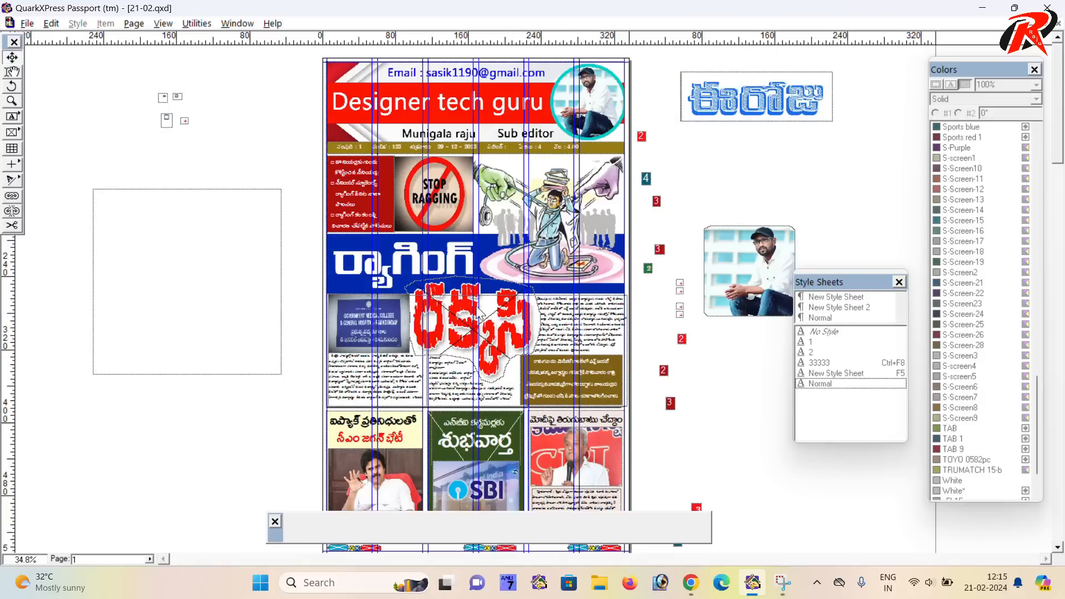
# - Review the existing front page layout, from the masthead and lead story down to the news briefs at its foot
pyautogui.scroll(-3, 466, 413)
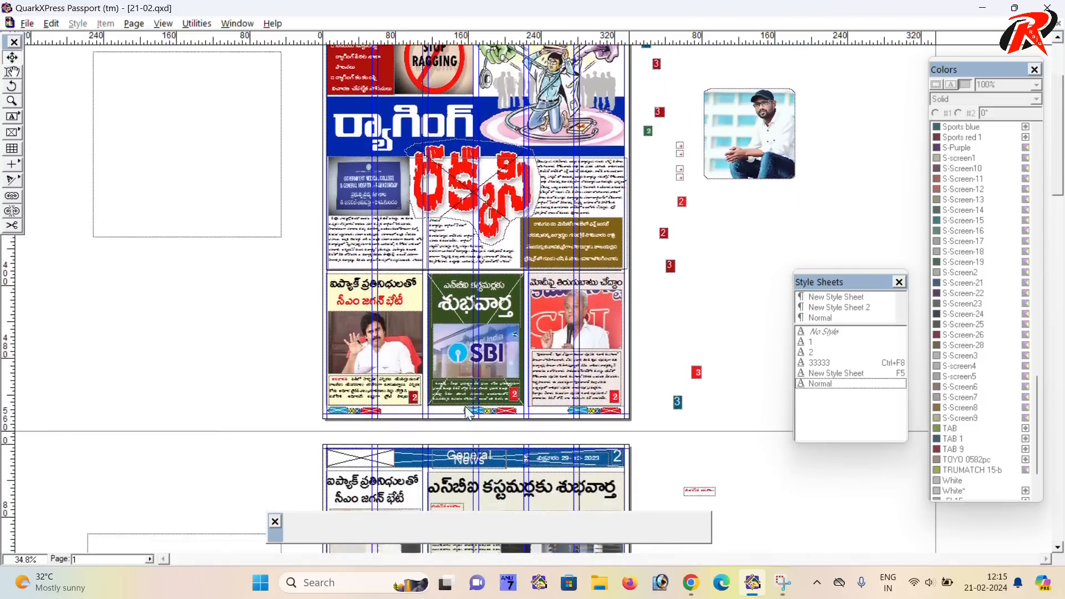
pyautogui.scroll(4, 475, 370)
pyautogui.scroll(2, 475, 370)
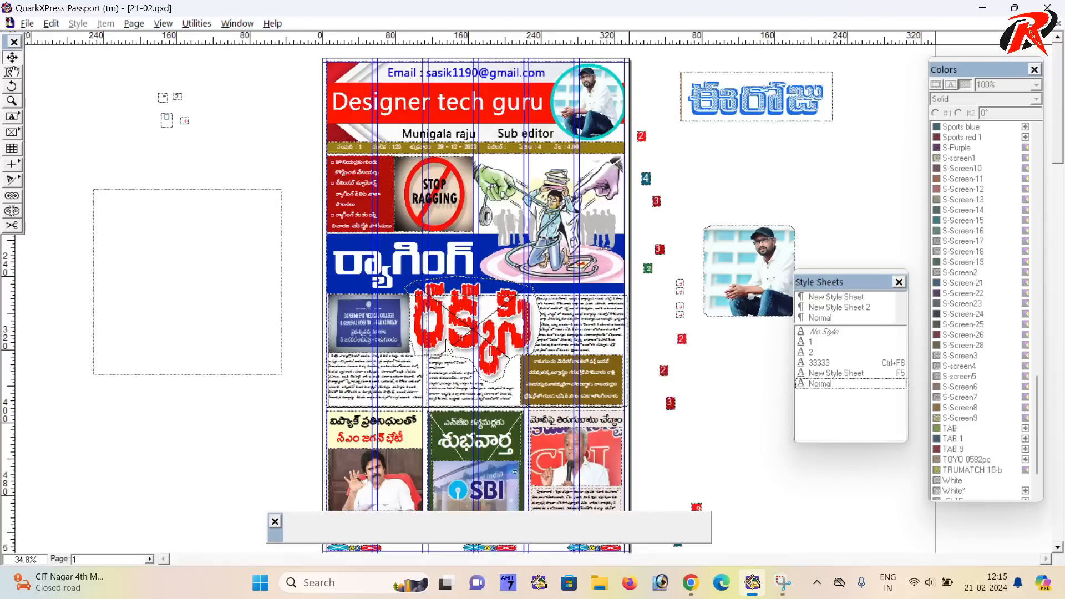
pyautogui.scroll(-3, 447, 344)
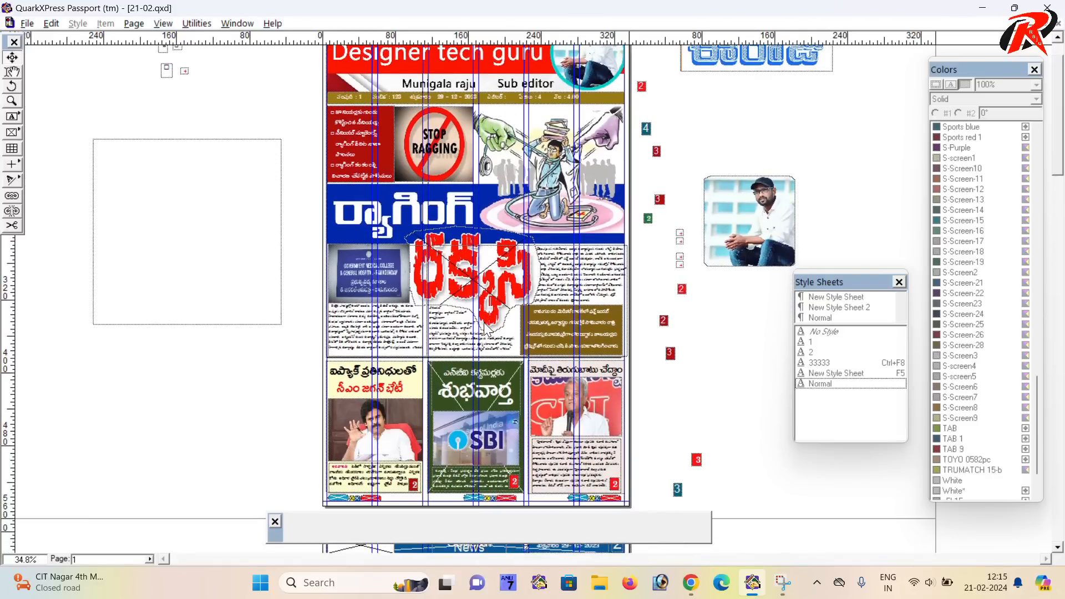
pyautogui.scroll(3, 493, 329)
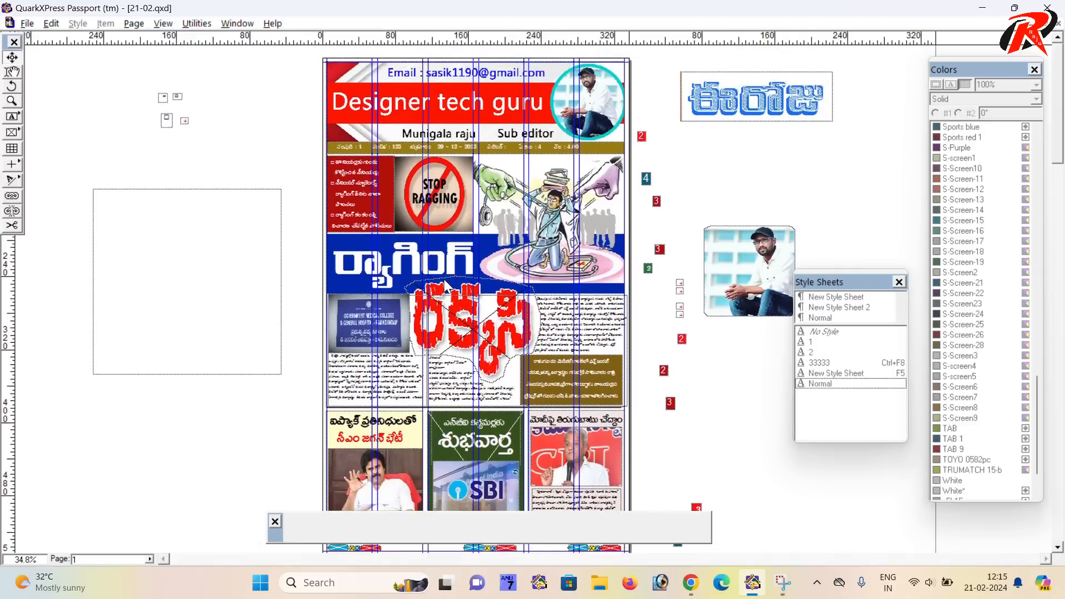
pyautogui.scroll(-4, 446, 284)
pyautogui.scroll(3, 450, 284)
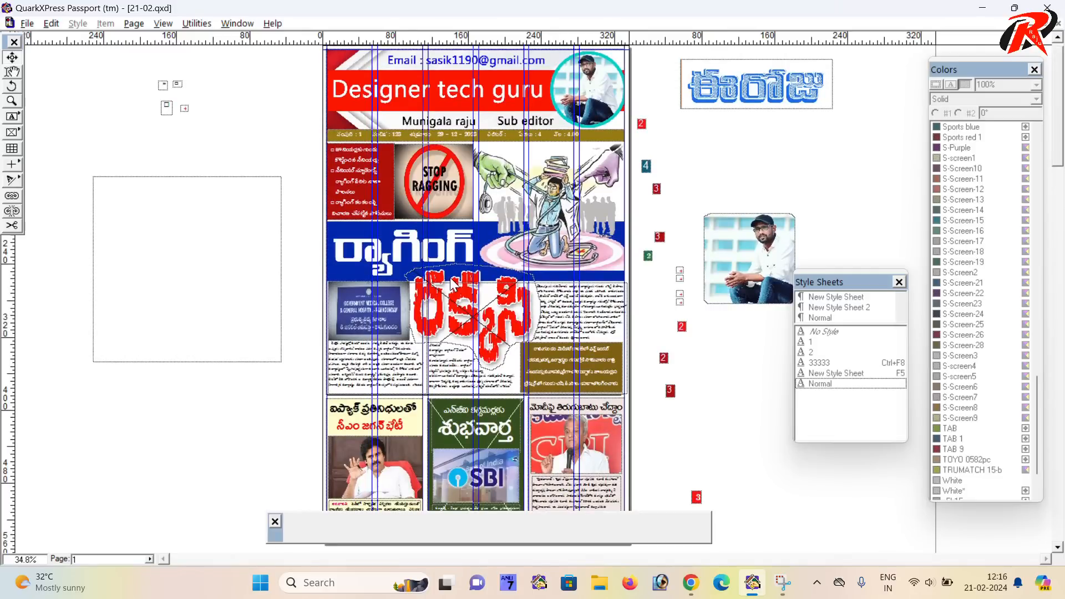
pyautogui.scroll(1, 461, 273)
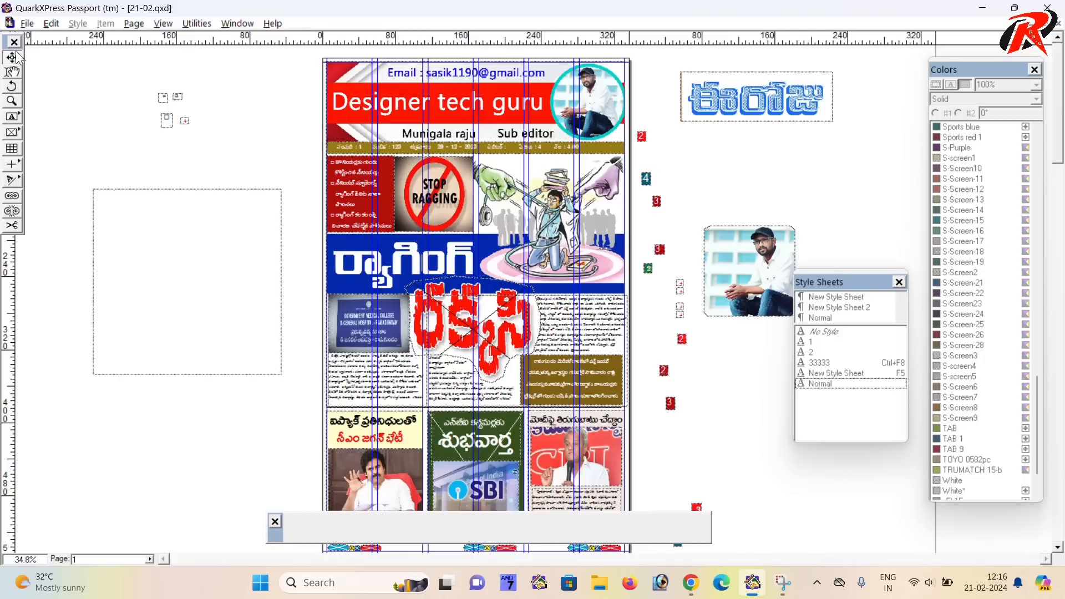
# - Insert one page before page 1, based on A-Master A
pyautogui.click(134, 24)
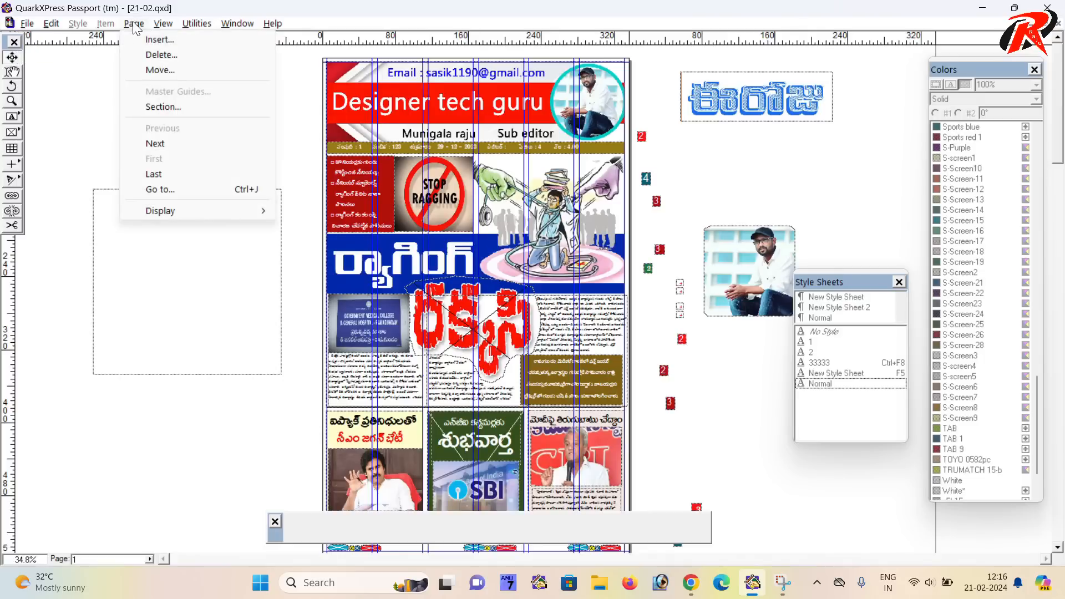
pyautogui.click(157, 41)
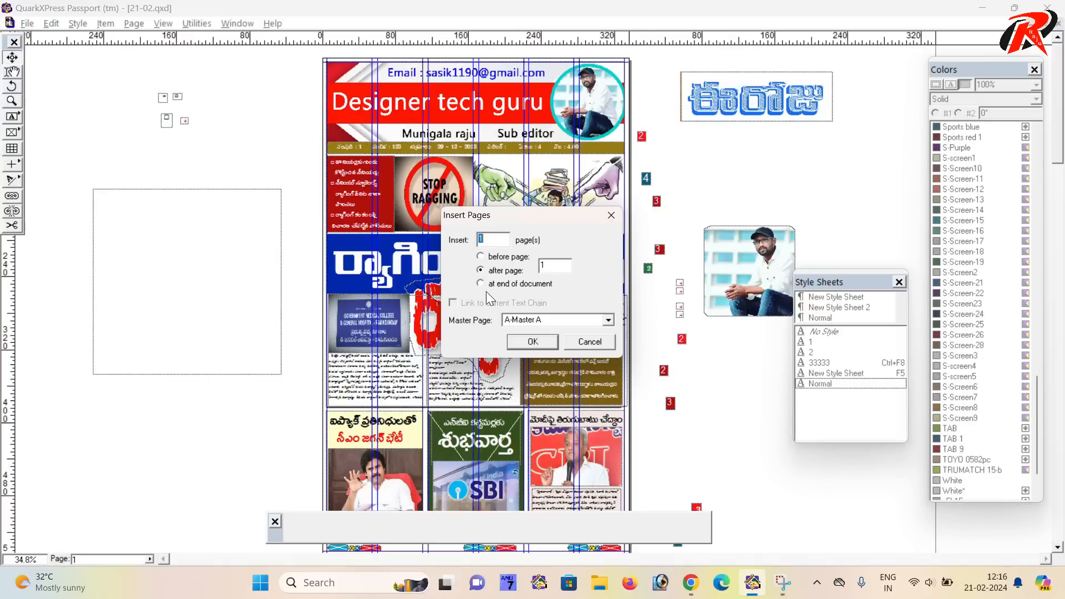
pyautogui.click(480, 257)
pyautogui.click(530, 340)
# - Examine the blank page and the original front page that follows it
pyautogui.scroll(-3, 444, 328)
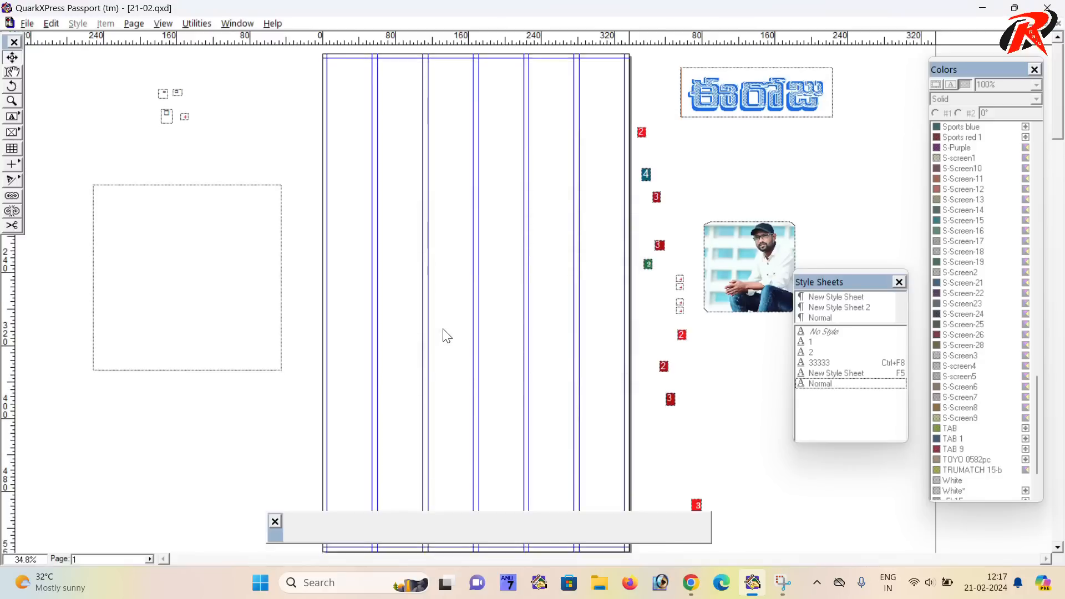
pyautogui.scroll(-7, 438, 336)
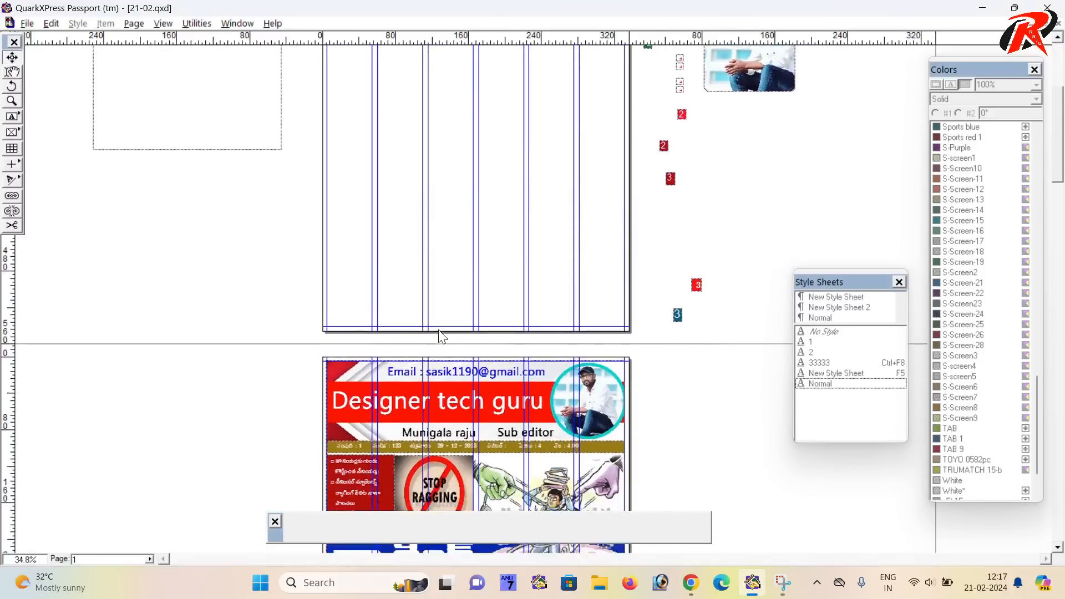
pyautogui.scroll(-5, 436, 330)
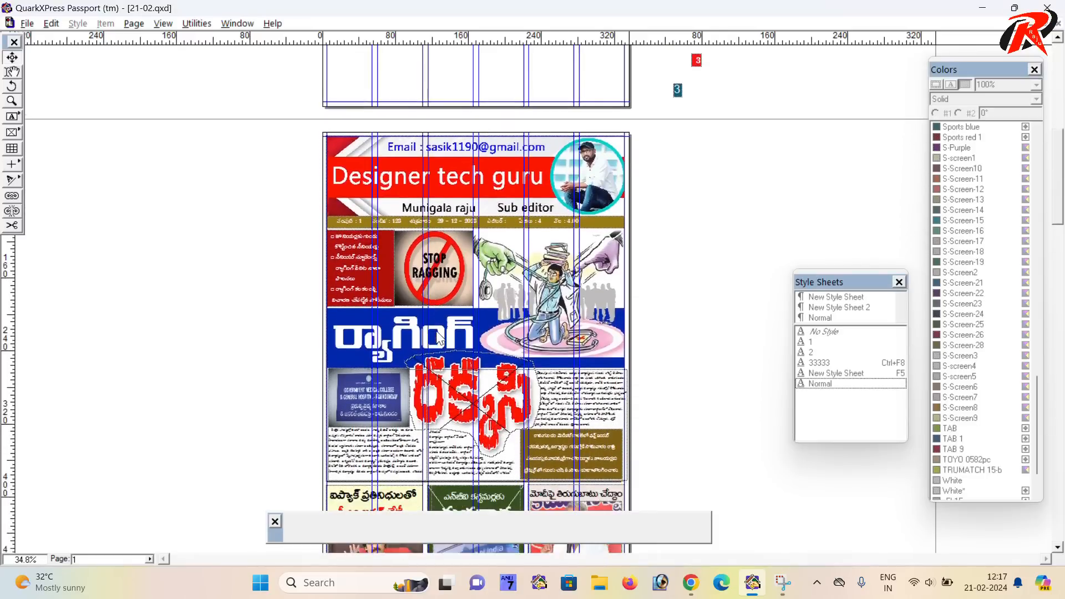
pyautogui.scroll(-1, 437, 330)
pyautogui.scroll(3, 473, 239)
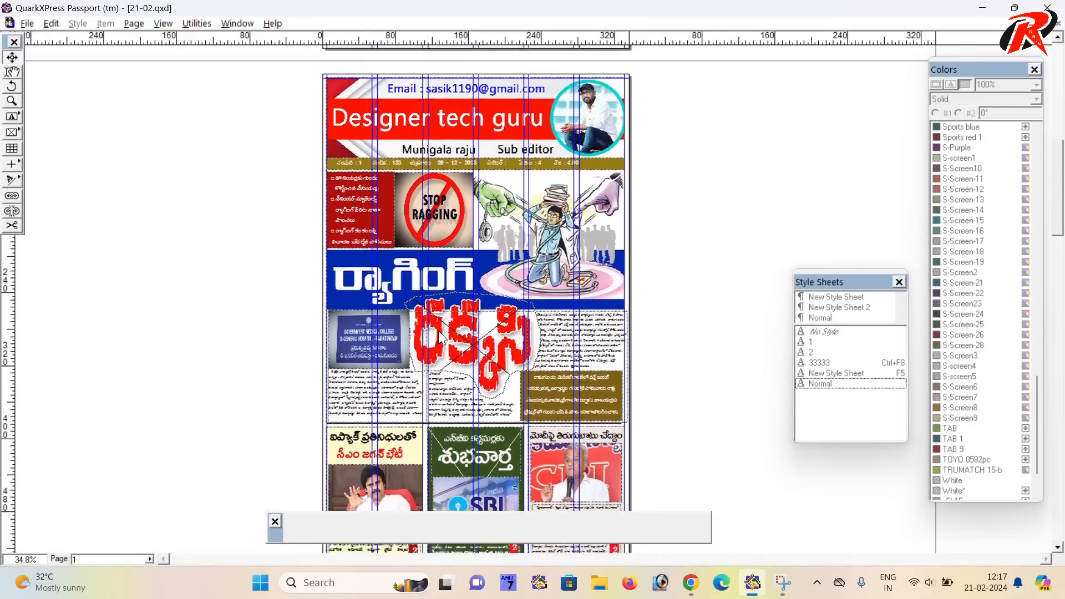
pyautogui.scroll(7, 473, 239)
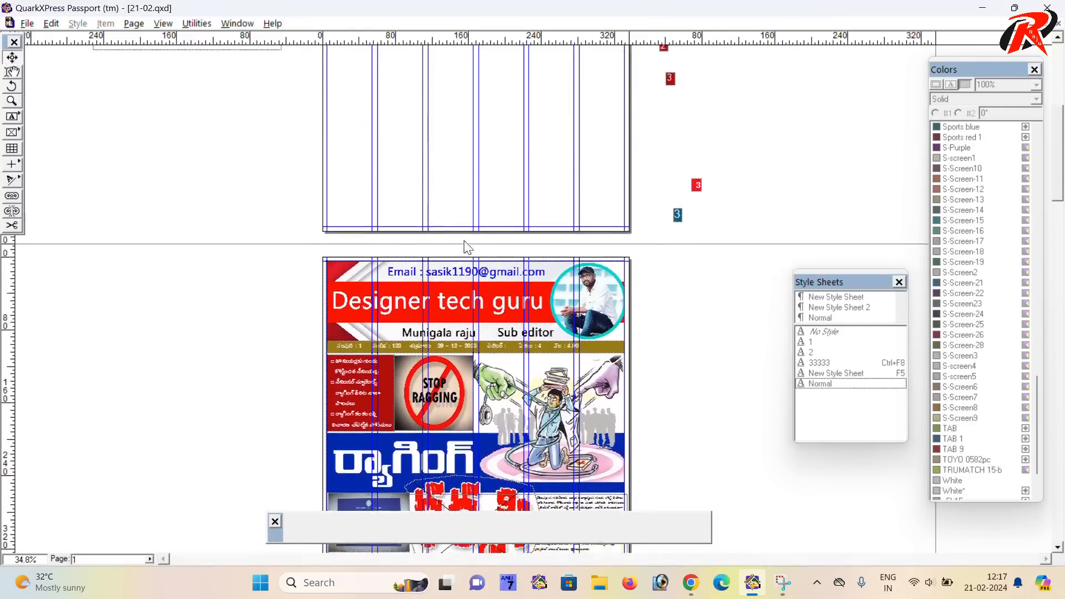
pyautogui.scroll(6, 465, 247)
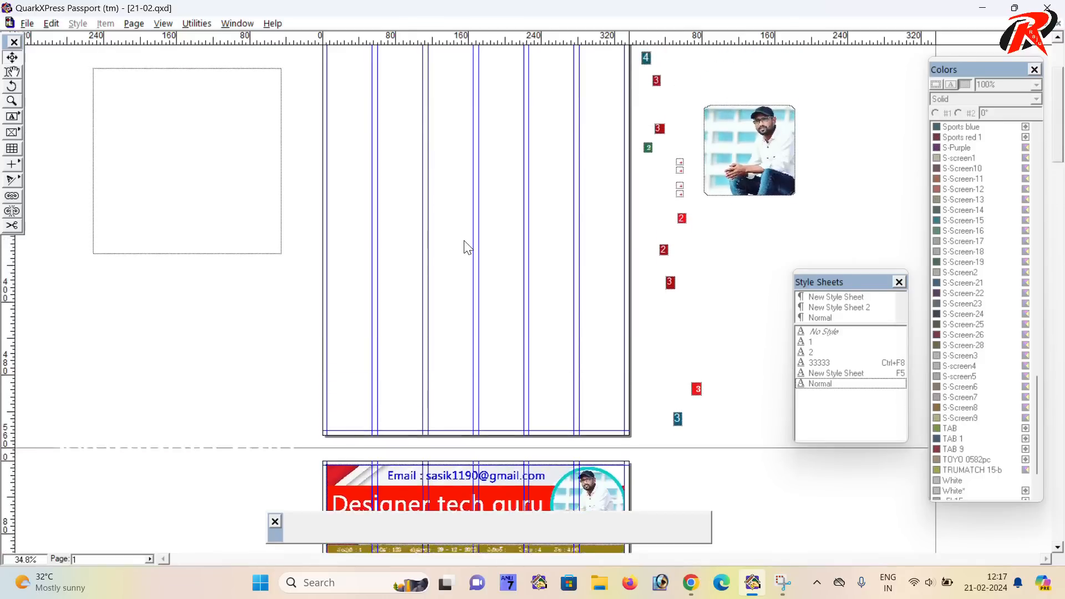
pyautogui.scroll(-2, 444, 247)
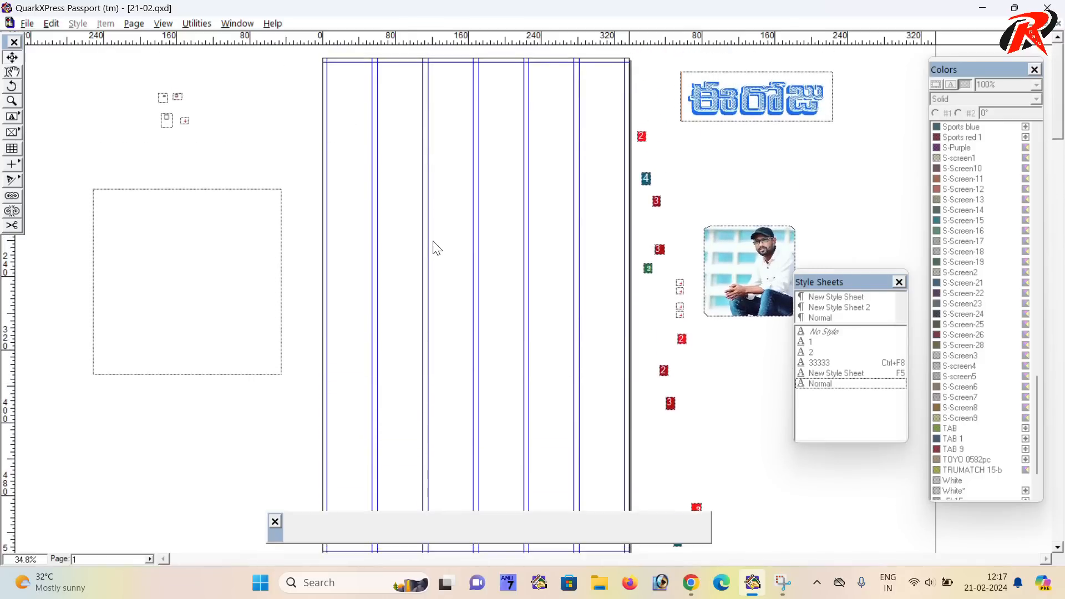
pyautogui.scroll(2, 450, 255)
# - Select and copy the original front page's masthead banner together with the date strip beneath it
pyautogui.scroll(-4, 454, 285)
pyautogui.scroll(-3, 475, 395)
pyautogui.click(460, 422)
pyautogui.scroll(-2, 444, 439)
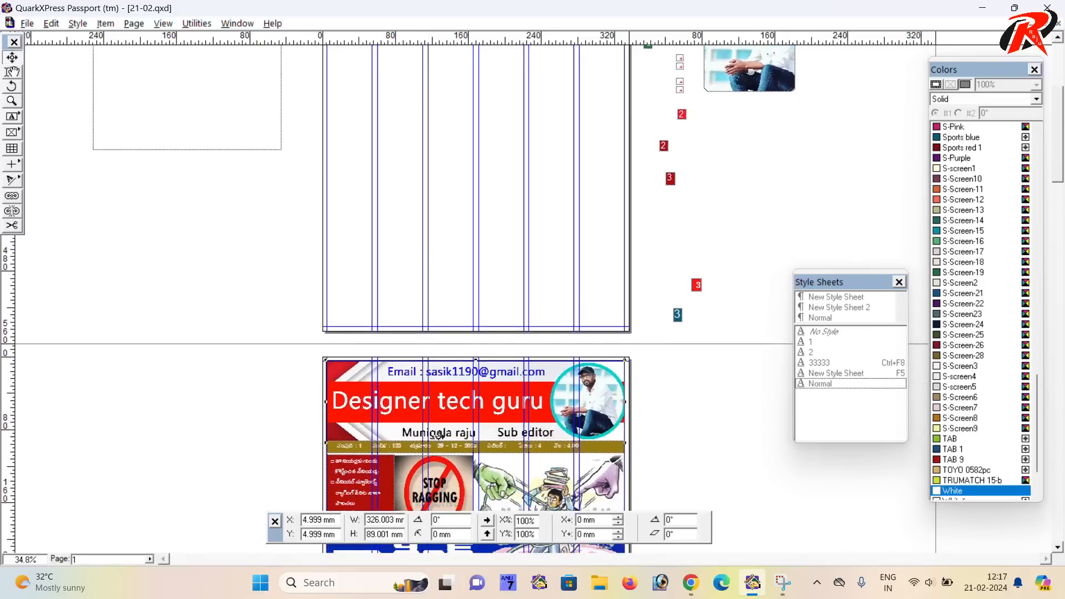
pyautogui.click(254, 383)
pyautogui.click(344, 395)
pyautogui.scroll(-1, 344, 395)
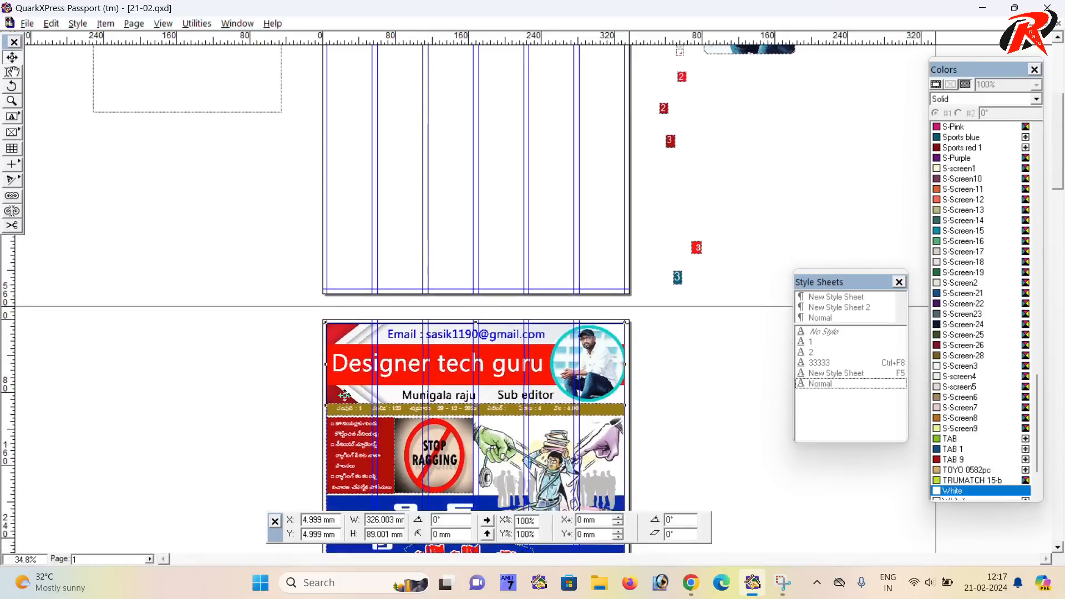
pyautogui.click(294, 394)
pyautogui.click(344, 359)
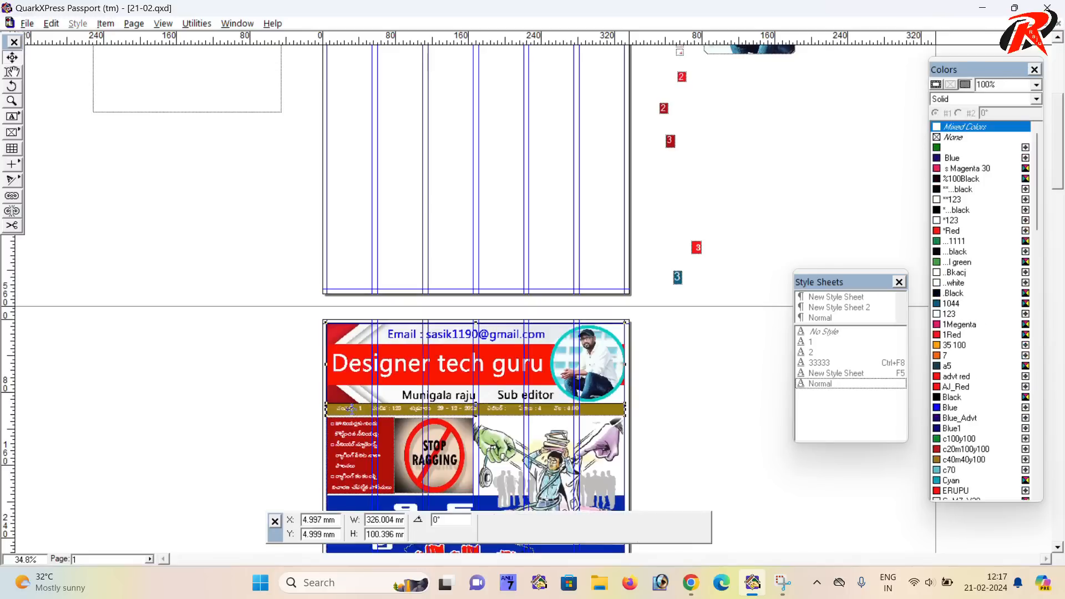
# - Paste the masthead and date strip onto the blank first page and align them to its margins, about 5 mm from the page's left and top edges
pyautogui.scroll(6, 436, 299)
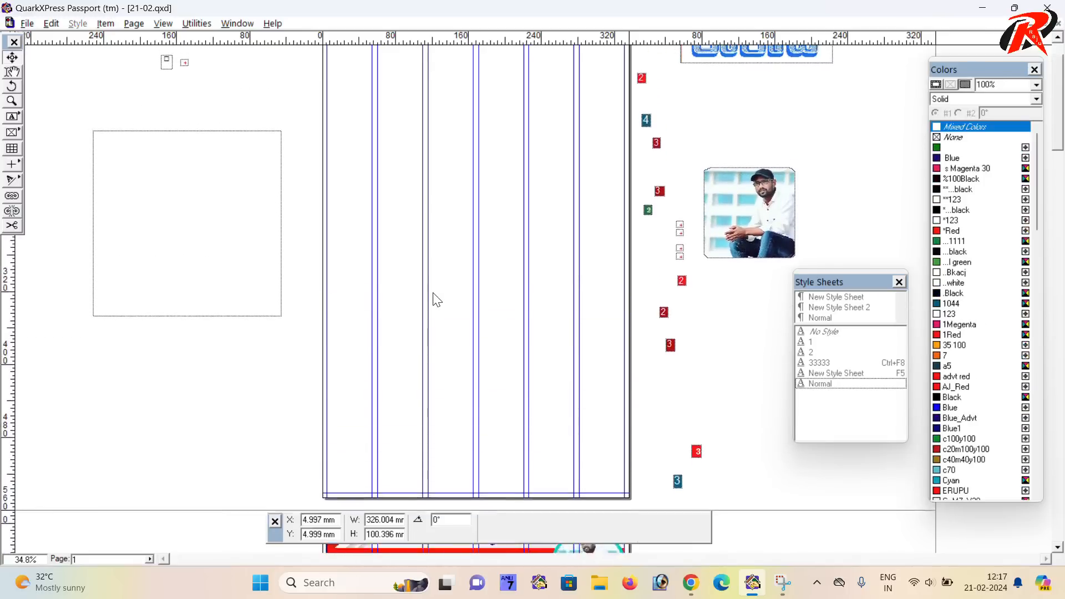
pyautogui.scroll(2, 436, 300)
pyautogui.hotkey('ctrl', 'v')
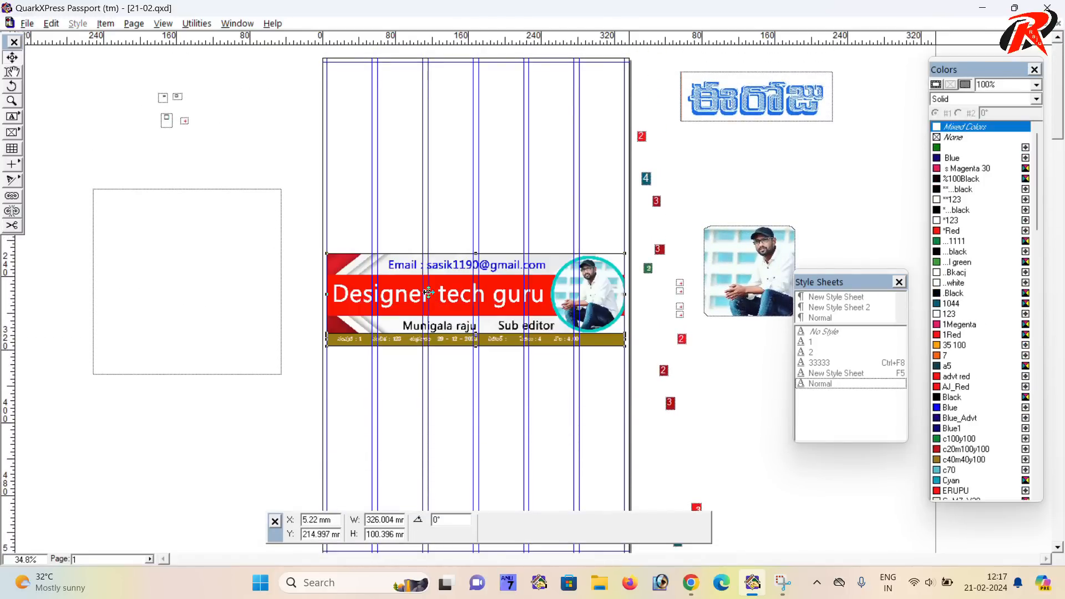
pyautogui.moveTo(452, 285); pyautogui.dragTo(440, 105)
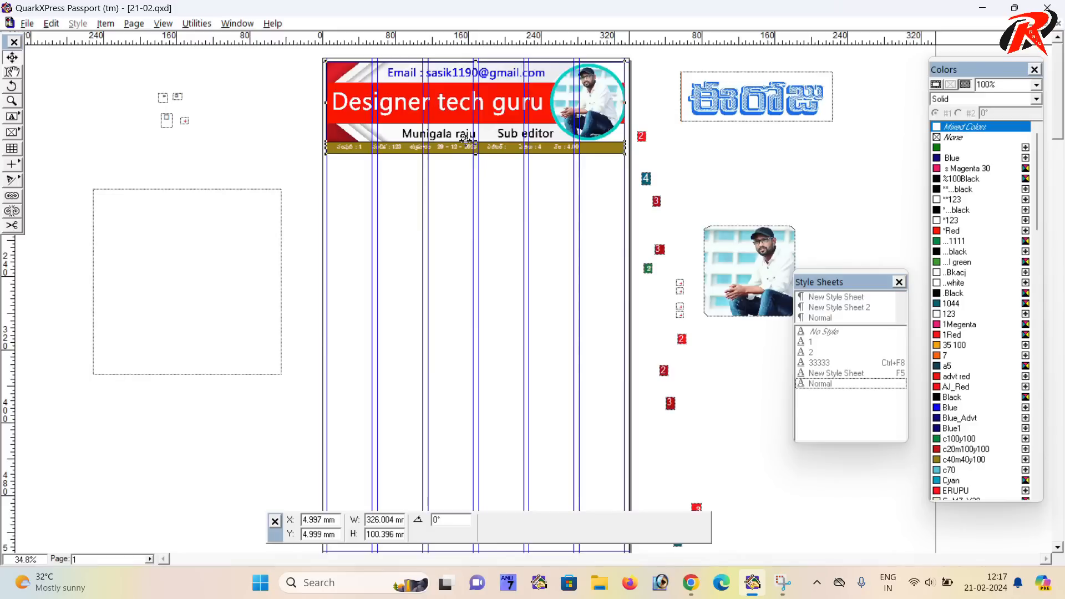
pyautogui.click(480, 217)
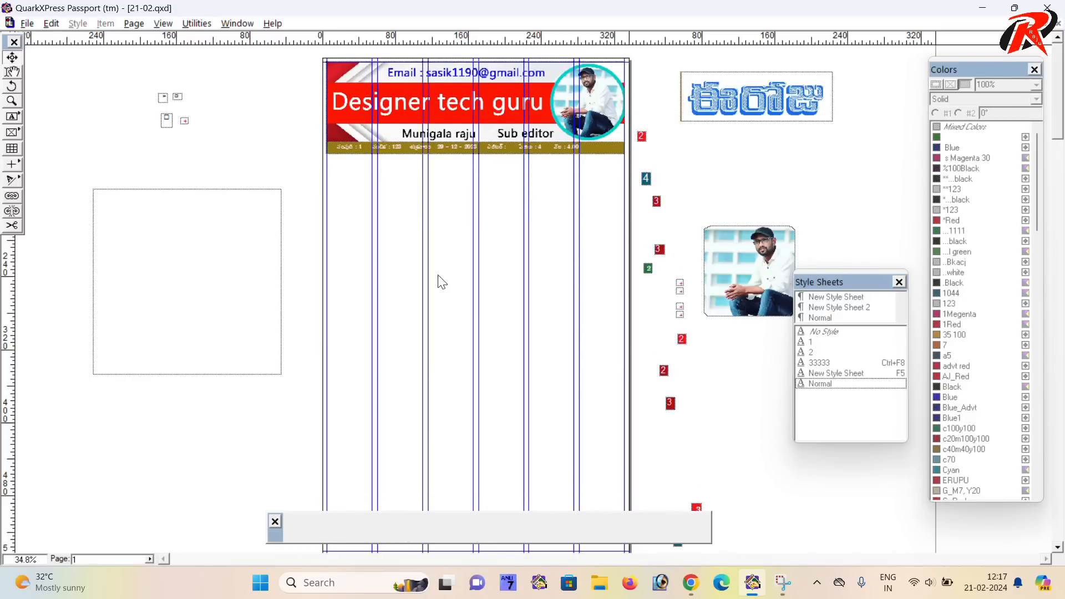
# - Inspect the pasted masthead at close range and compare the new first page with the original front page below it
pyautogui.scroll(-1, 438, 280)
pyautogui.scroll(-3, 442, 285)
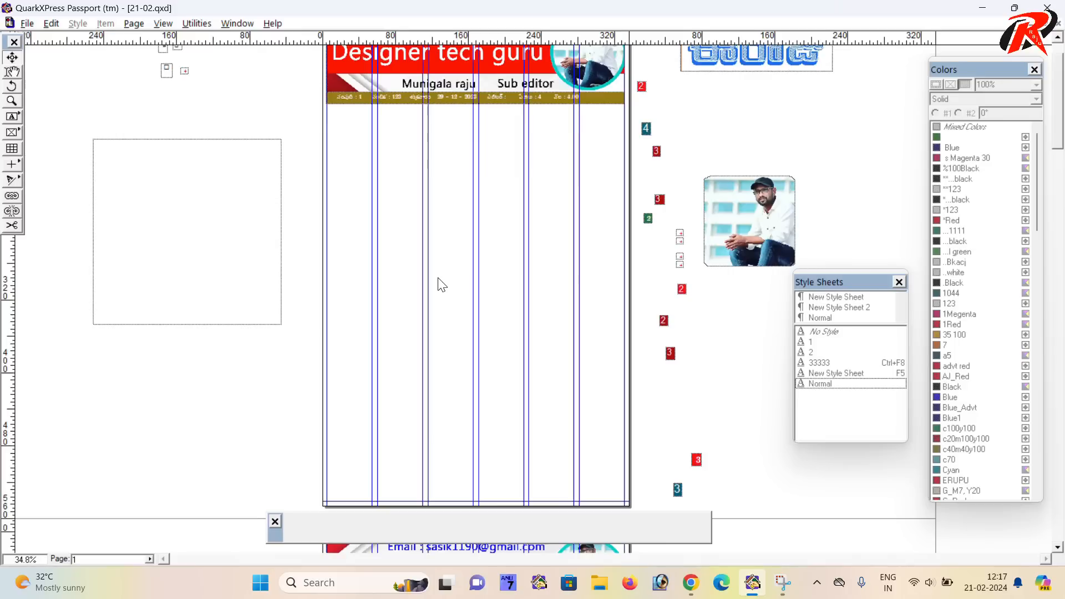
pyautogui.scroll(-3, 441, 284)
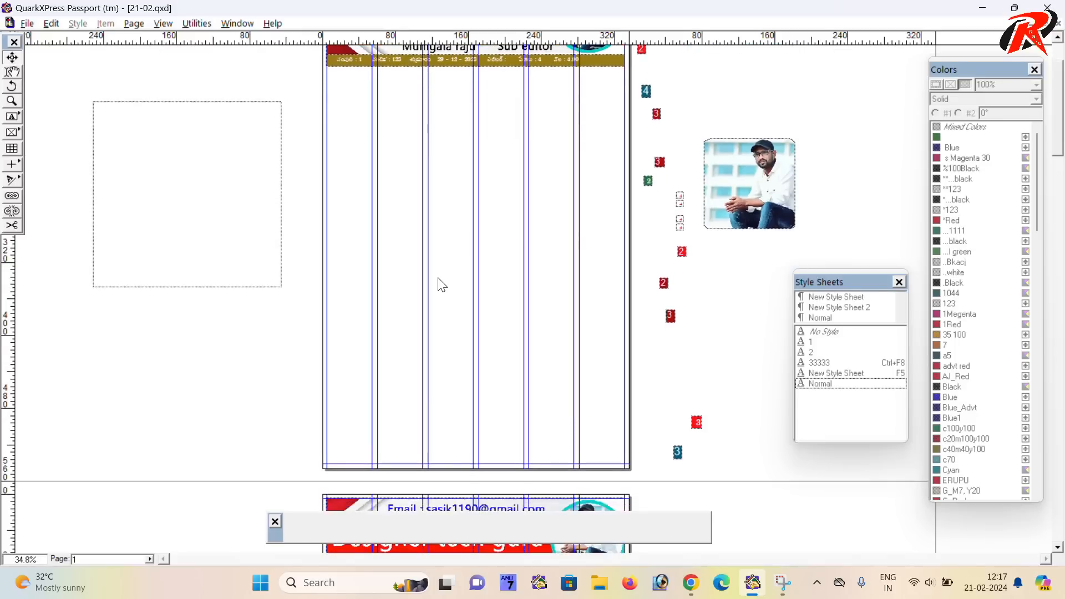
pyautogui.scroll(2, 439, 283)
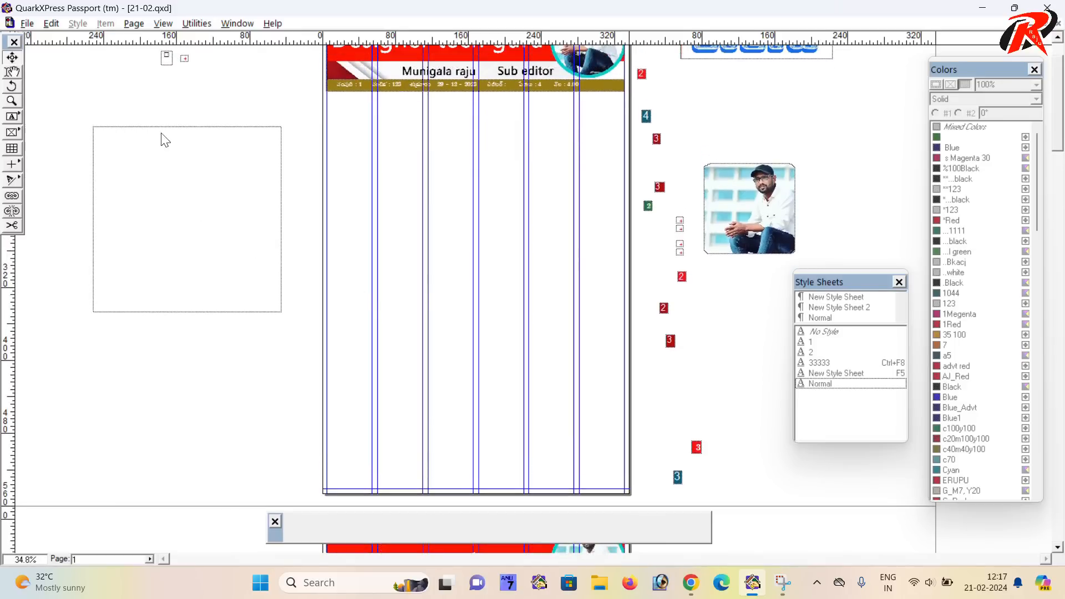
pyautogui.scroll(2, 459, 157)
pyautogui.scroll(2, 446, 238)
pyautogui.moveTo(454, 252); pyautogui.dragTo(384, 333)
pyautogui.moveTo(442, 300); pyautogui.dragTo(501, 297)
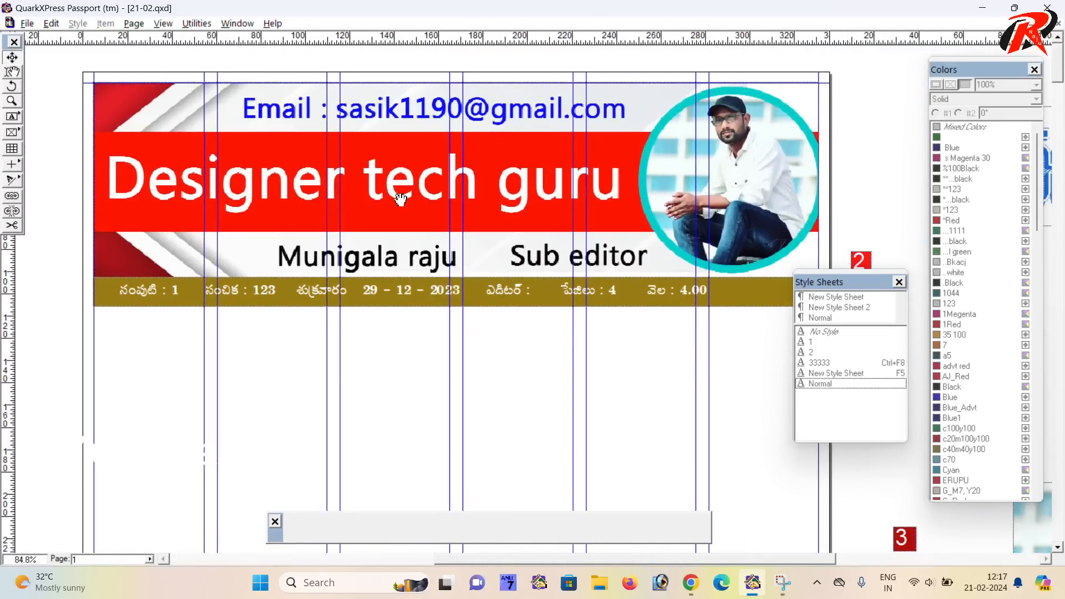
pyautogui.moveTo(436, 237); pyautogui.dragTo(423, 183)
pyautogui.moveTo(578, 267); pyautogui.dragTo(414, 312)
pyautogui.scroll(-3, 437, 294)
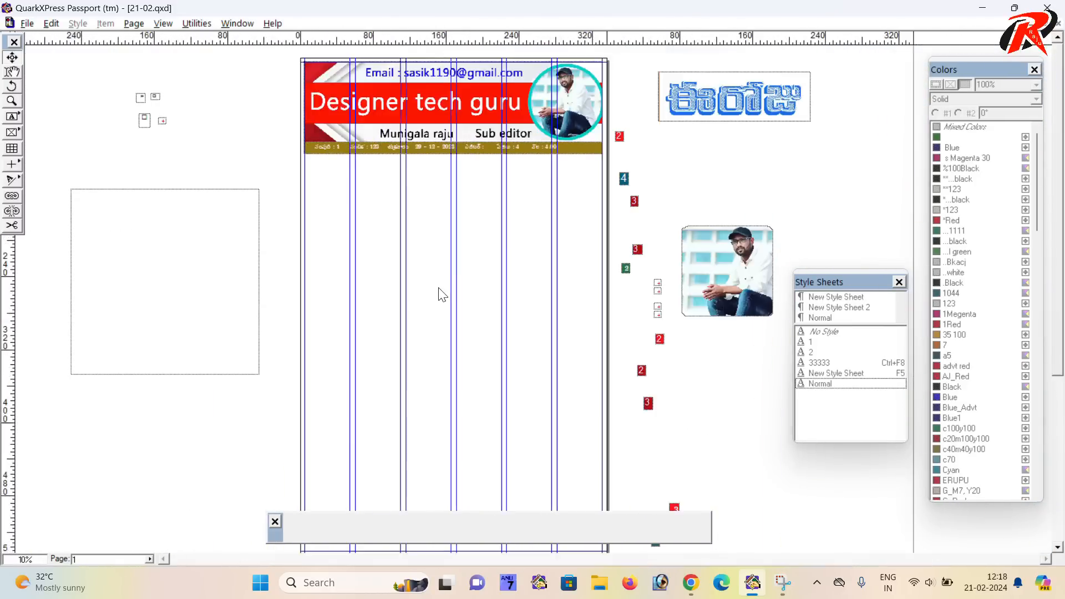
pyautogui.rightClick(236, 229)
pyautogui.click(272, 238)
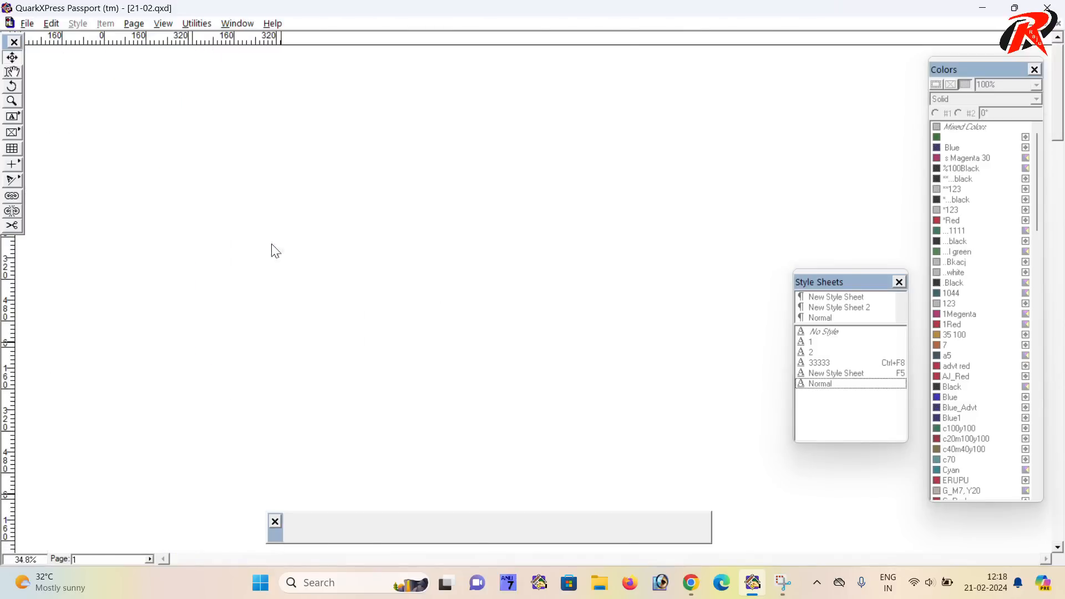
pyautogui.scroll(-4, 448, 304)
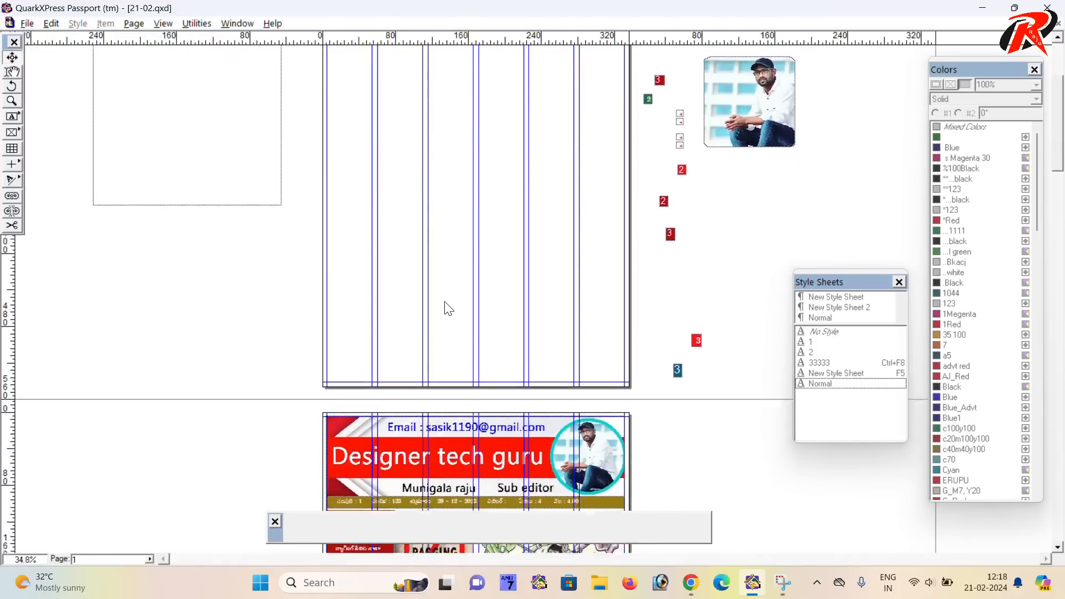
pyautogui.scroll(2, 487, 454)
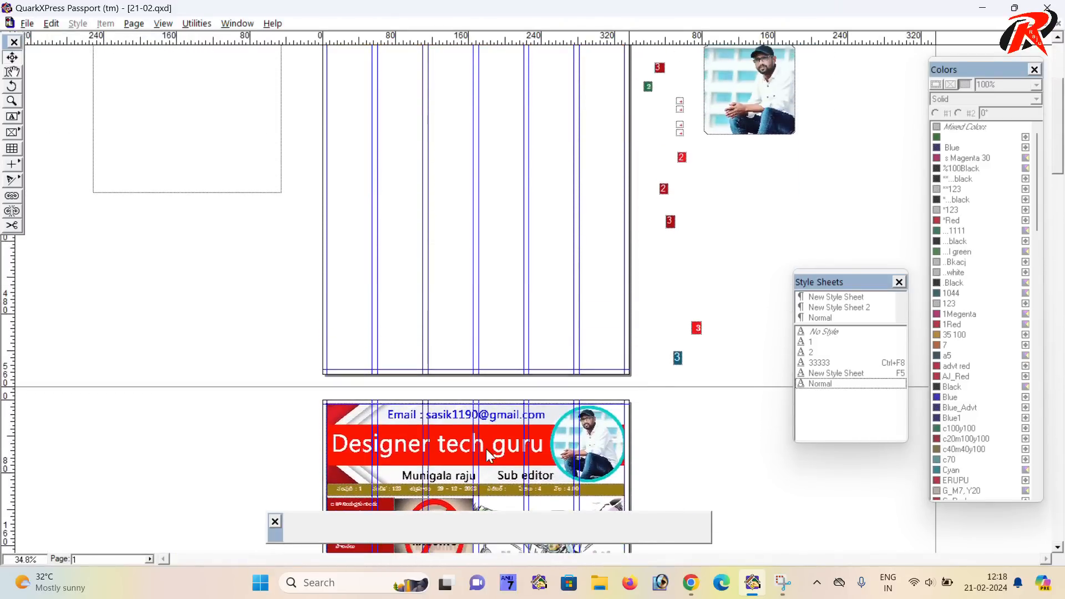
pyautogui.scroll(4, 484, 470)
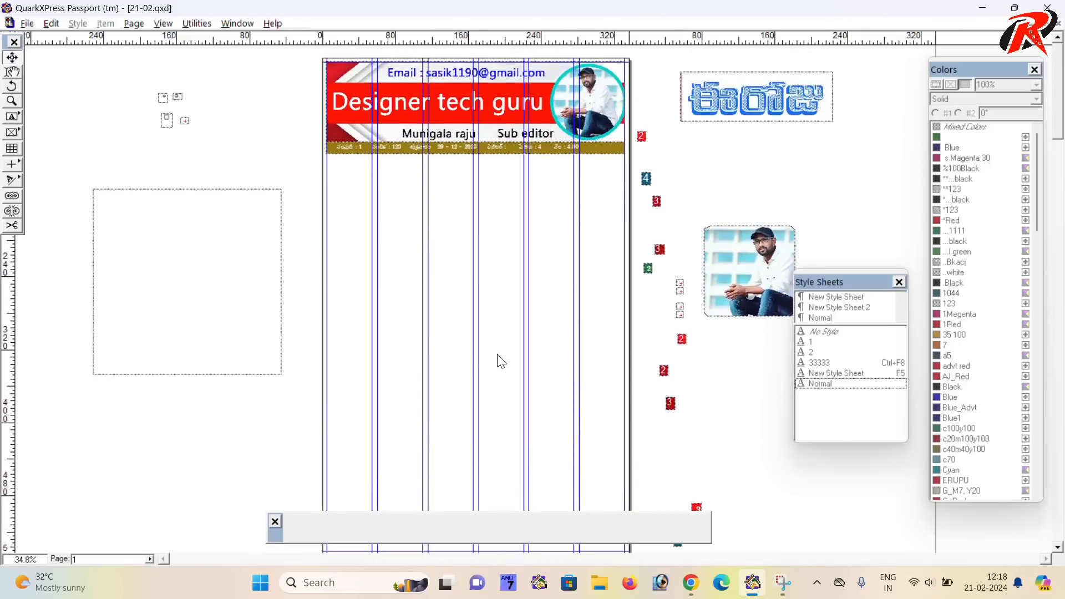
# - Draw a picture box about 326 mm wide between the side margins beneath the date strip, and extend its height to about 329 mm
pyautogui.scroll(-1, 481, 351)
pyautogui.scroll(2, 334, 254)
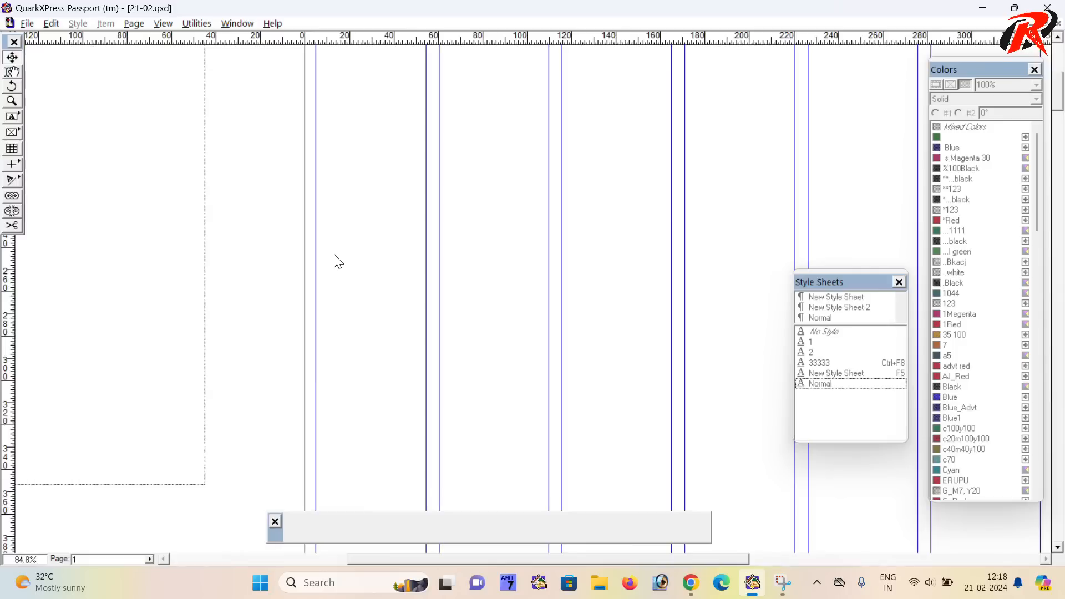
pyautogui.moveTo(256, 218); pyautogui.dragTo(253, 290)
pyautogui.moveTo(241, 166); pyautogui.dragTo(164, 153)
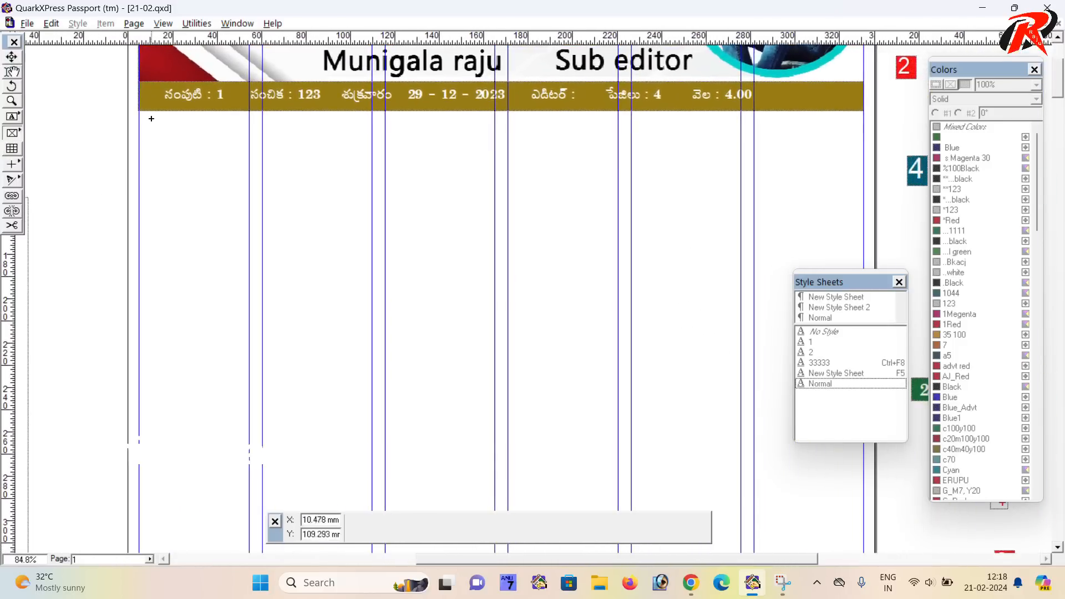
pyautogui.moveTo(139, 112); pyautogui.dragTo(864, 322)
pyautogui.scroll(-3, 533, 250)
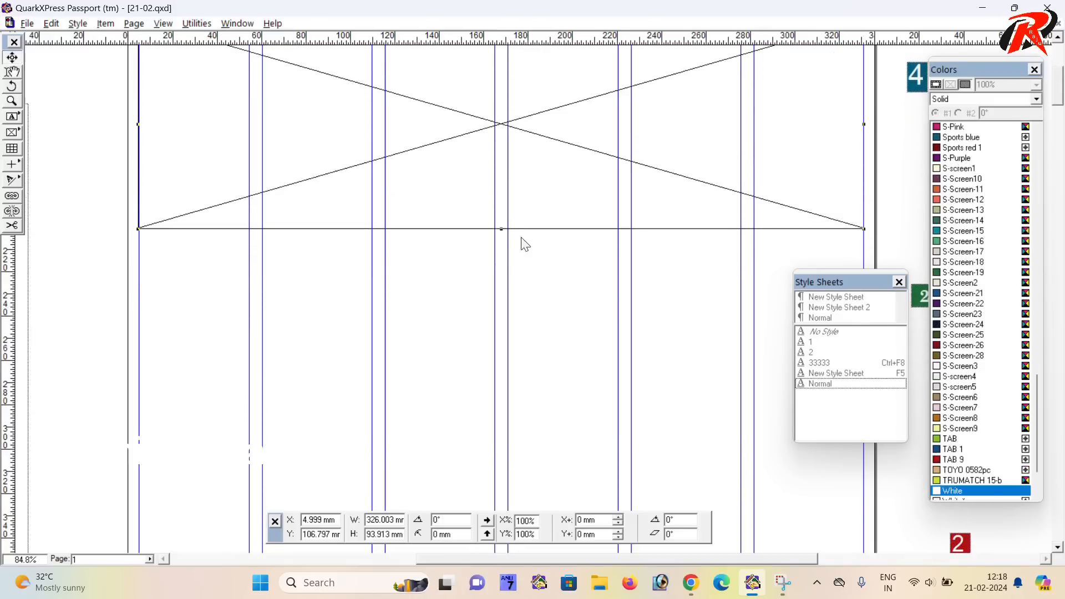
pyautogui.moveTo(500, 230); pyautogui.dragTo(520, 356)
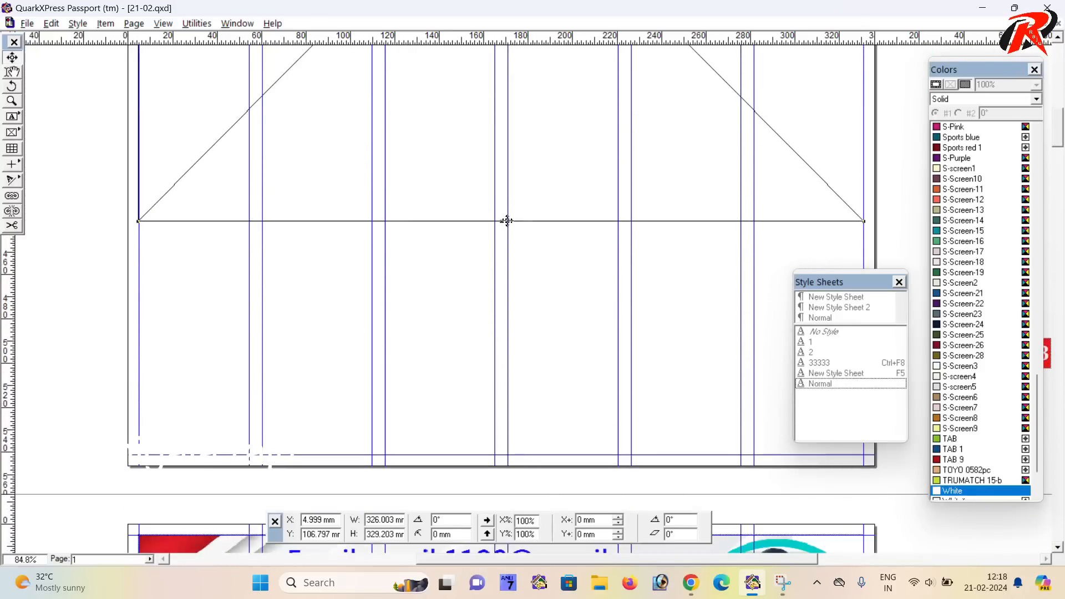
# - Extend the lead picture box down to the page's bottom margin, making it about 434 mm high
pyautogui.moveTo(507, 220); pyautogui.dragTo(511, 401)
pyautogui.moveTo(524, 448); pyautogui.dragTo(522, 458)
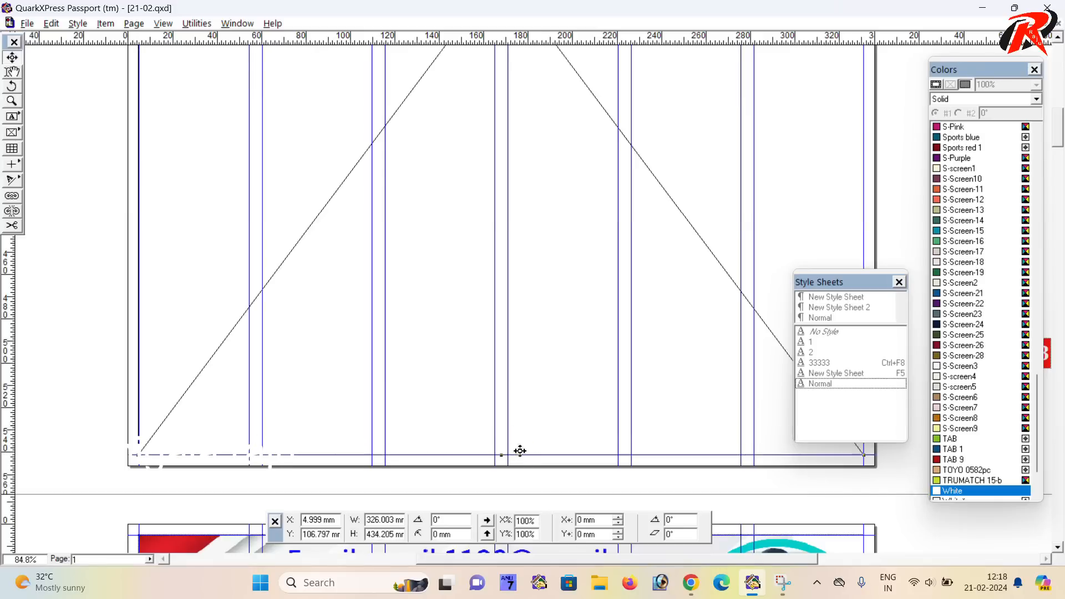
pyautogui.scroll(3, 497, 376)
pyautogui.scroll(2, 497, 378)
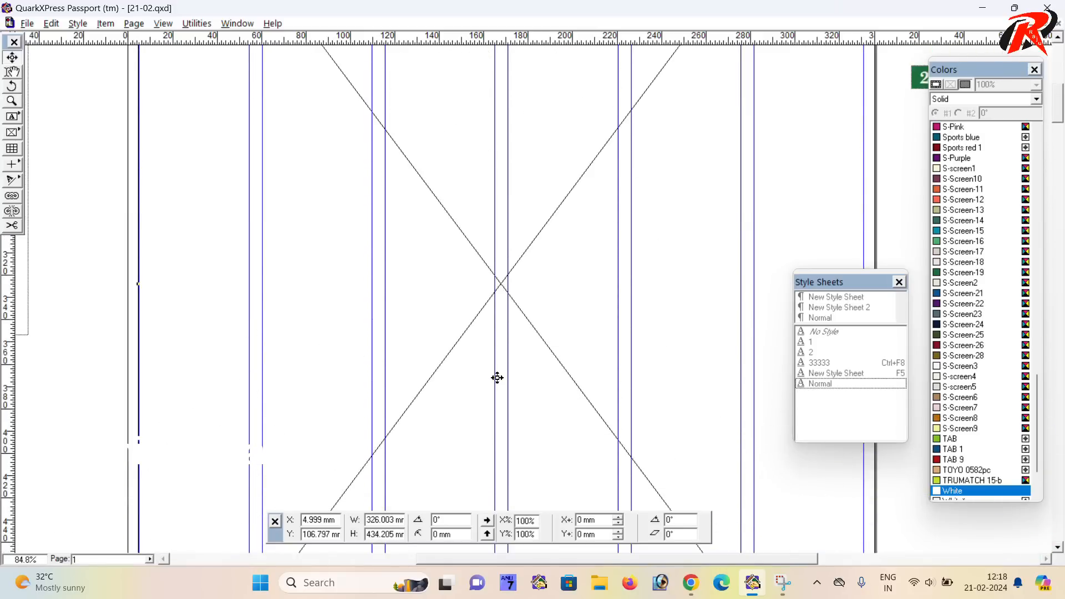
pyautogui.scroll(4, 497, 377)
pyautogui.scroll(2, 497, 378)
pyautogui.scroll(-8, 497, 378)
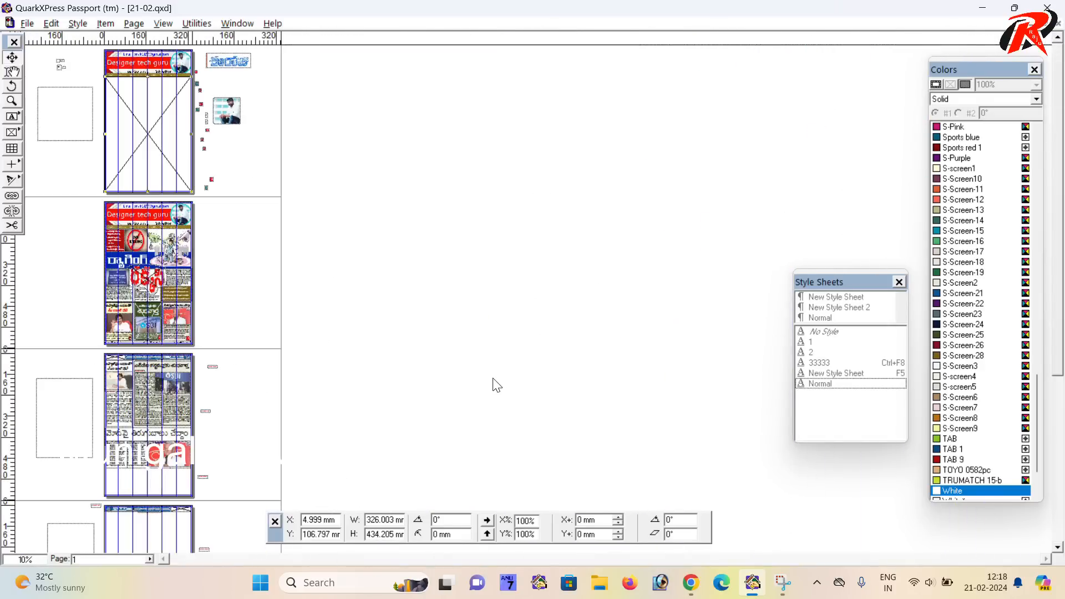
pyautogui.rightClick(388, 244)
pyautogui.click(446, 254)
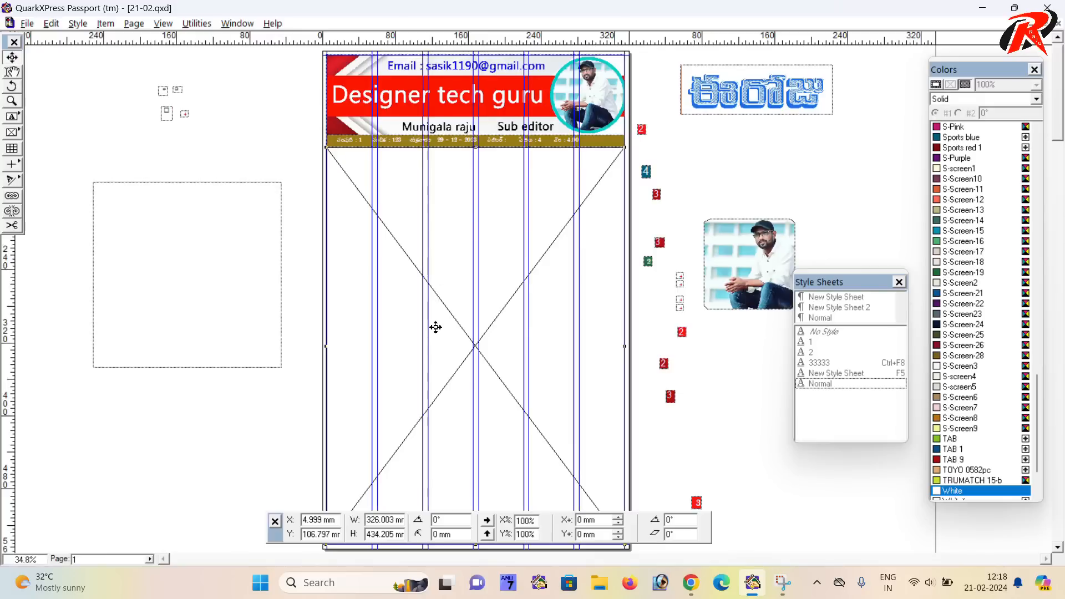
# - Examine the full-width picture box between the date strip and the page's bottom margin, and compare it with the original front page below
pyautogui.scroll(-1, 436, 328)
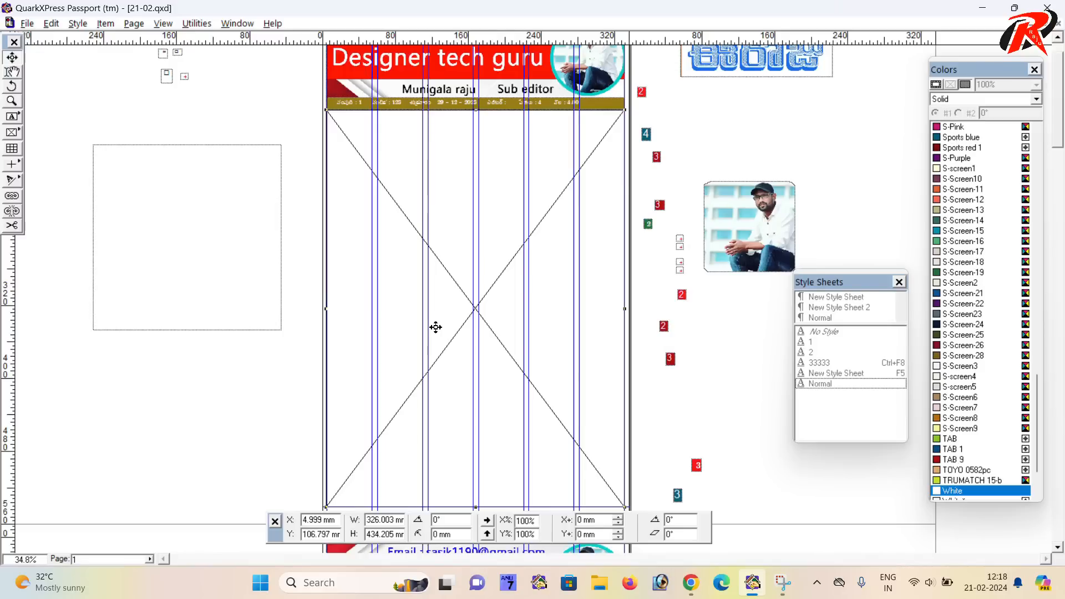
pyautogui.scroll(-2, 435, 327)
pyautogui.scroll(1, 436, 327)
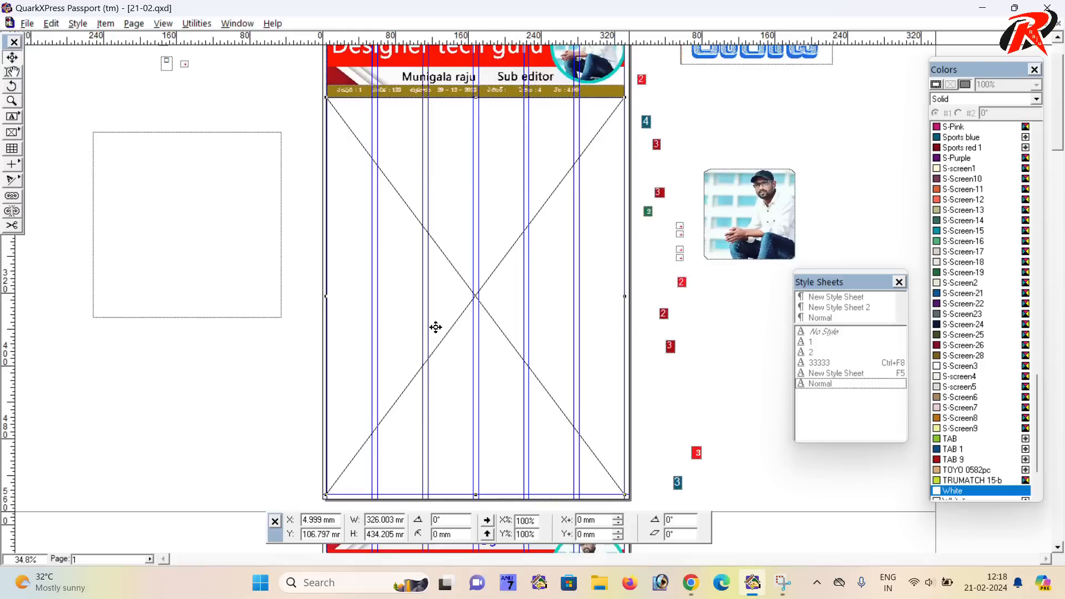
pyautogui.scroll(2, 436, 328)
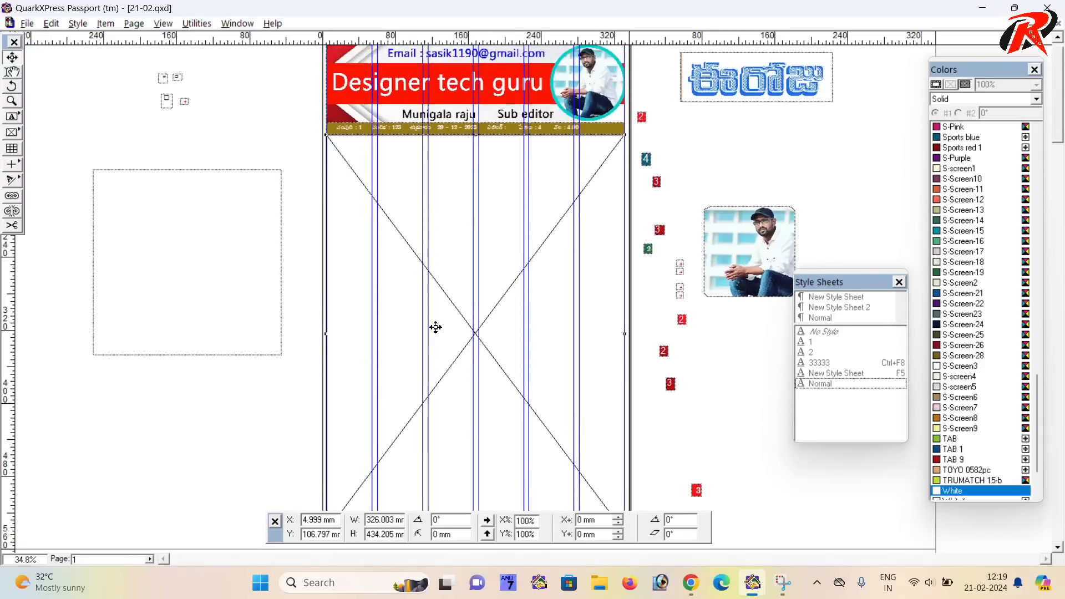
pyautogui.scroll(1, 436, 328)
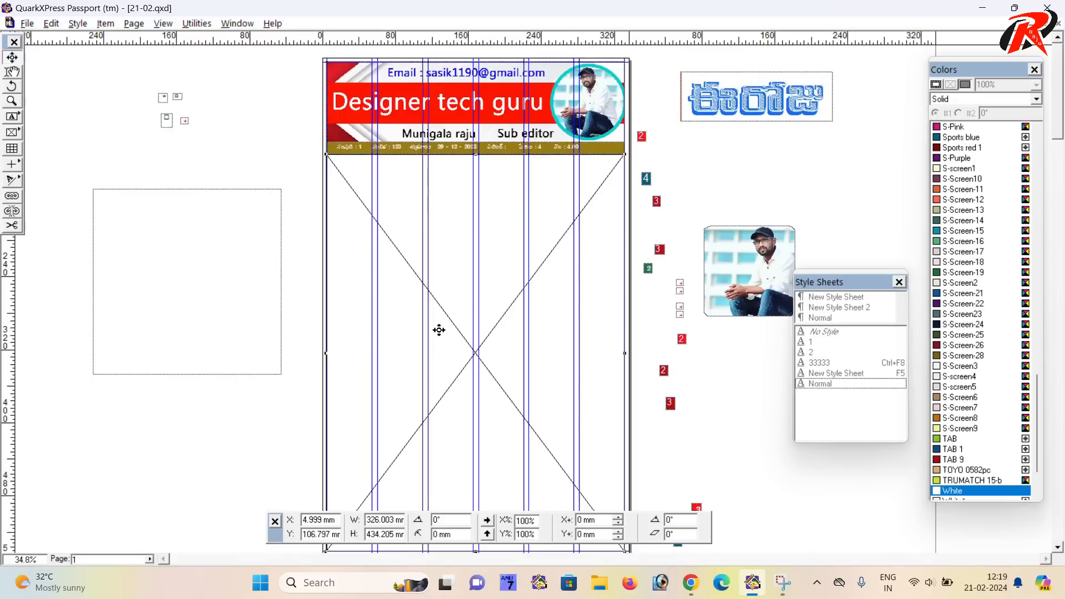
pyautogui.scroll(-5, 439, 330)
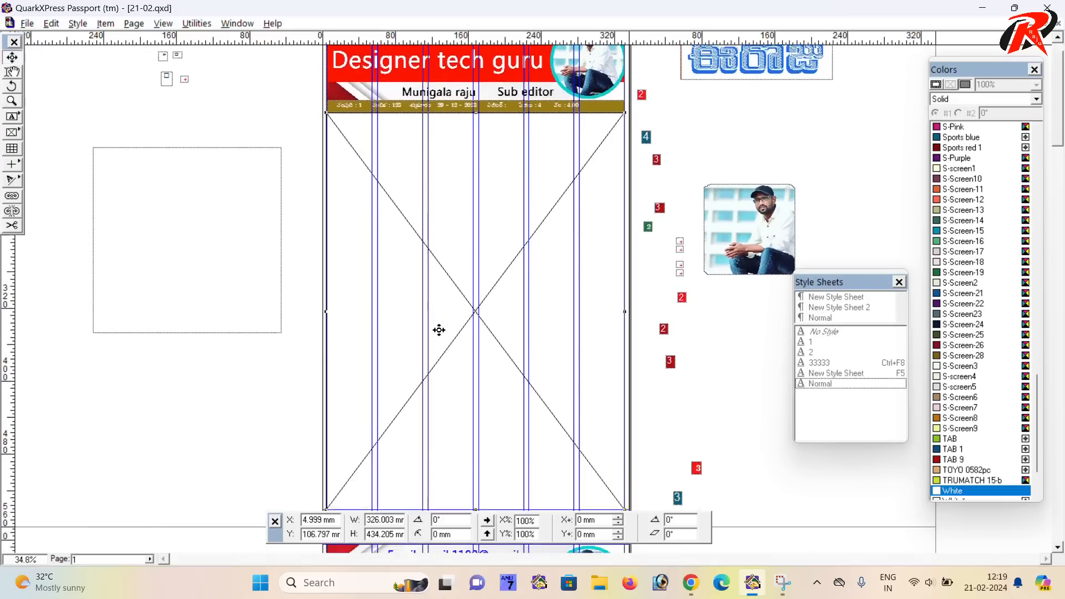
pyautogui.scroll(-5, 439, 330)
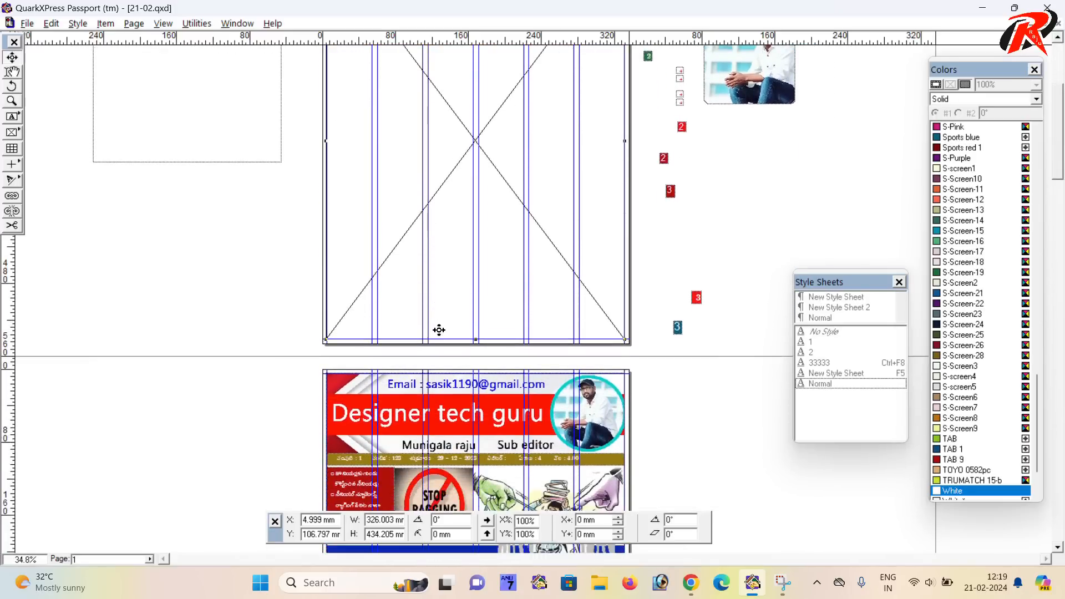
pyautogui.scroll(1, 439, 330)
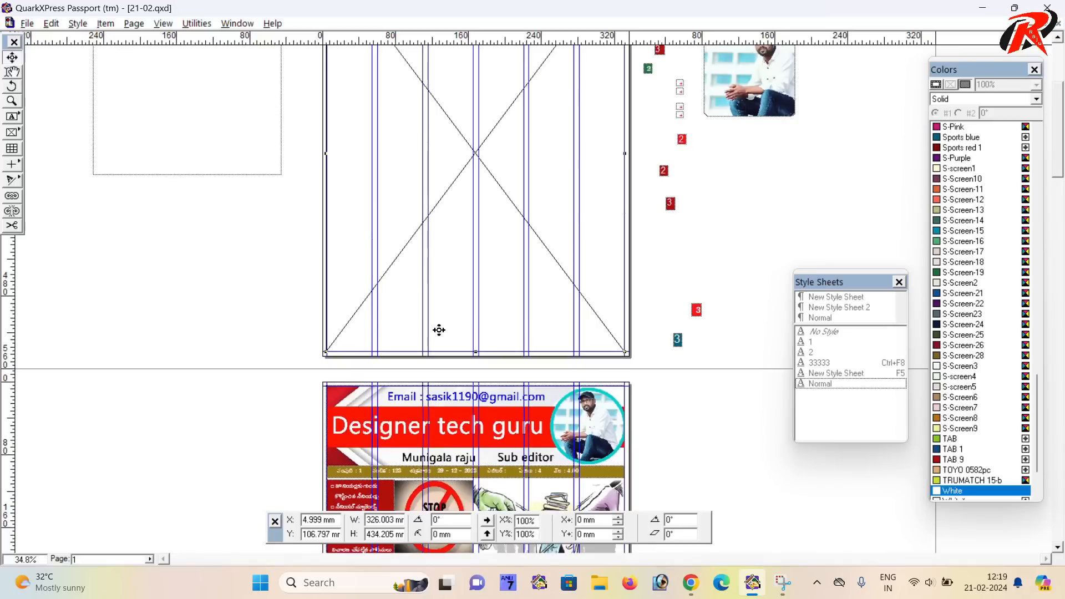
pyautogui.scroll(3, 439, 330)
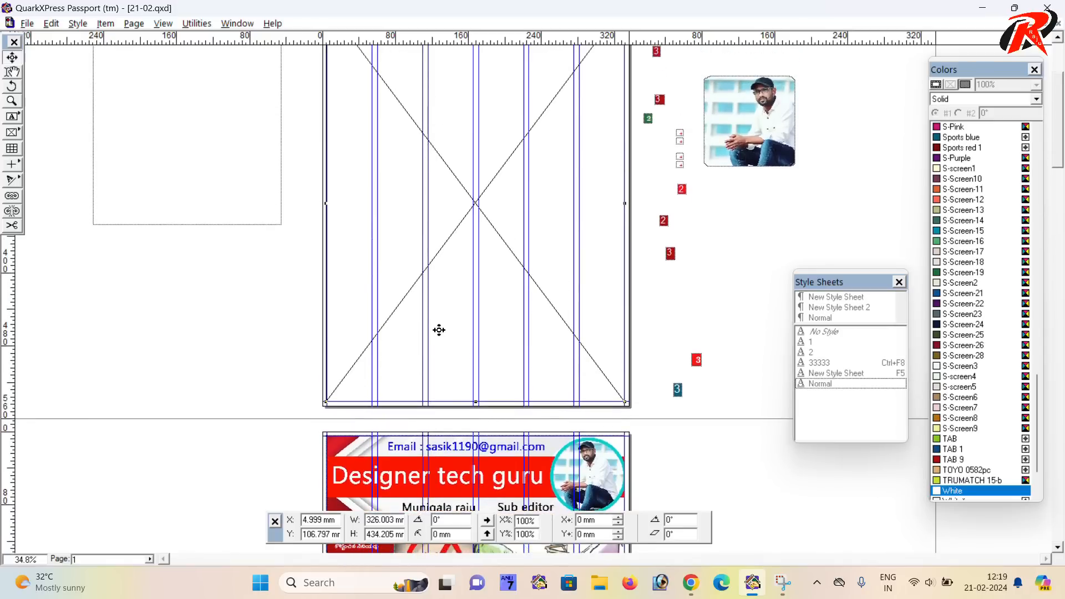
pyautogui.scroll(1, 438, 330)
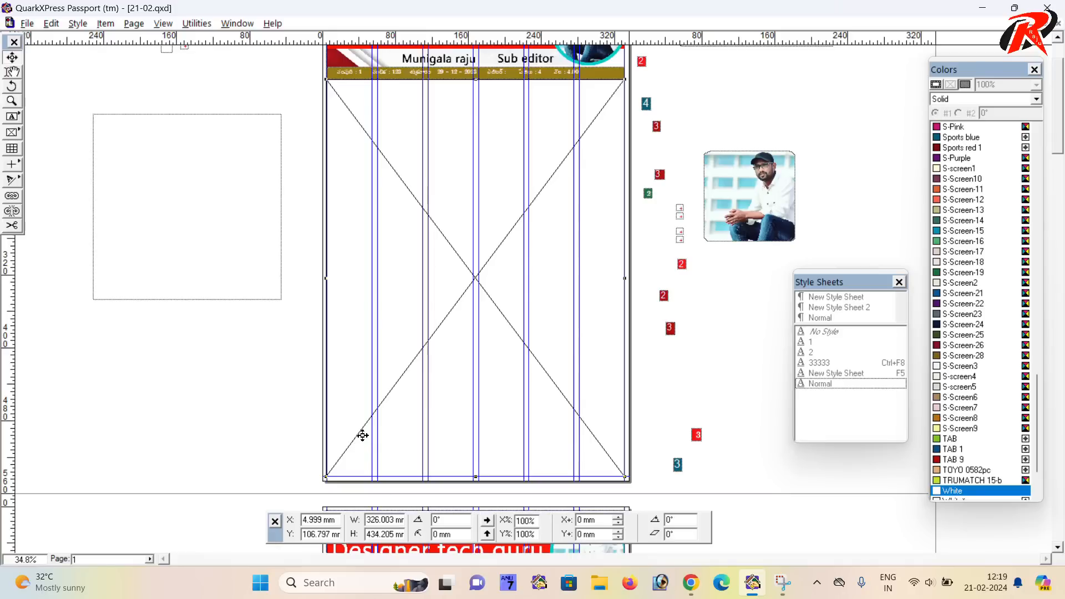
pyautogui.scroll(1, 366, 434)
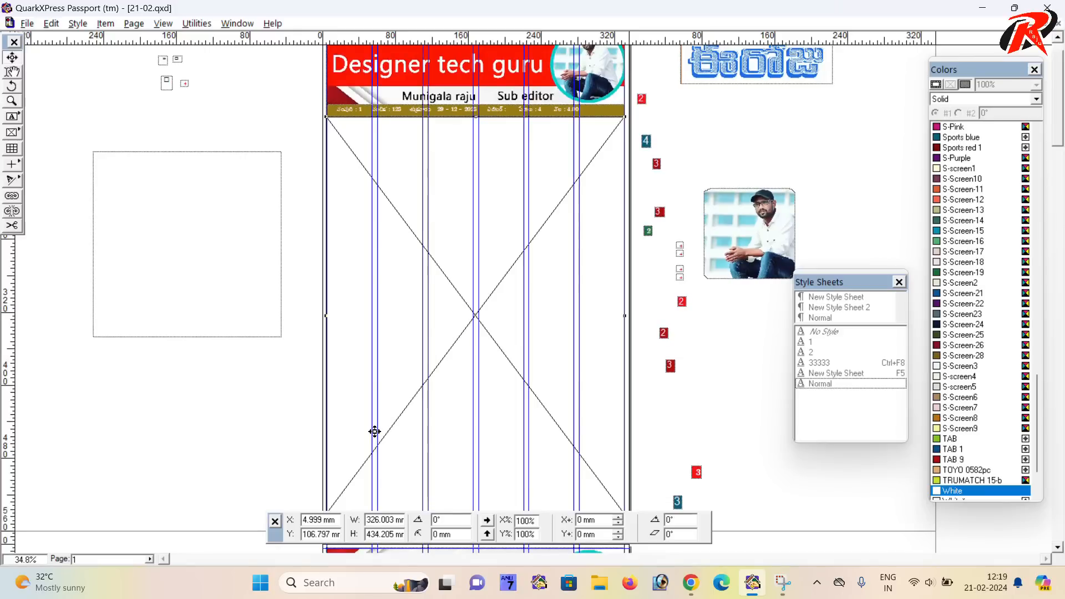
pyautogui.scroll(-1, 444, 369)
pyautogui.scroll(1, 443, 368)
pyautogui.scroll(-1, 444, 368)
pyautogui.scroll(1, 444, 369)
pyautogui.scroll(1, 444, 369)
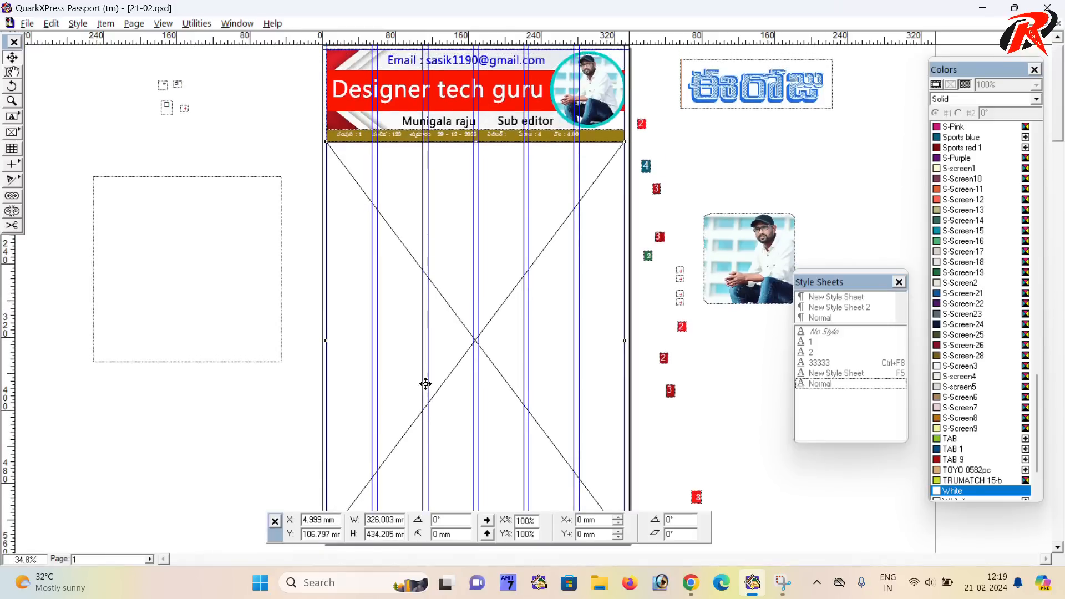
pyautogui.scroll(1, 404, 371)
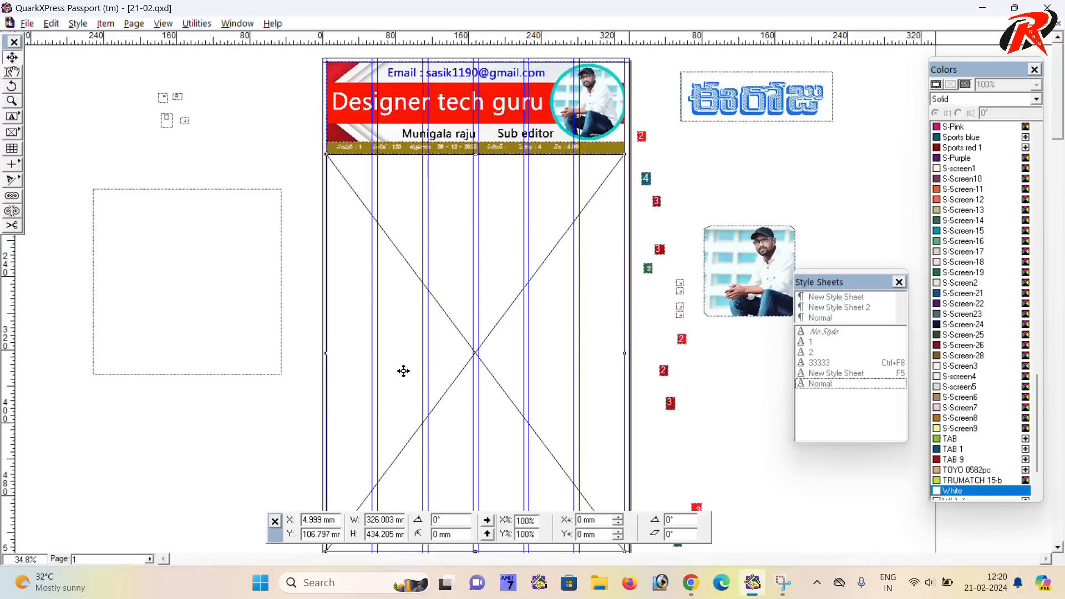
pyautogui.scroll(-3, 404, 371)
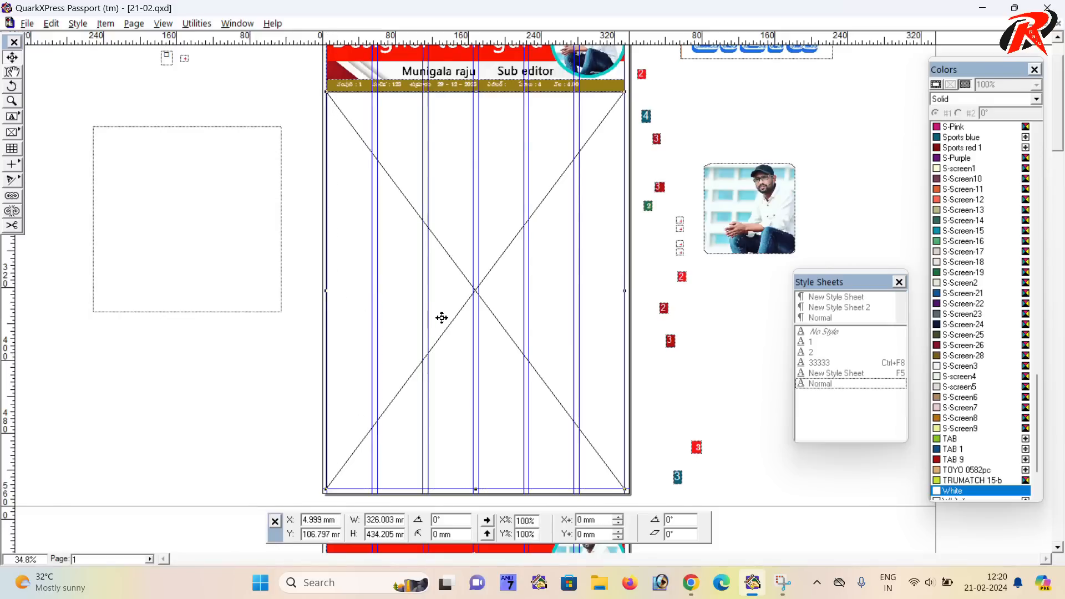
# - Switch to WhatsApp Web in Chrome and copy today's newspaper page image about Medaram from the self-message chat
pyautogui.moveTo(690, 582)
pyautogui.click(665, 518)
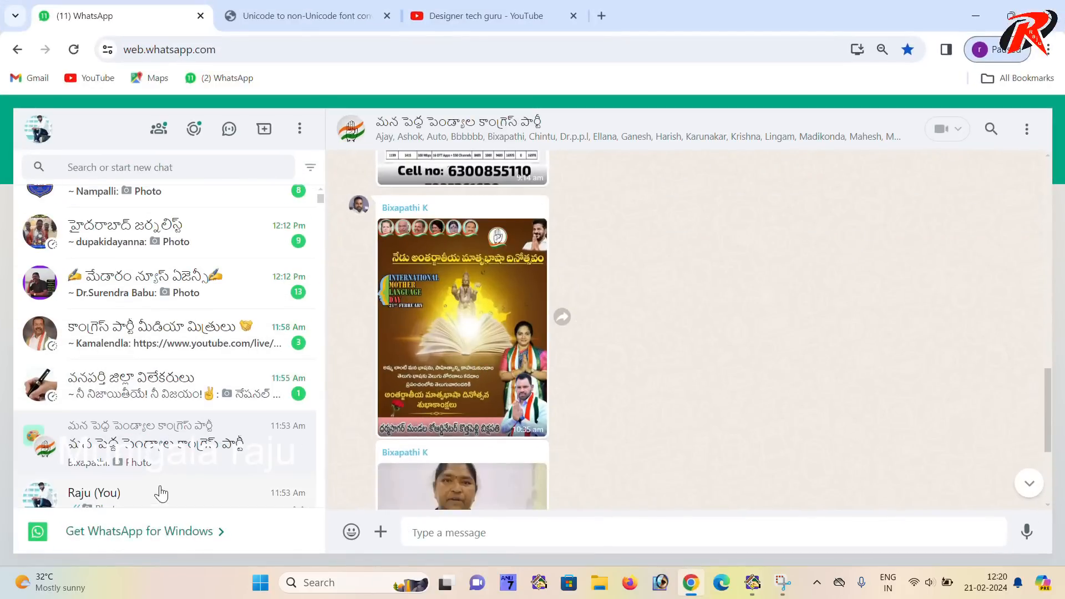
pyautogui.click(159, 489)
pyautogui.rightClick(910, 365)
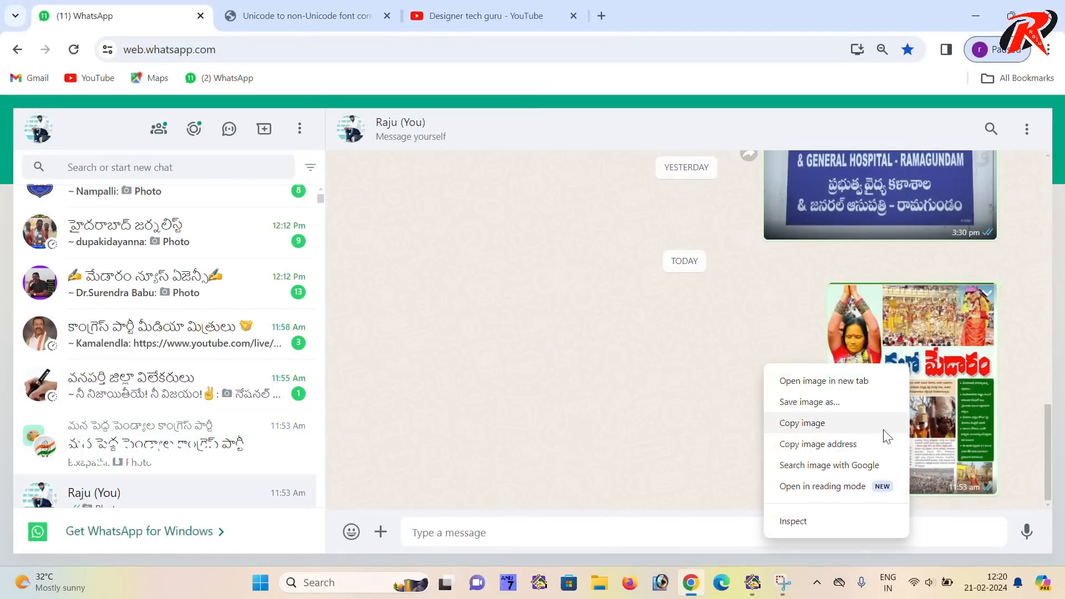
pyautogui.click(808, 427)
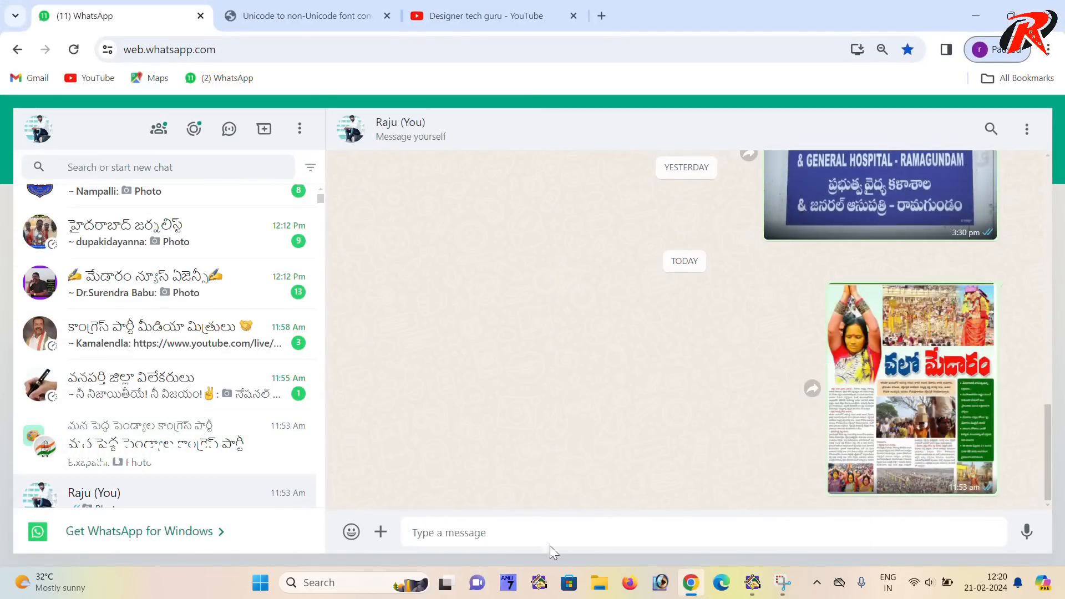
# - Return to the QuarkXPress layout, paste the copied image into the full-width picture box and stretch it to fill the box
pyautogui.click(752, 584)
pyautogui.hotkey('ctrl', 'v')
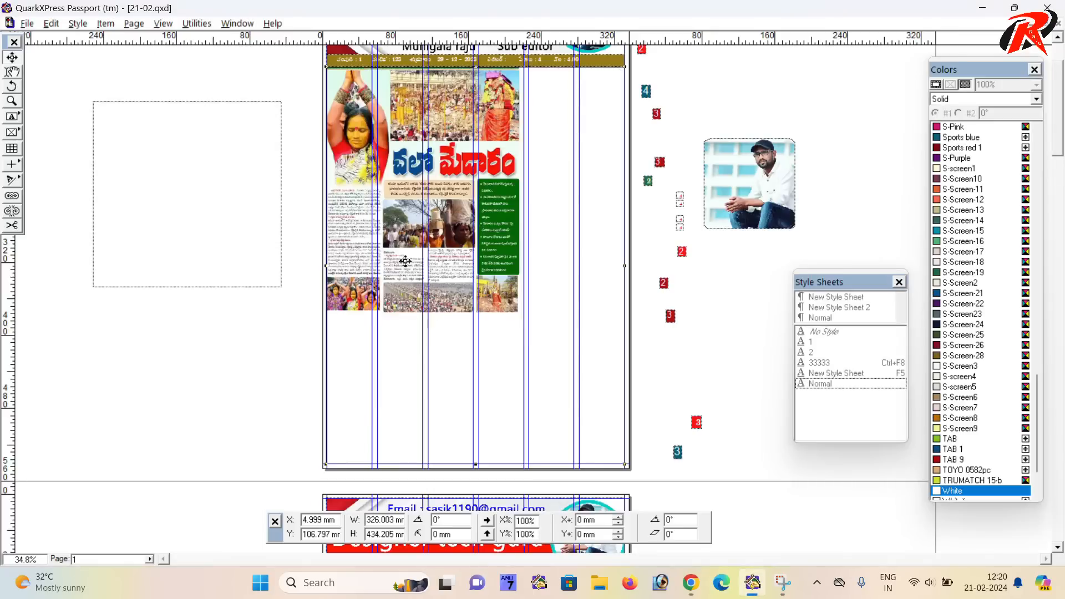
pyautogui.scroll(1, 401, 266)
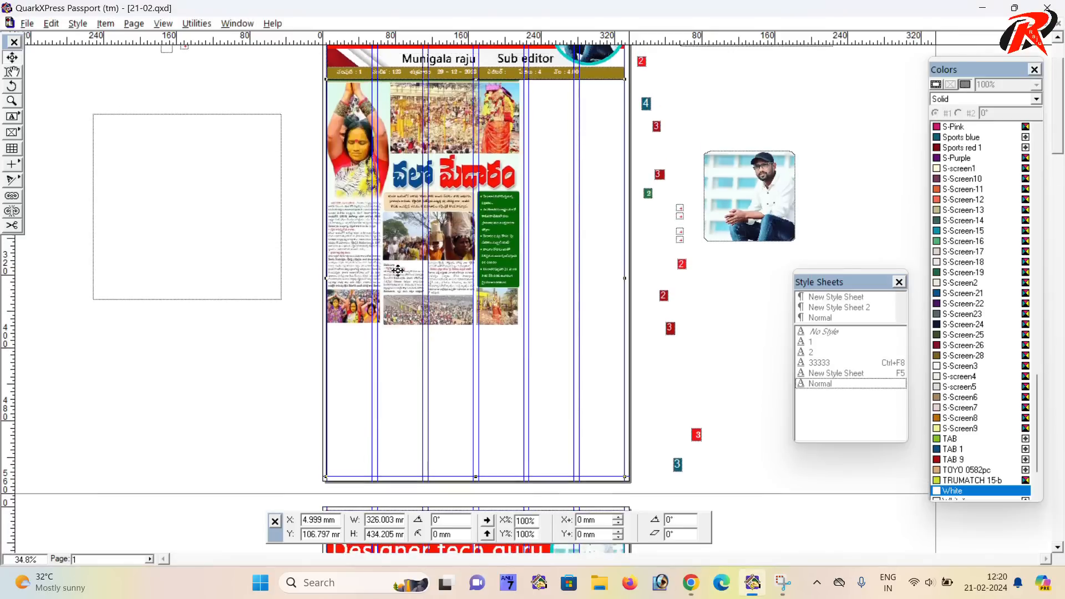
pyautogui.hotkey('ctrl', 'shift', 'f')
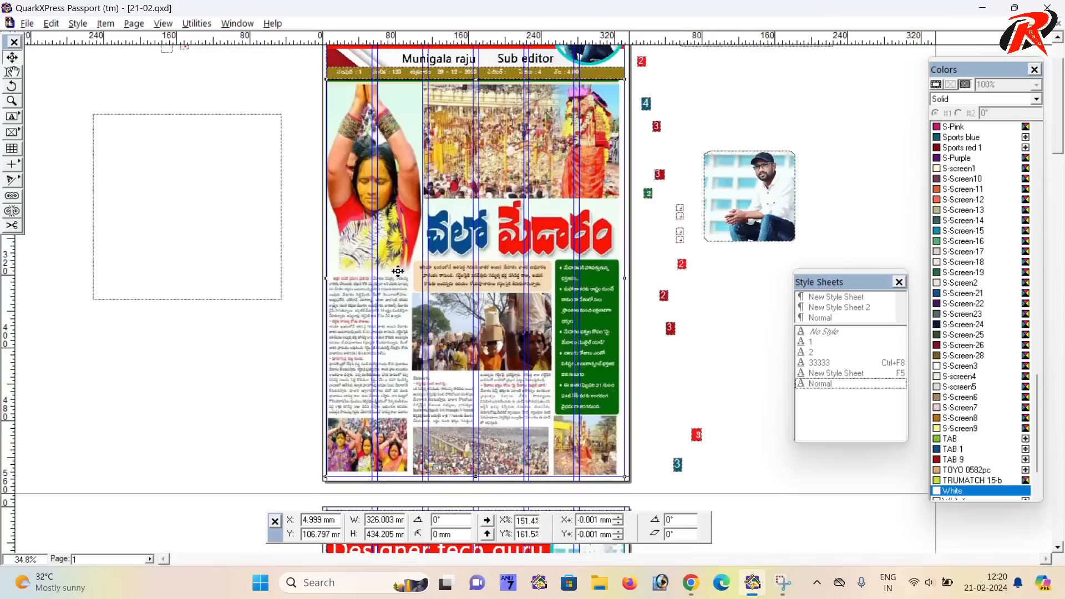
# - Move the filled picture box off the first page onto the pasteboard to its right, leaving the area beneath the masthead empty
pyautogui.scroll(2, 399, 271)
pyautogui.scroll(-4, 405, 273)
pyautogui.scroll(5, 405, 273)
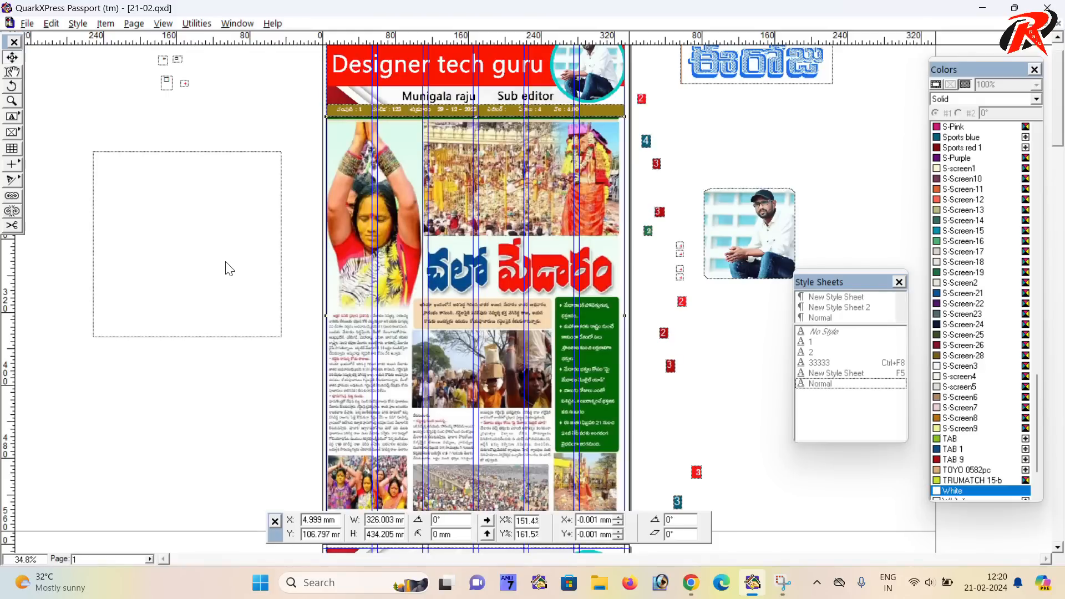
pyautogui.scroll(-1, 212, 266)
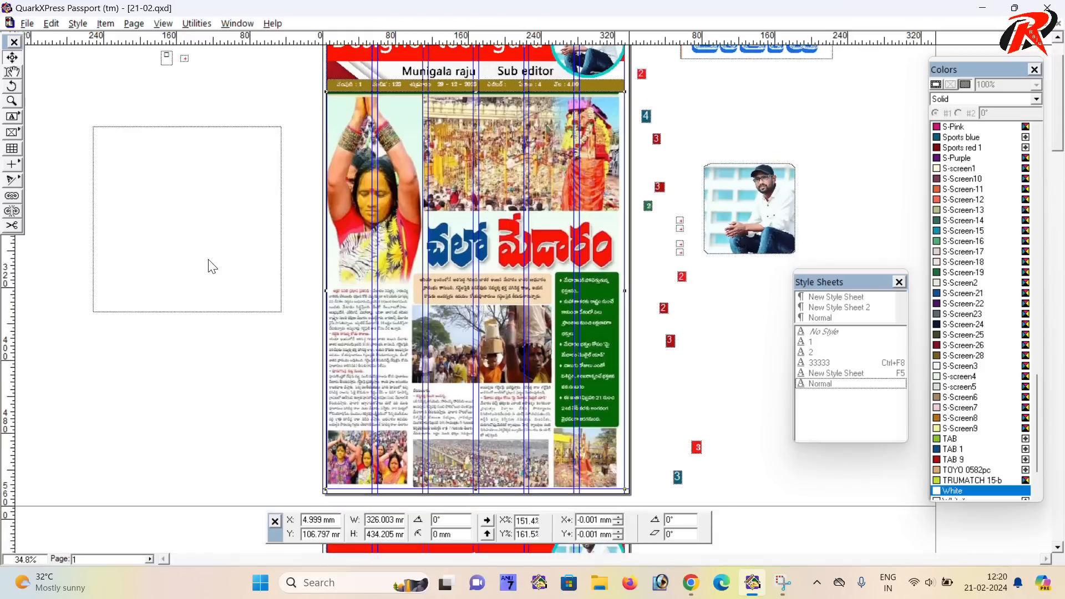
pyautogui.scroll(-1, 211, 266)
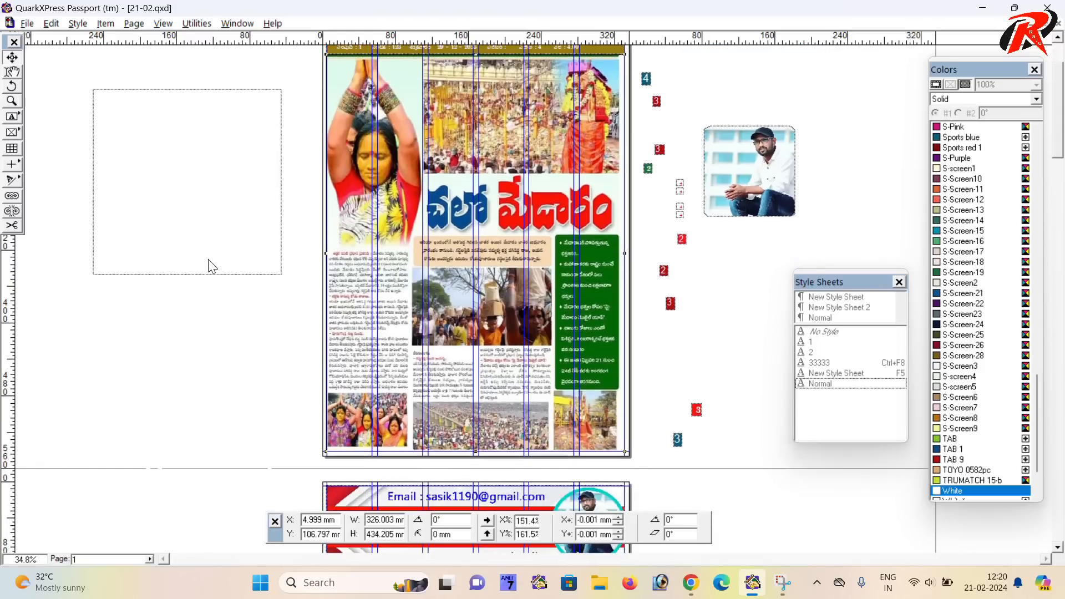
pyautogui.scroll(2, 361, 304)
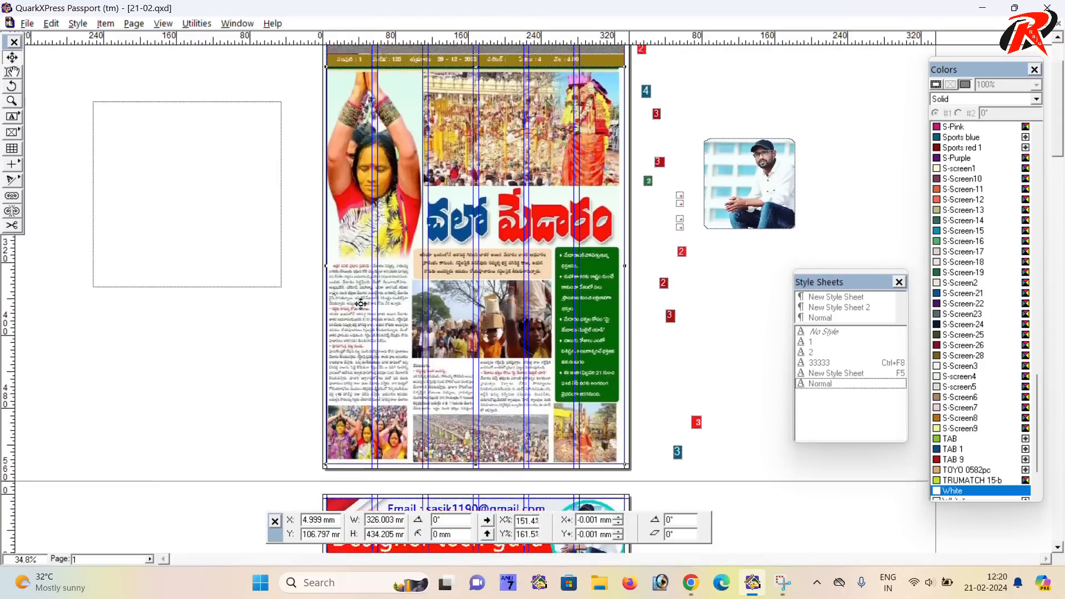
pyautogui.moveTo(360, 304); pyautogui.dragTo(721, 255)
pyautogui.scroll(1, 414, 299)
pyautogui.click(242, 284)
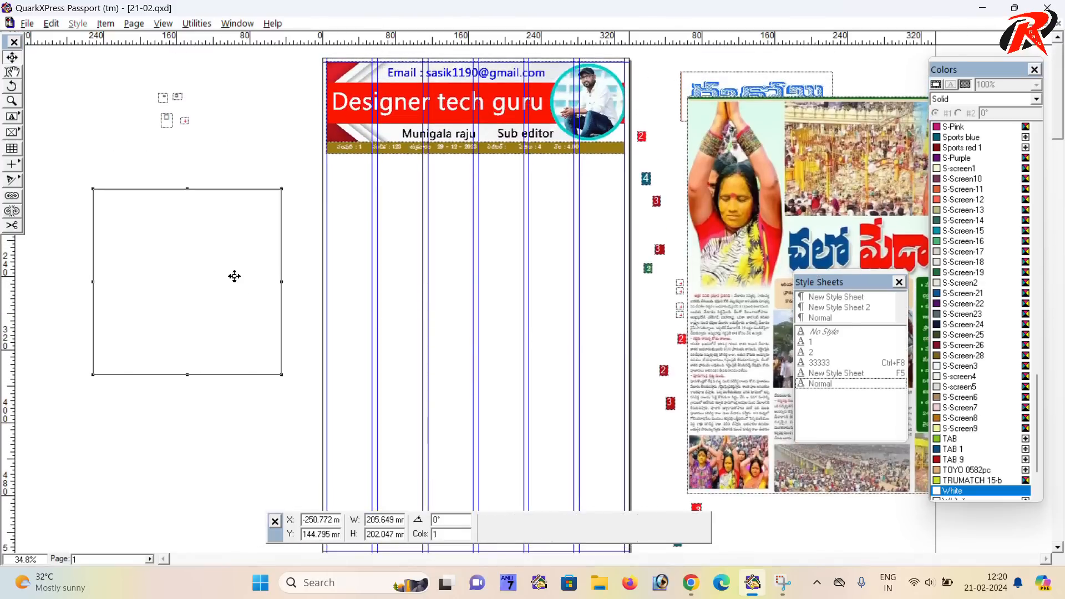
# - Draw a picture box about 326 mm wide and 220 mm high directly beneath the date strip and fill it with S-Screen23
pyautogui.click(12, 133)
pyautogui.moveTo(326, 155); pyautogui.dragTo(625, 357)
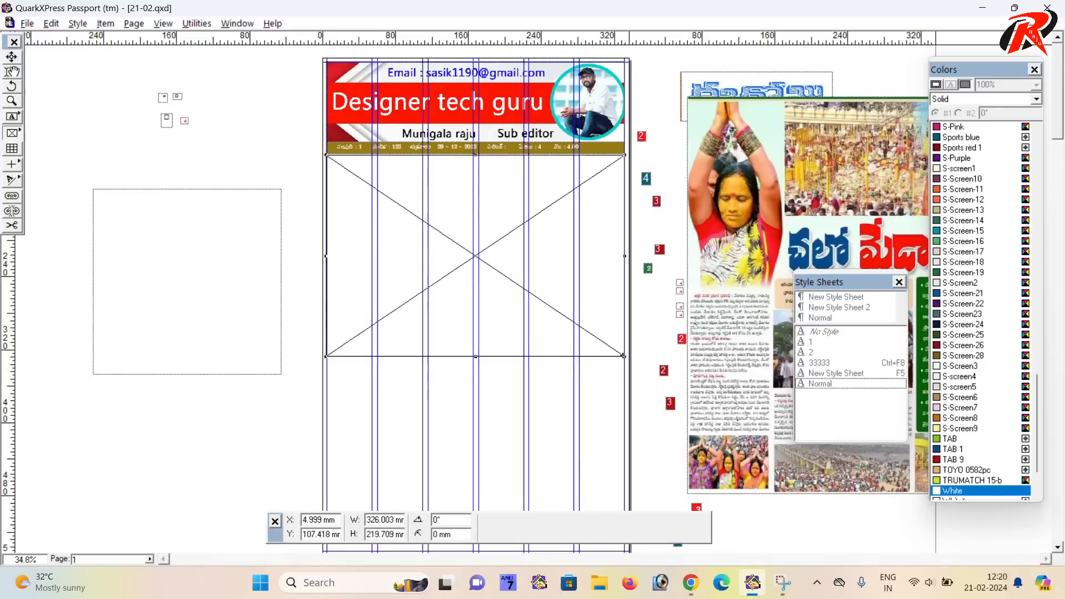
pyautogui.scroll(-1, 487, 376)
pyautogui.click(957, 314)
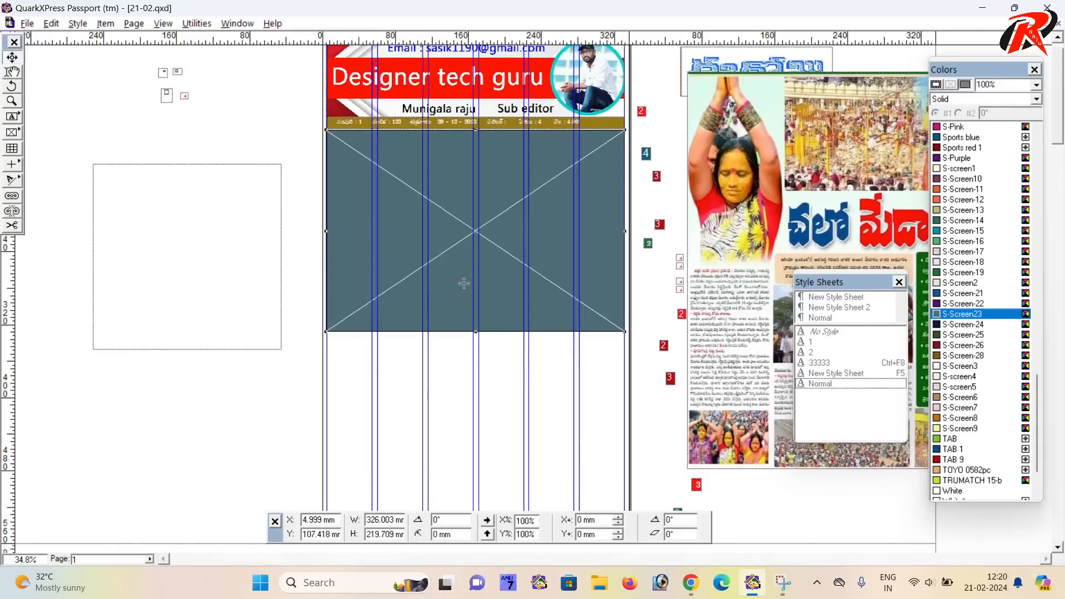
# - Draw a picture box about 166 by 209 mm under the lead box's left half, reaching the bottom margin, and fill it with S-Screen23
pyautogui.scroll(-2, 458, 271)
pyautogui.scroll(-1, 457, 271)
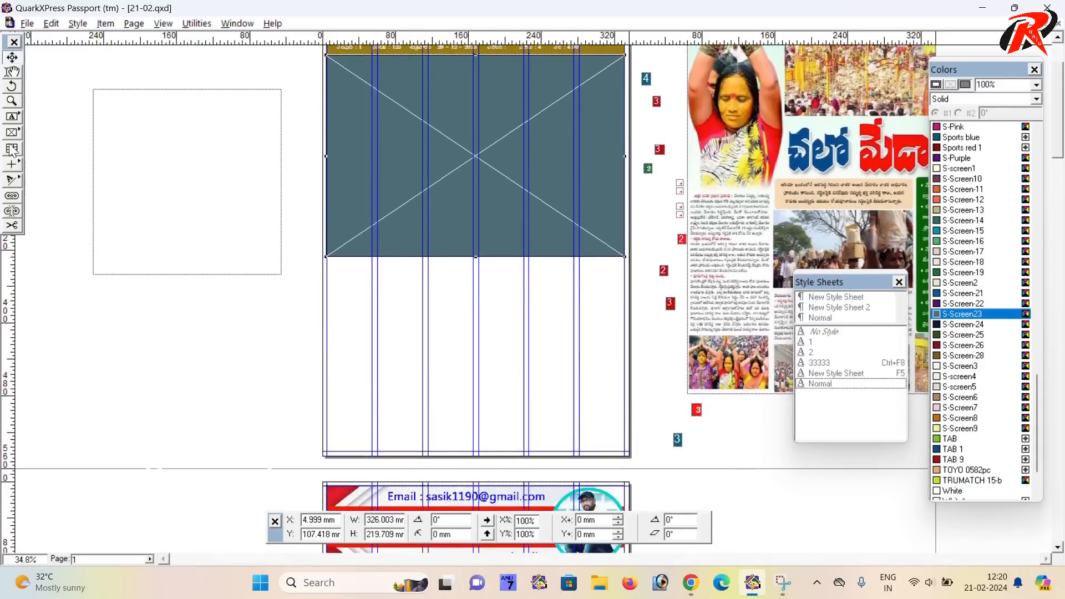
pyautogui.scroll(1, 336, 297)
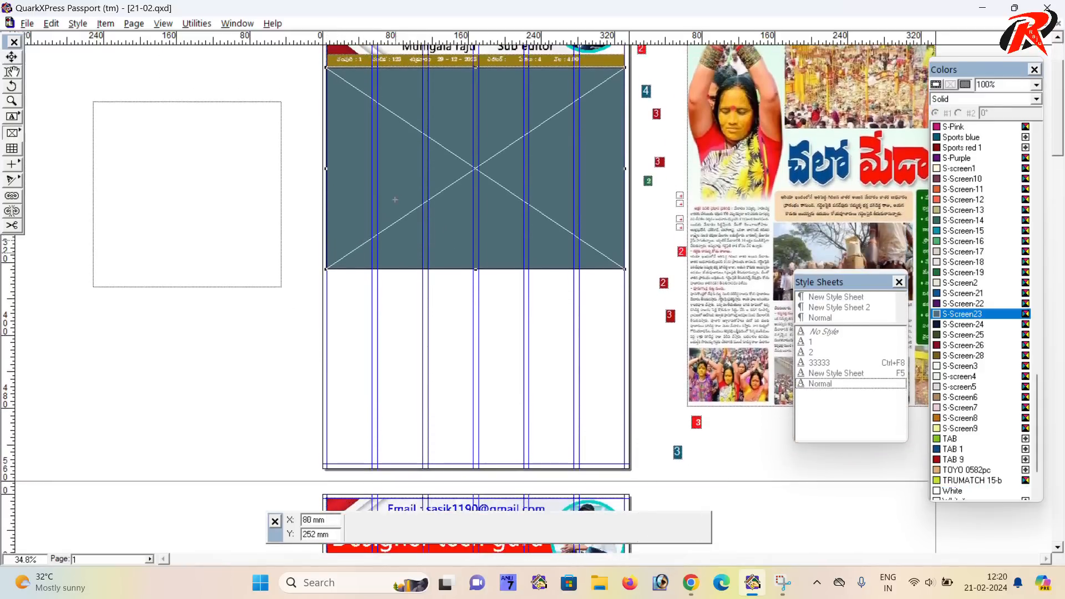
pyautogui.moveTo(327, 272); pyautogui.dragTo(479, 463)
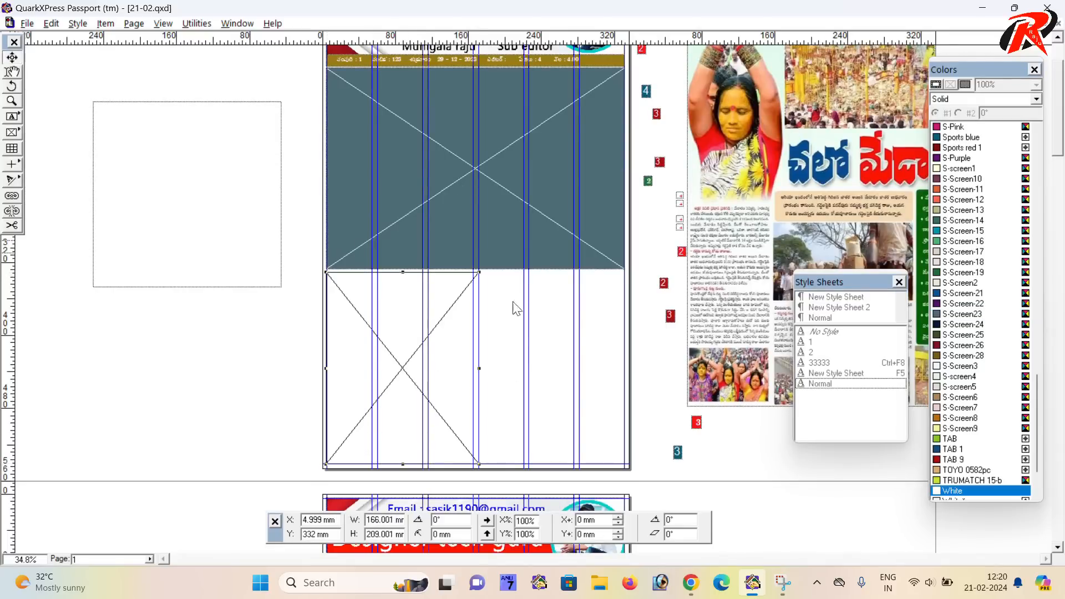
pyautogui.click(964, 314)
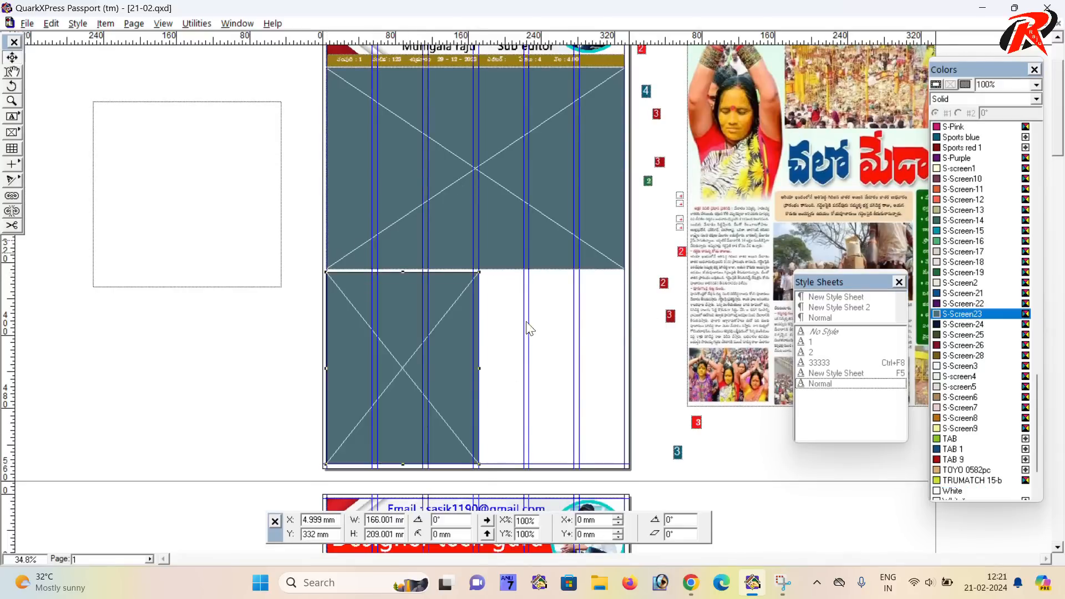
# - Draw a picture box about 147 by 114 mm in the lower right of the first page and fill it with S-screen4
pyautogui.click(12, 133)
pyautogui.moveTo(484, 359); pyautogui.dragTo(618, 464)
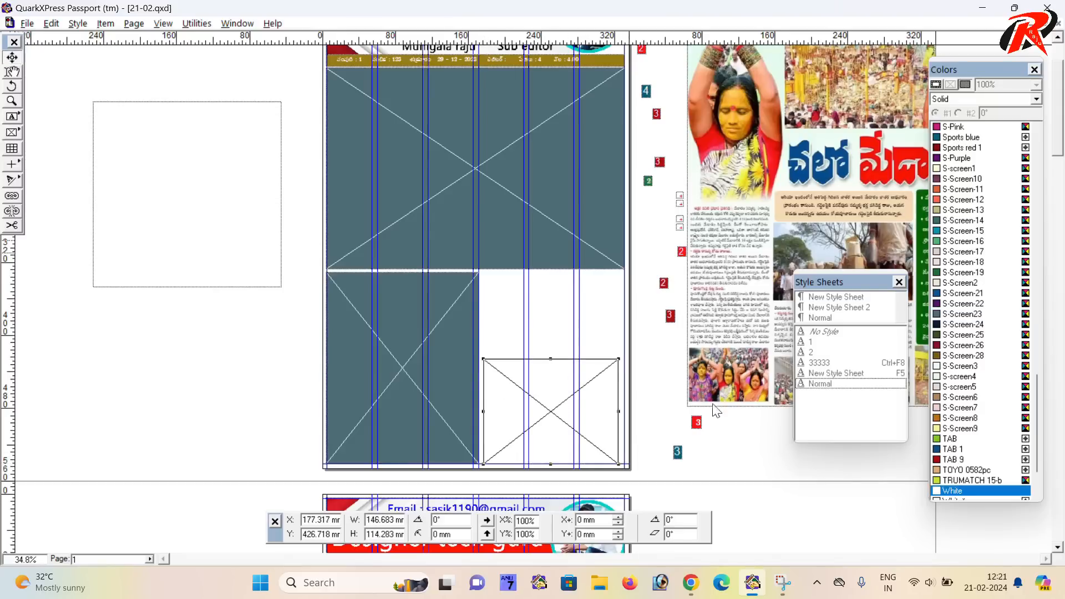
pyautogui.click(960, 376)
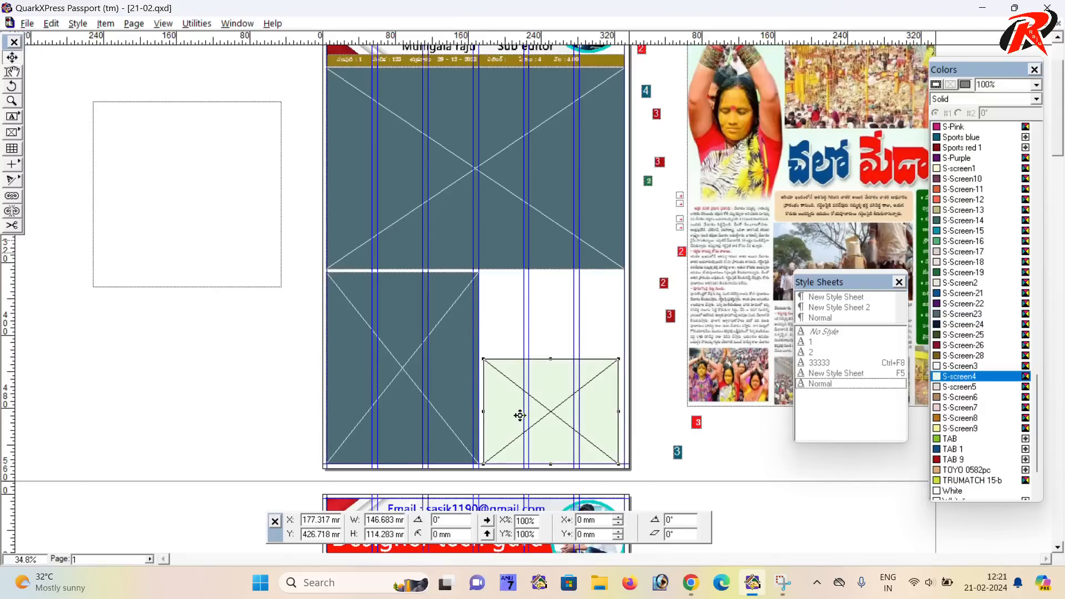
pyautogui.scroll(2, 488, 409)
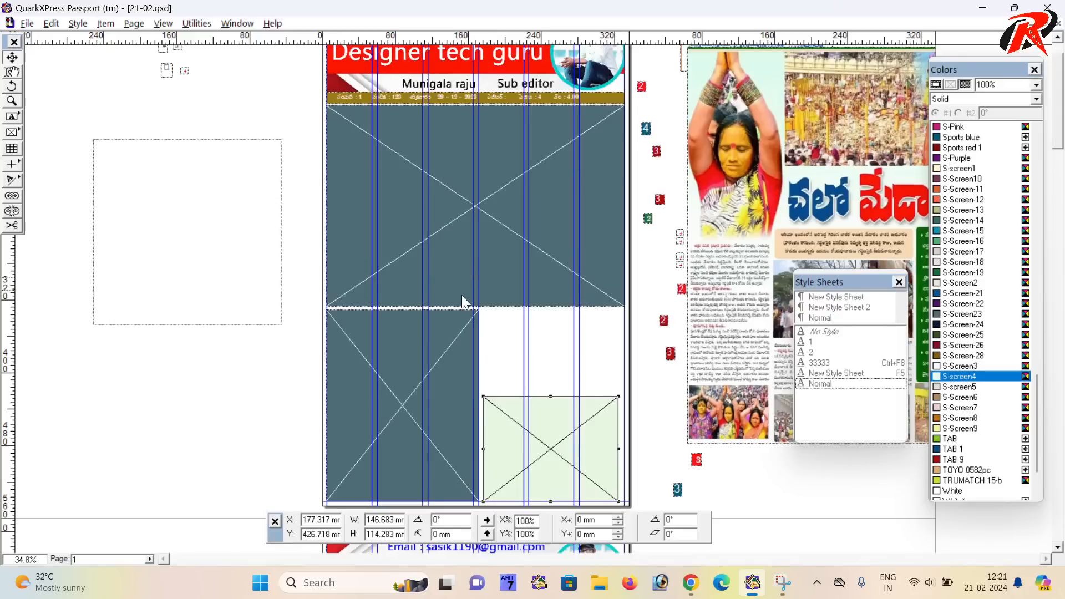
pyautogui.scroll(2, 462, 295)
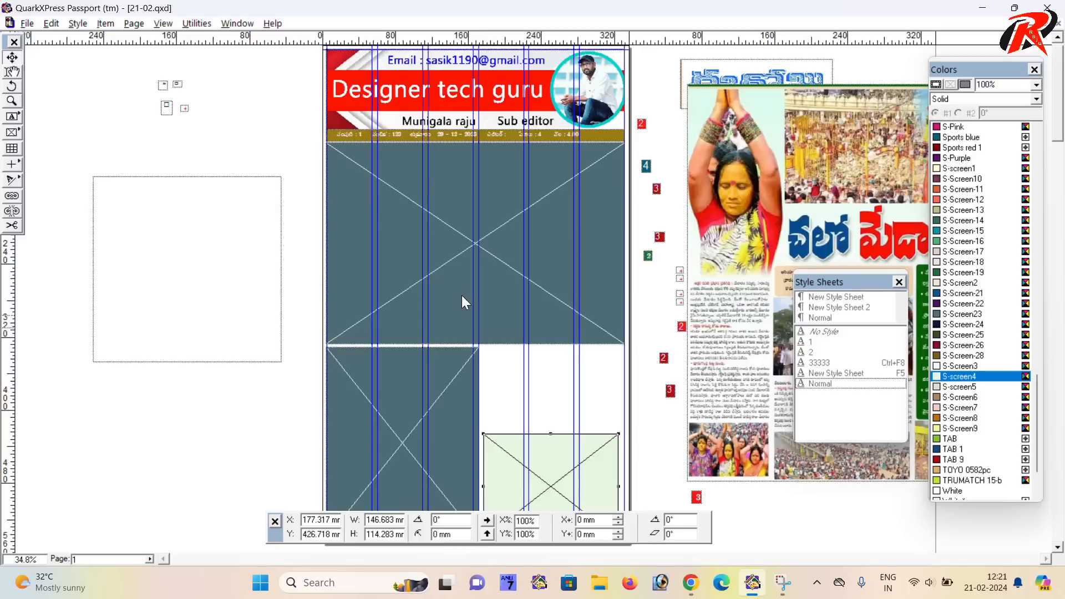
pyautogui.scroll(-1, 475, 310)
pyautogui.scroll(1, 473, 318)
# - Delete the lead story box and the two smaller coloured boxes below it from the first page
pyautogui.click(450, 279)
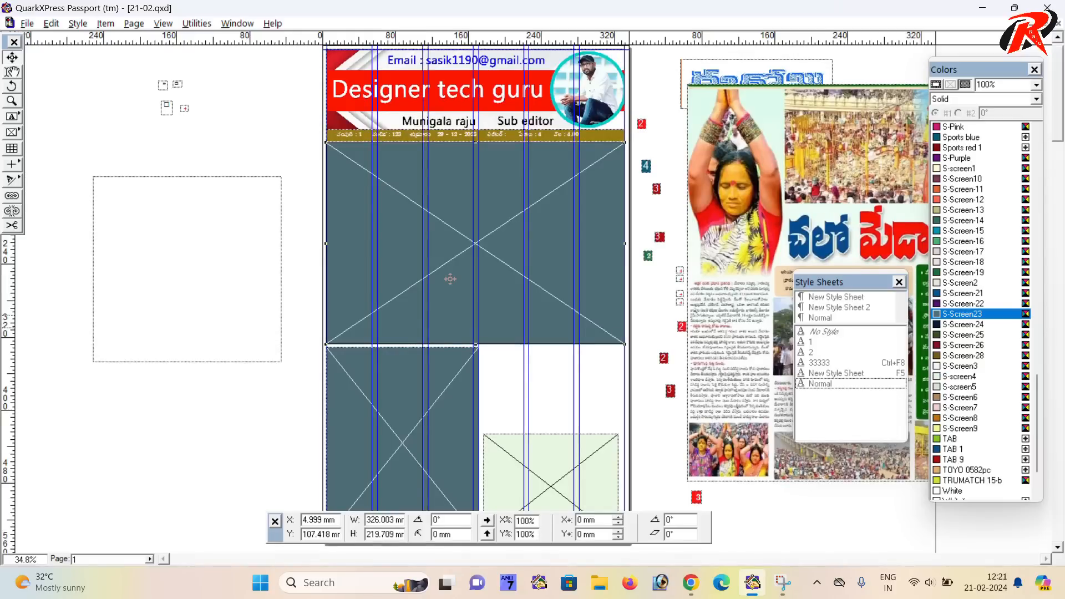
pyautogui.scroll(-1, 450, 279)
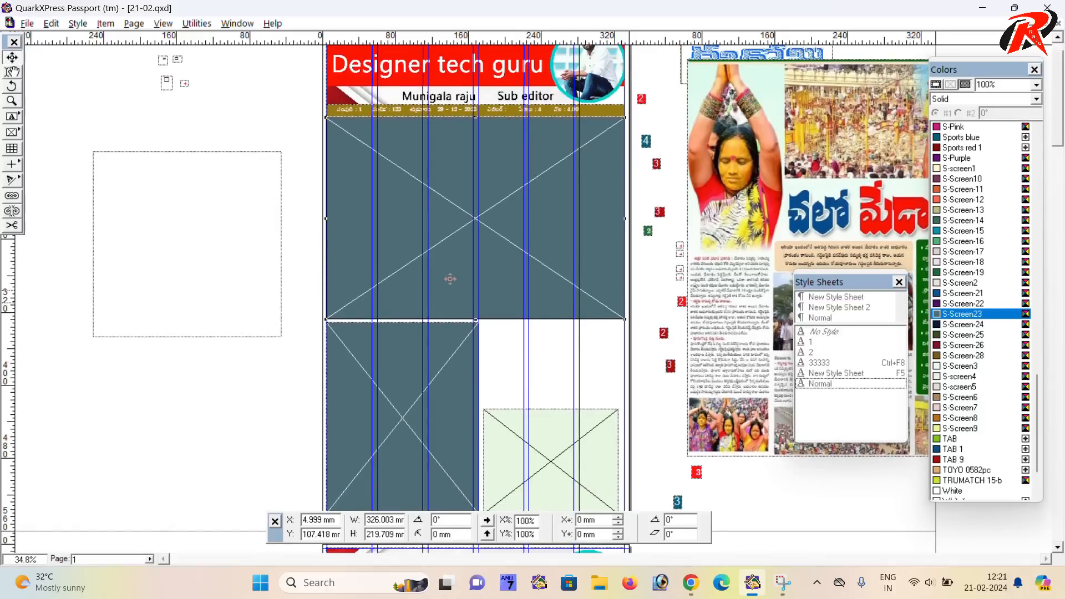
pyautogui.scroll(-1, 450, 279)
pyautogui.scroll(1, 450, 279)
pyautogui.scroll(1, 450, 279)
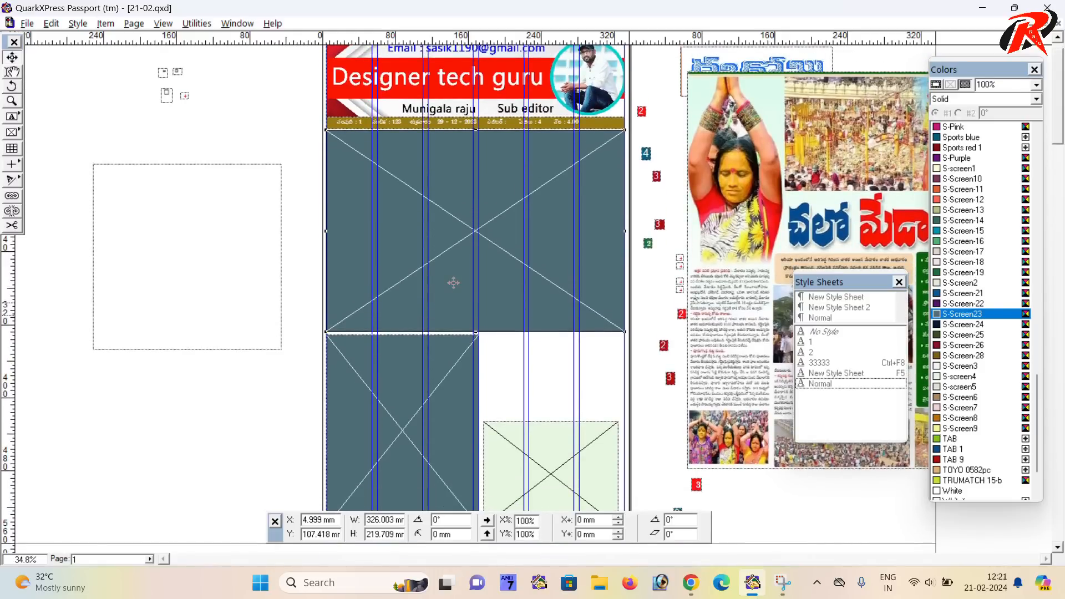
pyautogui.press('Delete')
pyautogui.click(433, 352)
pyautogui.press('Delete')
pyautogui.click(524, 467)
pyautogui.press('Delete')
# - Move the full-page picture story from the pasteboard back onto the first page, directly beneath the date strip
pyautogui.moveTo(736, 283)
pyautogui.mouseDown()
pyautogui.moveTo(402, 361)
pyautogui.moveTo(375, 344)
pyautogui.mouseUp()
pyautogui.scroll(-3, 415, 356)
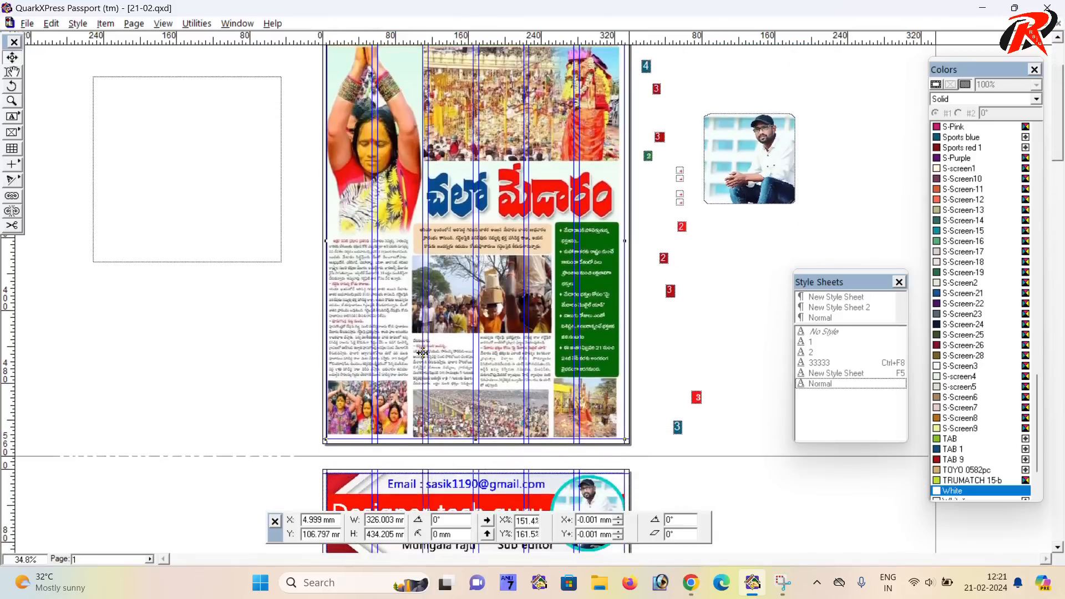
pyautogui.scroll(3, 422, 352)
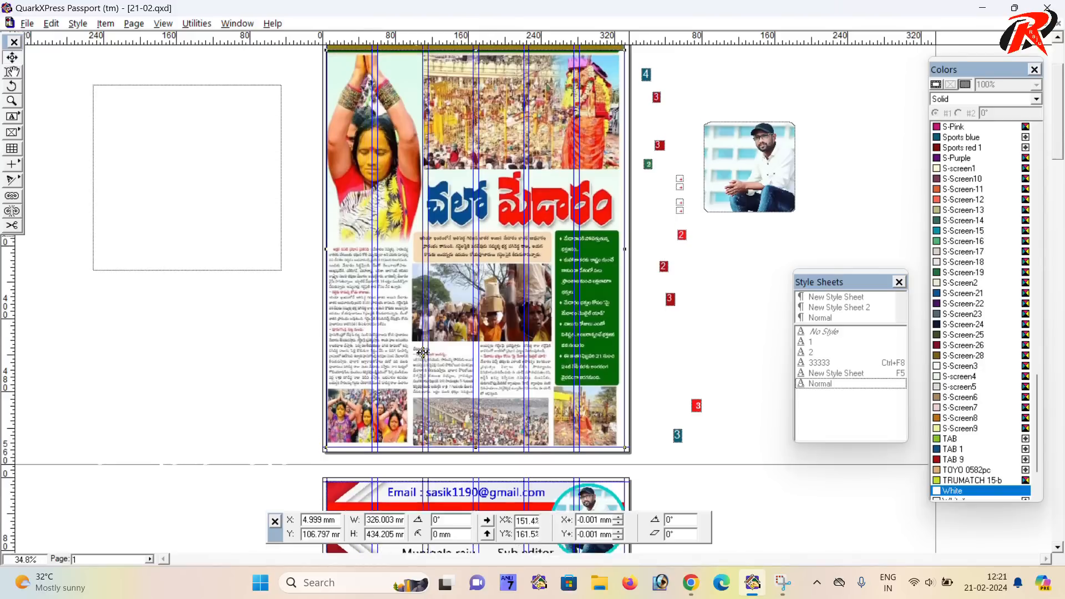
pyautogui.scroll(-2, 427, 355)
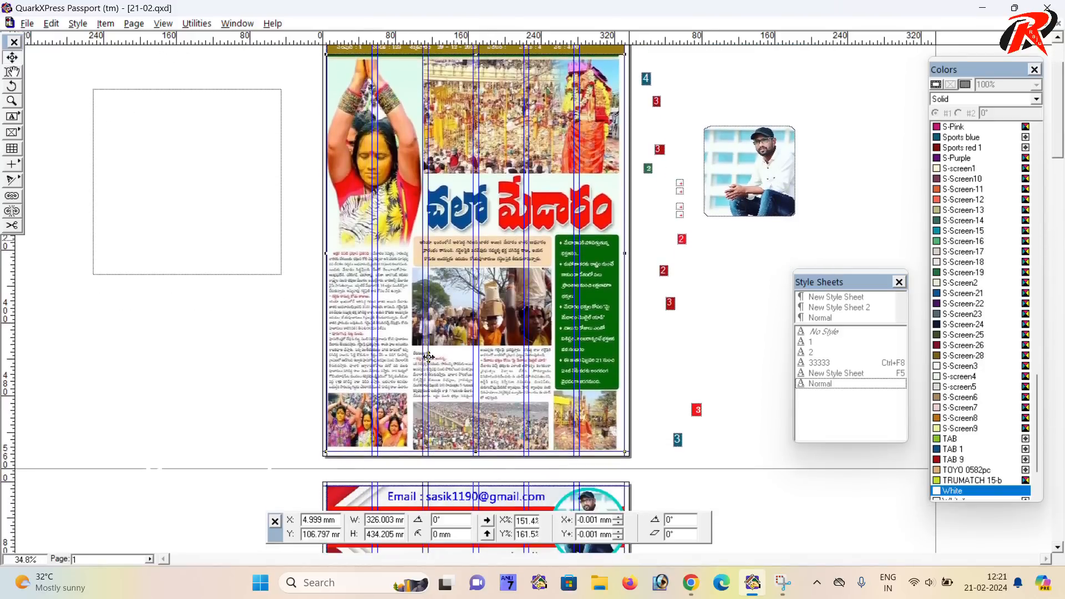
pyautogui.scroll(3, 427, 358)
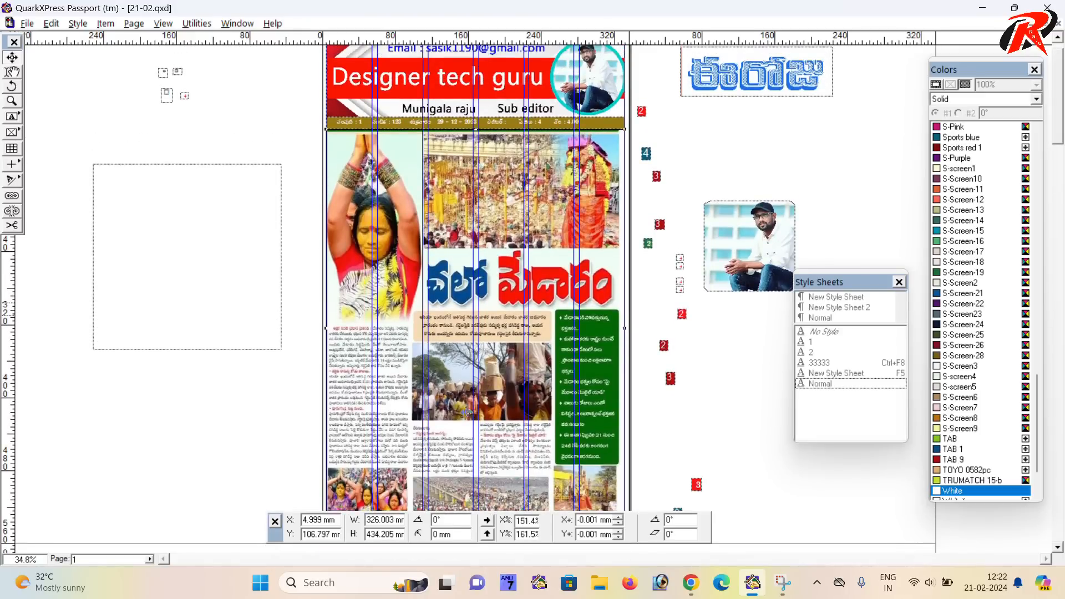
# - Compare the full-page picture story on the first page with the multi-story front page layout on the second page
pyautogui.scroll(-8, 477, 345)
pyautogui.scroll(-8, 493, 333)
pyautogui.scroll(-5, 509, 383)
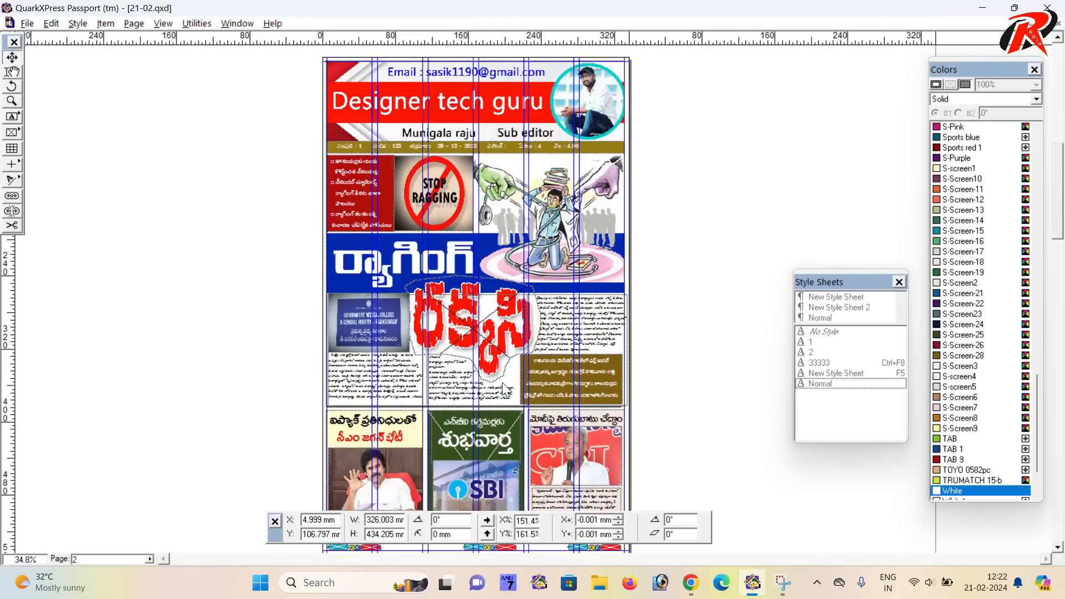
pyautogui.scroll(4, 504, 389)
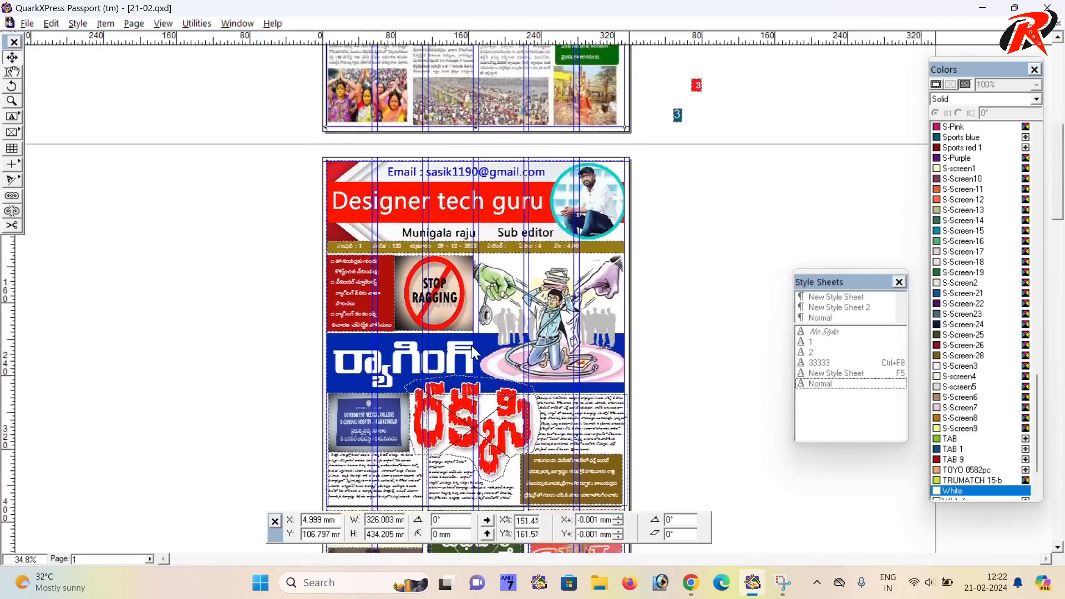
pyautogui.scroll(6, 423, 341)
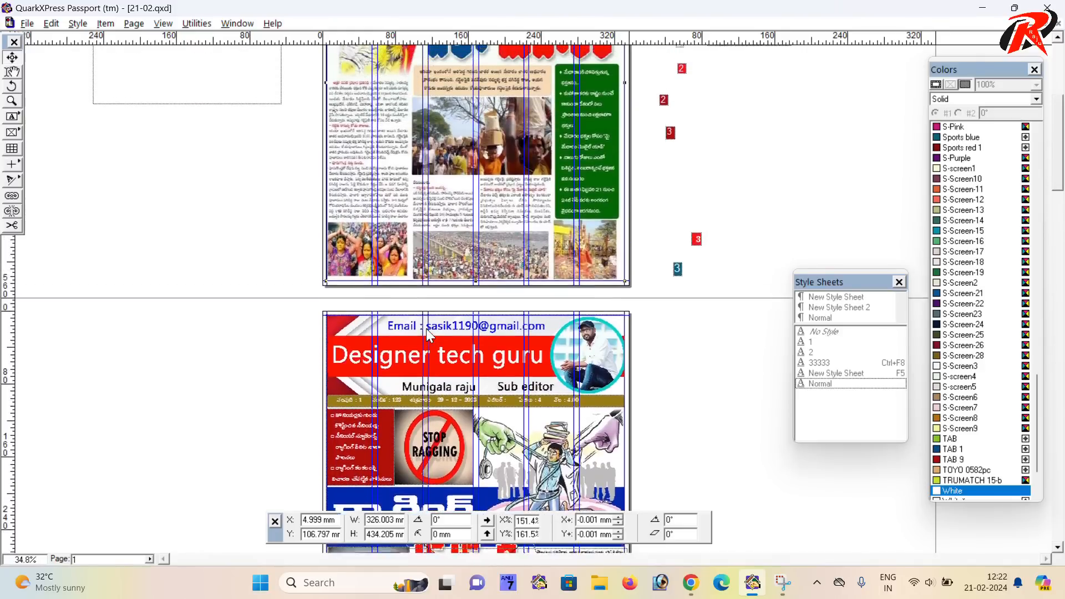
pyautogui.scroll(3, 426, 332)
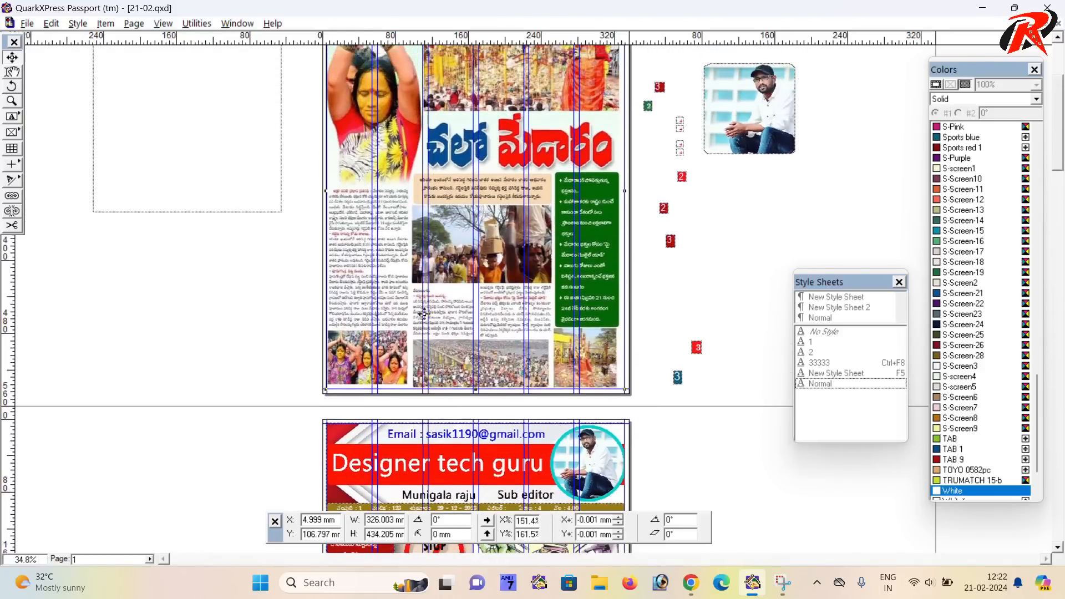
pyautogui.scroll(3, 424, 316)
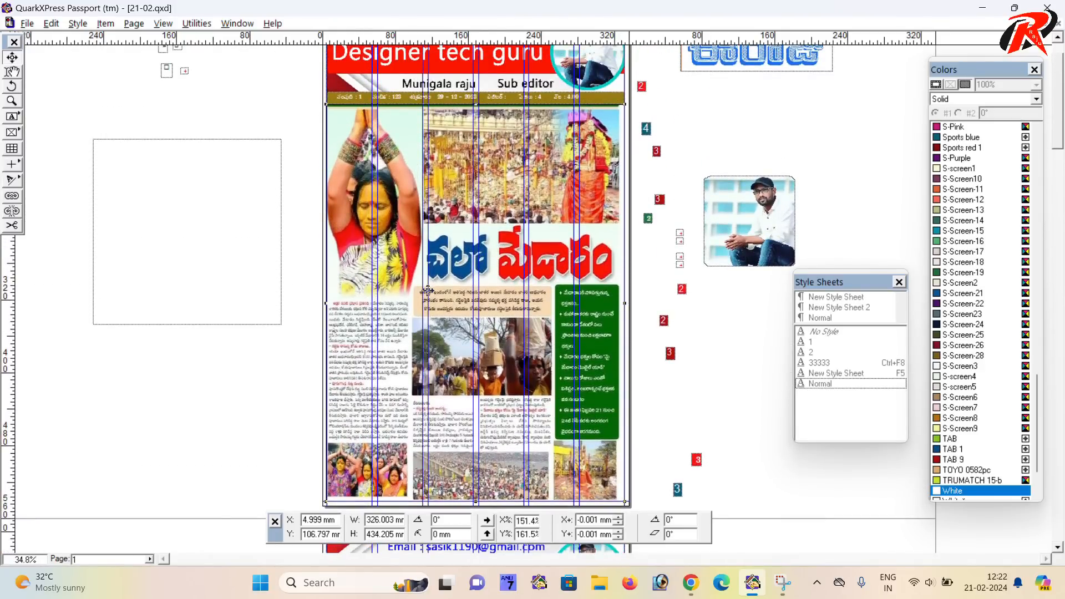
pyautogui.scroll(1, 431, 291)
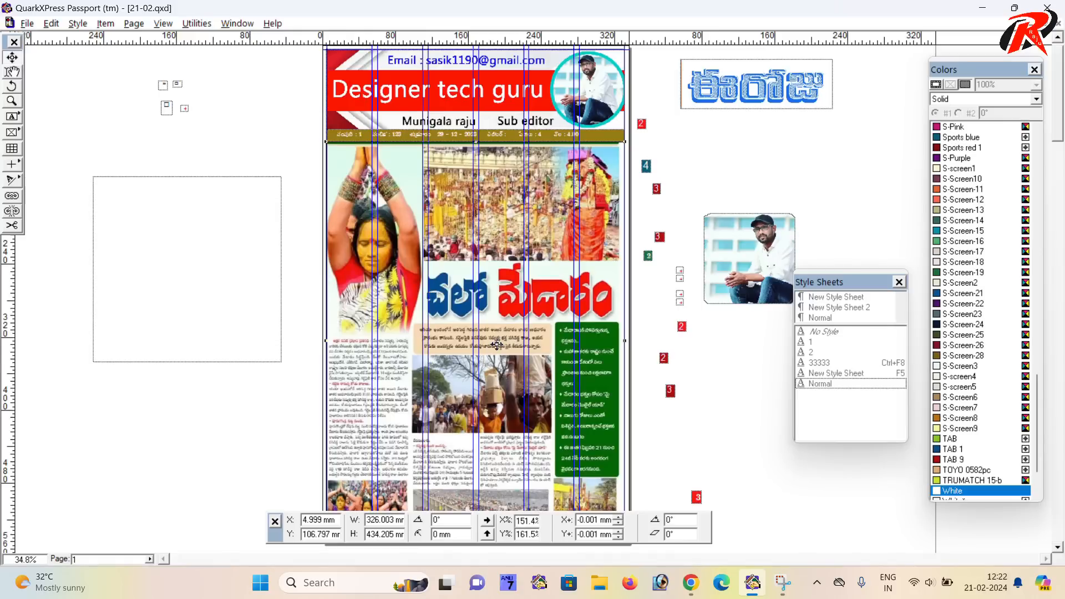
pyautogui.scroll(-1, 497, 345)
pyautogui.scroll(1, 497, 345)
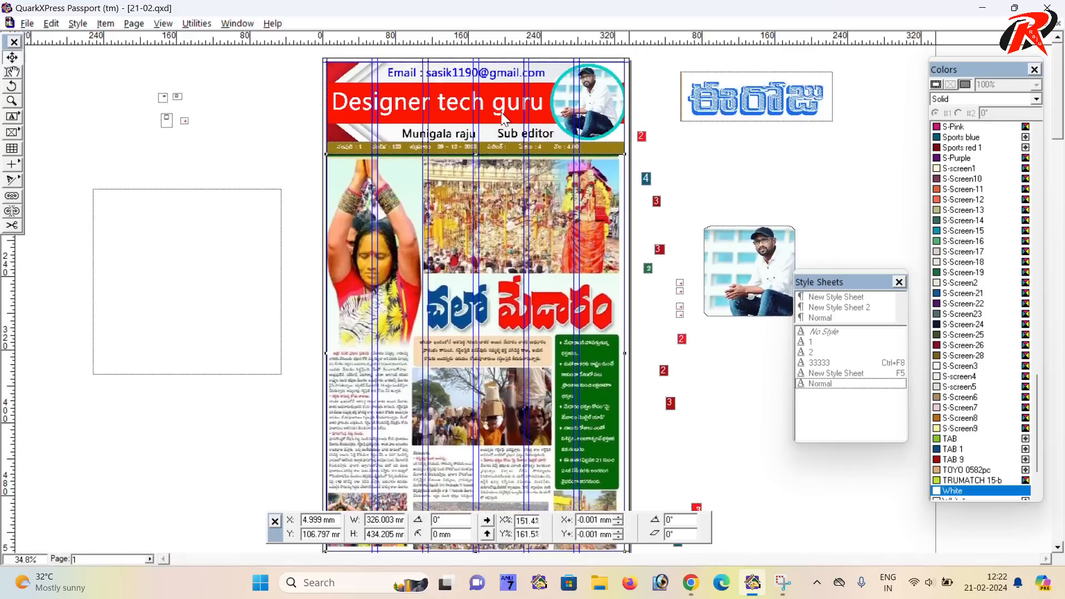
# - Examine the second page's three bottom teaser stories and their full versions on the General News page, ending back at the first page
pyautogui.scroll(-1, 503, 221)
pyautogui.scroll(-1, 504, 222)
pyautogui.scroll(-3, 486, 258)
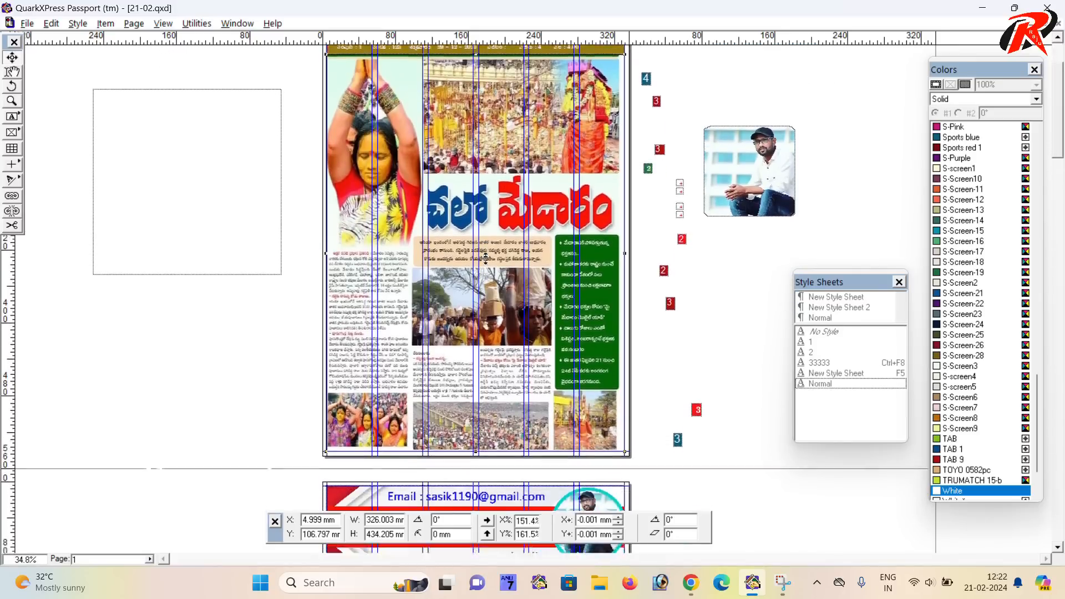
pyautogui.scroll(-6, 491, 252)
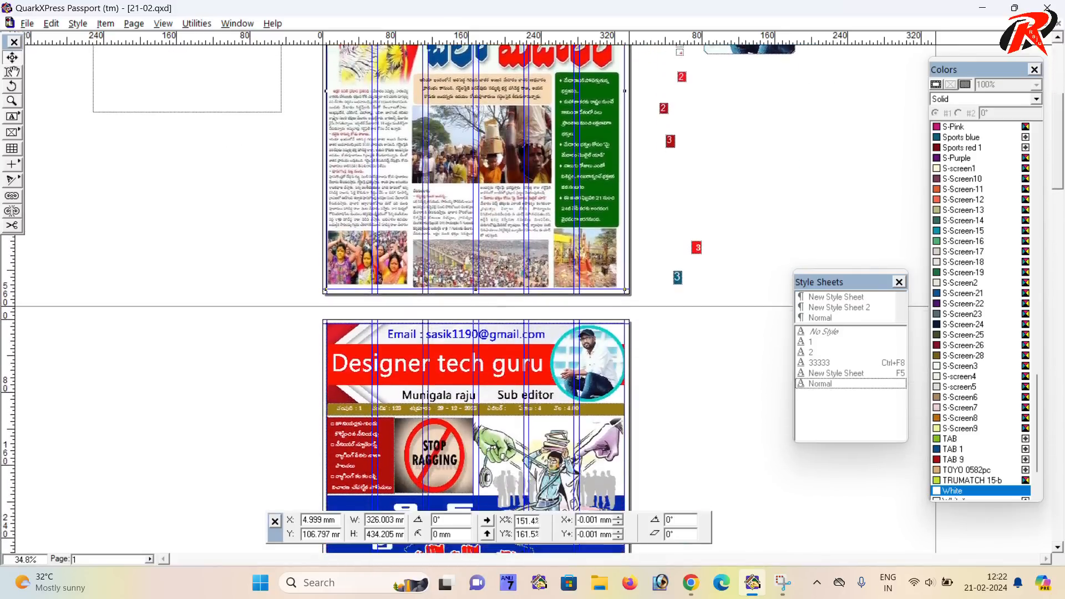
pyautogui.scroll(-6, 505, 334)
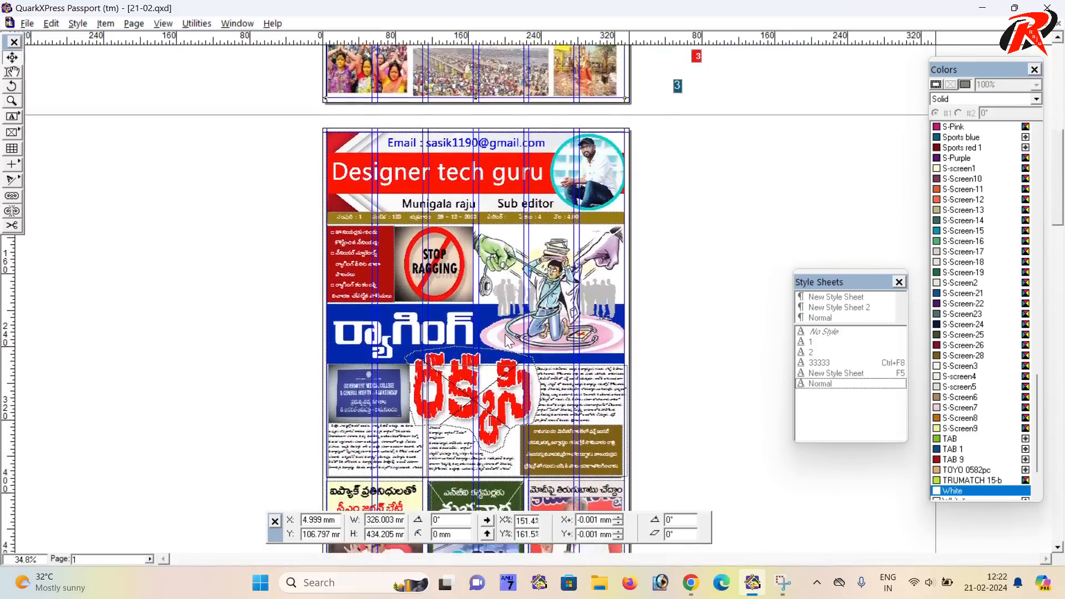
pyautogui.scroll(-2, 482, 278)
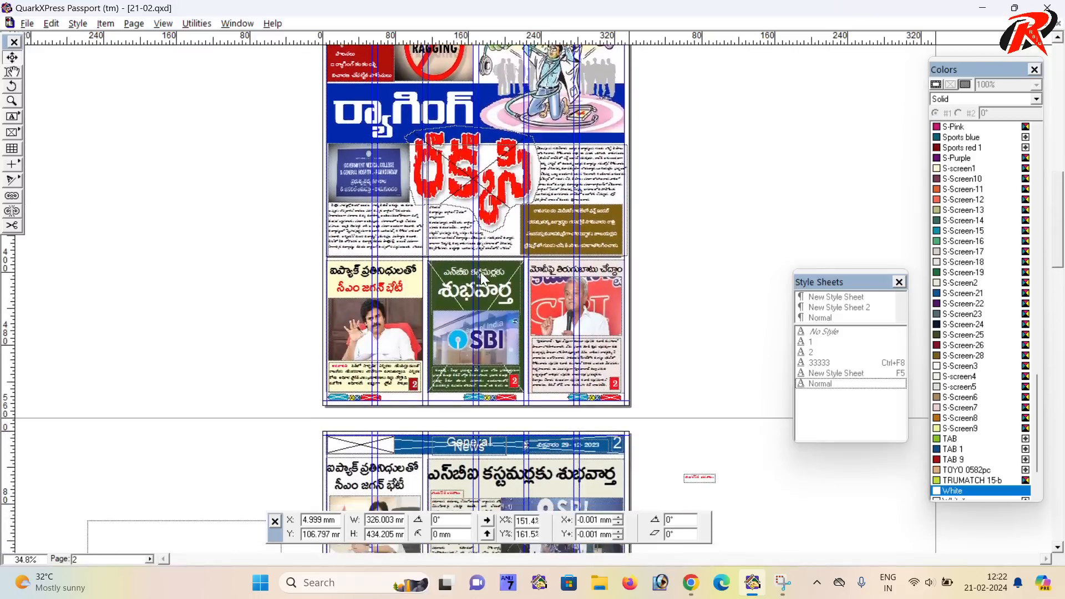
pyautogui.scroll(-5, 480, 274)
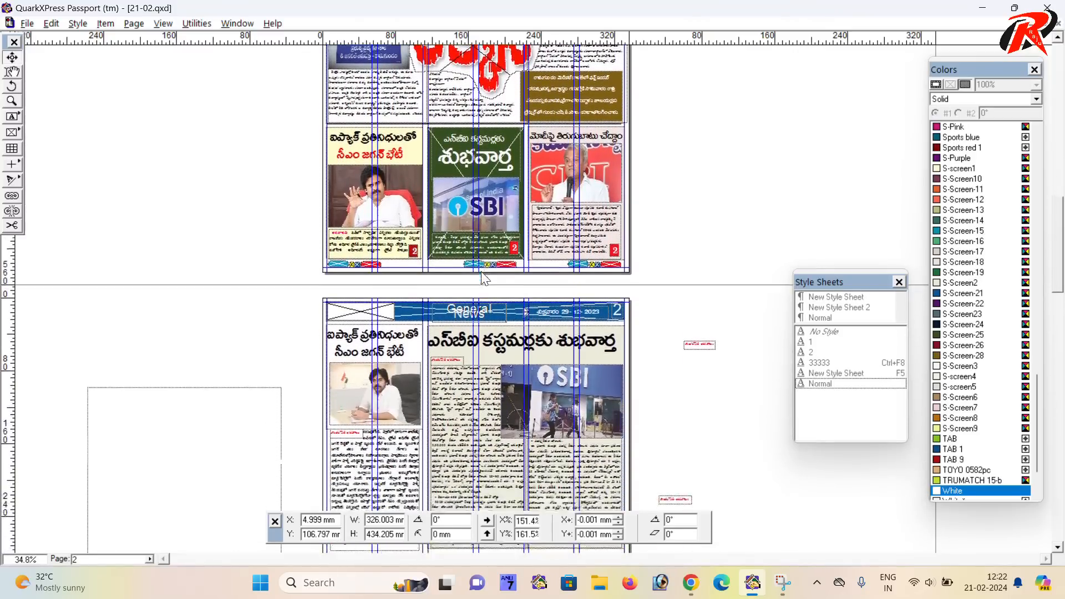
pyautogui.scroll(-2, 478, 317)
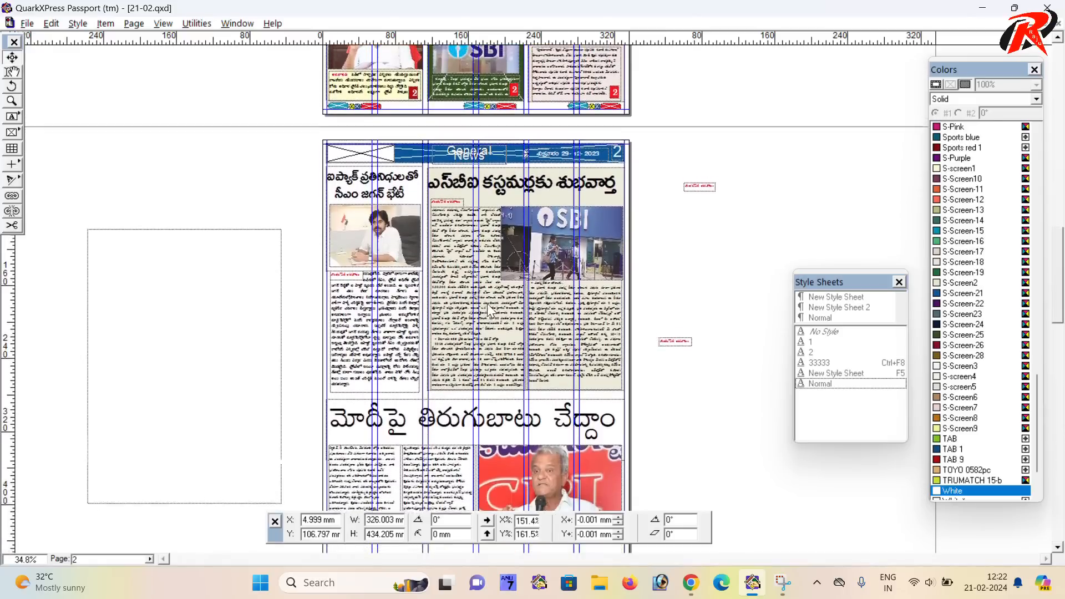
pyautogui.scroll(6, 505, 326)
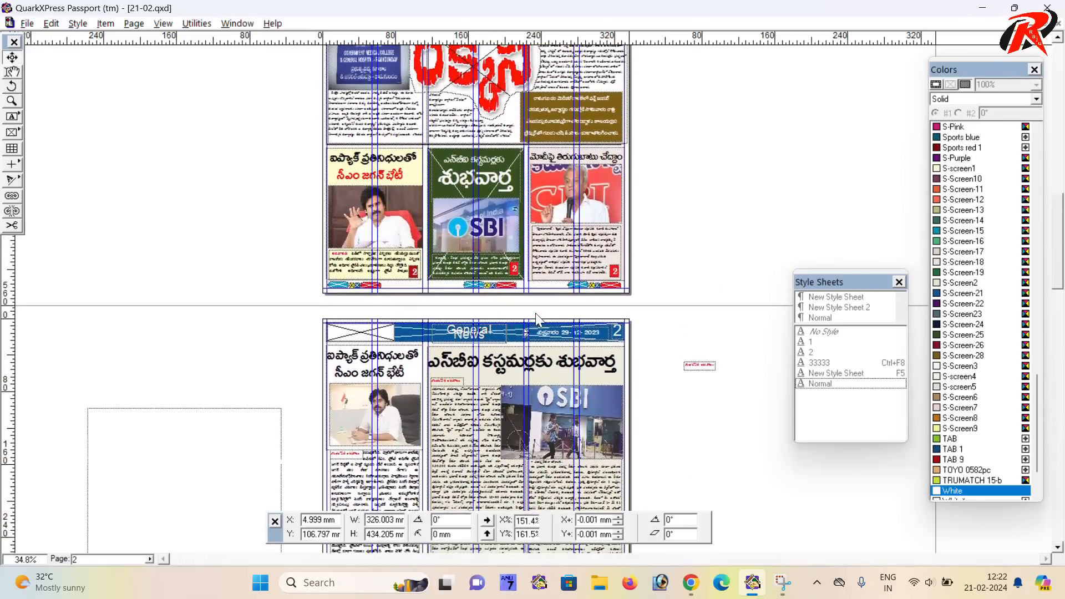
pyautogui.scroll(7, 537, 318)
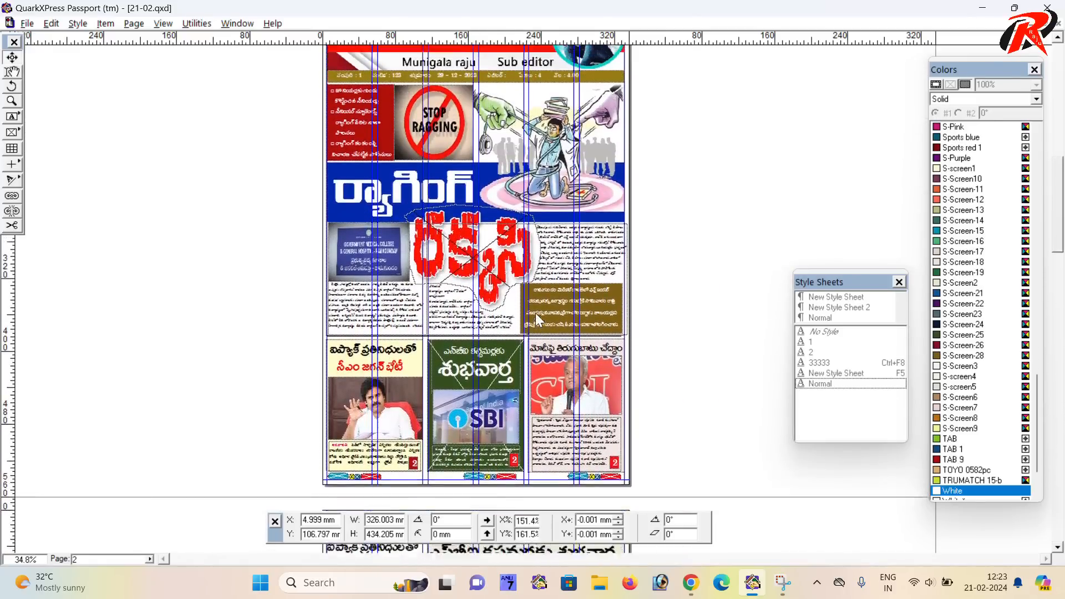
pyautogui.scroll(8, 536, 319)
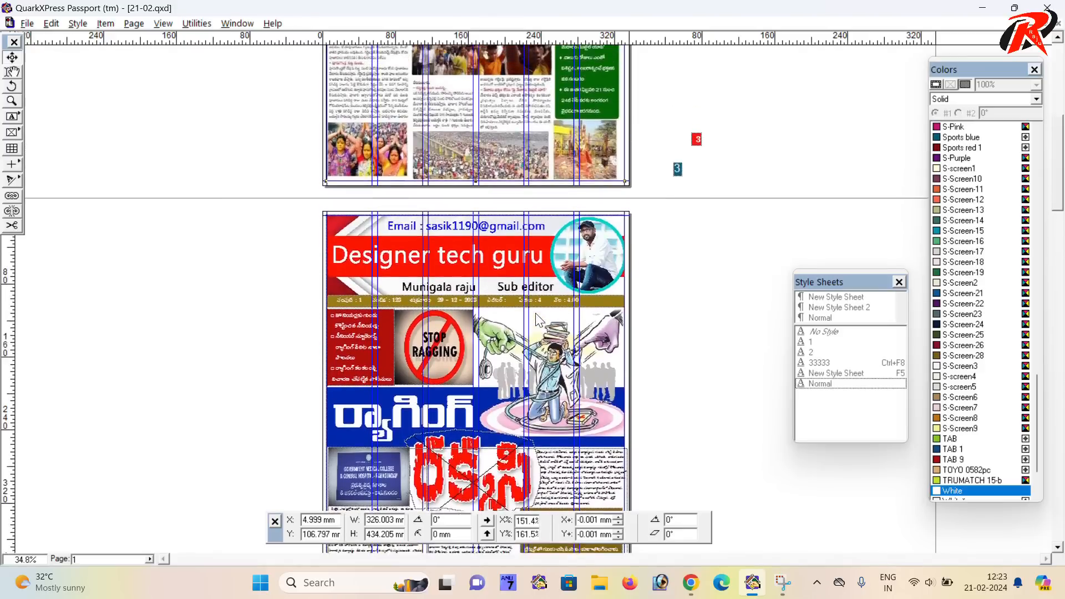
pyautogui.scroll(8, 535, 319)
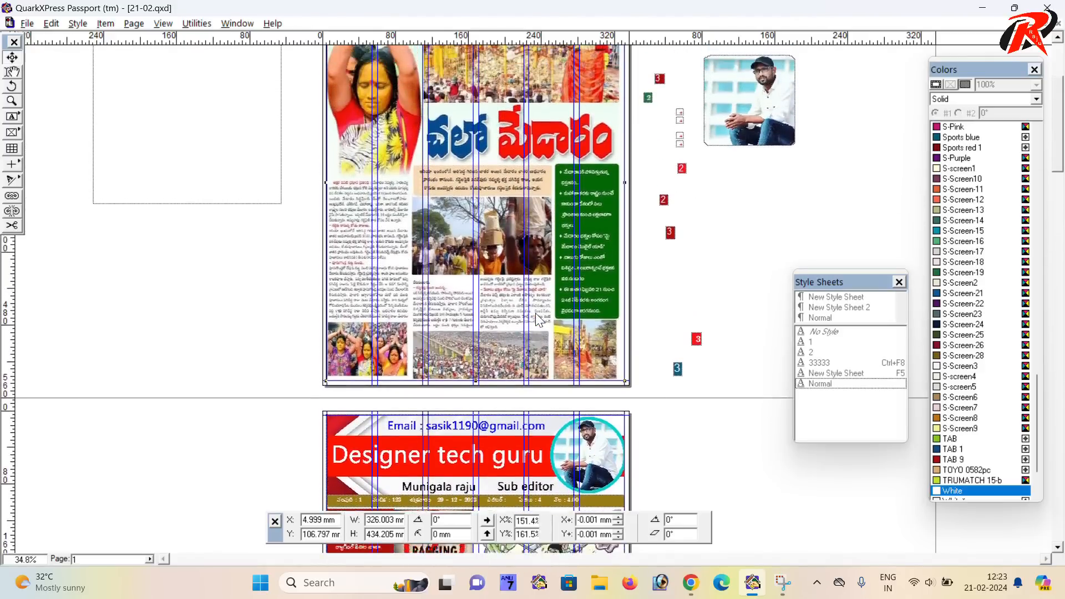
pyautogui.scroll(2, 535, 319)
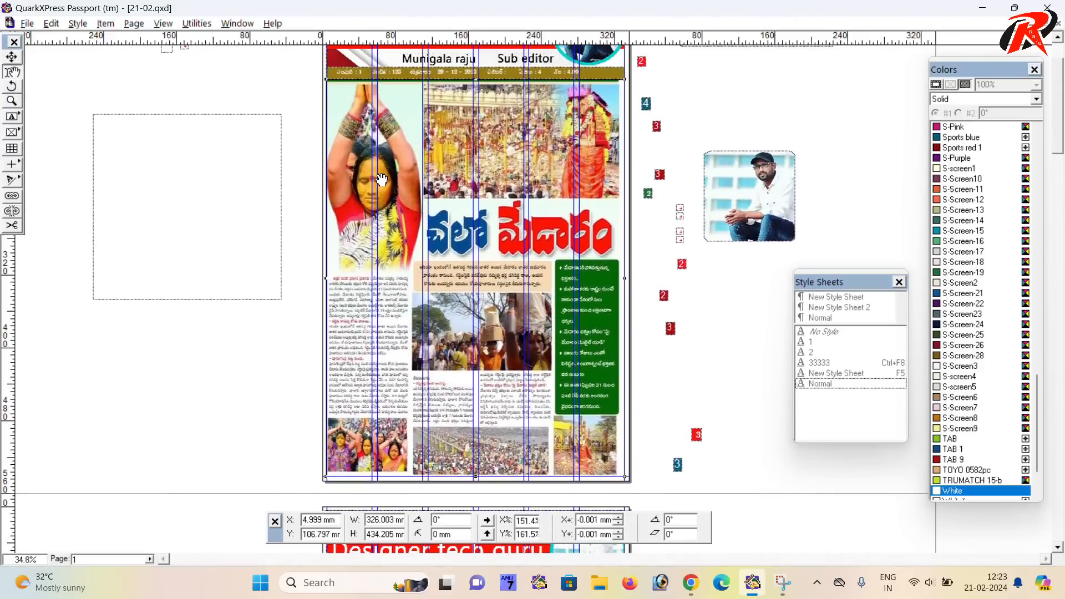
# - Clear the image from the full-page picture box and fill the box with S-Screen-16
pyautogui.press('Delete')
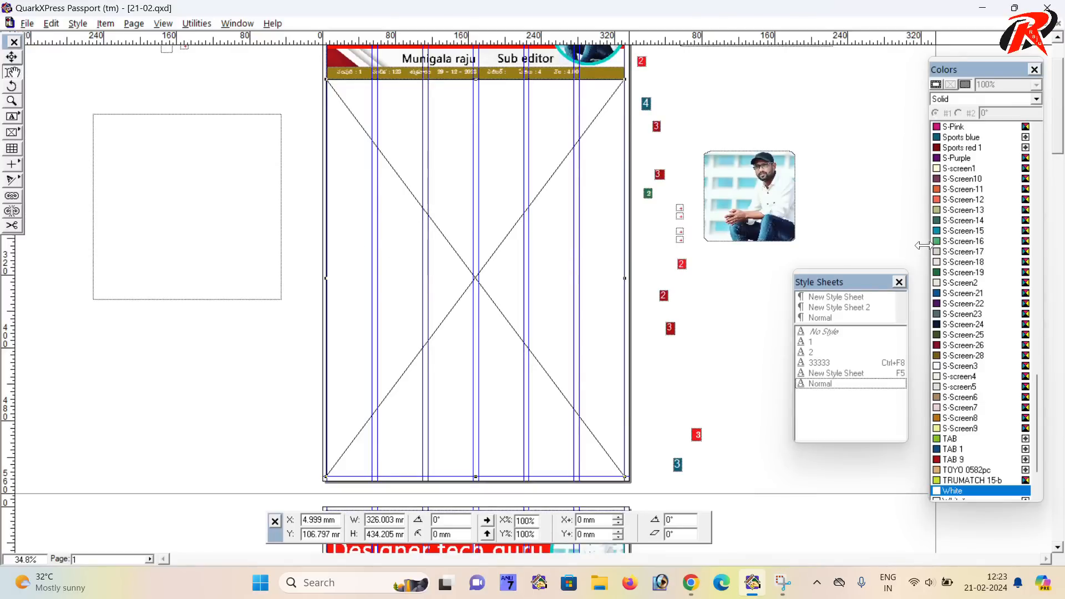
pyautogui.moveTo(942, 243); pyautogui.dragTo(417, 255)
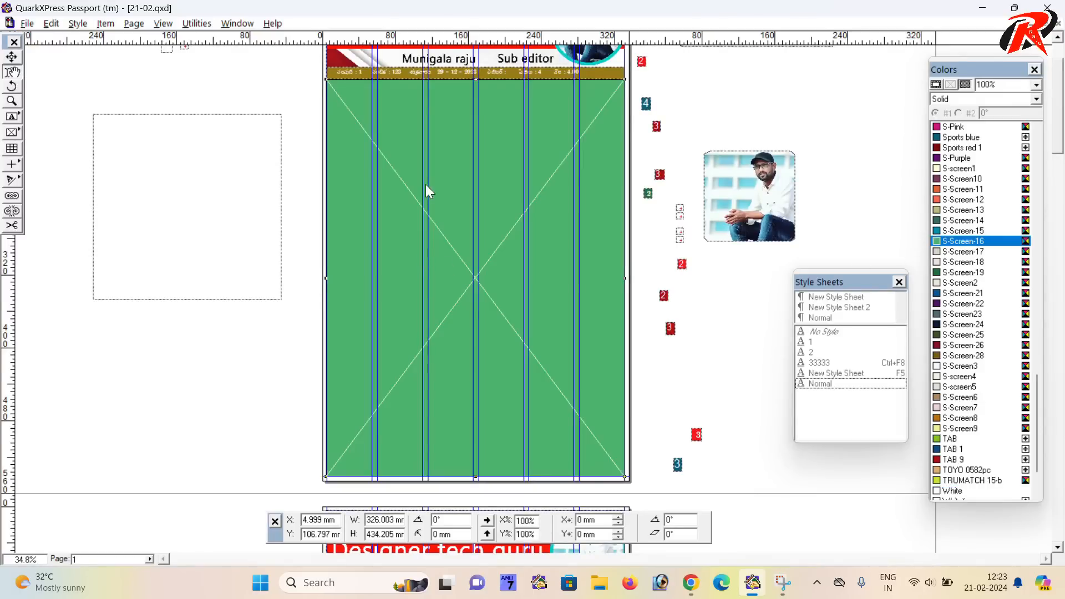
# - Paste the copied picture story back into the green full-page box so it fills the area beneath the masthead
pyautogui.scroll(3, 425, 184)
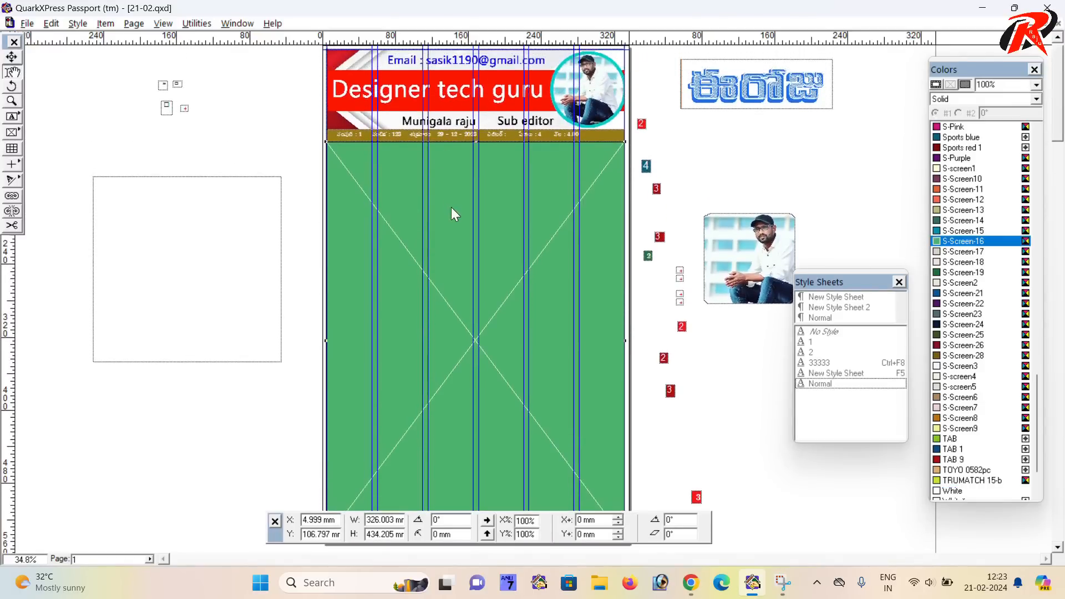
pyautogui.scroll(-3, 451, 207)
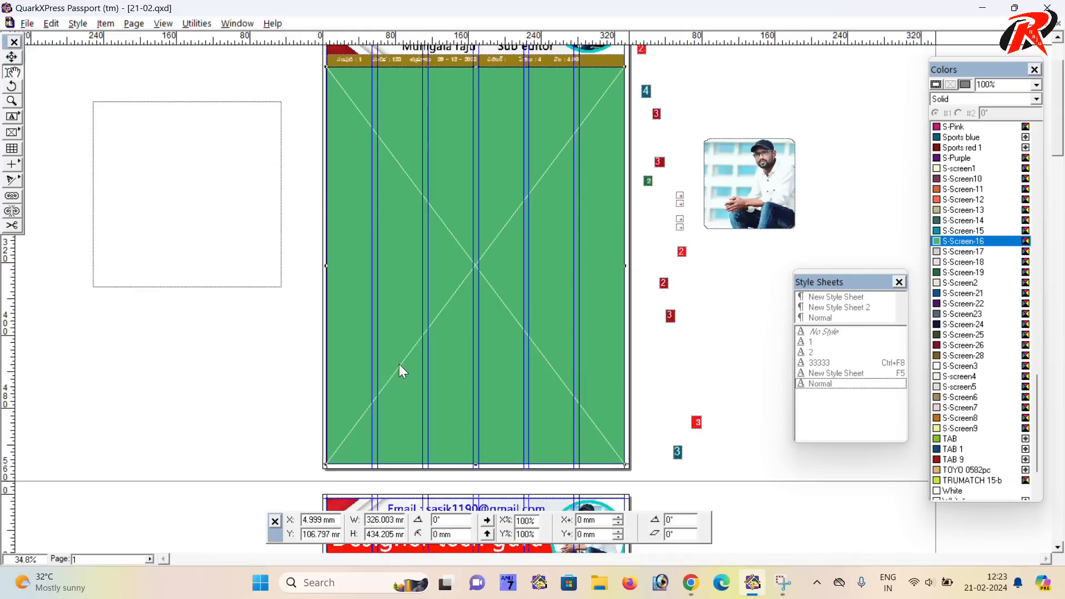
pyautogui.scroll(1, 401, 366)
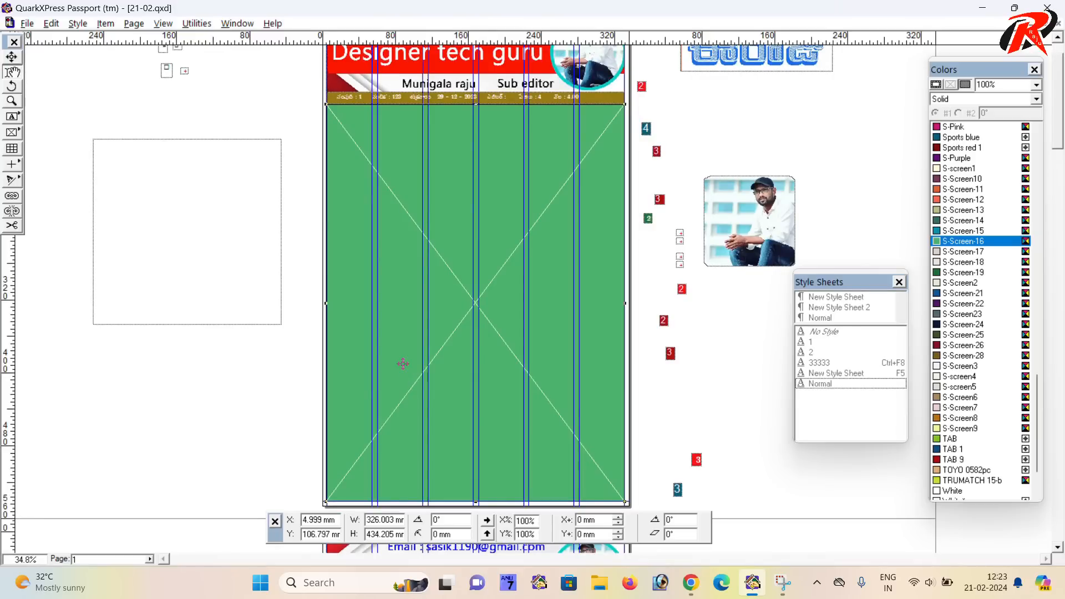
pyautogui.hotkey('ctrl', 'v')
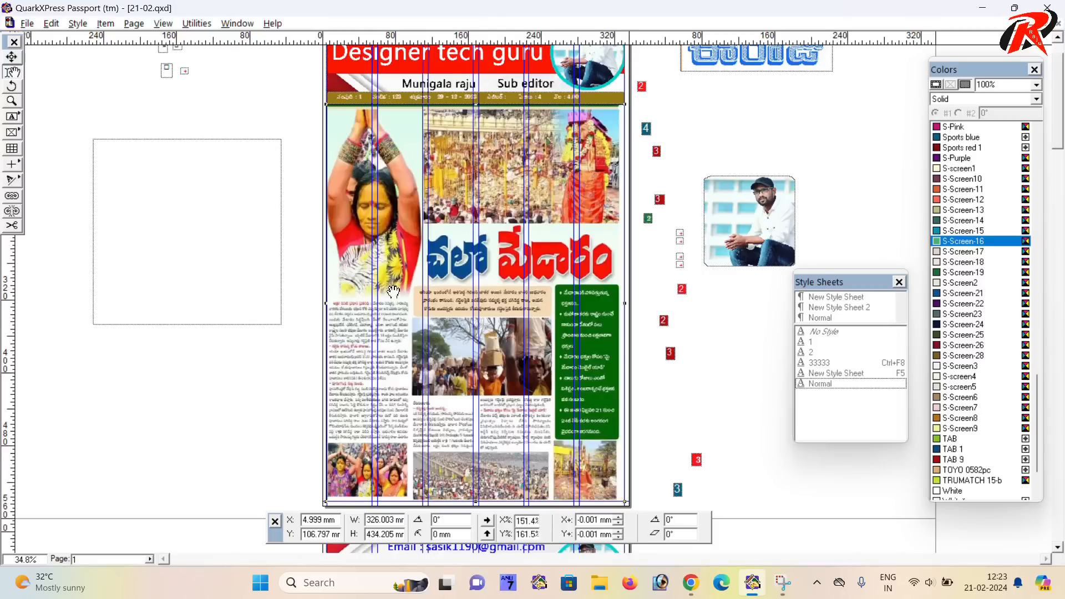
# - Look through the picture-story page, the multi-story front page and the General News page with full stories, ending at empty page 3
pyautogui.scroll(-3, 349, 212)
pyautogui.scroll(-6, 349, 211)
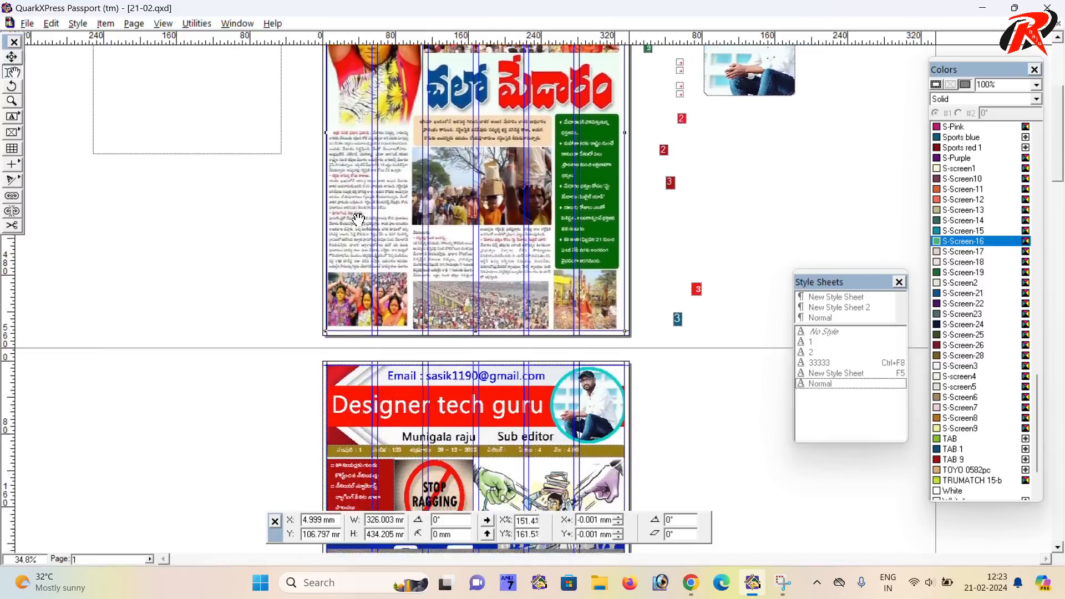
pyautogui.scroll(-6, 358, 219)
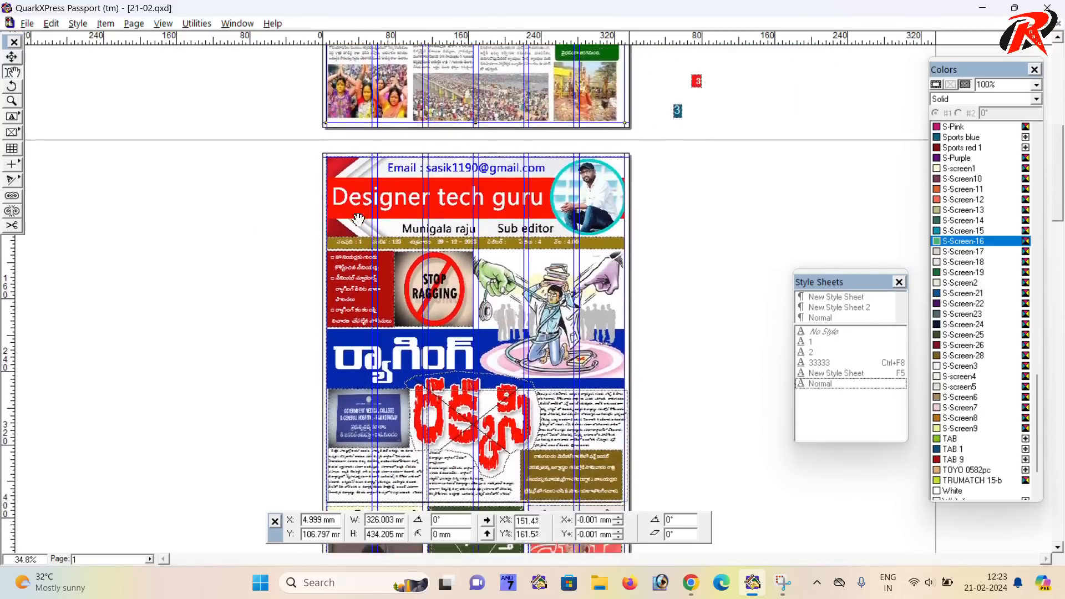
pyautogui.scroll(-6, 358, 219)
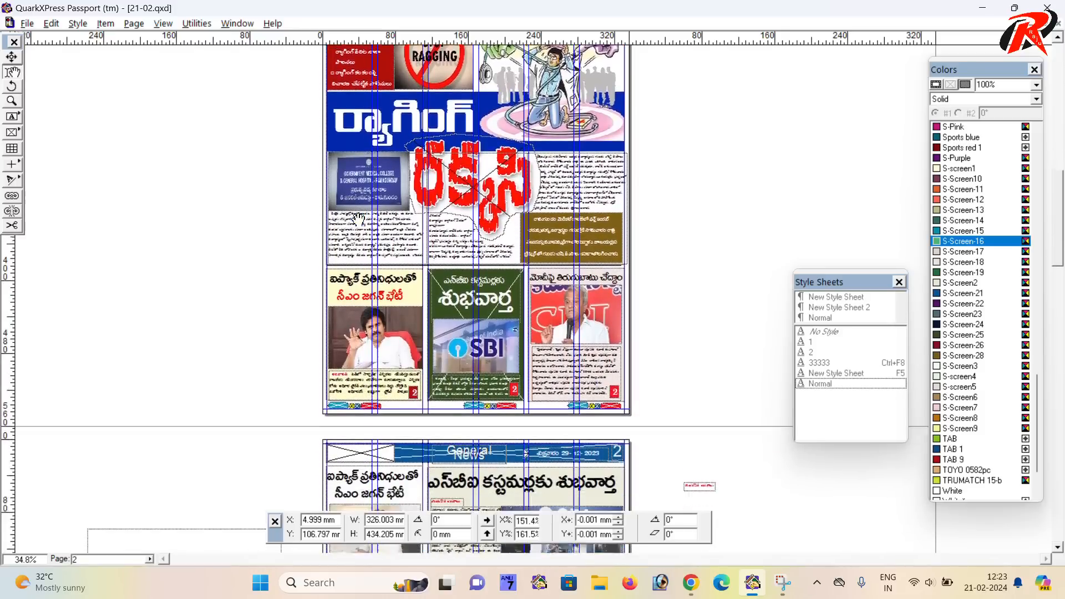
pyautogui.scroll(-7, 357, 219)
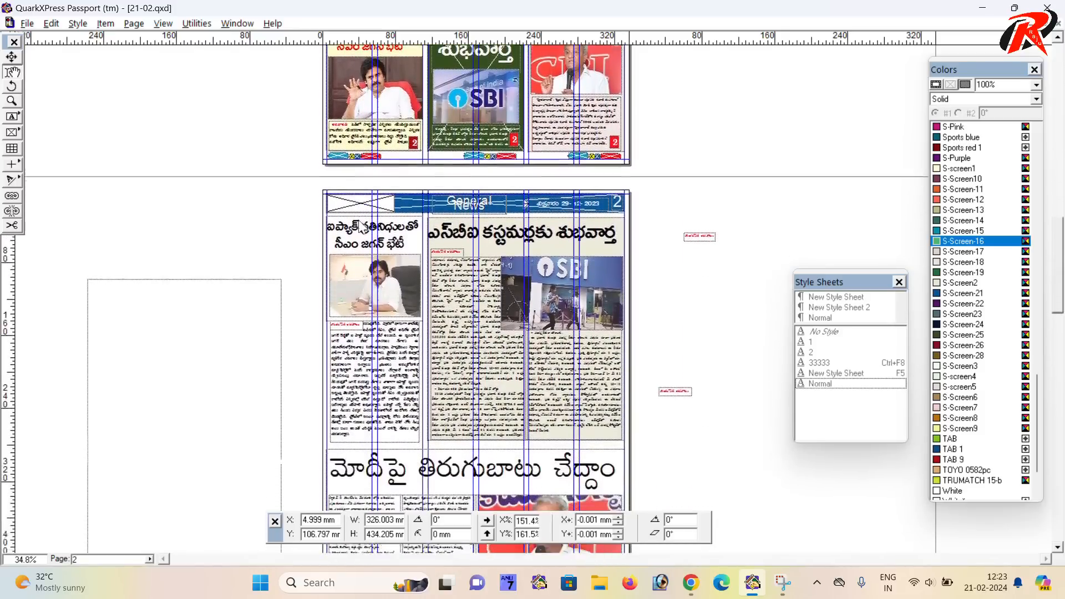
pyautogui.scroll(-6, 353, 227)
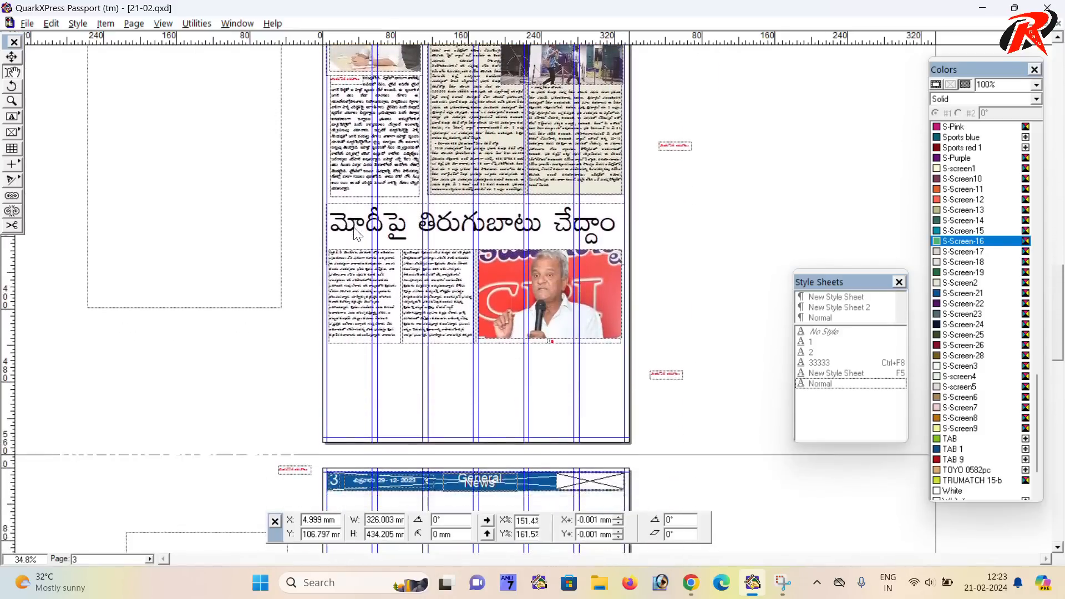
pyautogui.scroll(-4, 348, 340)
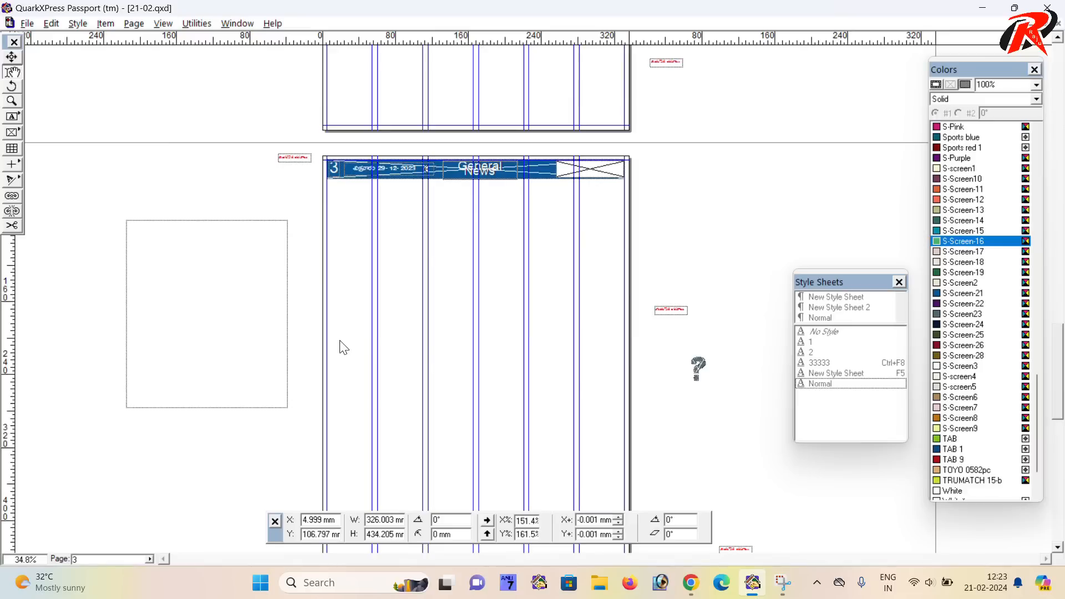
pyautogui.scroll(2, 297, 351)
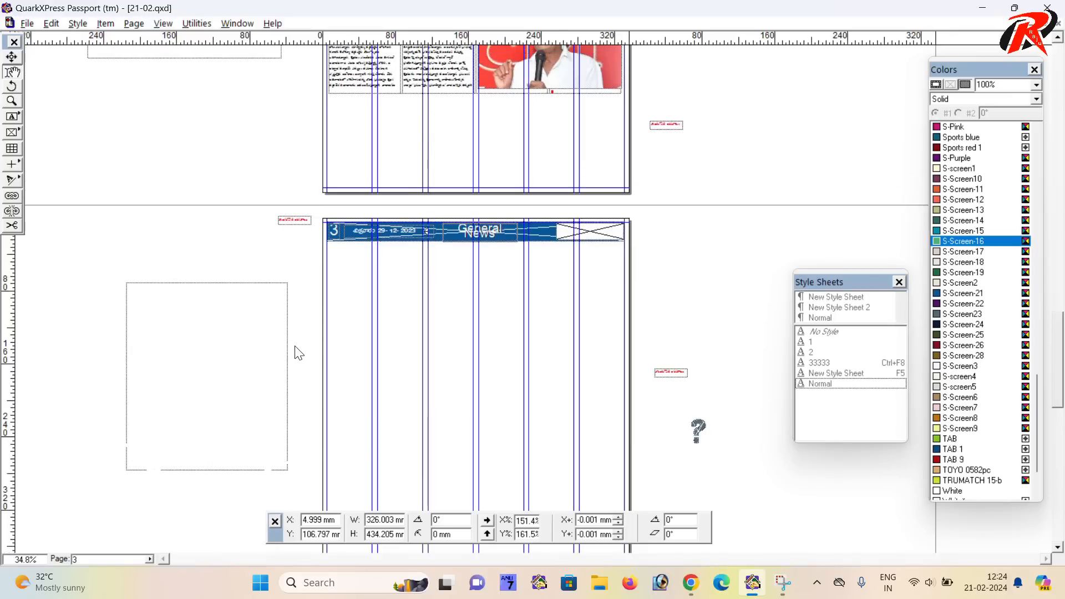
pyautogui.scroll(-1, 297, 352)
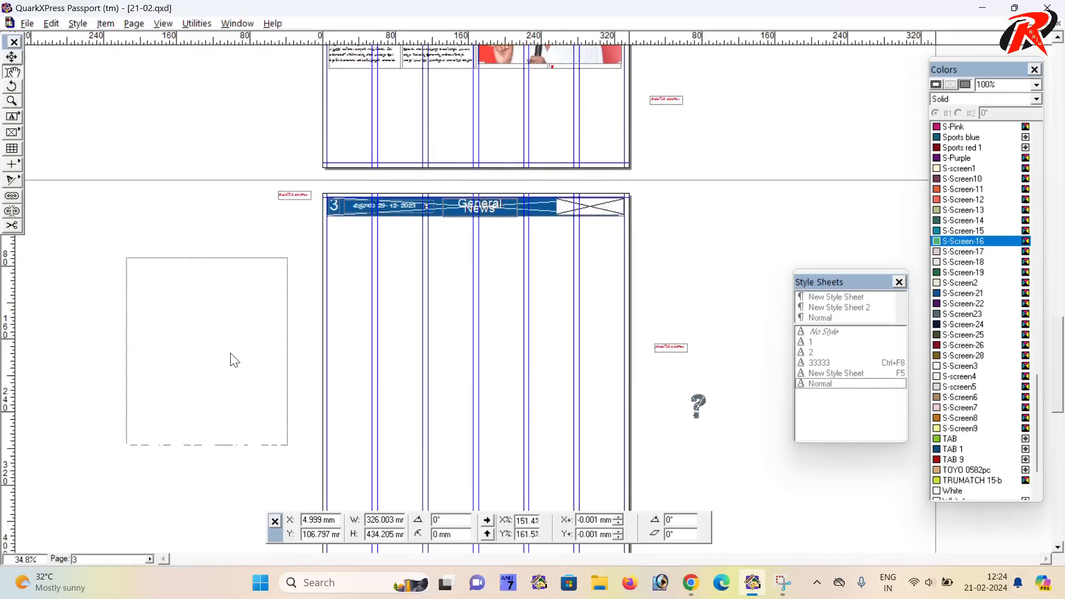
pyautogui.scroll(-2, 233, 359)
pyautogui.scroll(-3, 231, 360)
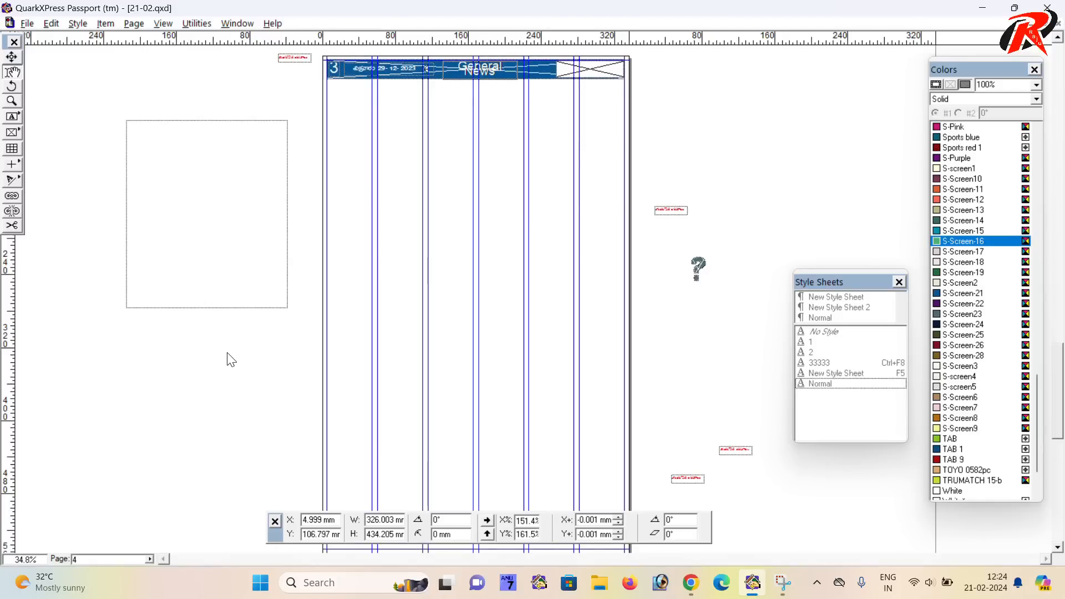
pyautogui.scroll(1, 222, 355)
pyautogui.scroll(-2, 219, 350)
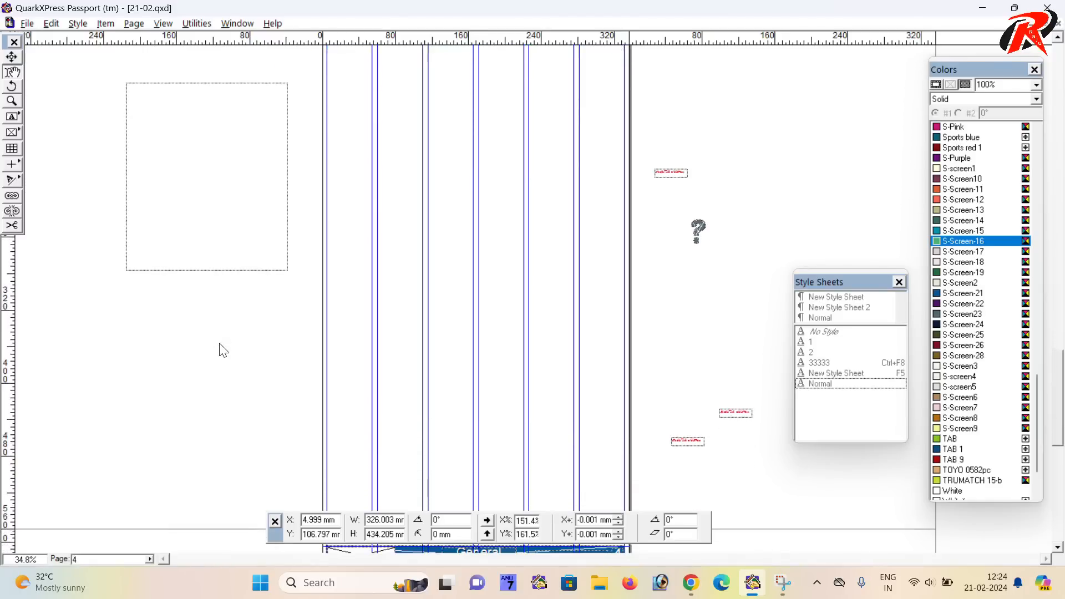
pyautogui.scroll(-3, 222, 351)
pyautogui.scroll(2, 222, 350)
pyautogui.scroll(1, 223, 350)
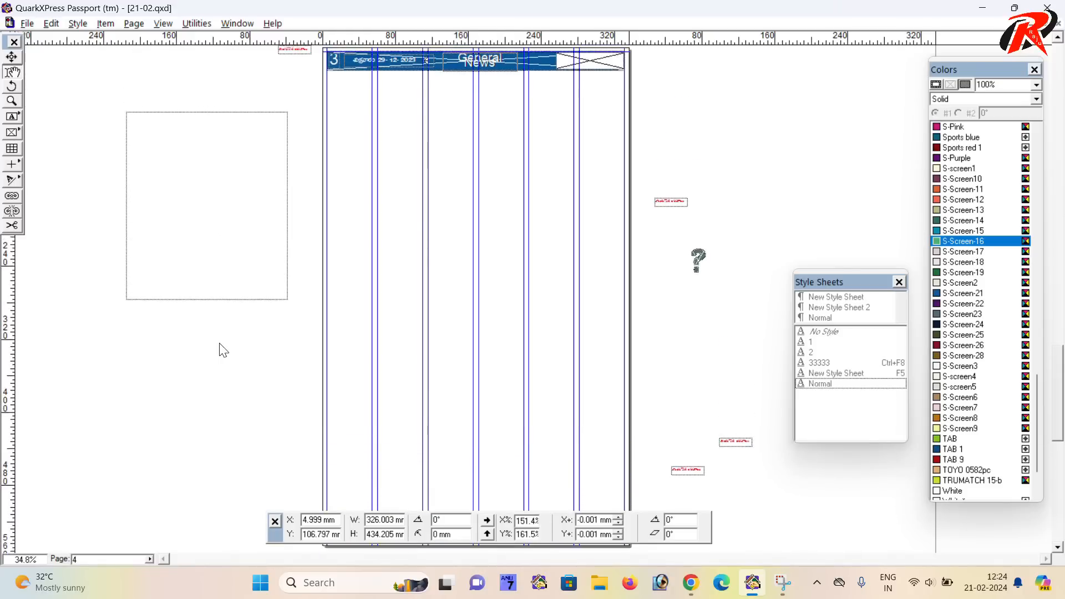
pyautogui.scroll(1, 223, 351)
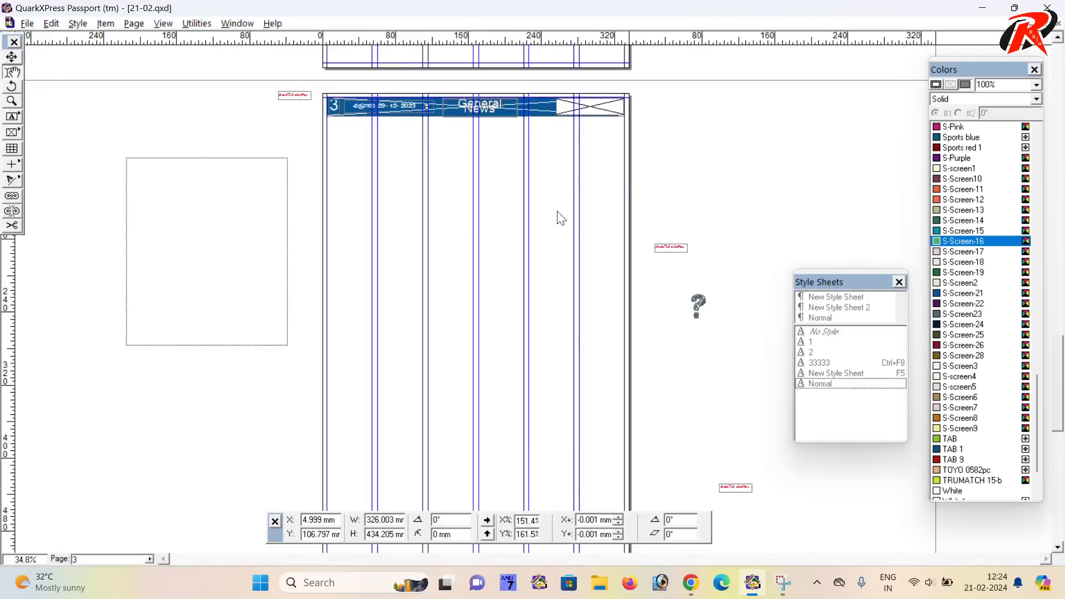
# - Draw a picture box about 105 mm wide and 94 mm high across the last two columns beneath page 3's header
pyautogui.click(16, 134)
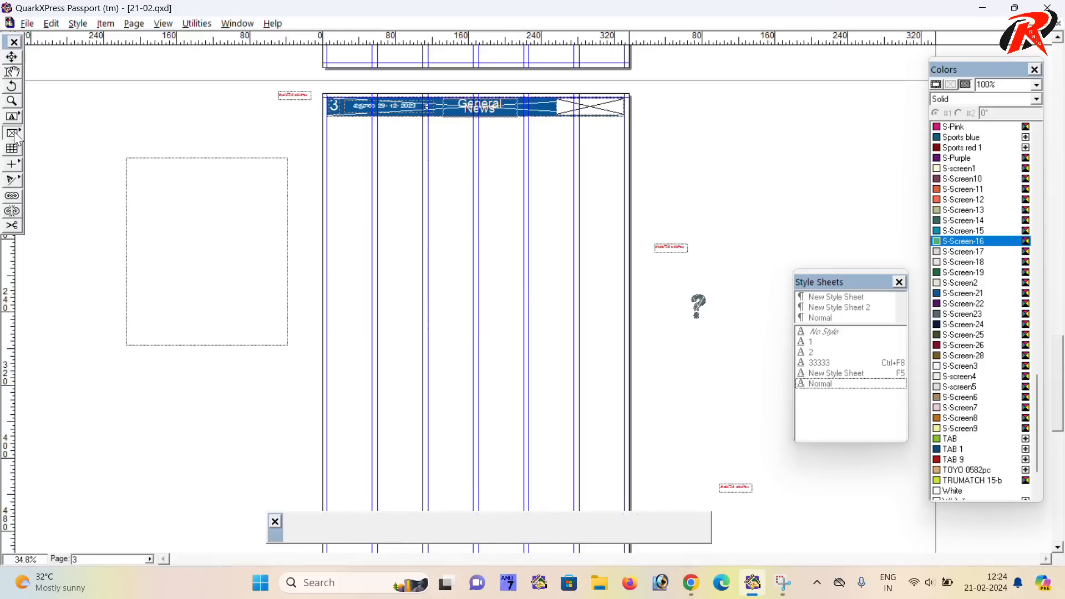
pyautogui.keyDown('ctrl'); pyautogui.click(433, 264); pyautogui.keyUp('ctrl')
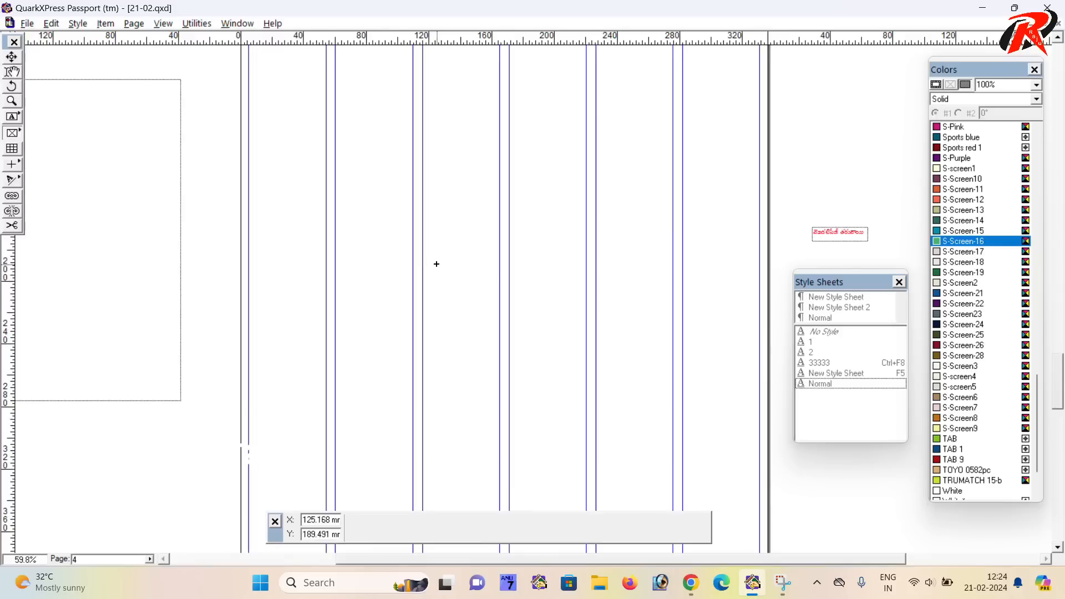
pyautogui.keyDown('ctrl'); pyautogui.click(397, 278); pyautogui.keyUp('ctrl')
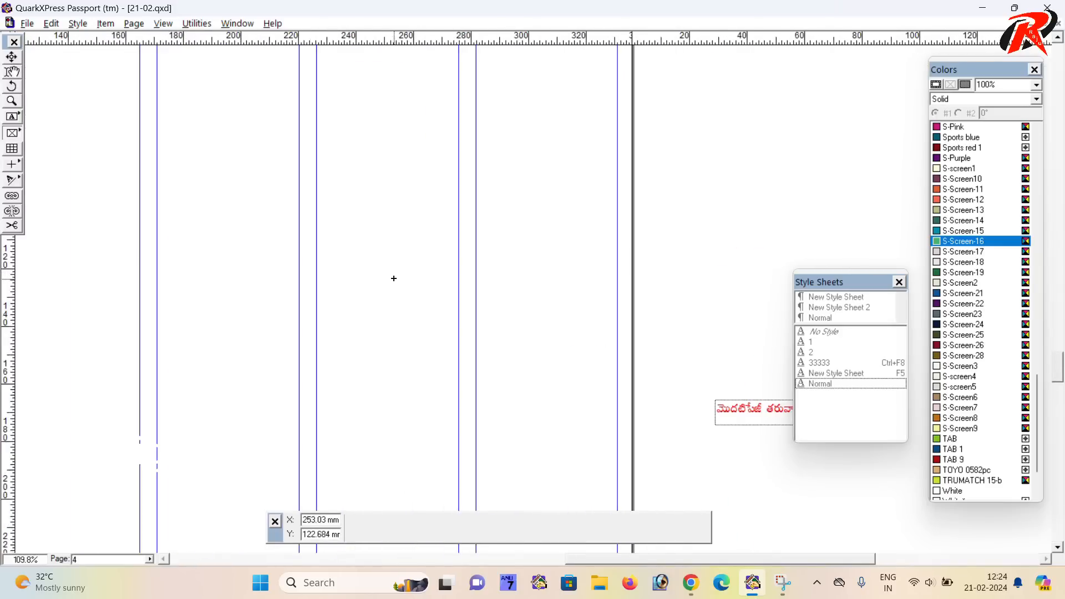
pyautogui.moveTo(391, 260); pyautogui.dragTo(382, 353)
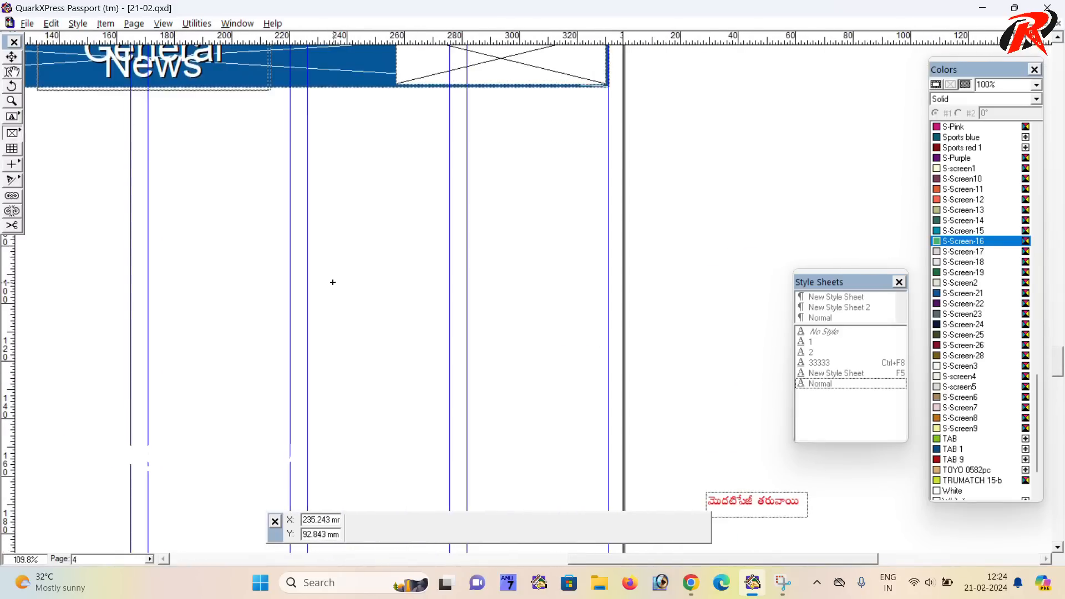
pyautogui.click(14, 134)
pyautogui.moveTo(308, 95); pyautogui.dragTo(609, 366)
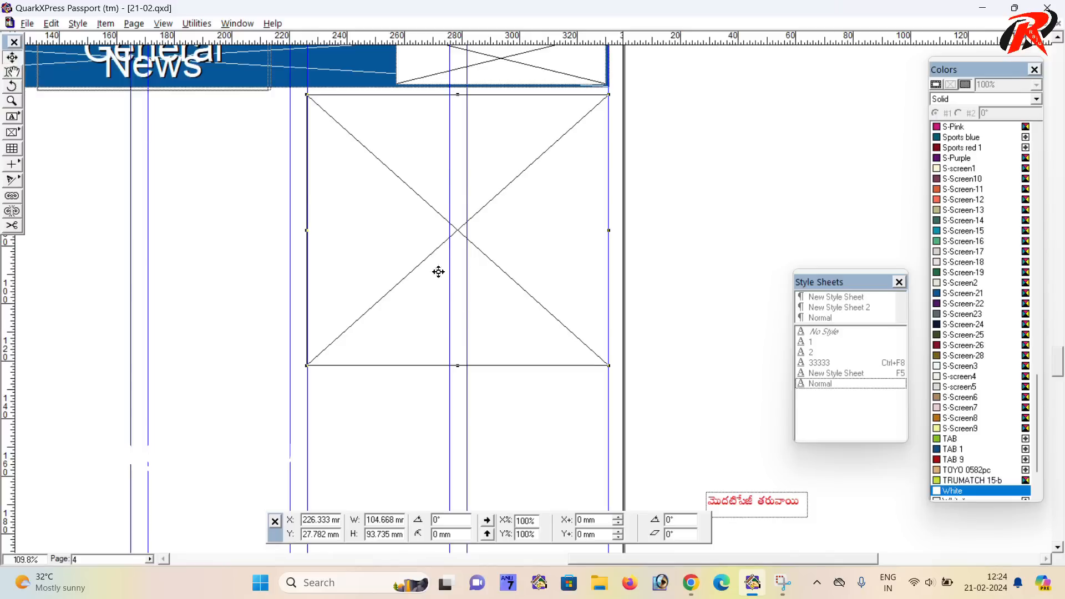
# - Extend the picture box down to the page's bottom margin, making it about 513 mm high
pyautogui.scroll(-3, 305, 201)
pyautogui.moveTo(461, 258); pyautogui.dragTo(475, 436)
pyautogui.scroll(-9, 476, 433)
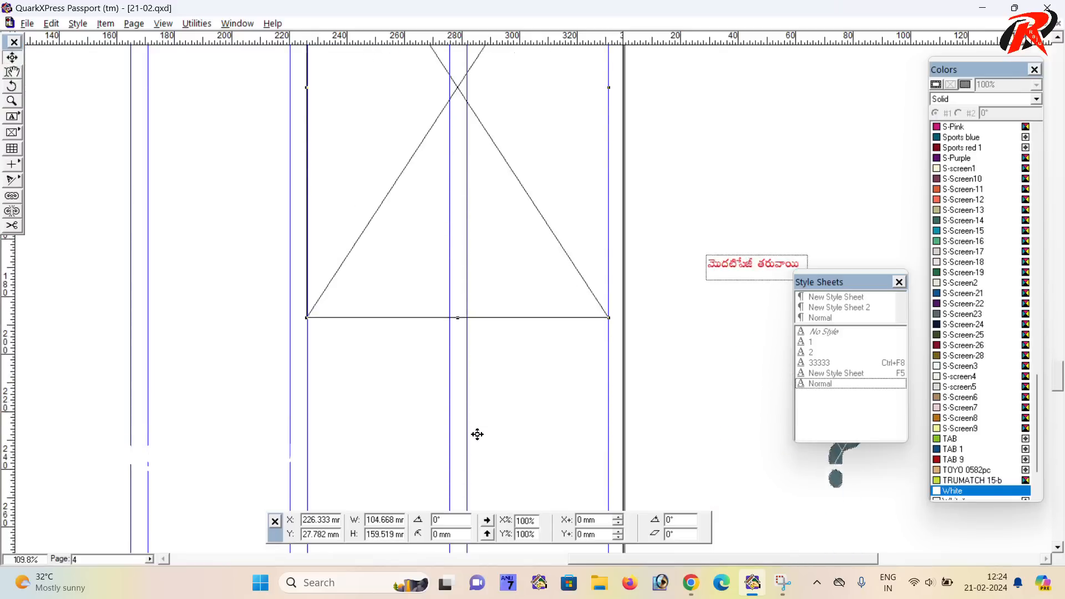
pyautogui.moveTo(458, 82); pyautogui.dragTo(468, 414)
pyautogui.hotkey('ctrl', '0')
pyautogui.scroll(-6, 465, 416)
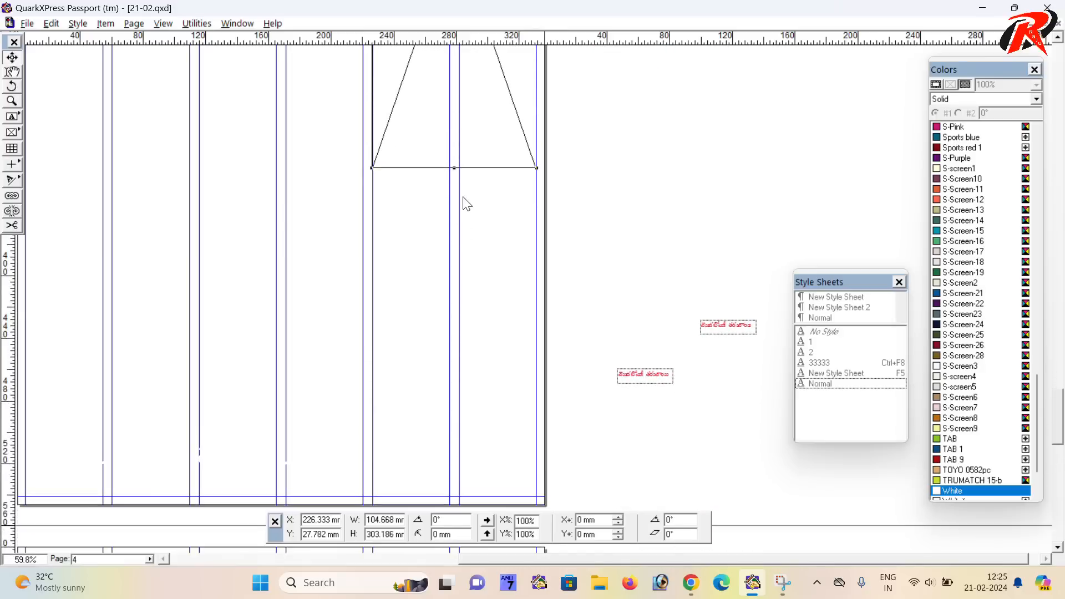
pyautogui.moveTo(454, 167); pyautogui.dragTo(449, 497)
pyautogui.scroll(5, 444, 400)
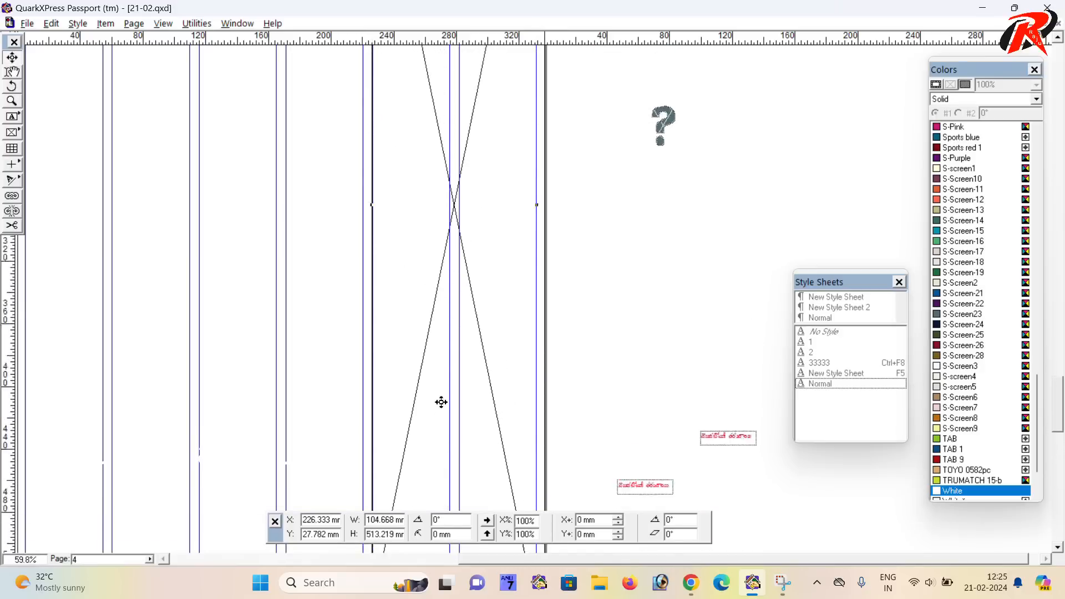
pyautogui.scroll(7, 451, 400)
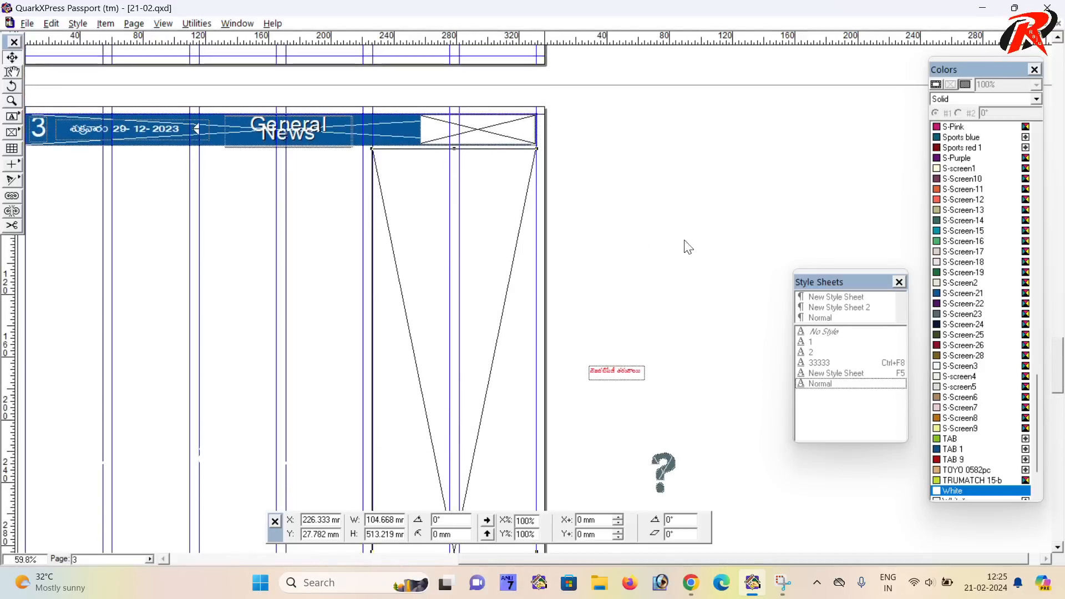
# - Fill the tall two-column picture box with S-Screen-14 at a 15% shade
pyautogui.click(1037, 85)
pyautogui.click(984, 119)
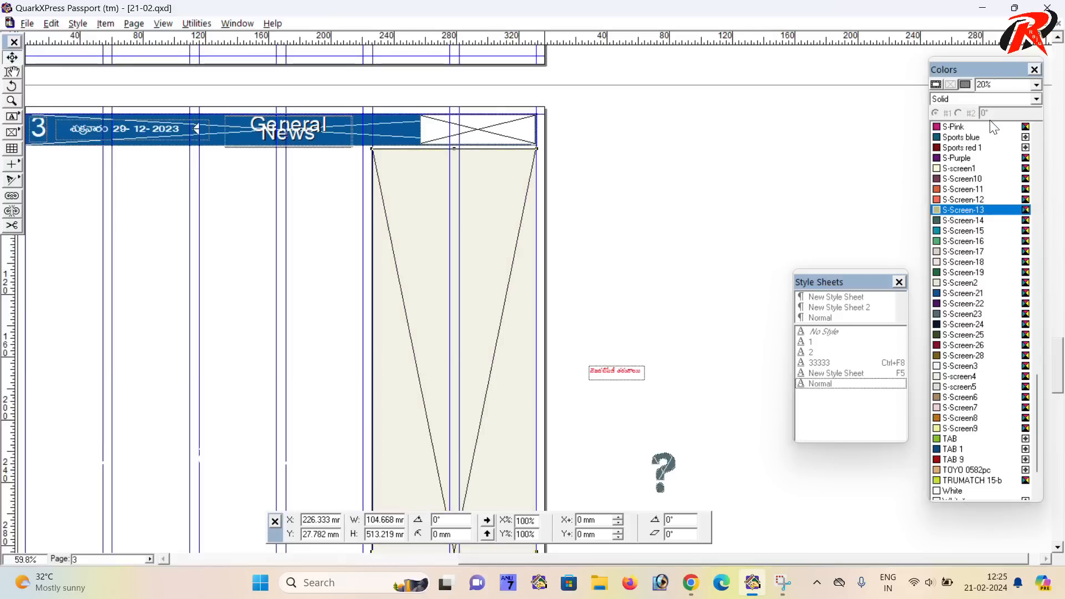
pyautogui.click(956, 221)
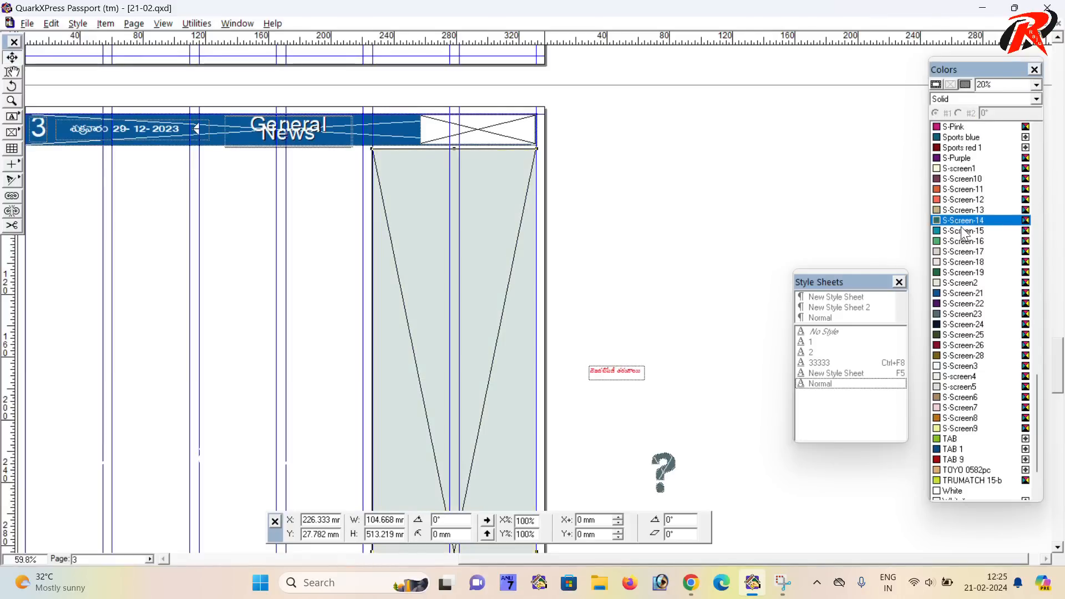
pyautogui.doubleClick(985, 85)
pyautogui.write('15')
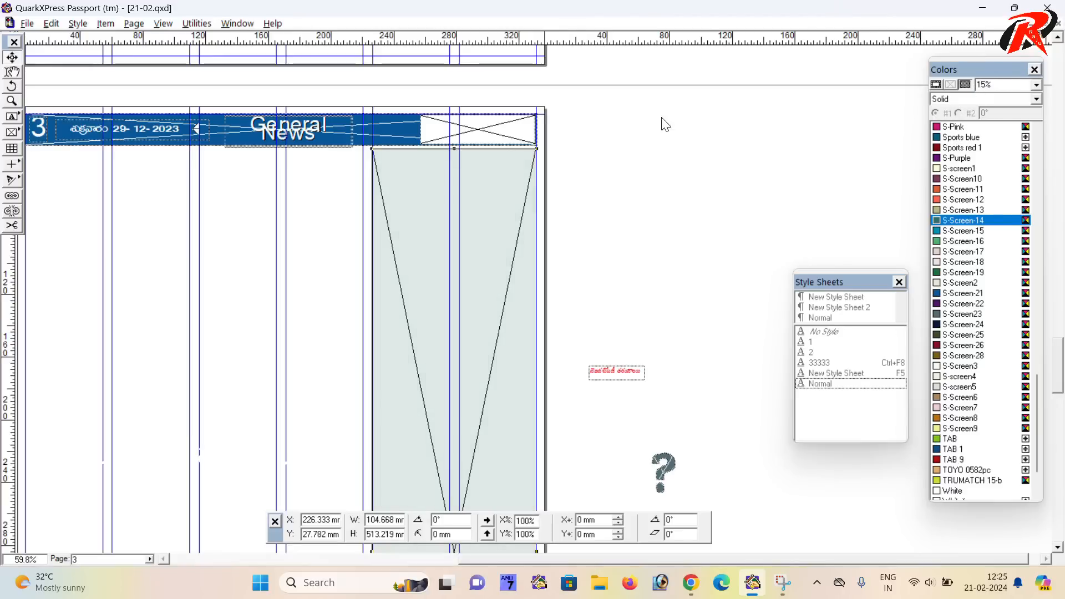
pyautogui.click(628, 133)
pyautogui.moveTo(509, 267); pyautogui.dragTo(361, 266)
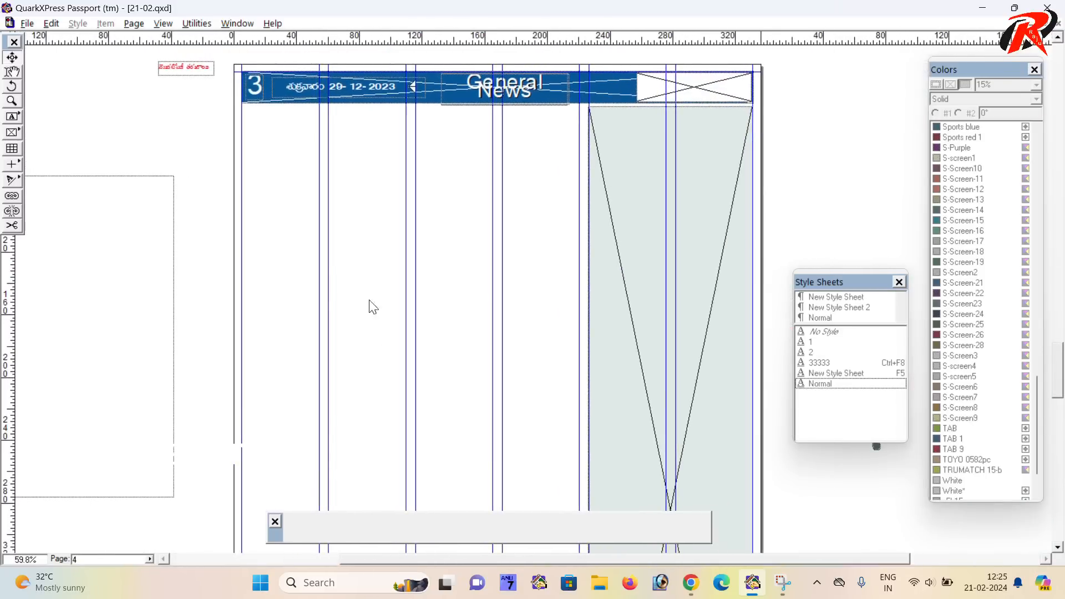
# - Switch to WhatsApp Web in Chrome and open the chat with the ENS news contact
pyautogui.click(693, 582)
pyautogui.scroll(5, 209, 282)
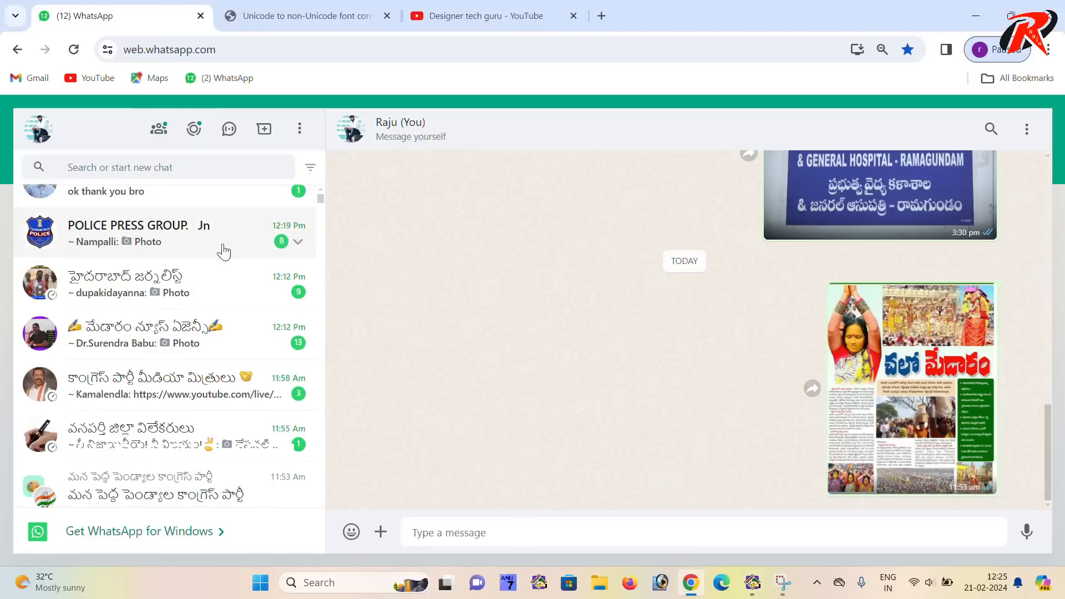
pyautogui.scroll(-5, 209, 282)
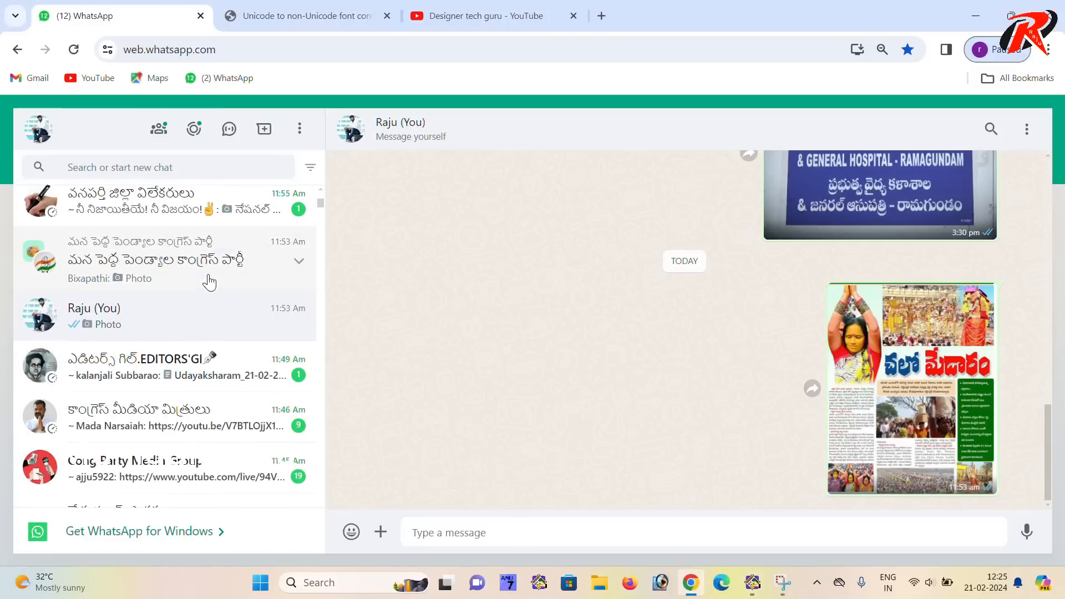
pyautogui.scroll(5, 209, 282)
pyautogui.scroll(-5, 199, 361)
pyautogui.scroll(-6, 200, 361)
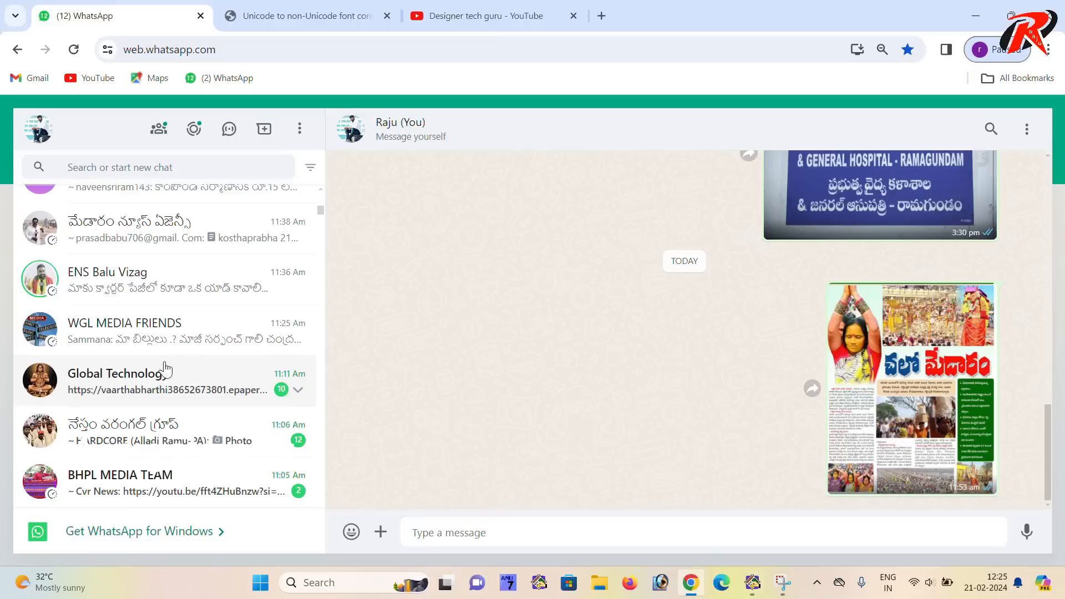
pyautogui.click(177, 294)
# - Find the Tirumala parliamentary committee story in the chat and copy its full text
pyautogui.scroll(10, 628, 365)
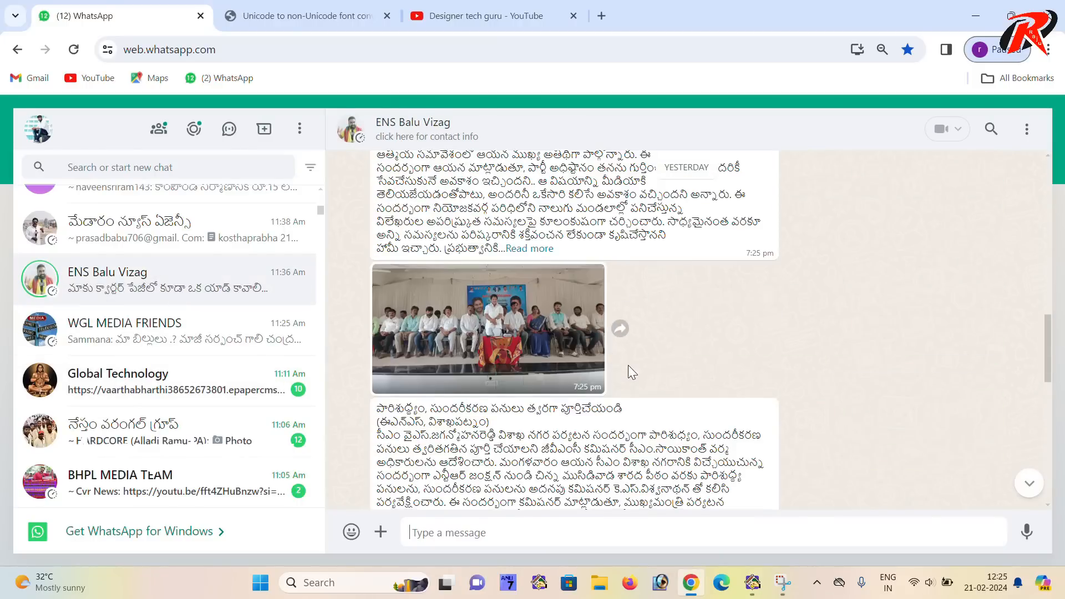
pyautogui.scroll(5, 598, 366)
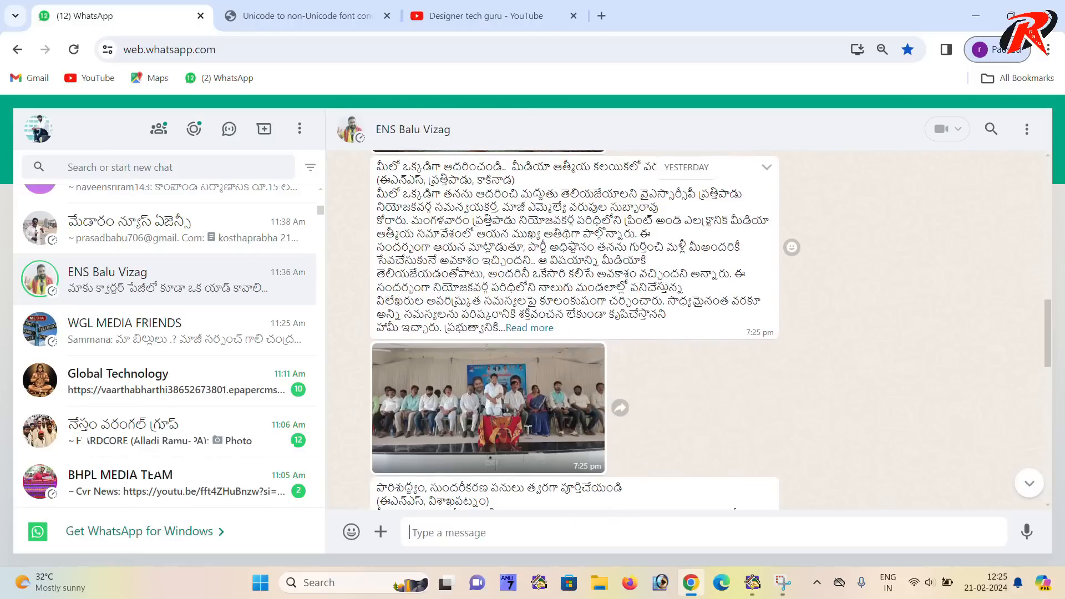
pyautogui.scroll(10, 538, 338)
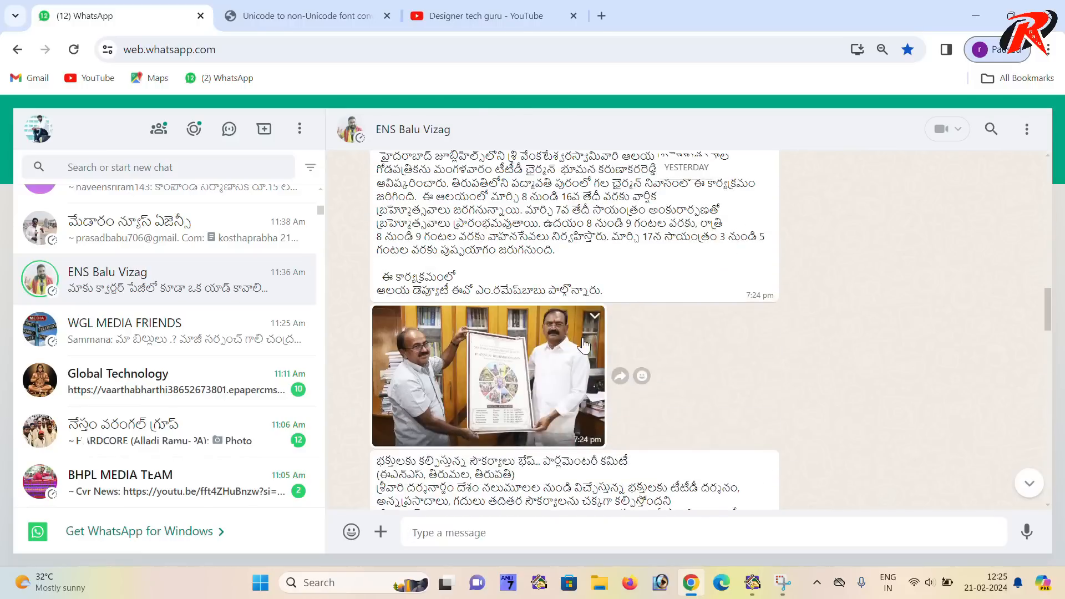
pyautogui.click(472, 453)
pyautogui.scroll(-3, 502, 411)
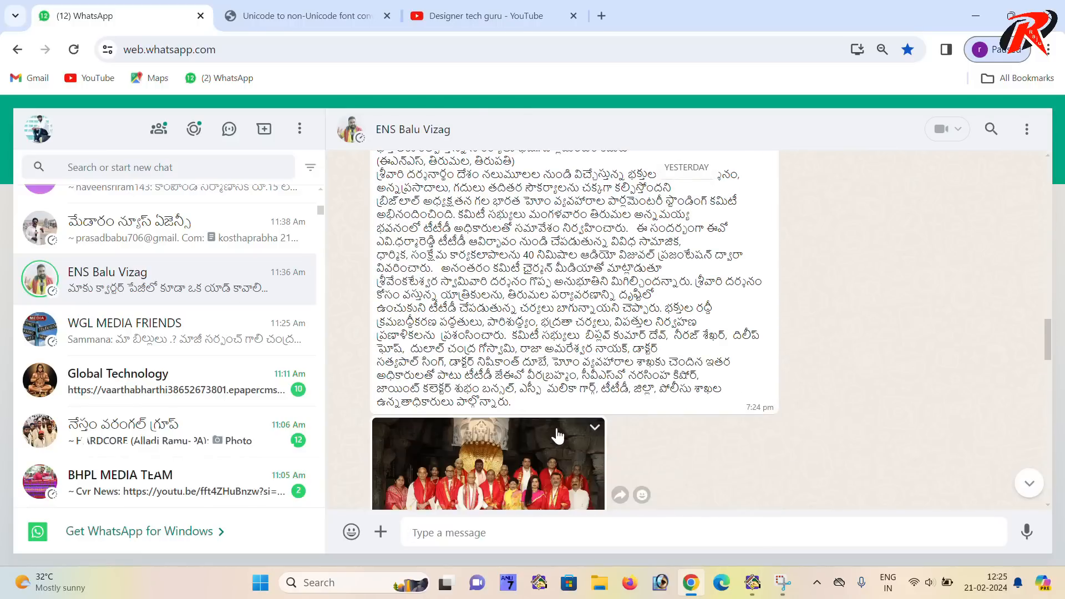
pyautogui.moveTo(506, 405); pyautogui.dragTo(368, 468)
# - Switch to the Unicode to non-Unicode font converter page and clear the previous source text and converted output
pyautogui.click(321, 12)
pyautogui.click(332, 259)
pyautogui.hotkey('ctrl', 'a')
pyautogui.press('BackSpace')
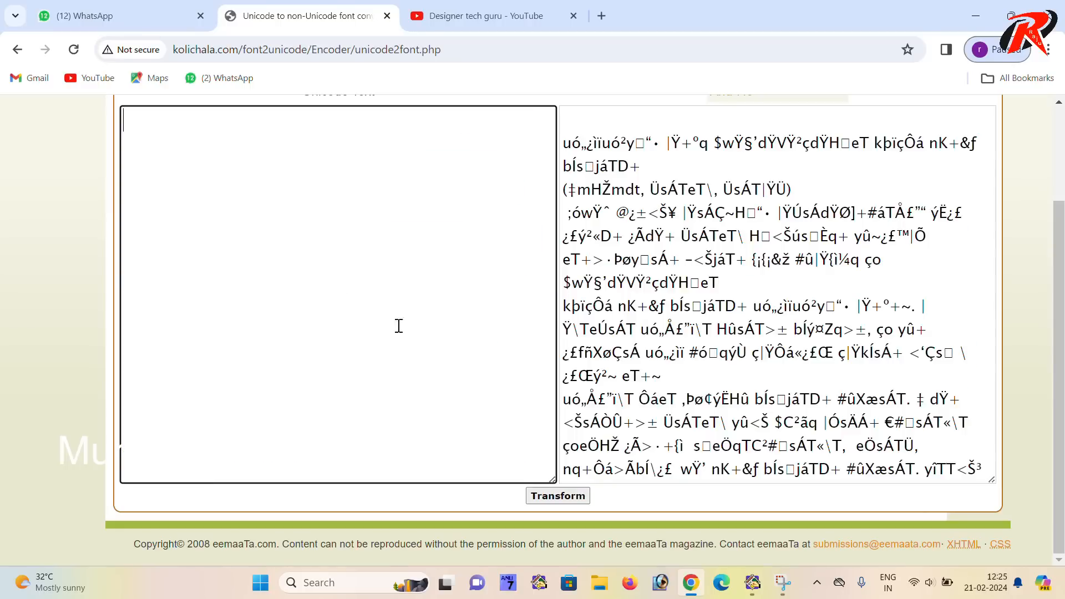
pyautogui.click(537, 497)
# - Paste the copied Telugu story into the converter's Unicode text and transform it to the non-Unicode font encoding
pyautogui.click(493, 408)
pyautogui.hotkey('ctrl', 'v')
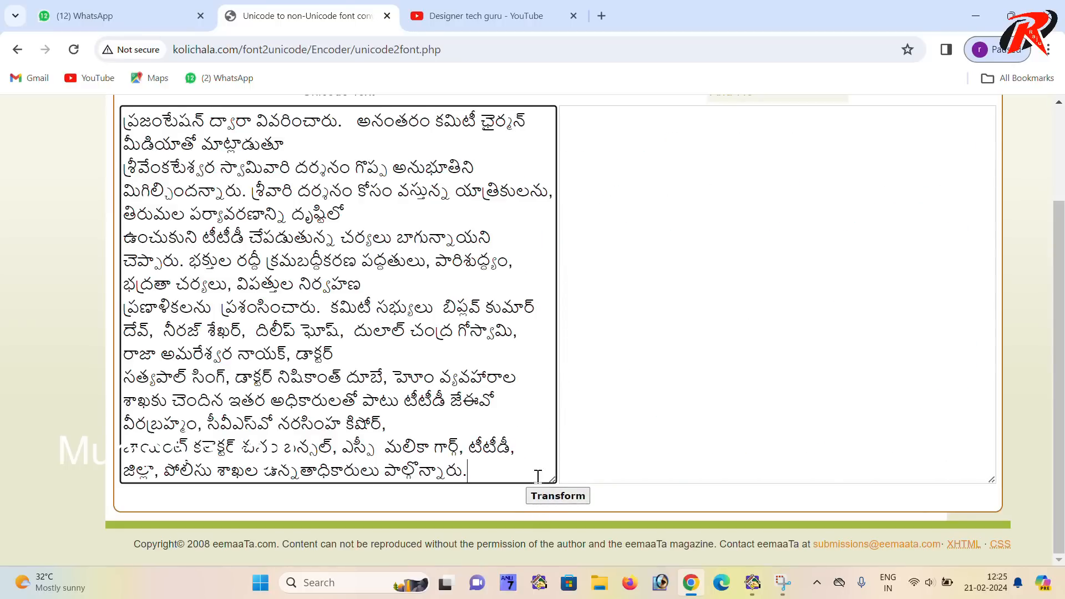
pyautogui.scroll(1, 784, 231)
pyautogui.scroll(-1, 594, 417)
pyautogui.click(558, 496)
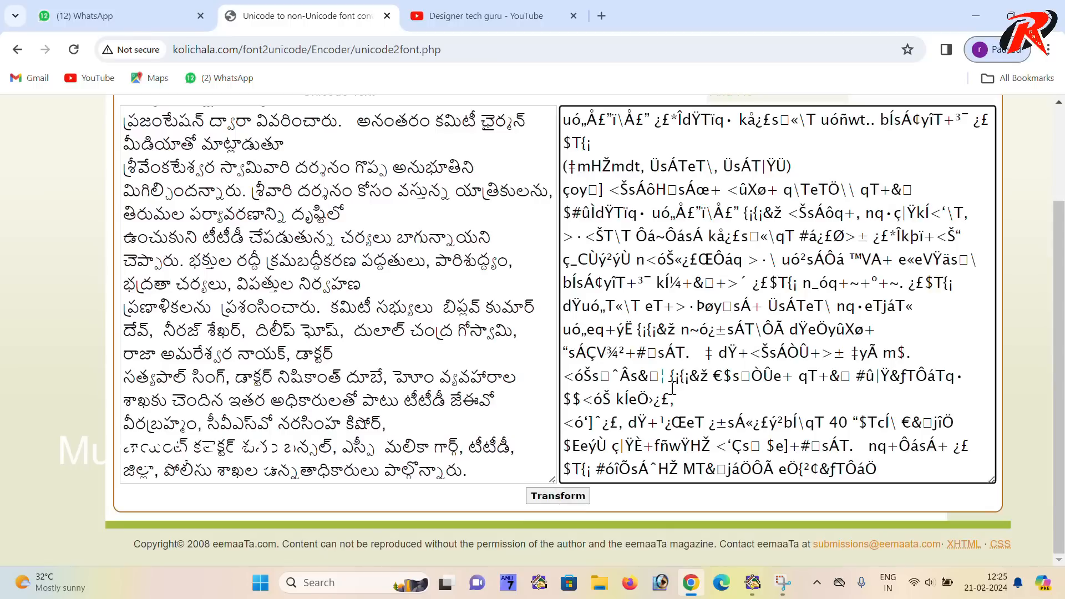
# - Copy the entire converted non-Unicode text and switch back to the 21-02.qxd newspaper document in QuarkXPress
pyautogui.click(672, 387)
pyautogui.hotkey('ctrl', 'a')
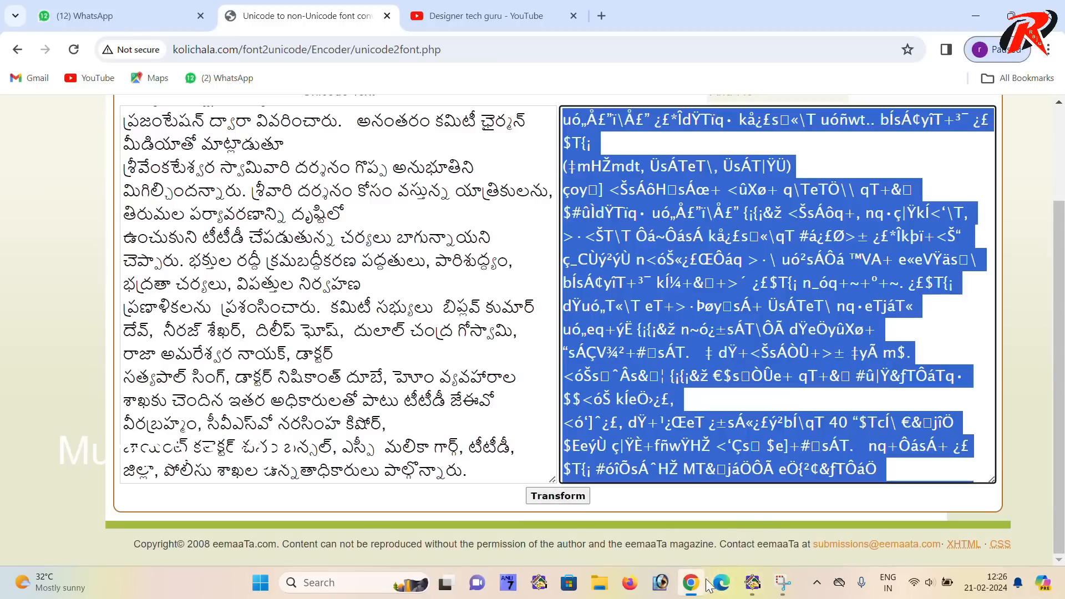
pyautogui.click(752, 583)
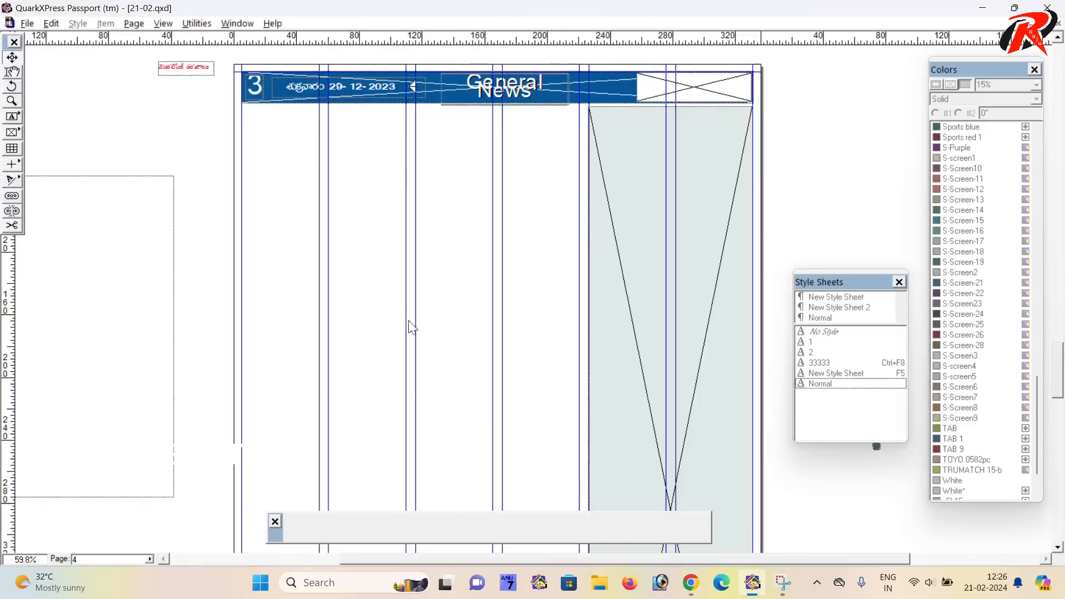
# - Narrow the empty text box on the pasteboard to about 143 mm and paste the converted story into it
pyautogui.hscroll(-10, 327, 302)
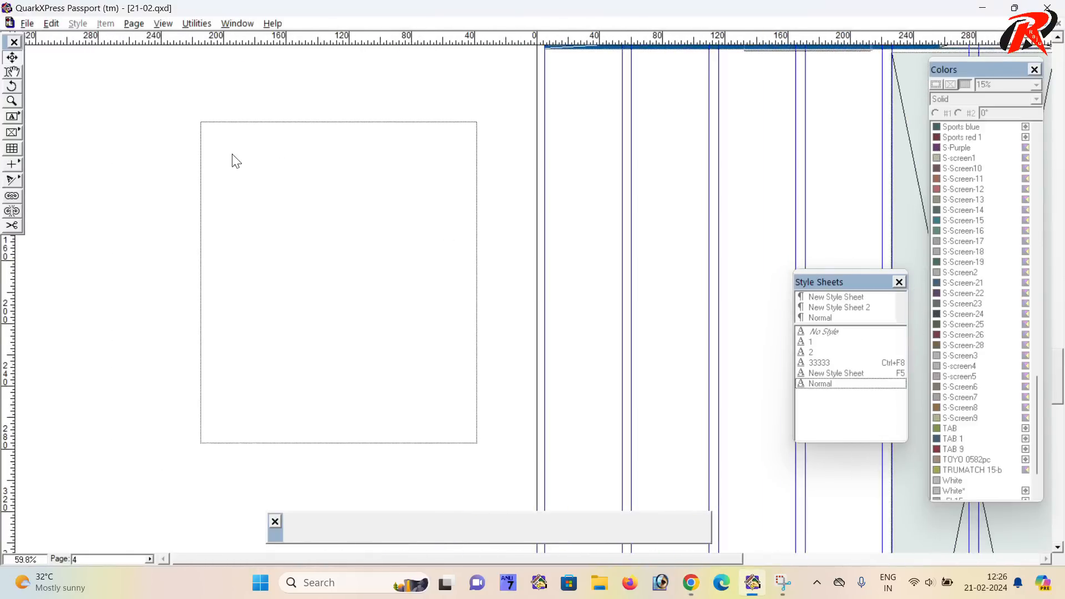
pyautogui.click(238, 148)
pyautogui.moveTo(195, 287); pyautogui.dragTo(252, 285)
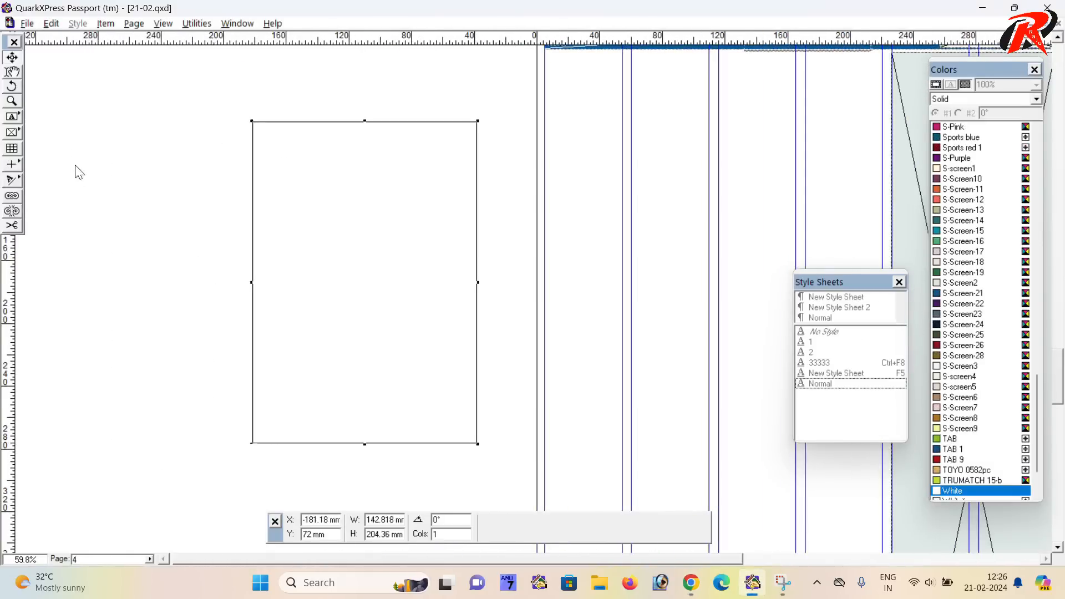
pyautogui.click(12, 72)
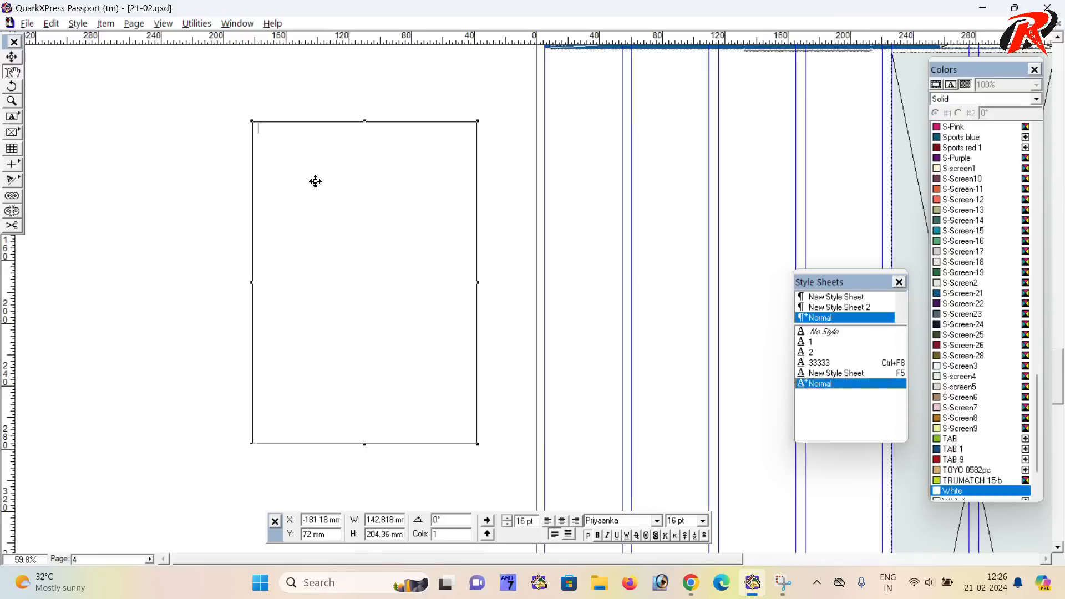
pyautogui.hotkey('ctrl', 'v')
pyautogui.keyDown('ctrl'); pyautogui.click(350, 248); pyautogui.keyUp('ctrl')
pyautogui.moveTo(412, 187); pyautogui.dragTo(480, 331)
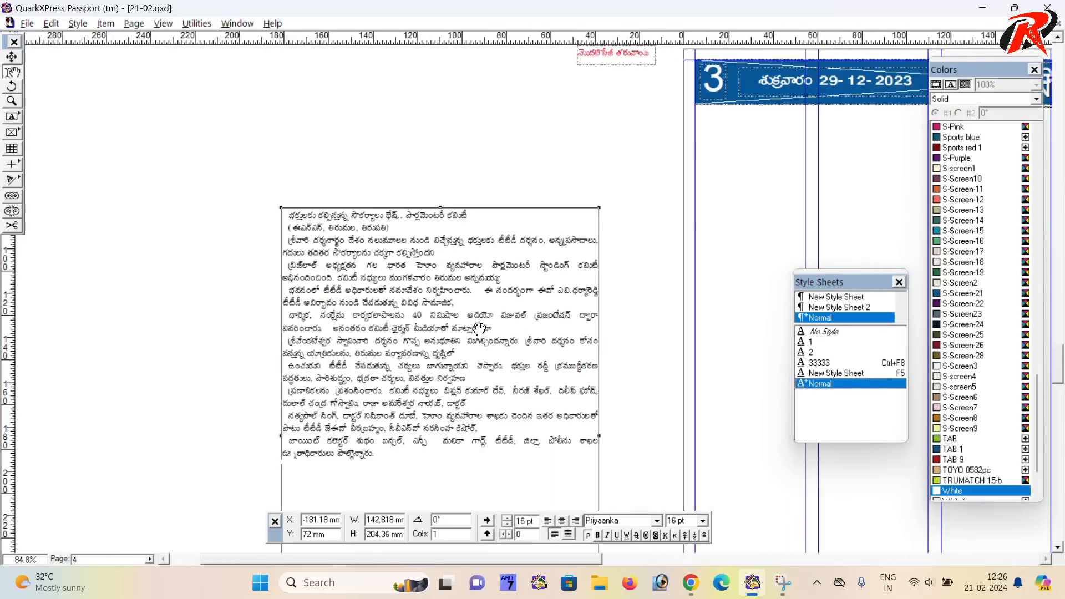
# - Remove the stray line breaks in the first half of the story, from the dateline to the sentence about the chairman addressing the media
pyautogui.click(414, 228)
pyautogui.press('Delete')
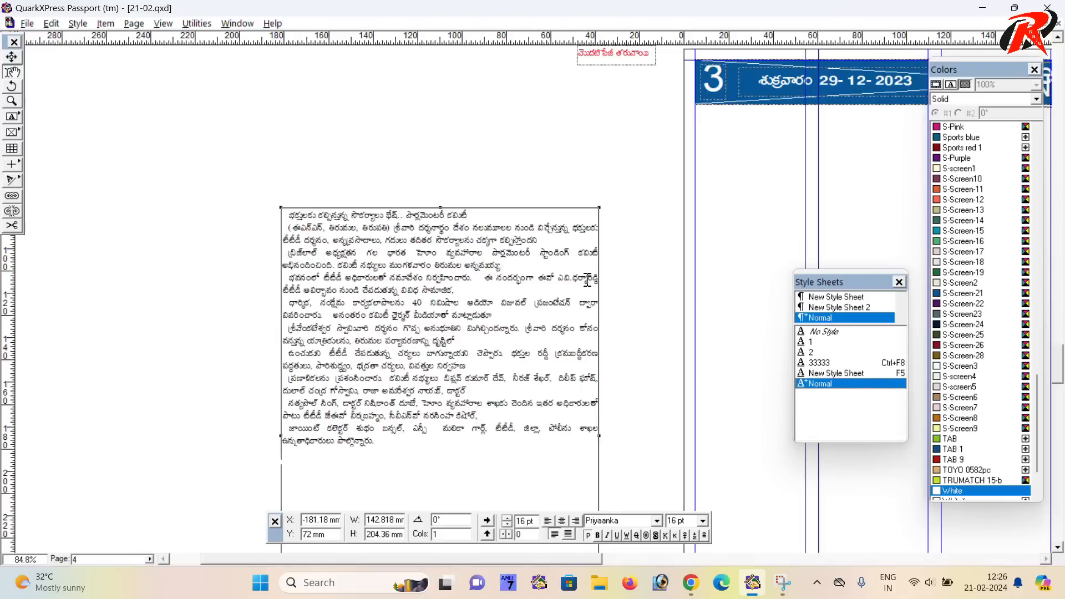
pyautogui.press('Delete')
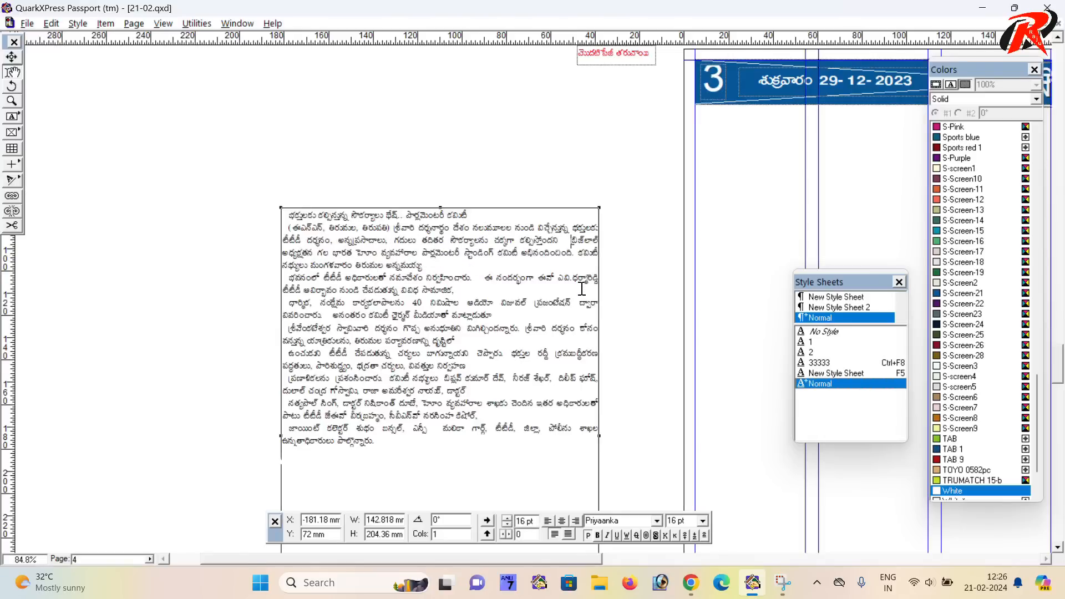
pyautogui.click(447, 271)
pyautogui.press('Delete')
pyautogui.click(374, 288)
pyautogui.press('Delete')
pyautogui.click(515, 305)
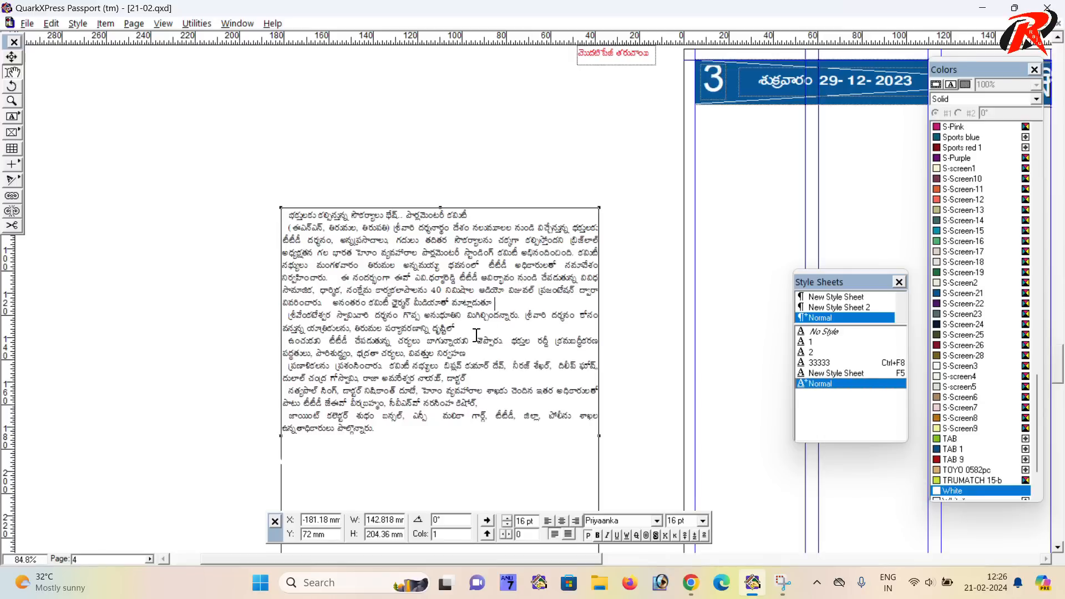
pyautogui.press('Delete')
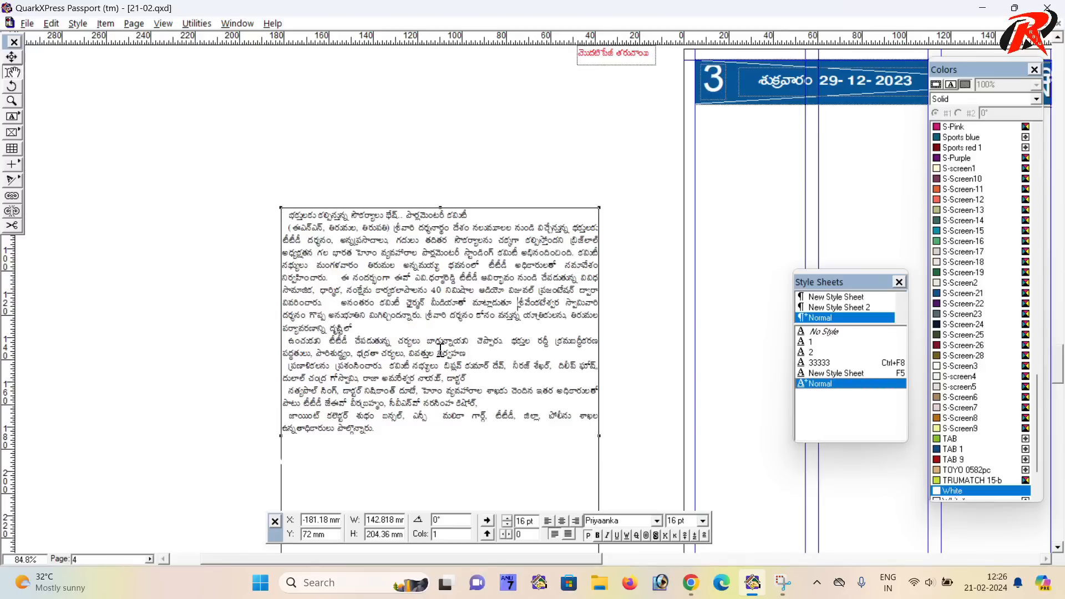
pyautogui.moveTo(765, 289); pyautogui.dragTo(489, 331)
pyautogui.moveTo(723, 301); pyautogui.dragTo(401, 241)
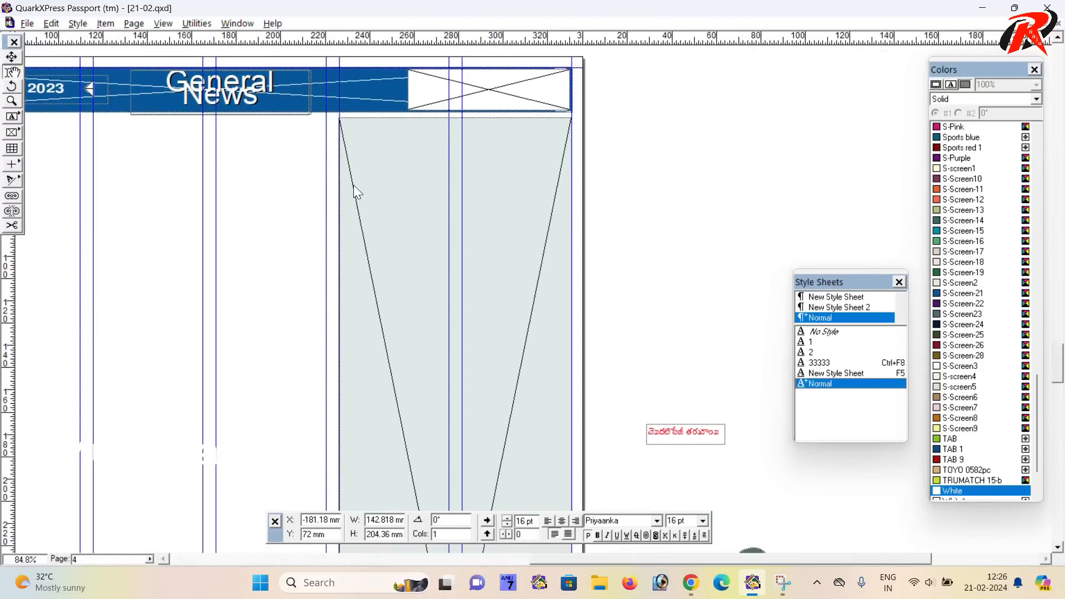
pyautogui.moveTo(316, 244); pyautogui.dragTo(787, 246)
pyautogui.moveTo(323, 249); pyautogui.dragTo(698, 254)
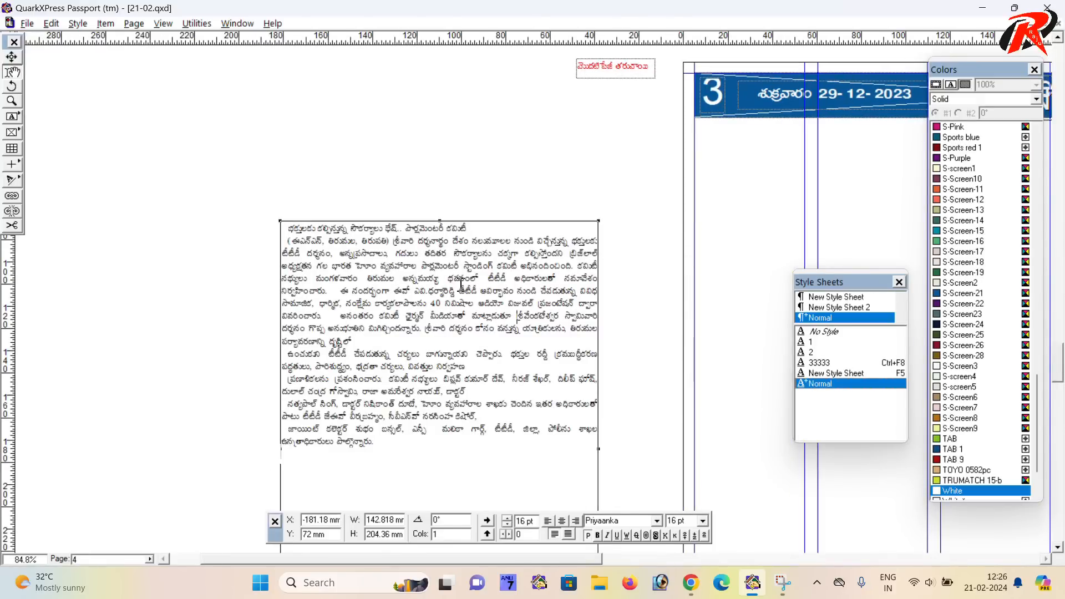
pyautogui.moveTo(864, 220); pyautogui.dragTo(381, 265)
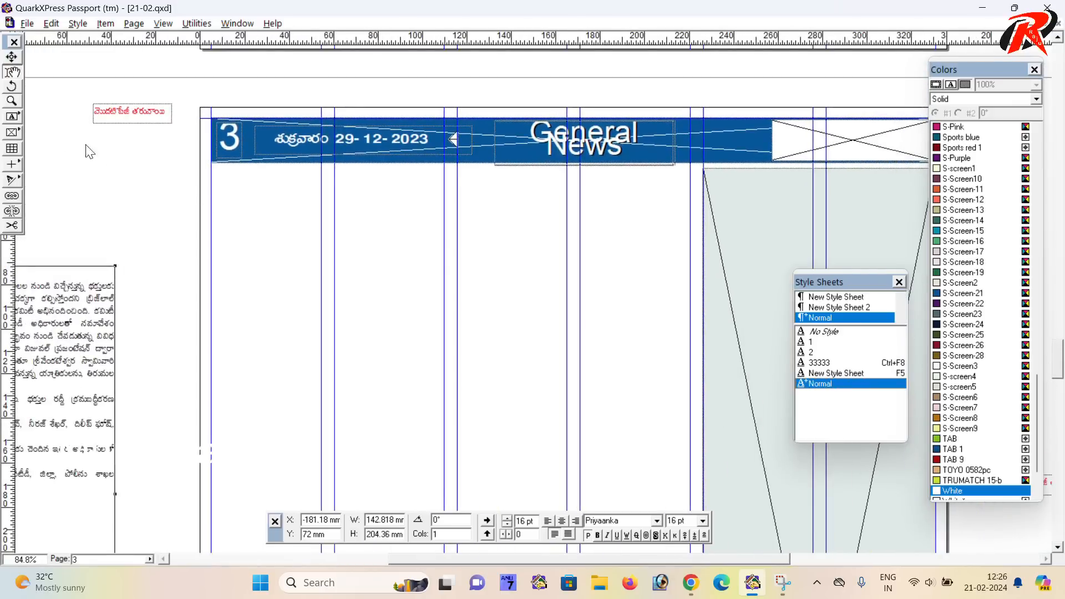
pyautogui.click(12, 116)
pyautogui.moveTo(211, 180); pyautogui.dragTo(619, 429)
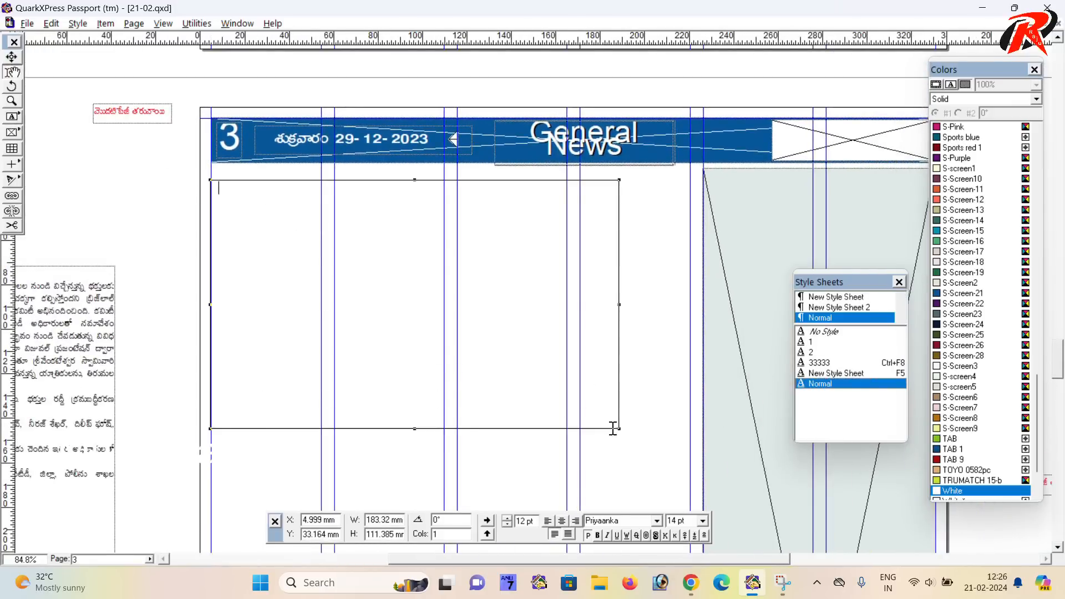
pyautogui.click(13, 58)
pyautogui.press('Tab')
pyautogui.press('Delete')
# - Remove the remaining stray line breaks in the second half of the story so the body runs as one paragraph
pyautogui.moveTo(210, 284); pyautogui.dragTo(581, 338)
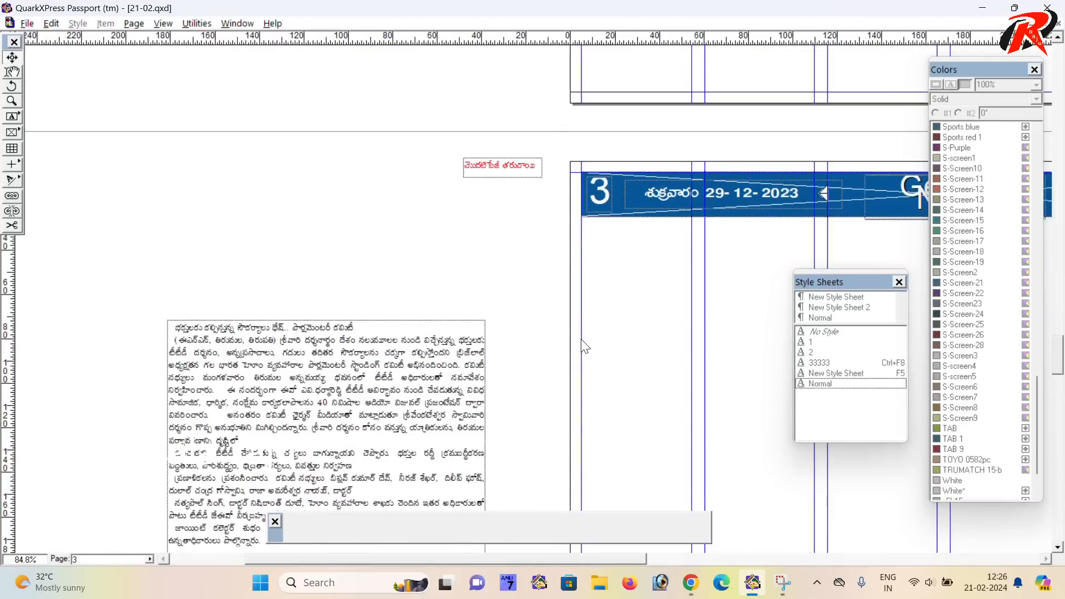
pyautogui.moveTo(686, 413); pyautogui.dragTo(553, 315)
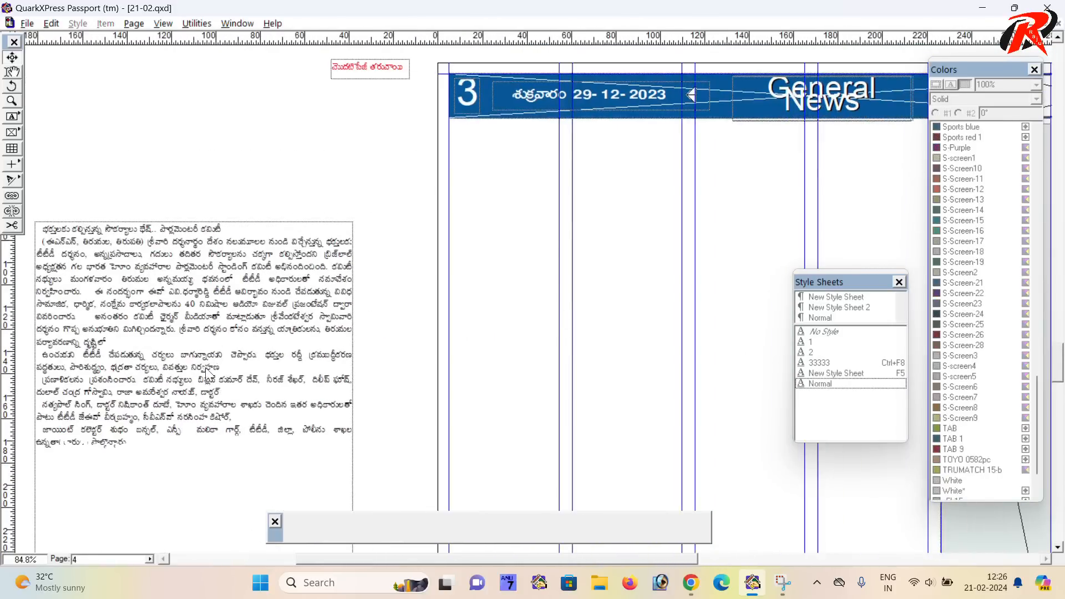
pyautogui.moveTo(191, 375); pyautogui.dragTo(337, 311)
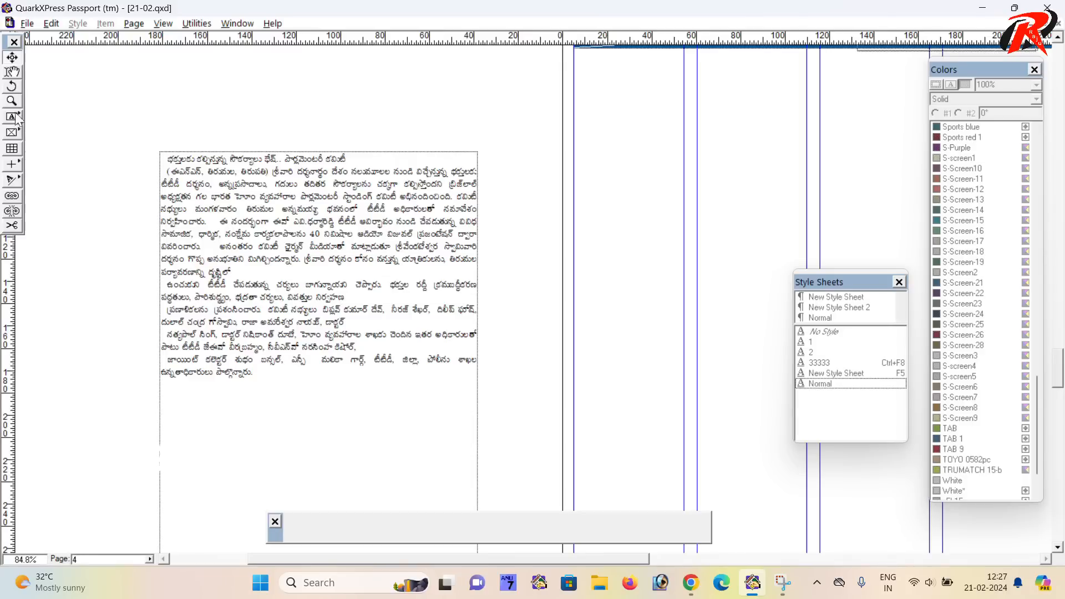
pyautogui.click(16, 73)
pyautogui.click(248, 267)
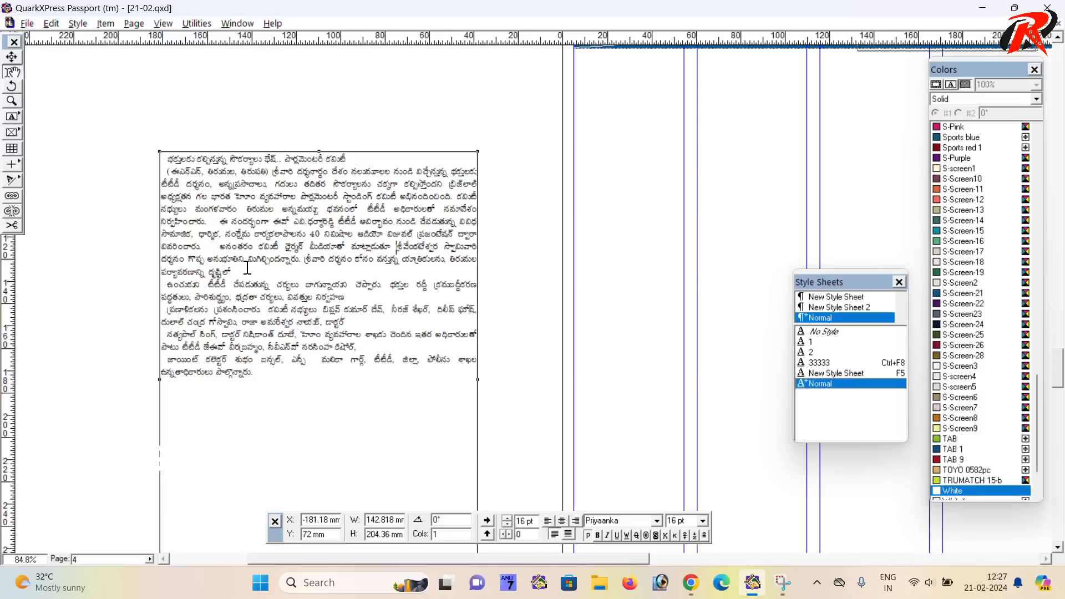
pyautogui.press('Delete')
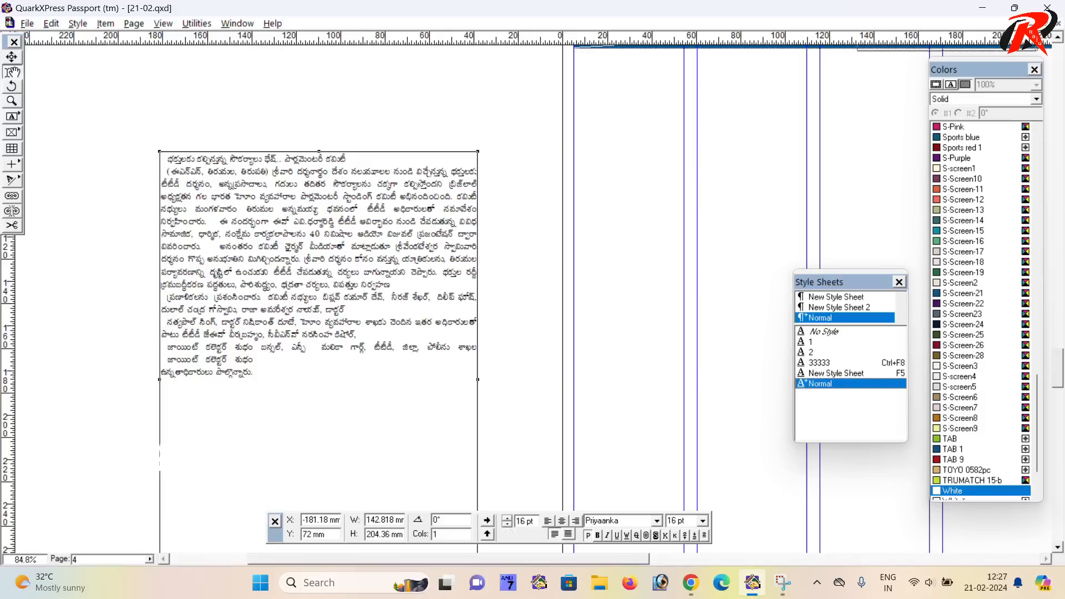
pyautogui.press('Delete')
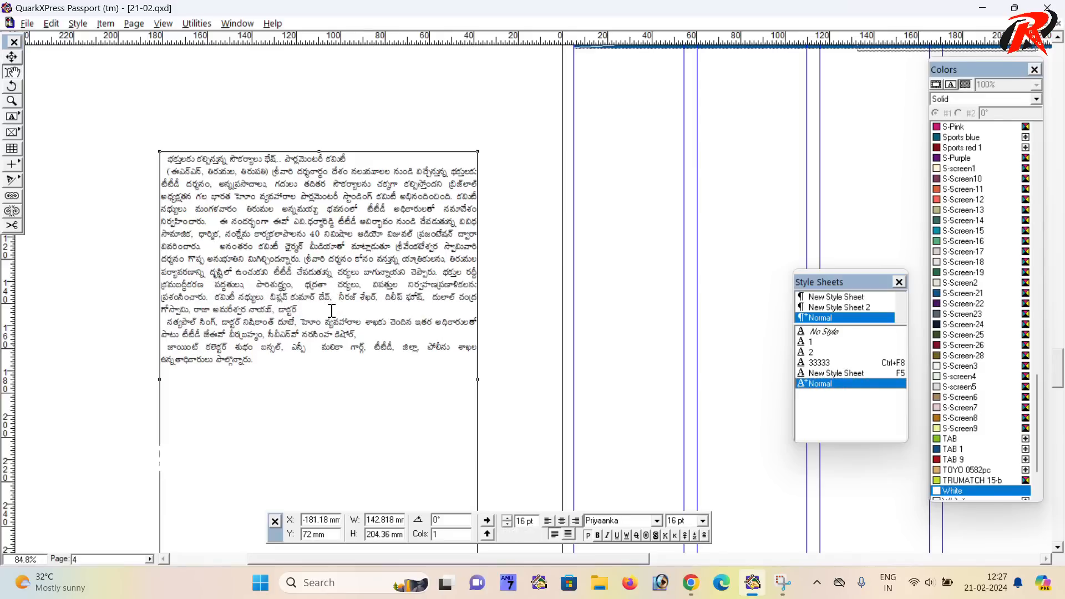
pyautogui.press('Delete')
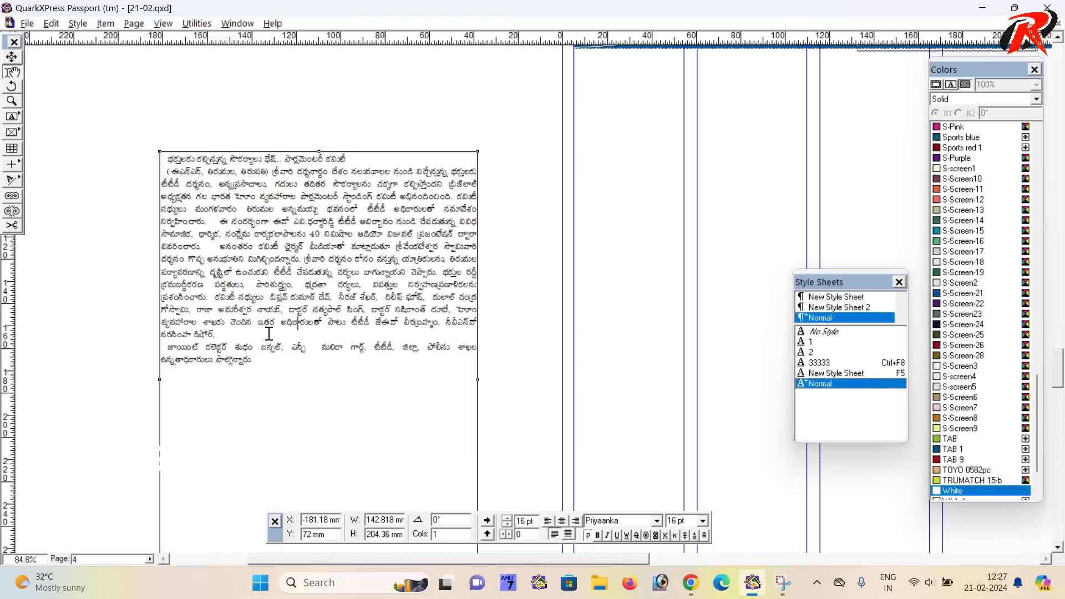
pyautogui.press('Delete')
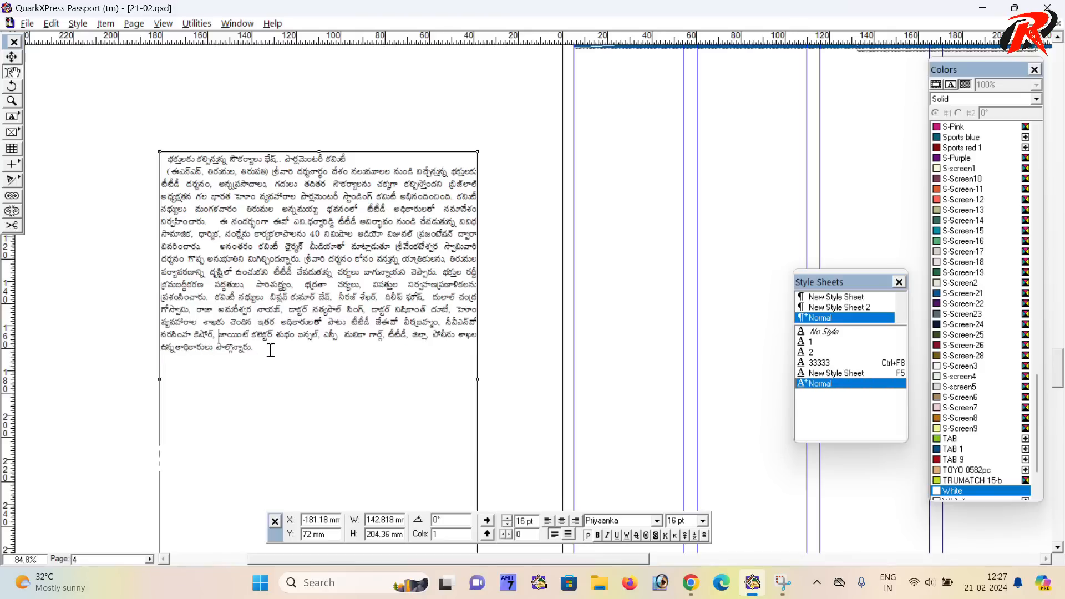
# - Delete the surplus spaces between words and sentences in the middle of the story's body text
pyautogui.doubleClick(242, 213)
pyautogui.keyDown('ctrl'); pyautogui.click(265, 260); pyautogui.keyUp('ctrl')
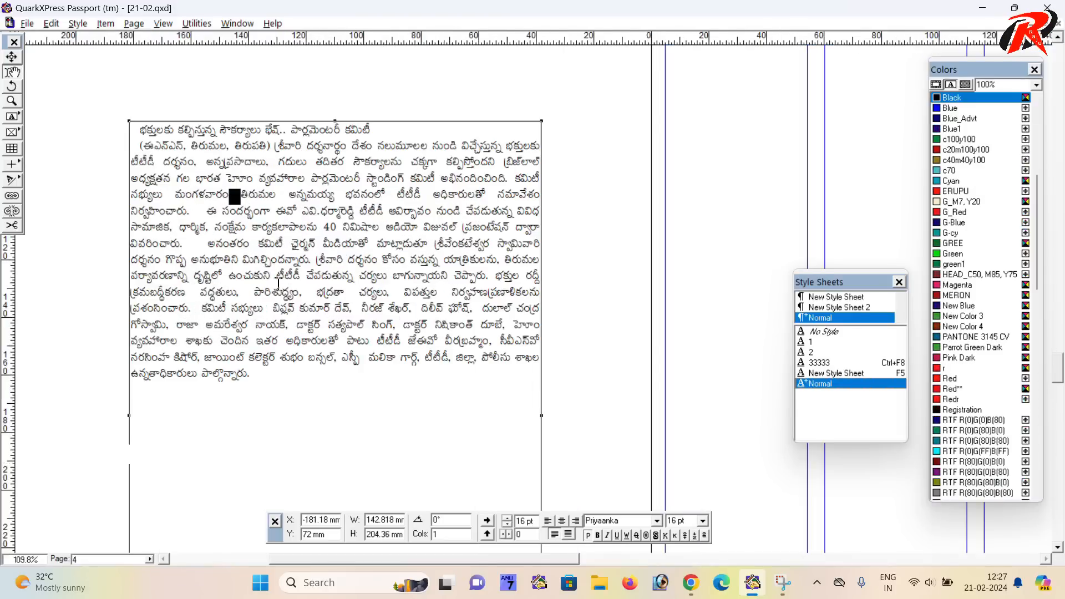
pyautogui.moveTo(263, 306); pyautogui.dragTo(350, 337)
pyautogui.click(257, 224)
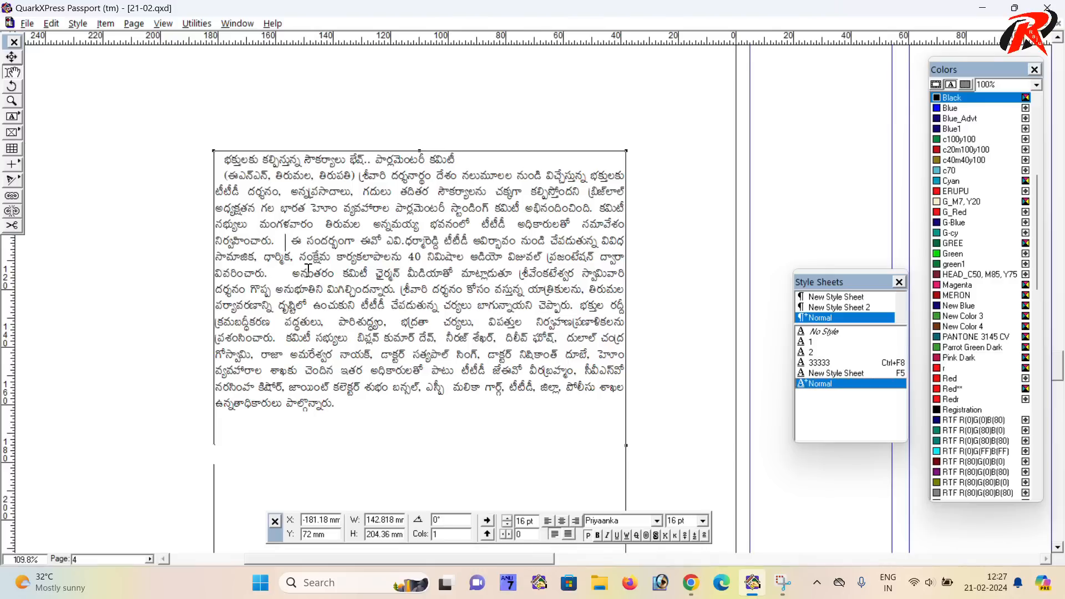
pyautogui.click(286, 272)
pyautogui.press('BackSpace')
pyautogui.press('BackSpace')
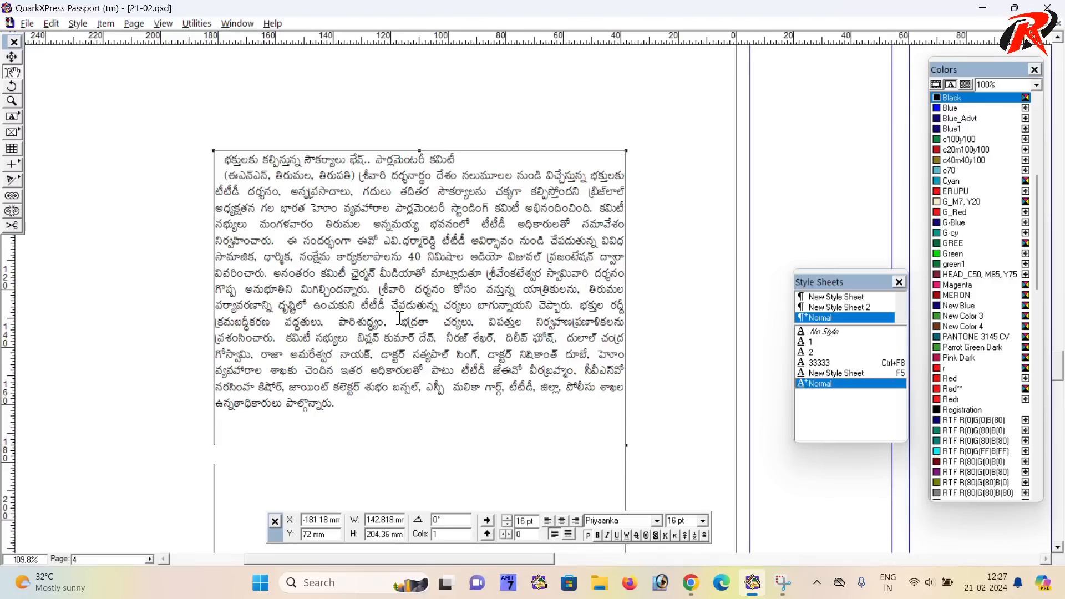
pyautogui.press('BackSpace')
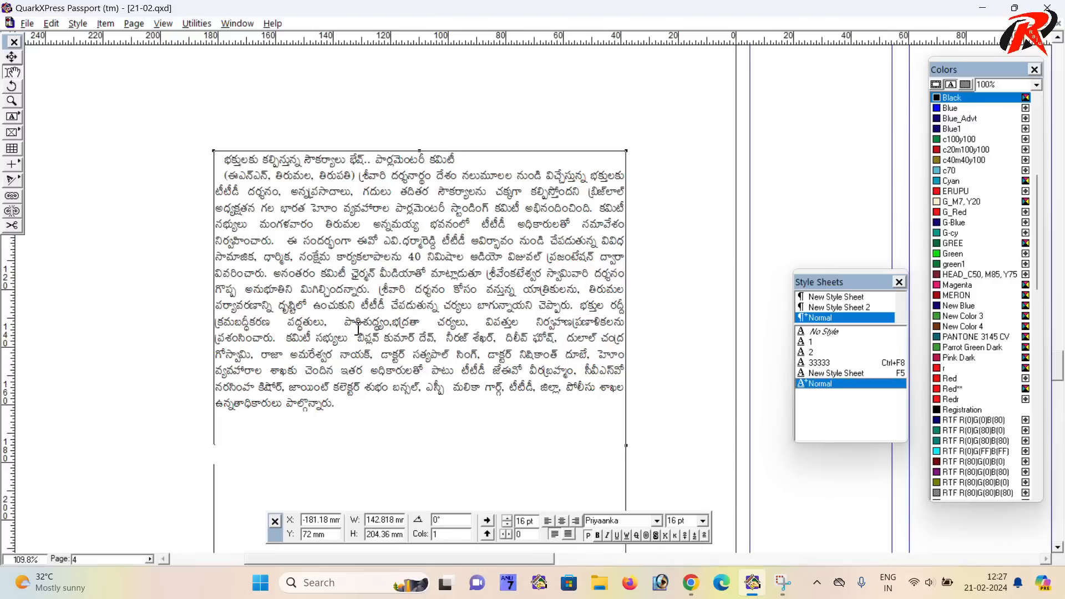
pyautogui.moveTo(317, 265); pyautogui.dragTo(367, 331)
pyautogui.click(406, 279)
pyautogui.click(525, 229)
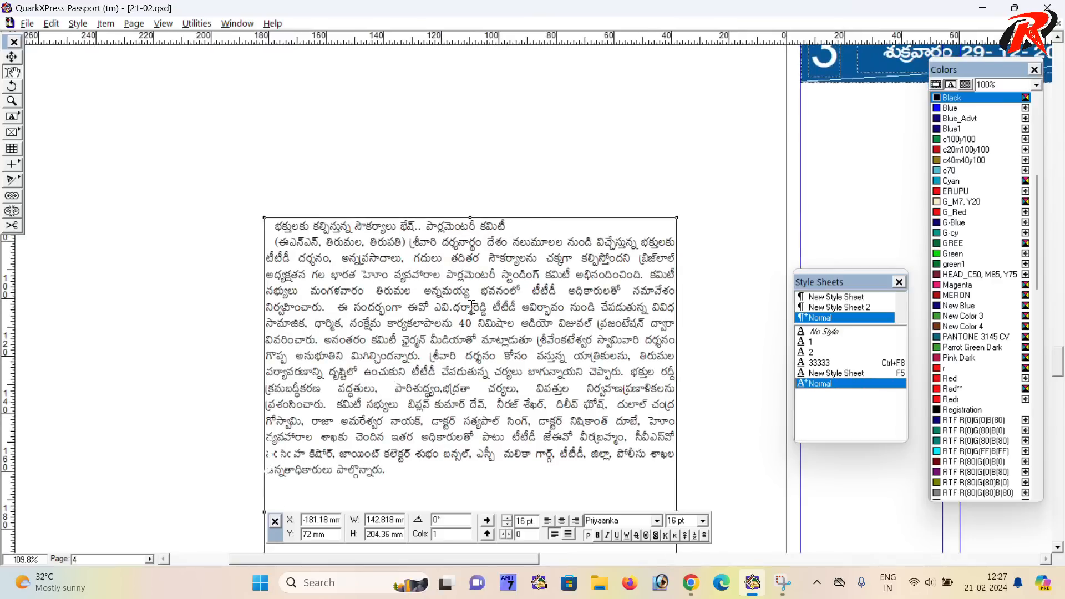
# - Copy the cleaned story and draw a text box about 99 mm square inside the upper part of the tinted two-column box
pyautogui.scroll(-2, 431, 383)
pyautogui.moveTo(388, 432); pyautogui.dragTo(267, 189)
pyautogui.moveTo(668, 273); pyautogui.dragTo(64, 328)
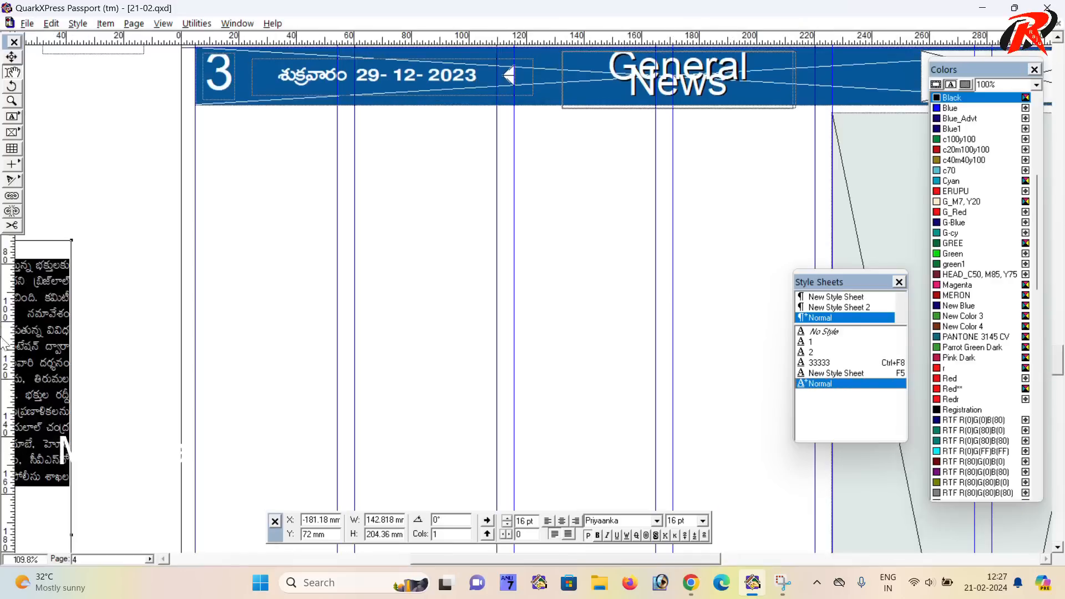
pyautogui.moveTo(514, 268); pyautogui.dragTo(116, 295)
pyautogui.moveTo(366, 252); pyautogui.dragTo(298, 261)
pyautogui.click(12, 117)
pyautogui.moveTo(375, 150); pyautogui.dragTo(660, 436)
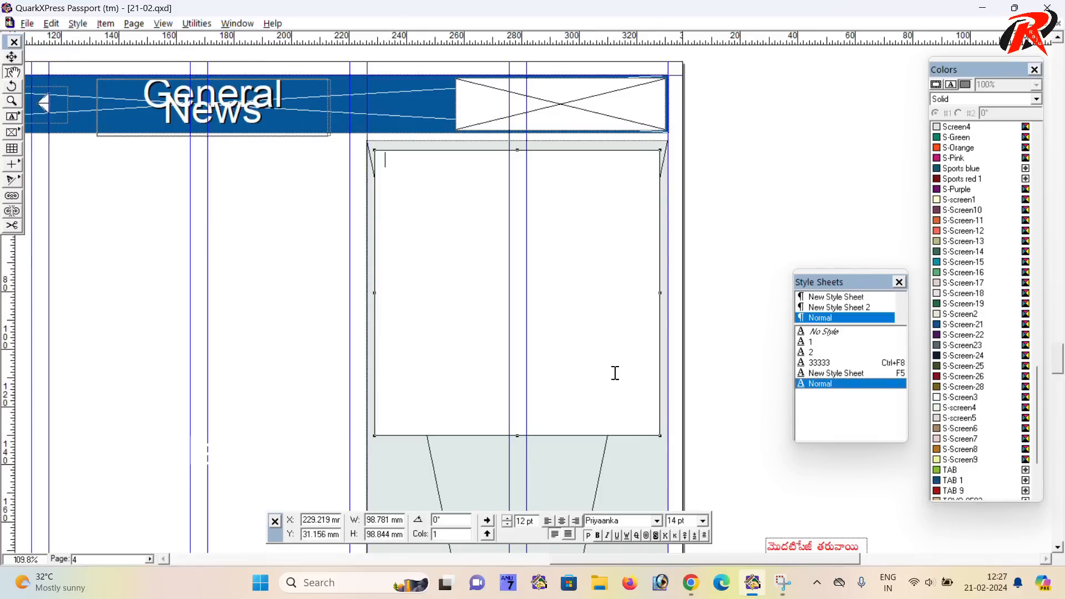
# - Paste the story into the new text box and lengthen the box to about 150 mm to fit the text
pyautogui.hotkey('ctrl', 'v')
pyautogui.scroll(-4, 524, 316)
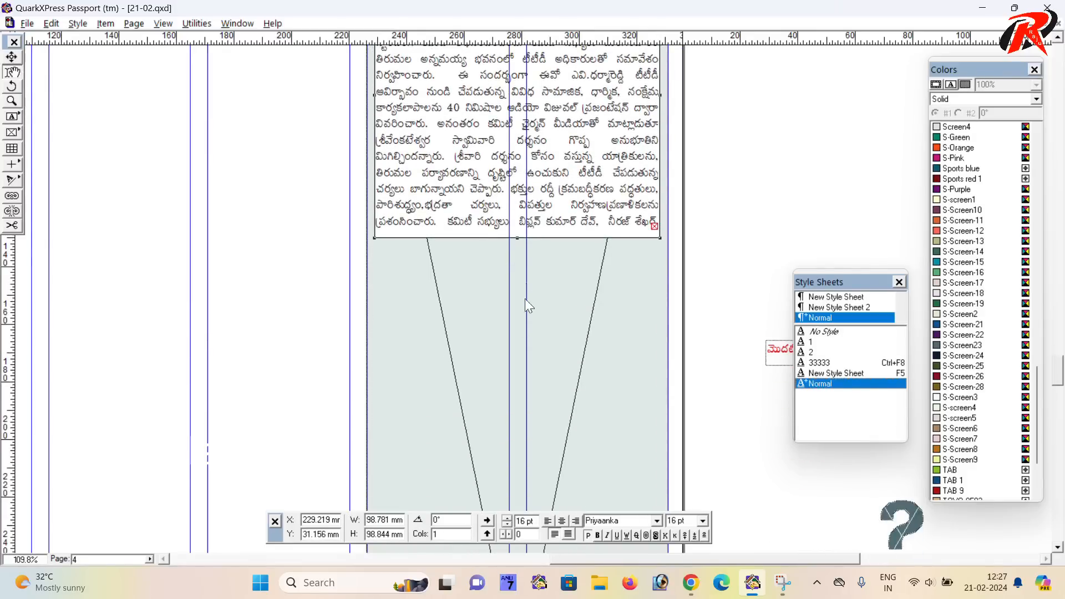
pyautogui.moveTo(525, 237); pyautogui.dragTo(553, 385)
# - Add a blank line after the story's headline and apply character style sheet 1 to the headline
pyautogui.scroll(4, 519, 302)
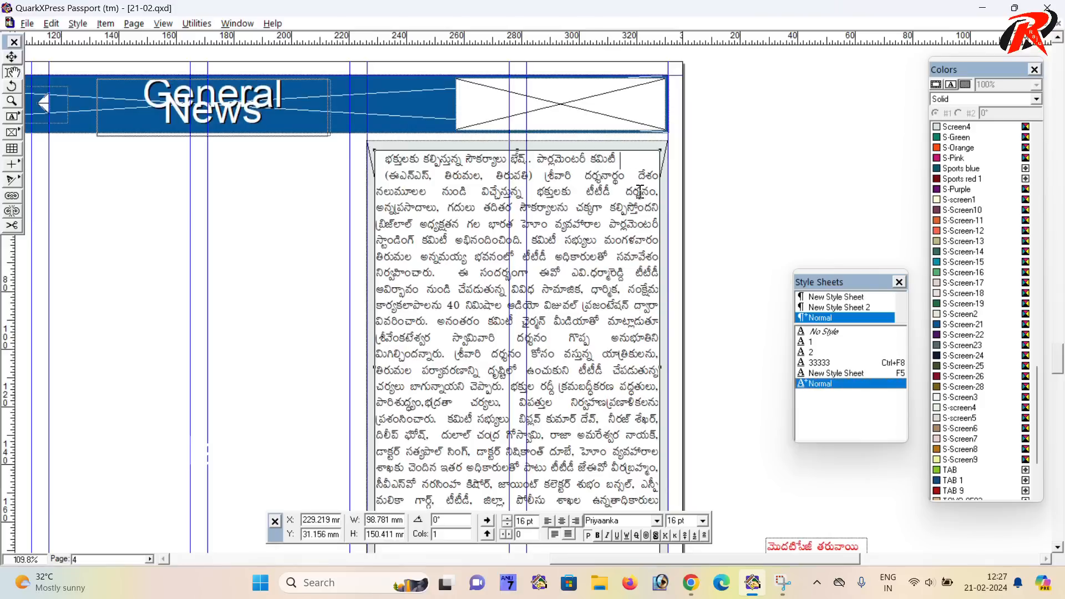
pyautogui.press('Return')
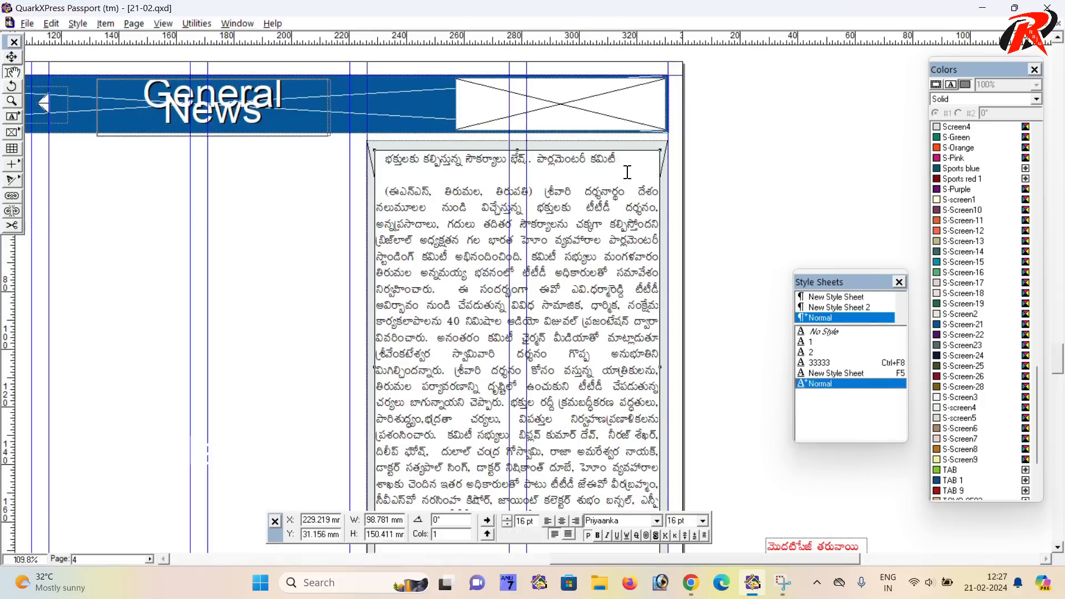
pyautogui.moveTo(635, 158); pyautogui.dragTo(383, 161)
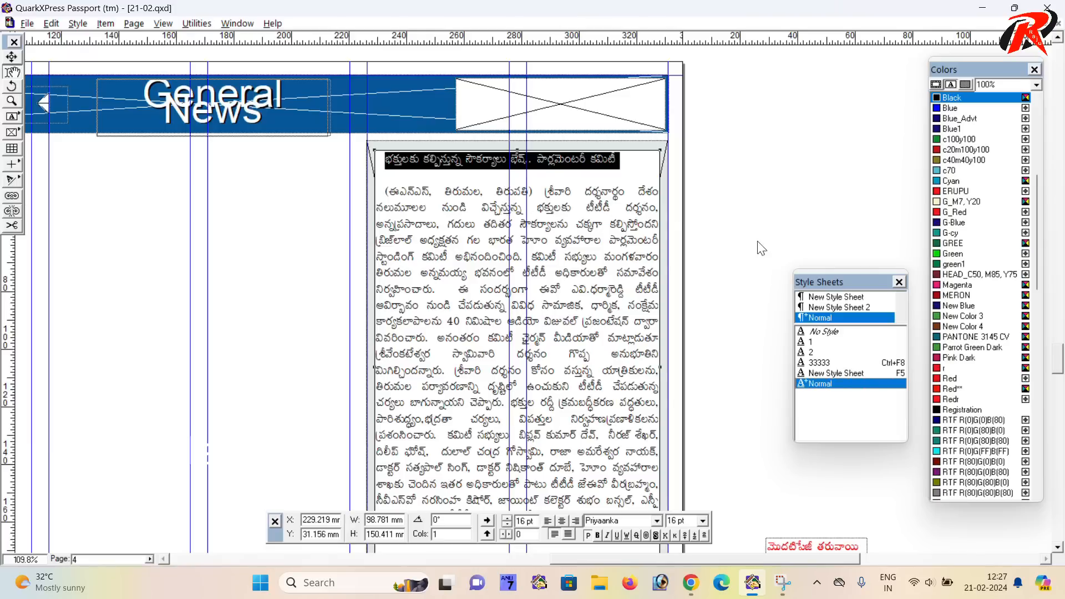
pyautogui.click(834, 334)
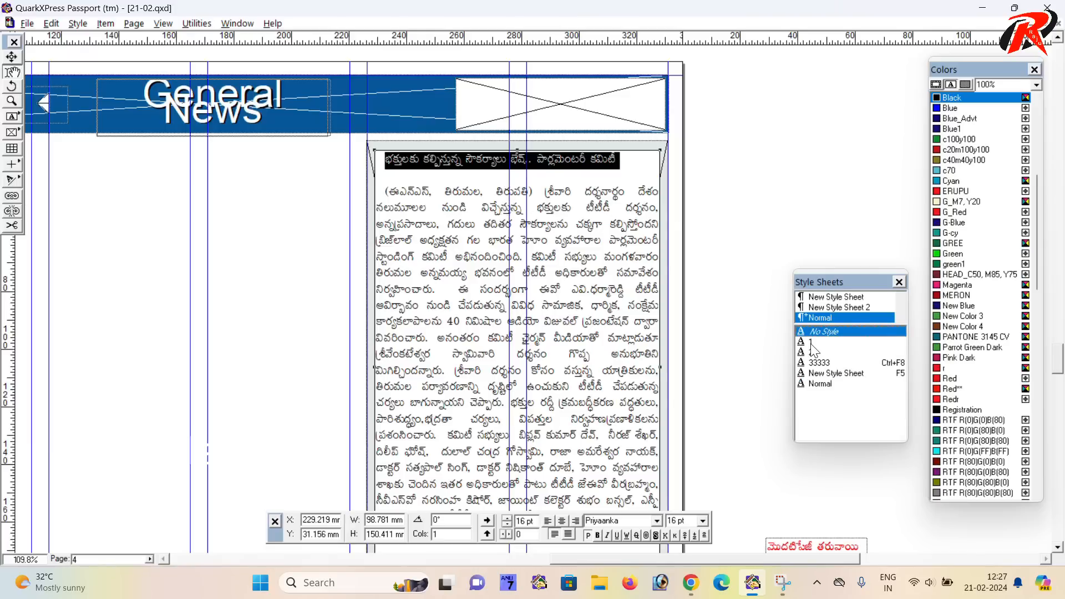
pyautogui.click(811, 343)
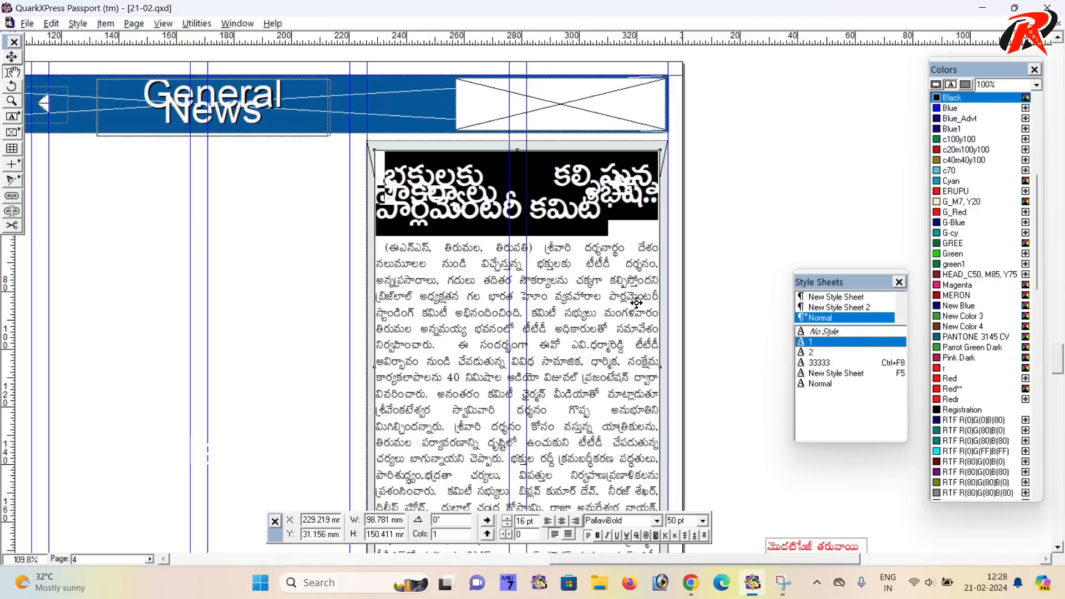
# - Reduce the selected headline's font size to 37 pt so it fits on two lines
pyautogui.hotkey('ctrl', 'alt', 'shift', ',')
pyautogui.hotkey('ctrl', 'alt', 'shift', ',')
pyautogui.hotkey('ctrl', 'alt', 'shift', ',')
pyautogui.hotkey('ctrl', 'alt', 'shift', ',')
pyautogui.hotkey('ctrl', 'alt', 'shift', ',')
pyautogui.hotkey('ctrl', 'alt', 'shift', ',')
pyautogui.hotkey('ctrl', 'alt', 'shift', ',')
pyautogui.hotkey('ctrl', 'alt', 'shift', ',')
pyautogui.hotkey('ctrl', 'alt', 'shift', ',')
pyautogui.hotkey('ctrl', 'alt', 'shift', ',')
pyautogui.hotkey('ctrl', 'alt', 'shift', ',')
pyautogui.hotkey('ctrl', 'alt', 'shift', ',')
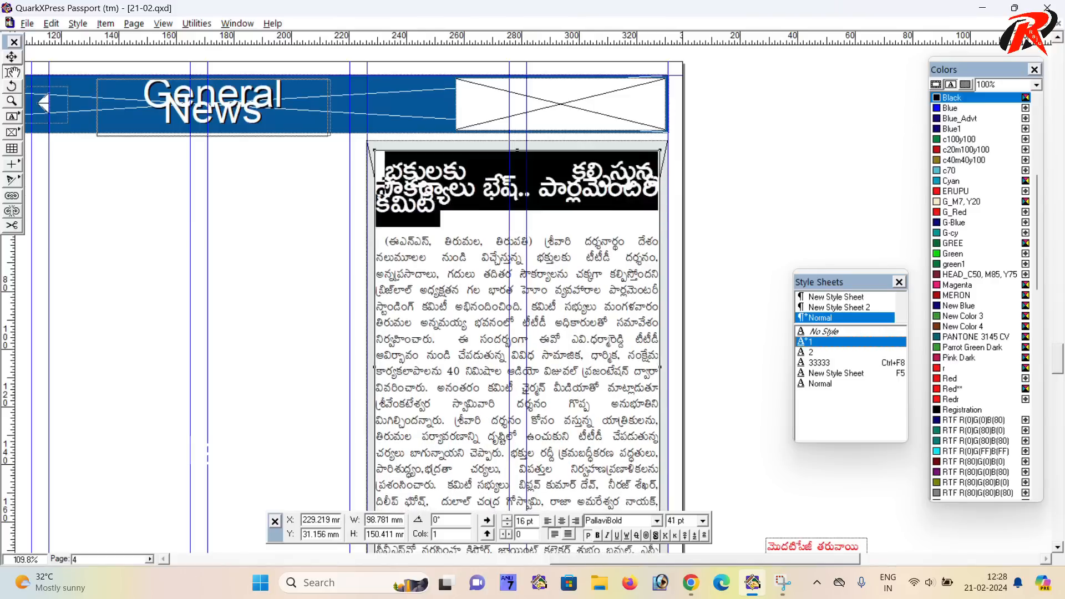
pyautogui.hotkey('ctrl', 'alt', 'shift', ',')
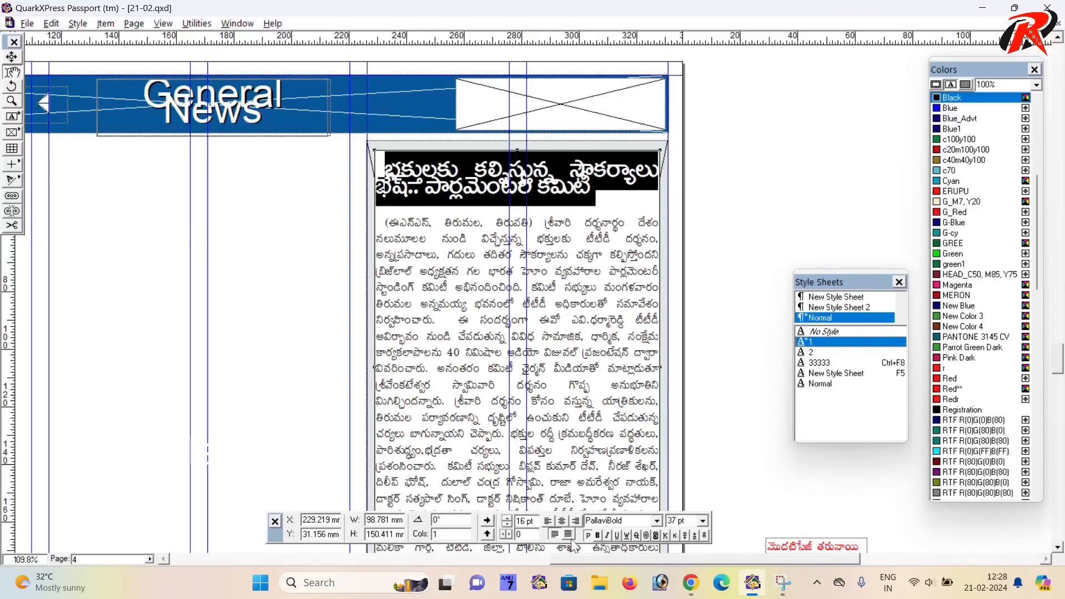
# - Set the headline's leading to 37 pt
pyautogui.moveTo(537, 520); pyautogui.dragTo(461, 517)
pyautogui.write('<37')
pyautogui.press('Return')
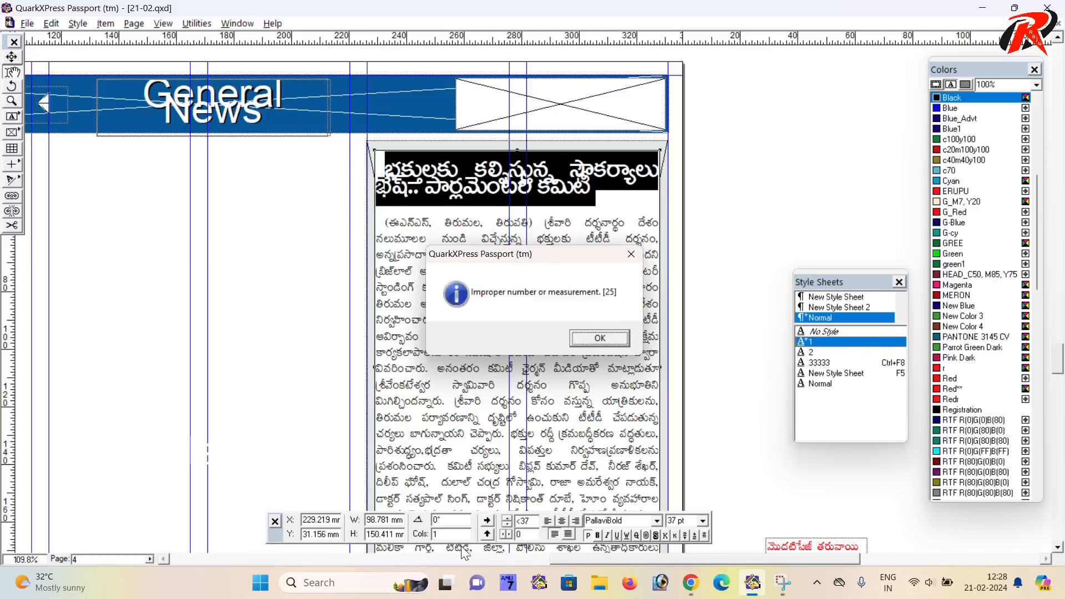
pyautogui.click(608, 340)
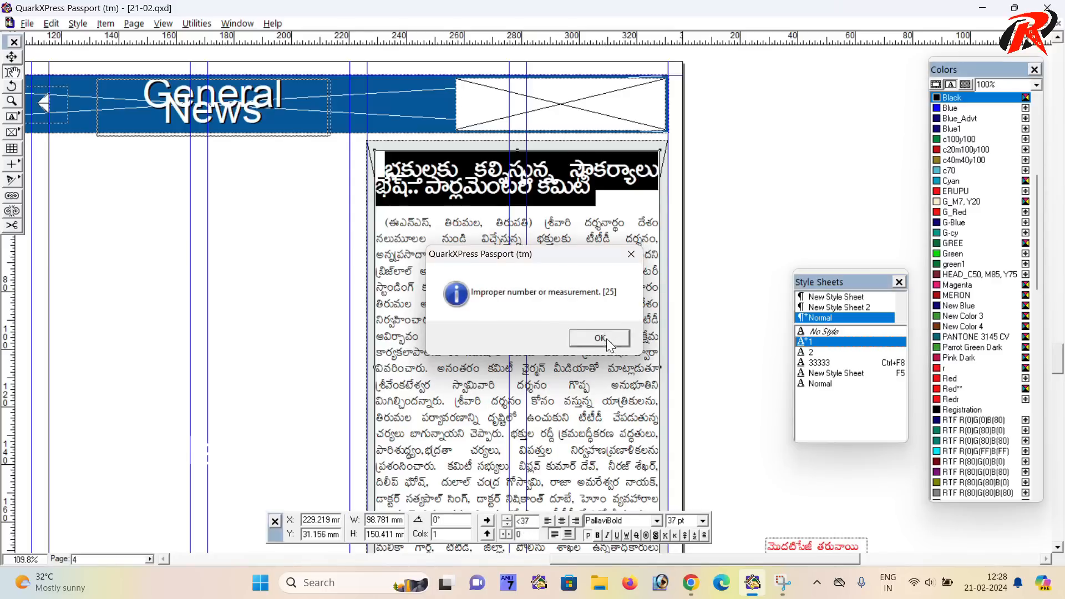
pyautogui.write('37')
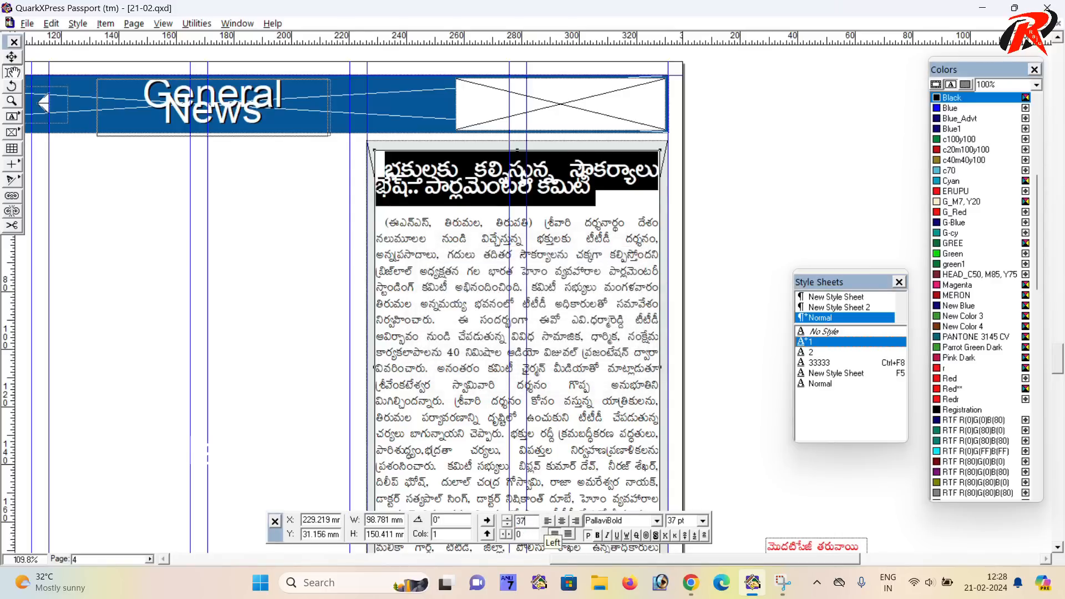
pyautogui.press('Return')
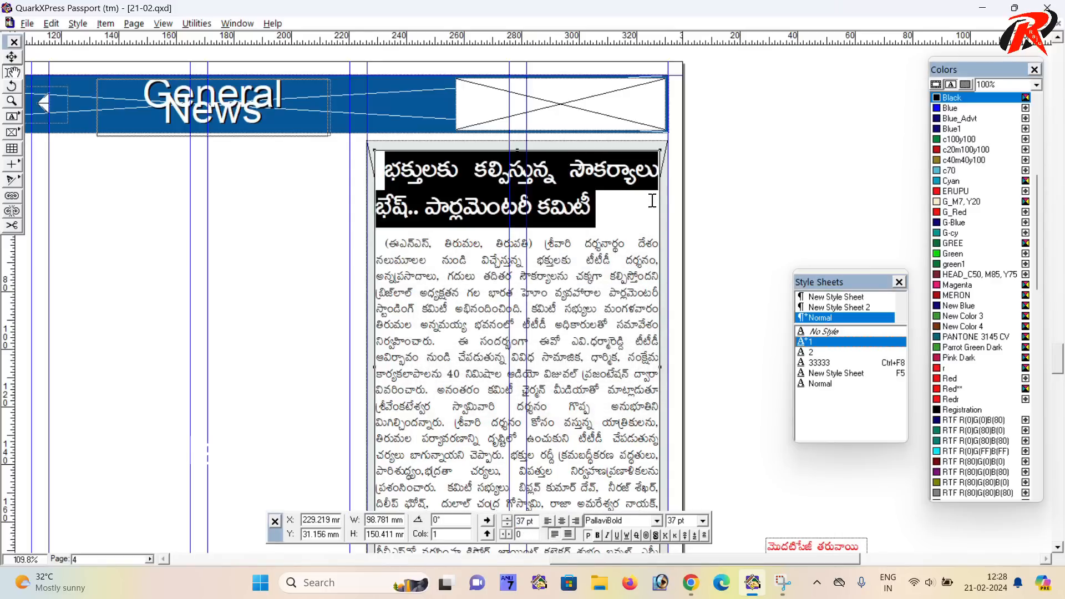
# - Break the headline after its third word and indent both lines with leading spaces to roughly centre them
pyautogui.click(655, 173)
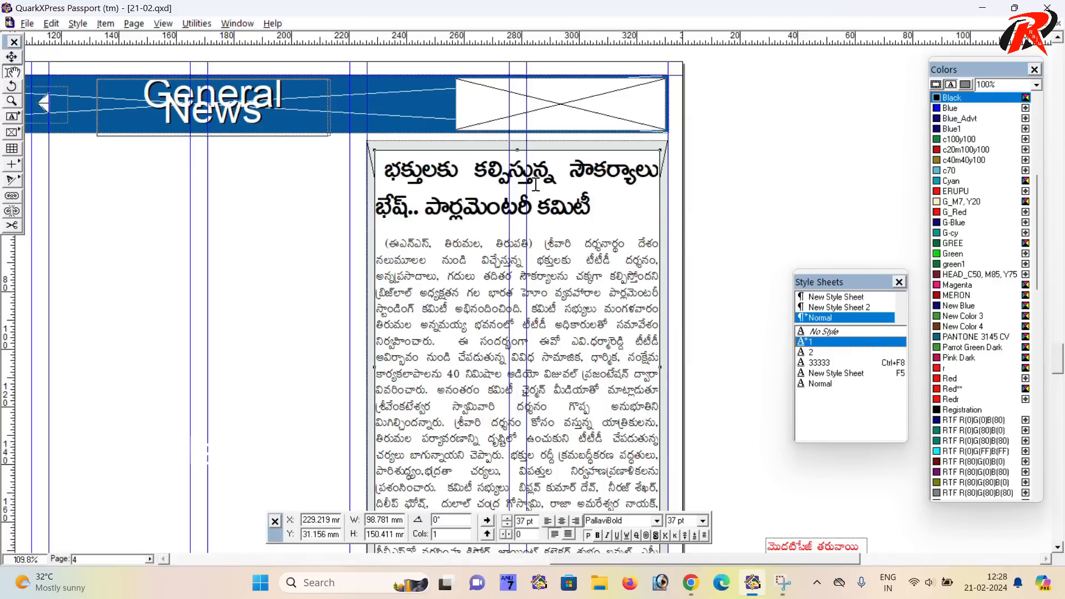
pyautogui.press('Return')
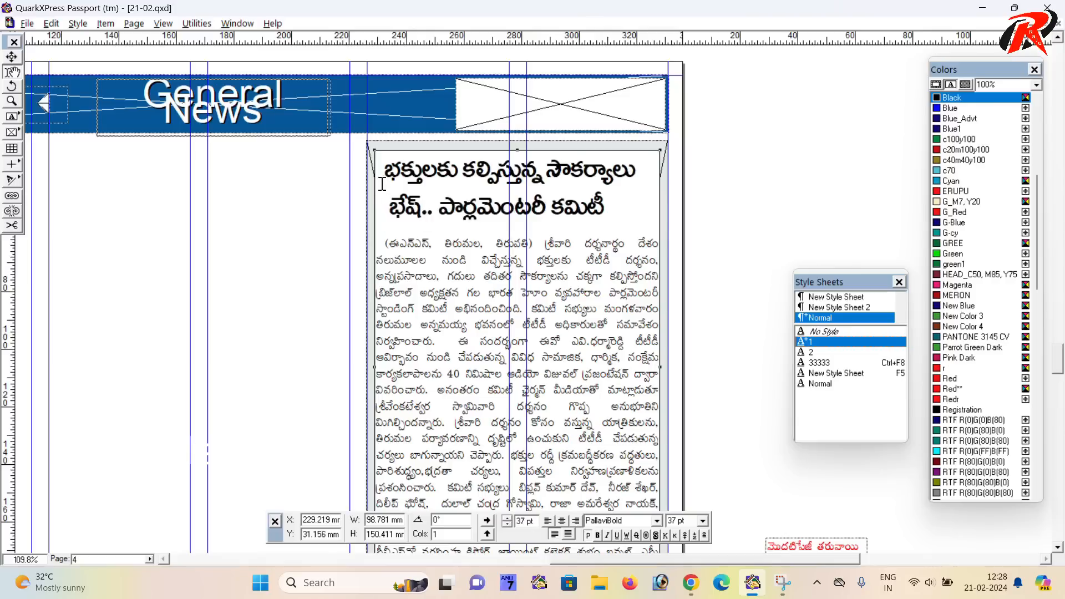
pyautogui.click(393, 211)
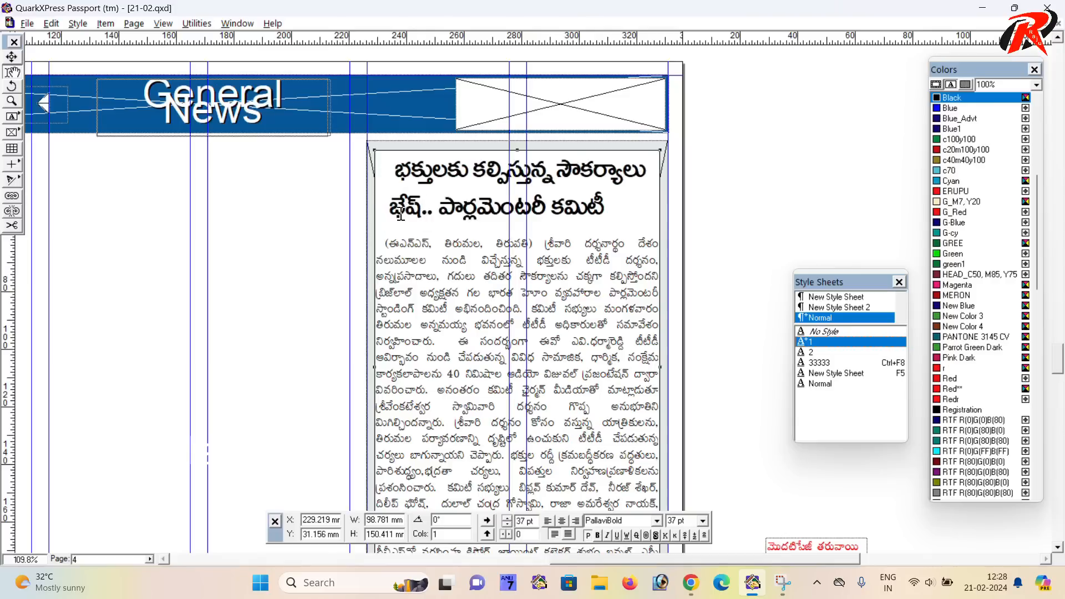
# - Colour the bracketed dateline at the start of the story's body text Red
pyautogui.scroll(-1, 494, 251)
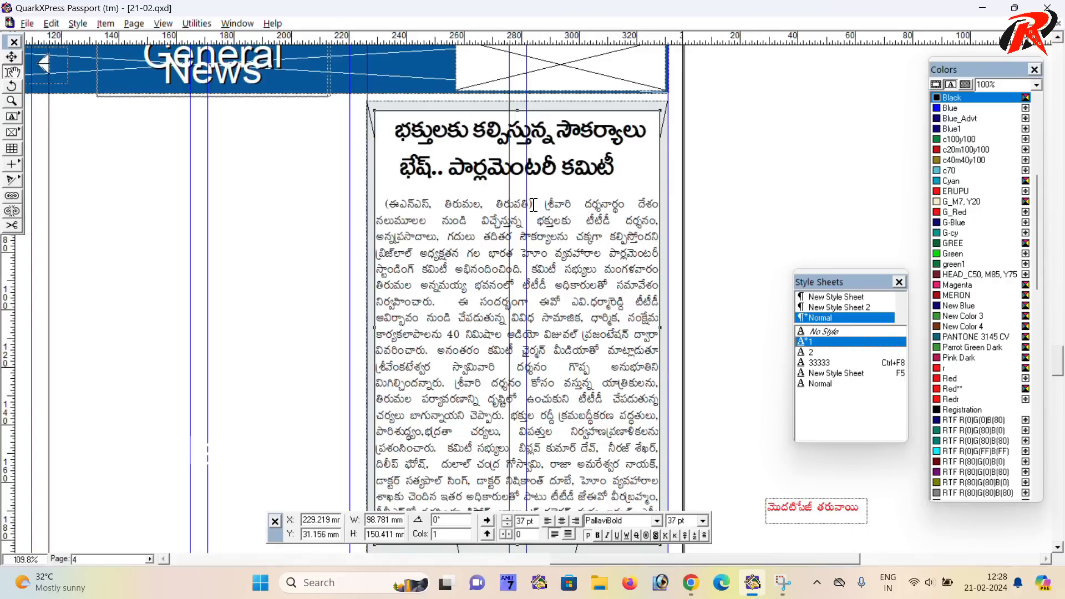
pyautogui.moveTo(534, 207); pyautogui.dragTo(388, 206)
pyautogui.click(947, 379)
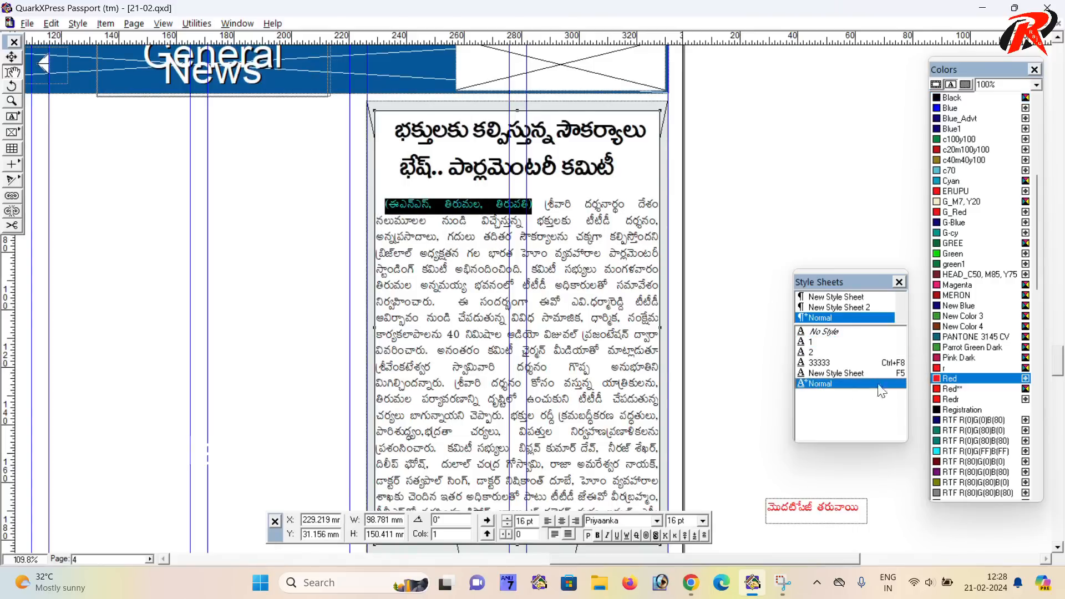
# - Lengthen the story's text box to about 157 mm so that the last line of text fits
pyautogui.scroll(-3, 586, 372)
pyautogui.click(489, 290)
pyautogui.scroll(-3, 513, 379)
pyautogui.moveTo(517, 387)
pyautogui.mouseDown()
pyautogui.moveTo(524, 411)
pyautogui.moveTo(521, 402)
pyautogui.mouseUp()
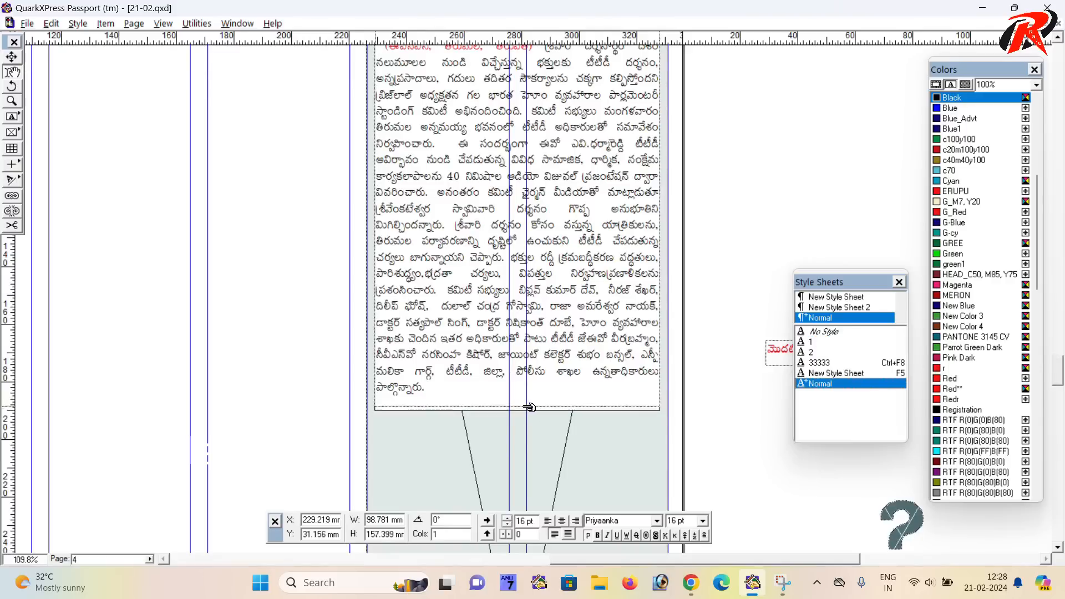
pyautogui.scroll(3, 524, 399)
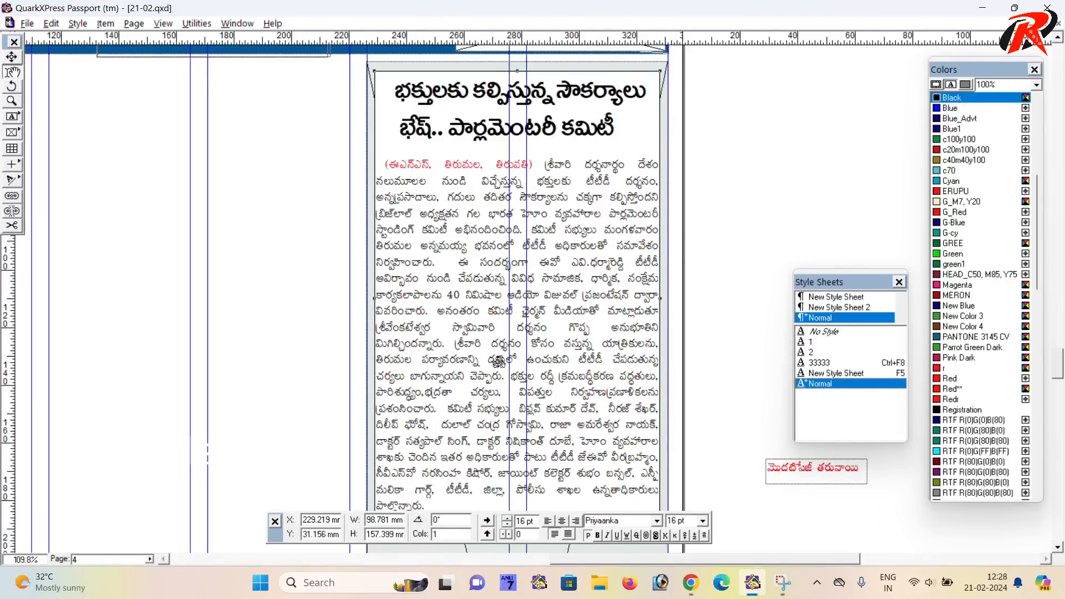
pyautogui.scroll(-2, 502, 362)
pyautogui.scroll(2, 351, 258)
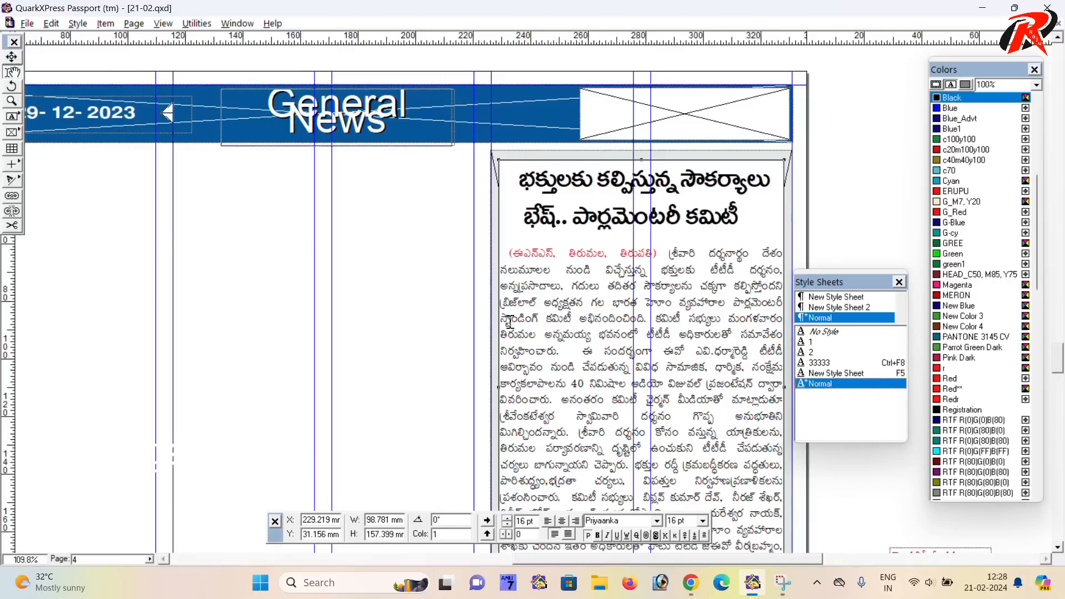
# - Set the story text box's background colour to None so the tinted box shows through
pyautogui.moveTo(576, 325); pyautogui.dragTo(232, 278)
pyautogui.moveTo(319, 279); pyautogui.dragTo(422, 240)
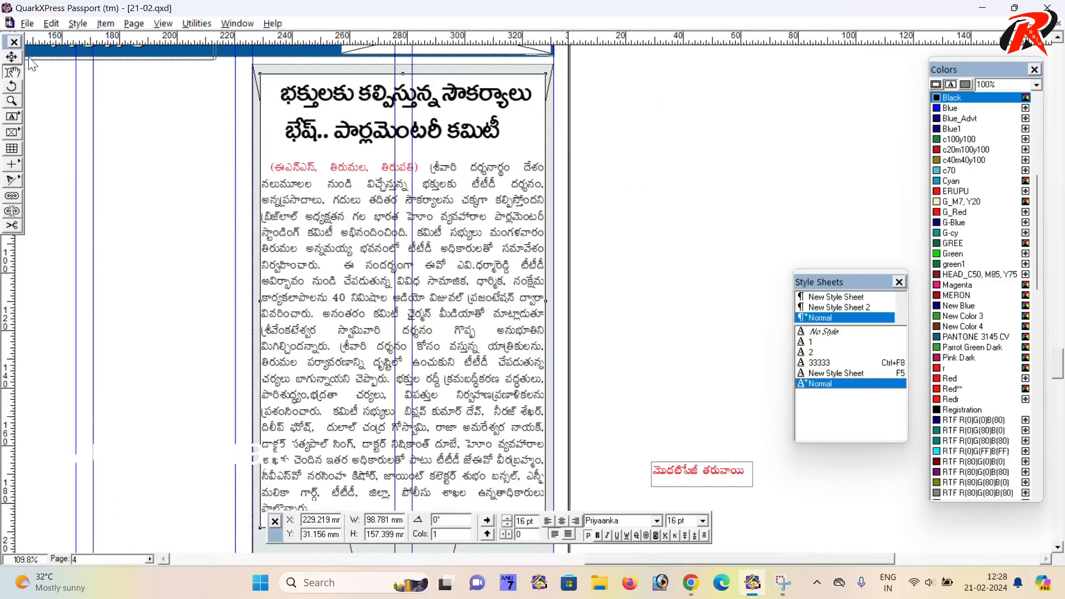
pyautogui.click(12, 57)
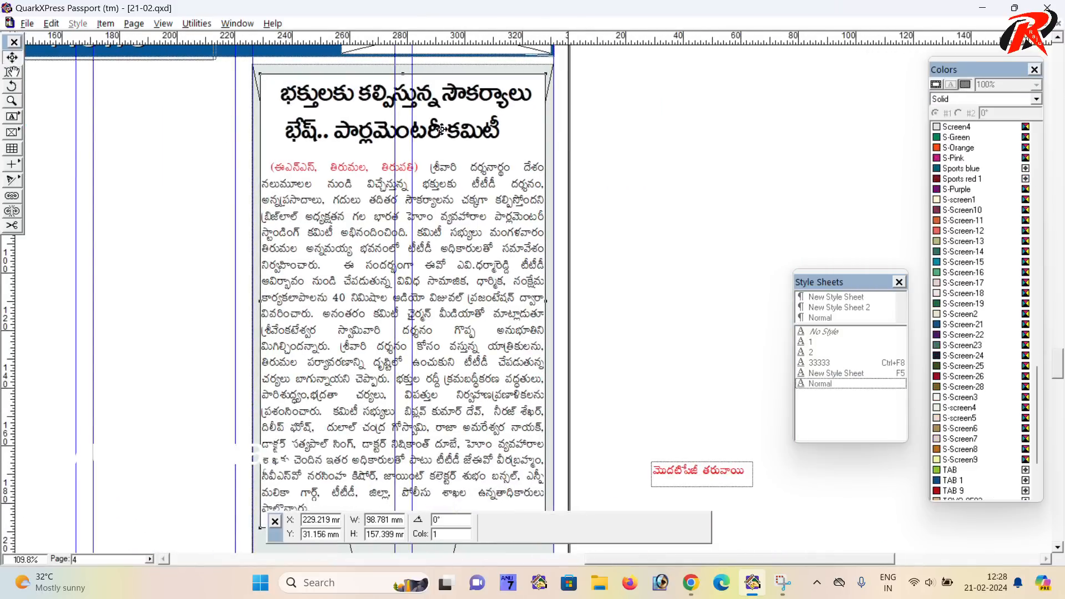
pyautogui.moveTo(1036, 370); pyautogui.dragTo(1044, 152)
pyautogui.click(953, 126)
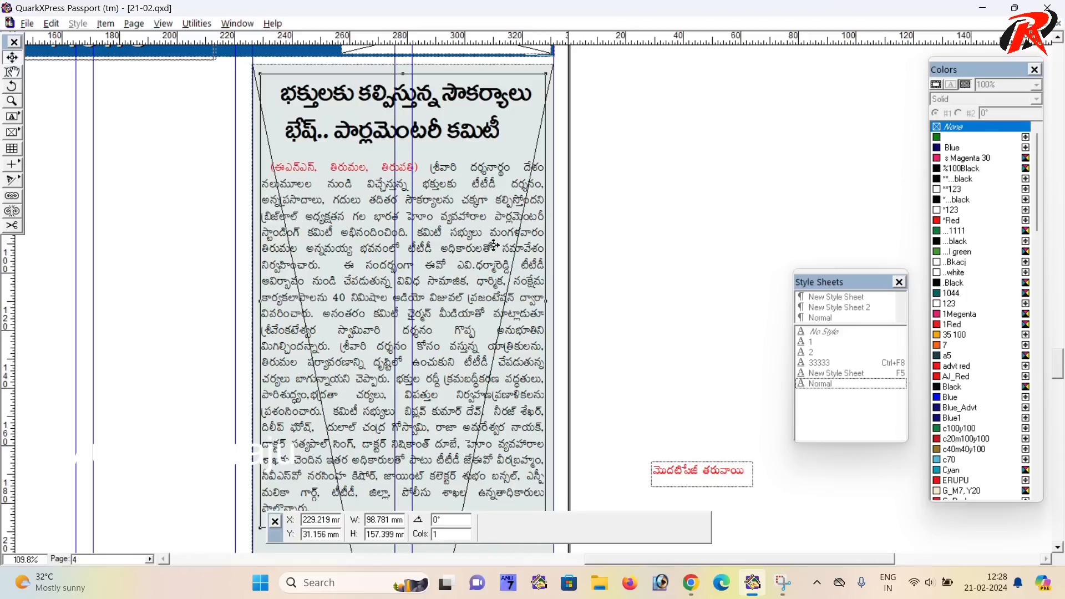
# - Delete the old story from the working text box on the pasteboard and fit the page in the window
pyautogui.moveTo(474, 371); pyautogui.dragTo(636, 174)
pyautogui.moveTo(340, 309); pyautogui.dragTo(752, 431)
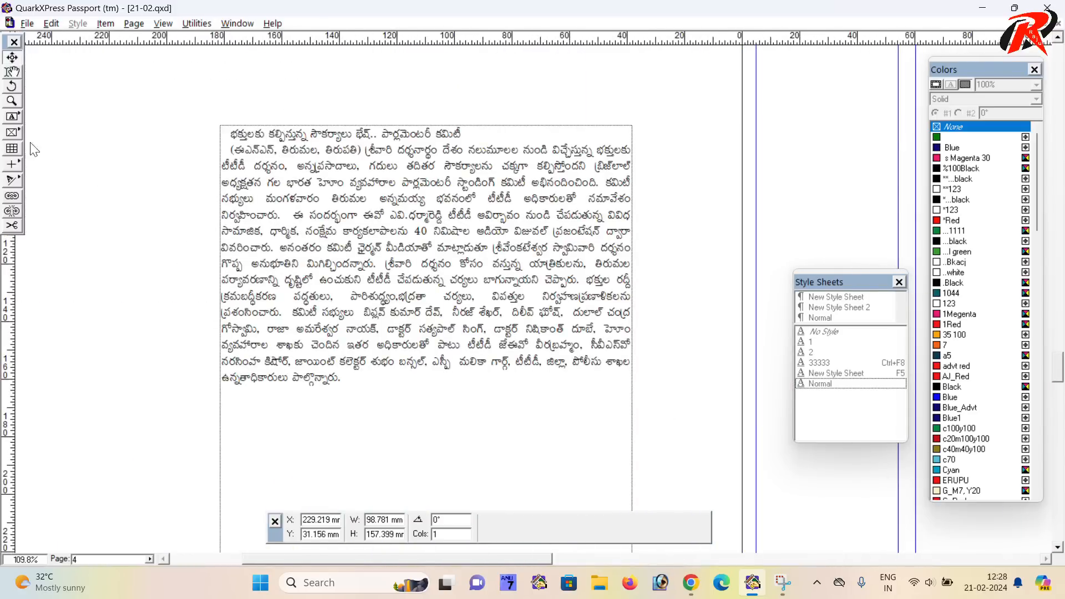
pyautogui.click(288, 215)
pyautogui.hotkey('ctrl', 'a')
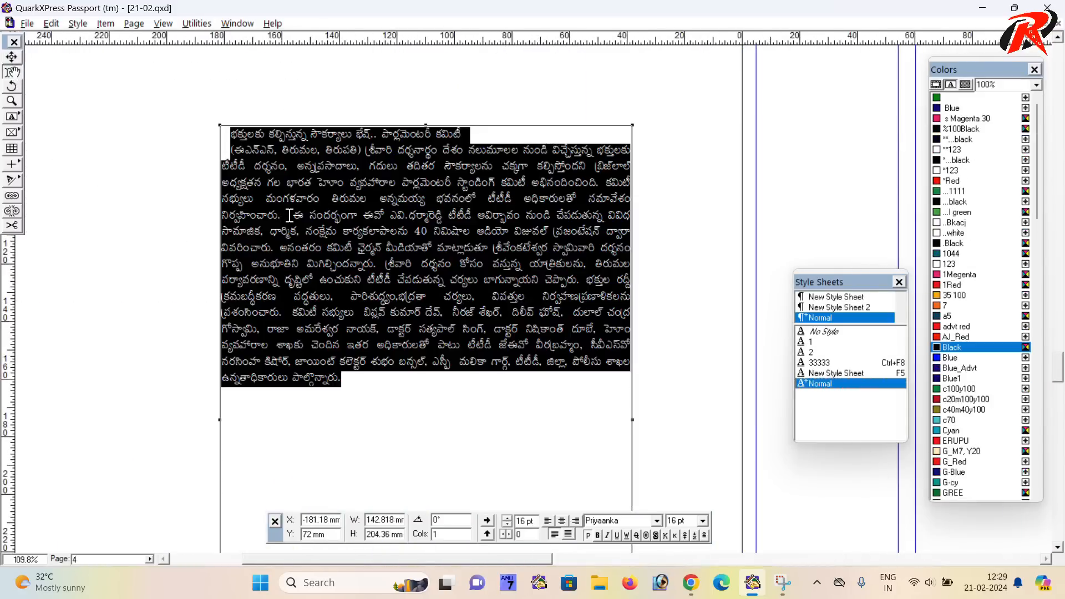
pyautogui.press('Delete')
pyautogui.rightClick(306, 203)
pyautogui.click(351, 209)
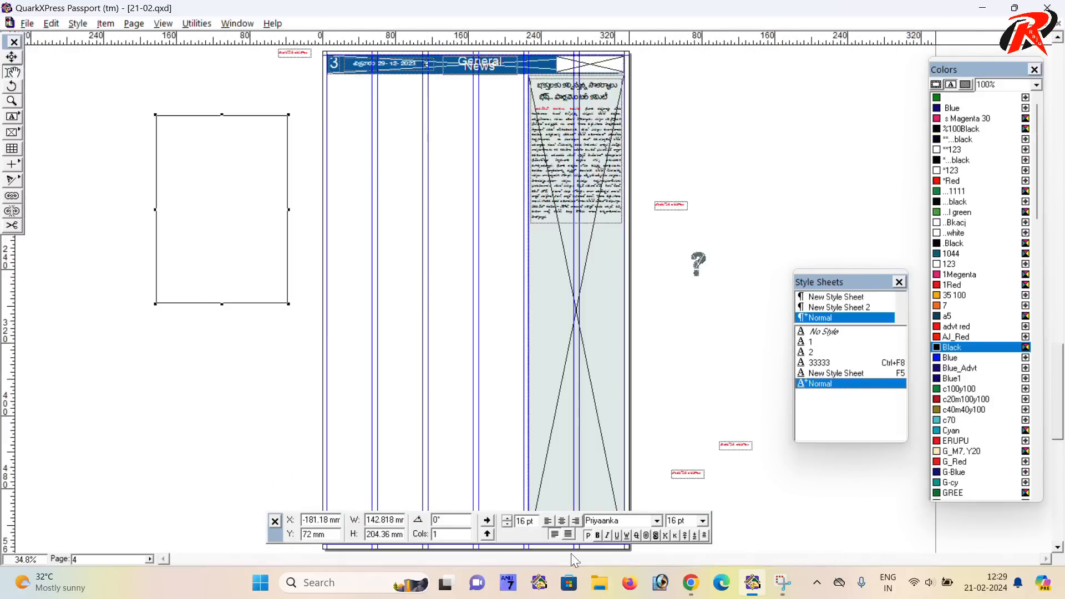
# - Switch to WhatsApp Web in Chrome and copy the Jubilee Hills Venkateswara temple Brahmotsavam story from the open chat
pyautogui.click(691, 582)
pyautogui.click(165, 21)
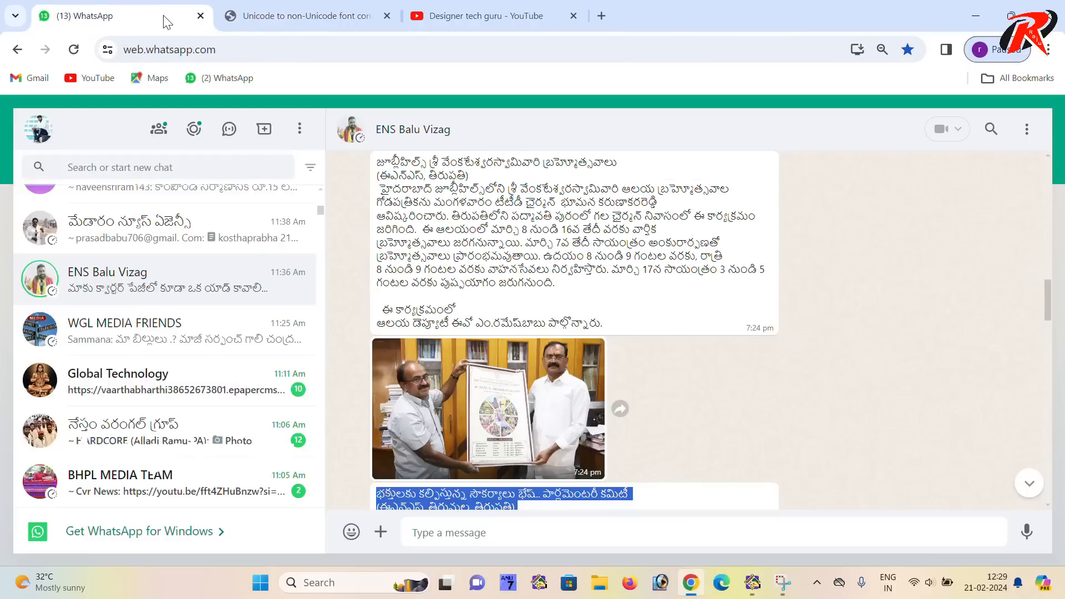
pyautogui.scroll(-5, 472, 288)
pyautogui.scroll(10, 472, 287)
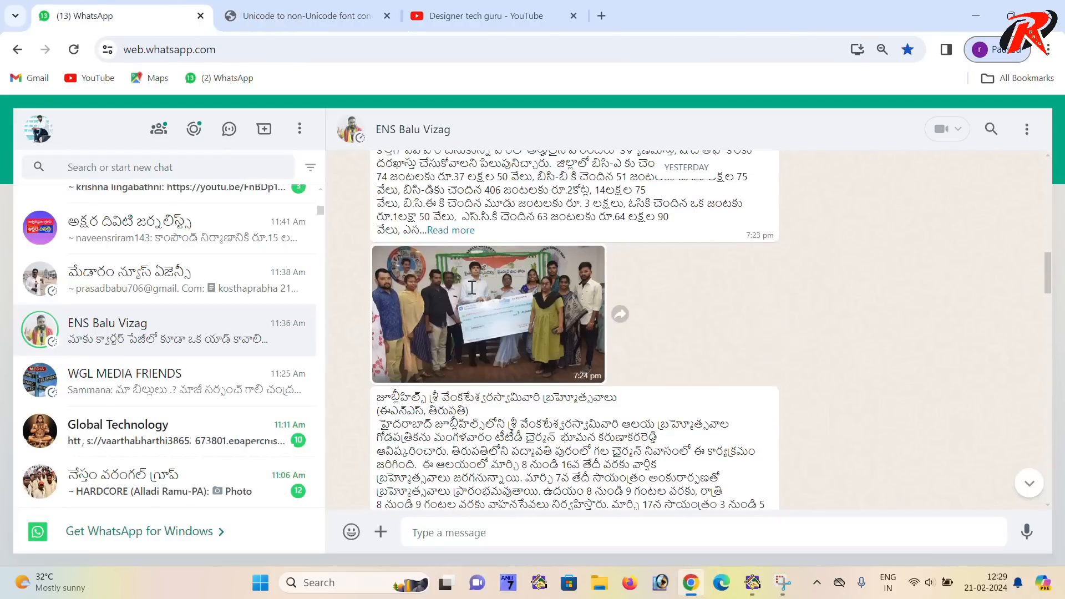
pyautogui.scroll(3, 472, 288)
pyautogui.scroll(-2, 472, 288)
pyautogui.click(452, 309)
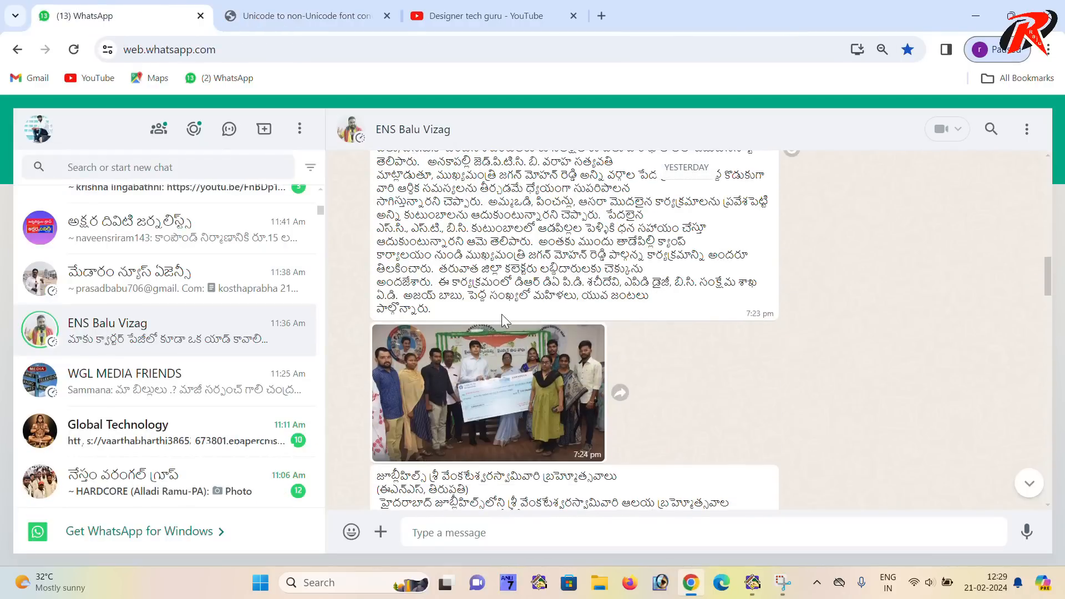
pyautogui.scroll(2, 503, 313)
pyautogui.scroll(-7, 502, 312)
pyautogui.scroll(2, 502, 311)
pyautogui.moveTo(618, 400); pyautogui.dragTo(337, 261)
# - Clear the old input and output in the Unicode to non-Unicode font converter and paste the temple story as Unicode text
pyautogui.click(305, 16)
pyautogui.hotkey('ctrl', 'a')
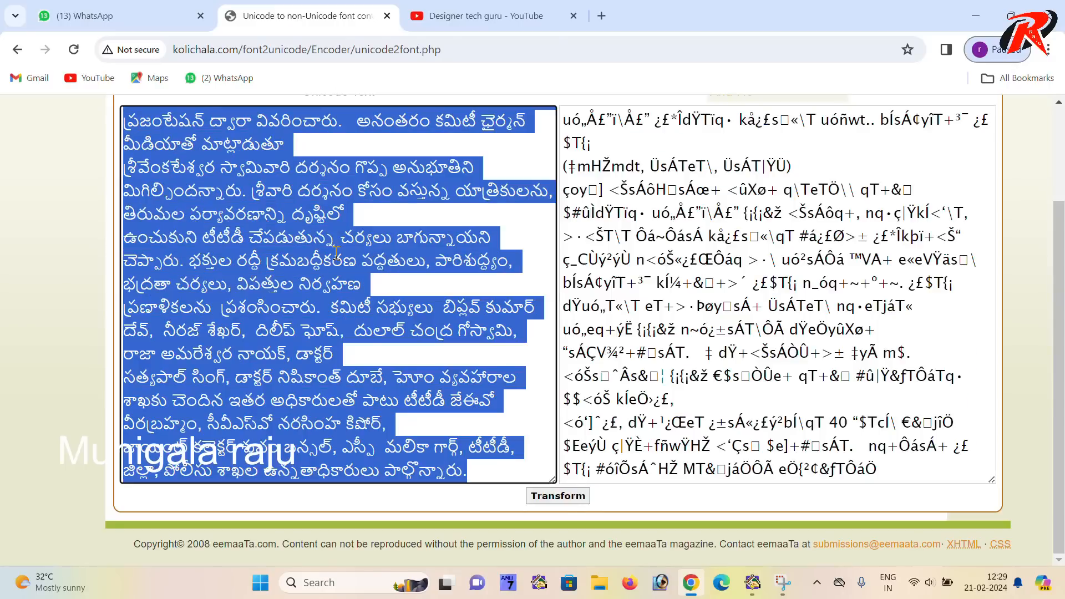
pyautogui.press('Delete')
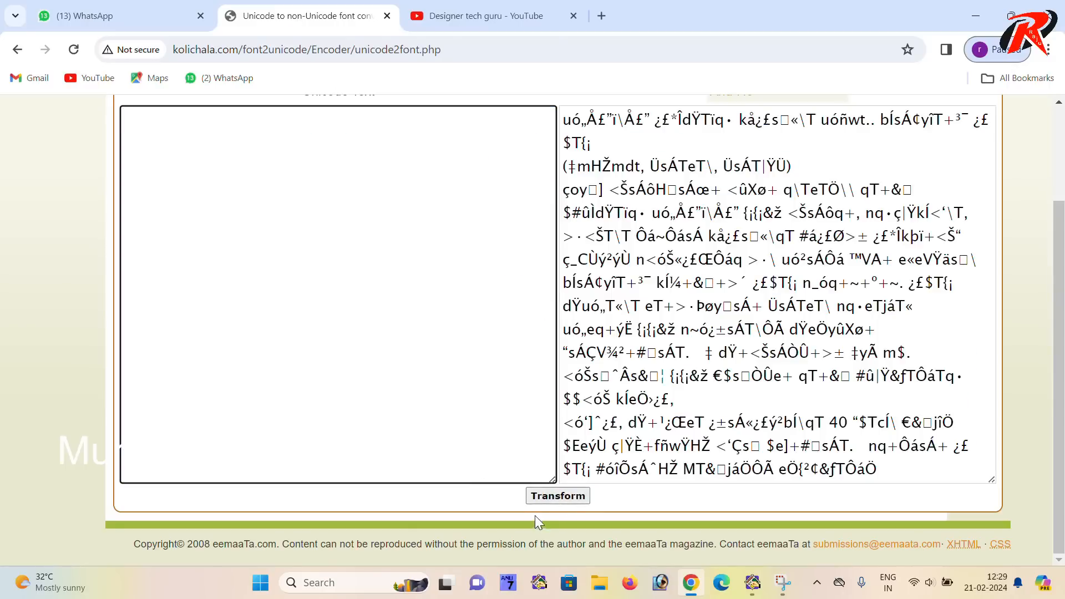
pyautogui.click(569, 494)
pyautogui.click(406, 279)
pyautogui.scroll(1, 388, 288)
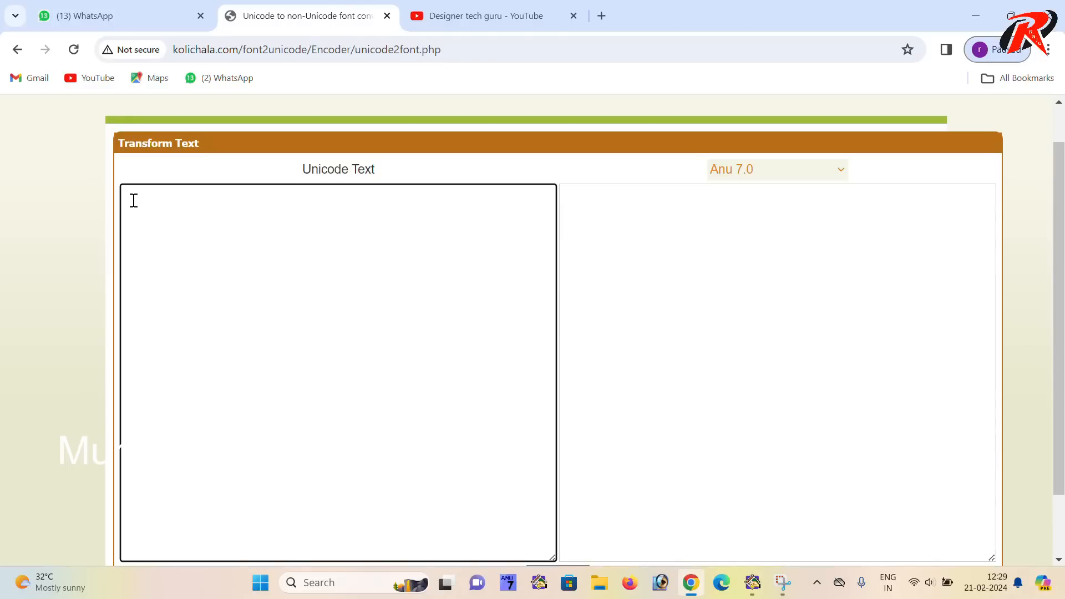
pyautogui.hotkey('ctrl', 'v')
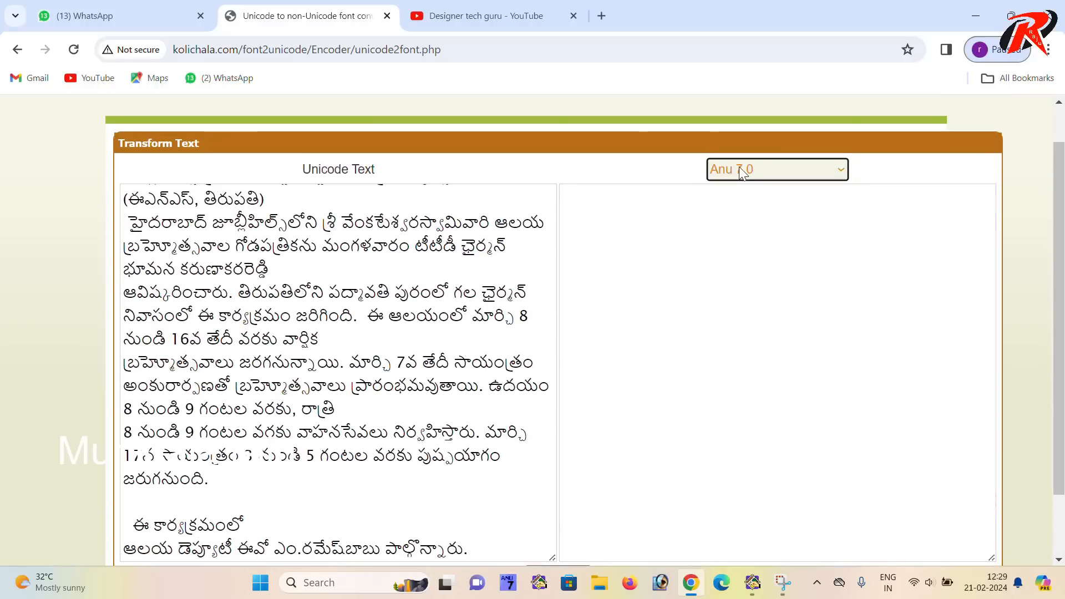
# - Transform the pasted story to the Anu 7.0 font encoding
pyautogui.click(739, 168)
pyautogui.click(743, 222)
pyautogui.scroll(-2, 651, 271)
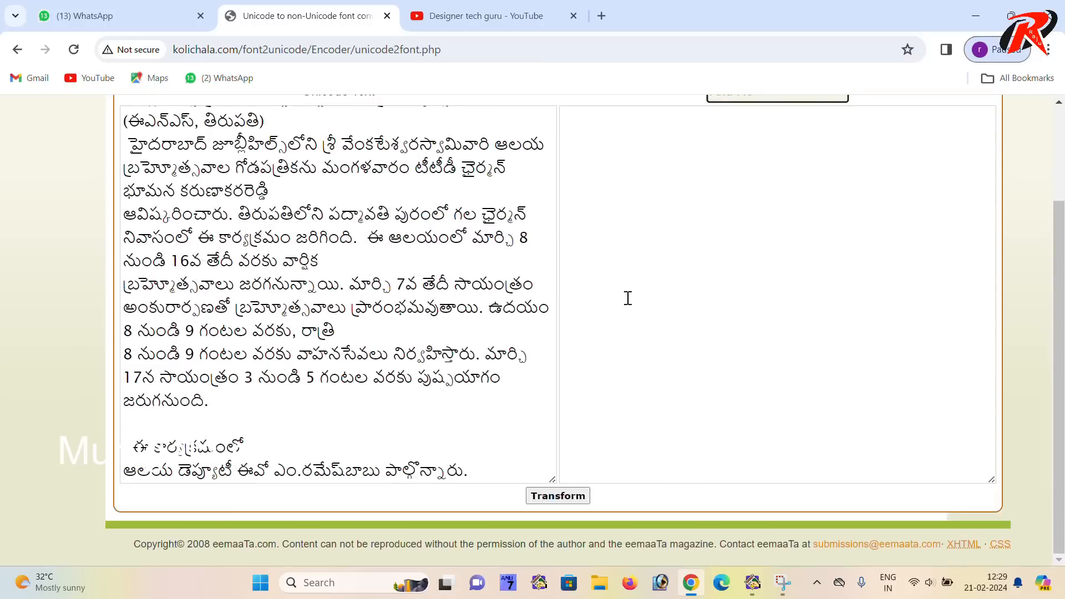
pyautogui.click(558, 496)
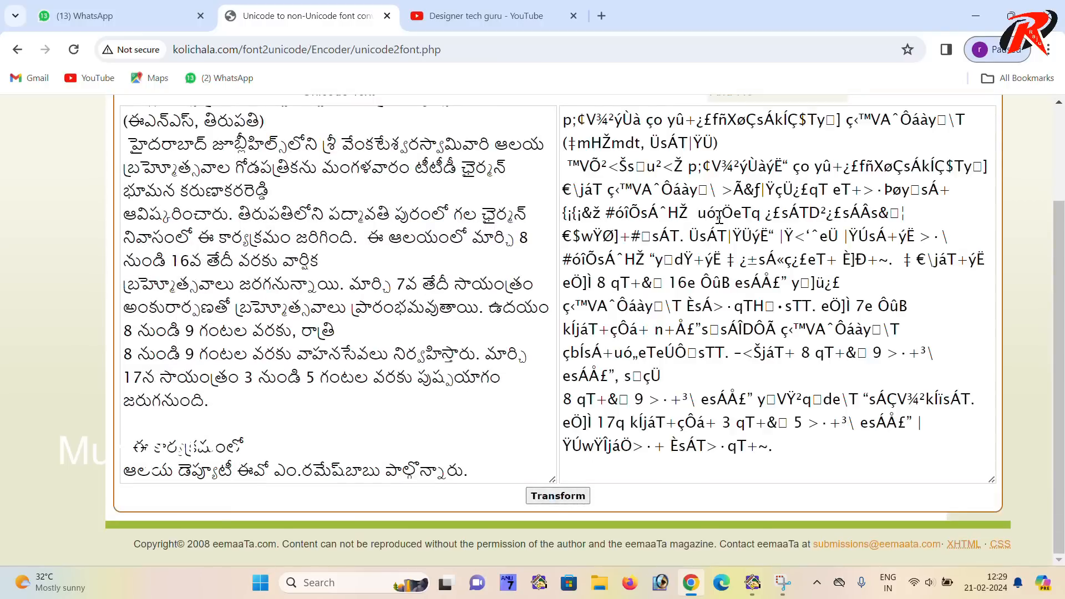
# - Copy the whole converted text, switch to QuarkXPress and paste it into the empty text box beside the page
pyautogui.scroll(1, 739, 256)
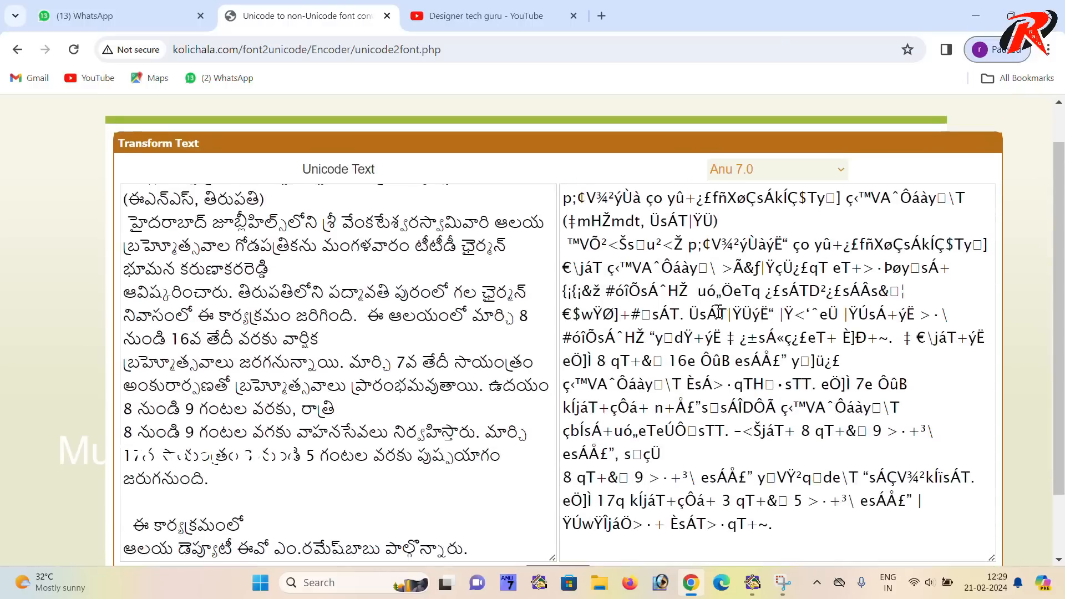
pyautogui.moveTo(796, 535); pyautogui.dragTo(658, 291)
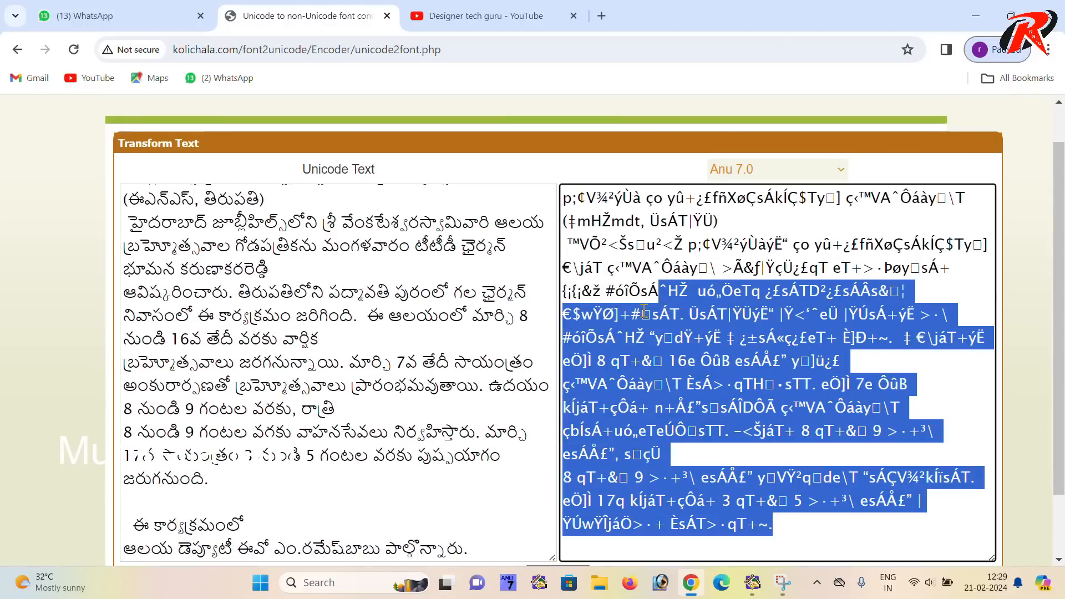
pyautogui.hotkey('ctrl', 'a')
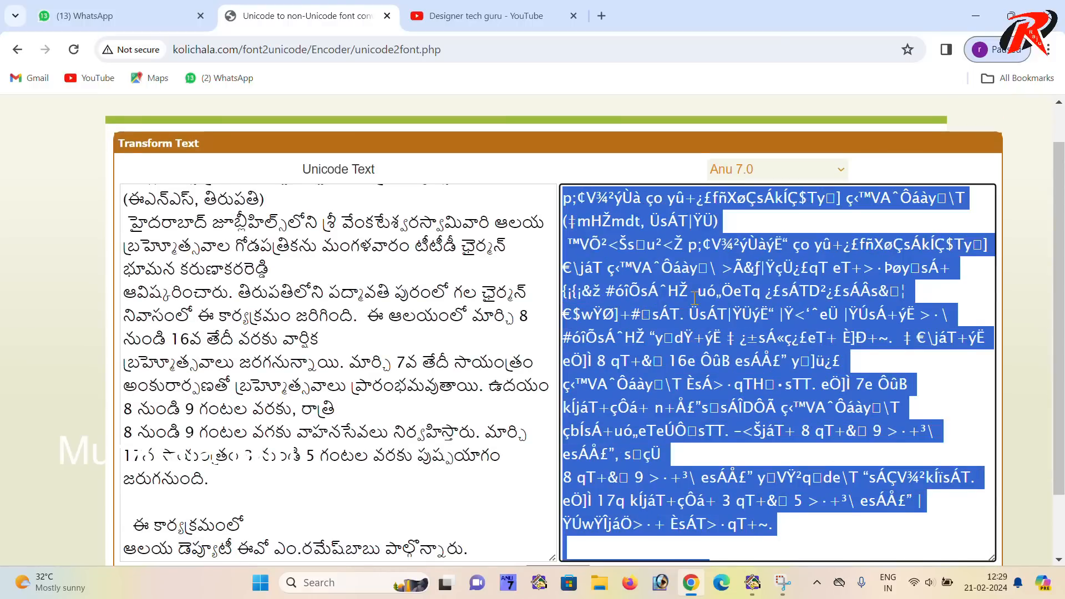
pyautogui.scroll(-2, 700, 300)
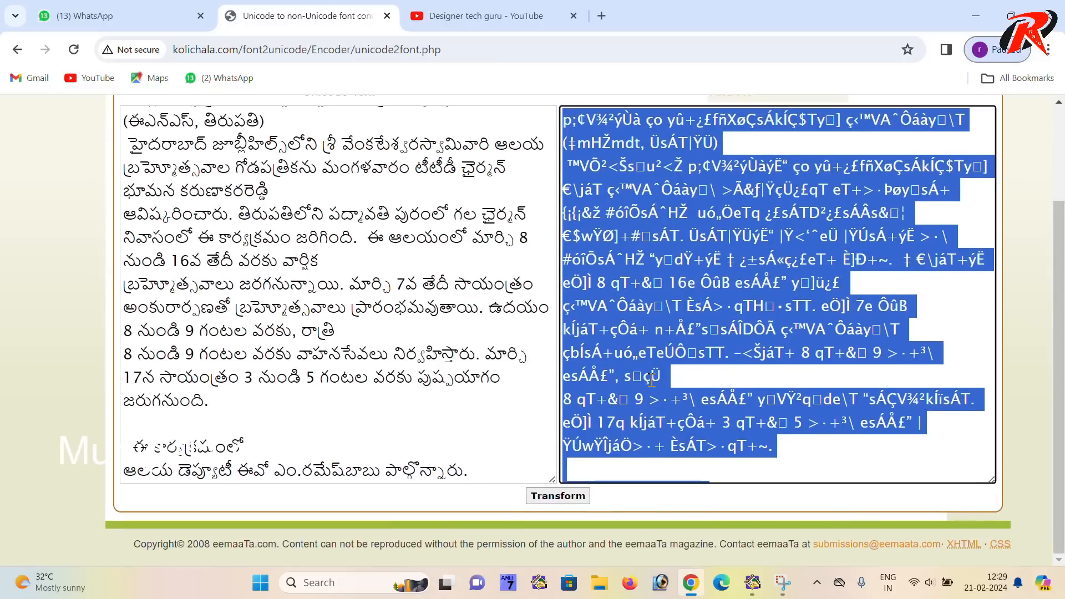
pyautogui.click(752, 582)
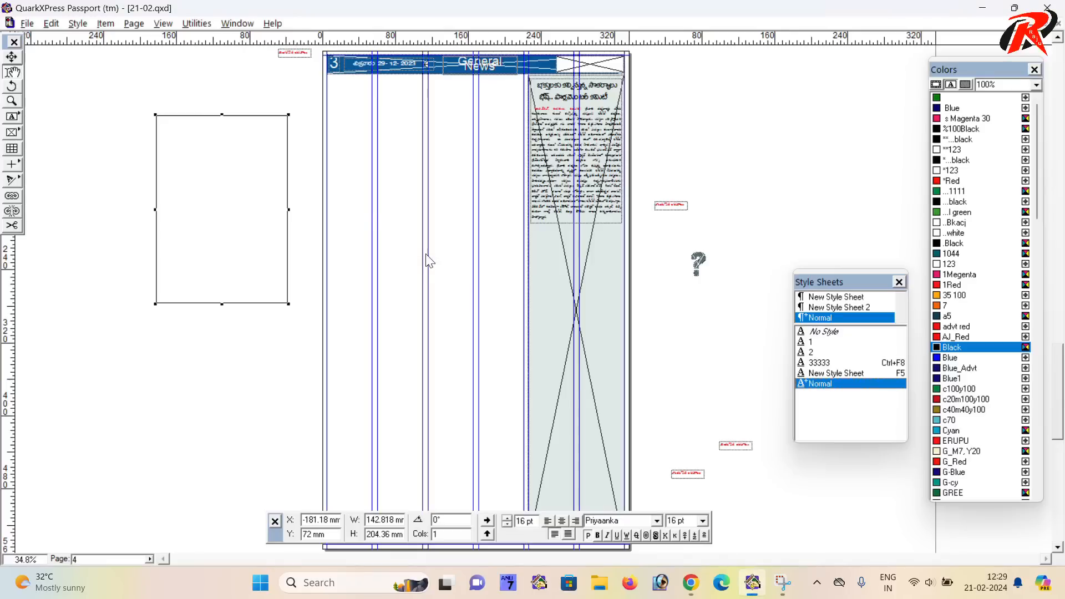
pyautogui.hotkey('ctrl', 'v')
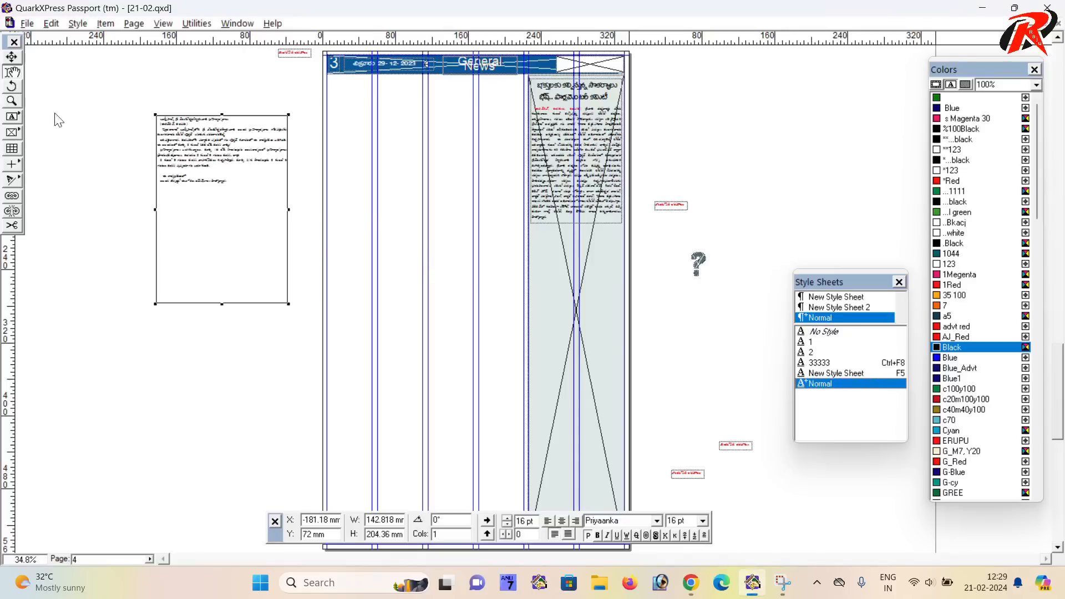
# - Move the pasted temple story's text box lower and slightly closer to the page
pyautogui.click(12, 56)
pyautogui.moveTo(203, 223); pyautogui.dragTo(405, 353)
pyautogui.keyDown('ctrl'); pyautogui.click(228, 250); pyautogui.keyUp('ctrl')
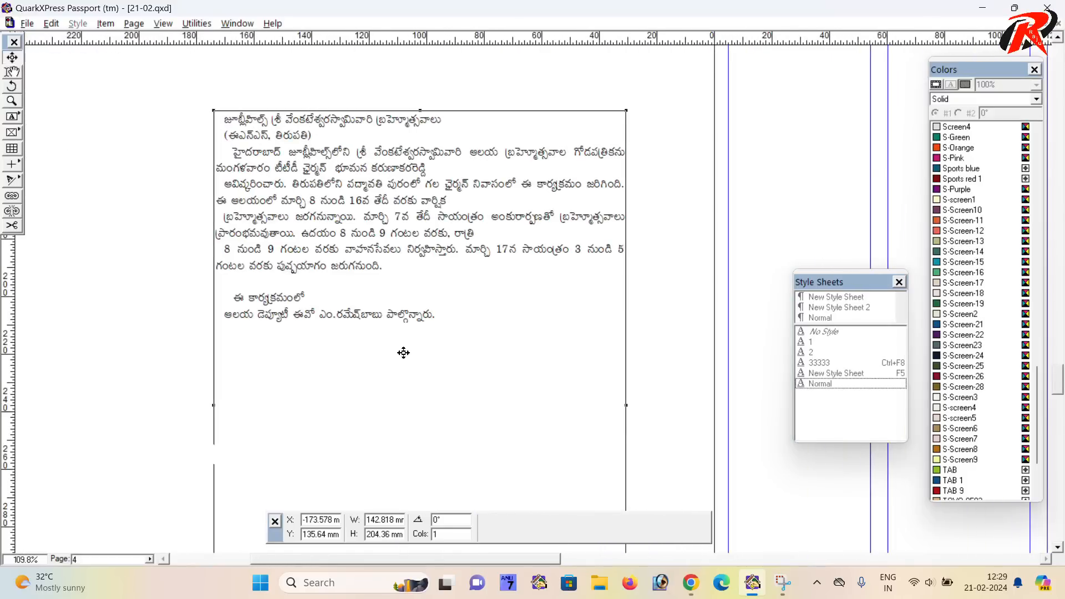
# - Remove the stray line breaks in the temple story so the dateline and body run together as one paragraph below the headline
pyautogui.click(12, 72)
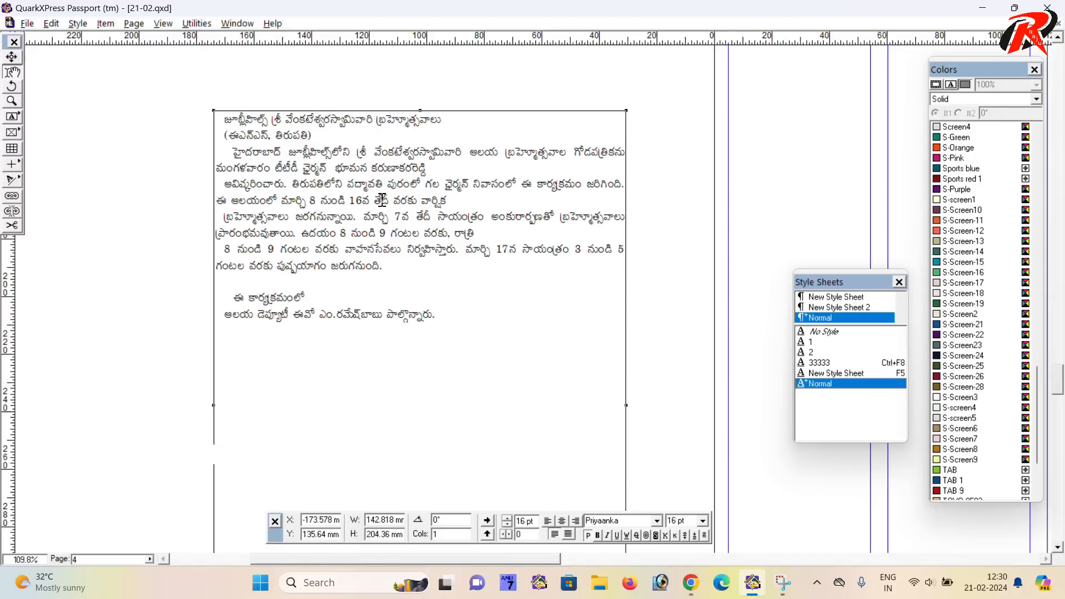
pyautogui.click(436, 164)
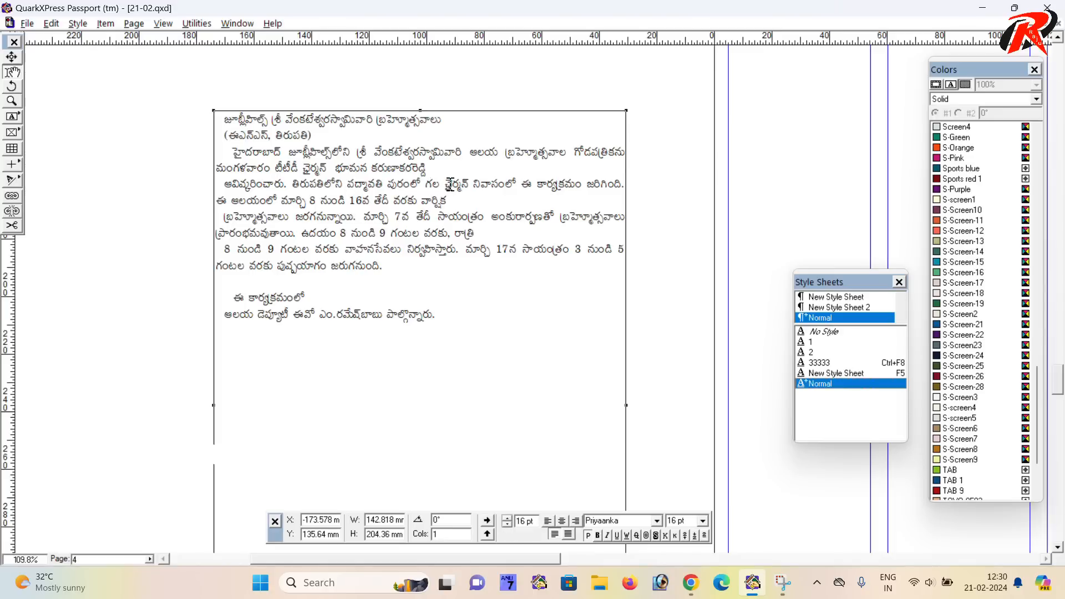
pyautogui.press('BackSpace')
pyautogui.click(349, 202)
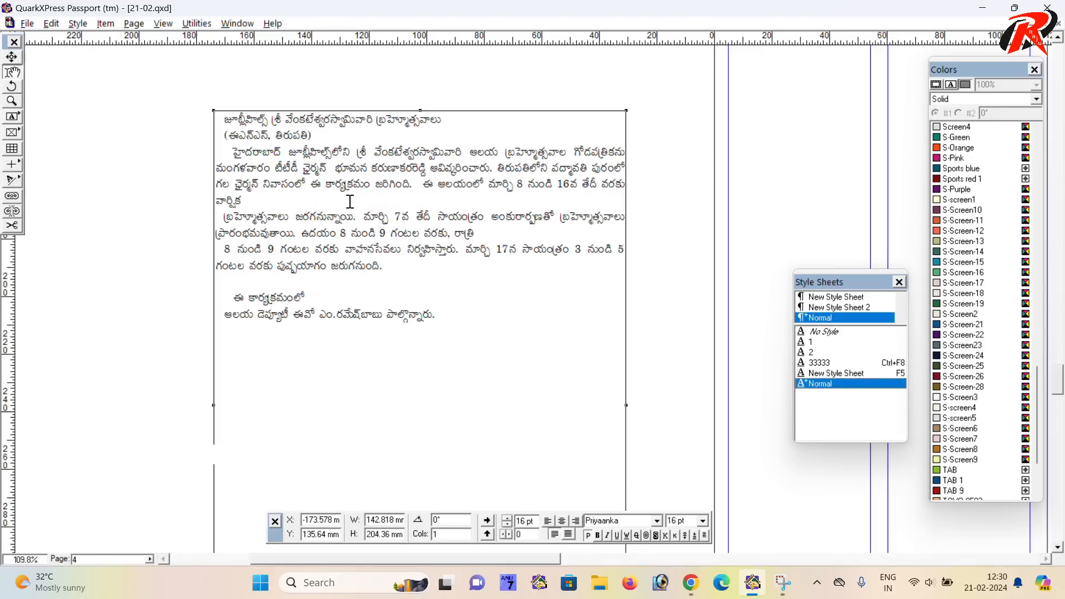
pyautogui.press('Delete')
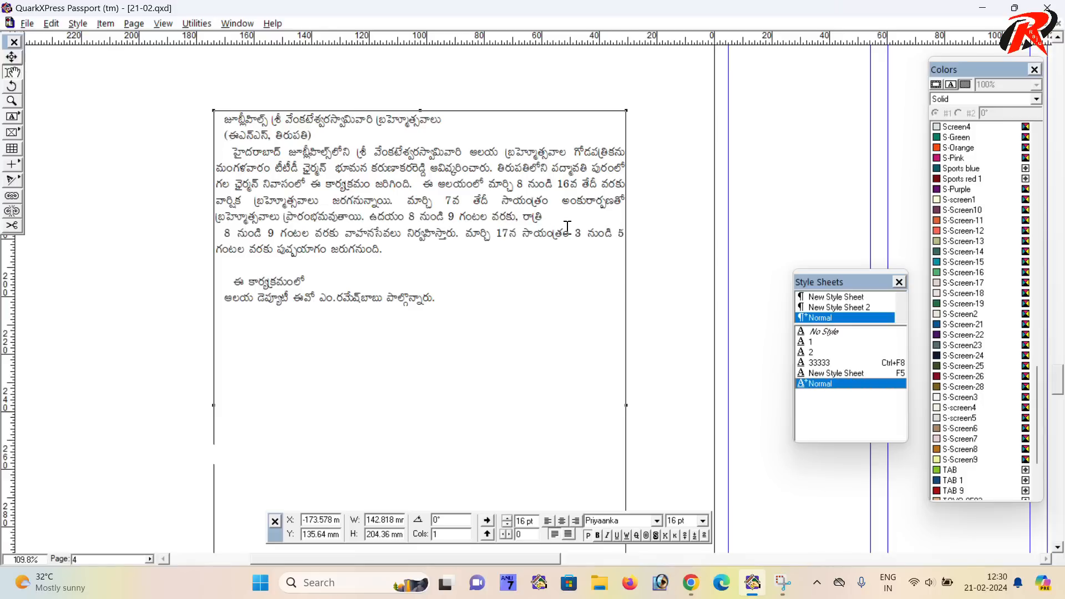
pyautogui.press('Delete')
pyautogui.press('Delete')
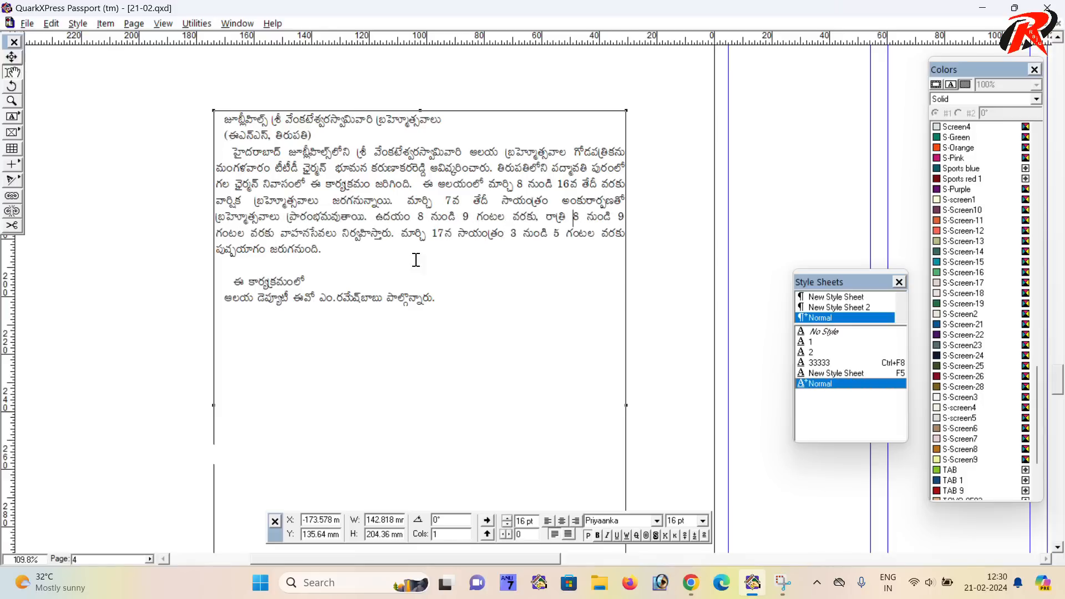
pyautogui.click(349, 250)
pyautogui.press('Delete')
pyautogui.press('Delete')
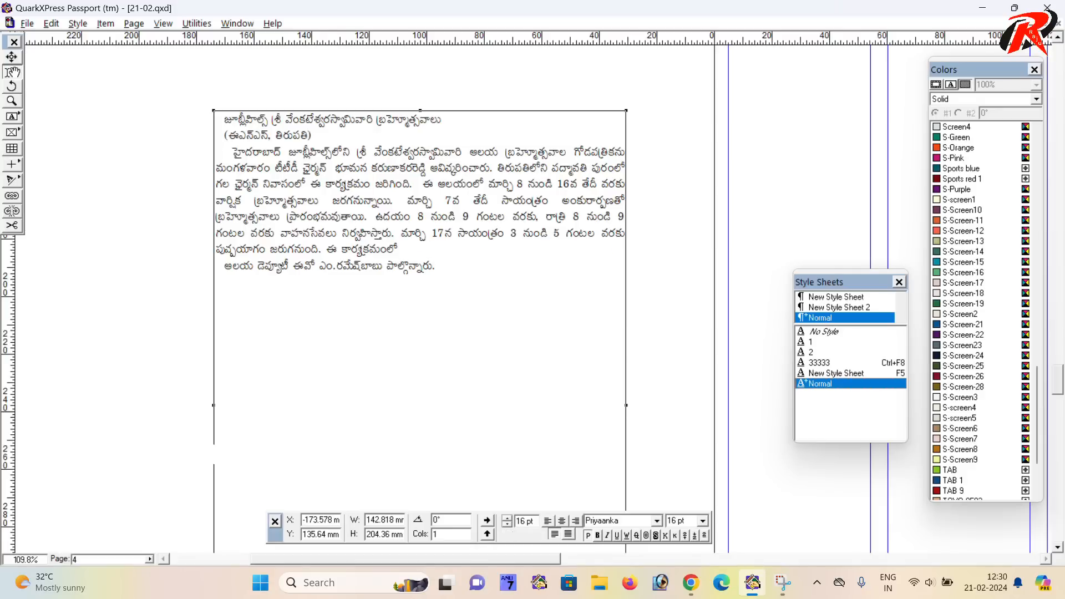
pyautogui.press('Delete')
pyautogui.press('Delete')
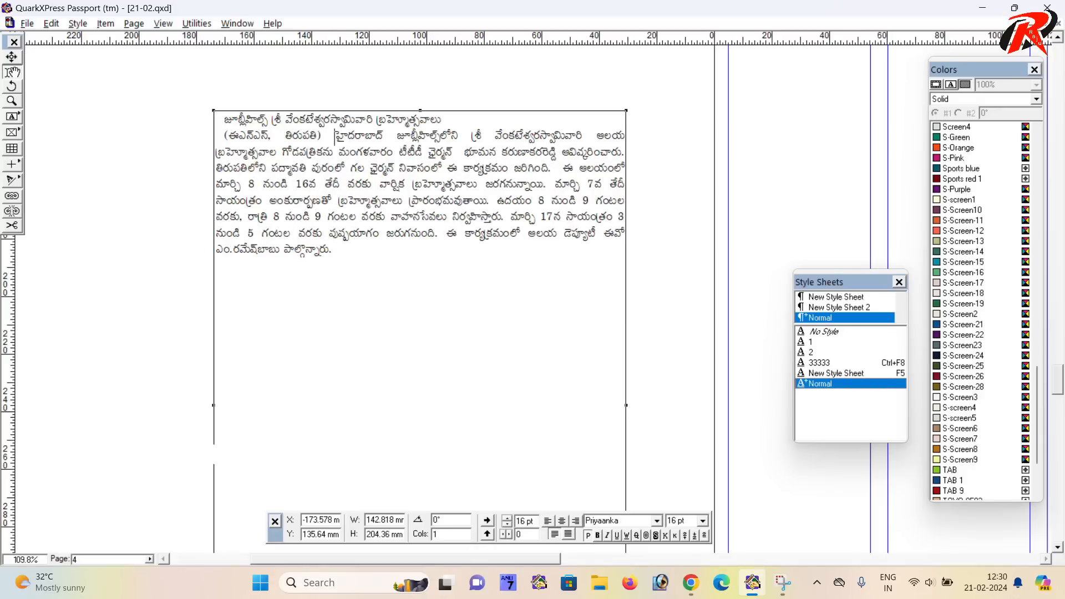
# - Copy the cleaned temple story into a new text box about 99 by 120 mm, drawn below the first story in the tinted column
pyautogui.moveTo(302, 169); pyautogui.dragTo(338, 191)
pyautogui.moveTo(370, 272); pyautogui.dragTo(246, 147)
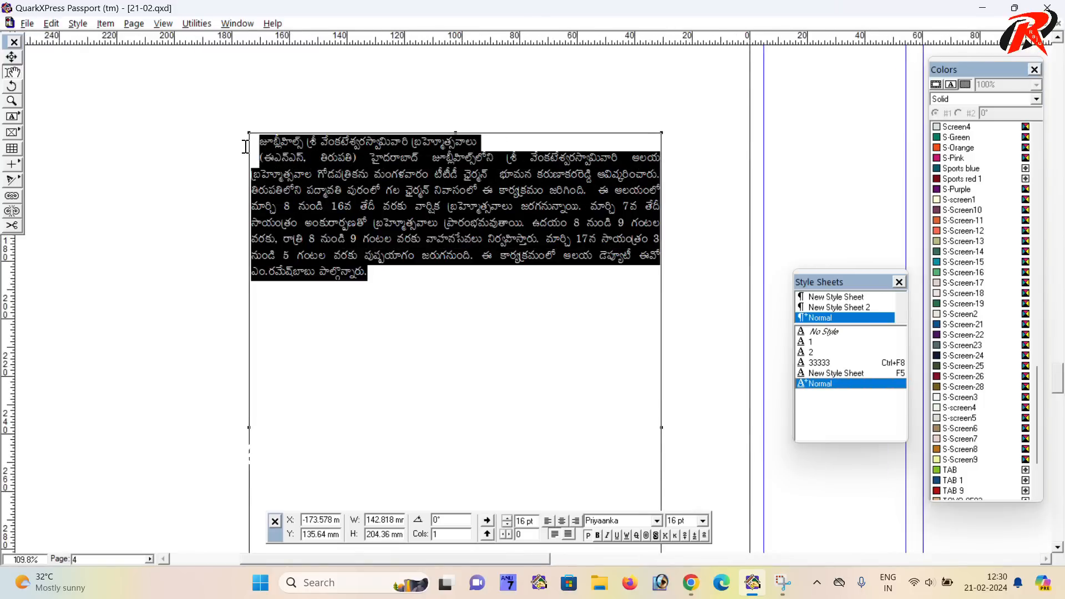
pyautogui.moveTo(607, 223); pyautogui.dragTo(36, 221)
pyautogui.moveTo(483, 272); pyautogui.dragTo(12, 271)
pyautogui.moveTo(399, 374); pyautogui.dragTo(353, 219)
pyautogui.click(13, 118)
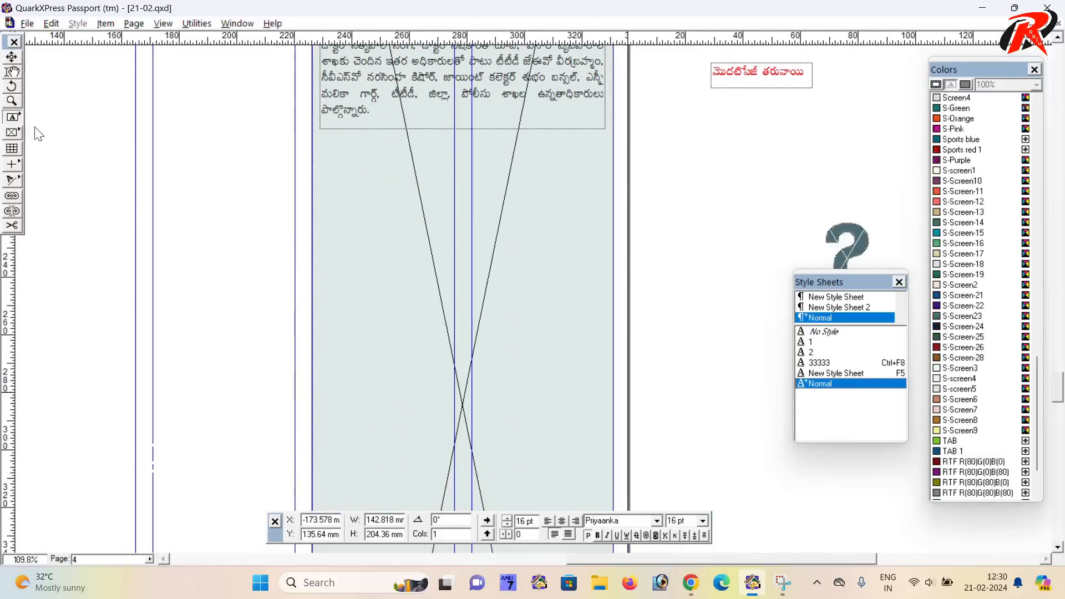
pyautogui.moveTo(323, 137); pyautogui.dragTo(608, 482)
pyautogui.hotkey('ctrl', 'v')
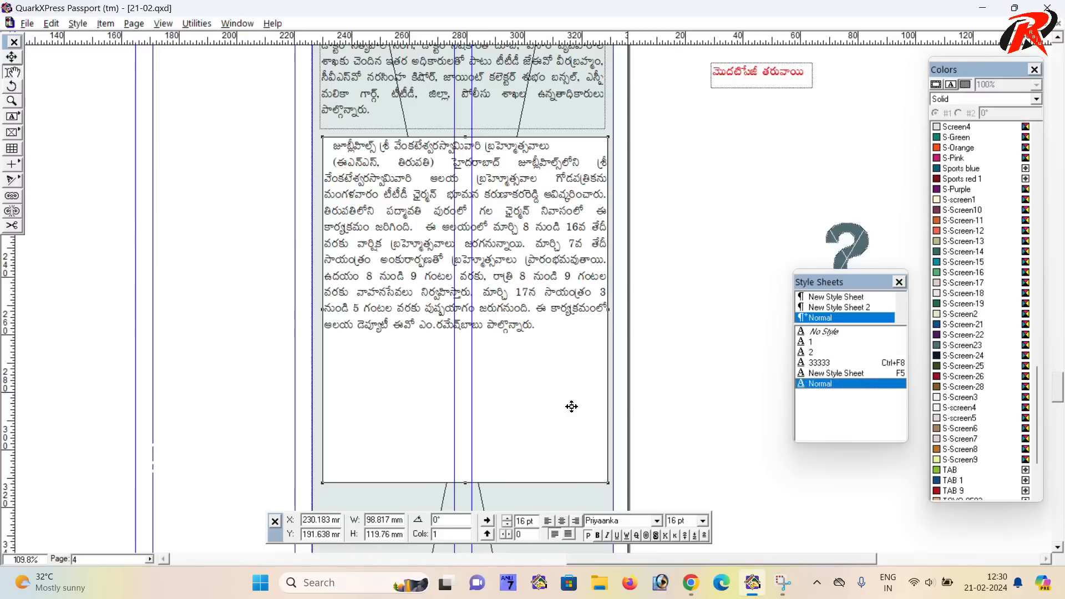
# - Add a blank line below the temple story's headline and break the headline before its last word
pyautogui.click(567, 149)
pyautogui.press('Return')
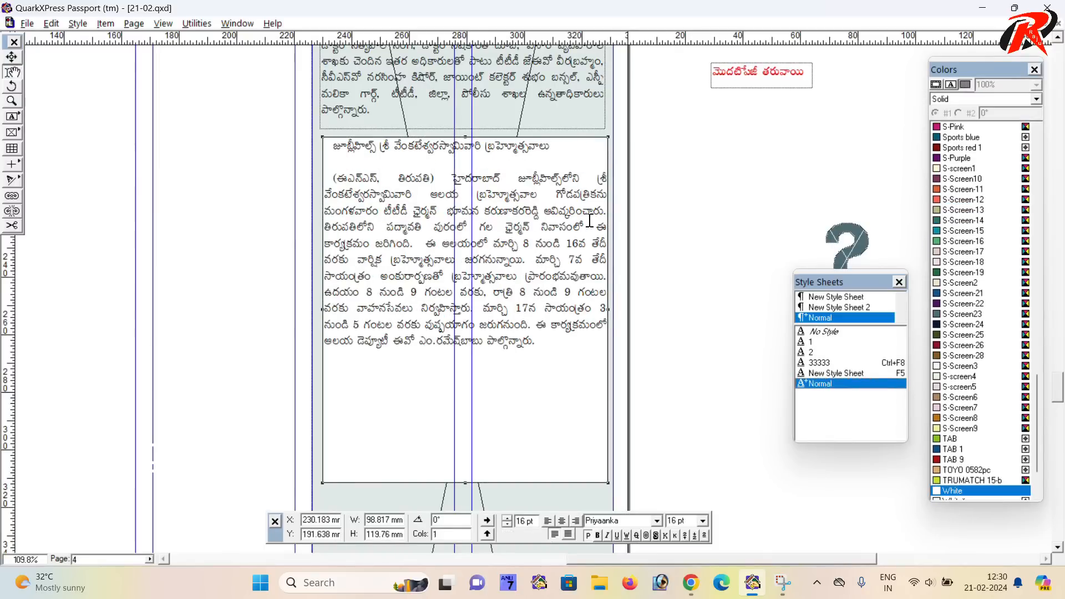
pyautogui.tripleClick(566, 141)
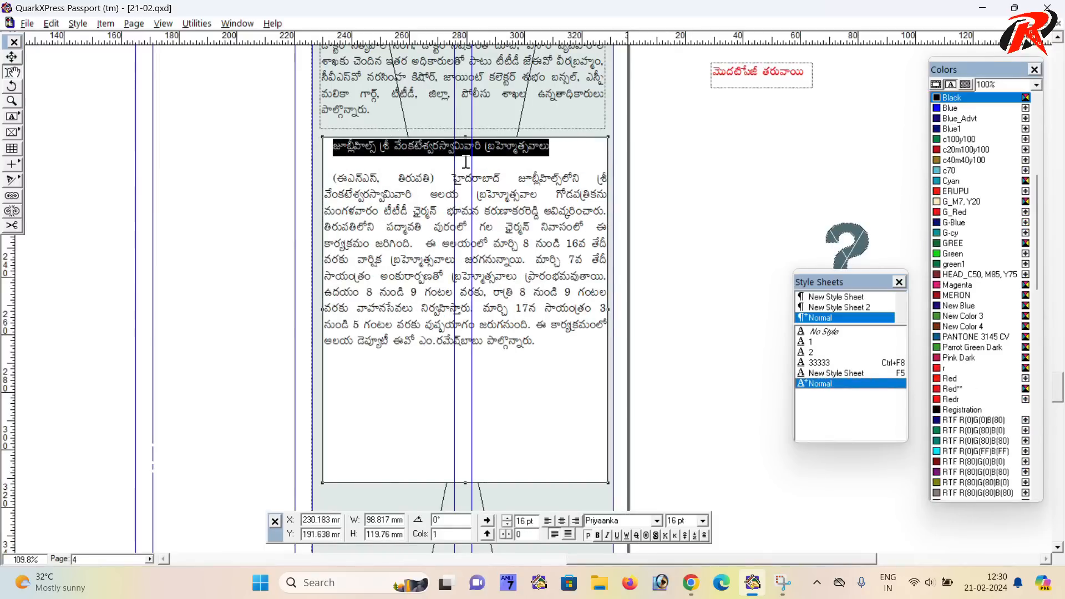
pyautogui.click(480, 147)
pyautogui.press('Return')
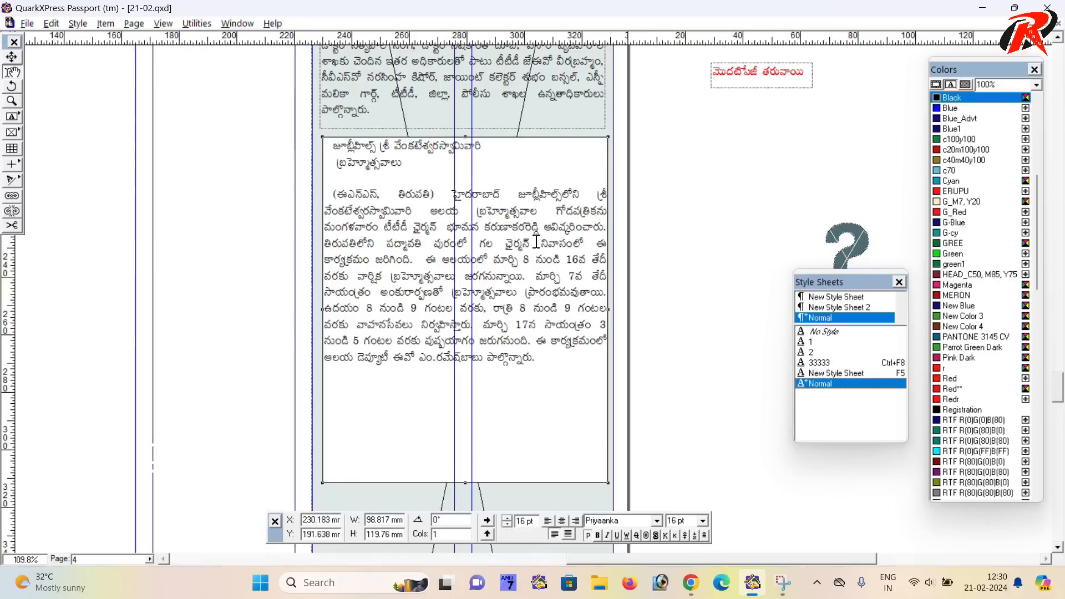
# - Enlarge the temple story's two-line headline to 28 pt and set its font to PriyaankaBold
pyautogui.hotkey('ctrl', 'a')
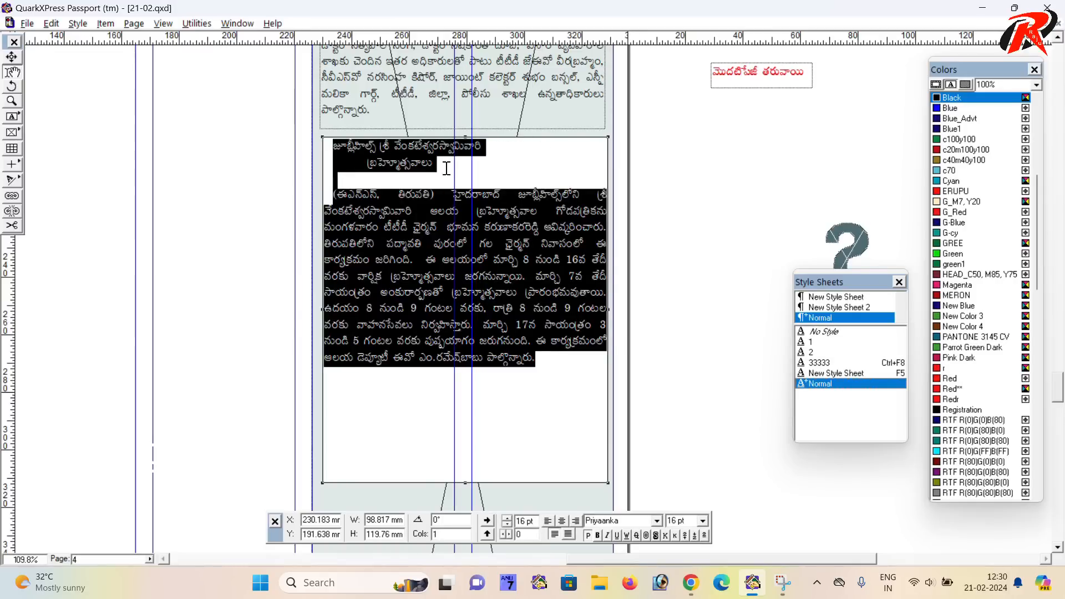
pyautogui.moveTo(446, 168); pyautogui.dragTo(332, 146)
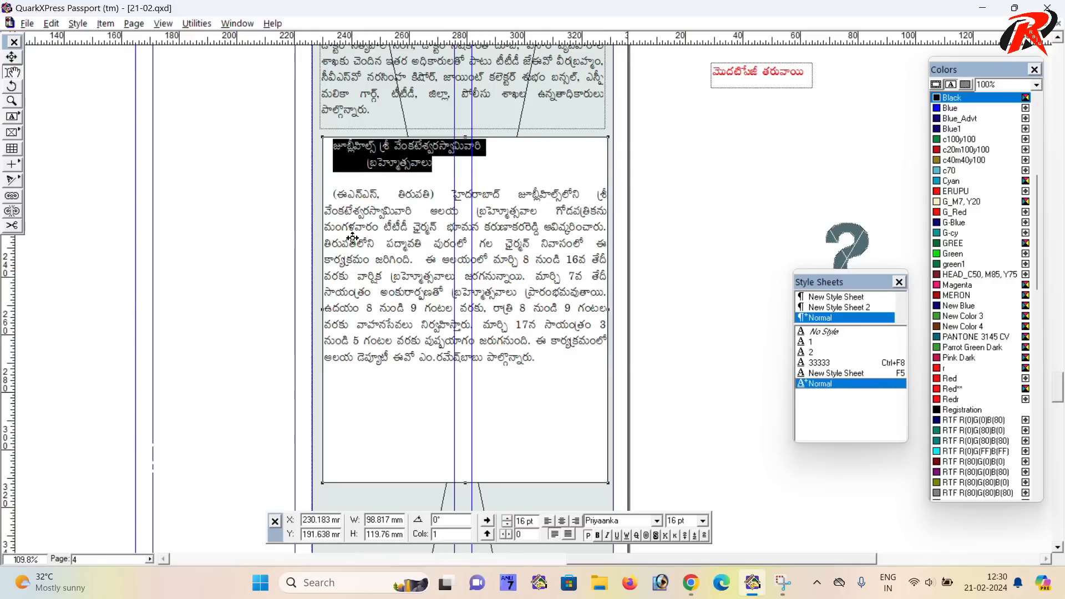
pyautogui.hotkey('ctrl', 'alt', 'shift', '.')
pyautogui.hotkey('ctrl', 'alt', 'shift', '.')
pyautogui.hotkey('ctrl', 'alt', 'shift', '.')
pyautogui.hotkey('ctrl', 'alt', 'shift', '.')
pyautogui.hotkey('ctrl', 'alt', 'shift', '.')
pyautogui.hotkey('ctrl', 'alt', 'shift', '.')
pyautogui.hotkey('ctrl', 'alt', 'shift', '.')
pyautogui.hotkey('ctrl', 'alt', 'shift', '.')
pyautogui.hotkey('ctrl', 'alt', 'shift', '.')
pyautogui.hotkey('ctrl', 'alt', 'shift', '.')
pyautogui.hotkey('ctrl', 'alt', 'shift', '.')
pyautogui.hotkey('ctrl', 'alt', 'shift', '.')
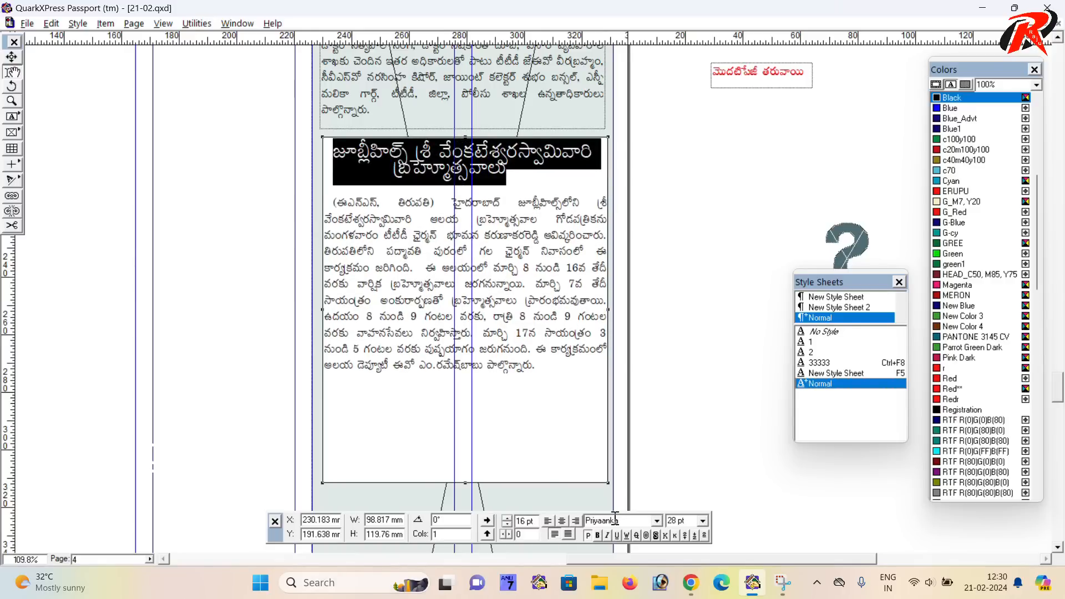
pyautogui.click(657, 521)
pyautogui.click(573, 437)
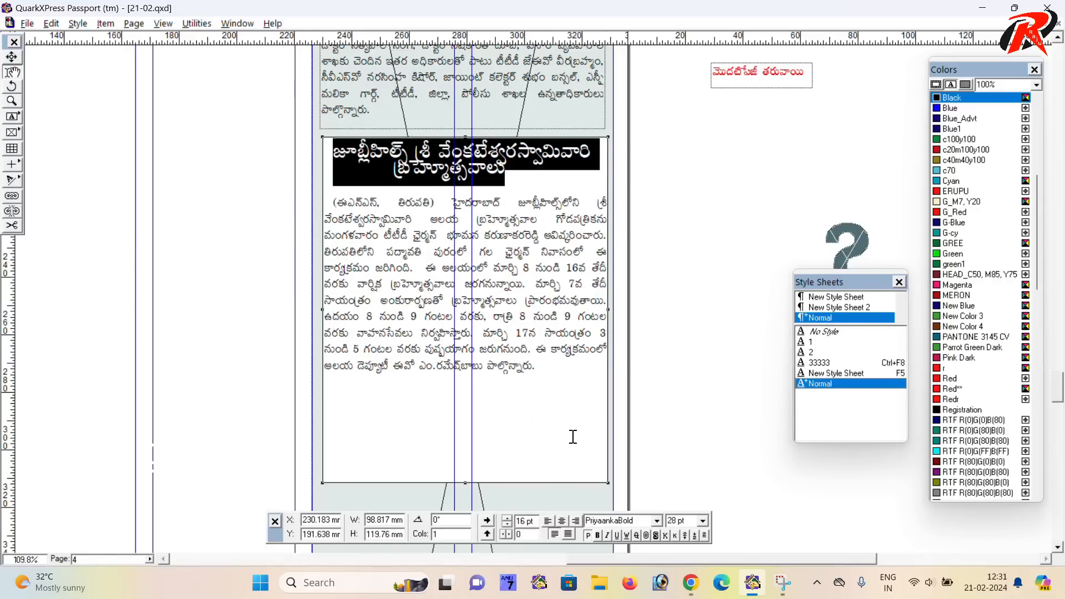
# - Set the leading of the temple story's headline to 30 pt
pyautogui.moveTo(534, 522); pyautogui.dragTo(493, 516)
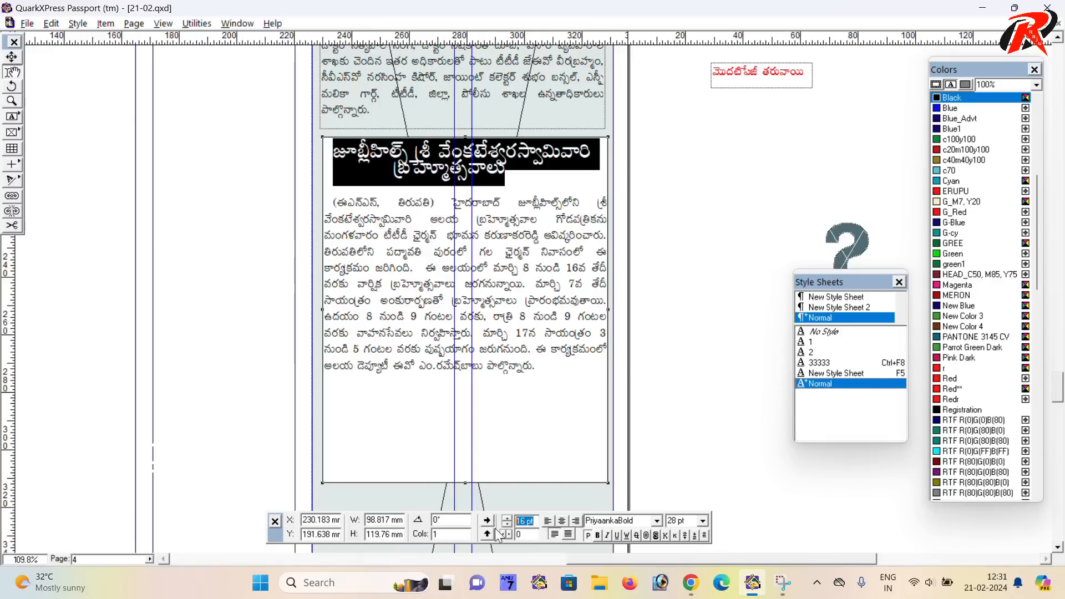
pyautogui.write('30')
pyautogui.press('Return')
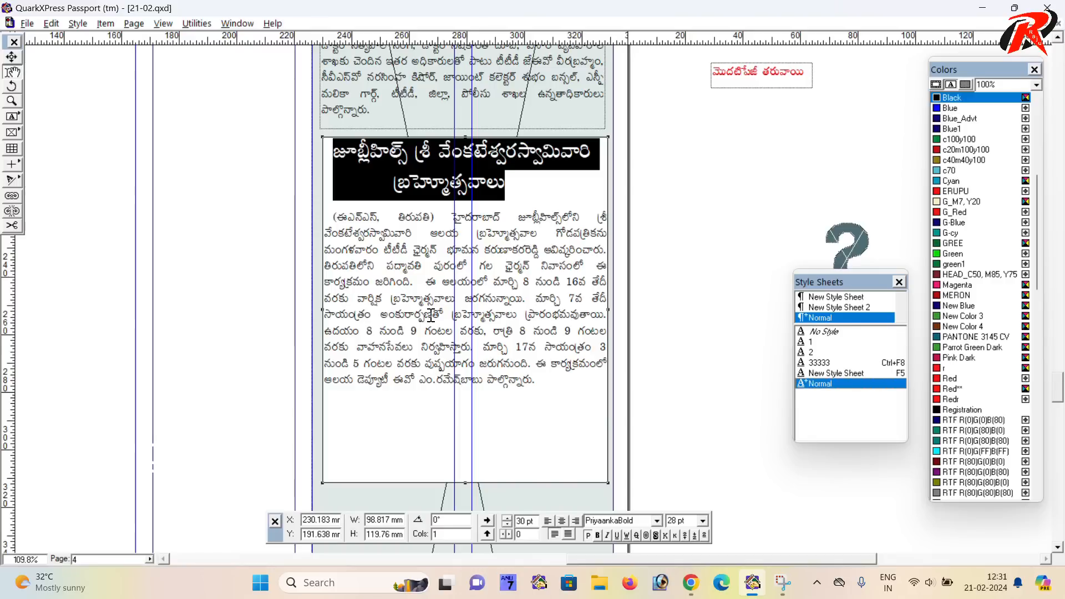
pyautogui.click(476, 277)
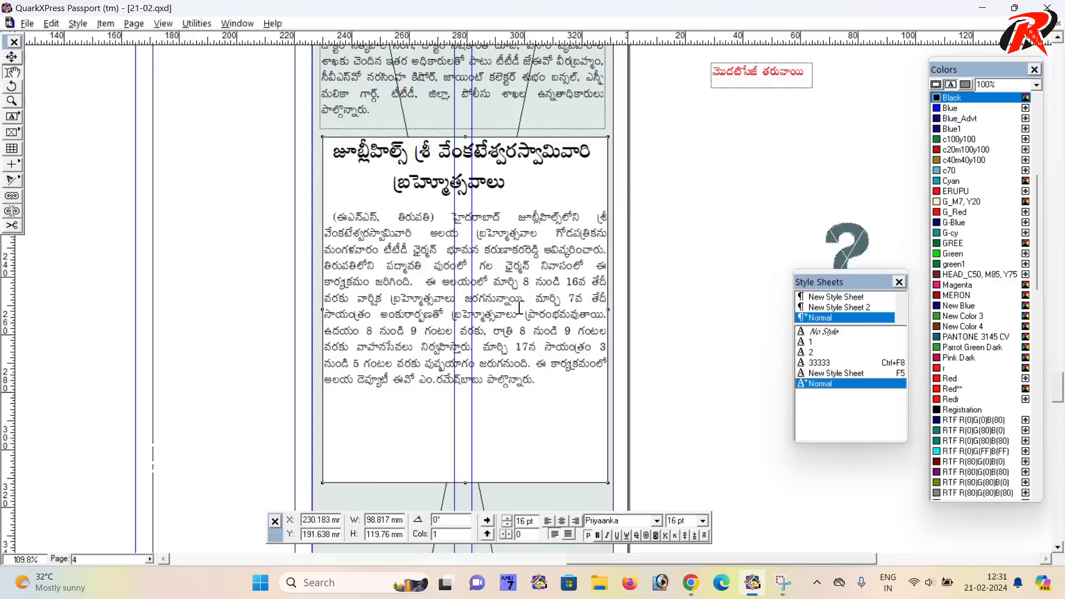
# - Colour the bracketed Tirupati dateline of the temple story with Redr
pyautogui.scroll(-1, 530, 308)
pyautogui.moveTo(438, 211); pyautogui.dragTo(293, 204)
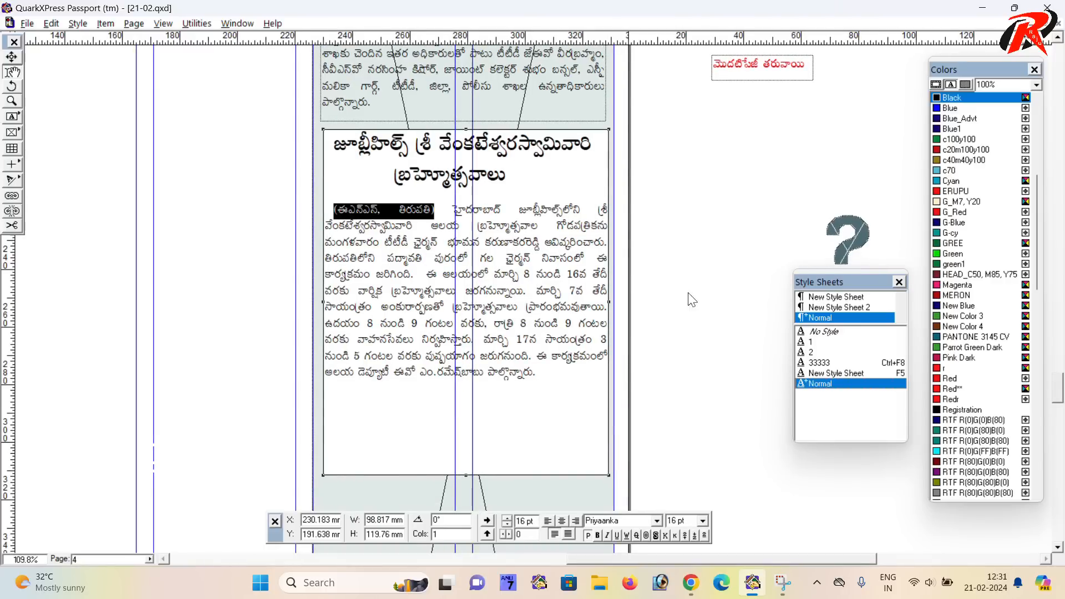
pyautogui.click(984, 399)
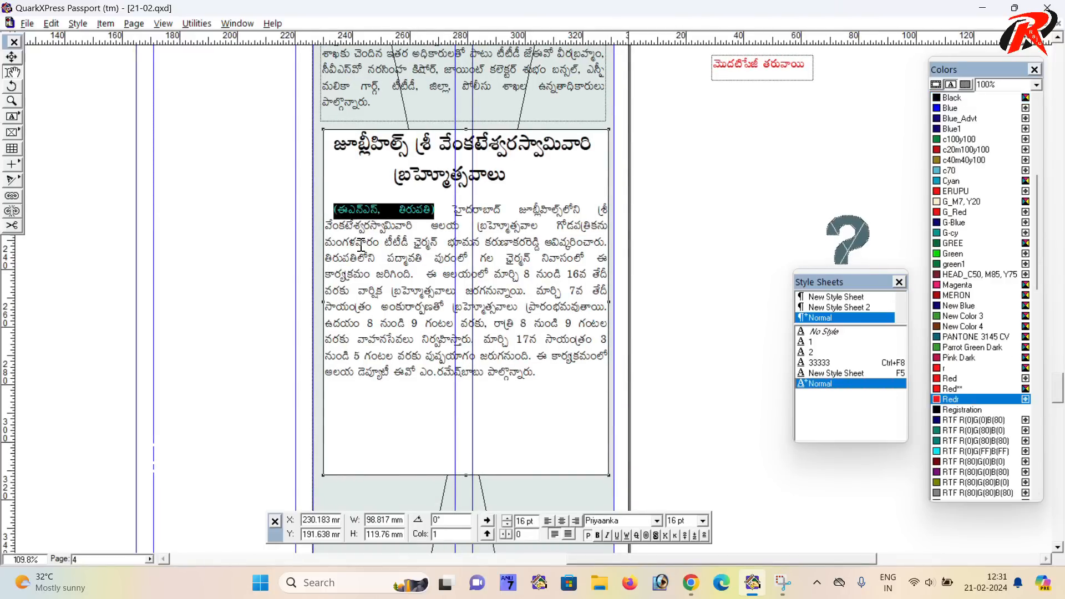
pyautogui.click(473, 220)
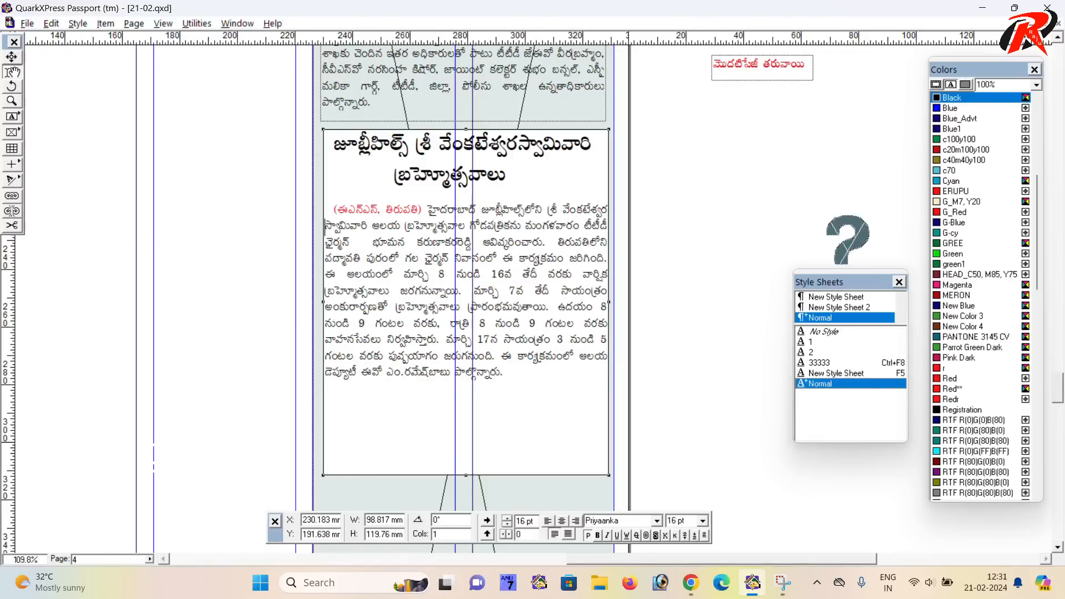
# - Shorten the temple story's text box to about 90 mm high and set its background colour to None
pyautogui.click(12, 57)
pyautogui.moveTo(465, 476); pyautogui.dragTo(466, 390)
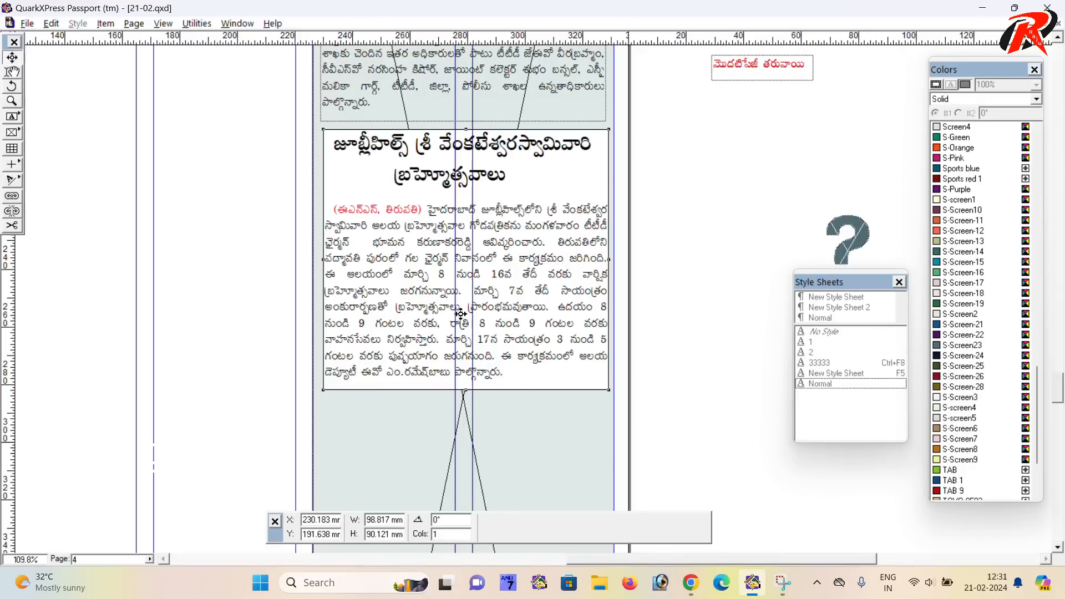
pyautogui.scroll(-3, 461, 314)
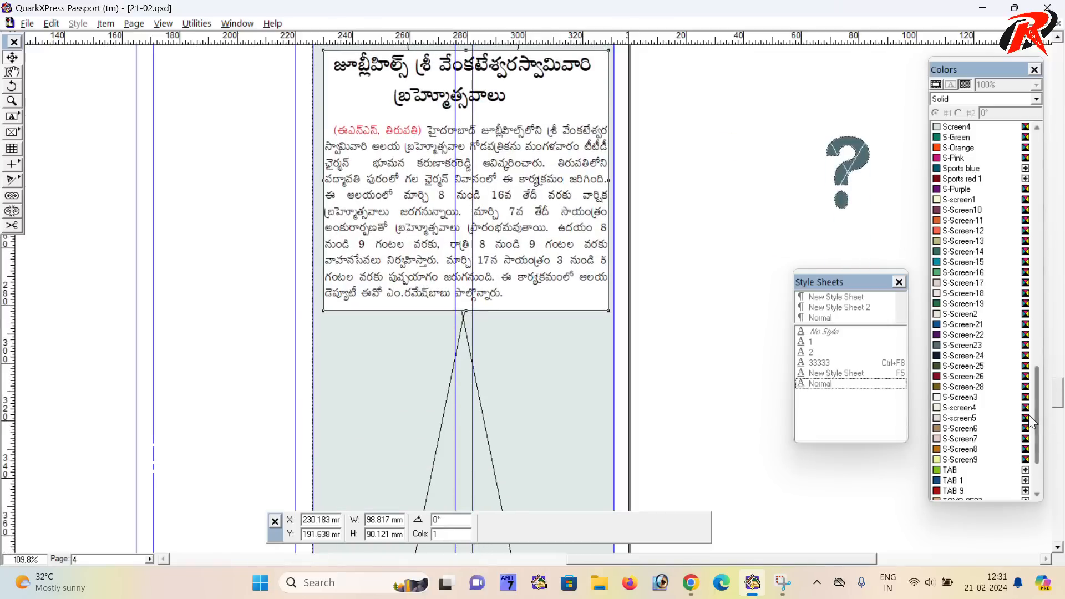
pyautogui.moveTo(1037, 417); pyautogui.dragTo(1028, 165)
pyautogui.click(961, 129)
# - Delete all the text from the working text box on the pasteboard beside the page
pyautogui.scroll(3, 398, 226)
pyautogui.moveTo(300, 313); pyautogui.dragTo(1021, 327)
pyautogui.moveTo(105, 183); pyautogui.dragTo(526, 279)
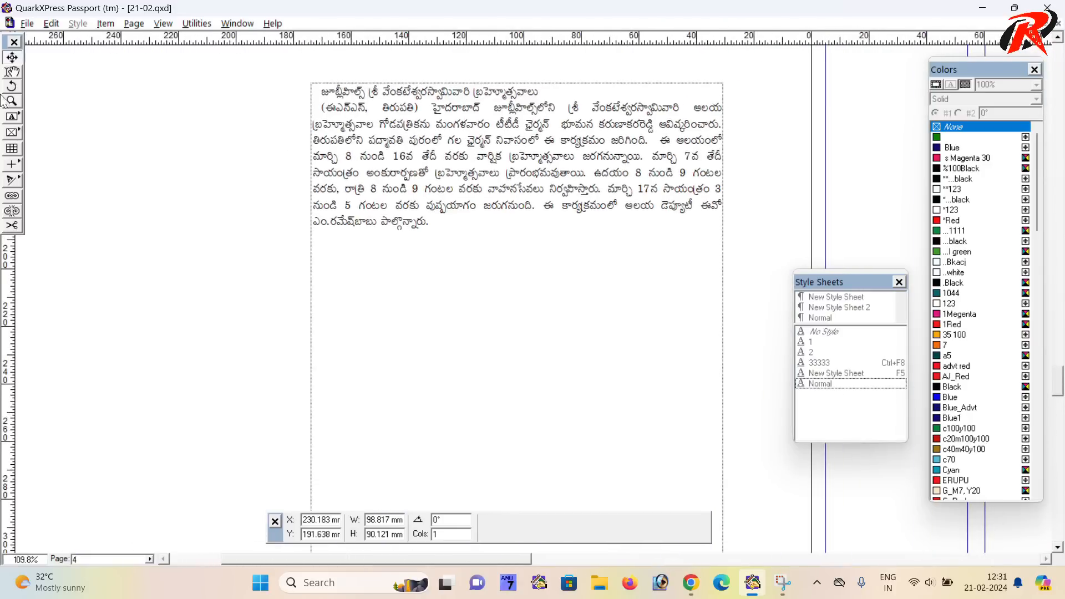
pyautogui.click(472, 183)
pyautogui.hotkey('ctrl', 'a')
pyautogui.press('Delete')
pyautogui.rightClick(440, 160)
pyautogui.click(469, 167)
pyautogui.scroll(-2, 361, 223)
pyautogui.scroll(4, 382, 240)
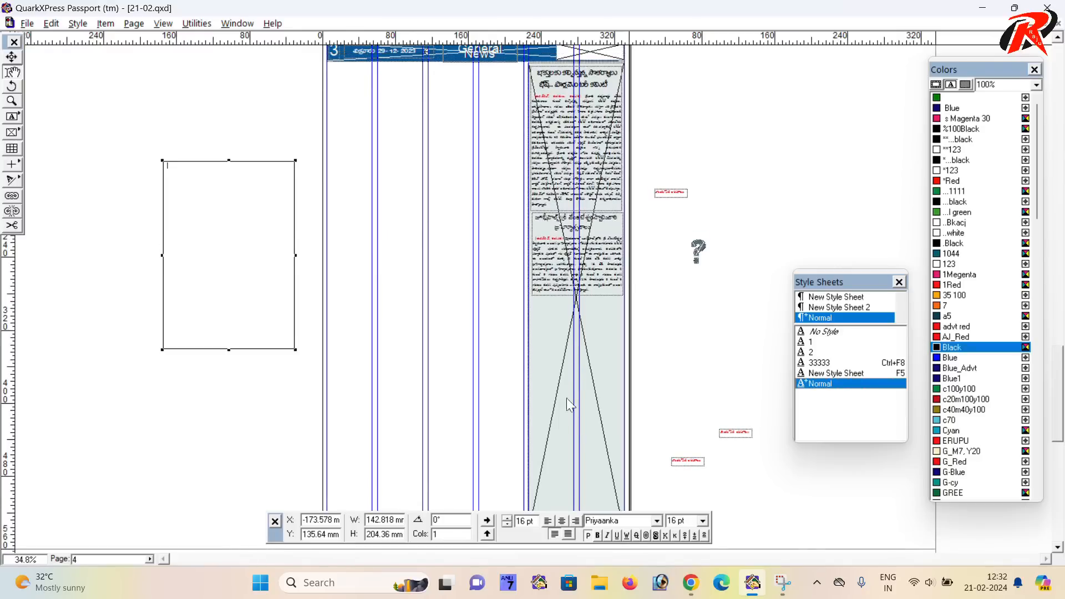
pyautogui.scroll(-1, 558, 250)
pyautogui.scroll(2, 555, 243)
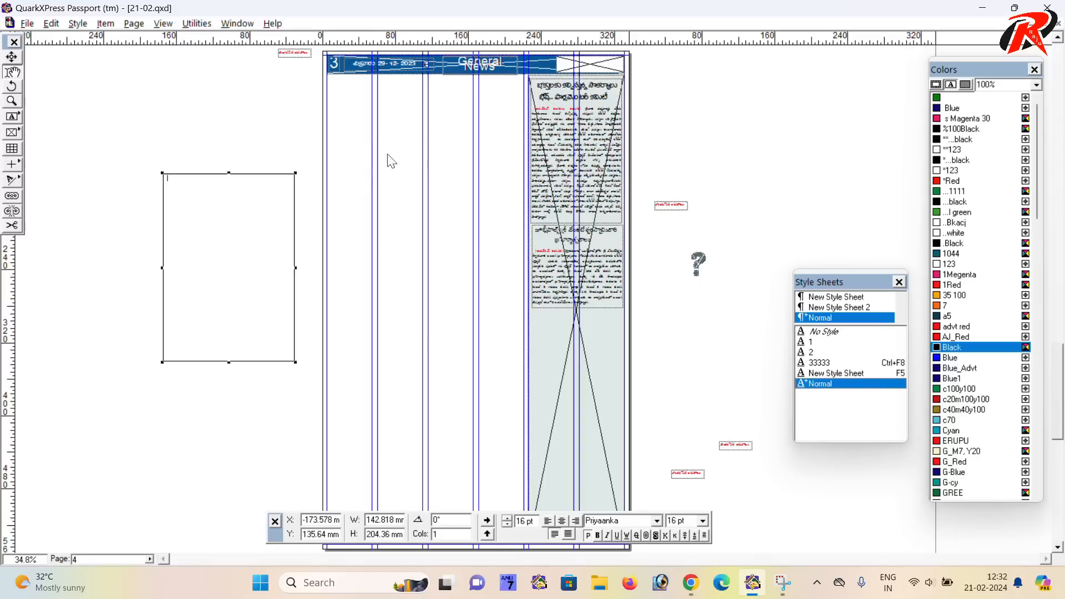
pyautogui.click(12, 116)
pyautogui.moveTo(330, 93); pyautogui.dragTo(403, 163)
pyautogui.moveTo(514, 179); pyautogui.dragTo(514, 178)
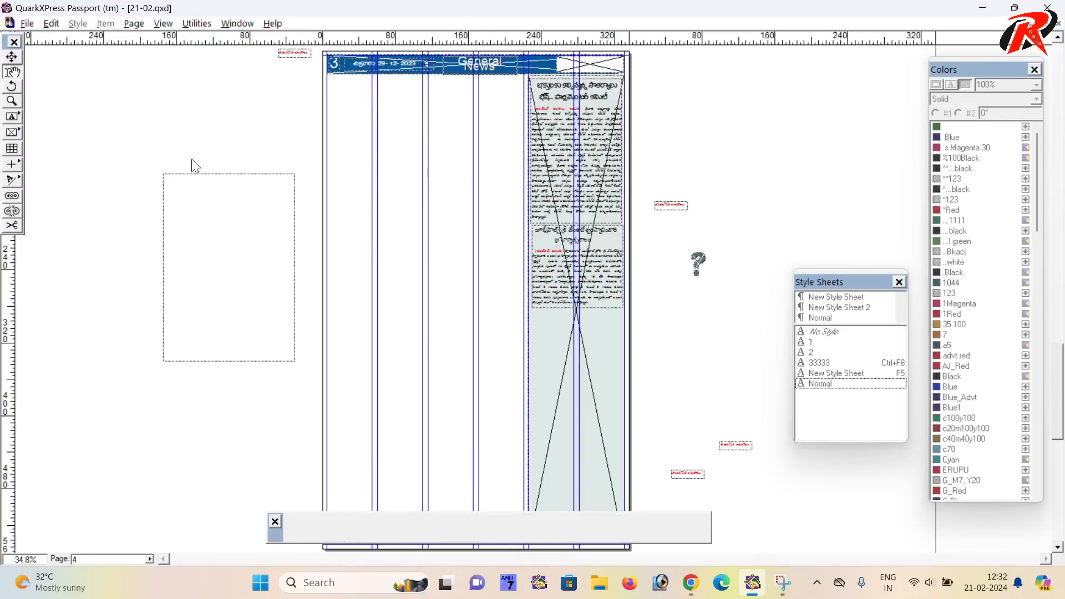
pyautogui.scroll(-1, 688, 418)
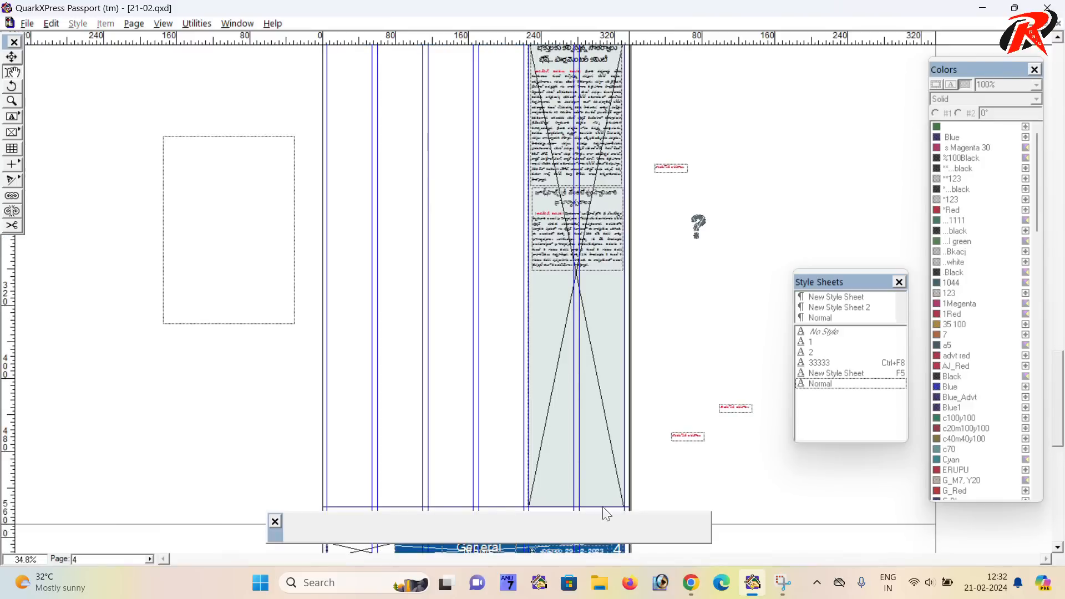
# - Switch to WhatsApp Web in Chrome and copy the Anakapalli Kalyanamasthu and Shaadi Tohfa story from the open chat
pyautogui.click(690, 583)
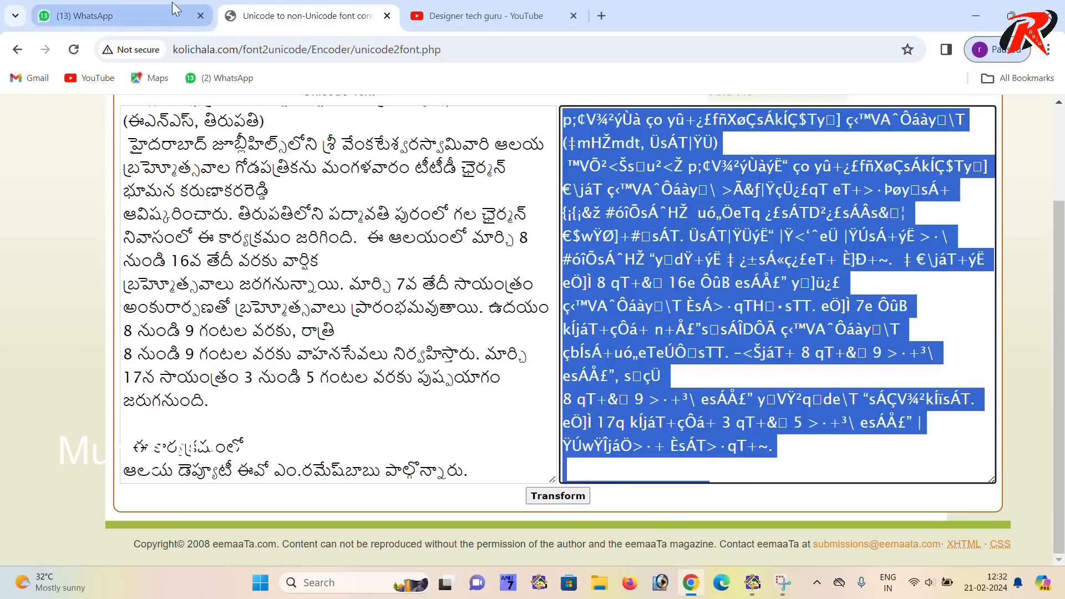
pyautogui.click(84, 16)
pyautogui.scroll(10, 477, 256)
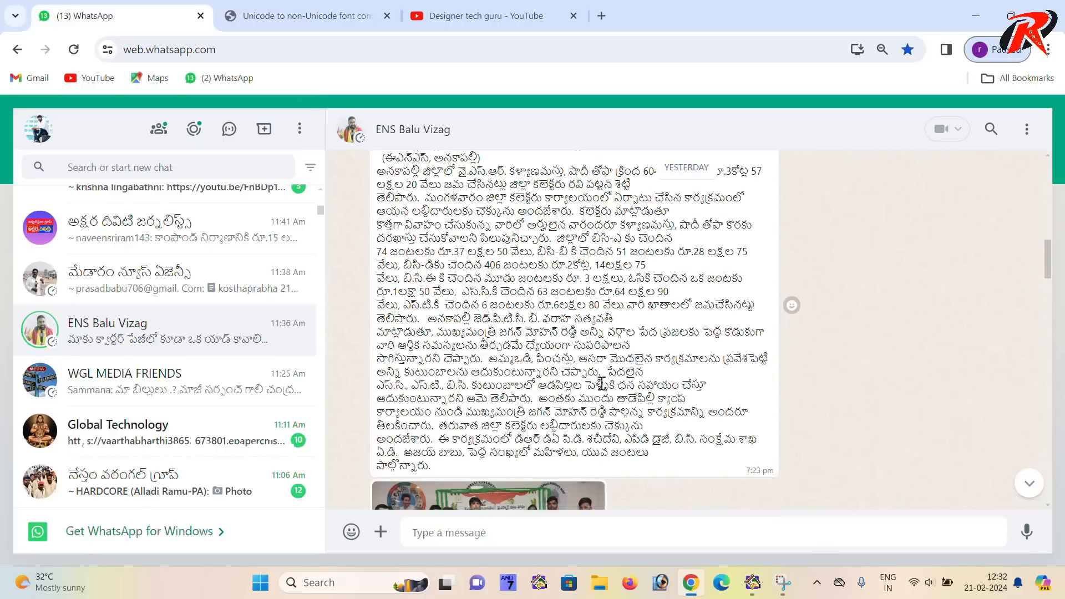
pyautogui.moveTo(530, 468); pyautogui.dragTo(363, 339)
# - Replace the font converter's old input with the Anakapalli story and transform it, selecting the whole converted text
pyautogui.click(299, 9)
pyautogui.hotkey('ctrl', 'a')
pyautogui.press('BackSpace')
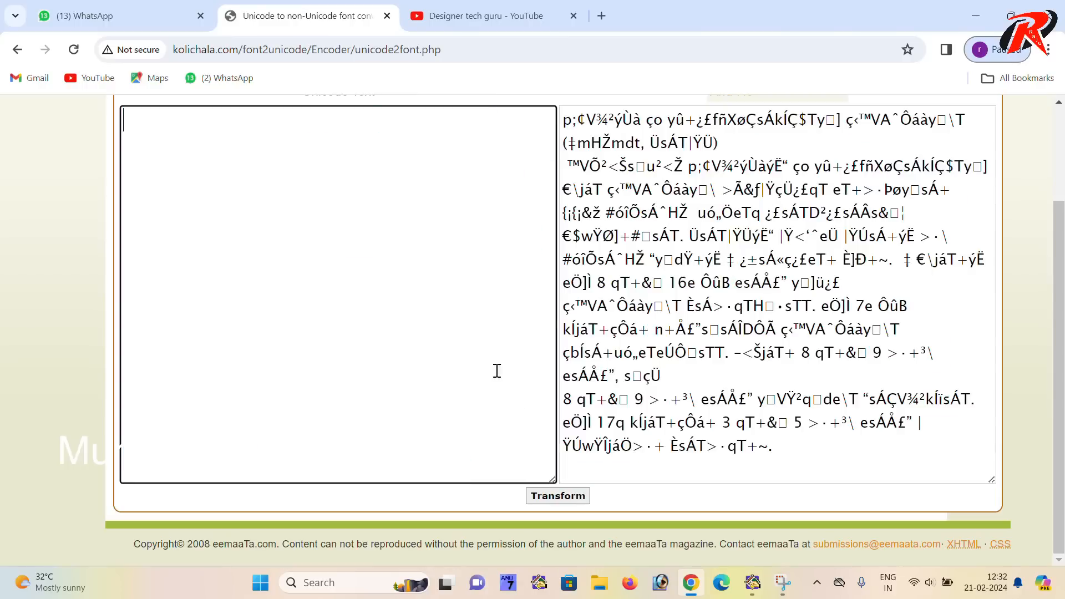
pyautogui.click(558, 496)
pyautogui.click(522, 401)
pyautogui.hotkey('ctrl', 'v')
pyautogui.click(621, 435)
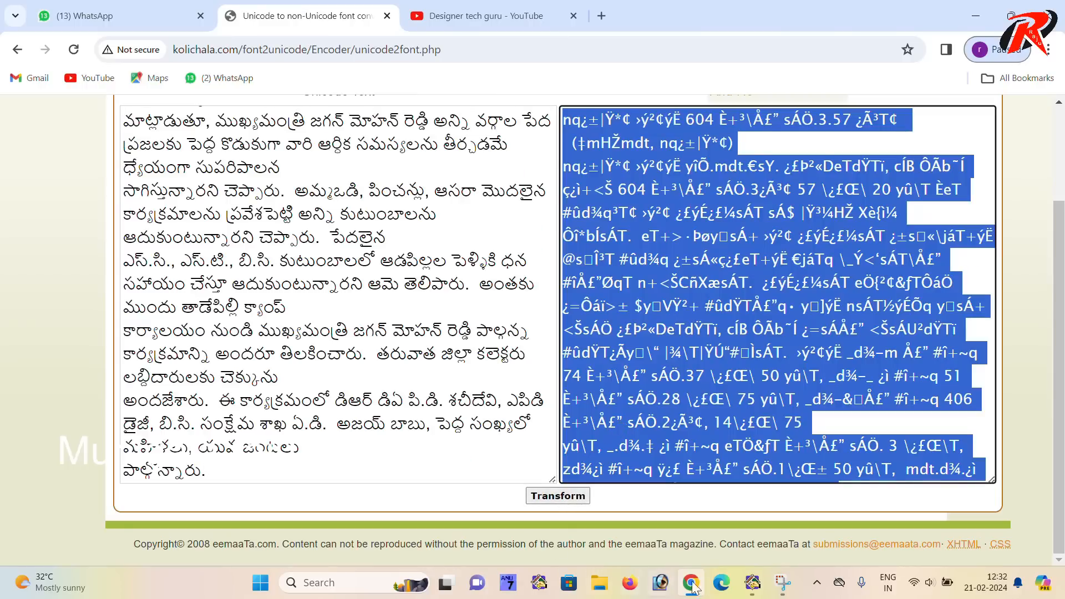
# - Switch to QuarkXPress and paste the converted Anakapalli story into the empty text box on the pasteboard
pyautogui.click(752, 582)
pyautogui.click(162, 216)
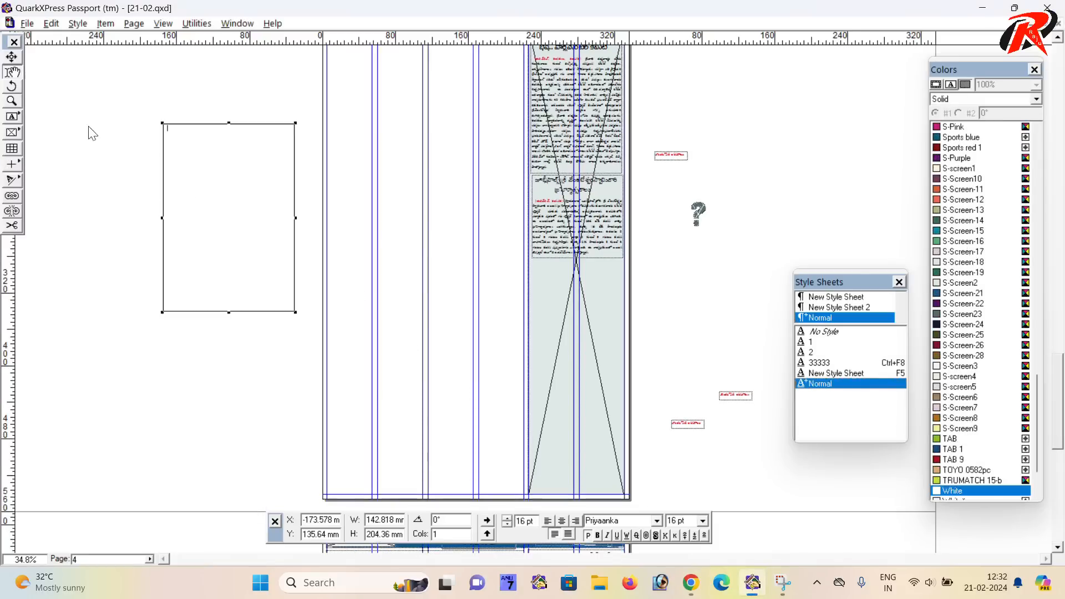
pyautogui.hotkey('ctrl', 'v')
pyautogui.click(12, 57)
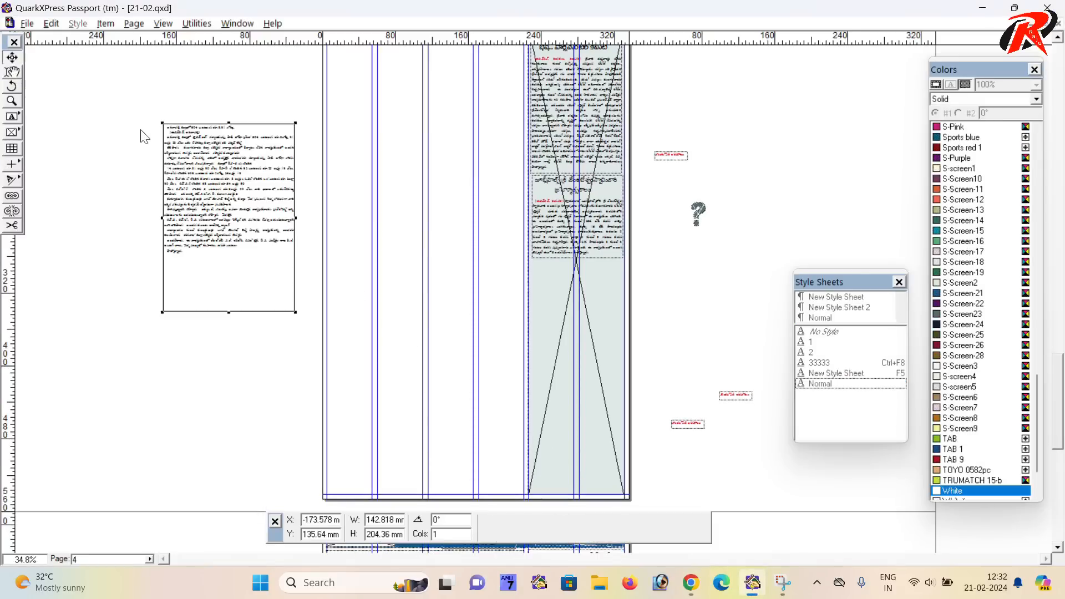
pyautogui.moveTo(256, 328); pyautogui.dragTo(261, 336)
pyautogui.scroll(3, 263, 236)
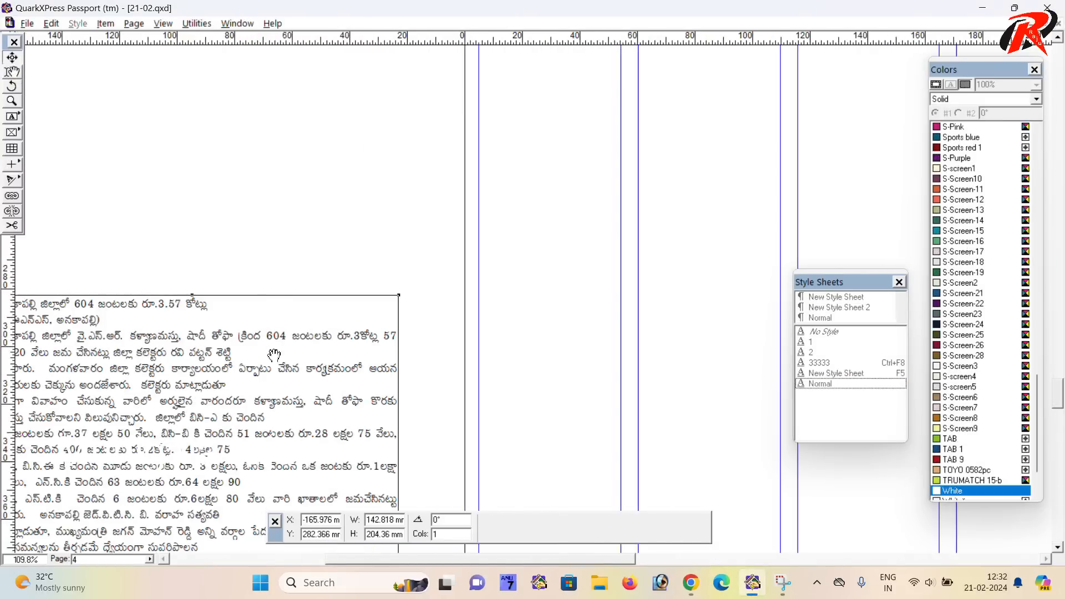
pyautogui.moveTo(221, 423); pyautogui.dragTo(412, 200)
# - Remove the stray line breaks in the upper half of the pasted Anakapalli story, joining its broken sentences
pyautogui.click(11, 71)
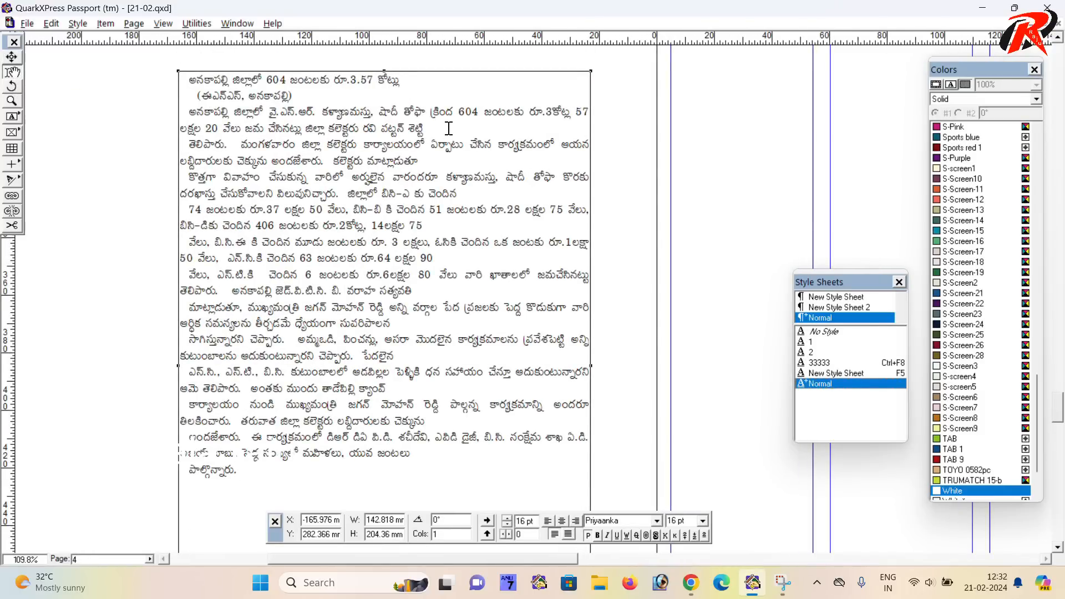
pyautogui.press('BackSpace')
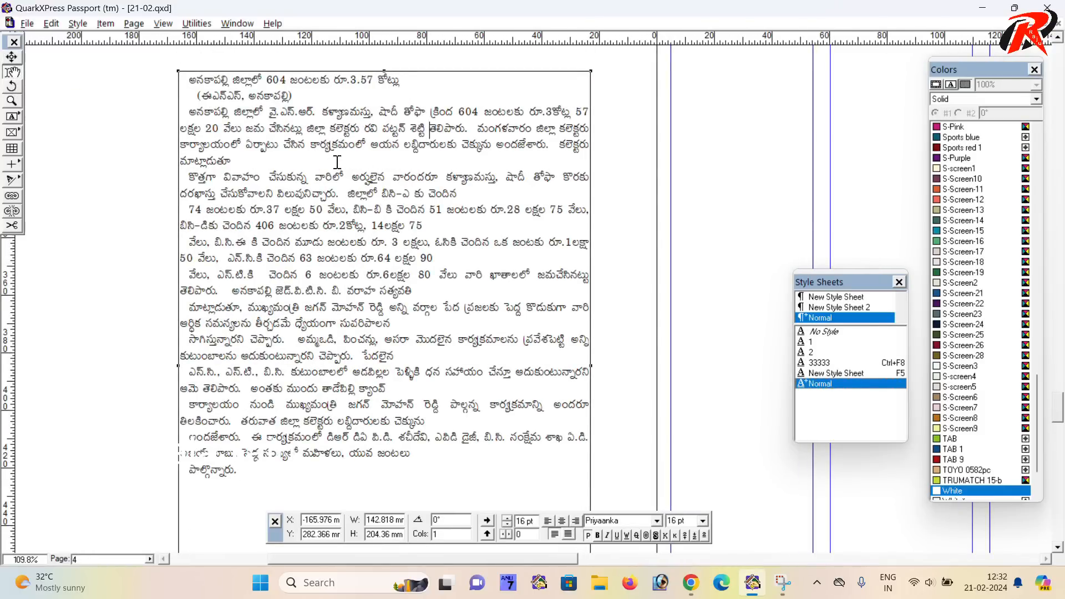
pyautogui.press('Delete')
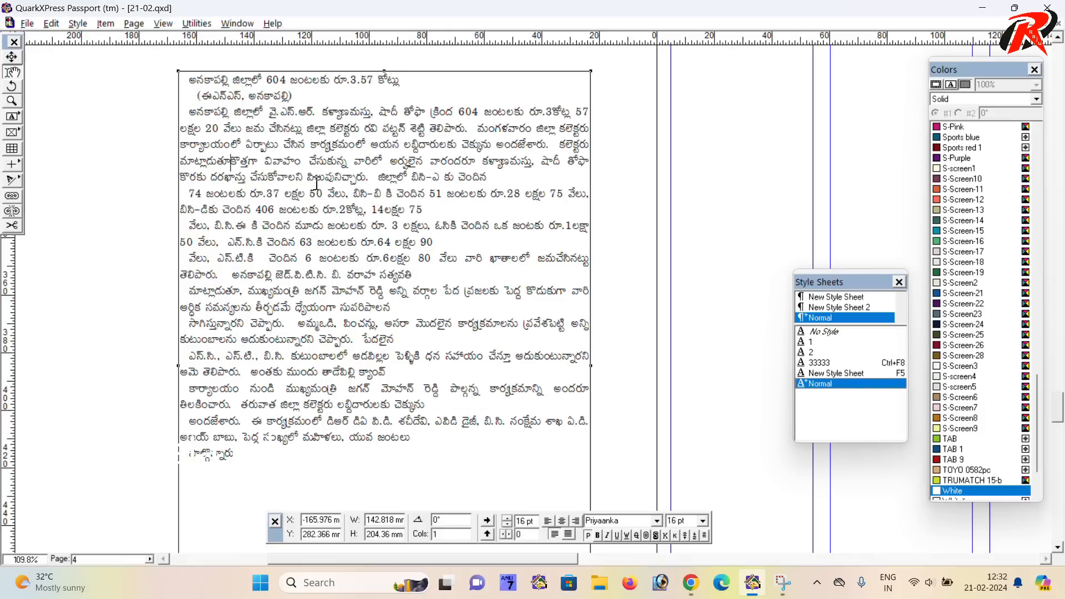
pyautogui.press('Delete')
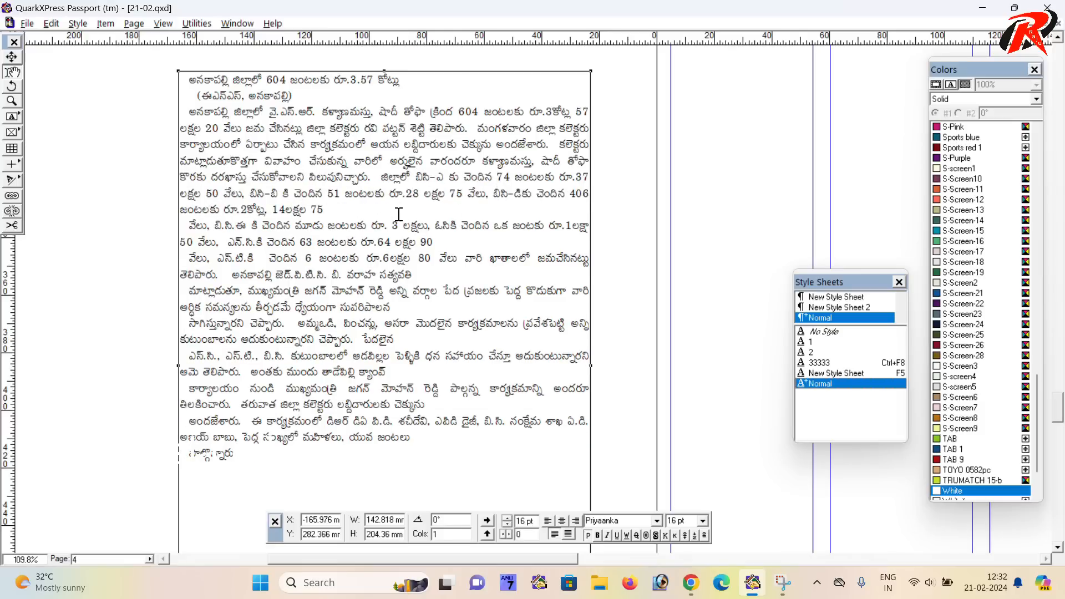
pyautogui.press('Delete')
pyautogui.press('Delete')
pyautogui.click(435, 257)
pyautogui.press('Delete')
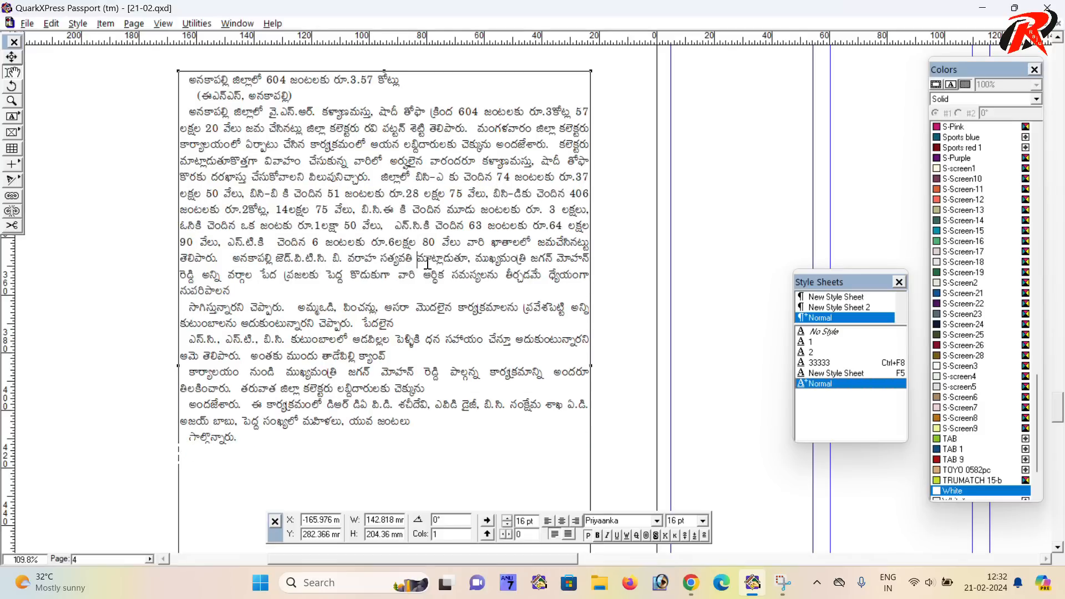
# - Remove the stray line breaks in the lower half of the story, leaving only the final word's break
pyautogui.click(273, 291)
pyautogui.press('Delete')
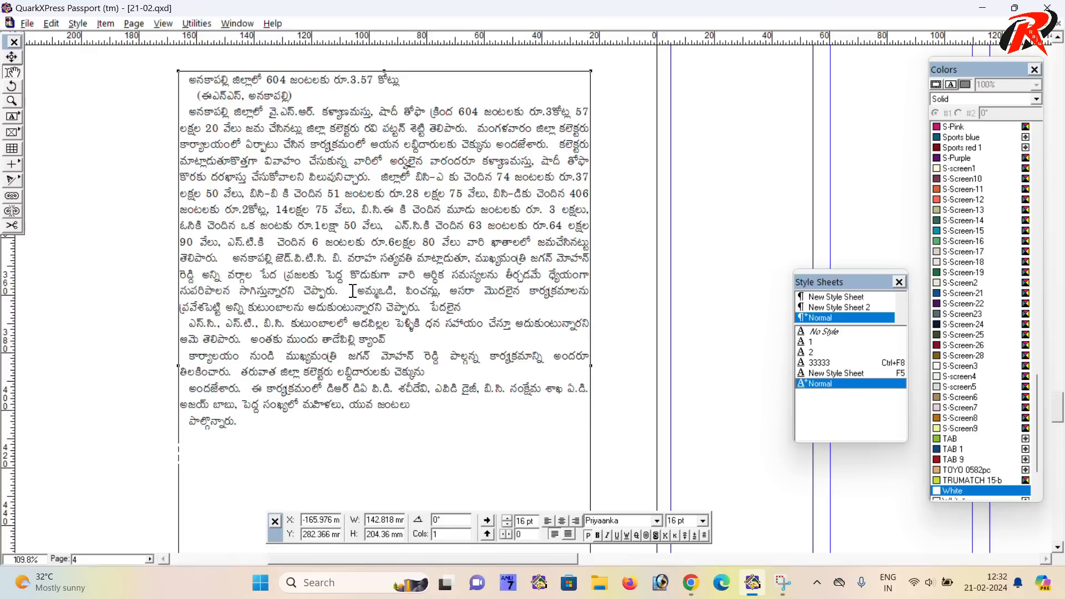
pyautogui.click(476, 309)
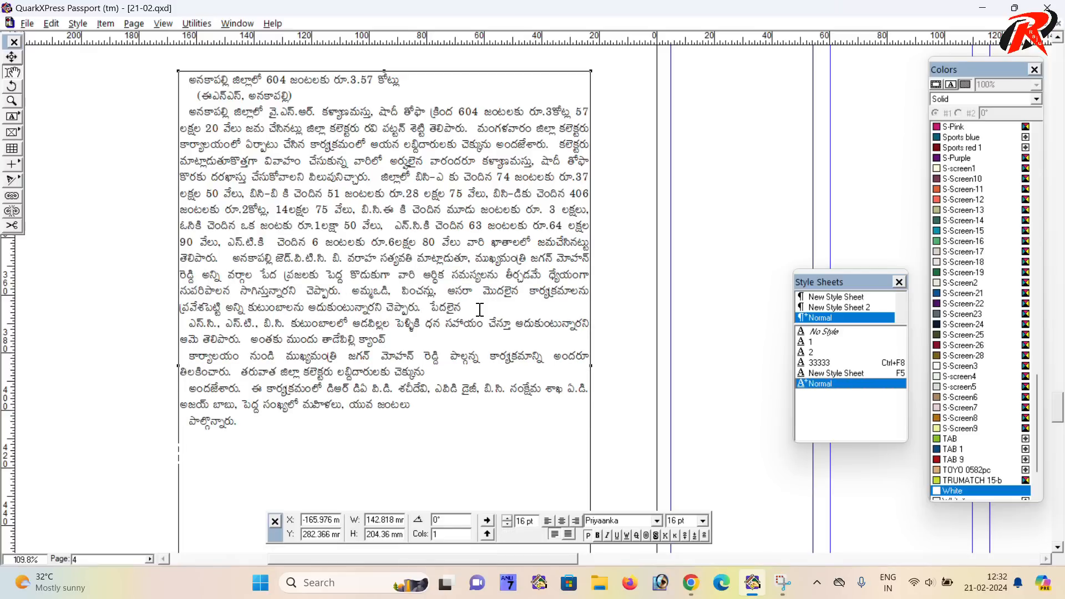
pyautogui.press('Delete')
pyautogui.click(328, 340)
pyautogui.press('Delete')
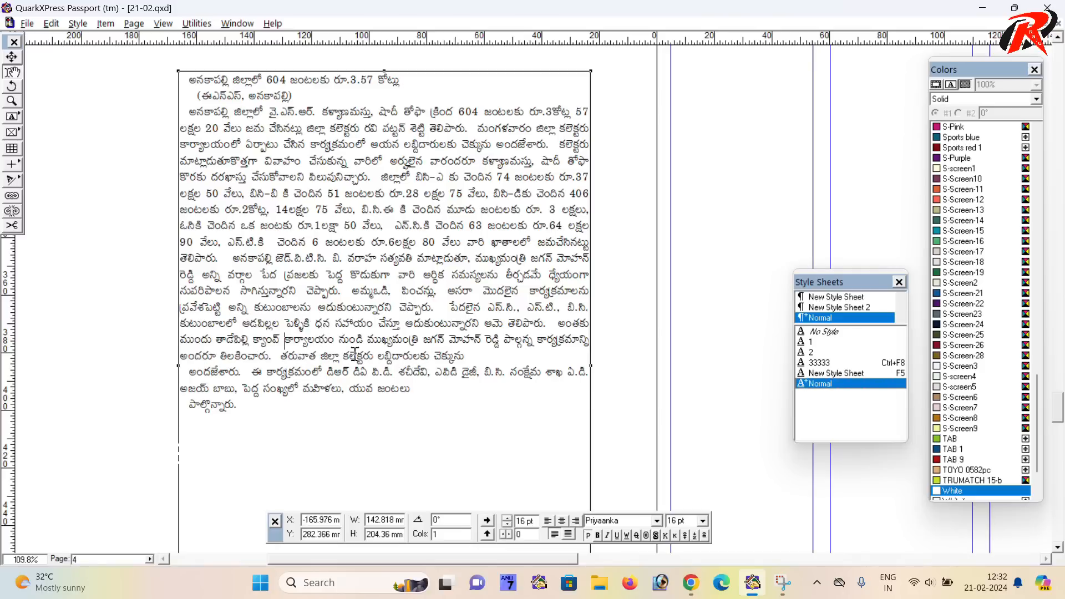
pyautogui.click(474, 362)
pyautogui.press('Delete')
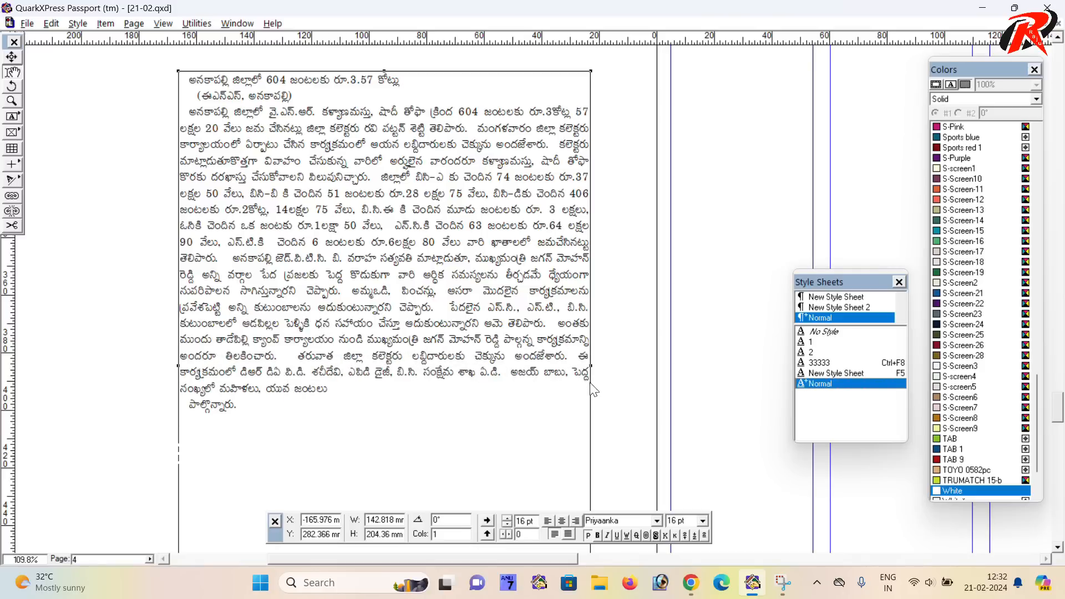
# - Run the dateline into the first paragraph and delete surplus spaces between sentences in the Anakapalli story
pyautogui.scroll(3, 469, 347)
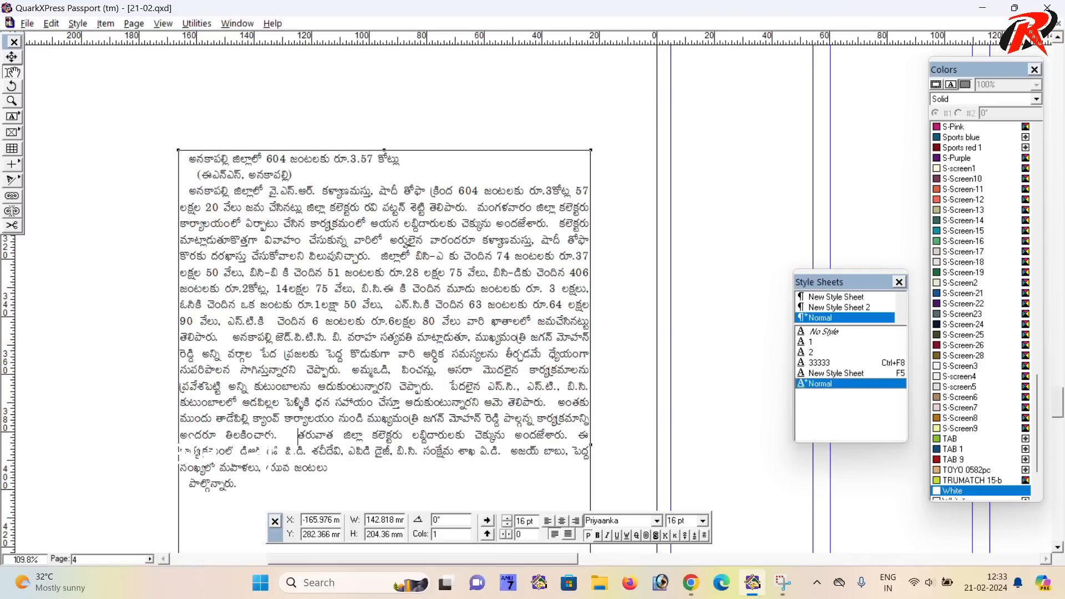
pyautogui.press('BackSpace')
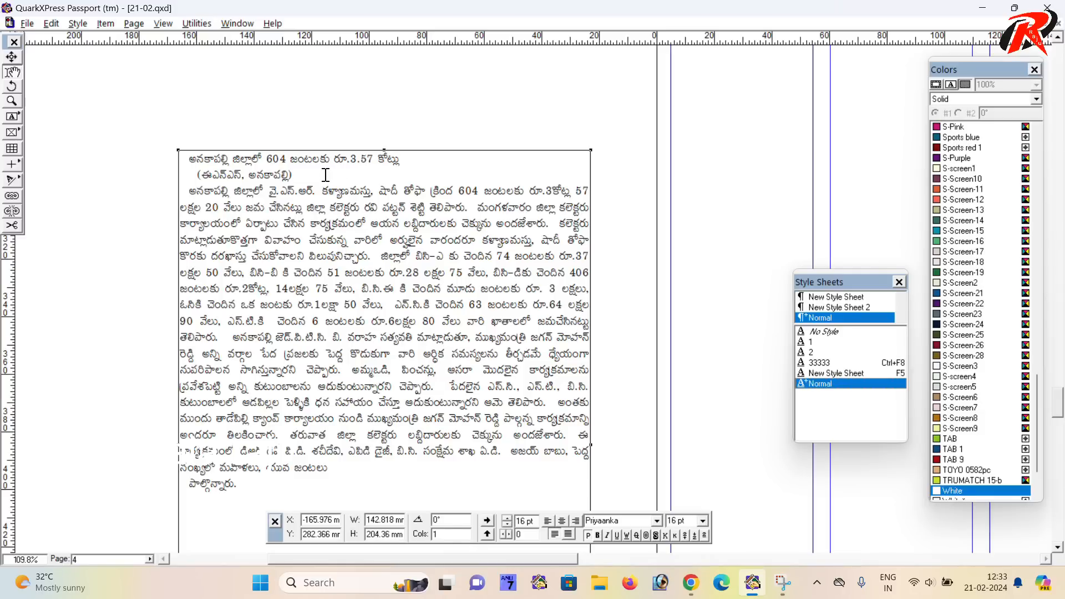
pyautogui.press('Delete')
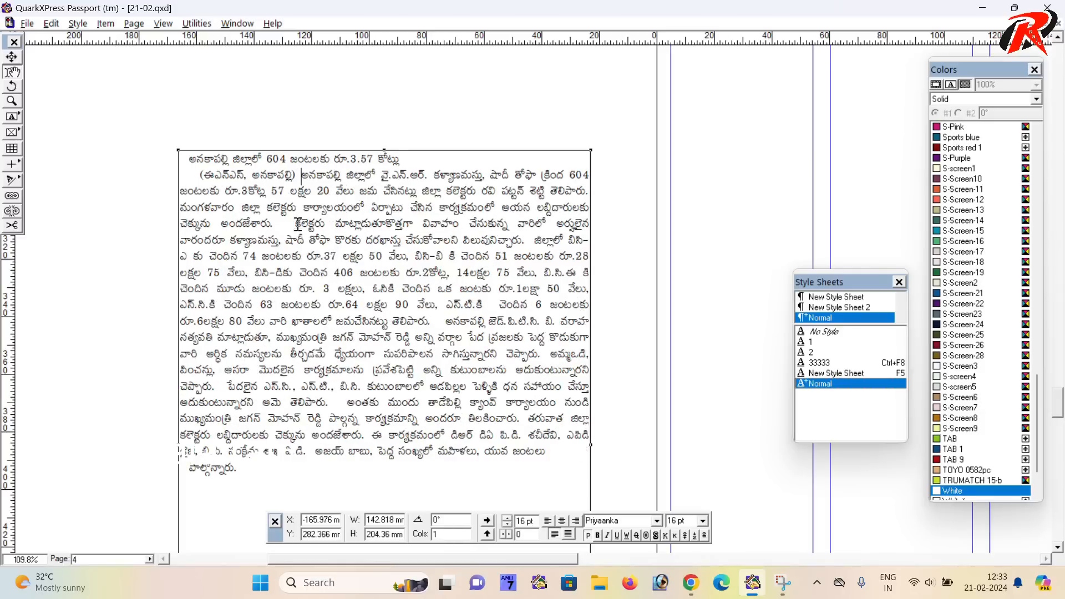
pyautogui.press('Delete')
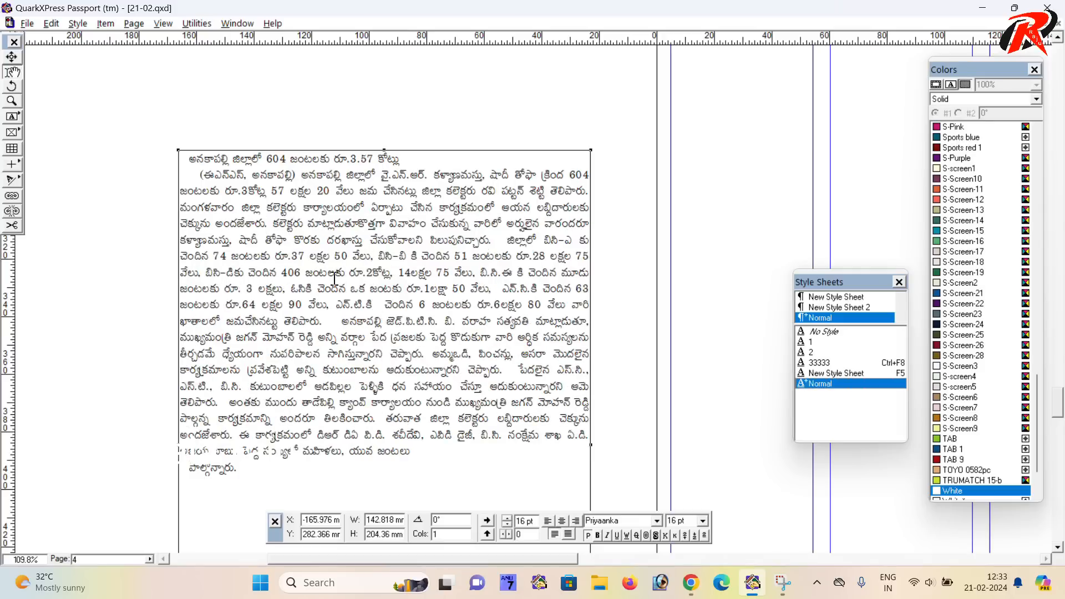
pyautogui.press('BackSpace')
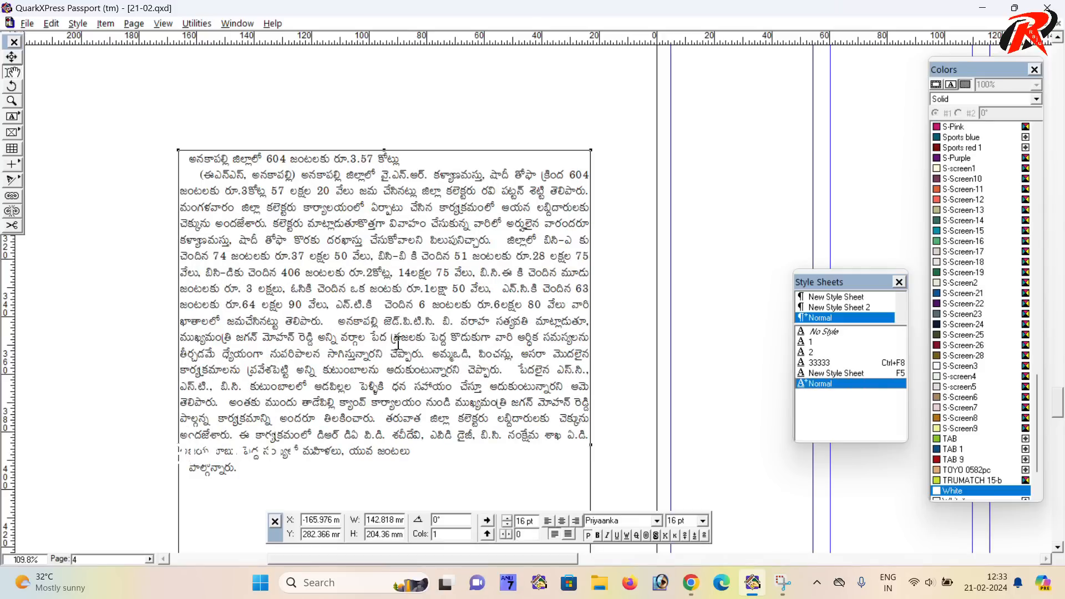
pyautogui.press('BackSpace')
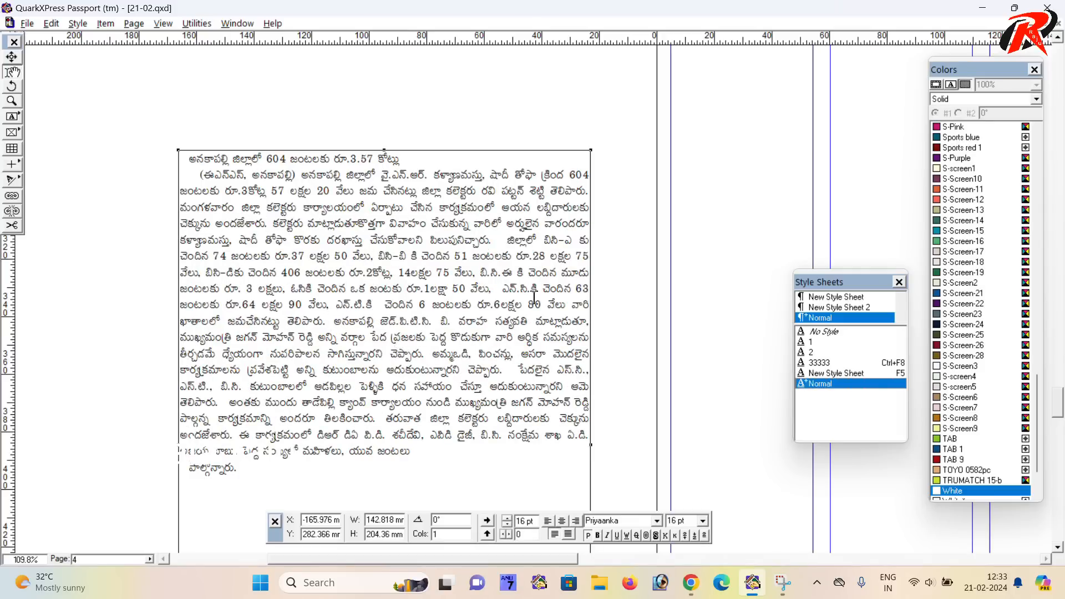
pyautogui.press('BackSpace')
# - Copy the Anakapalli headline and draw a text box about 98 by 54 mm in the tinted area below the temple story
pyautogui.moveTo(445, 326); pyautogui.dragTo(451, 340)
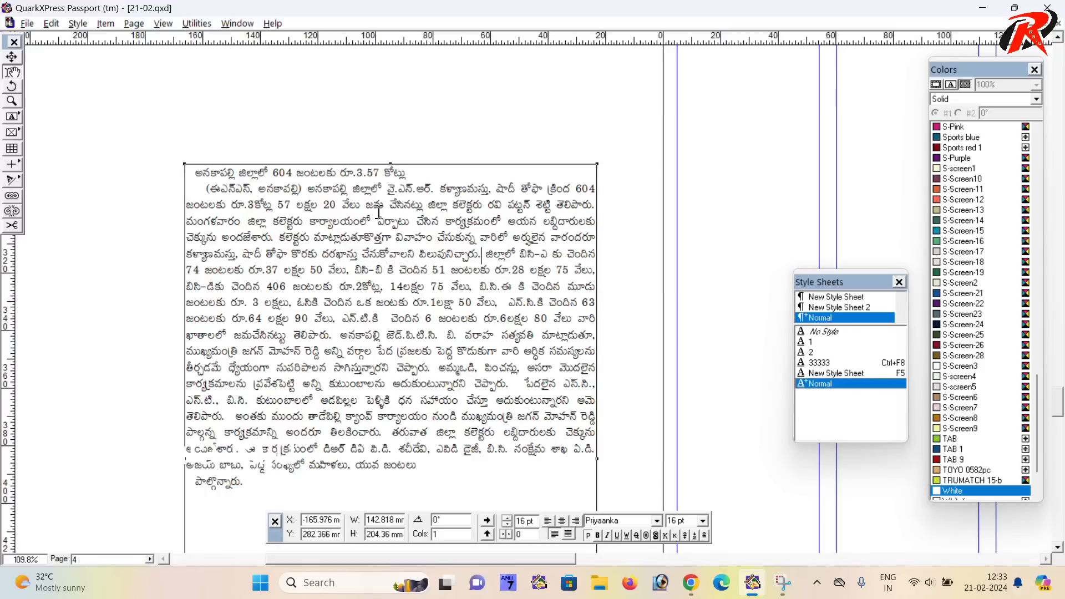
pyautogui.moveTo(423, 172); pyautogui.dragTo(182, 181)
pyautogui.hotkey('ctrl', 'c')
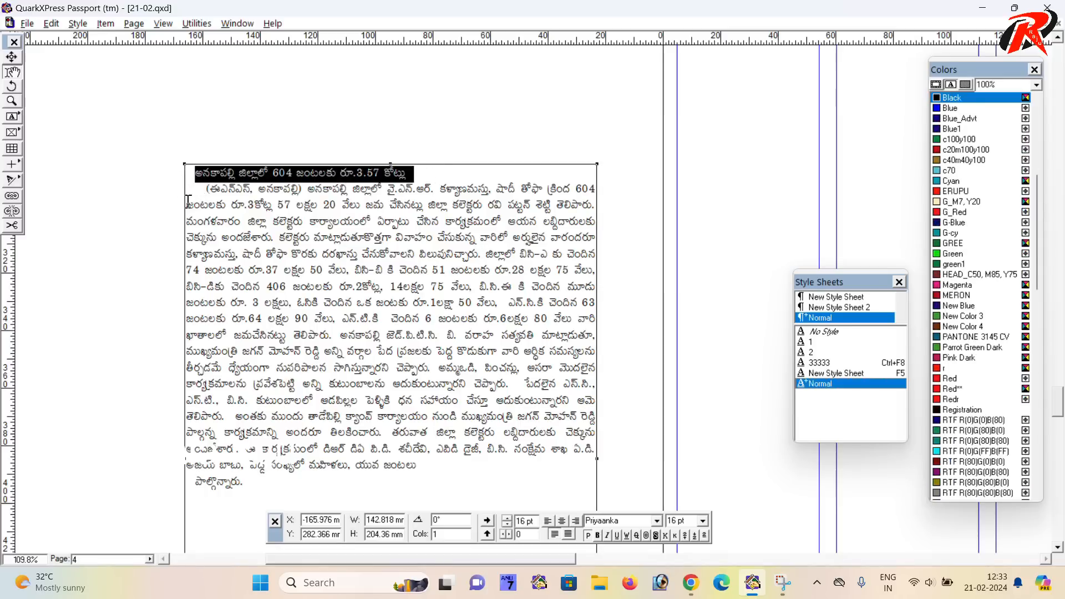
pyautogui.moveTo(773, 140); pyautogui.dragTo(327, 247)
pyautogui.moveTo(756, 439); pyautogui.dragTo(243, 325)
pyautogui.click(10, 119)
pyautogui.moveTo(367, 166); pyautogui.dragTo(651, 323)
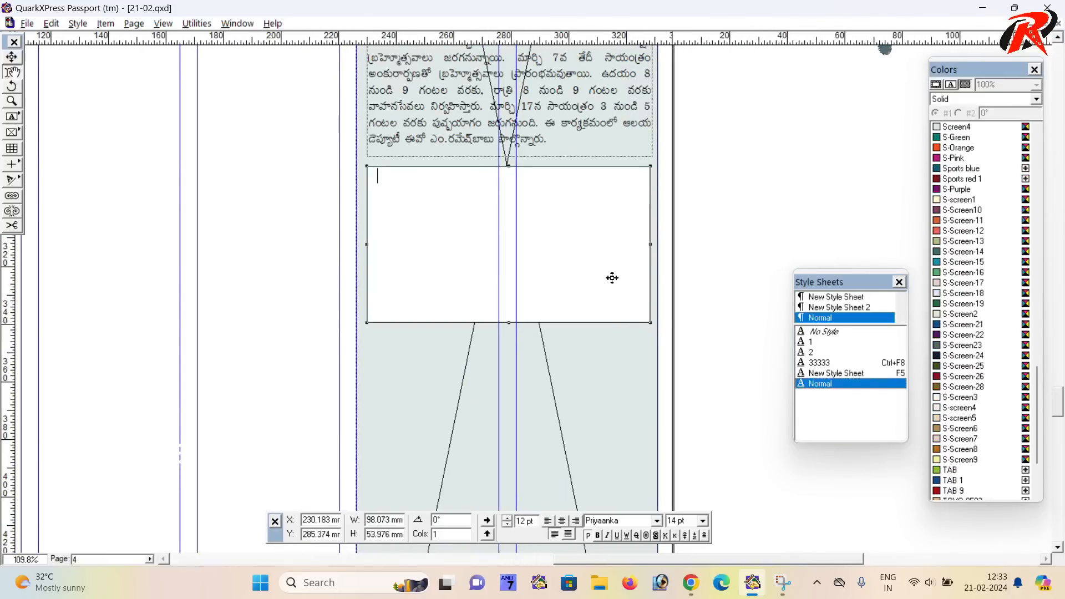
# - Paste the headline alone into the new text box and clear it again
pyautogui.scroll(-2, 504, 294)
pyautogui.hotkey('ctrl', 'v')
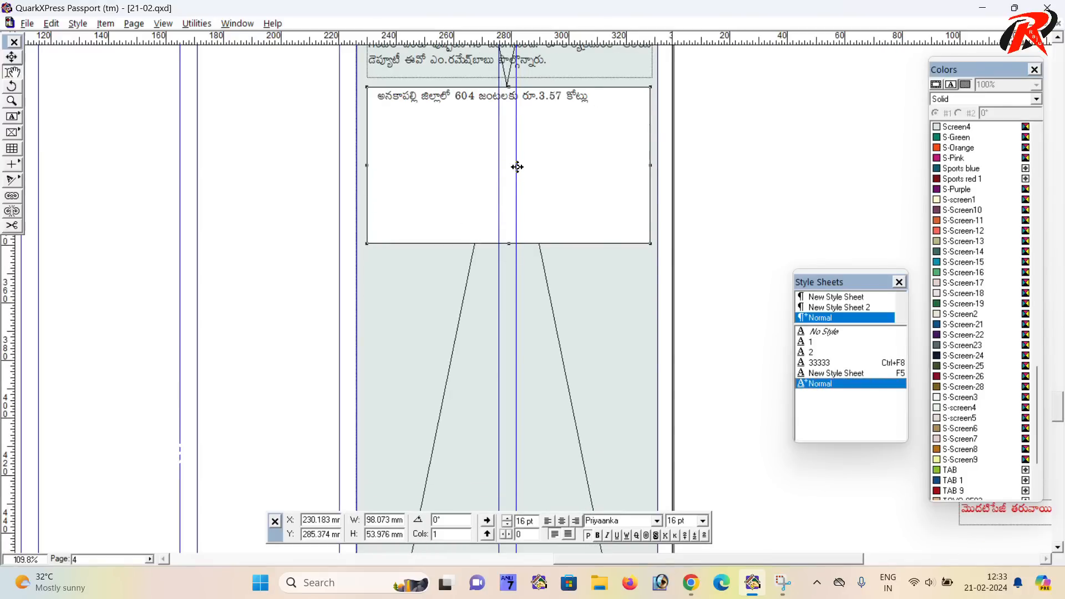
pyautogui.hotkey('ctrl', 'a')
pyautogui.press('BackSpace')
# - Join the last broken line of the pasteboard story and copy the whole story with its headline
pyautogui.hscroll(-5, 414, 282)
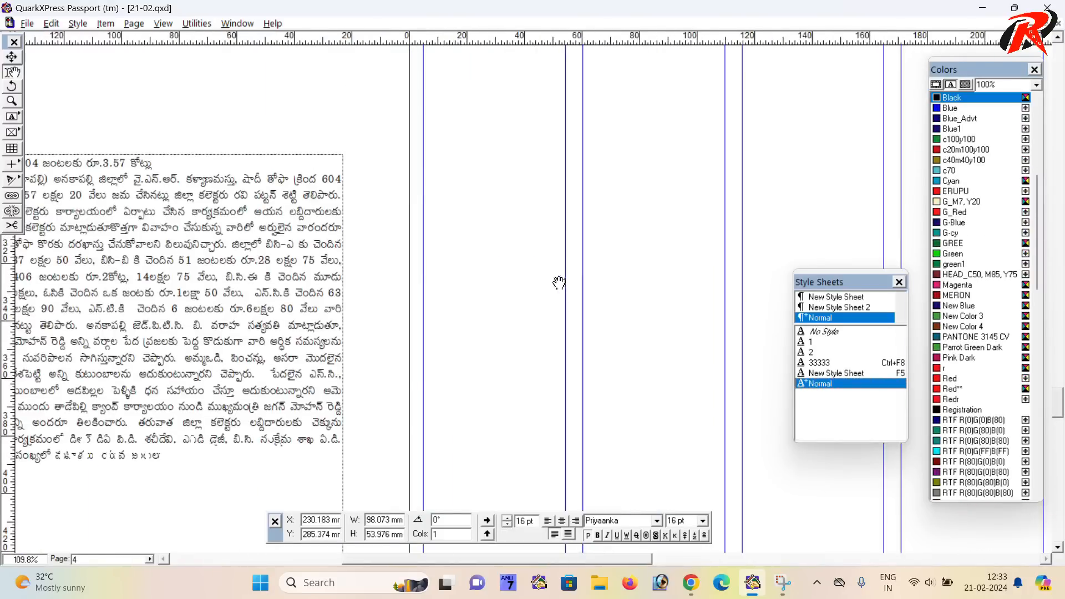
pyautogui.click(478, 418)
pyautogui.click(496, 424)
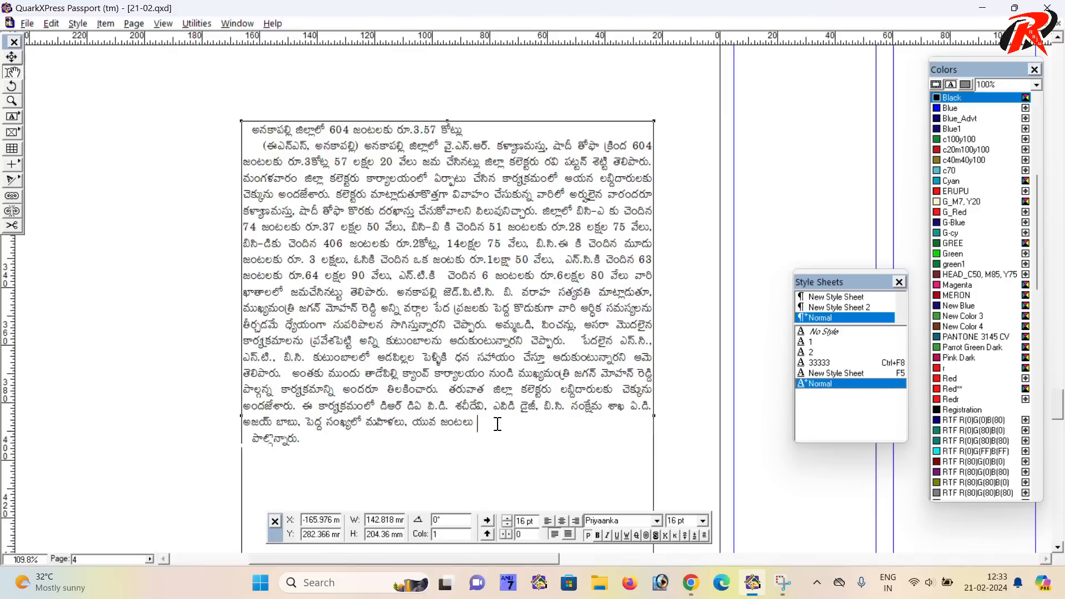
pyautogui.press('Delete')
pyautogui.moveTo(526, 427); pyautogui.dragTo(298, 179)
pyautogui.moveTo(549, 434); pyautogui.dragTo(240, 135)
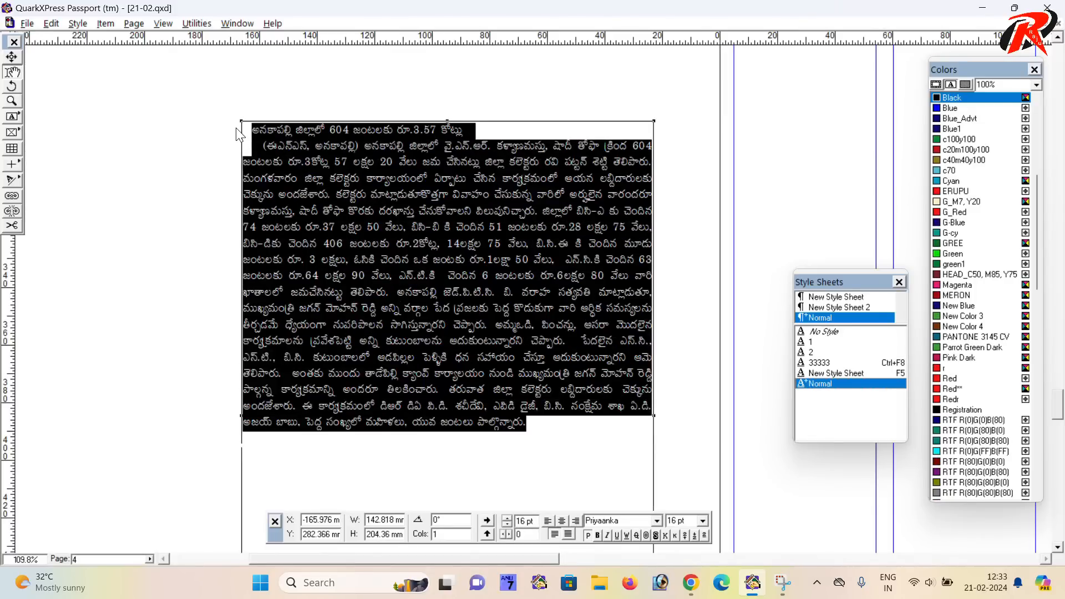
# - Lengthen the new text box in the tinted area to about 171 mm high and paste the whole Anakapalli story into it
pyautogui.hscroll(15, 240, 135)
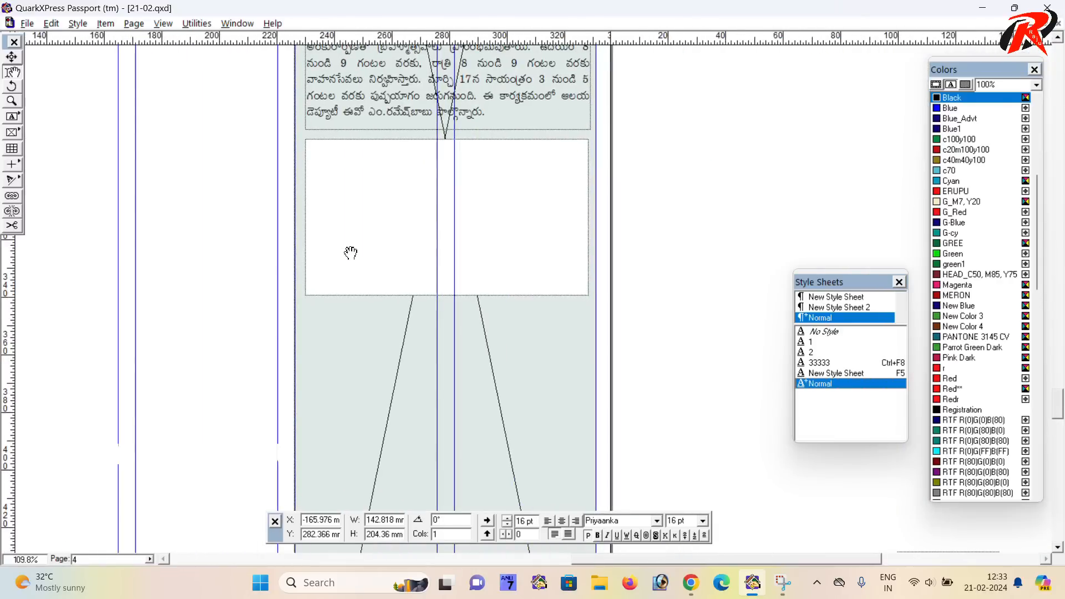
pyautogui.click(338, 229)
pyautogui.moveTo(448, 300); pyautogui.dragTo(480, 442)
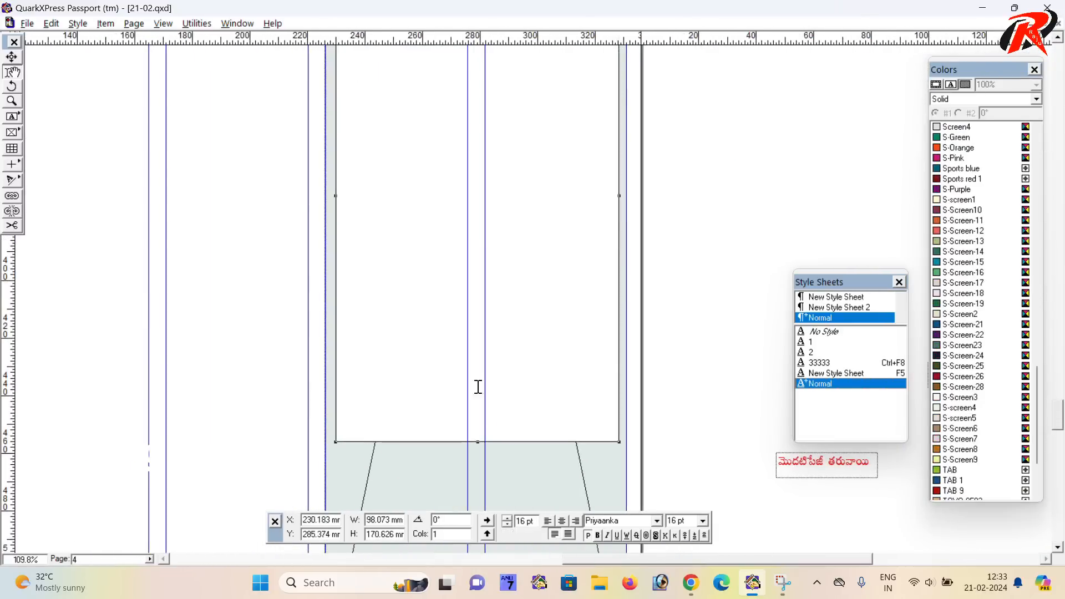
pyautogui.scroll(3, 432, 239)
pyautogui.hotkey('ctrl', 'v')
pyautogui.scroll(2, 414, 187)
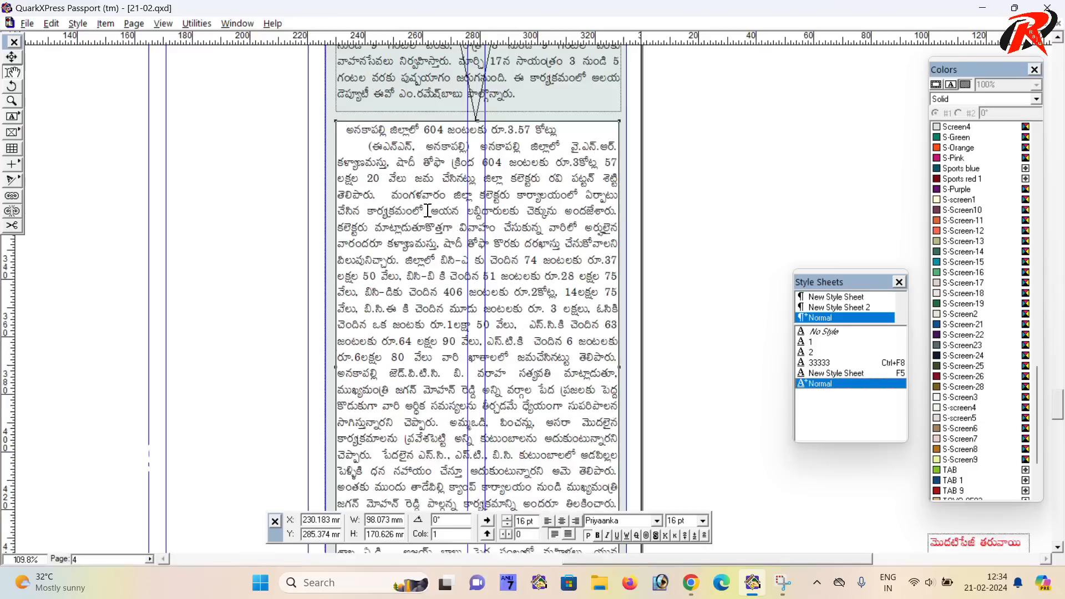
# - Insert a blank line between headline and body, and break the headline into two lines after 604
pyautogui.click(558, 157)
pyautogui.press('Return')
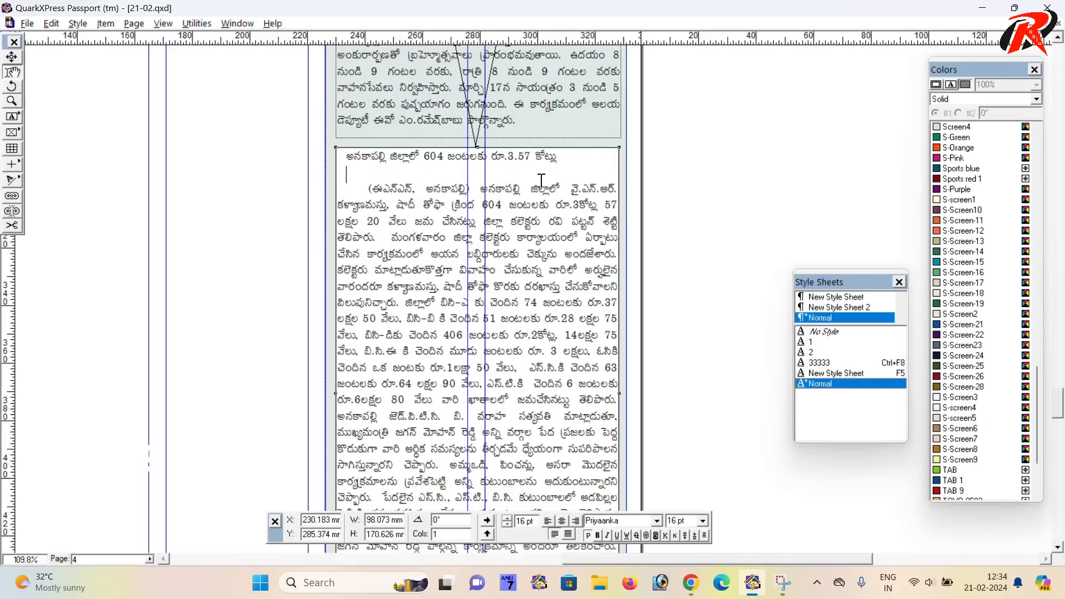
pyautogui.click(447, 158)
pyautogui.press('Return')
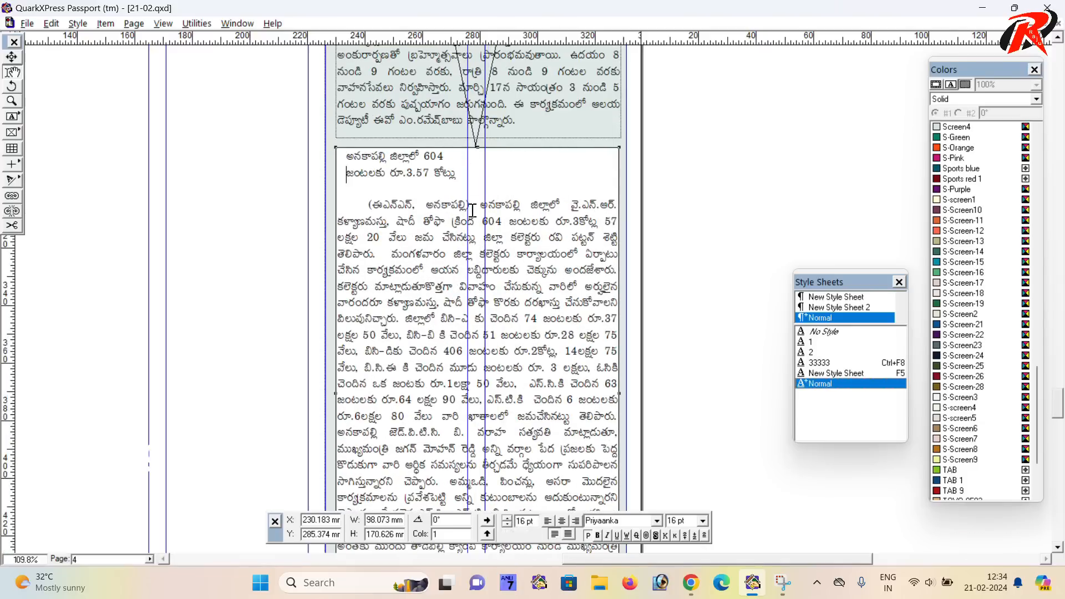
# - Enlarge the two-line Anakapalli headline to 37 pt
pyautogui.hotkey('ctrl', 'a')
pyautogui.moveTo(464, 176); pyautogui.dragTo(328, 161)
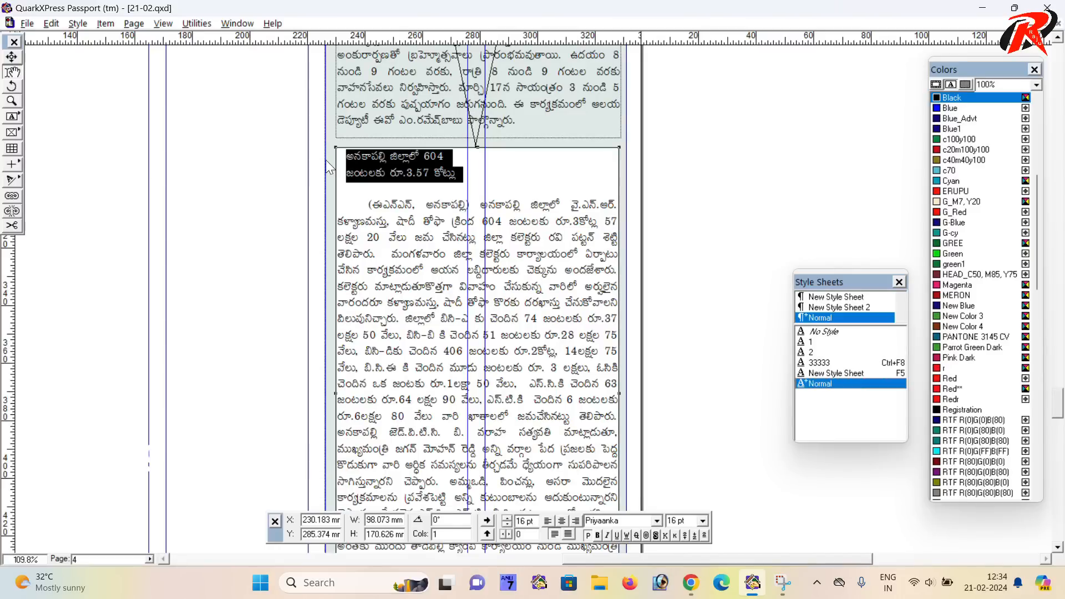
pyautogui.hotkey('ctrl', 'shift', '.')
pyautogui.hotkey('ctrl', 'shift', '.')
pyautogui.hotkey('ctrl', 'shift', '.')
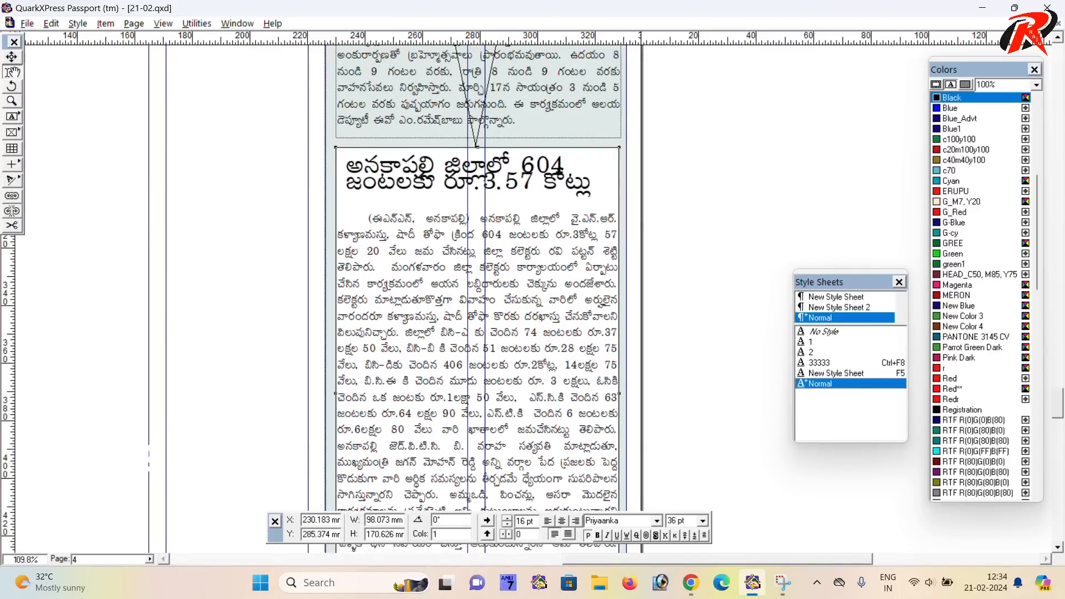
pyautogui.hotkey('ctrl', 'alt', 'shift', '.')
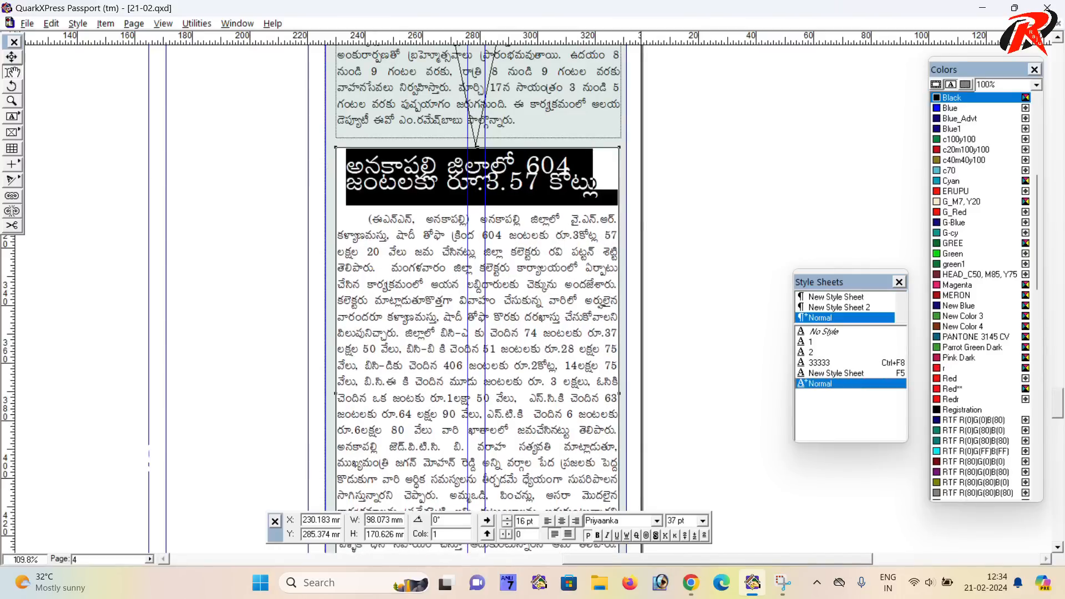
# - Set the headline's font to PriyaankaBold and its leading to 37 pt
pyautogui.click(656, 521)
pyautogui.click(574, 438)
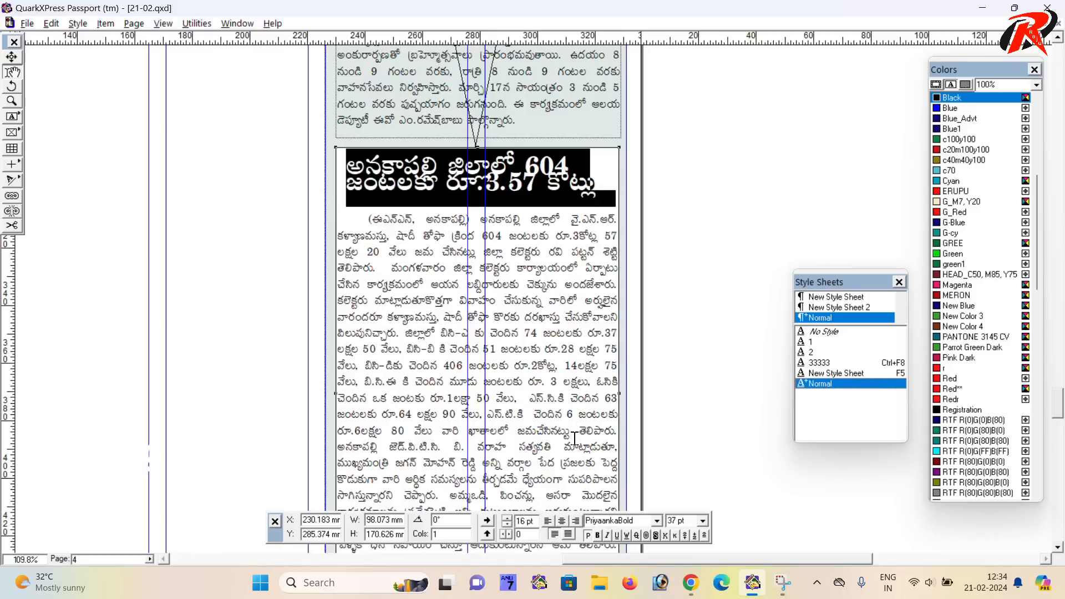
pyautogui.doubleClick(530, 522)
pyautogui.write('37')
pyautogui.press('Return')
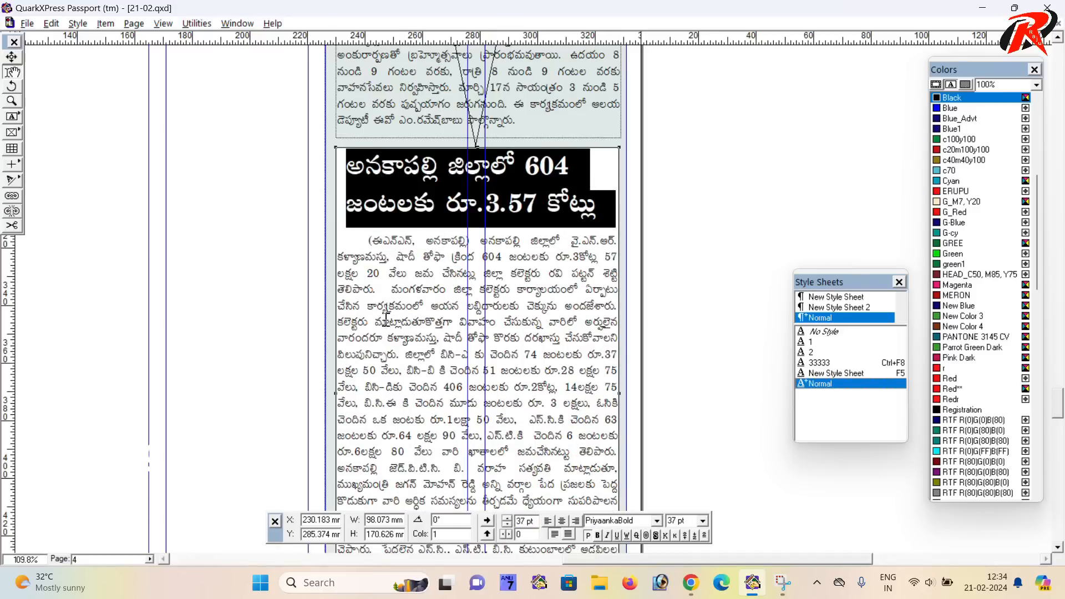
# - Reduce the headline's first line to 30 pt and indent it with spaces to centre it over the second line
pyautogui.moveTo(578, 166); pyautogui.dragTo(344, 166)
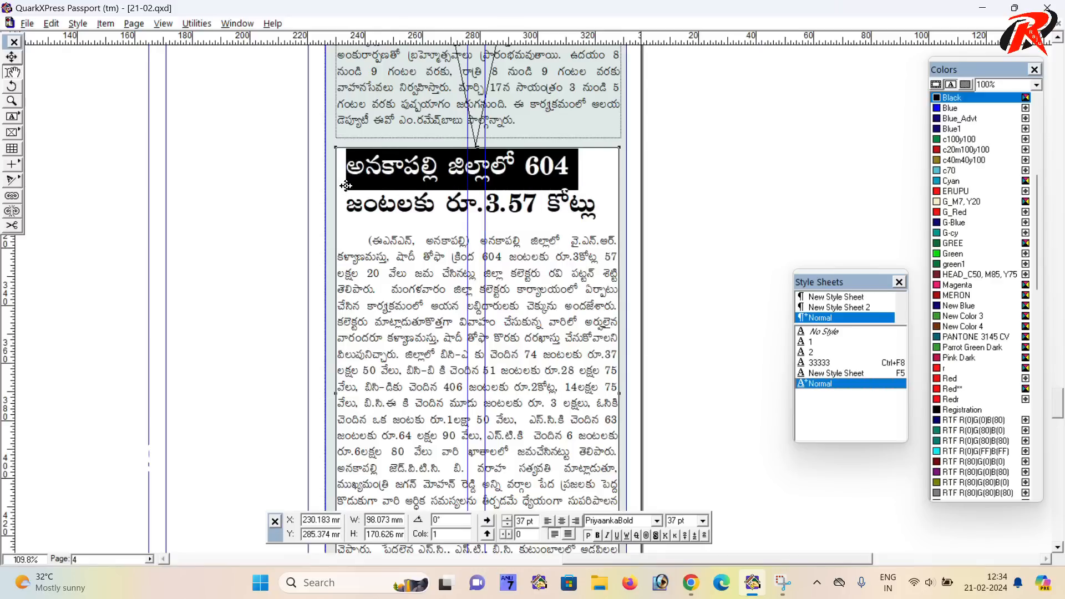
pyautogui.hotkey('ctrl', 'alt', 'shift', ',')
pyautogui.hotkey('ctrl', 'alt', 'shift', ',')
pyautogui.hotkey('ctrl', 'alt', 'shift', ',')
pyautogui.hotkey('ctrl', 'alt', 'shift', ',')
pyautogui.hotkey('ctrl', 'alt', 'shift', ',')
pyautogui.hotkey('ctrl', 'alt', 'shift', ',')
pyautogui.hotkey('ctrl', 'alt', 'shift', ',')
pyautogui.click(347, 187)
pyautogui.write('ఎ')
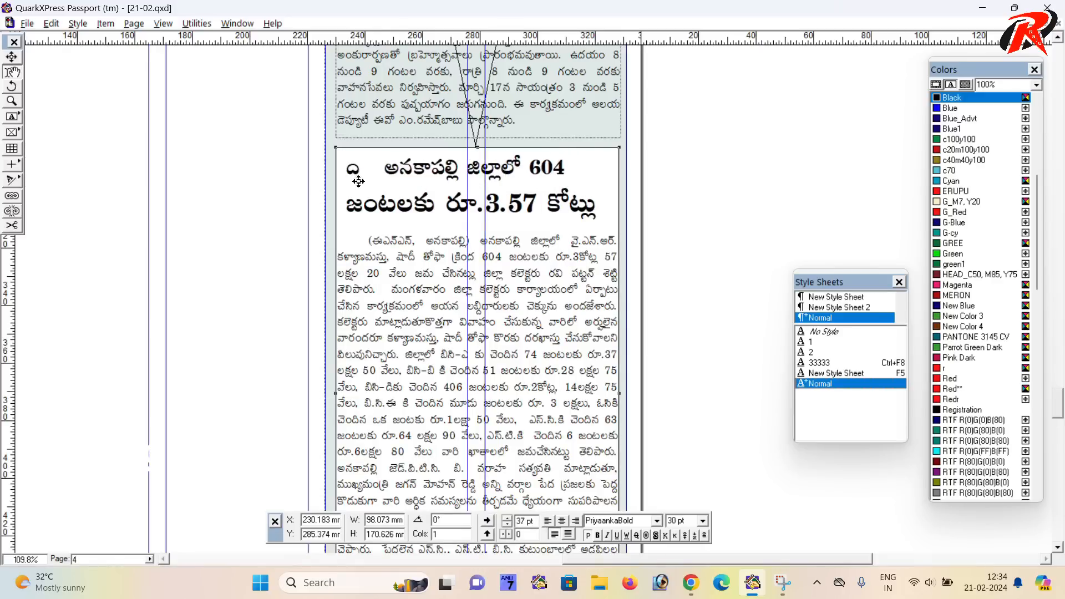
pyautogui.hotkey('ctrl', 'z')
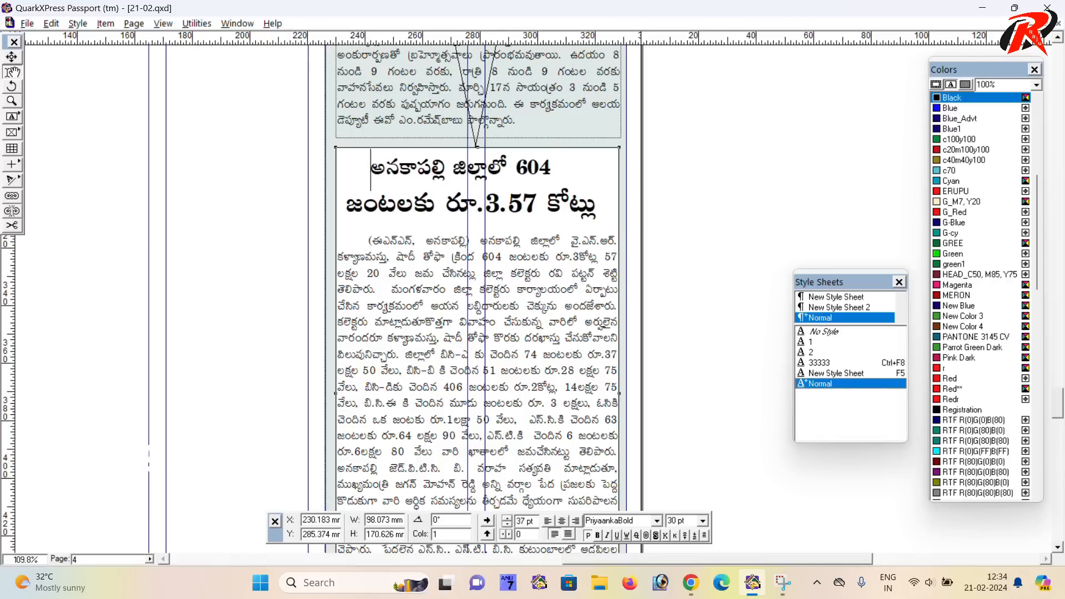
# - Colour the bracketed dateline at the start of the Anakapalli story red
pyautogui.moveTo(477, 245); pyautogui.dragTo(369, 241)
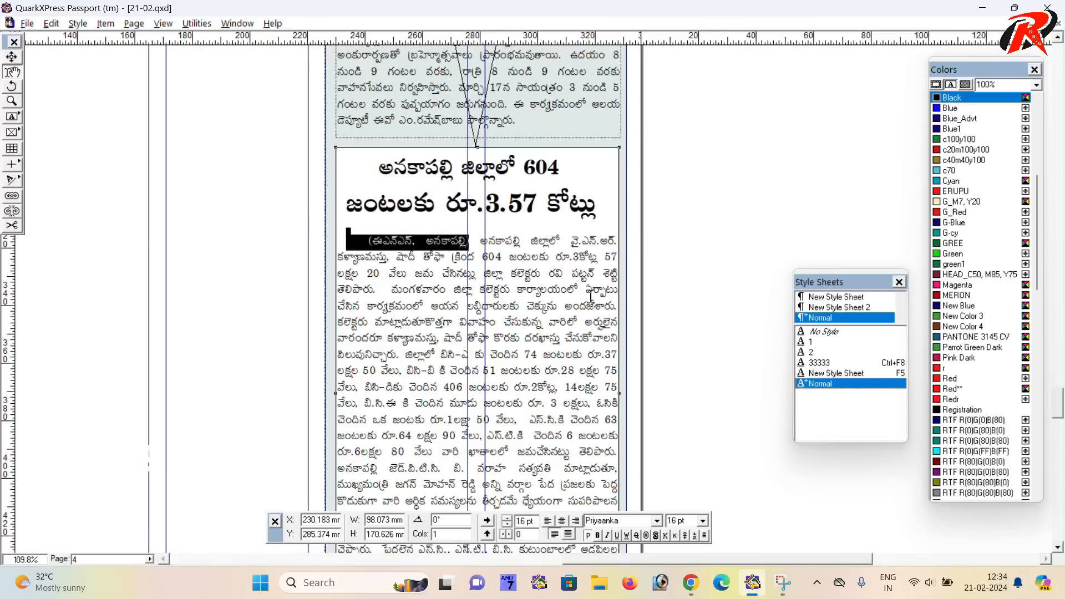
pyautogui.click(963, 369)
pyautogui.click(525, 349)
# - Lengthen the Anakapalli text box to about 186 mm high so the whole story fits
pyautogui.scroll(-3, 525, 348)
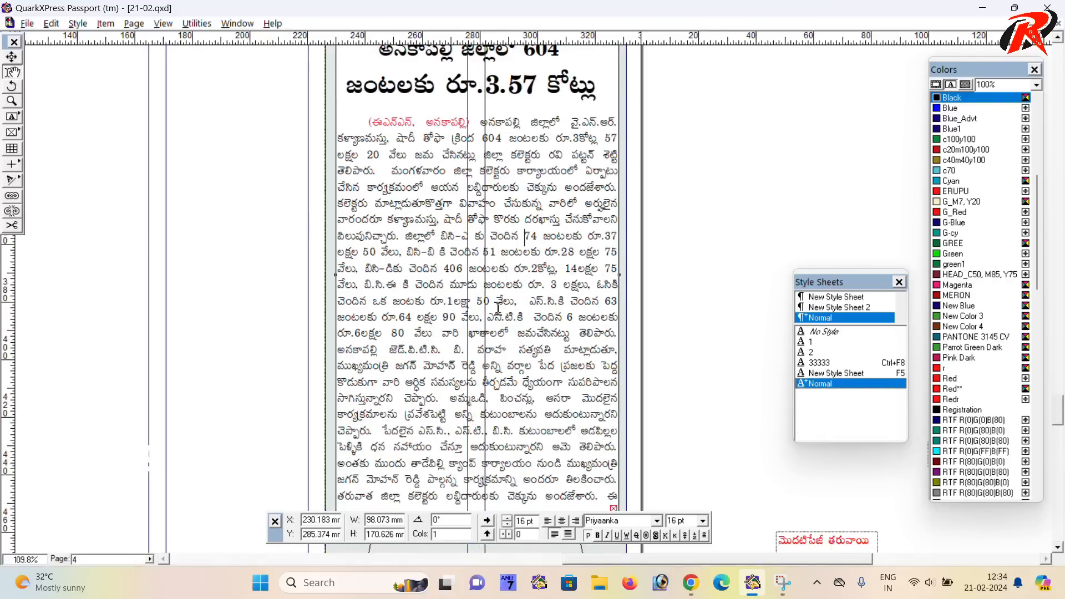
pyautogui.moveTo(471, 286); pyautogui.dragTo(453, 194)
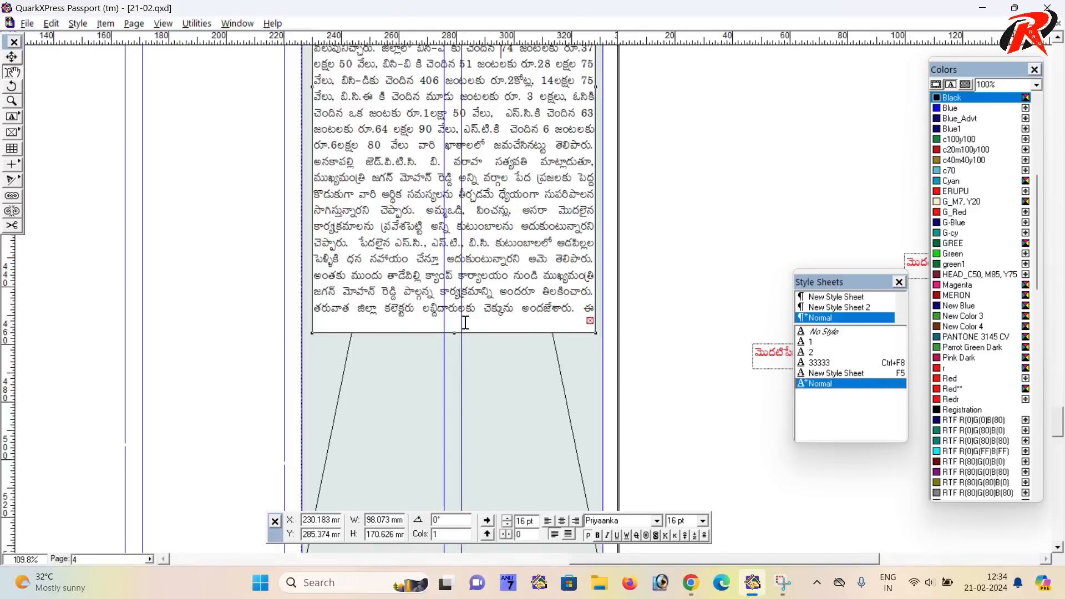
pyautogui.moveTo(460, 330); pyautogui.dragTo(463, 376)
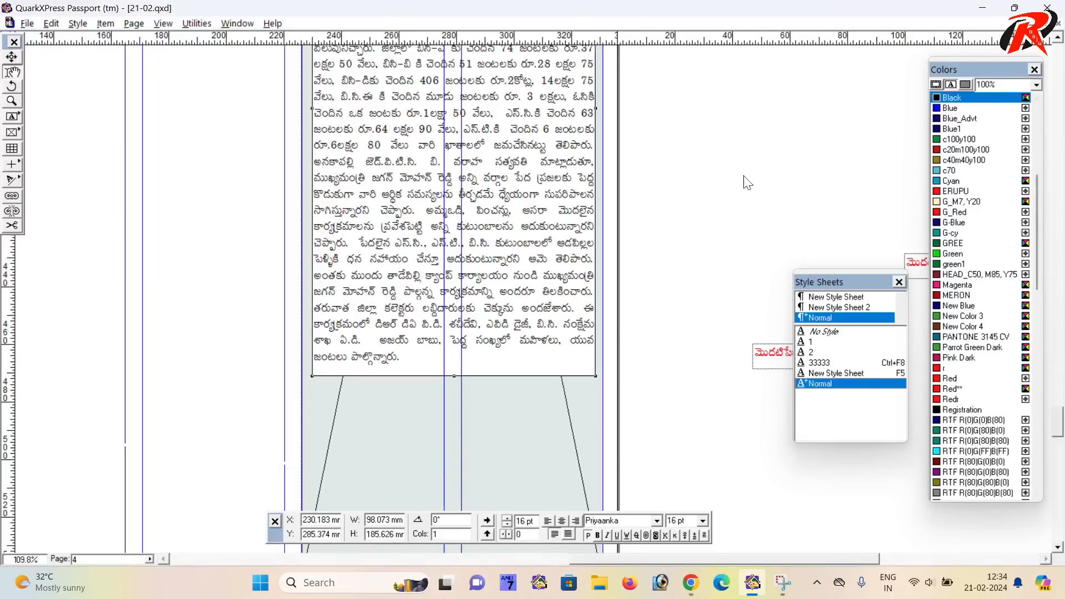
# - Set the Anakapalli text box's background colour to None so the tinted area behind it shows
pyautogui.moveTo(1037, 235); pyautogui.dragTo(1036, 152)
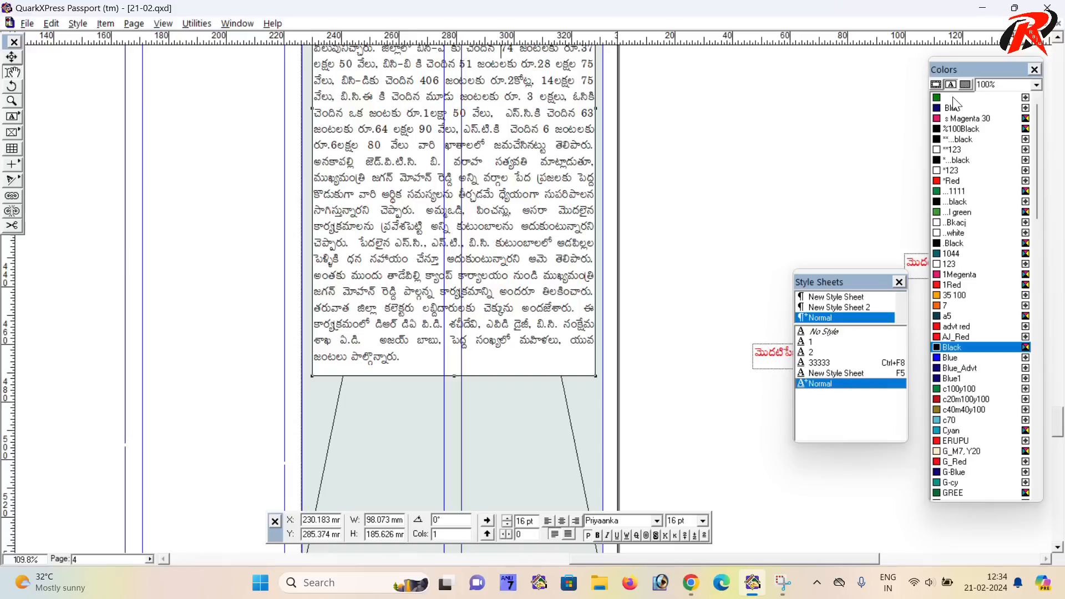
pyautogui.click(12, 57)
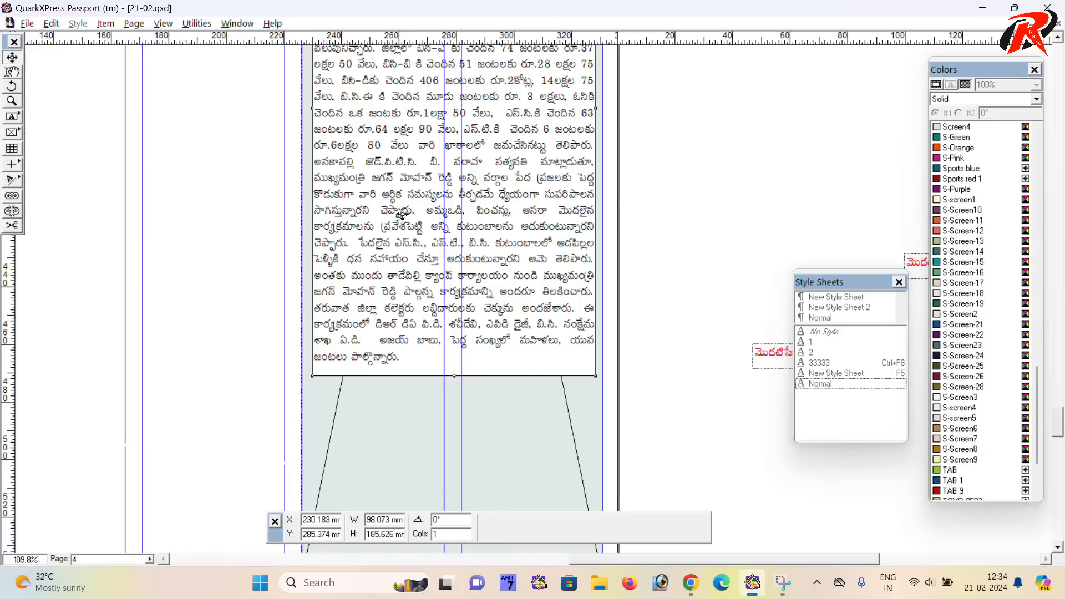
pyautogui.moveTo(1041, 399); pyautogui.dragTo(1038, 155)
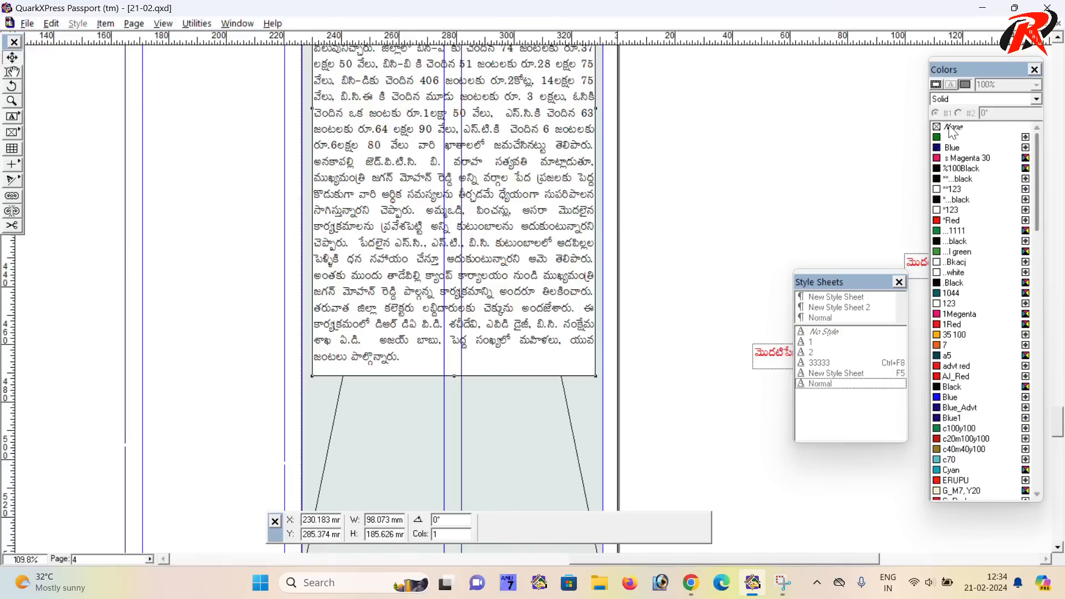
pyautogui.click(952, 127)
# - Draw a picture box about 97 mm wide and 71 mm high between the Anakapalli headline and the body text
pyautogui.scroll(-3, 406, 305)
pyautogui.scroll(3, 408, 306)
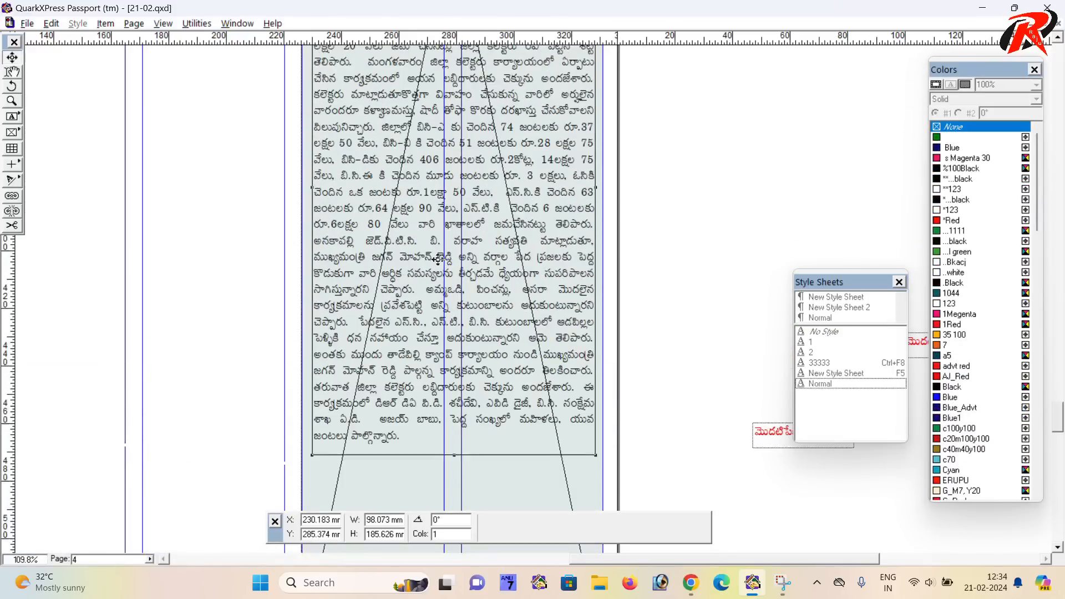
pyautogui.moveTo(479, 333); pyautogui.dragTo(476, 223)
pyautogui.moveTo(388, 268); pyautogui.dragTo(429, 299)
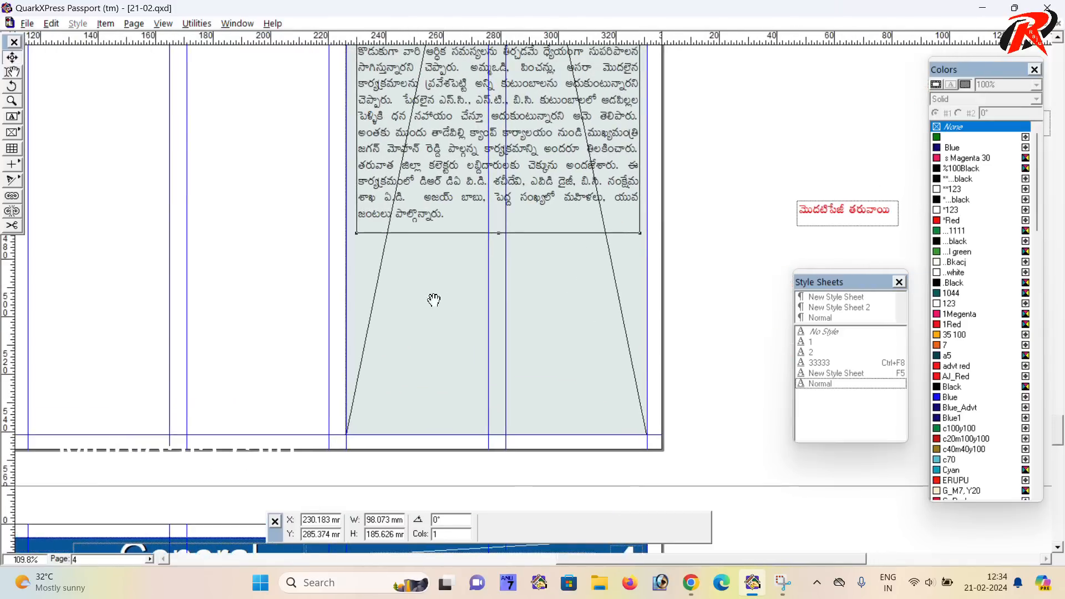
pyautogui.moveTo(500, 300); pyautogui.dragTo(443, 526)
pyautogui.moveTo(417, 287); pyautogui.dragTo(411, 175)
pyautogui.moveTo(419, 248); pyautogui.dragTo(418, 385)
pyautogui.moveTo(392, 328); pyautogui.dragTo(395, 314)
pyautogui.click(12, 132)
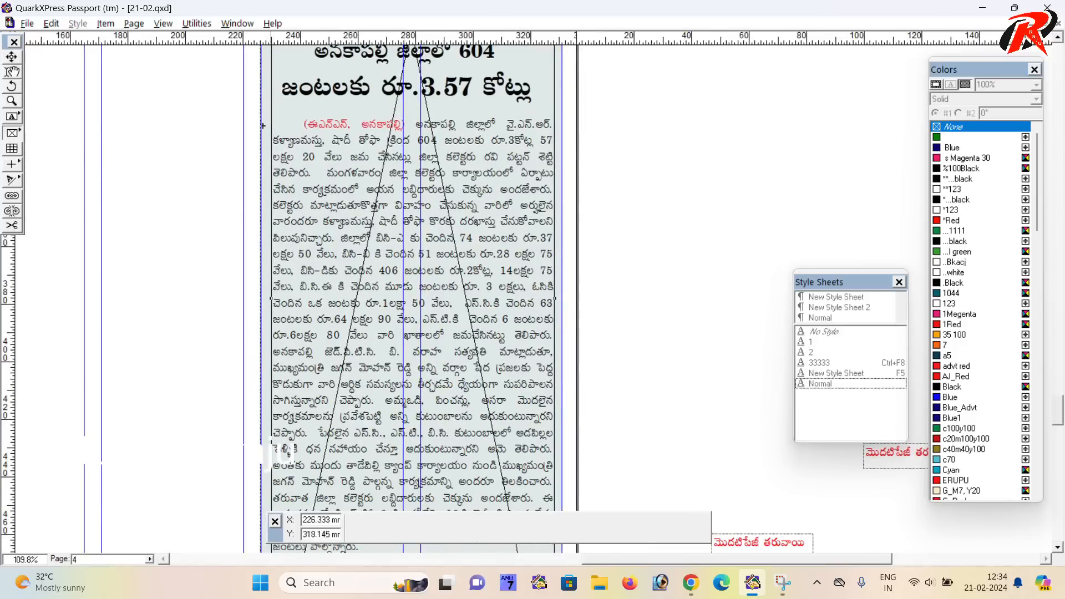
pyautogui.moveTo(274, 113)
pyautogui.mouseDown()
pyautogui.moveTo(487, 300)
pyautogui.moveTo(553, 298)
pyautogui.mouseUp()
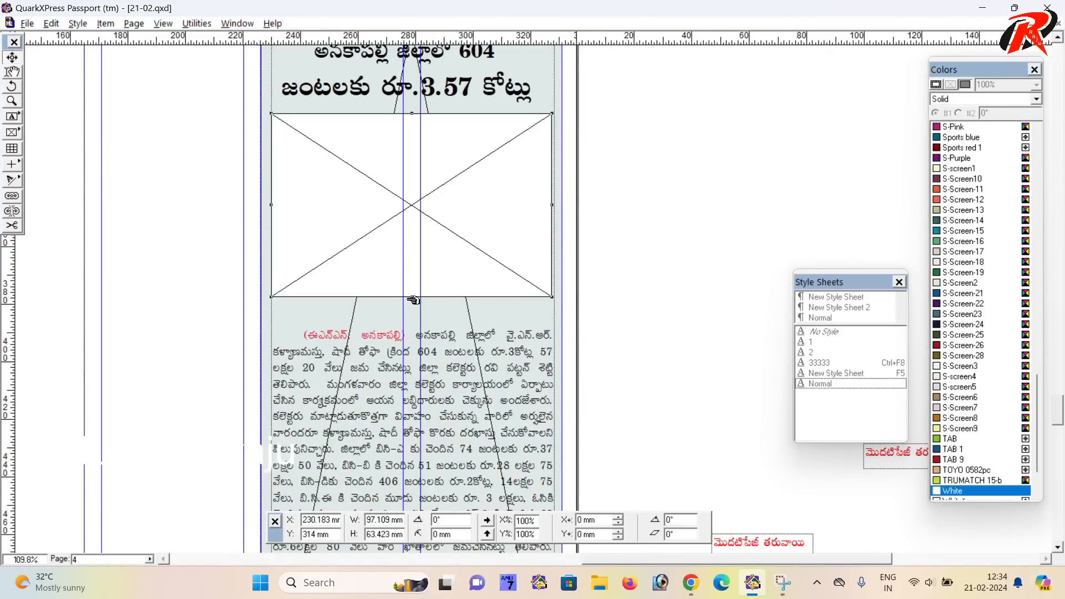
pyautogui.moveTo(414, 300); pyautogui.dragTo(430, 316)
# - Lengthen the Anakapalli text box to about 253 mm high and undo its accidental shift
pyautogui.scroll(-5, 430, 316)
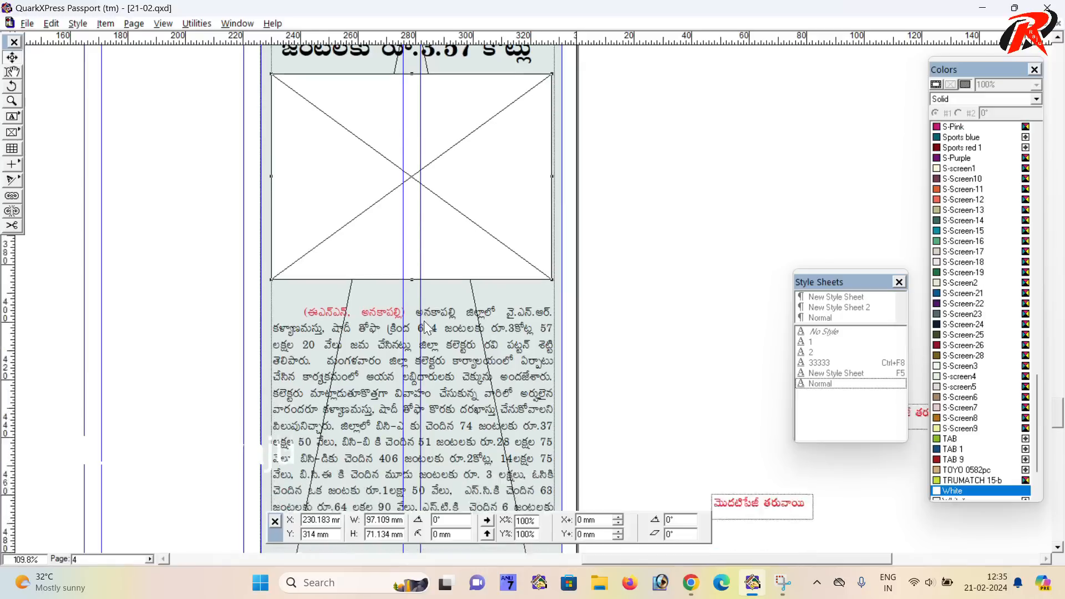
pyautogui.scroll(-8, 432, 339)
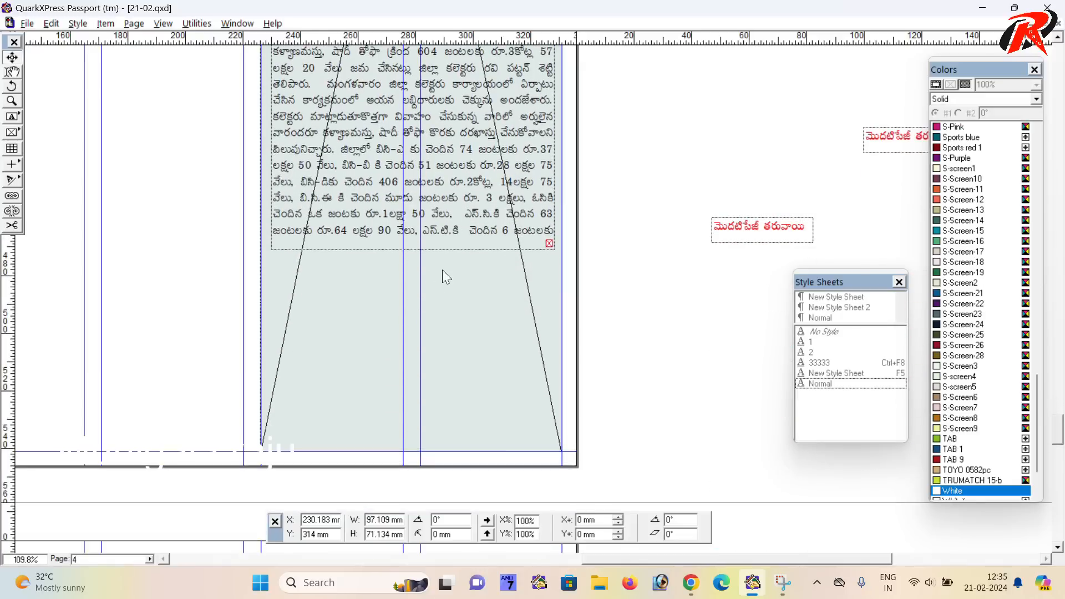
pyautogui.click(425, 231)
pyautogui.moveTo(418, 252); pyautogui.dragTo(434, 460)
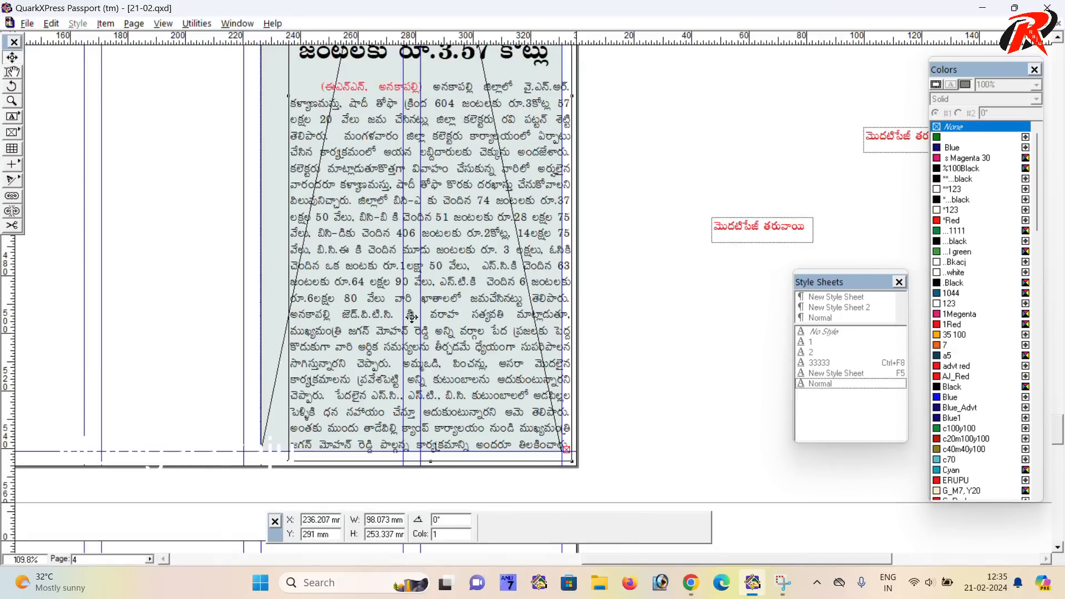
pyautogui.hotkey('ctrl', 'z')
pyautogui.scroll(12, 412, 317)
# - Nudge the picture box up to Y 313.647 mm under the headline and accept its 1 pt item runaround
pyautogui.click(425, 301)
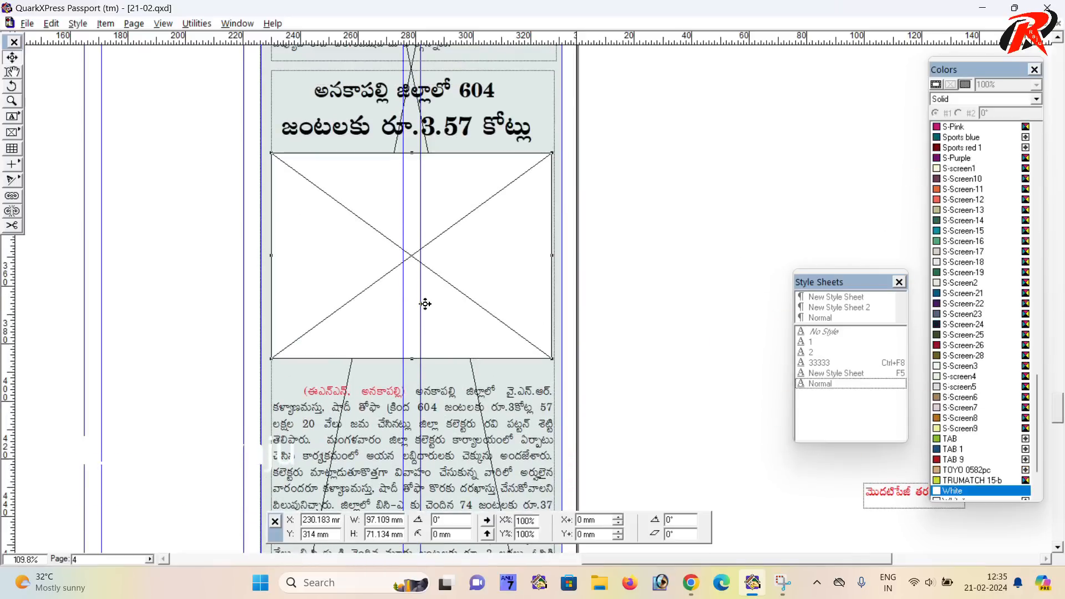
pyautogui.press('Up')
pyautogui.press('Up')
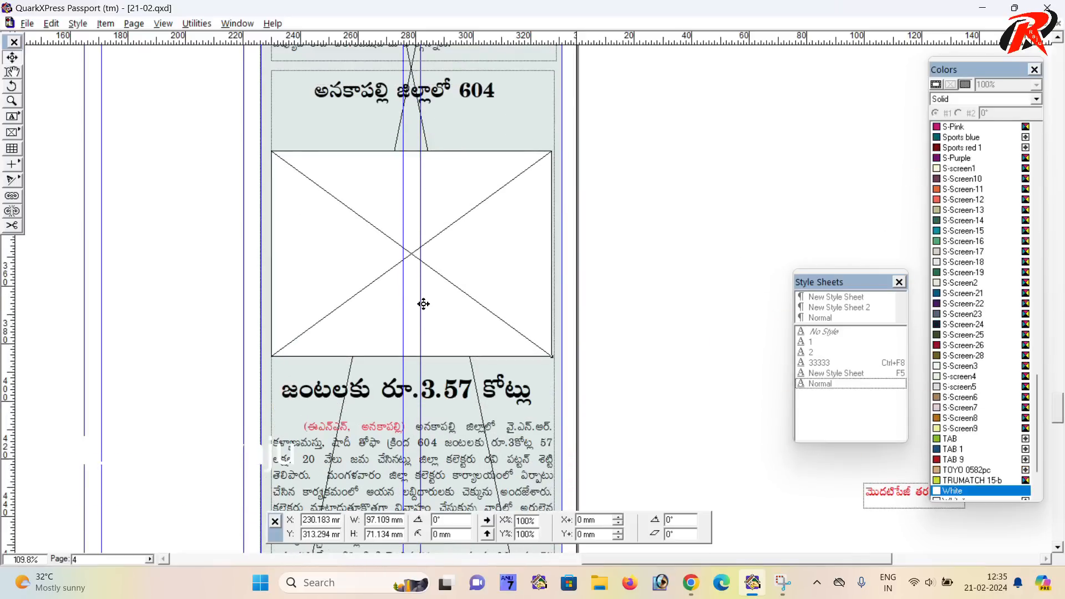
pyautogui.press('Down')
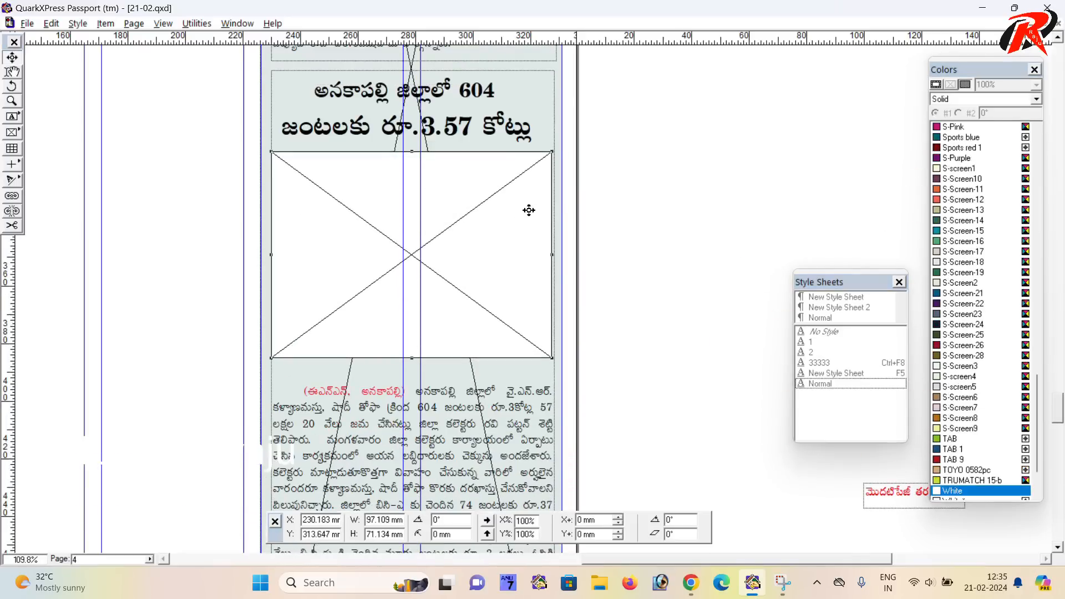
pyautogui.doubleClick(473, 203)
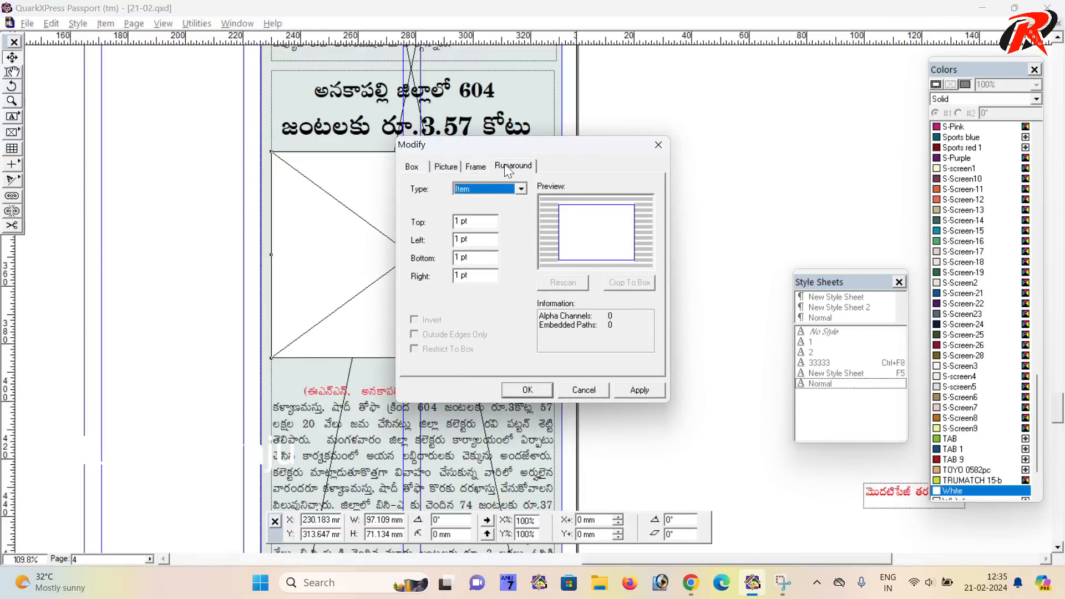
pyautogui.click(524, 390)
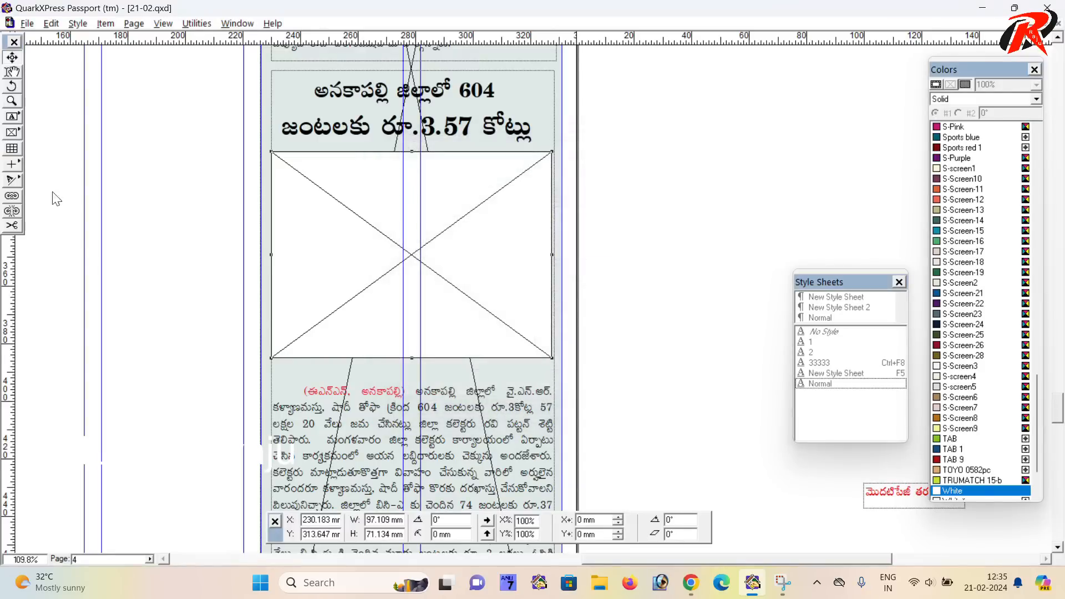
# - Remove the blank line above the dateline, reduce its indent, and lengthen the text box to about 256 mm
pyautogui.click(317, 381)
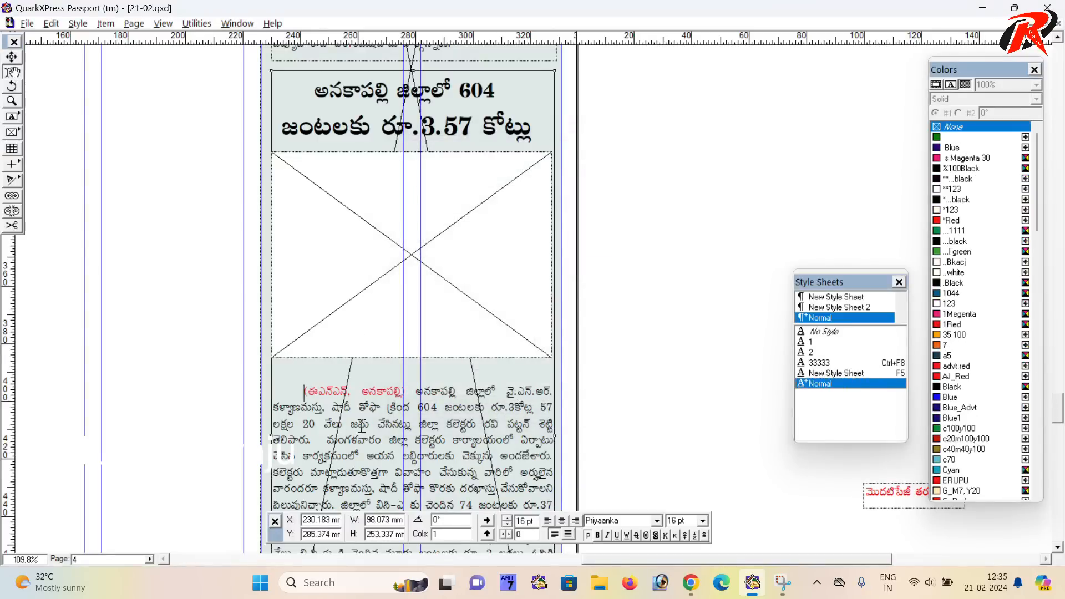
pyautogui.scroll(-3, 384, 378)
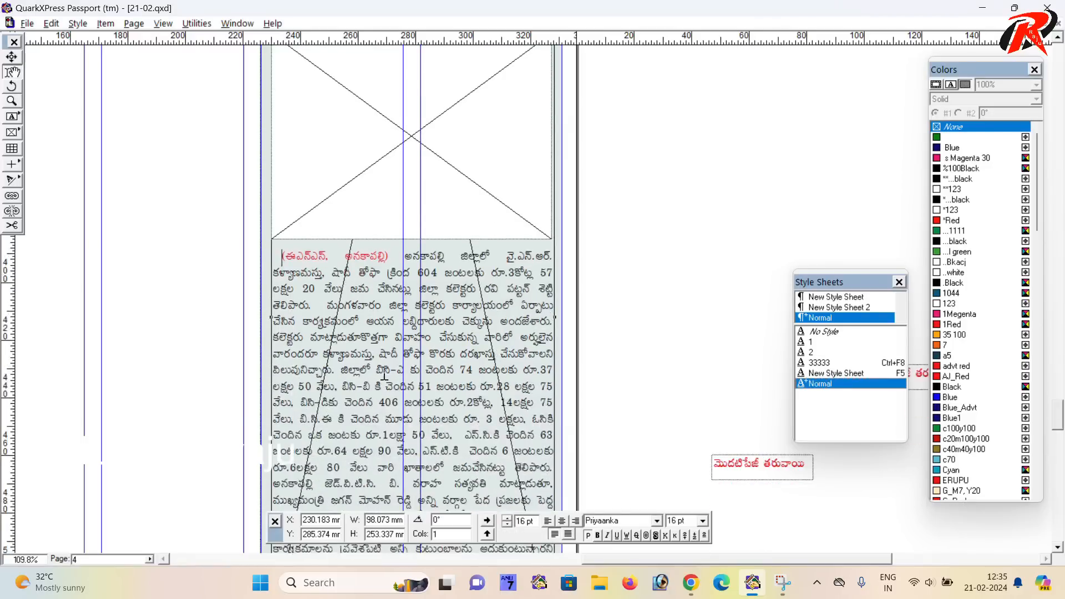
pyautogui.scroll(-6, 384, 377)
pyautogui.moveTo(414, 406)
pyautogui.mouseDown()
pyautogui.moveTo(436, 461)
pyautogui.moveTo(432, 411)
pyautogui.mouseUp()
# - Select the Anakapalli text box and picture box together and nudge both up to Y 283.963 mm
pyautogui.scroll(3, 452, 369)
pyautogui.scroll(9, 452, 369)
pyautogui.click(353, 192)
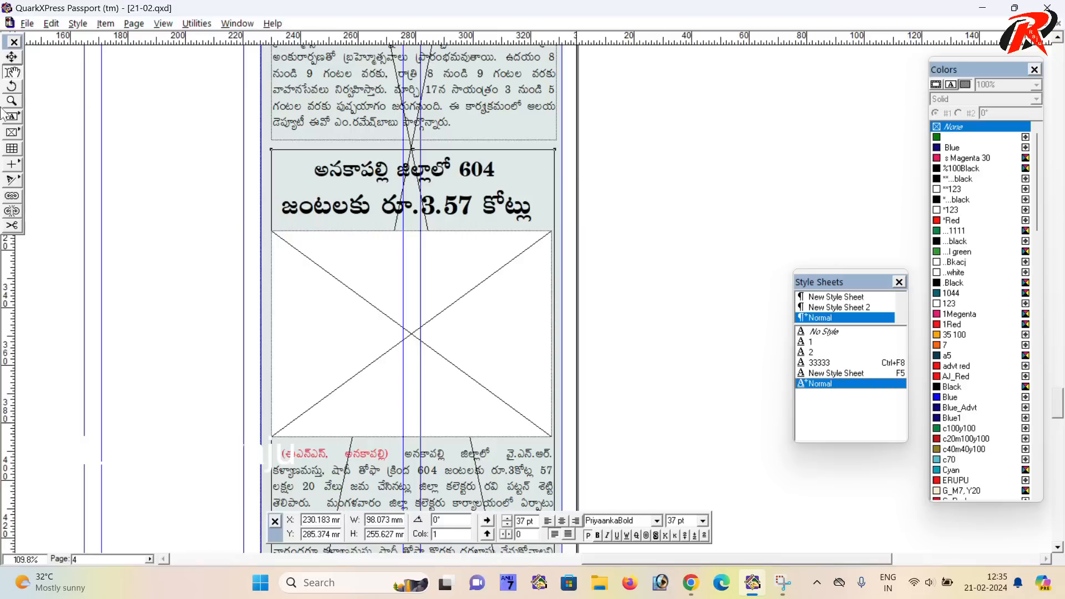
pyautogui.click(12, 57)
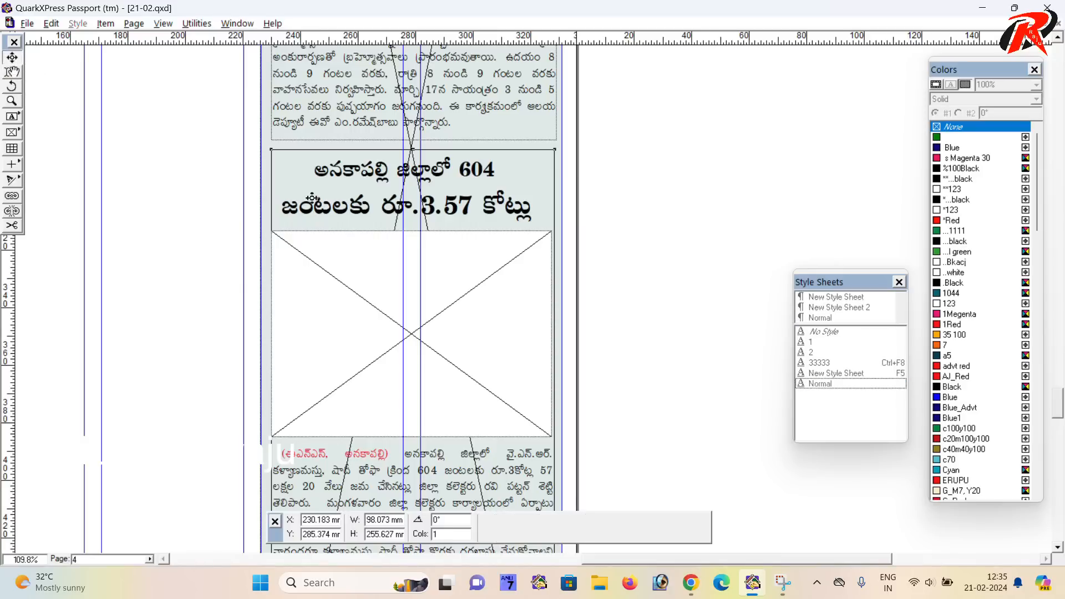
pyautogui.click(305, 299)
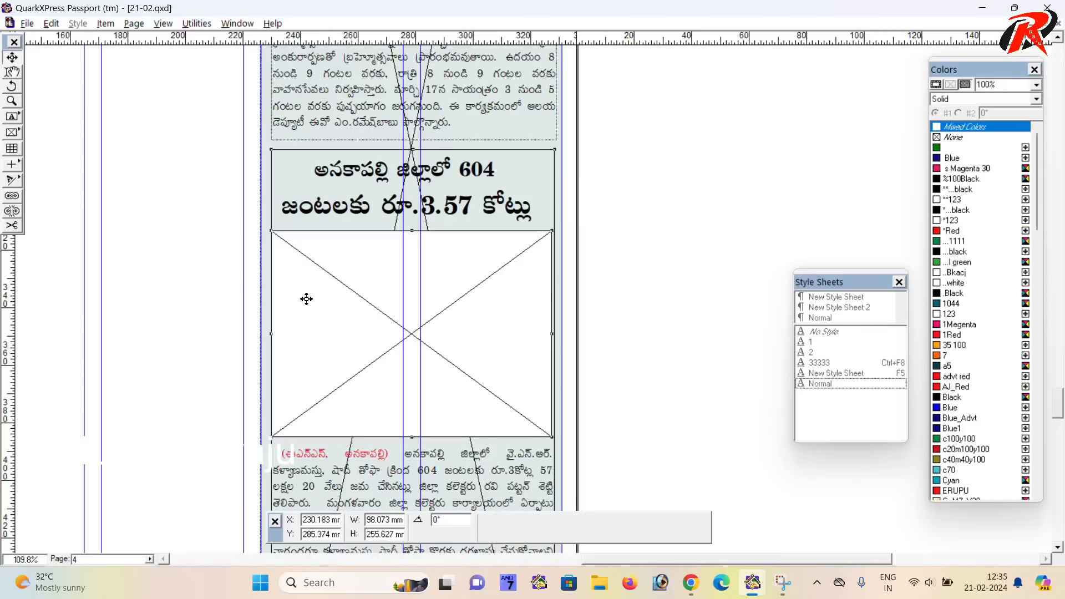
pyautogui.press('Up')
pyautogui.press('Up')
pyautogui.press('Up')
pyautogui.press('Up')
# - Lengthen the Anakapalli text box to about 257 mm high, down to the page's bottom margin
pyautogui.scroll(-9, 307, 302)
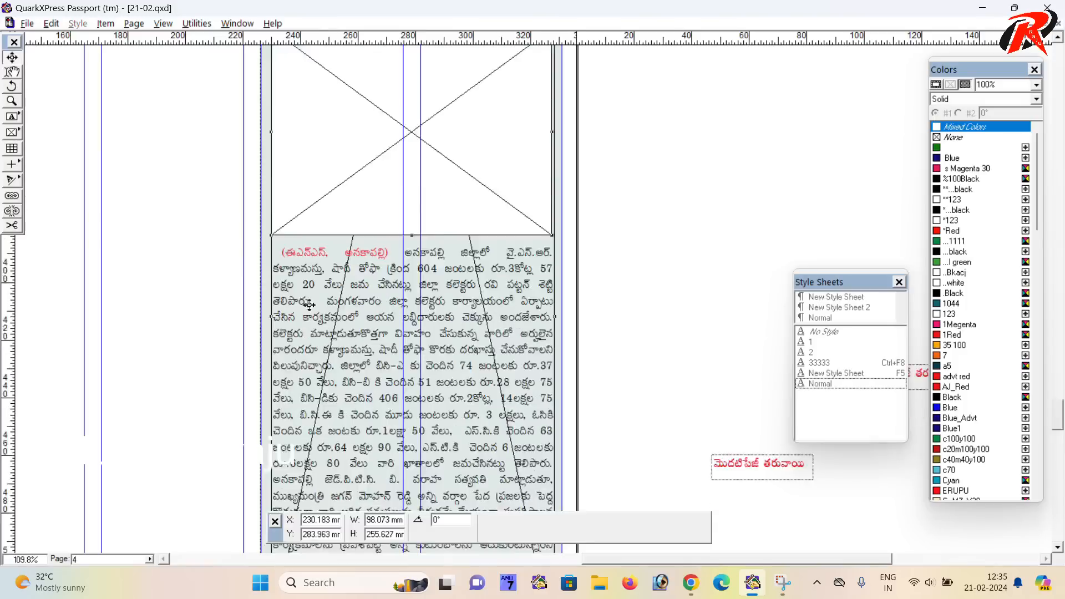
pyautogui.scroll(-3, 314, 305)
pyautogui.moveTo(419, 409); pyautogui.dragTo(418, 412)
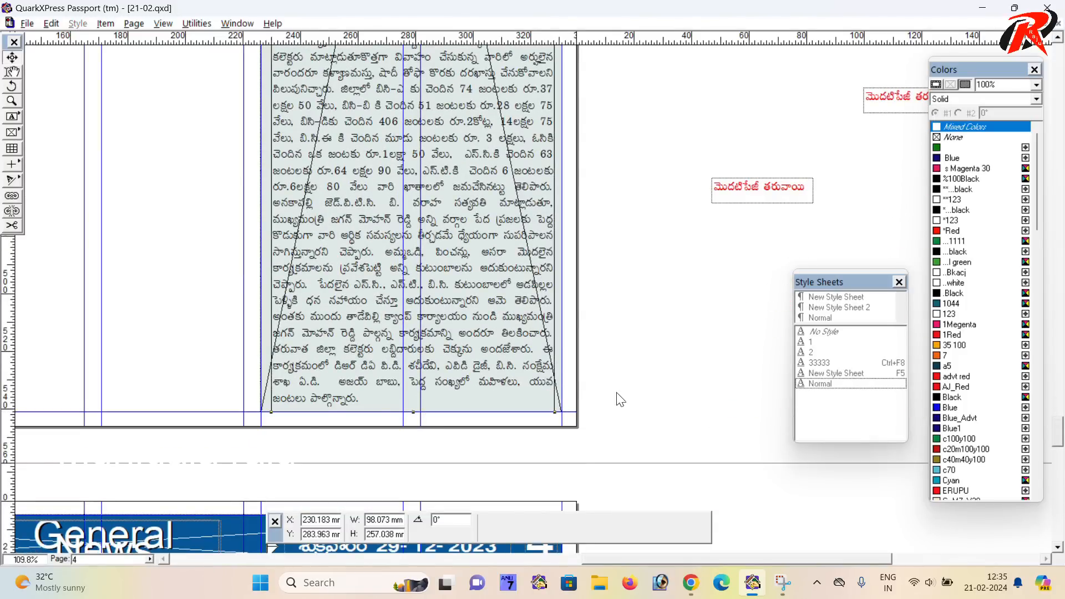
pyautogui.scroll(8, 620, 398)
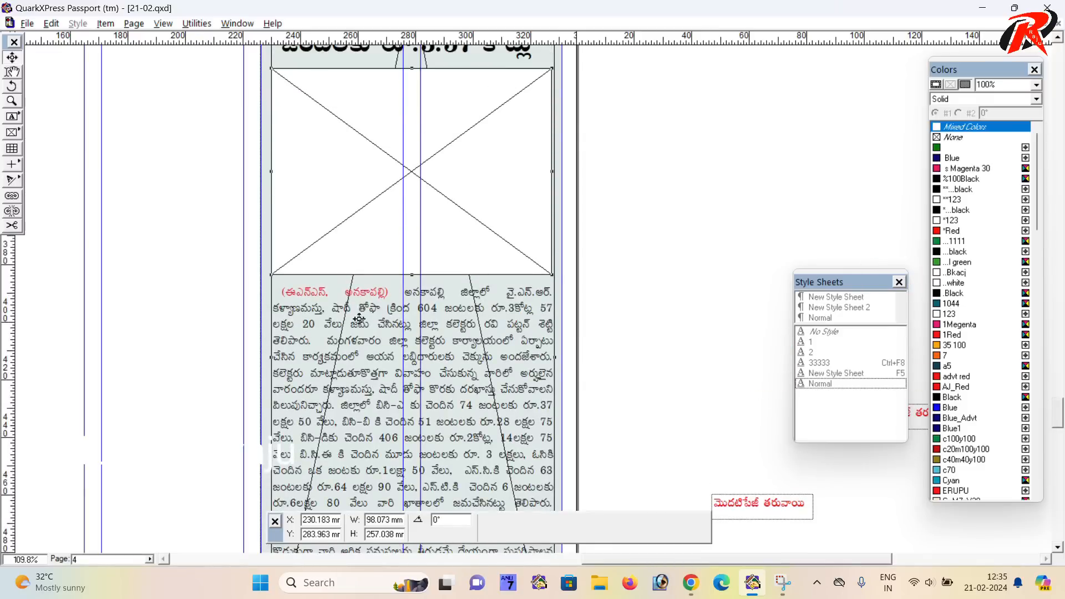
# - Switch to Chrome, copy the temple photo above the Anakapalli message in the WhatsApp chat, and return to QuarkXPress
pyautogui.click(691, 583)
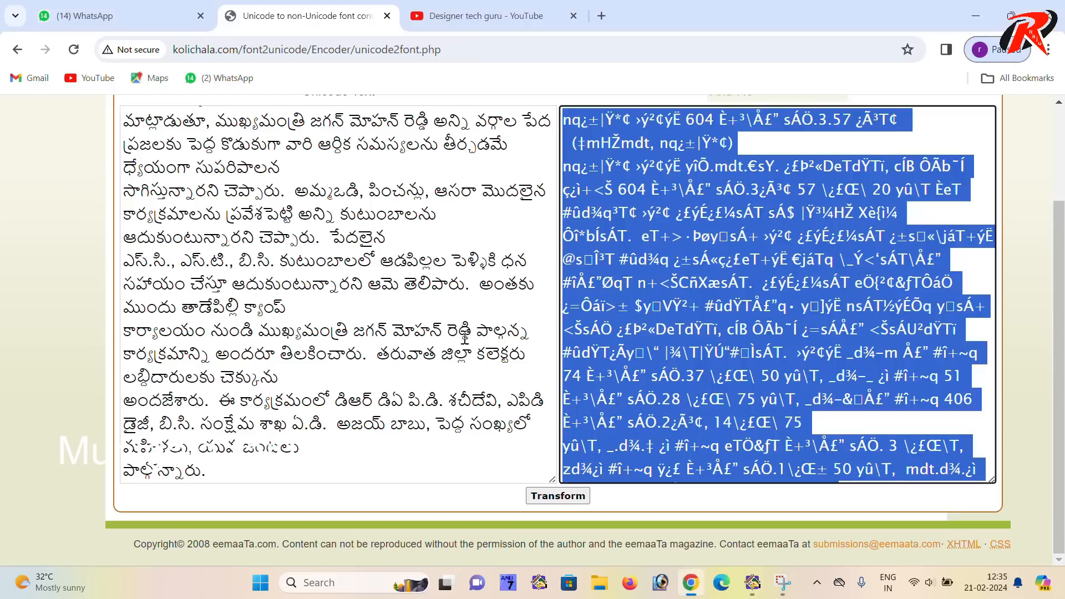
pyautogui.click(154, 22)
pyautogui.scroll(3, 433, 222)
pyautogui.rightClick(488, 358)
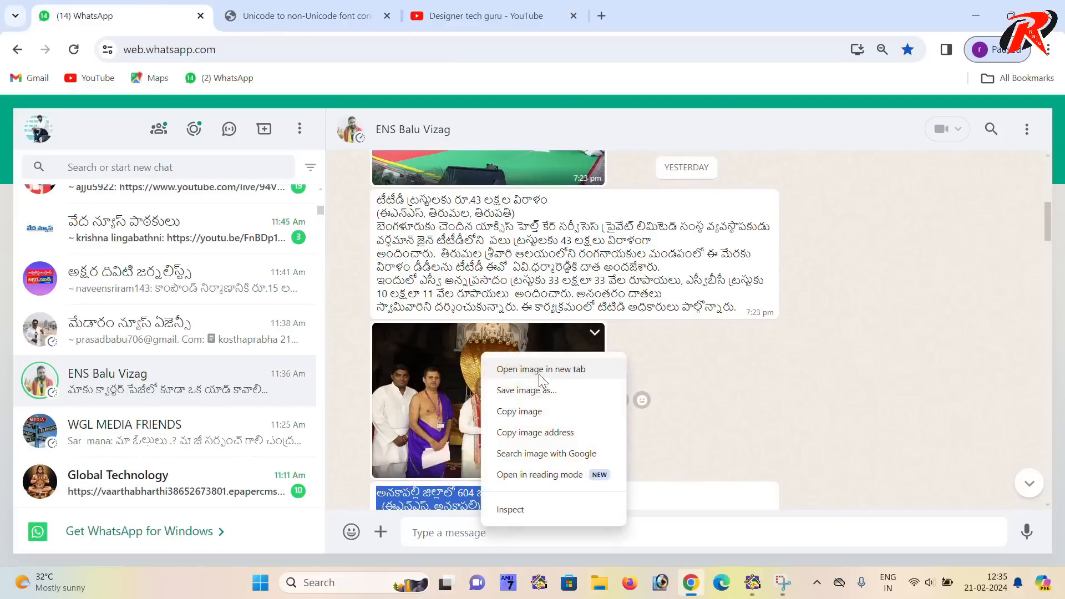
pyautogui.click(527, 411)
pyautogui.click(752, 582)
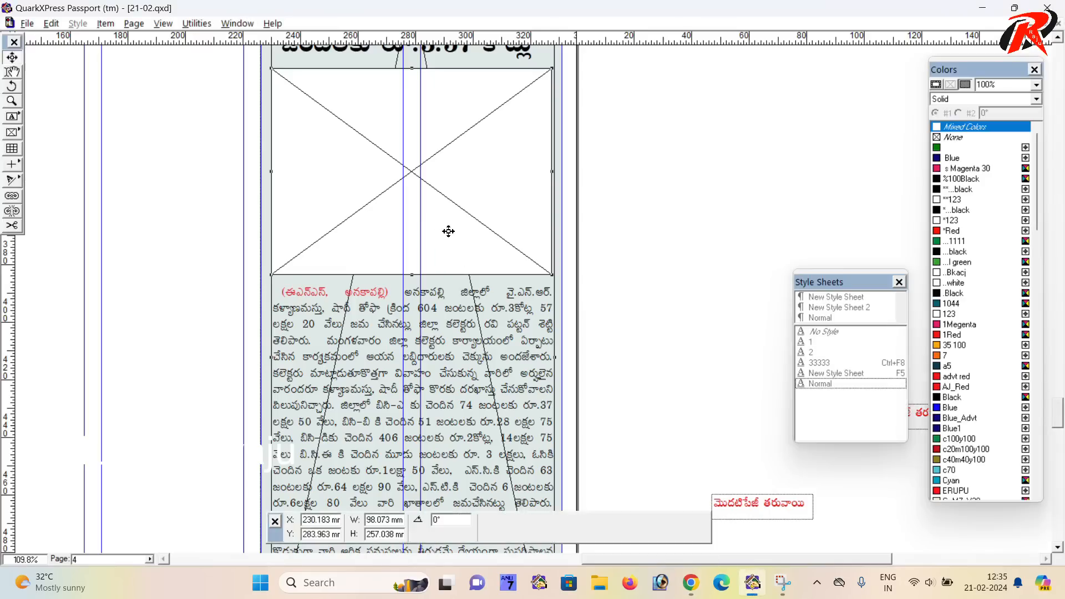
# - Switch to Chrome, copy the temple photo from the WhatsApp chat again, and return to QuarkXPress
pyautogui.scroll(3, 454, 238)
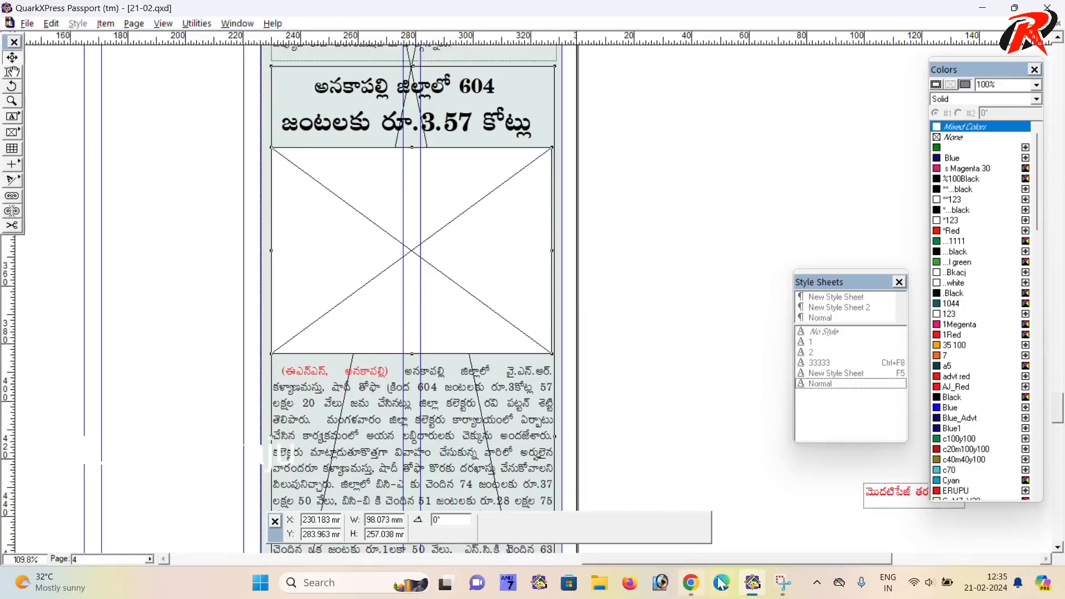
pyautogui.click(690, 582)
pyautogui.rightClick(482, 353)
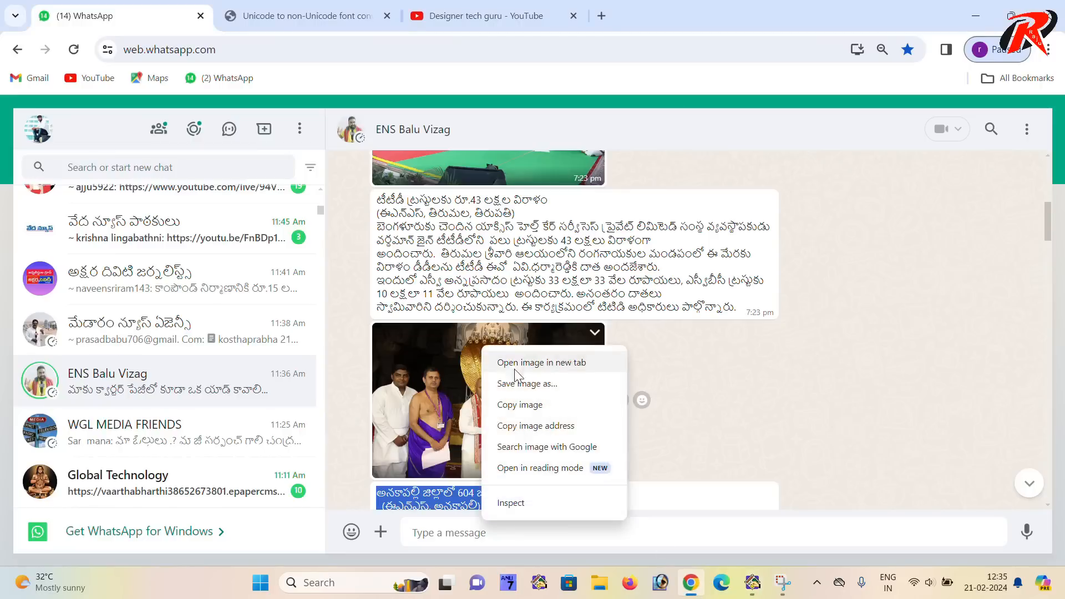
pyautogui.click(521, 405)
pyautogui.click(752, 582)
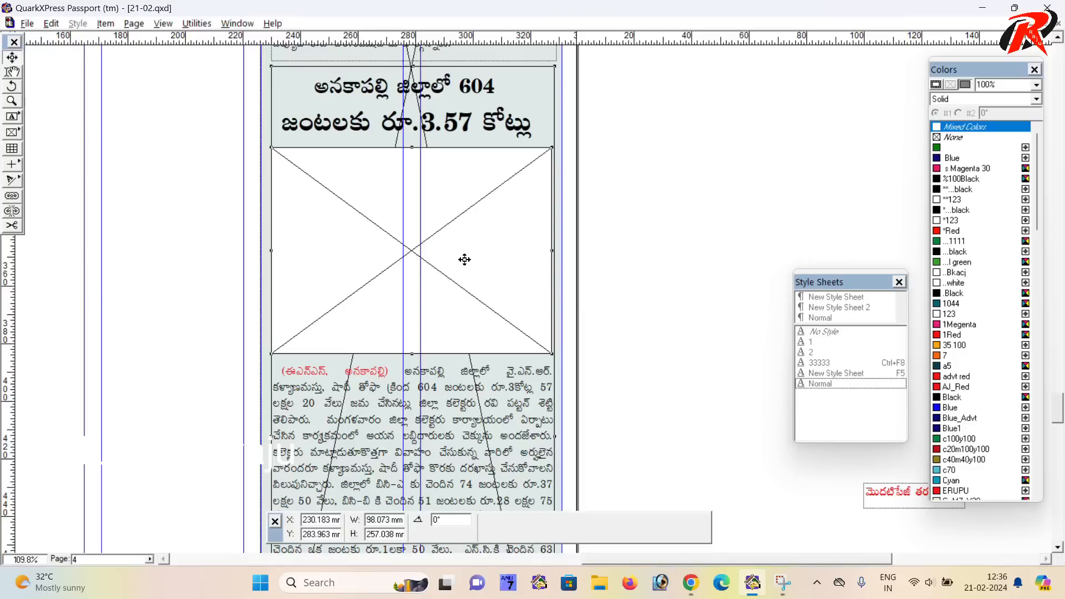
pyautogui.click(11, 57)
pyautogui.moveTo(325, 240); pyautogui.dragTo(365, 262)
pyautogui.hotkey('ctrl', 'z')
pyautogui.scroll(3, 351, 247)
pyautogui.scroll(-2, 383, 244)
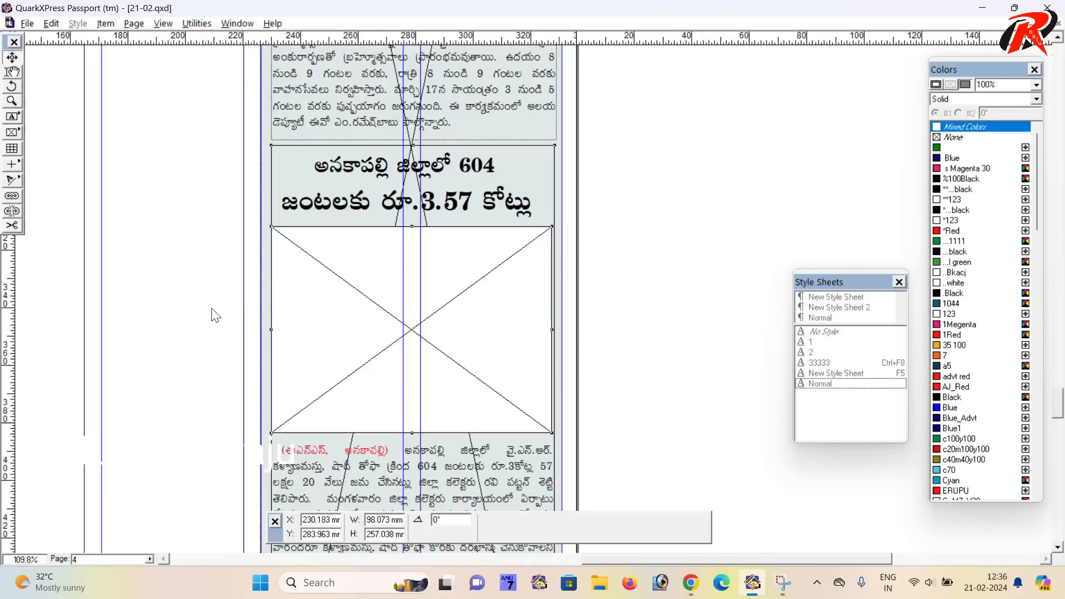
# - Paste the temple photo into the empty picture box below the Anakapalli headline and scale it to fill the box
pyautogui.click(160, 248)
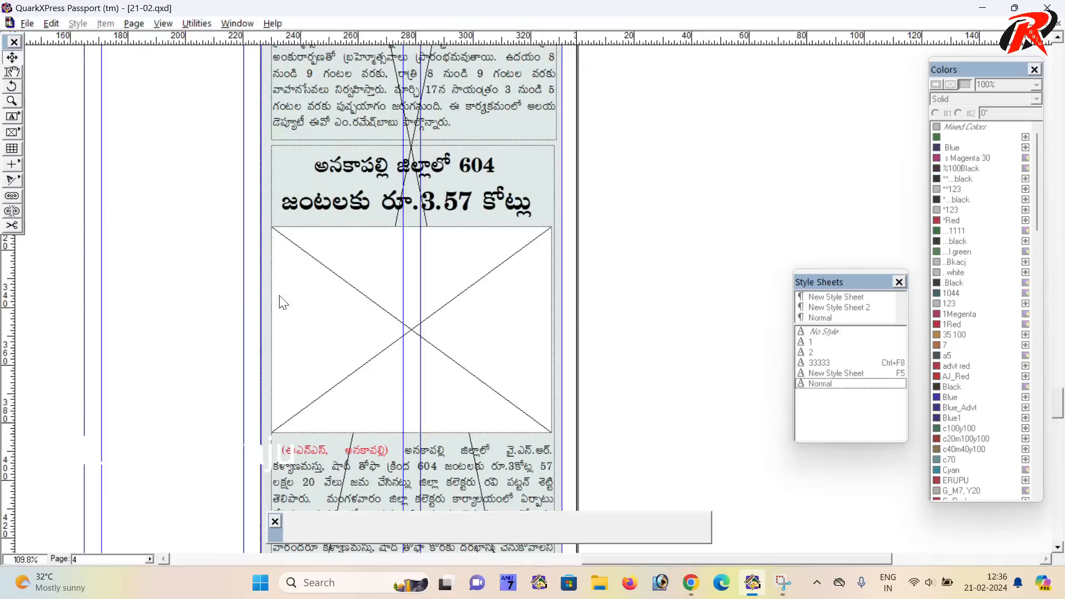
pyautogui.click(356, 332)
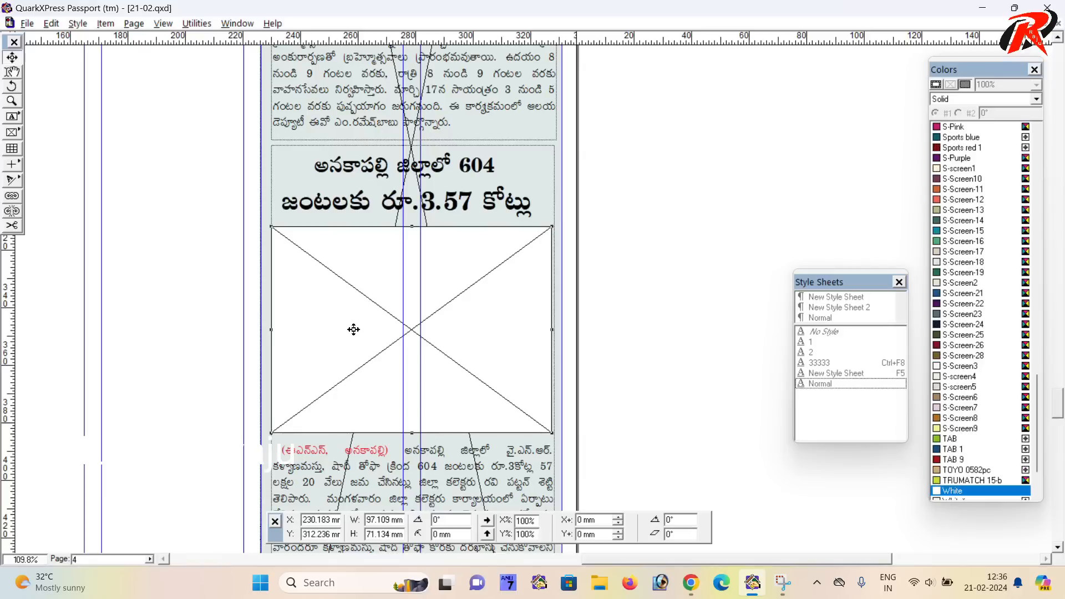
pyautogui.hotkey('ctrl', 'v')
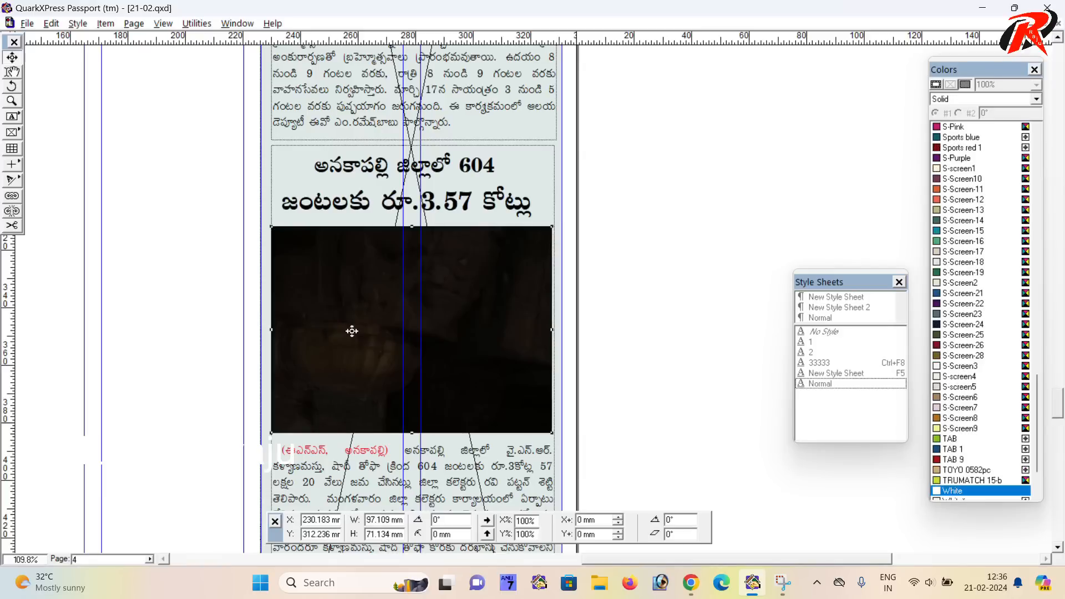
pyautogui.hotkey('ctrl', 'shift', 'f')
pyautogui.scroll(-3, 772, 408)
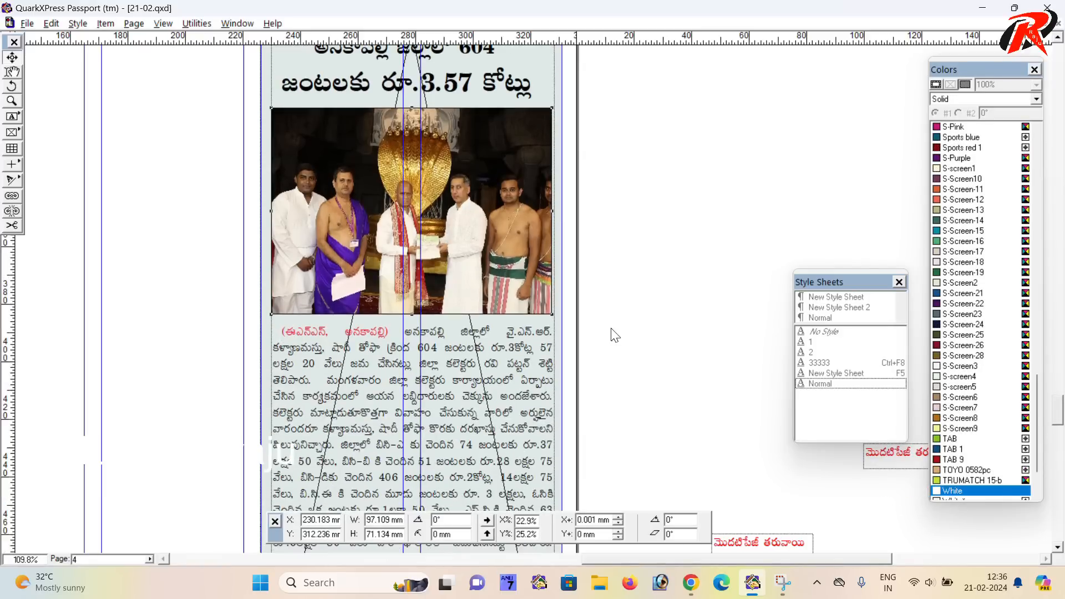
# - Review the tinted column on the whole page and up close, from the Anakapalli story's end up to the page header
pyautogui.click(629, 329)
pyautogui.moveTo(602, 321); pyautogui.dragTo(675, 159)
pyautogui.moveTo(333, 283); pyautogui.dragTo(625, 196)
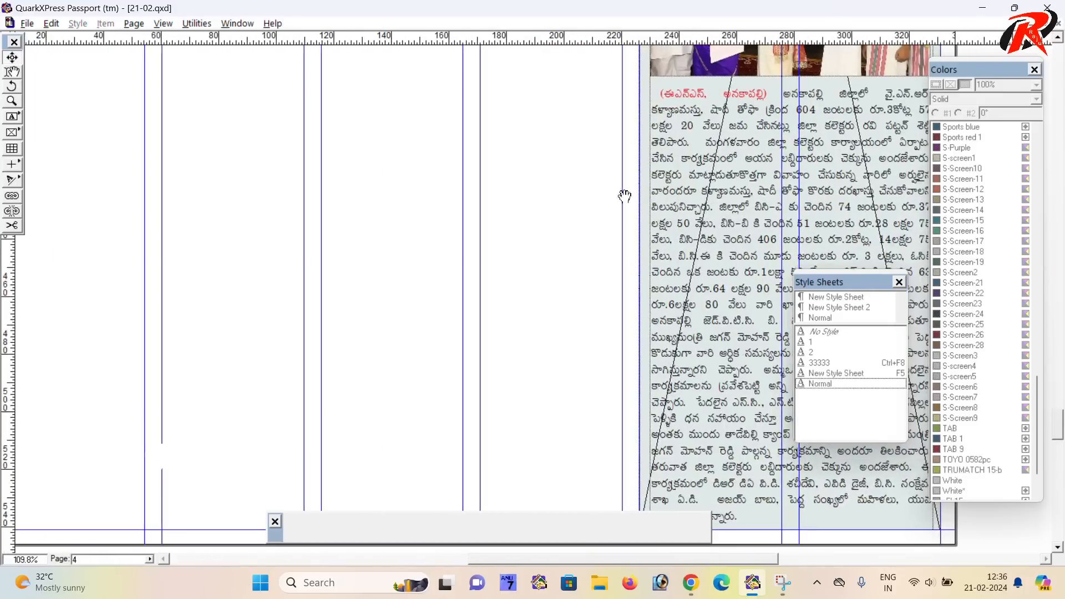
pyautogui.keyDown('ctrl'); pyautogui.keyDown('alt'); pyautogui.click(511, 274); pyautogui.keyUp('alt'); pyautogui.keyUp('ctrl')
pyautogui.scroll(2, 510, 275)
pyautogui.scroll(-2, 511, 278)
pyautogui.scroll(2, 511, 275)
pyautogui.scroll(3, 513, 274)
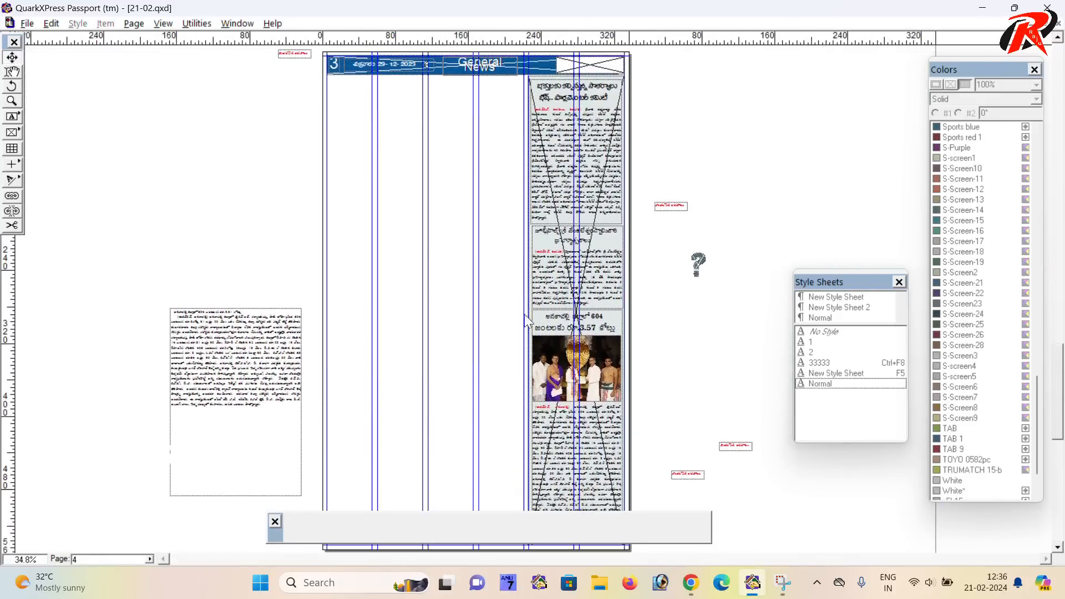
pyautogui.keyDown('ctrl'); pyautogui.click(562, 222); pyautogui.keyUp('ctrl')
pyautogui.keyDown('ctrl'); pyautogui.click(563, 222); pyautogui.keyUp('ctrl')
pyautogui.moveTo(620, 286); pyautogui.dragTo(508, 242)
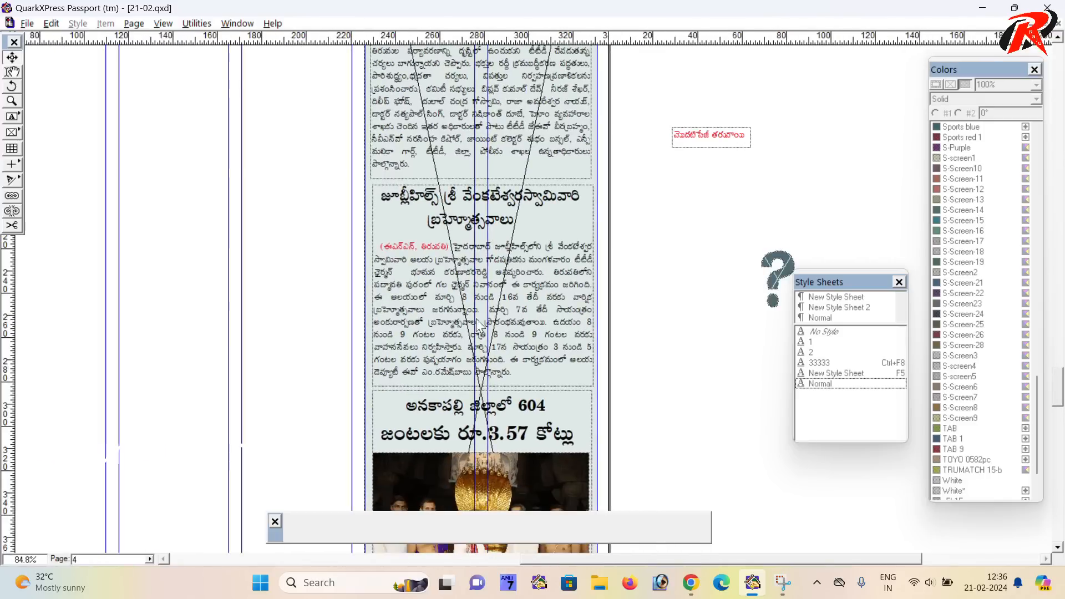
pyautogui.scroll(10, 464, 274)
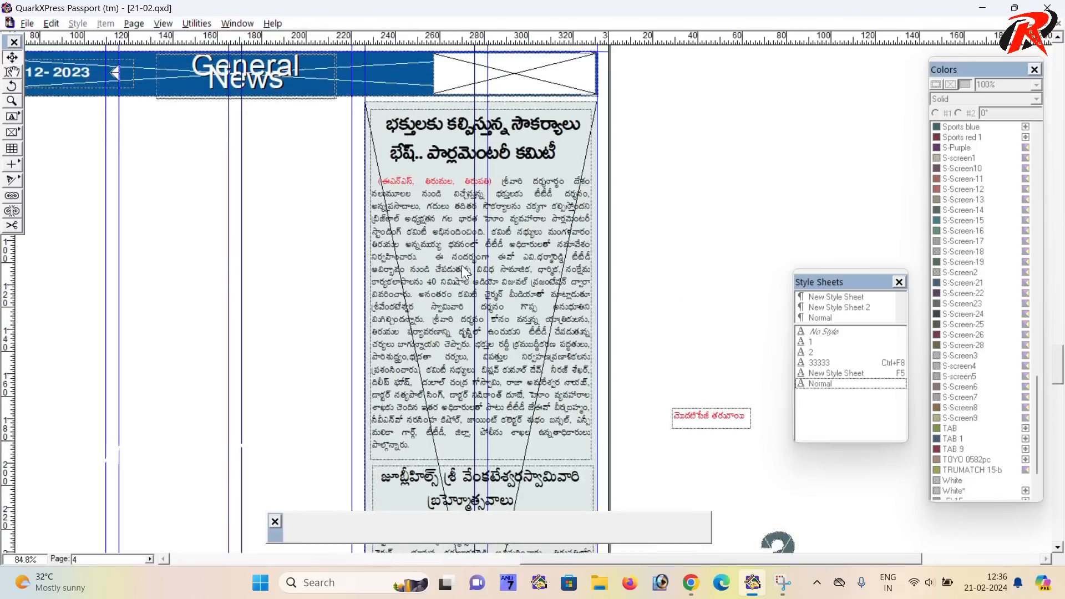
# - Move the Anakapalli source text box up the pasteboard to about X -191 mm, Y 85 mm
pyautogui.scroll(-3, 465, 272)
pyautogui.moveTo(333, 277); pyautogui.dragTo(784, 291)
pyautogui.moveTo(432, 220); pyautogui.dragTo(334, 217)
pyautogui.rightClick(417, 211)
pyautogui.click(461, 218)
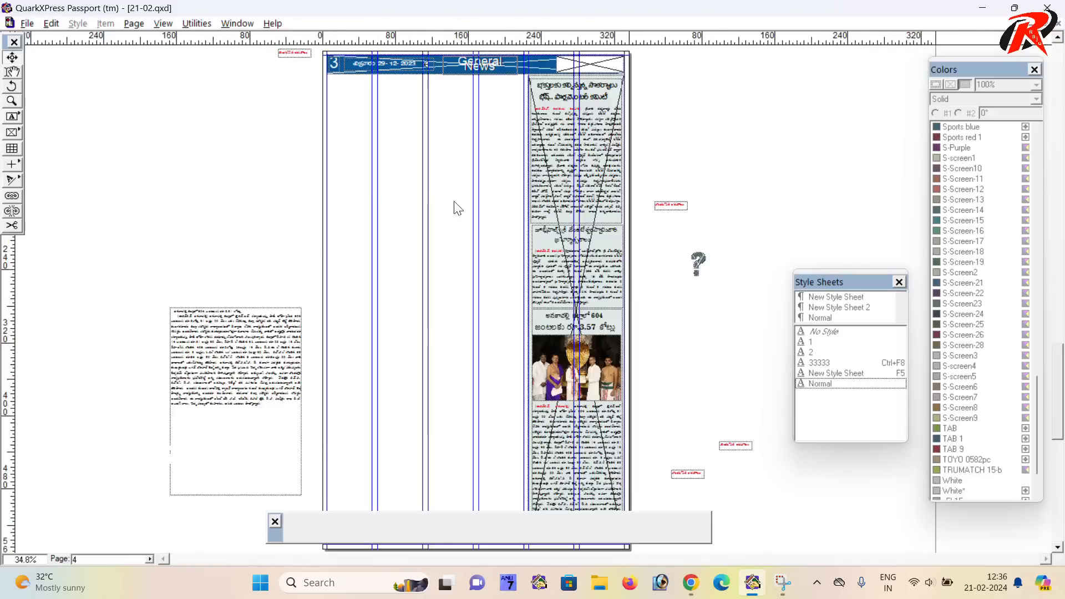
pyautogui.click(253, 353)
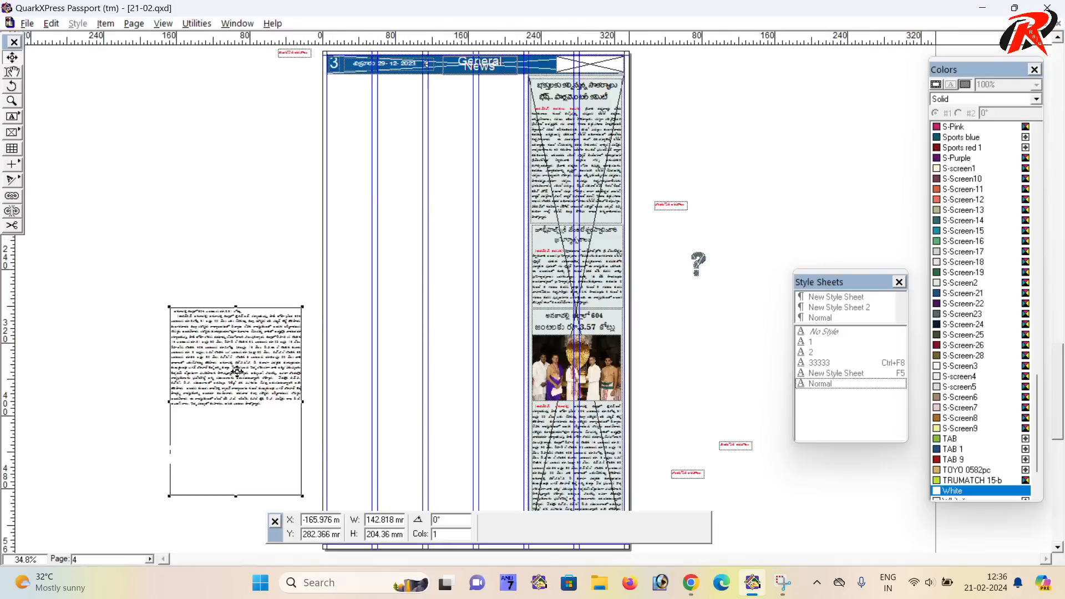
pyautogui.moveTo(225, 370); pyautogui.dragTo(202, 189)
# - Break the headline in the pasteboard text box before "604" so the rest starts a new line
pyautogui.keyDown('ctrl'); pyautogui.doubleClick(267, 368); pyautogui.keyUp('ctrl')
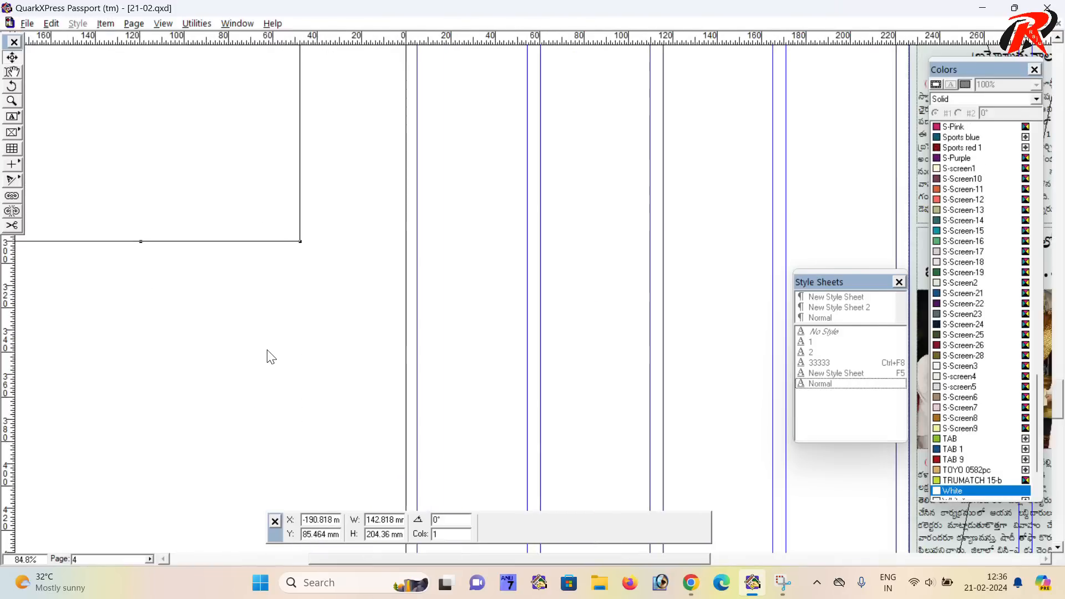
pyautogui.moveTo(297, 326); pyautogui.dragTo(653, 527)
pyautogui.click(12, 71)
pyautogui.hotkey('ctrl', 'a')
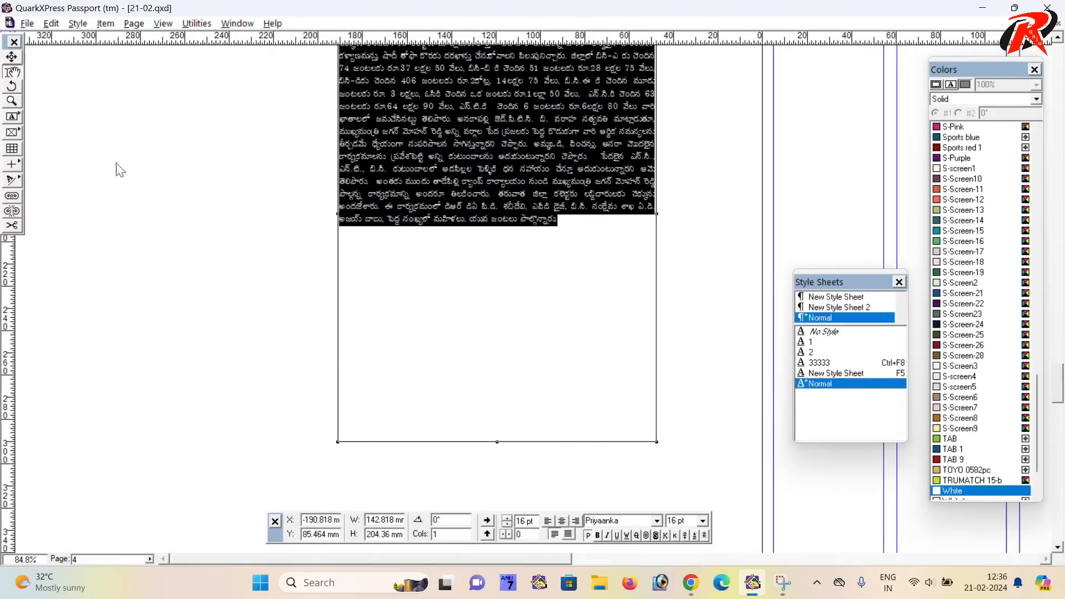
pyautogui.moveTo(437, 255); pyautogui.dragTo(438, 387)
pyautogui.keyDown('ctrl'); pyautogui.doubleClick(460, 368); pyautogui.keyUp('ctrl')
pyautogui.moveTo(459, 297); pyautogui.dragTo(499, 493)
pyautogui.click(541, 273)
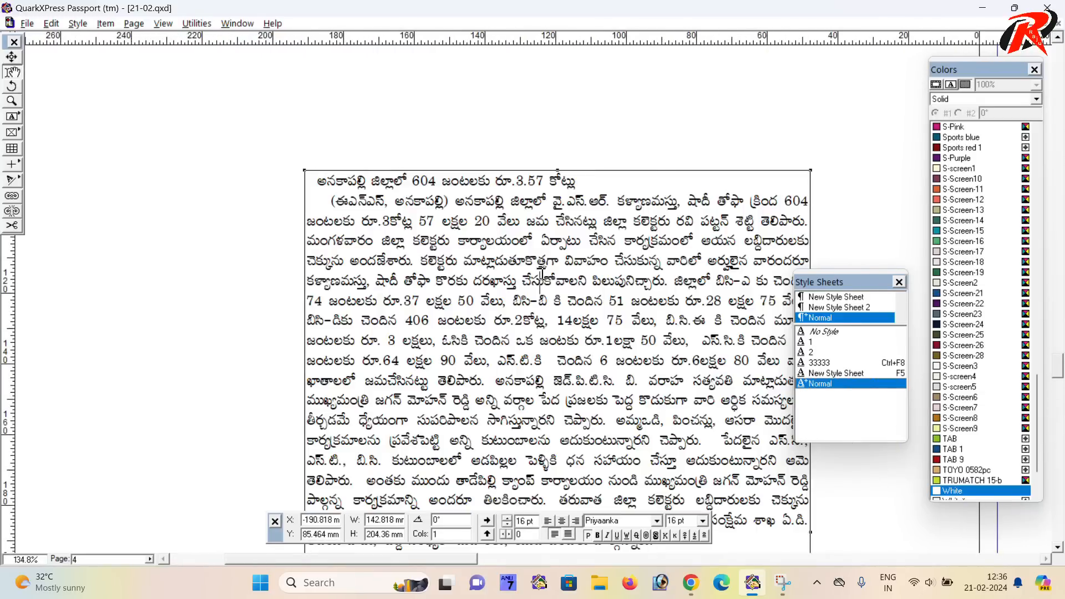
pyautogui.moveTo(601, 177); pyautogui.dragTo(319, 176)
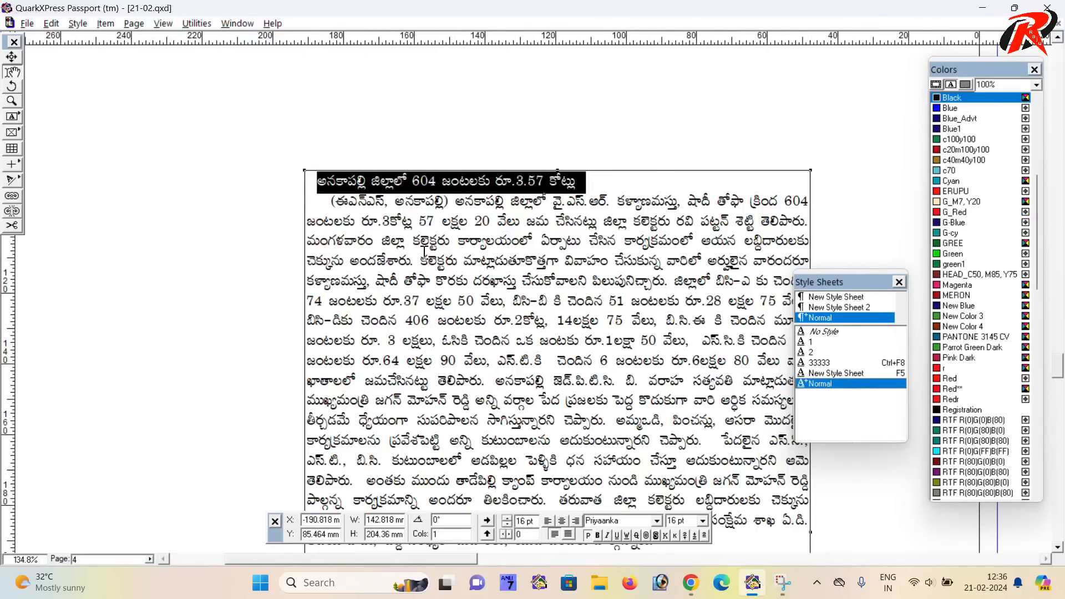
pyautogui.click(411, 182)
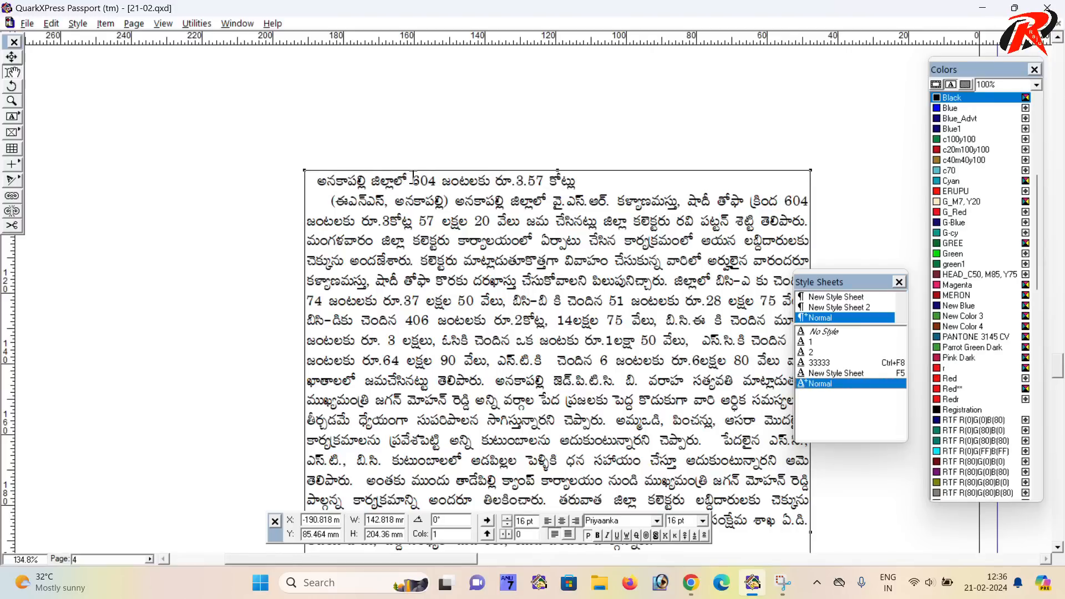
pyautogui.press('Return')
# - Copy the headline line "604 జంటలకు రూ.3.57 కోట్లు" and draw a text box about 215 by 79 mm below the page header, starting at the left margin
pyautogui.moveTo(489, 200); pyautogui.dragTo(315, 202)
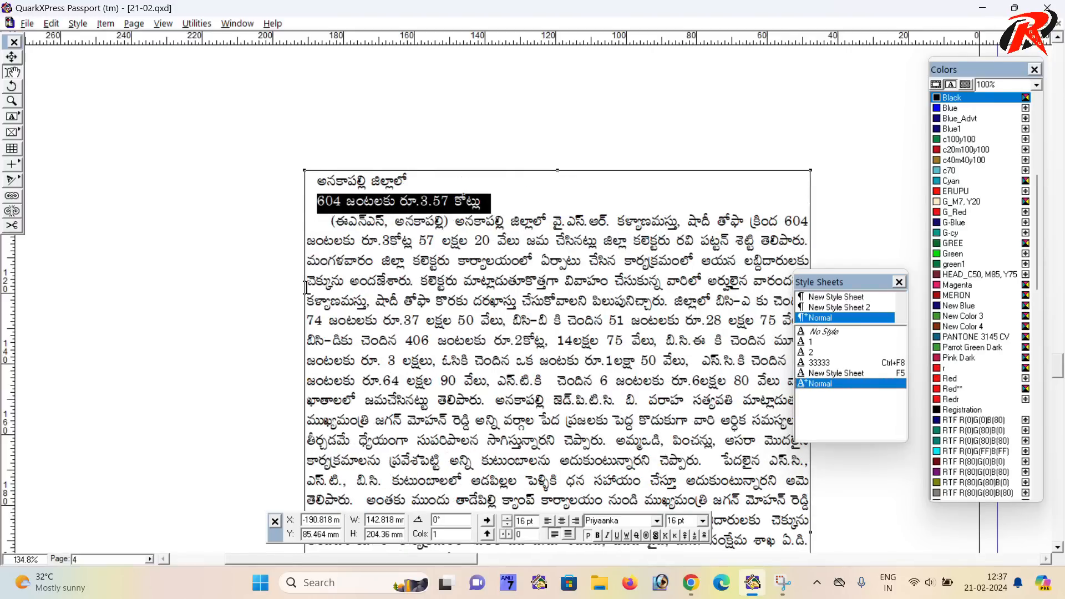
pyautogui.moveTo(515, 200); pyautogui.dragTo(312, 204)
pyautogui.hotkey('ctrl', 'c')
pyautogui.moveTo(766, 206); pyautogui.dragTo(344, 272)
pyautogui.click(11, 132)
pyautogui.moveTo(129, 132); pyautogui.dragTo(743, 361)
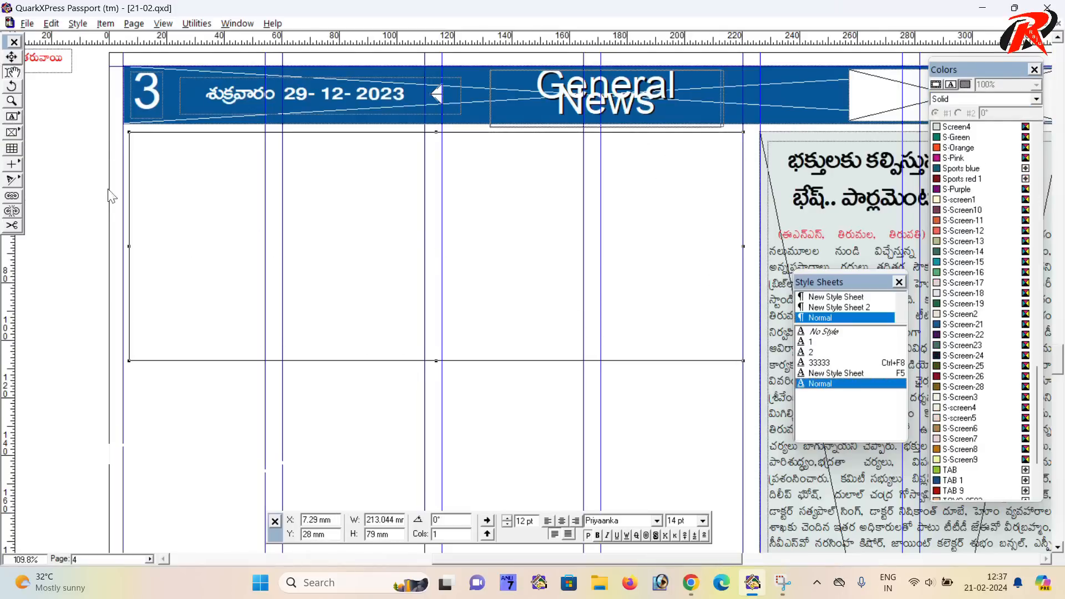
pyautogui.moveTo(129, 245); pyautogui.dragTo(122, 245)
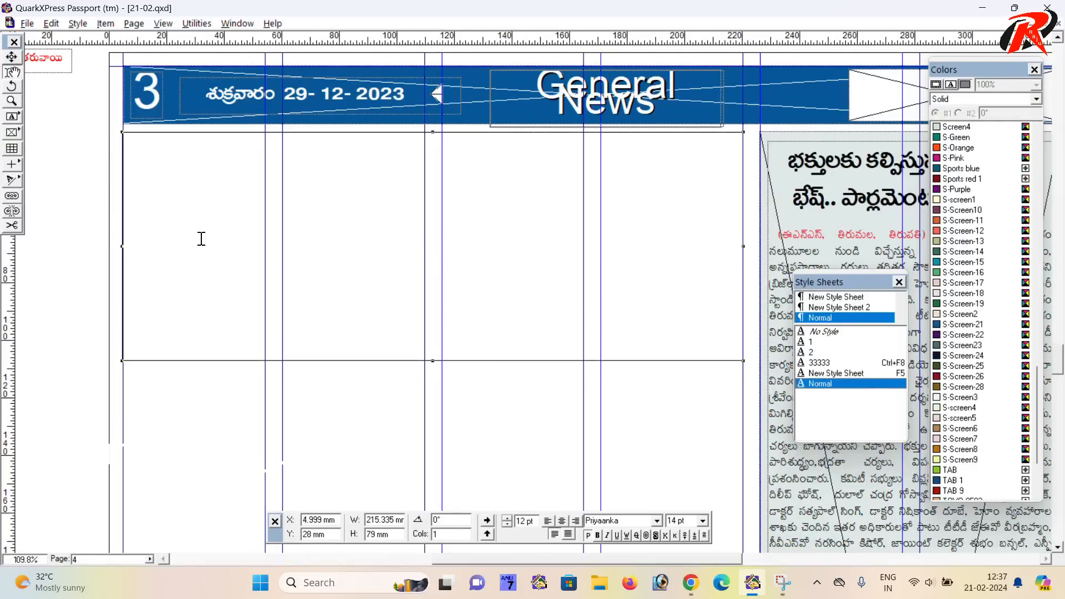
# - Paste the headline into the new text box and enlarge it to 71 pt
pyautogui.hotkey('ctrl', 'v')
pyautogui.hotkey('ctrl', 'a')
pyautogui.hotkey('ctrl', 'alt', 'shift', '.')
pyautogui.hotkey('ctrl', 'alt', 'shift', '.')
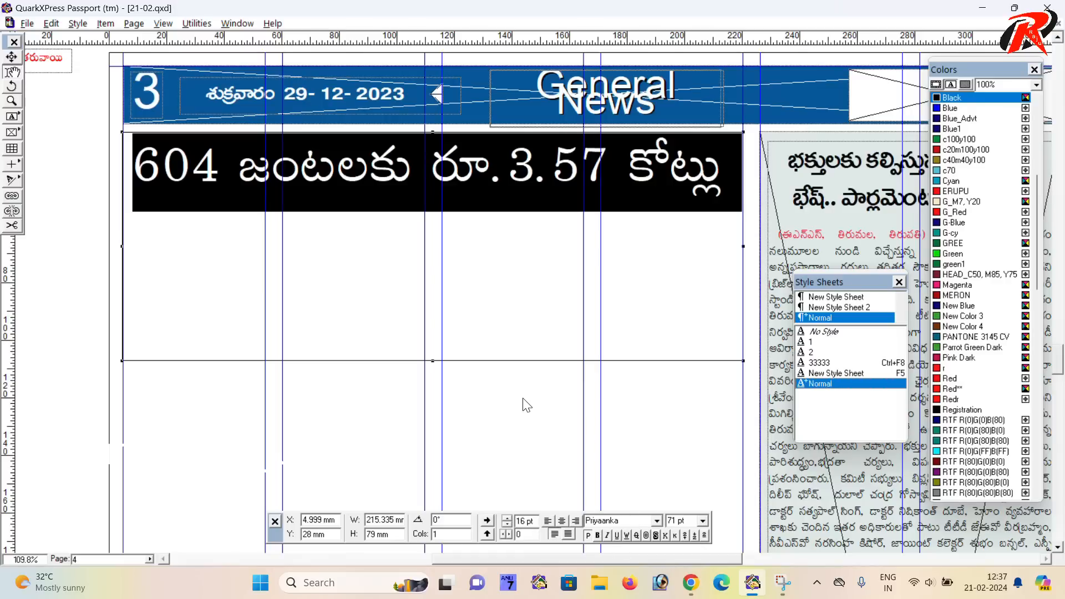
# - Apply character style 1 to the headline and enlarge it to 79 pt, filling the box width
pyautogui.click(829, 341)
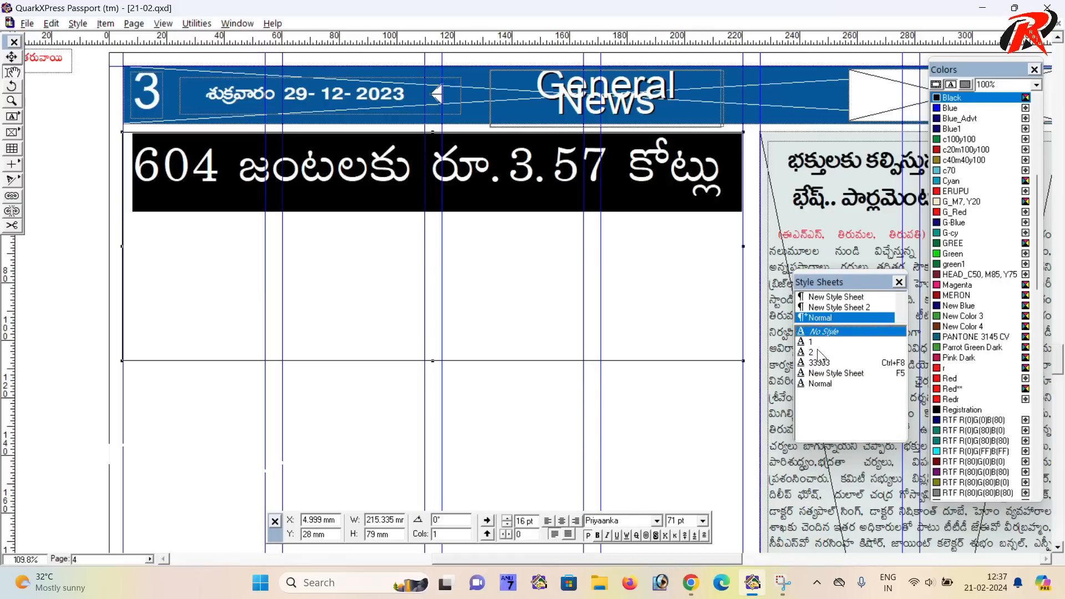
pyautogui.hotkey('ctrl', 'alt', 'shift', '.')
pyautogui.hotkey('ctrl', 'alt', 'shift', '.')
pyautogui.hotkey('ctrl', 'alt', 'shift', '.')
pyautogui.hotkey('ctrl', 'alt', 'shift', '.')
pyautogui.hotkey('ctrl', 'alt', 'shift', '.')
pyautogui.hotkey('ctrl', 'alt', 'shift', '.')
pyautogui.hotkey('ctrl', 'alt', 'shift', '.')
pyautogui.hotkey('ctrl', 'alt', 'shift', '.')
pyautogui.hotkey('ctrl', 'alt', 'shift', '.')
pyautogui.hotkey('ctrl', 'alt', 'shift', '.')
pyautogui.hotkey('ctrl', 'alt', 'shift', '.')
pyautogui.hotkey('ctrl', 'alt', 'shift', '.')
pyautogui.hotkey('ctrl', 'alt', 'shift', '.')
pyautogui.hotkey('ctrl', 'alt', 'shift', '.')
pyautogui.hotkey('ctrl', 'alt', 'shift', '.')
pyautogui.hotkey('ctrl', 'alt', 'shift', '.')
pyautogui.hotkey('ctrl', 'alt', 'shift', '.')
pyautogui.hotkey('ctrl', 'alt', 'shift', '.')
pyautogui.hotkey('ctrl', 'alt', 'shift', '.')
pyautogui.hotkey('ctrl', 'alt', 'shift', '.')
pyautogui.hotkey('ctrl', 'alt', 'shift', '.')
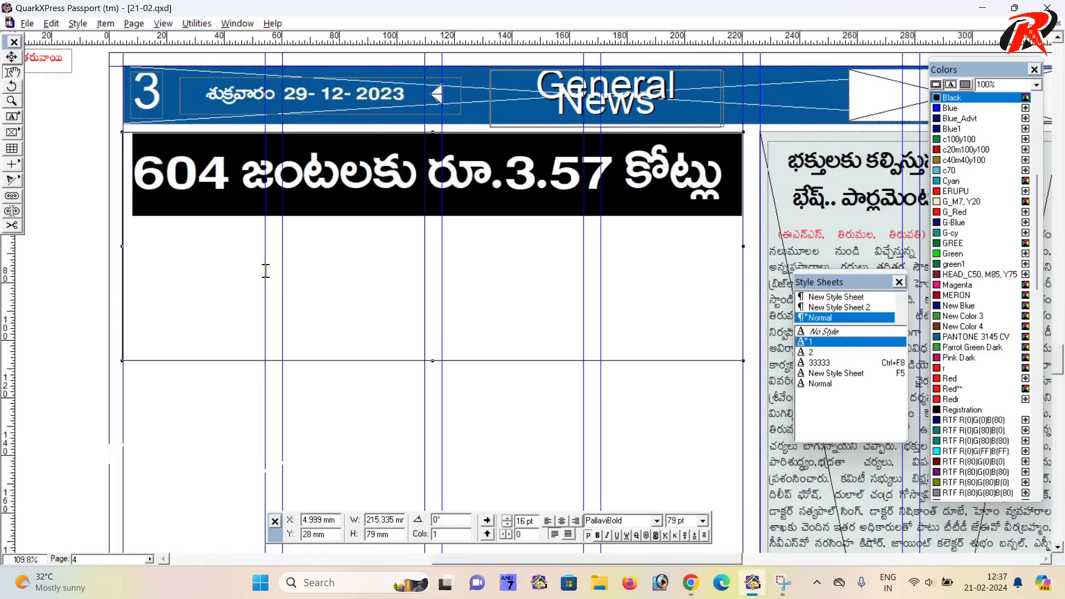
# - Draw a body text box about 210 by 117 mm beneath the large headline, at about X 8 mm, Y 60 mm
pyautogui.moveTo(266, 270); pyautogui.dragTo(685, 259)
pyautogui.click(8, 113)
pyautogui.moveTo(583, 292); pyautogui.dragTo(207, 298)
pyautogui.moveTo(323, 254); pyautogui.dragTo(246, 194)
pyautogui.moveTo(150, 142)
pyautogui.mouseDown()
pyautogui.moveTo(764, 438)
pyautogui.moveTo(756, 479)
pyautogui.mouseUp()
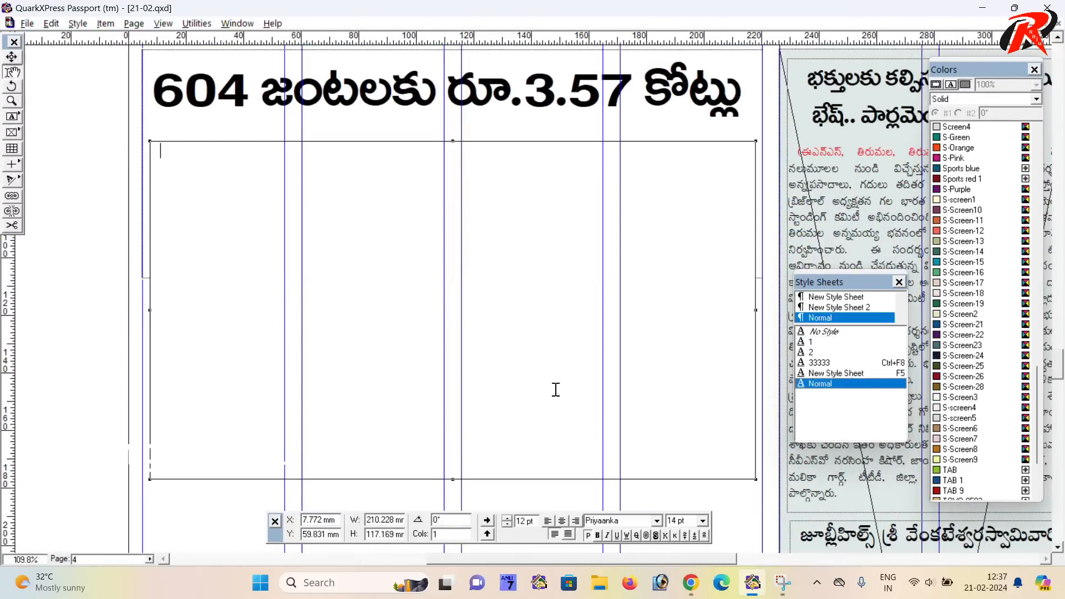
# - Copy the story body from the pasteboard box into the new body text box and colour its dateline Red
pyautogui.hotkey('ctrl', 'v')
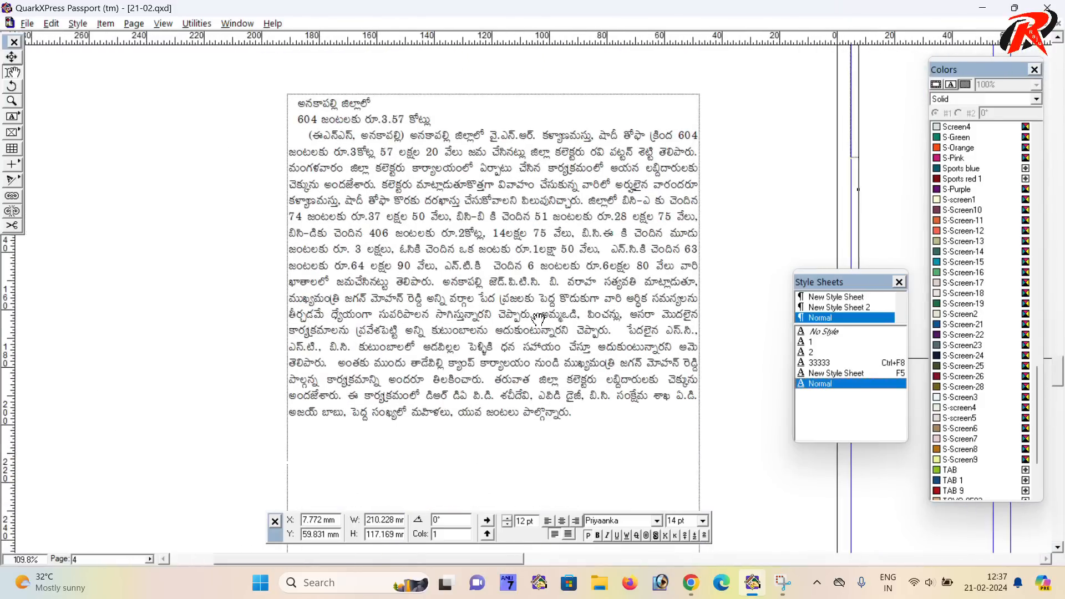
pyautogui.keyDown('shift'); pyautogui.click(273, 248); pyautogui.keyUp('shift')
pyautogui.moveTo(273, 248); pyautogui.dragTo(258, 145)
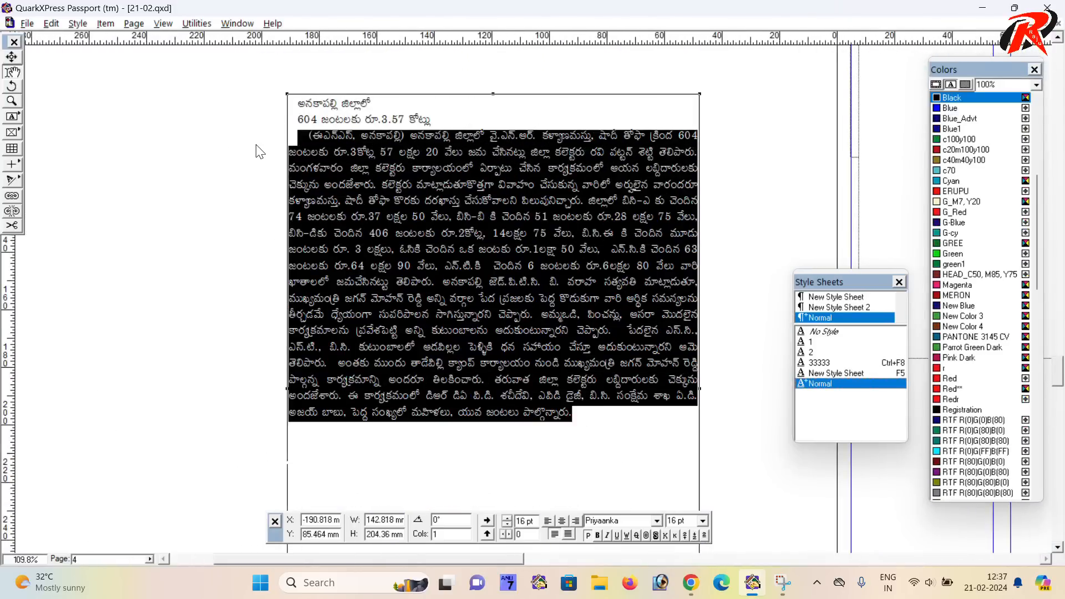
pyautogui.moveTo(590, 273); pyautogui.dragTo(381, 388)
pyautogui.click(377, 277)
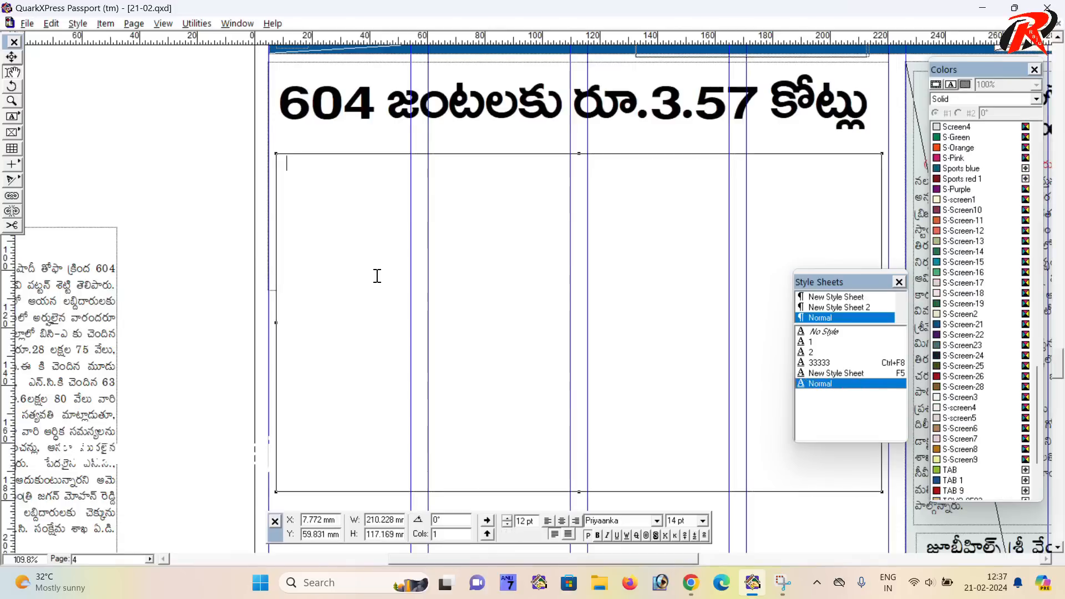
pyautogui.hotkey('ctrl', 'v')
pyautogui.moveTo(398, 166); pyautogui.dragTo(297, 162)
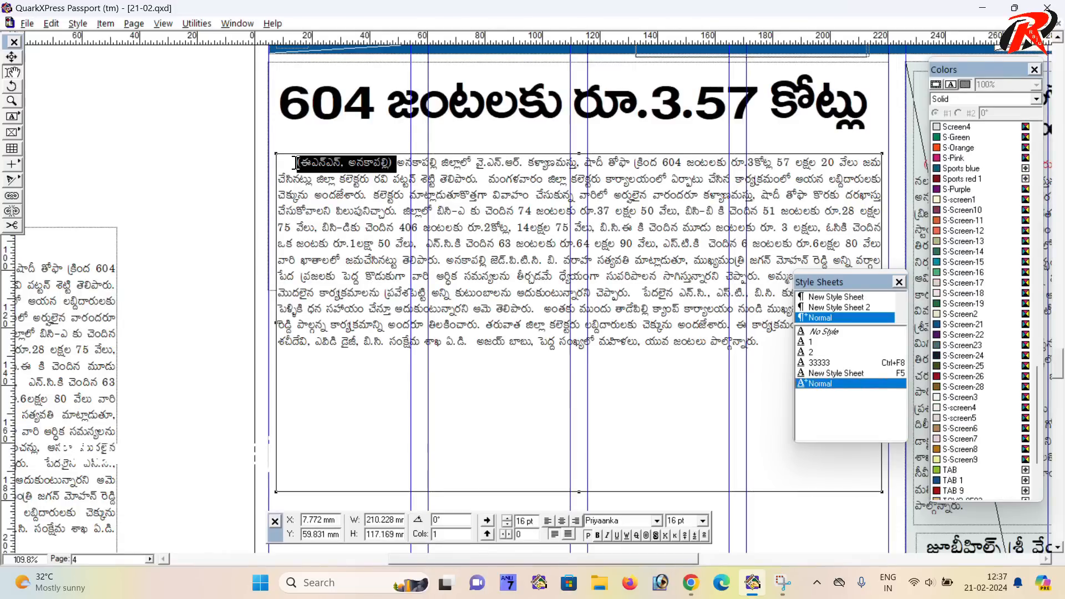
pyautogui.click(949, 379)
# - Draw a picture box about 136 by 80 mm over the upper right of the body text, at X 81 mm, Y 59.59 mm
pyautogui.moveTo(471, 370); pyautogui.dragTo(289, 383)
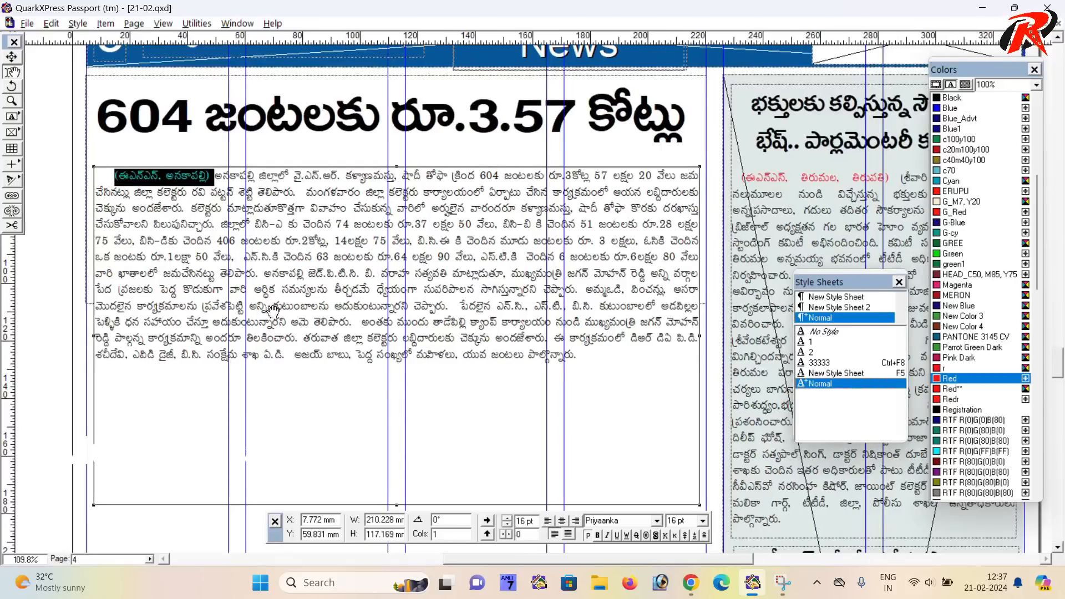
pyautogui.click(11, 132)
pyautogui.moveTo(305, 166); pyautogui.dragTo(699, 399)
pyautogui.scroll(-1, 475, 377)
pyautogui.scroll(-4, 475, 377)
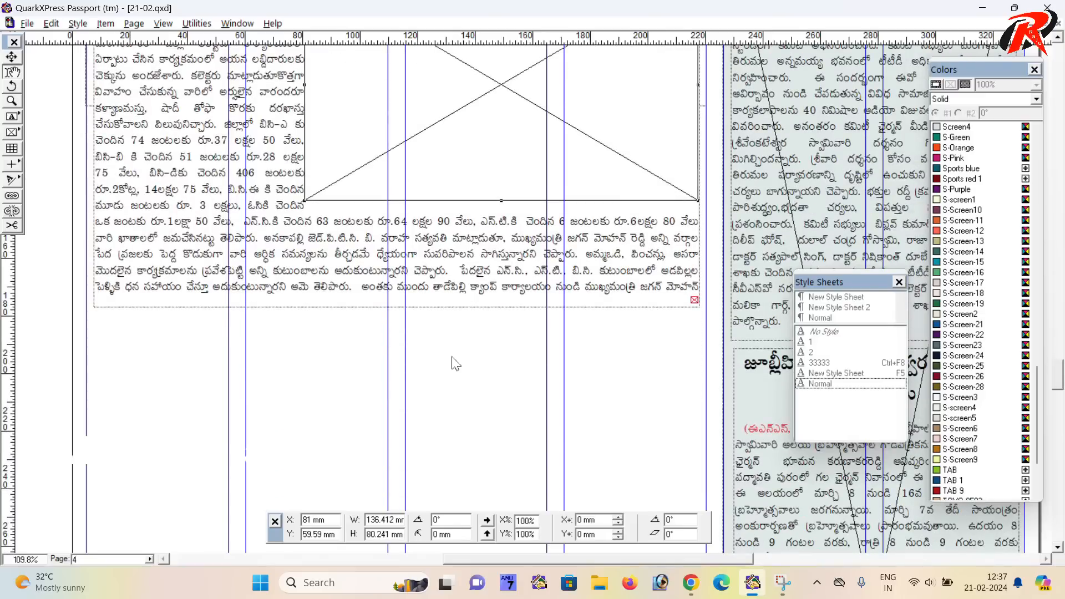
# - Set the body text box to 2 columns and adjust its height to fit the whole story
pyautogui.click(395, 301)
pyautogui.moveTo(401, 308); pyautogui.dragTo(439, 404)
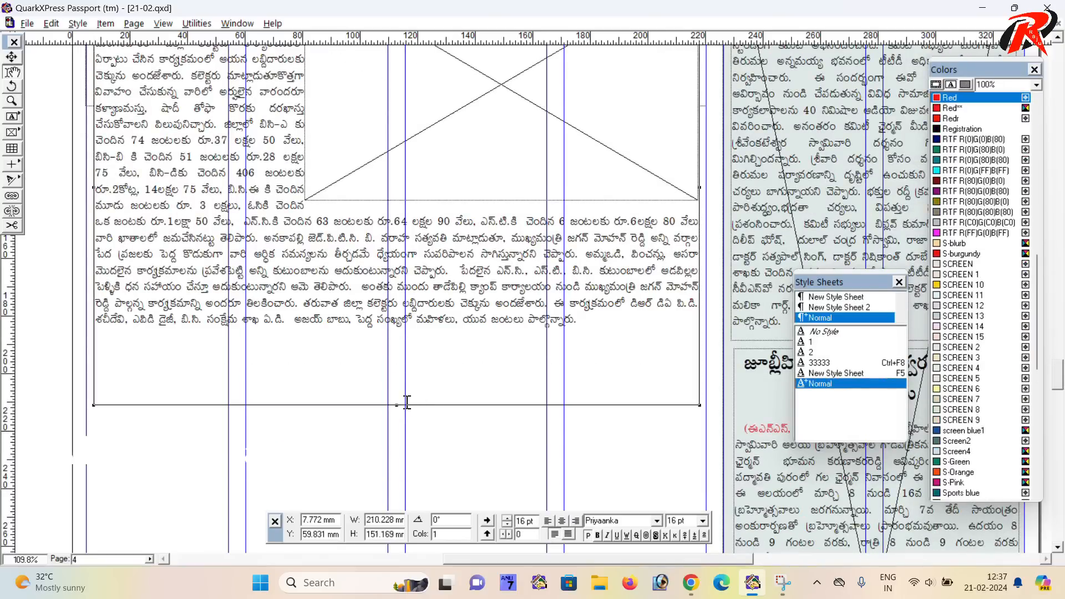
pyautogui.moveTo(440, 538); pyautogui.dragTo(405, 533)
pyautogui.write('2')
pyautogui.press('Return')
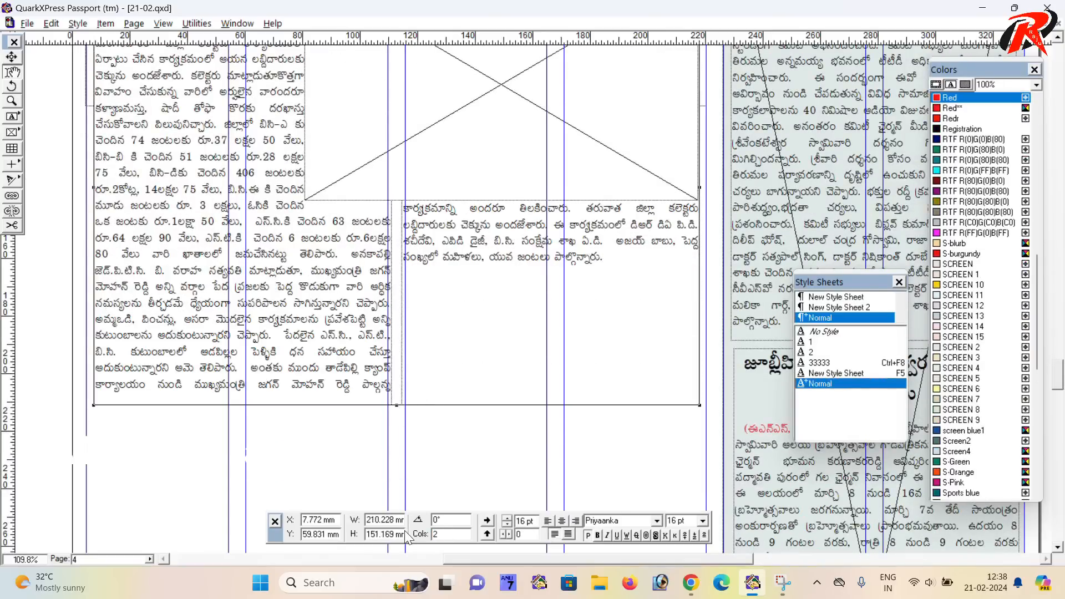
pyautogui.moveTo(404, 408); pyautogui.dragTo(427, 343)
pyautogui.click(451, 380)
# - Select the empty picture box in the lead story, switch to WhatsApp Web and copy the temple cheque-presentation photo from the chat
pyautogui.scroll(3, 453, 381)
pyautogui.scroll(3, 453, 381)
pyautogui.click(510, 298)
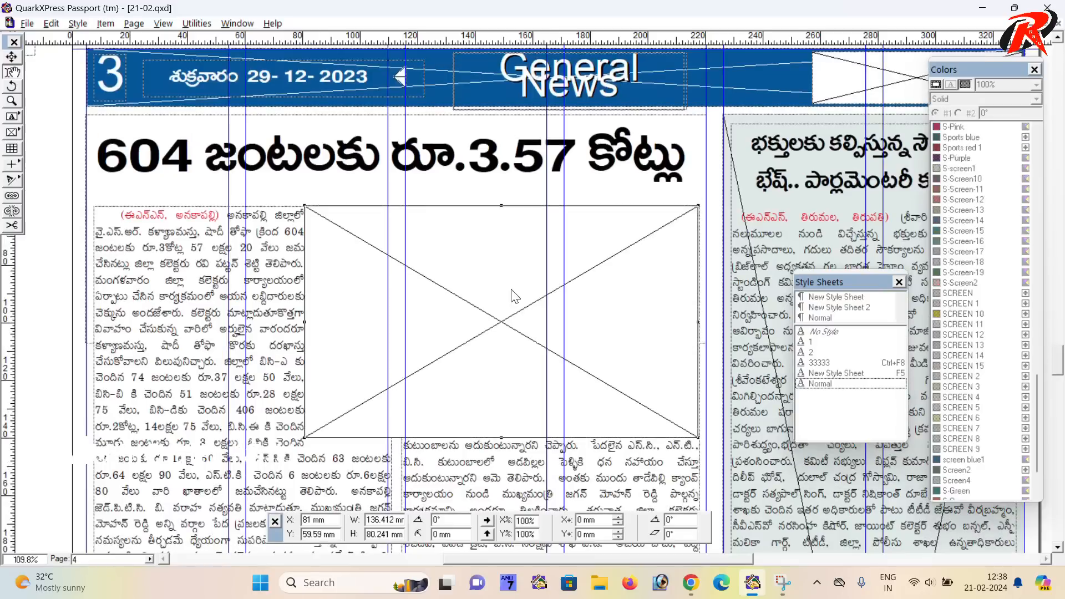
pyautogui.scroll(-1, 469, 421)
pyautogui.click(690, 583)
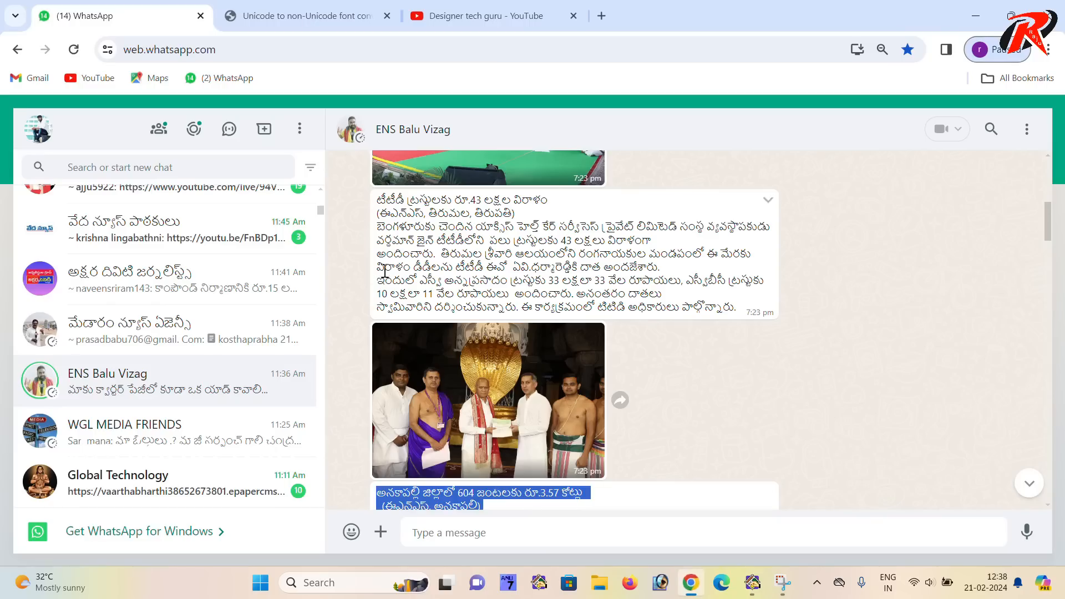
pyautogui.rightClick(421, 366)
pyautogui.click(449, 424)
# - Switch back to QuarkXPress, paste the photo into the lead story's picture box and stretch it to fit the box
pyautogui.click(752, 582)
pyautogui.hotkey('ctrl', 'v')
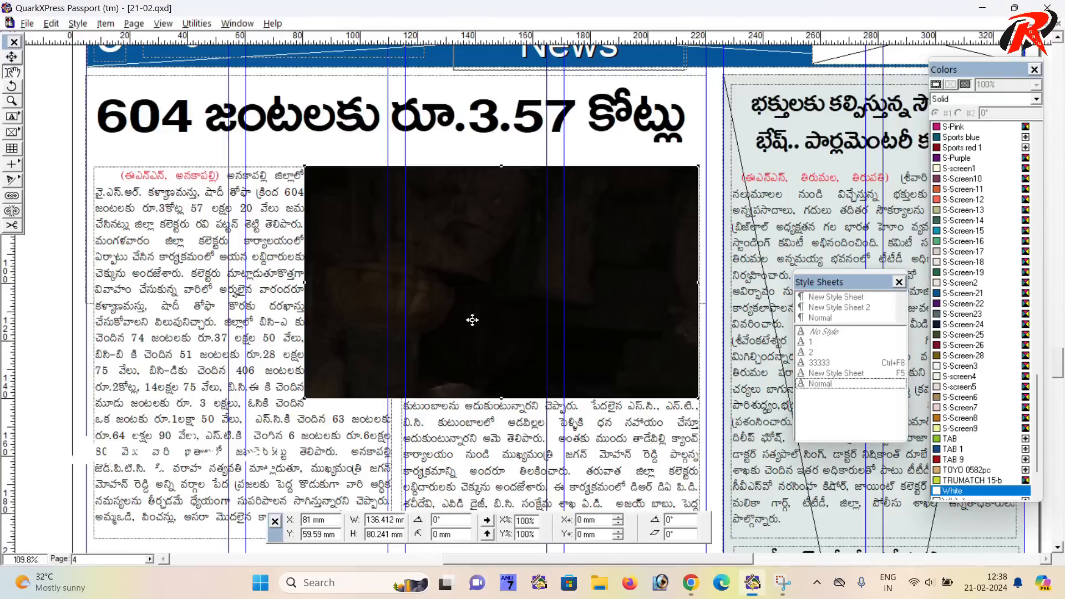
pyautogui.hotkey('ctrl', 'shift', 'f')
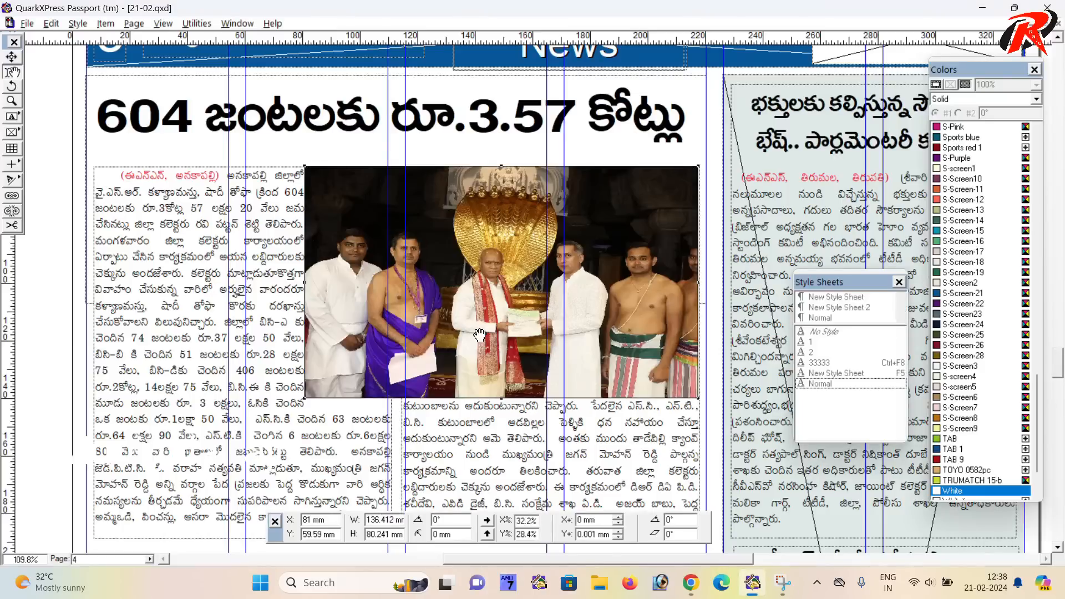
pyautogui.scroll(-3, 478, 336)
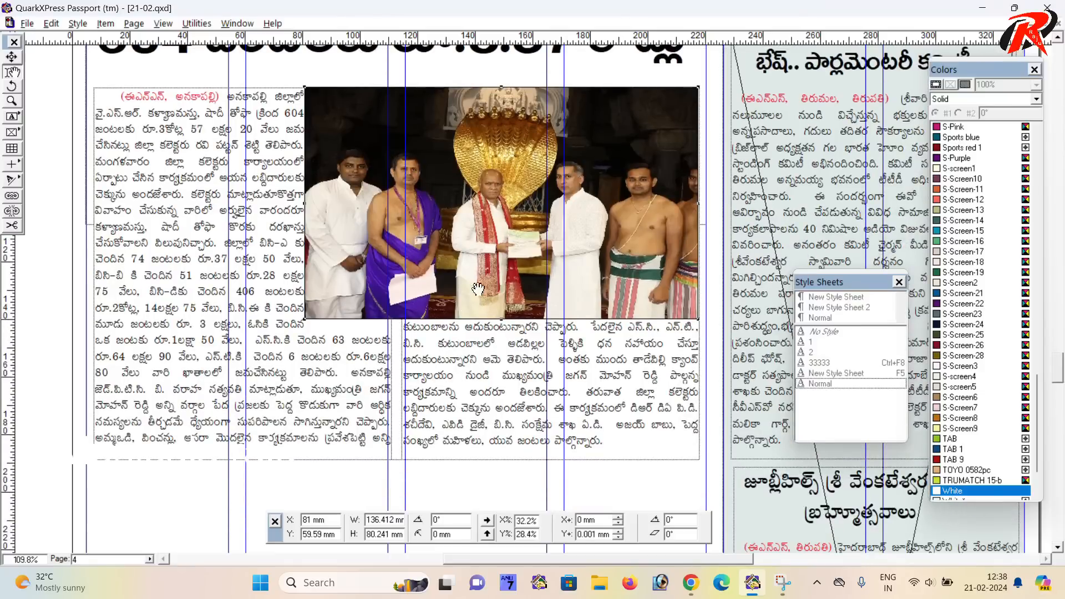
pyautogui.moveTo(448, 213); pyautogui.dragTo(452, 214)
pyautogui.scroll(-5, 459, 280)
pyautogui.scroll(4, 459, 280)
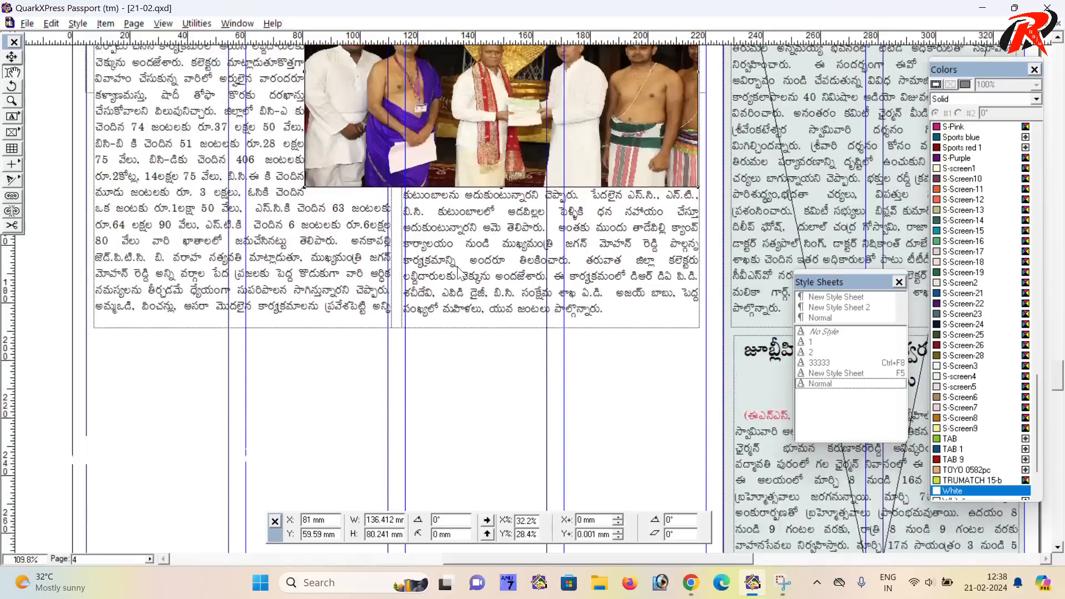
pyautogui.scroll(1, 334, 267)
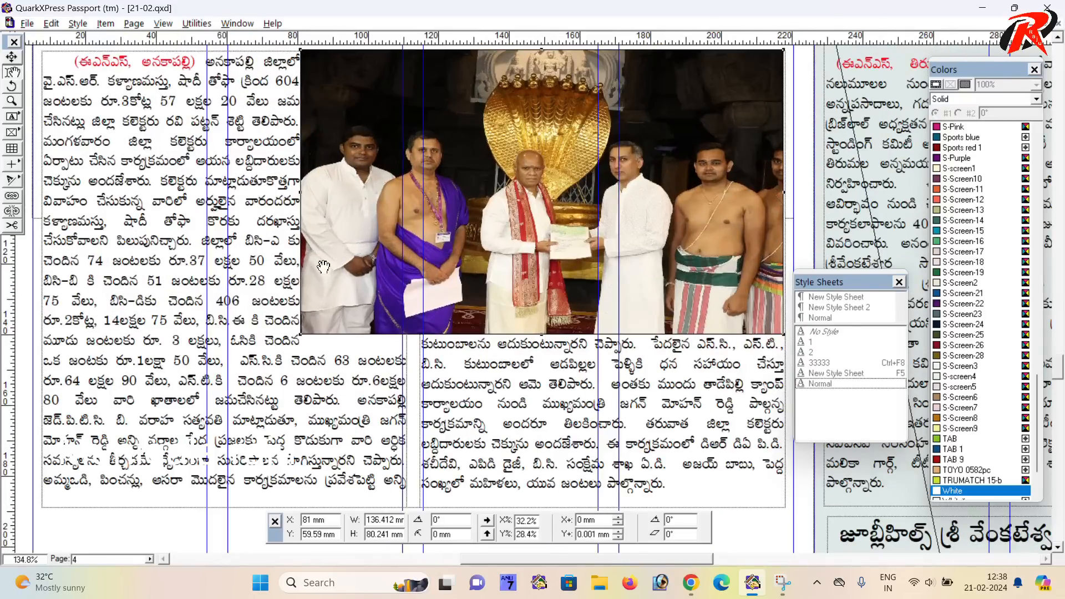
# - Set the article photo's text runaround to 4 pt on its top, left and bottom sides
pyautogui.moveTo(301, 261); pyautogui.dragTo(413, 345)
pyautogui.scroll(2, 425, 326)
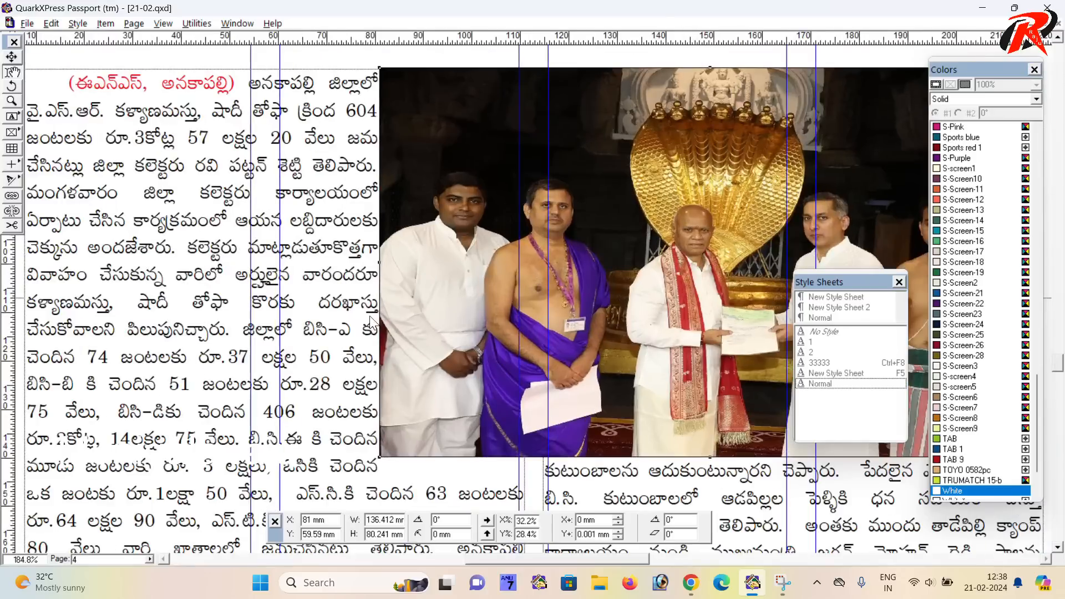
pyautogui.click(11, 57)
pyautogui.doubleClick(447, 203)
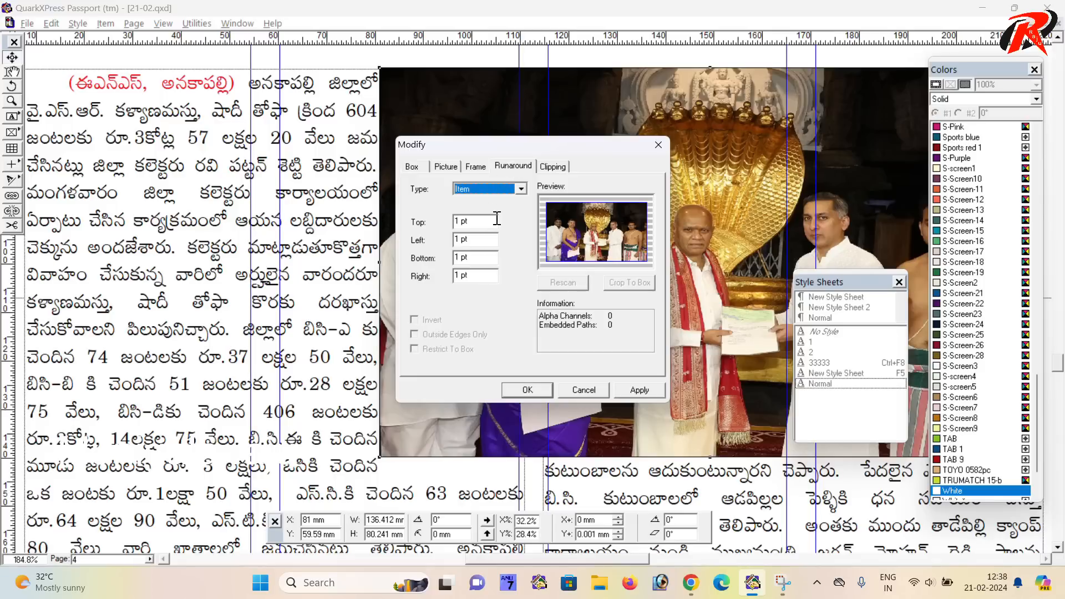
pyautogui.press('Tab')
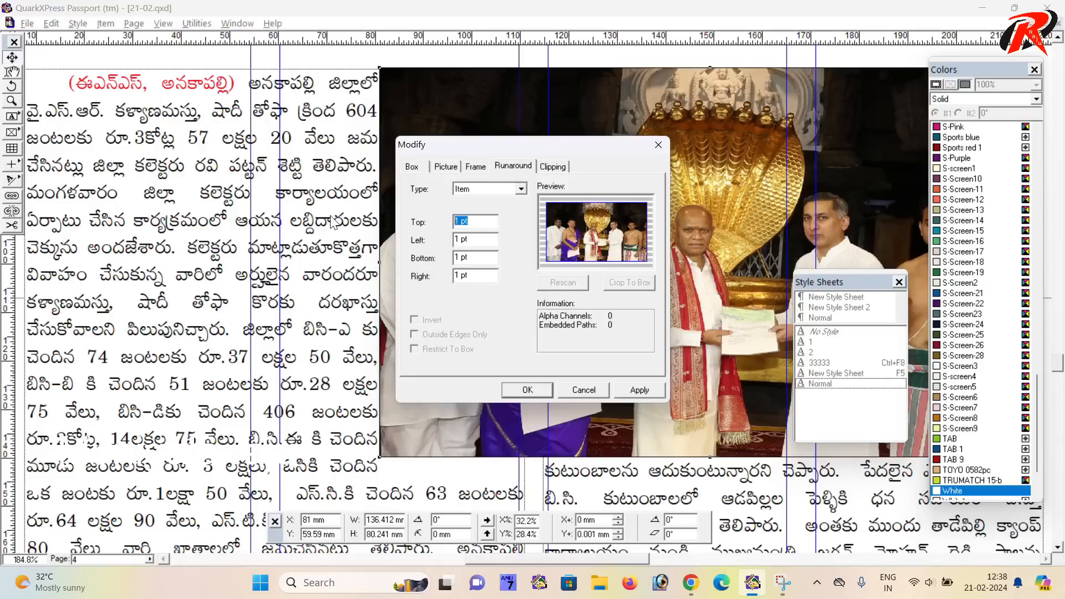
pyautogui.write('4')
pyautogui.press('Tab')
pyautogui.write('4')
pyautogui.press('Tab')
pyautogui.write('4')
pyautogui.press('Tab')
pyautogui.press('Tab')
pyautogui.press('Return')
# - Delete all the old article text from the text box on the pasteboard beside page 4
pyautogui.scroll(-10, 319, 213)
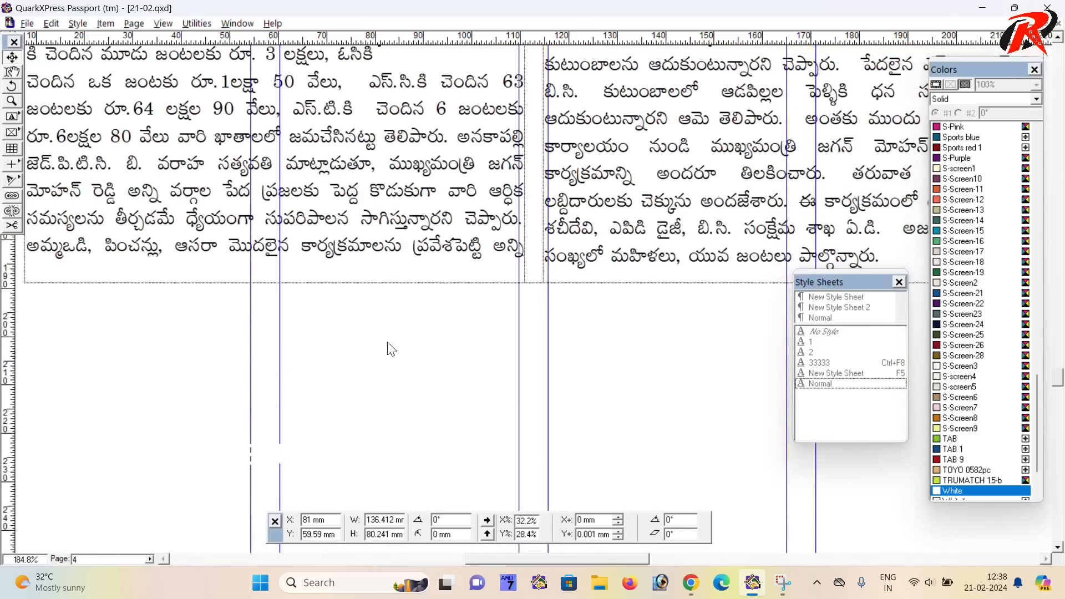
pyautogui.moveTo(682, 315); pyautogui.dragTo(571, 387)
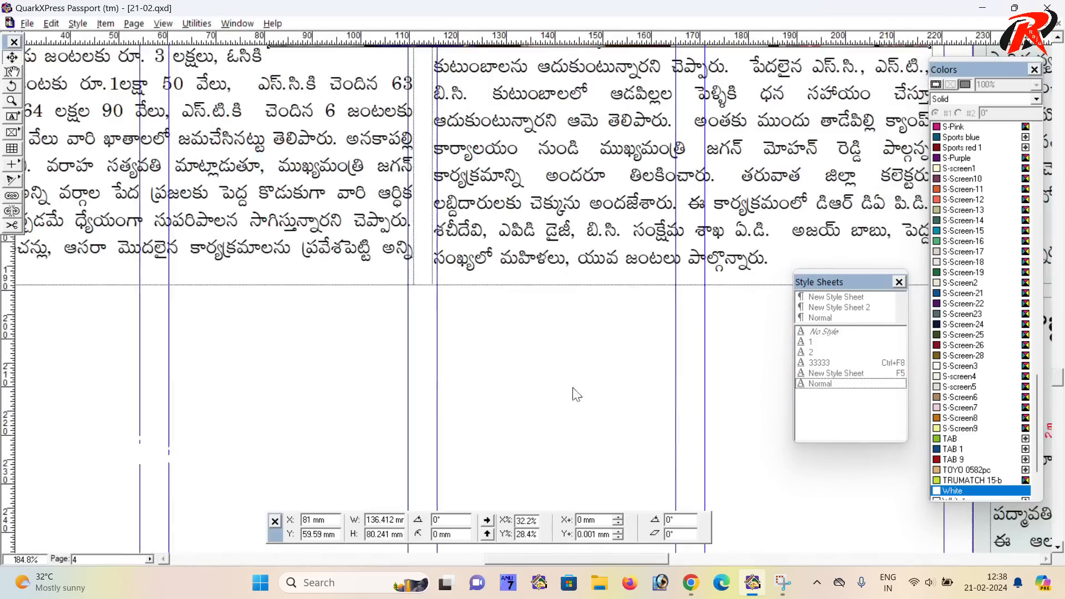
pyautogui.keyDown('ctrl'); pyautogui.keyDown('alt'); pyautogui.click(549, 338); pyautogui.keyUp('alt'); pyautogui.keyUp('ctrl')
pyautogui.keyDown('ctrl'); pyautogui.keyDown('alt'); pyautogui.click(548, 338); pyautogui.keyUp('alt'); pyautogui.keyUp('ctrl')
pyautogui.moveTo(491, 311); pyautogui.dragTo(511, 365)
pyautogui.keyDown('ctrl'); pyautogui.keyDown('alt'); pyautogui.click(539, 390); pyautogui.keyUp('alt'); pyautogui.keyUp('ctrl')
pyautogui.moveTo(541, 414); pyautogui.dragTo(424, 232)
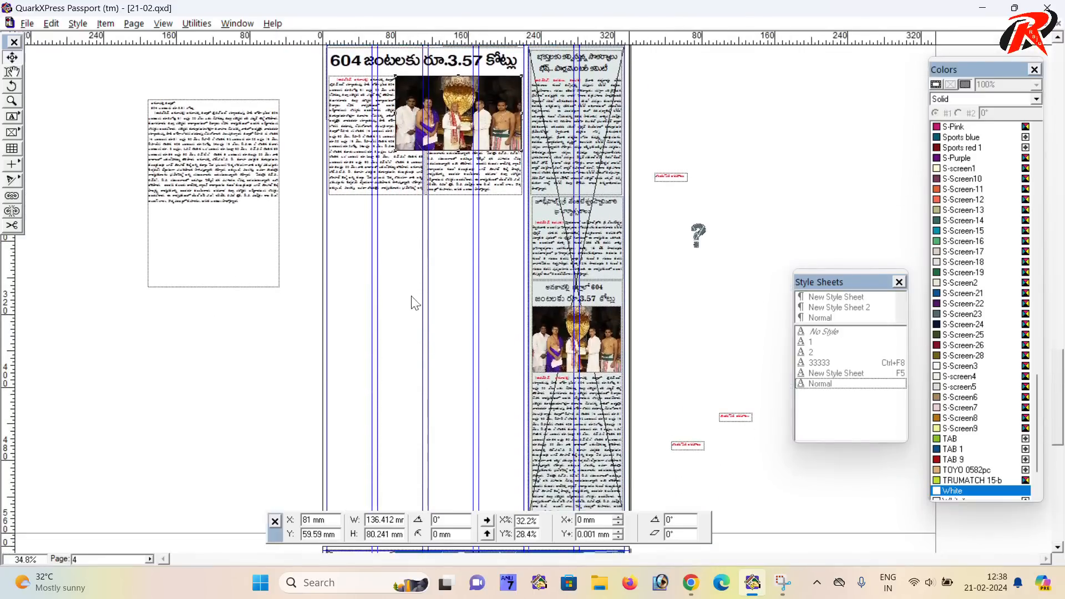
pyautogui.scroll(-1, 410, 299)
pyautogui.scroll(1, 410, 261)
pyautogui.click(11, 72)
pyautogui.click(266, 161)
pyautogui.hotkey('ctrl', 'a')
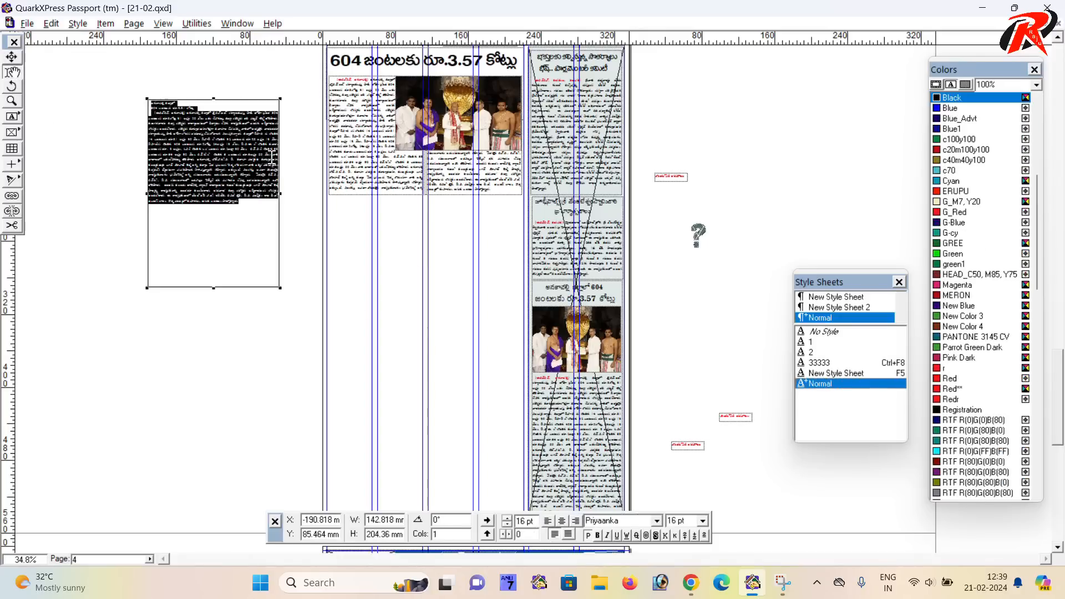
pyautogui.press('Delete')
# - Move the emptied text box down the pasteboard to about X -155 mm, Y 209 mm
pyautogui.click(11, 56)
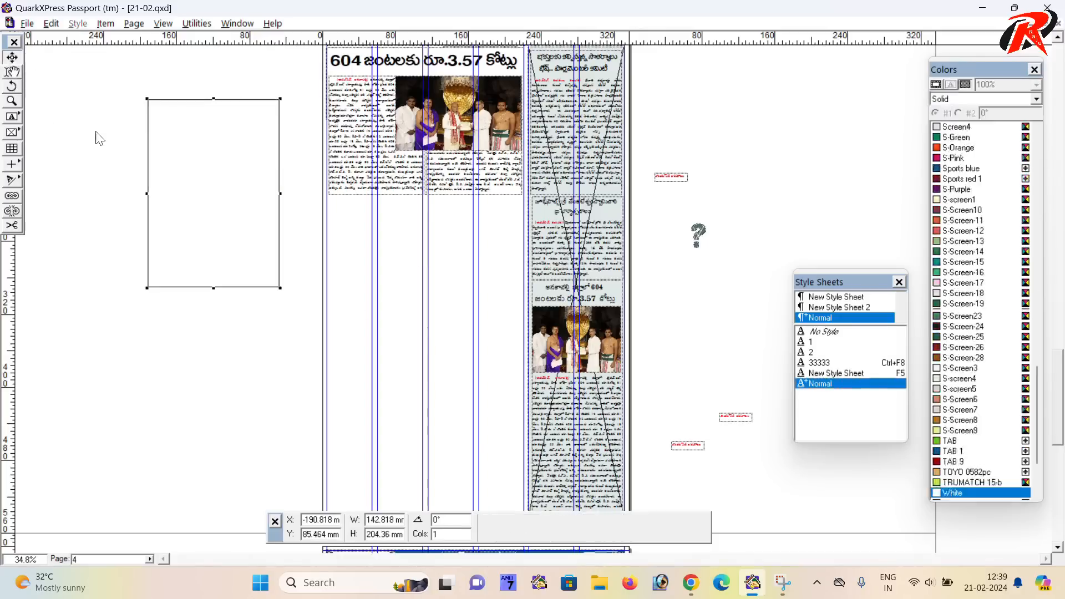
pyautogui.moveTo(190, 171); pyautogui.dragTo(255, 271)
pyautogui.click(221, 123)
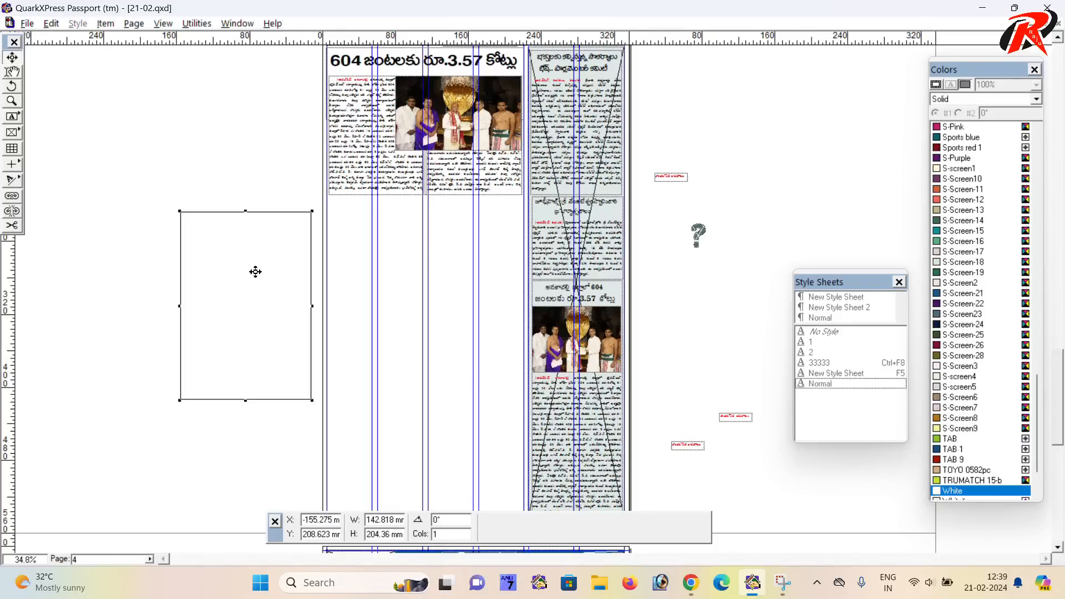
# - Switch to WhatsApp Web in Chrome and copy the whole Vishnu Sahasranama recital article from the chat
pyautogui.click(691, 582)
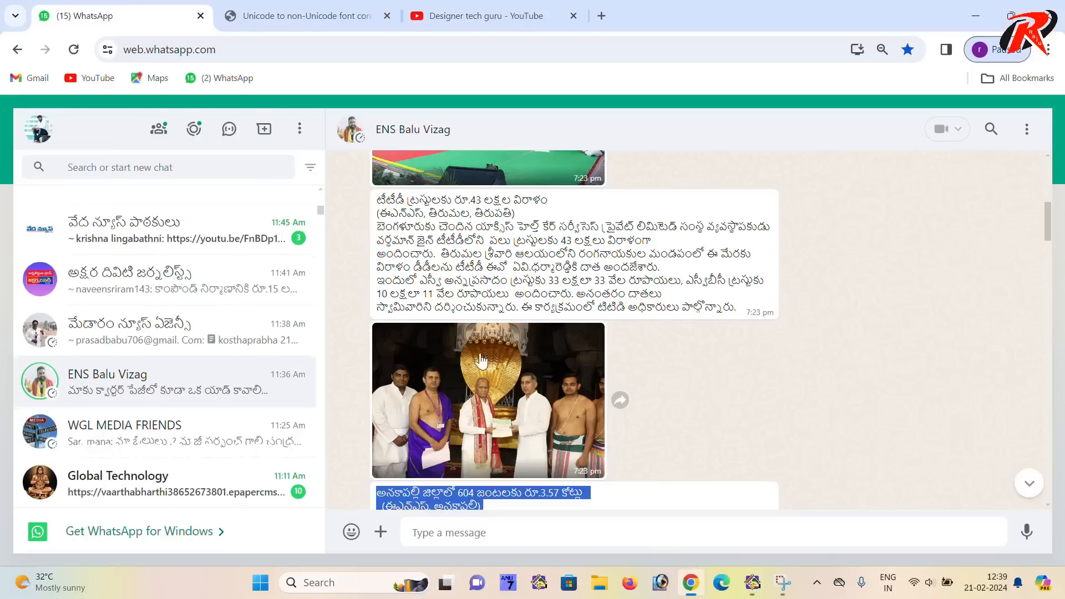
pyautogui.scroll(5, 567, 377)
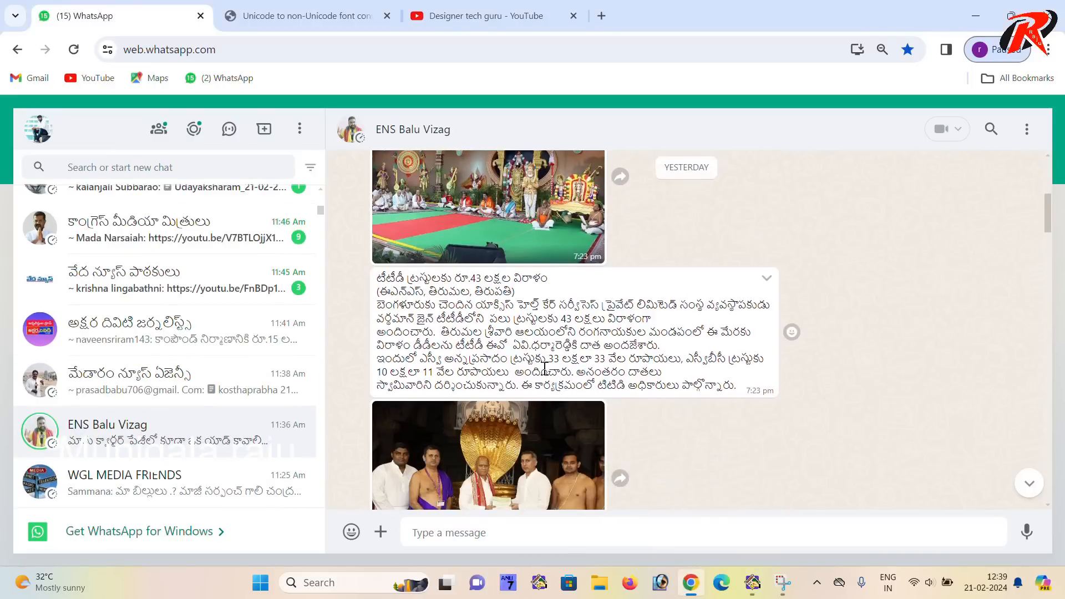
pyautogui.scroll(2, 523, 336)
pyautogui.click(574, 390)
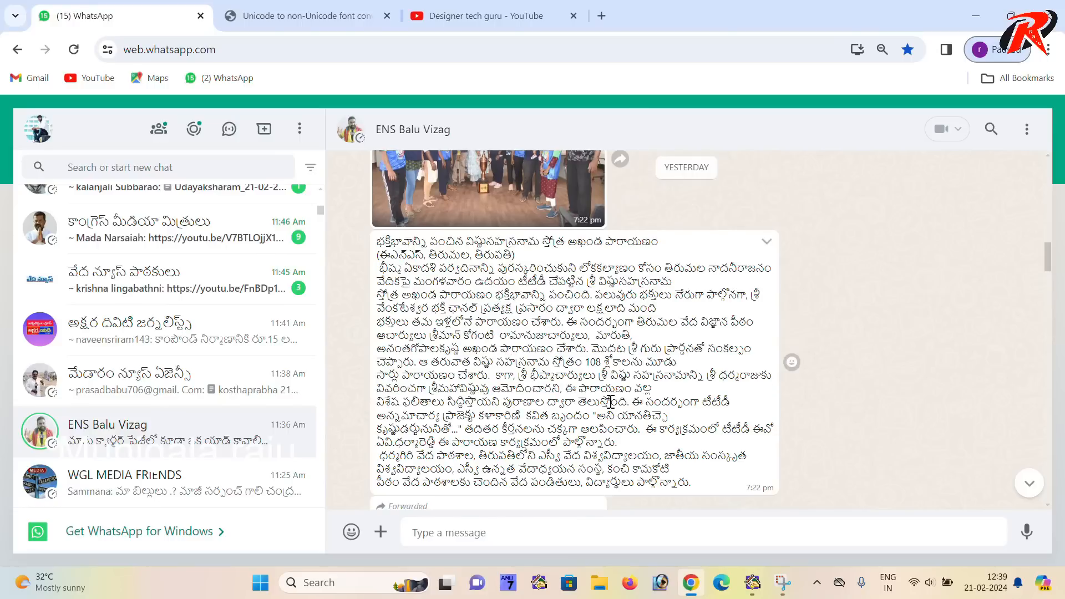
pyautogui.moveTo(708, 488); pyautogui.dragTo(376, 242)
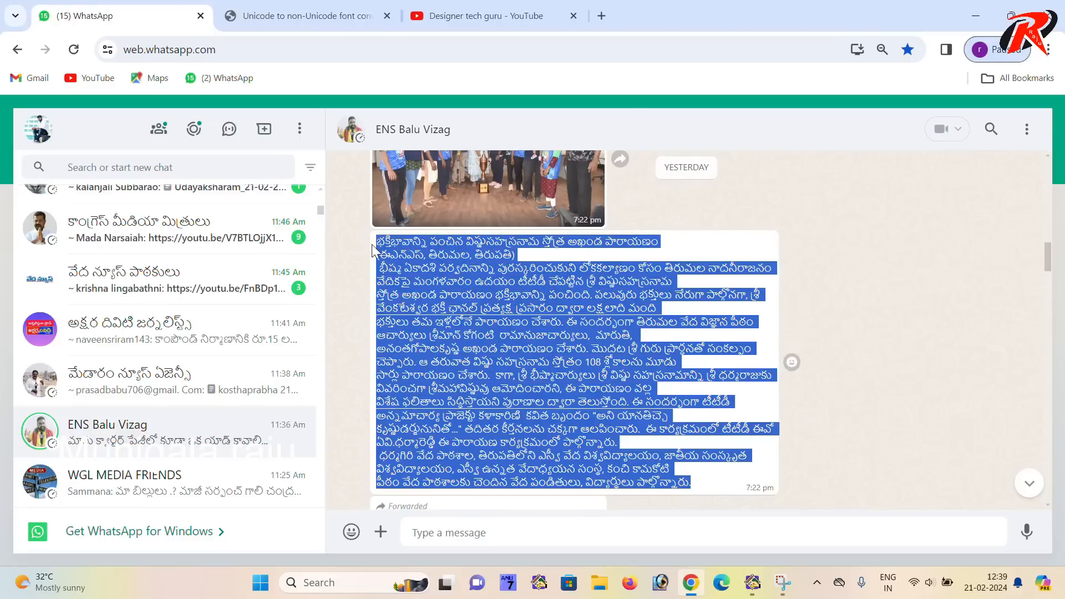
# - Replace the Unicode text in the font converter with the copied article, transform it and copy the converted output
pyautogui.click(288, 17)
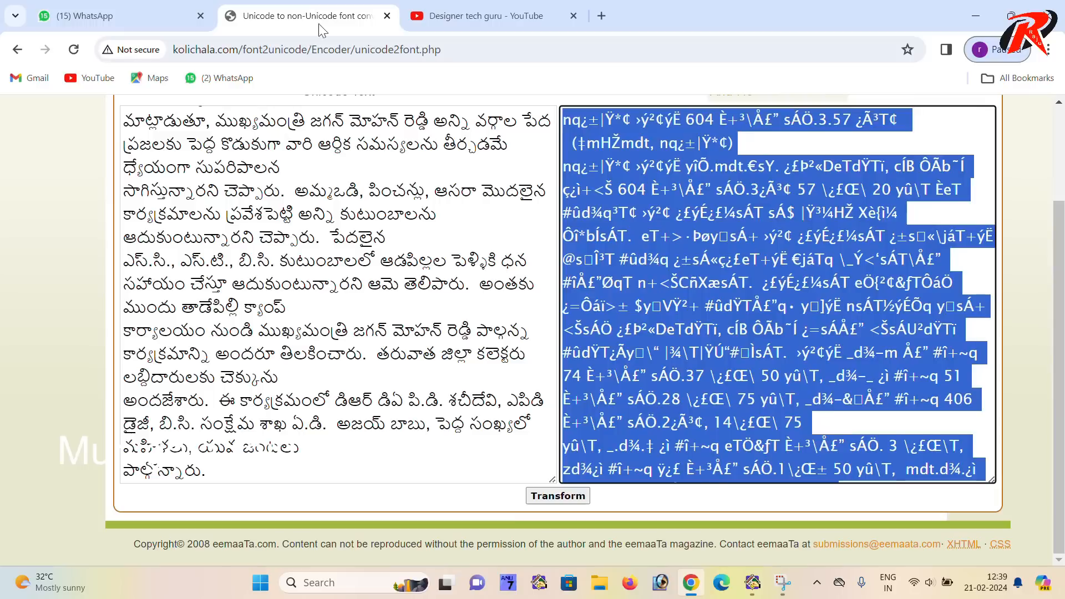
pyautogui.click(416, 273)
pyautogui.hotkey('ctrl', 'a')
pyautogui.press('Delete')
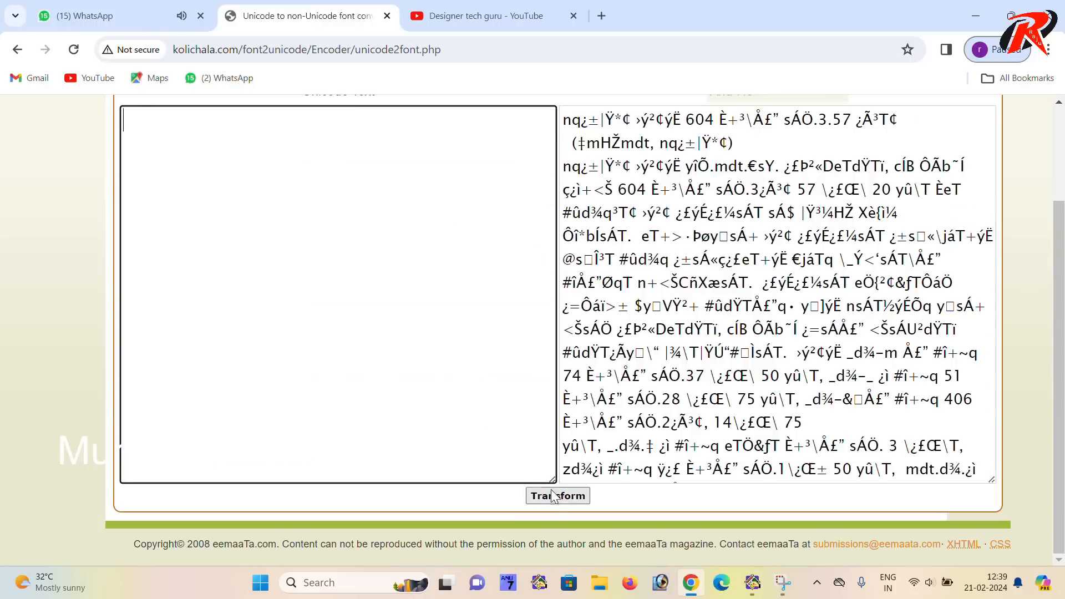
pyautogui.click(549, 496)
pyautogui.hotkey('ctrl', 'v')
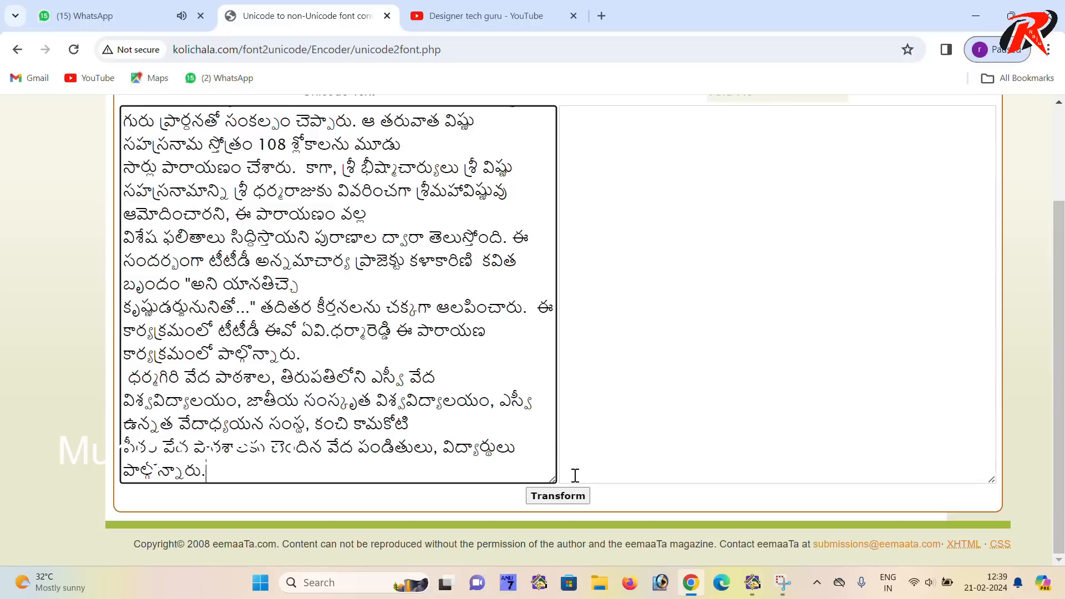
pyautogui.click(650, 322)
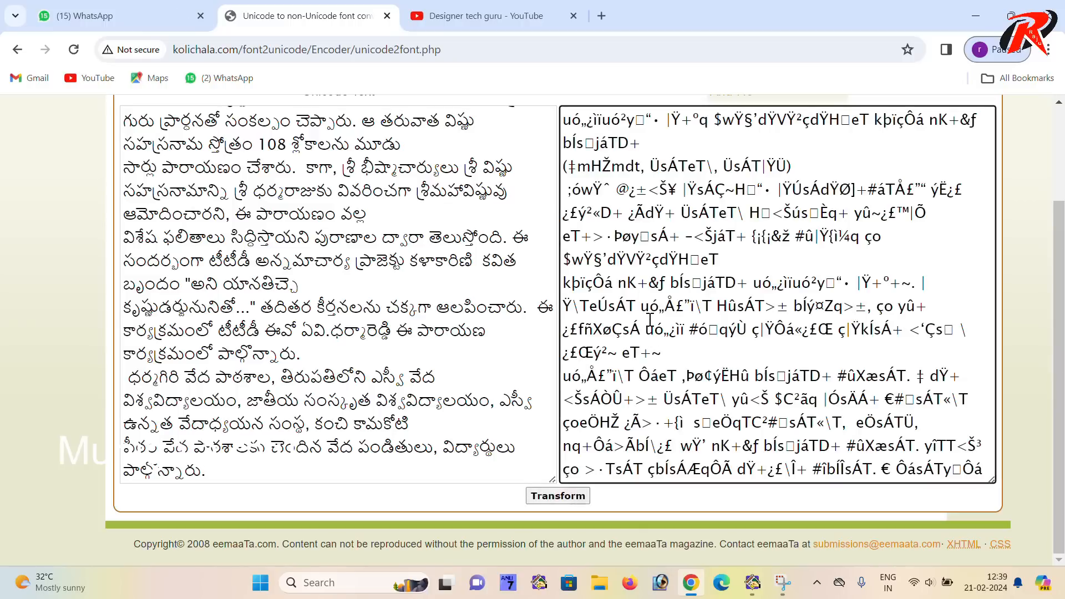
pyautogui.hotkey('ctrl', 'a')
# - Switch back to QuarkXPress and paste the converted article into the empty pasteboard text box
pyautogui.click(752, 583)
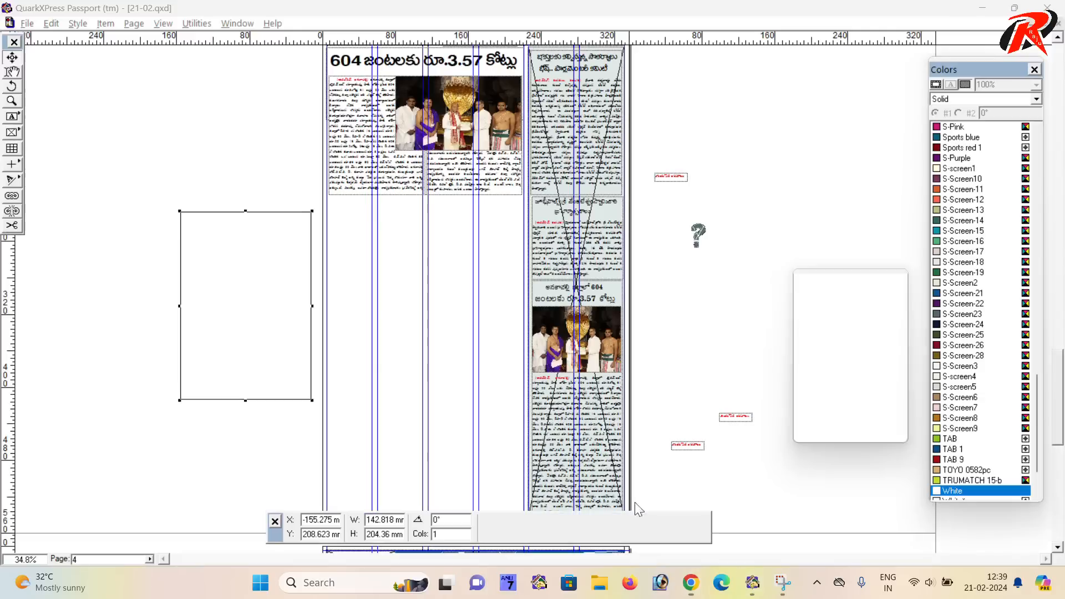
pyautogui.click(13, 71)
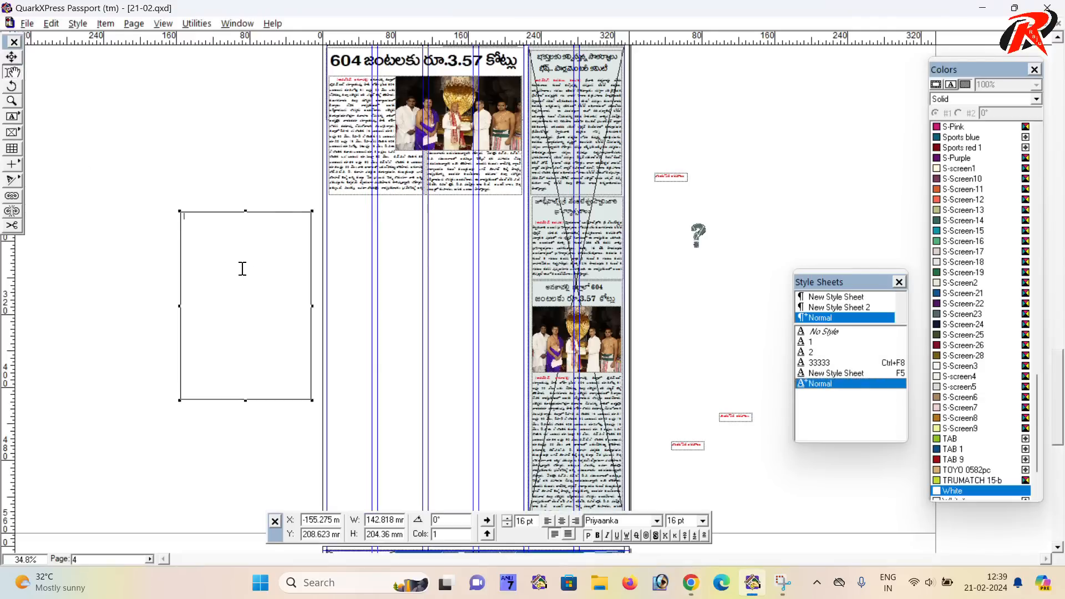
pyautogui.hotkey('ctrl', 'v')
# - Remove the stray paragraph breaks in the pasted article's body, from its opening sentence down to the quoted song title
pyautogui.keyDown('ctrl'); pyautogui.click(250, 318); pyautogui.keyUp('ctrl')
pyautogui.keyDown('ctrl'); pyautogui.click(249, 318); pyautogui.keyUp('ctrl')
pyautogui.moveTo(240, 309); pyautogui.dragTo(341, 395)
pyautogui.keyDown('ctrl'); pyautogui.click(341, 395); pyautogui.keyUp('ctrl')
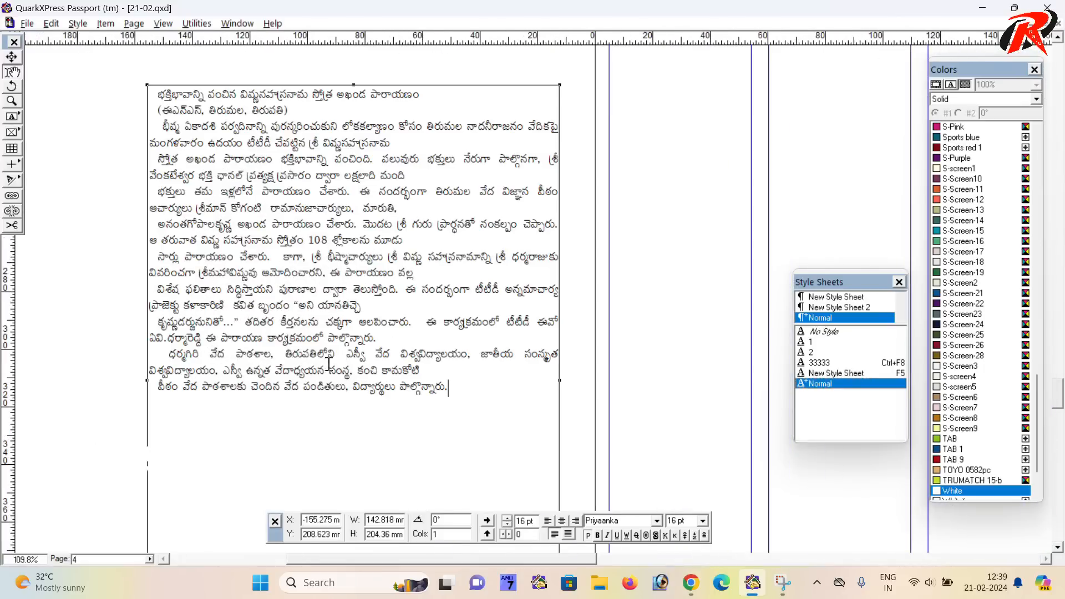
pyautogui.click(404, 141)
pyautogui.press('Delete')
pyautogui.click(386, 174)
pyautogui.press('Delete')
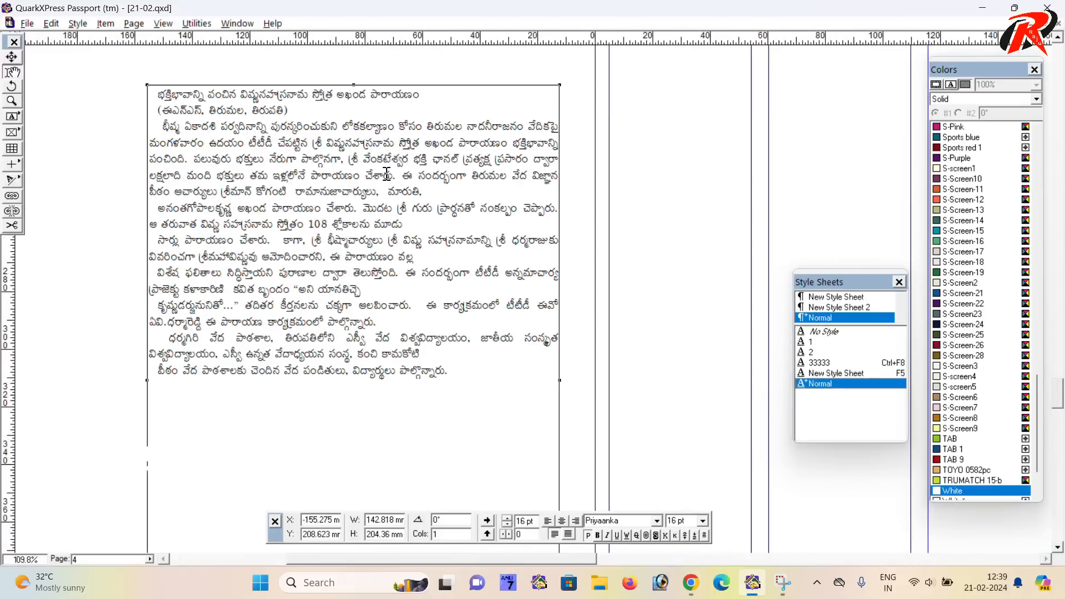
pyautogui.click(438, 196)
pyautogui.press('Delete')
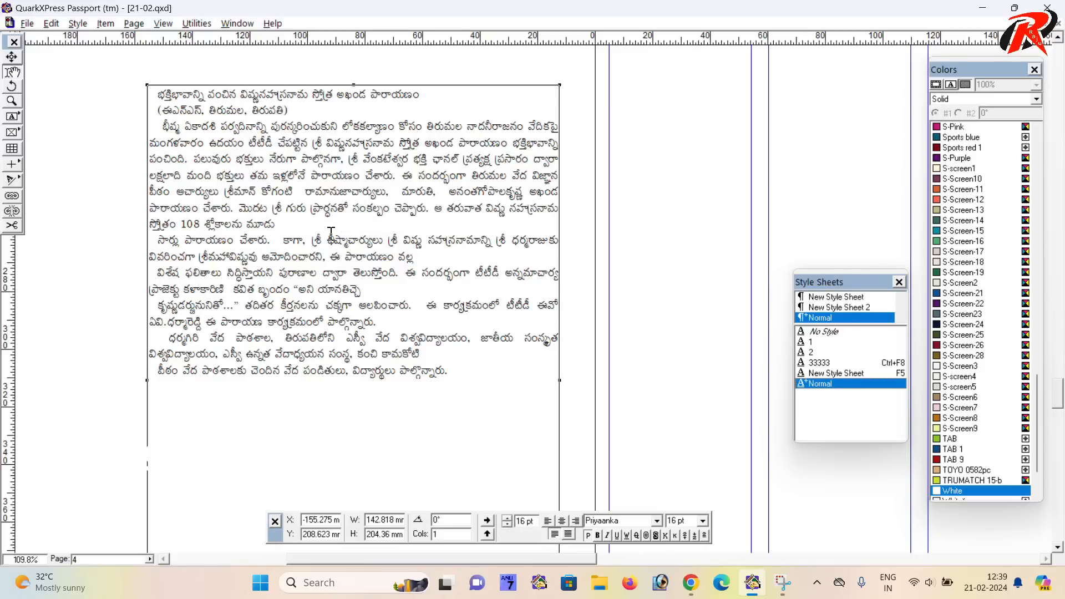
pyautogui.press('Delete')
pyautogui.press('BackSpace')
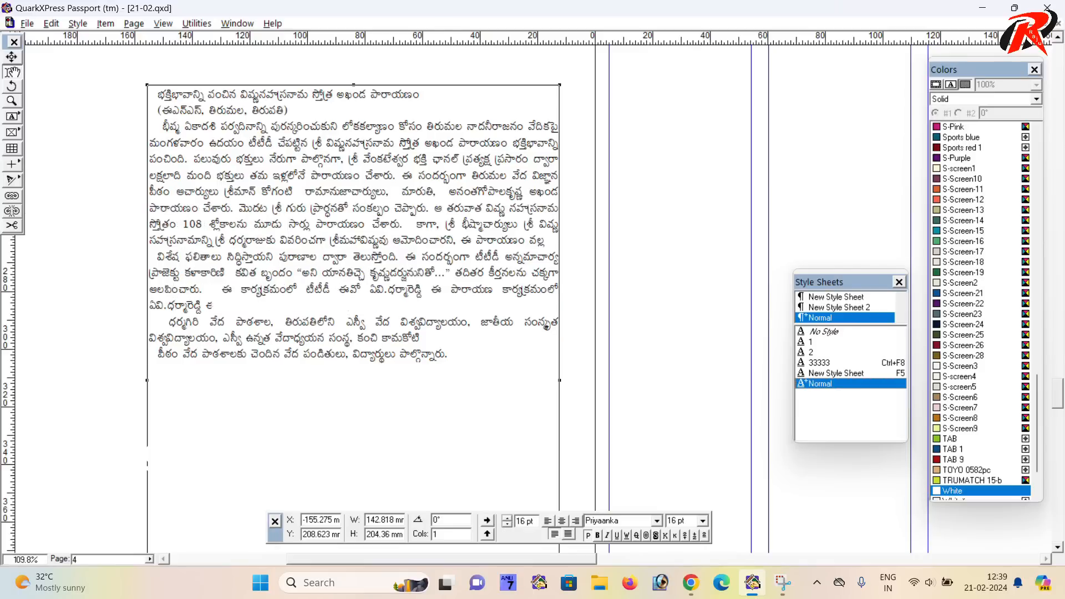
# - Join the article's closing sentences on the Vedic schools and universities to the preceding paragraph by deleting the breaks
pyautogui.click(278, 290)
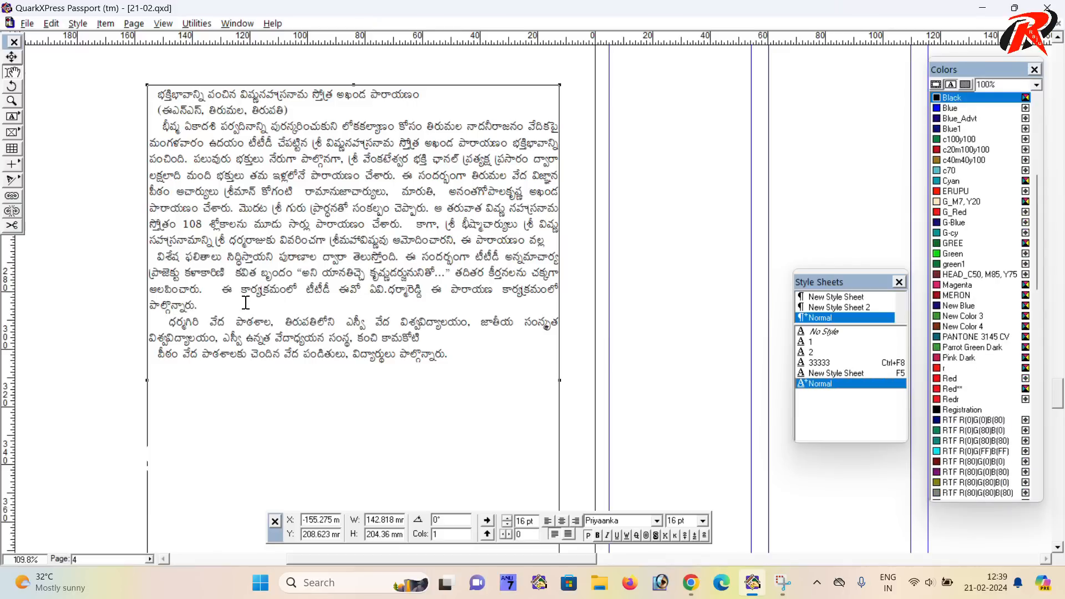
pyautogui.click(245, 303)
pyautogui.press('Delete')
pyautogui.click(446, 325)
pyautogui.press('Delete')
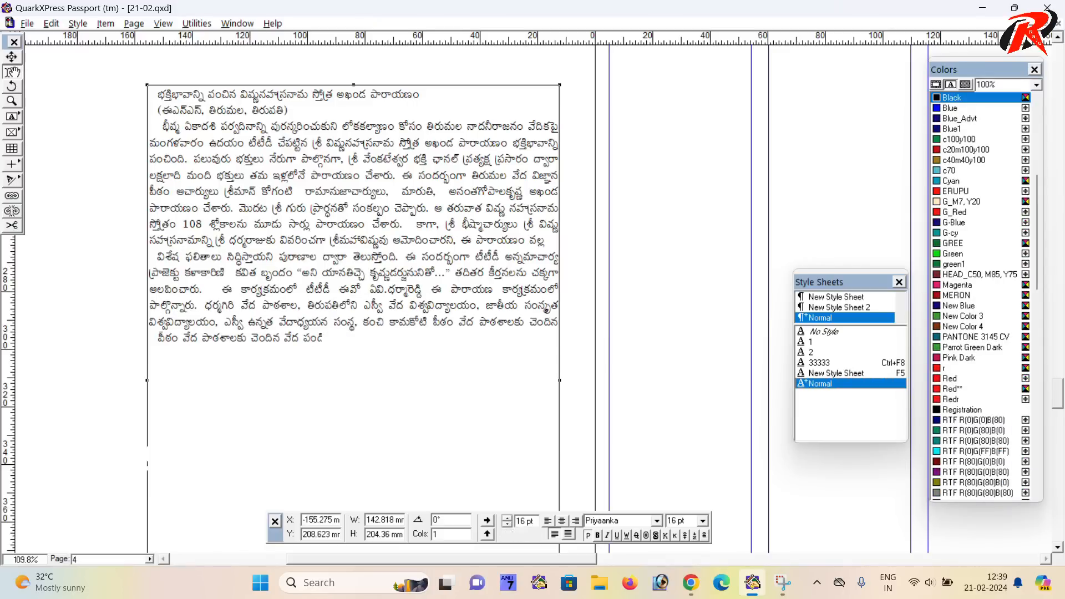
# - Run the dateline "(ఈఎన్ఎస్, తిరుమల, తిరుపతి)" into the body and join the line starting "విశేష" to the text before it
pyautogui.moveTo(356, 284); pyautogui.dragTo(401, 337)
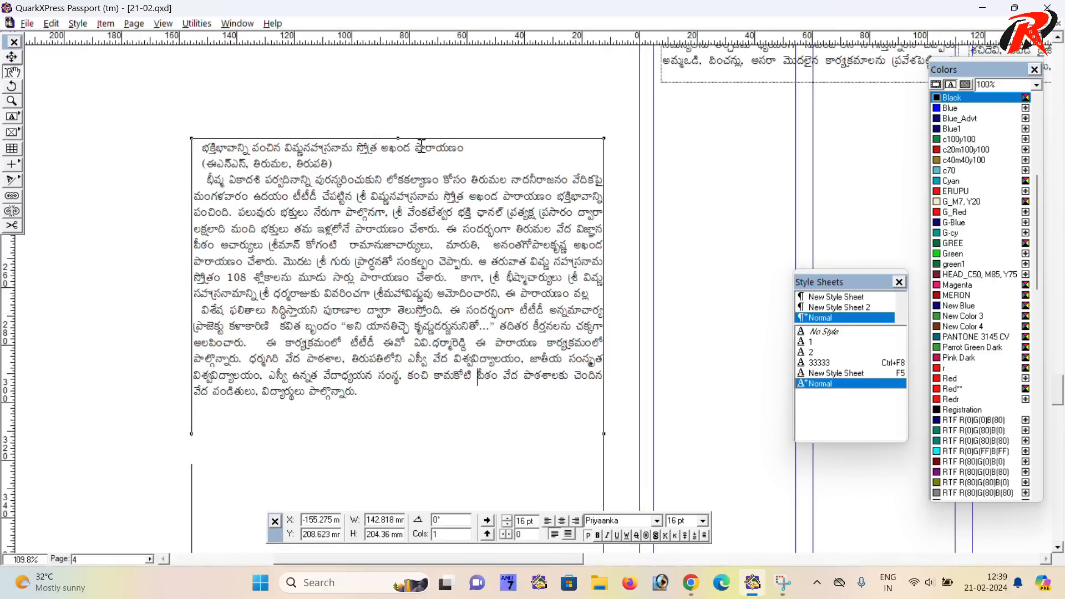
pyautogui.click(370, 168)
pyautogui.press('Delete')
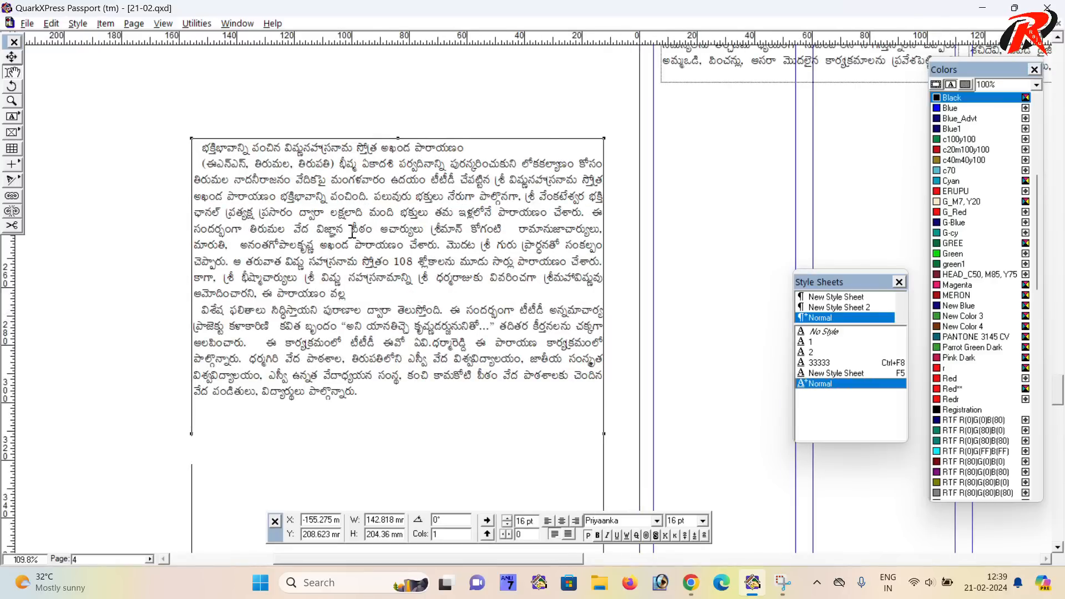
pyautogui.press('Delete')
pyautogui.moveTo(367, 292); pyautogui.dragTo(384, 310)
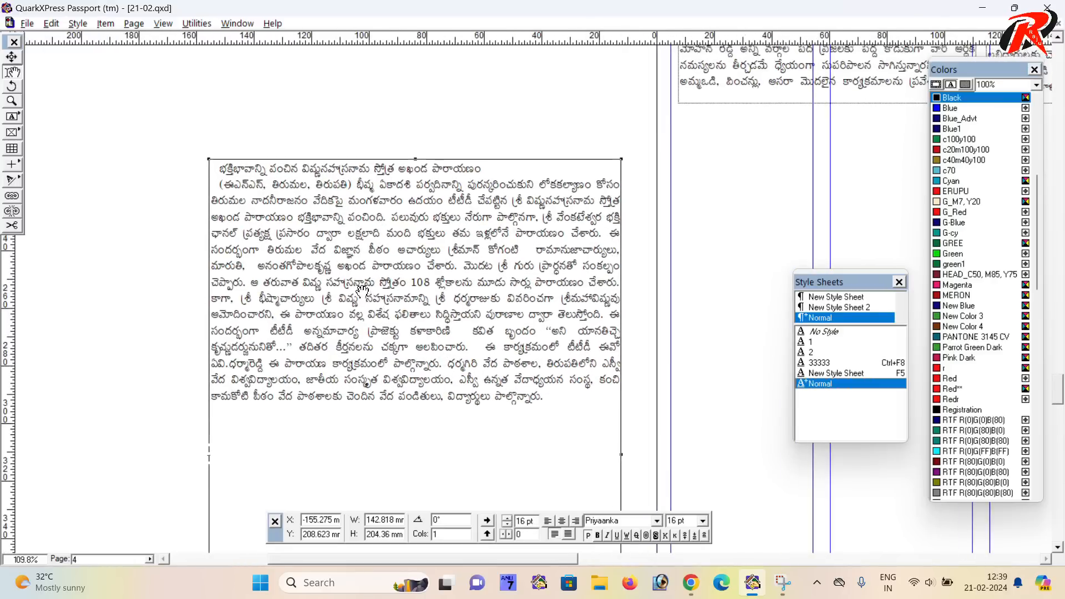
# - Copy the headline line from the top of the pasteboard article
pyautogui.moveTo(483, 168); pyautogui.dragTo(209, 167)
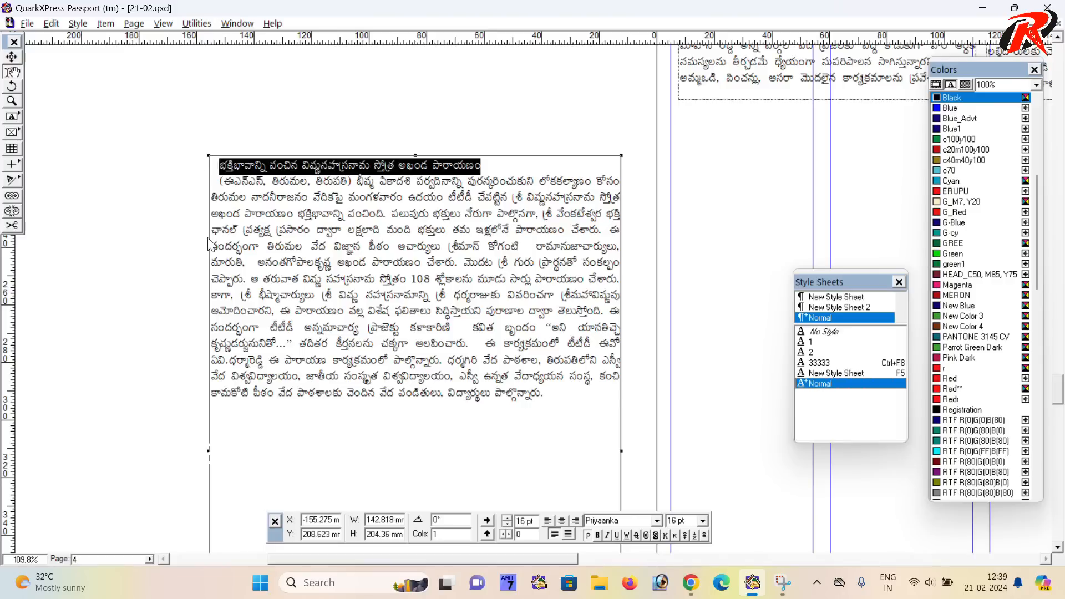
pyautogui.click(288, 203)
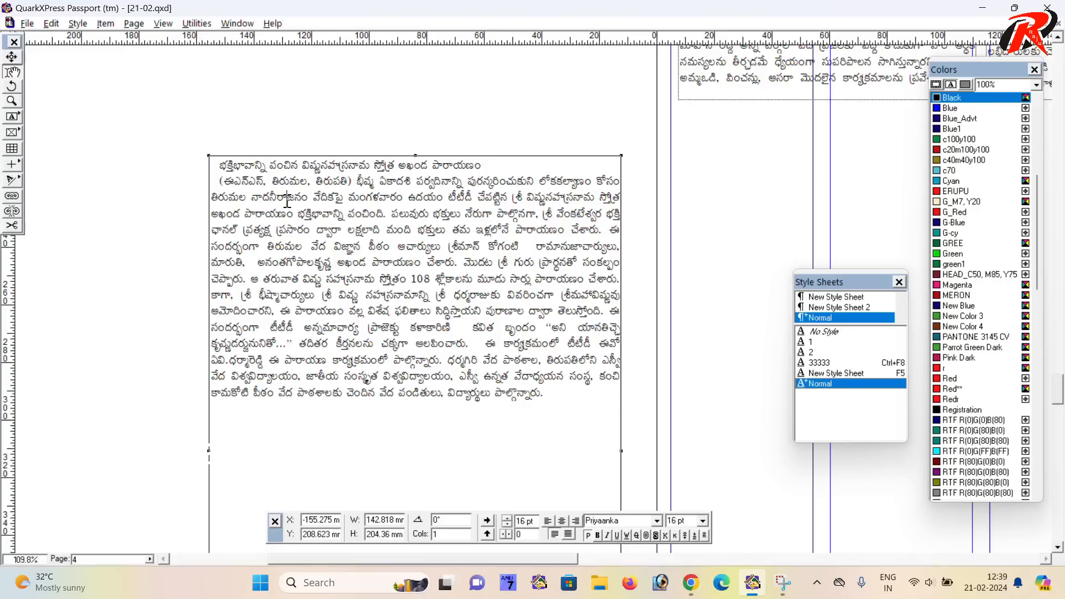
pyautogui.moveTo(500, 165); pyautogui.dragTo(227, 153)
pyautogui.hotkey('ctrl', 'c')
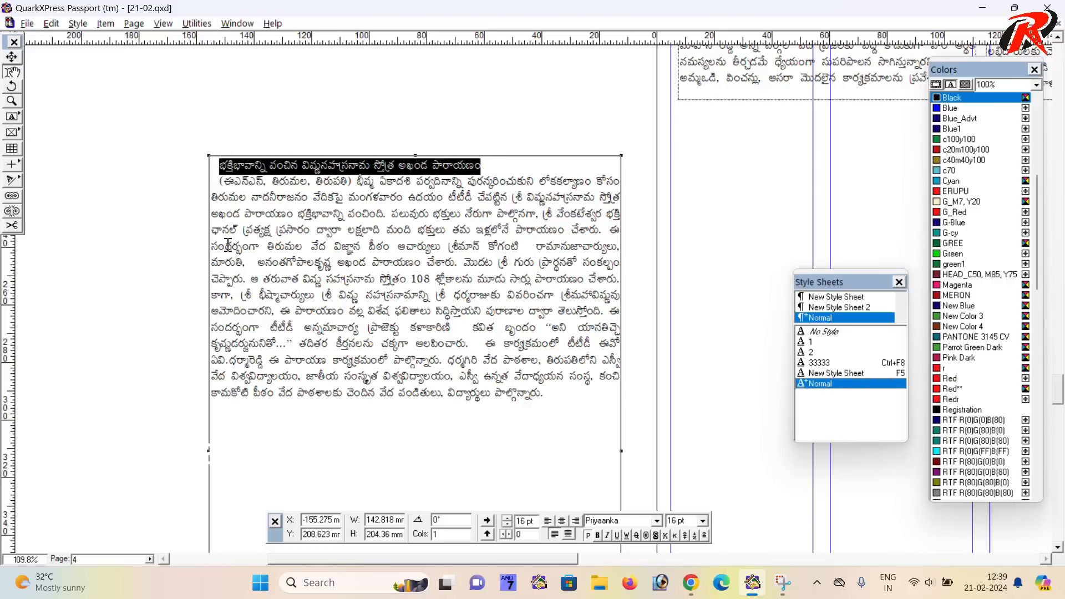
# - Draw a text box about 101 × 100 mm below the 604-couples article's first column and paste the headline, broken before "స్తోత్ర"
pyautogui.hscroll(10, 221, 232)
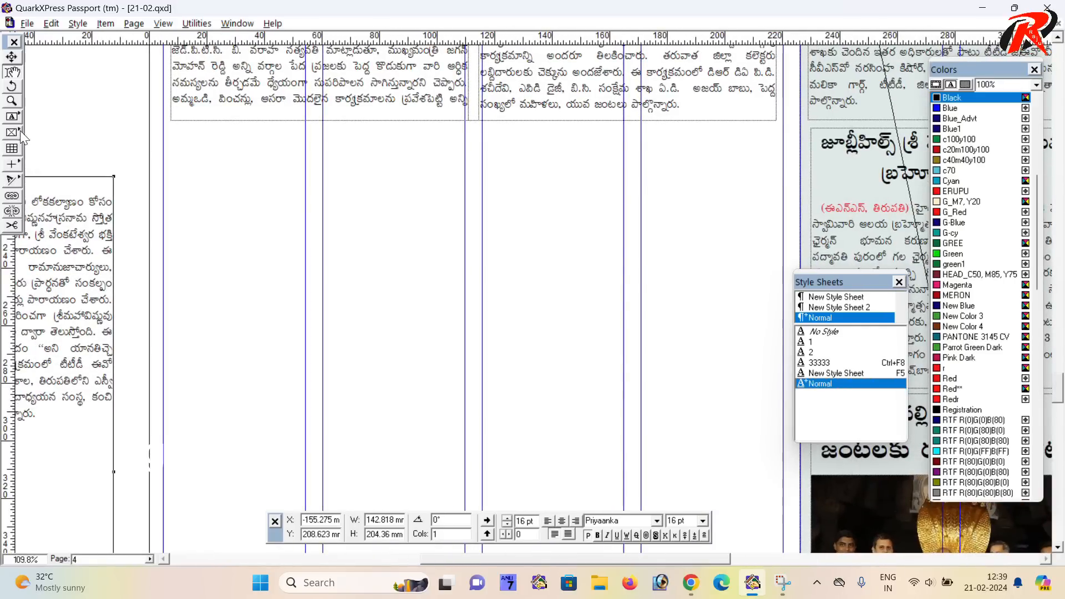
pyautogui.click(12, 131)
pyautogui.moveTo(173, 132)
pyautogui.mouseDown()
pyautogui.moveTo(263, 275)
pyautogui.moveTo(387, 401)
pyautogui.moveTo(465, 418)
pyautogui.mouseUp()
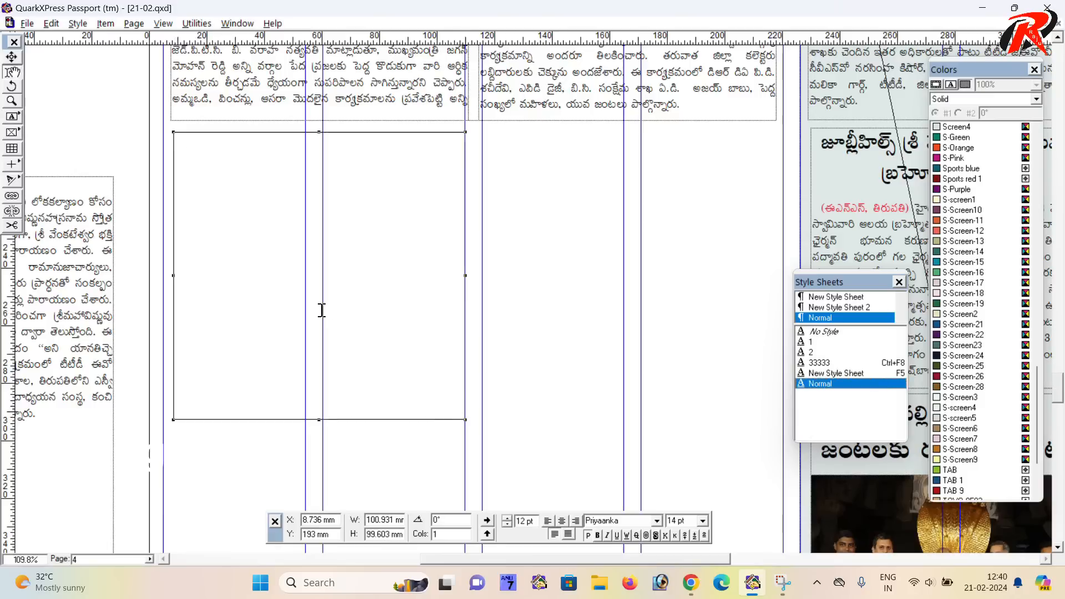
pyautogui.hotkey('ctrl', 'v')
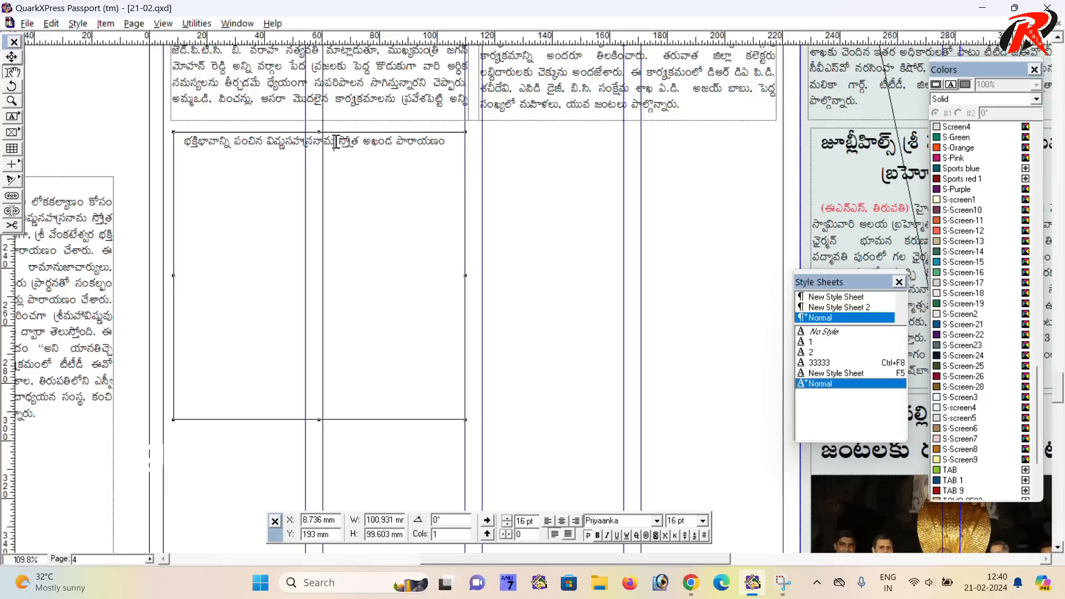
pyautogui.press('Return')
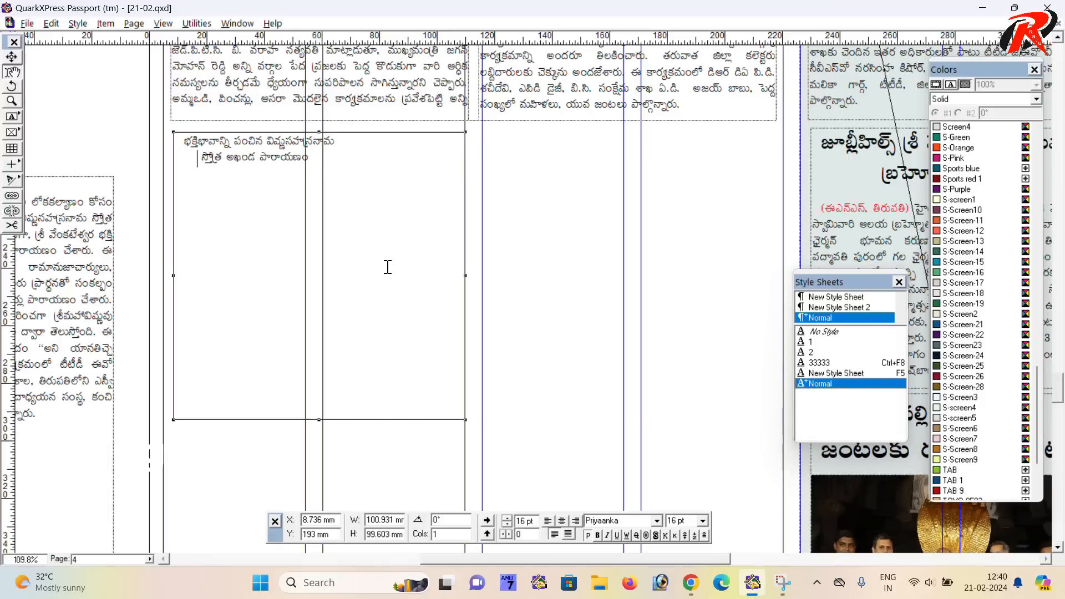
# - Enlarge the two-line headline in the new text box to 28 pt
pyautogui.hotkey('ctrl', 'a')
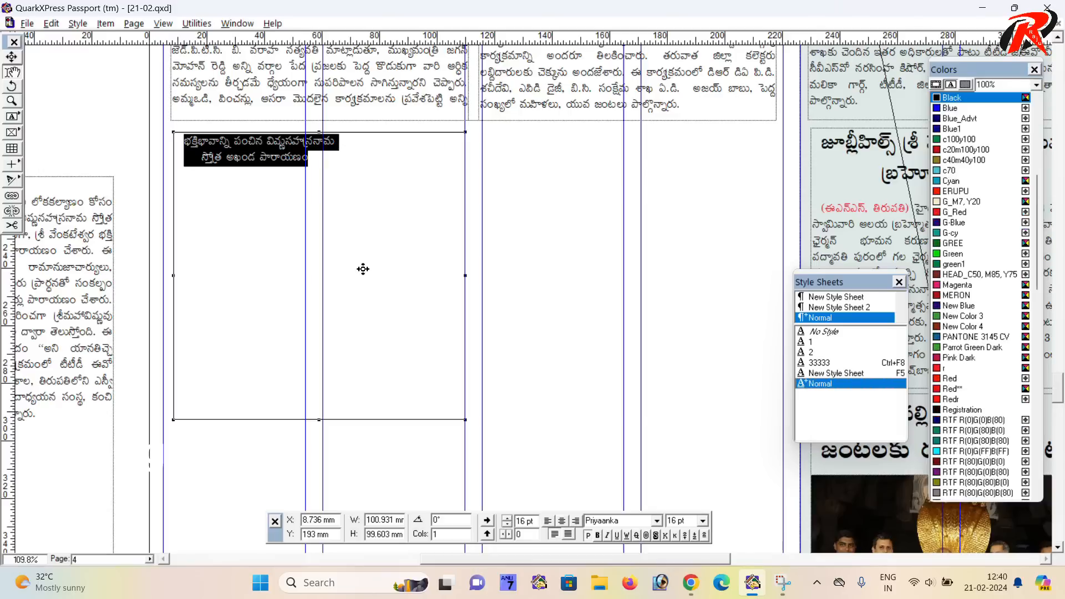
pyautogui.hotkey('ctrl', 'alt', 'shift', '.')
pyautogui.hotkey('ctrl', 'alt', 'shift', '.')
pyautogui.hotkey('ctrl', 'alt', 'shift', '.')
pyautogui.hotkey('ctrl', 'alt', 'shift', '.')
pyautogui.hotkey('ctrl', 'alt', 'shift', '.')
pyautogui.hotkey('ctrl', 'alt', 'shift', '.')
pyautogui.hotkey('ctrl', 'alt', 'shift', '.')
pyautogui.hotkey('ctrl', 'alt', 'shift', '.')
pyautogui.hotkey('ctrl', 'alt', 'shift', '.')
pyautogui.hotkey('ctrl', 'alt', 'shift', '.')
pyautogui.hotkey('ctrl', 'alt', 'shift', '.')
pyautogui.hotkey('ctrl', 'alt', 'shift', '.')
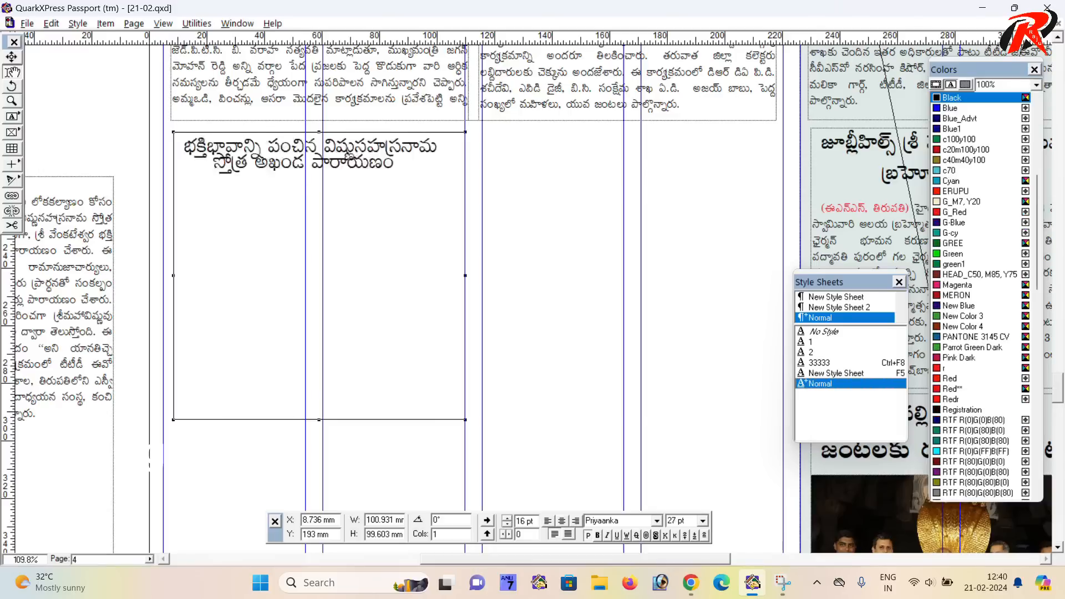
# - Set the headline's font to PriyaankaBold with 30 pt leading
pyautogui.click(657, 521)
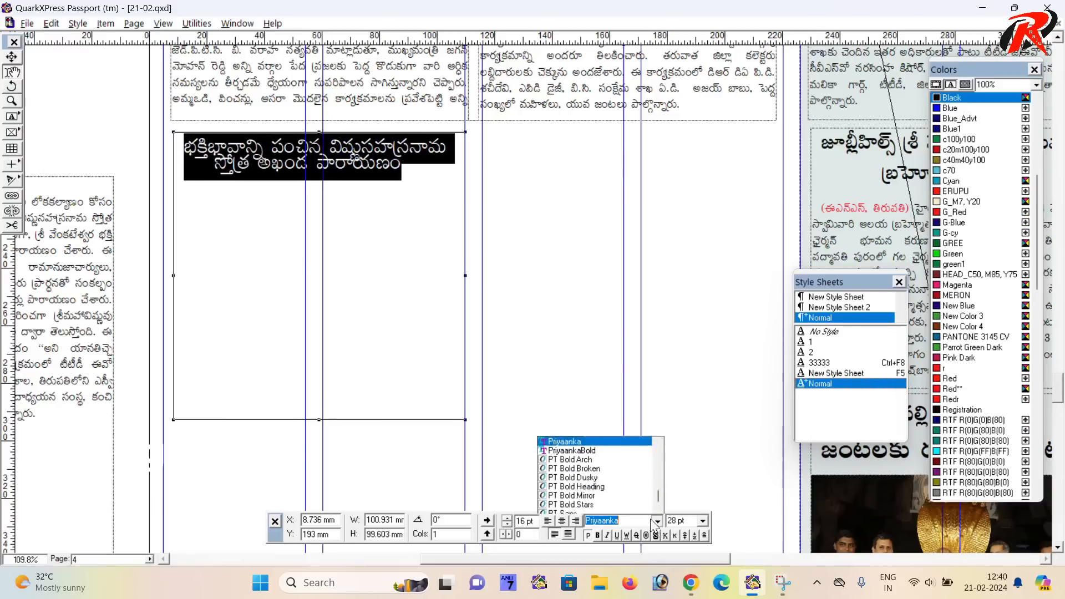
pyautogui.click(560, 443)
pyautogui.doubleClick(537, 526)
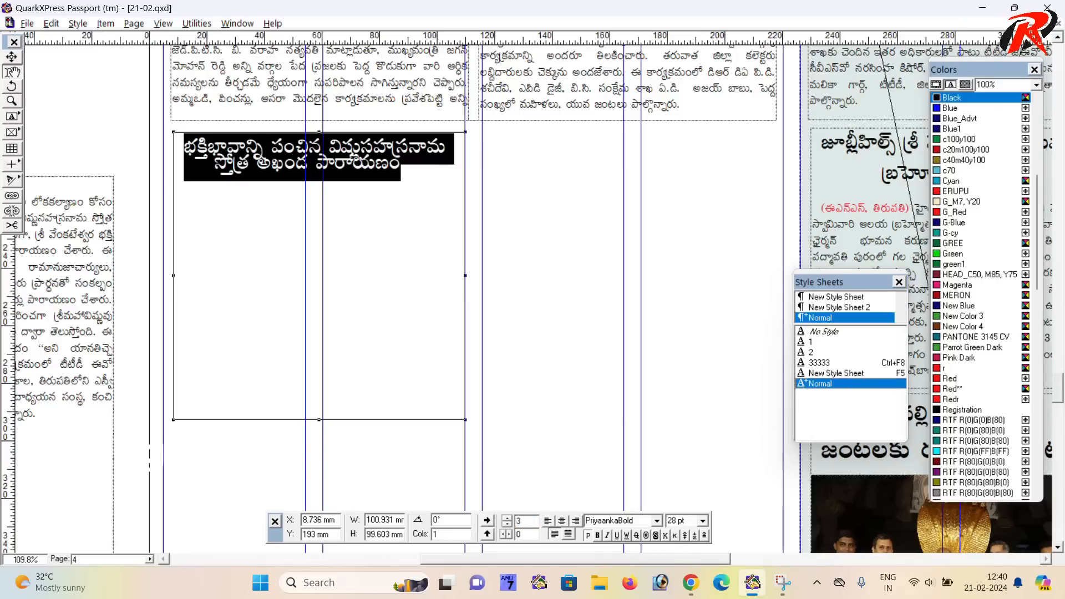
pyautogui.write('30')
pyautogui.press('Return')
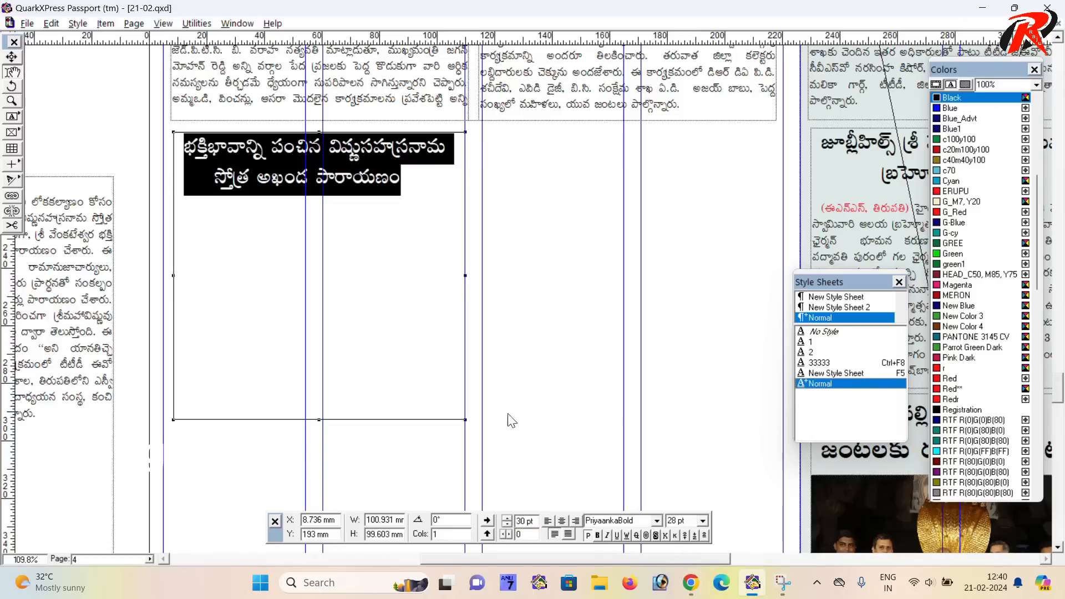
# - Resize the headline box to the column edges, about 105 mm wide and 157 mm high
pyautogui.moveTo(351, 380); pyautogui.dragTo(413, 310)
pyautogui.moveTo(237, 204); pyautogui.dragTo(226, 205)
pyautogui.moveTo(381, 350); pyautogui.dragTo(383, 515)
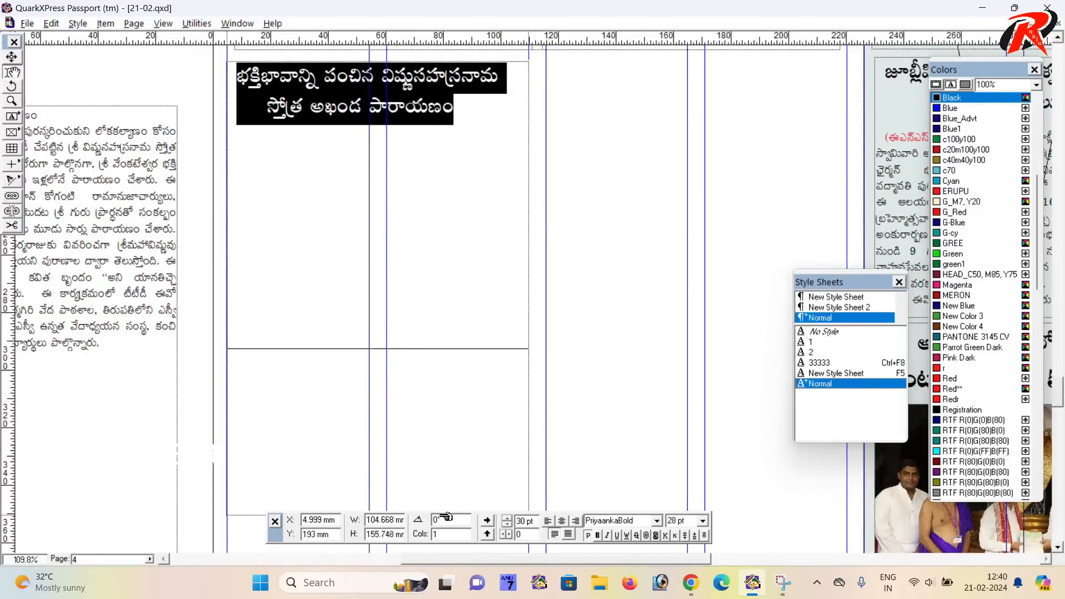
pyautogui.scroll(-3, 447, 435)
# - Copy the article's body text from the pasteboard box, from the dateline to the closing sentence, without the headline
pyautogui.moveTo(342, 375); pyautogui.dragTo(614, 529)
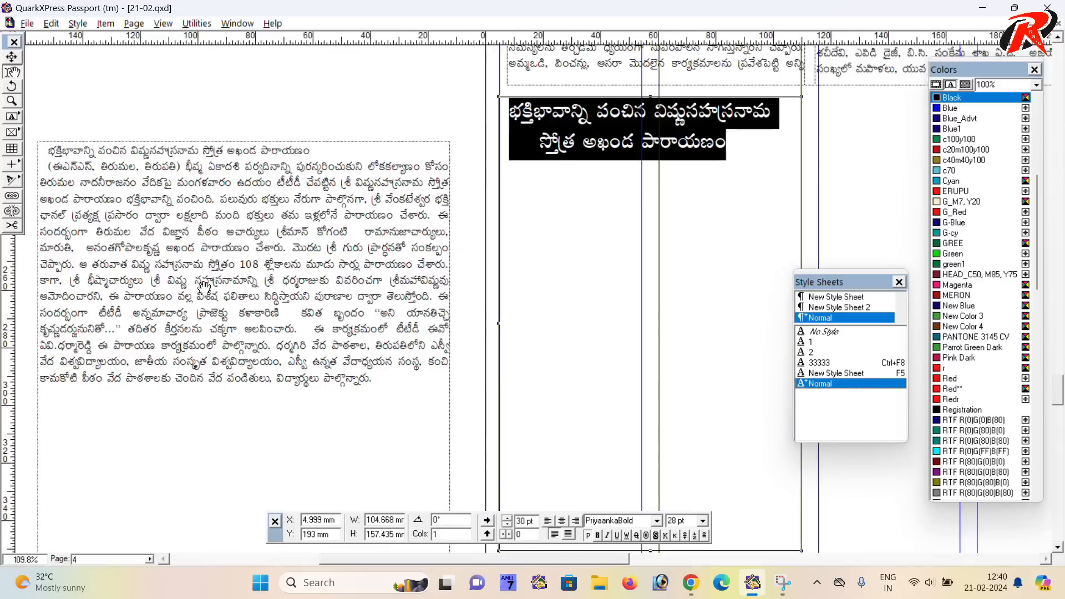
pyautogui.click(144, 228)
pyautogui.moveTo(373, 379); pyautogui.dragTo(36, 166)
pyautogui.moveTo(398, 265); pyautogui.dragTo(142, 200)
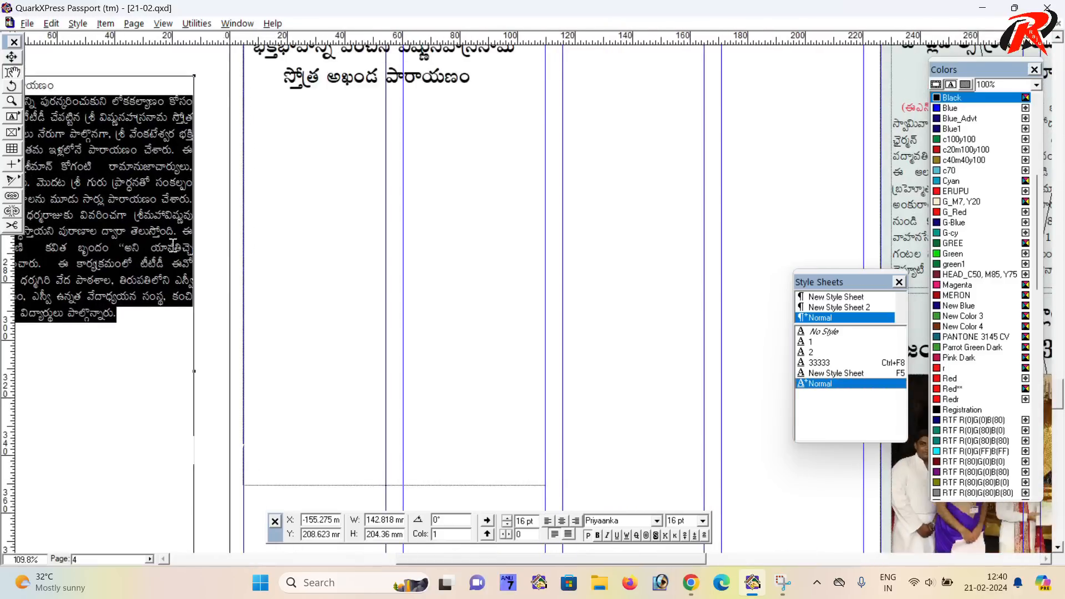
# - Draw a text box about 100 × 64 mm in the lower part of the headline box and paste the article body
pyautogui.click(12, 116)
pyautogui.moveTo(249, 281); pyautogui.dragTo(538, 465)
pyautogui.hotkey('ctrl', 'v')
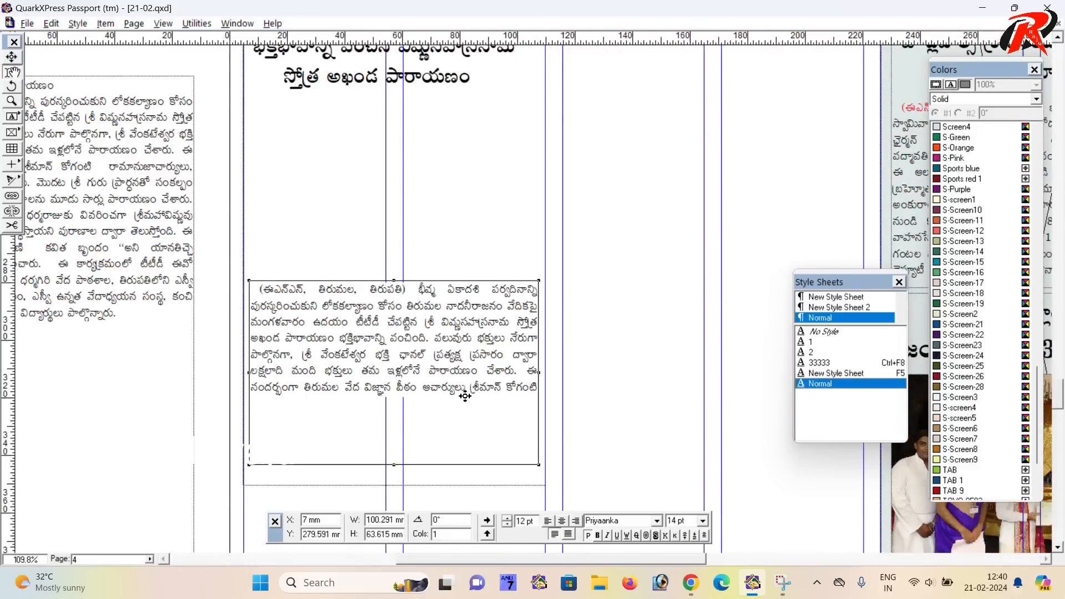
# - Extend the body text box downward to about 173 mm high so the whole article fits
pyautogui.scroll(-3, 401, 377)
pyautogui.moveTo(400, 368); pyautogui.dragTo(402, 492)
pyautogui.click(417, 348)
pyautogui.moveTo(400, 347); pyautogui.dragTo(400, 476)
pyautogui.scroll(-7, 423, 405)
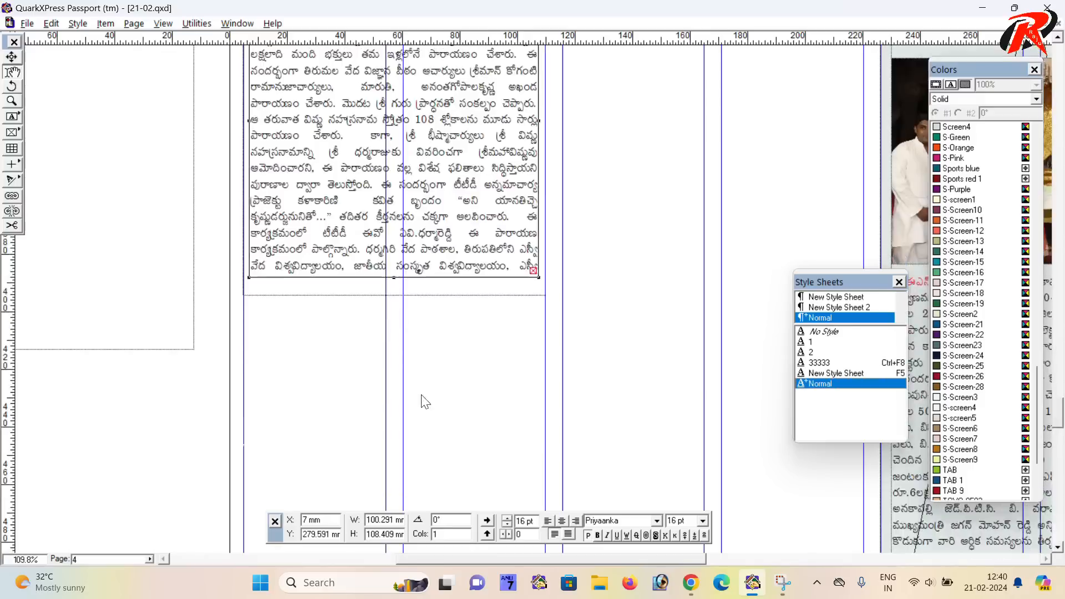
pyautogui.click(418, 222)
pyautogui.click(395, 200)
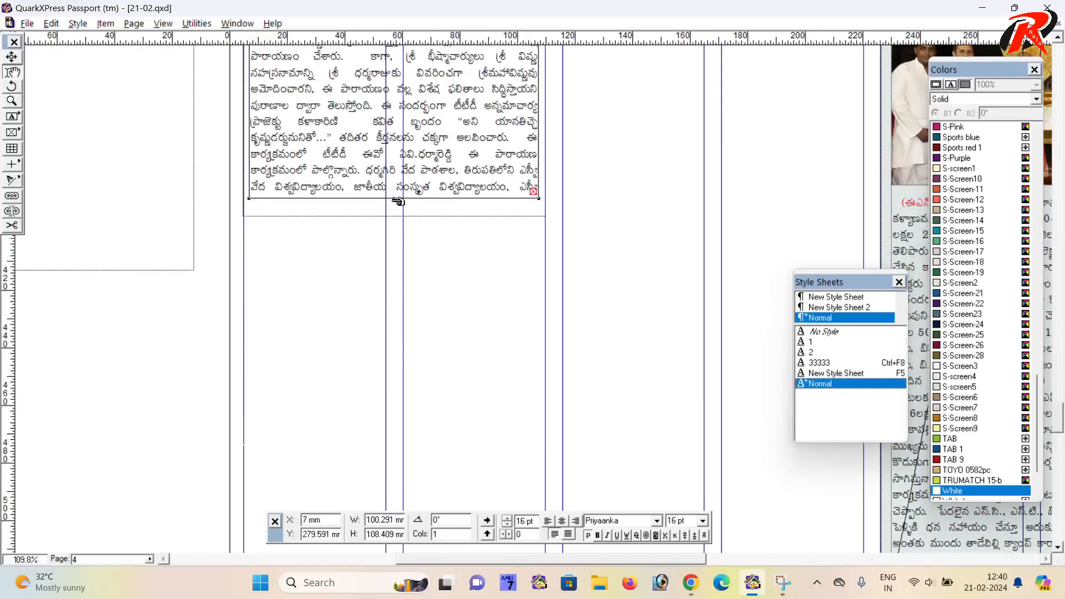
pyautogui.moveTo(394, 198); pyautogui.dragTo(395, 384)
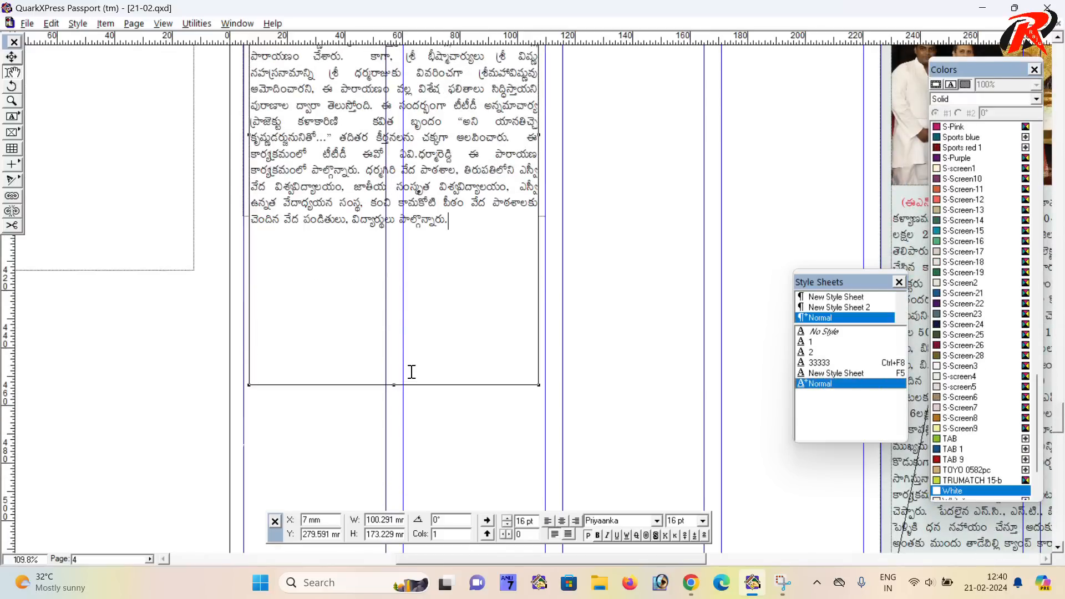
pyautogui.click(545, 223)
pyautogui.click(407, 250)
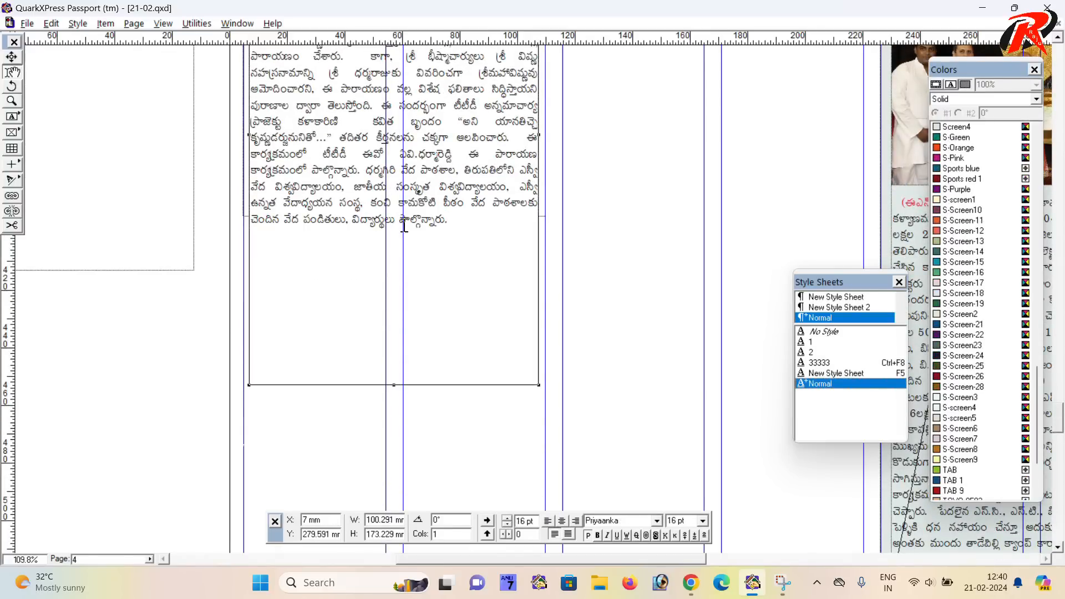
# - Draw a picture box about 100 × 60 mm between the headline and the body text
pyautogui.scroll(10, 435, 258)
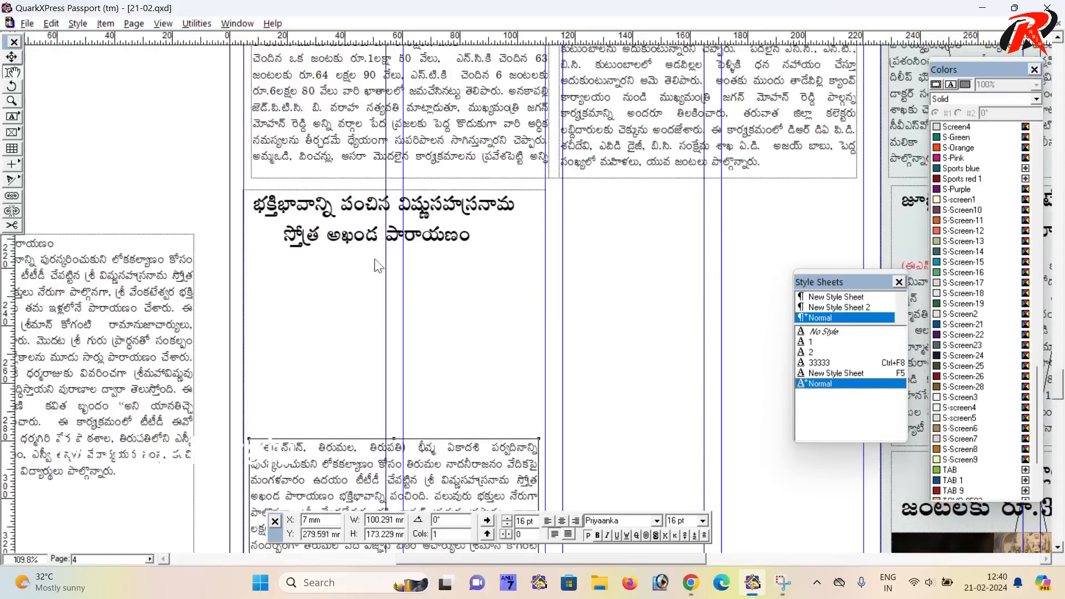
pyautogui.click(12, 133)
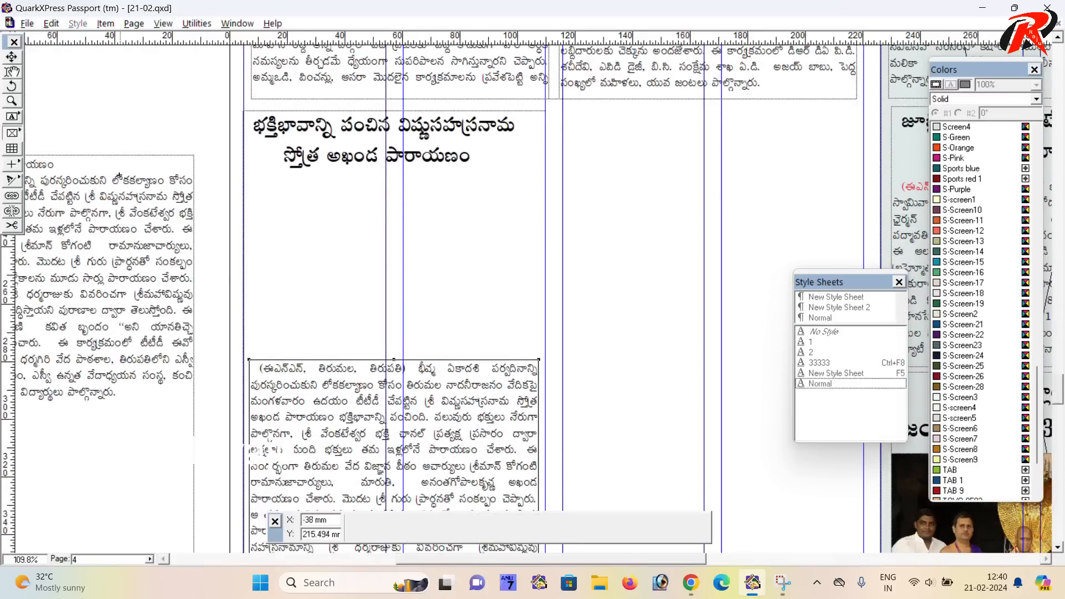
pyautogui.moveTo(251, 180); pyautogui.dragTo(539, 351)
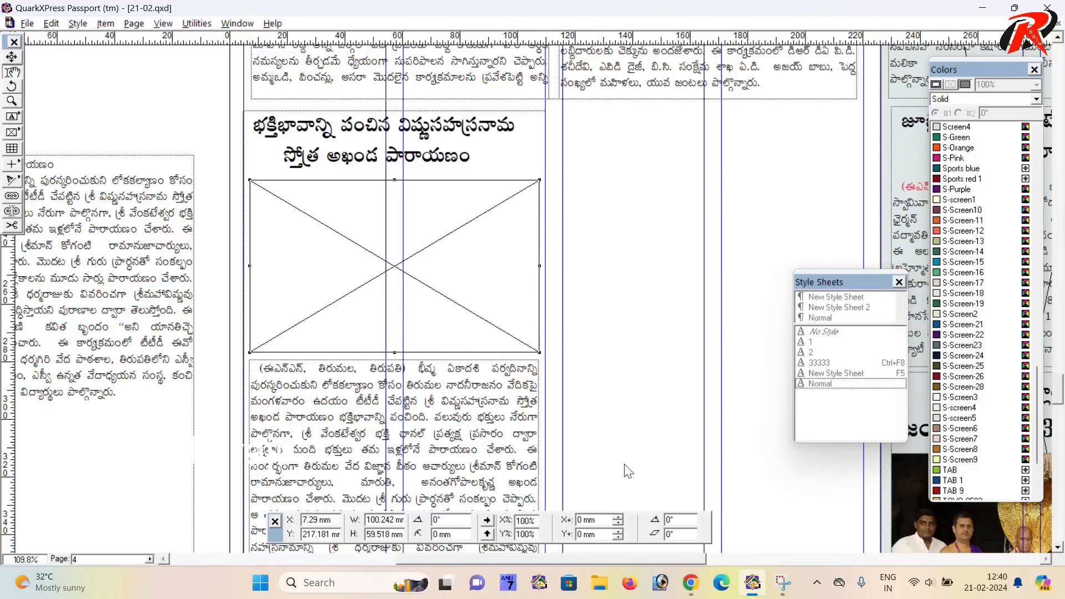
# - Switch to WhatsApp in Chrome and copy the team photo with the trophy above the article message
pyautogui.click(691, 583)
pyautogui.click(151, 15)
pyautogui.scroll(3, 421, 275)
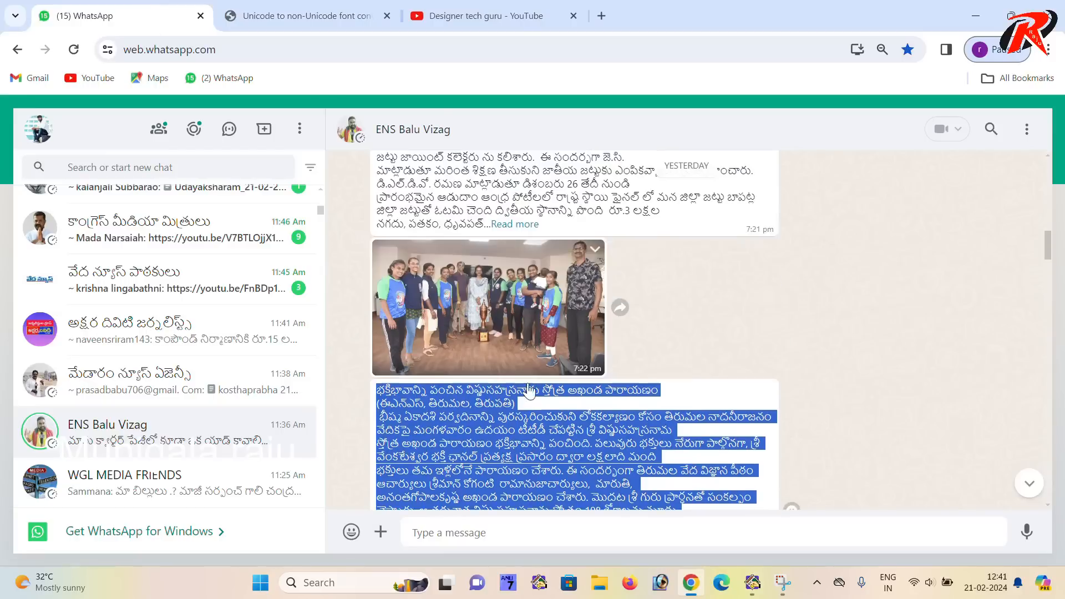
pyautogui.rightClick(476, 357)
pyautogui.click(524, 424)
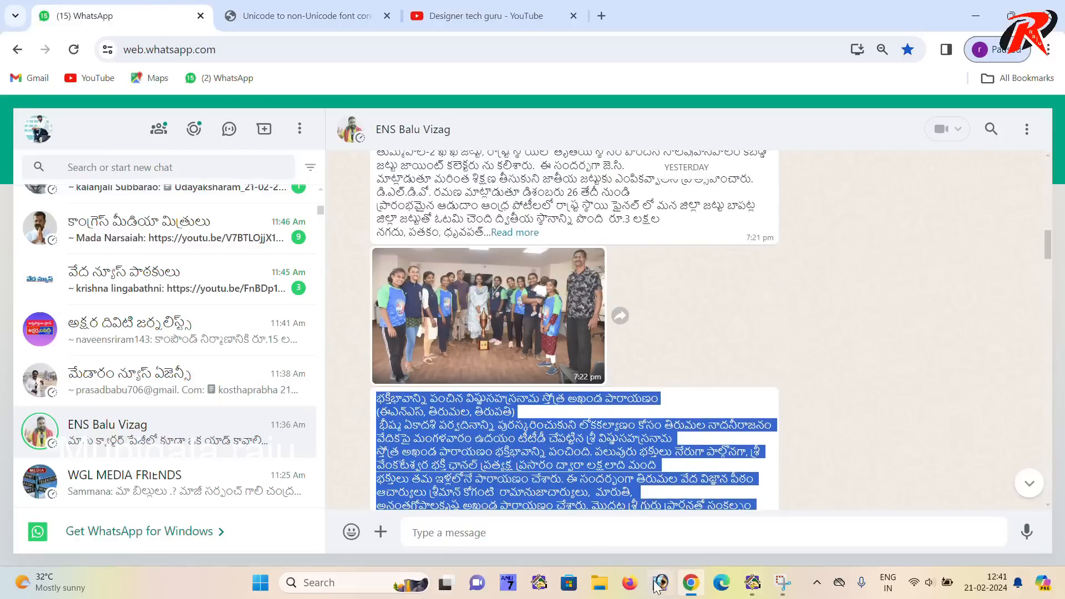
# - Return to QuarkXPress, paste the team photo into the picture box and fit it to the box
pyautogui.click(753, 583)
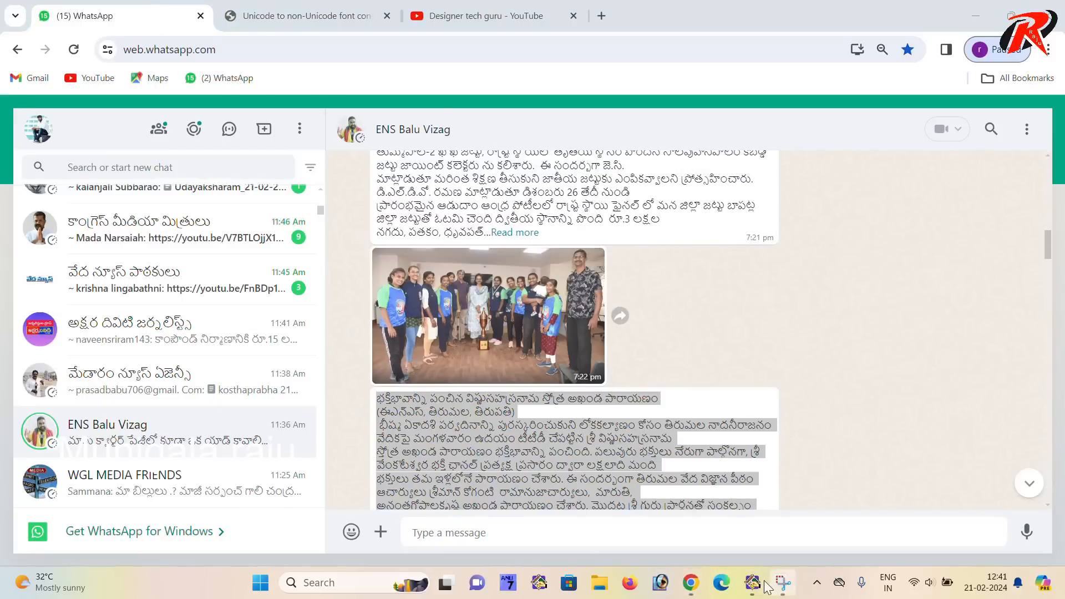
pyautogui.hotkey('ctrl', 'v')
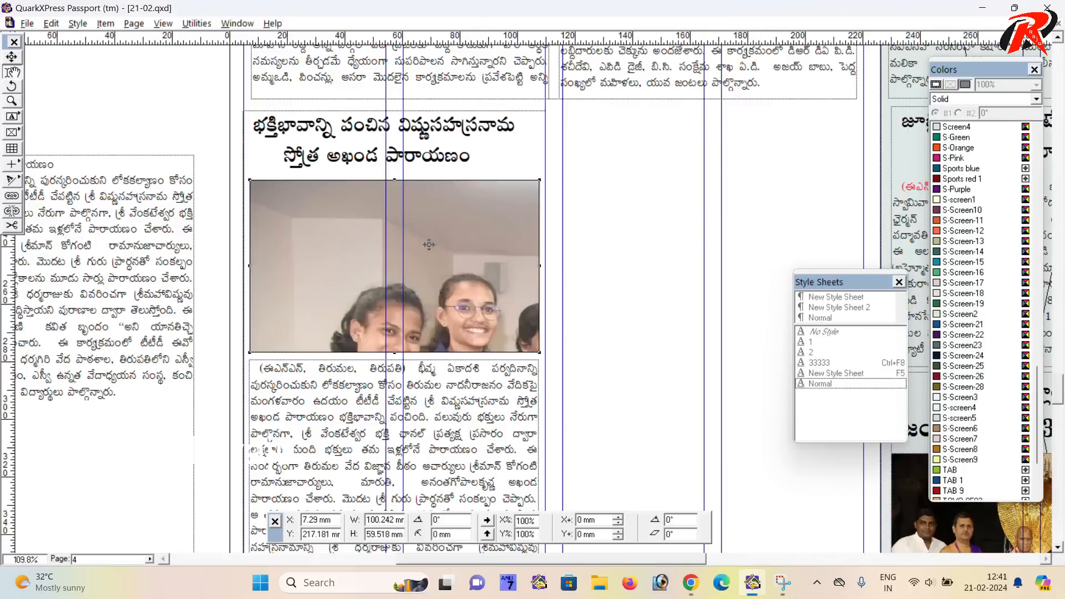
pyautogui.hotkey('ctrl', 'shift', 'f')
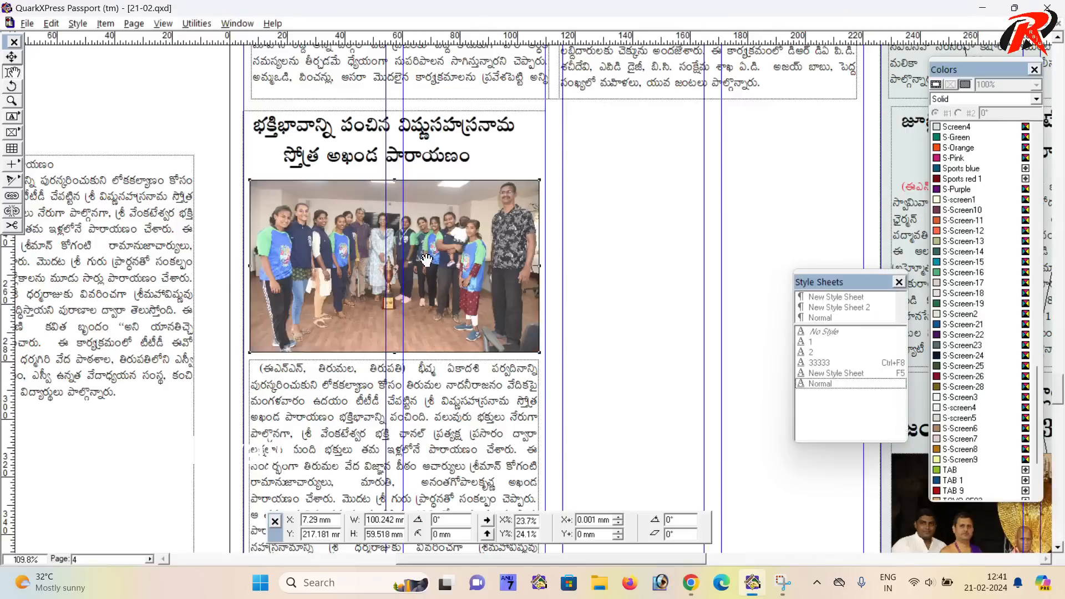
# - Shorten the body text box to about 121 mm high, ending just below the last line
pyautogui.scroll(-10, 424, 260)
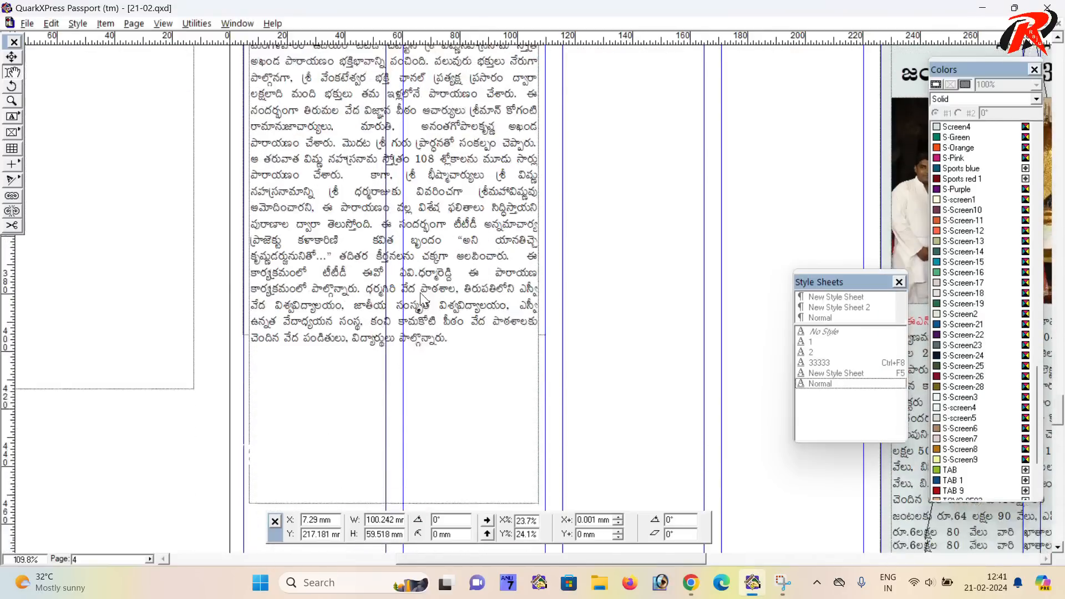
pyautogui.click(12, 56)
pyautogui.click(401, 462)
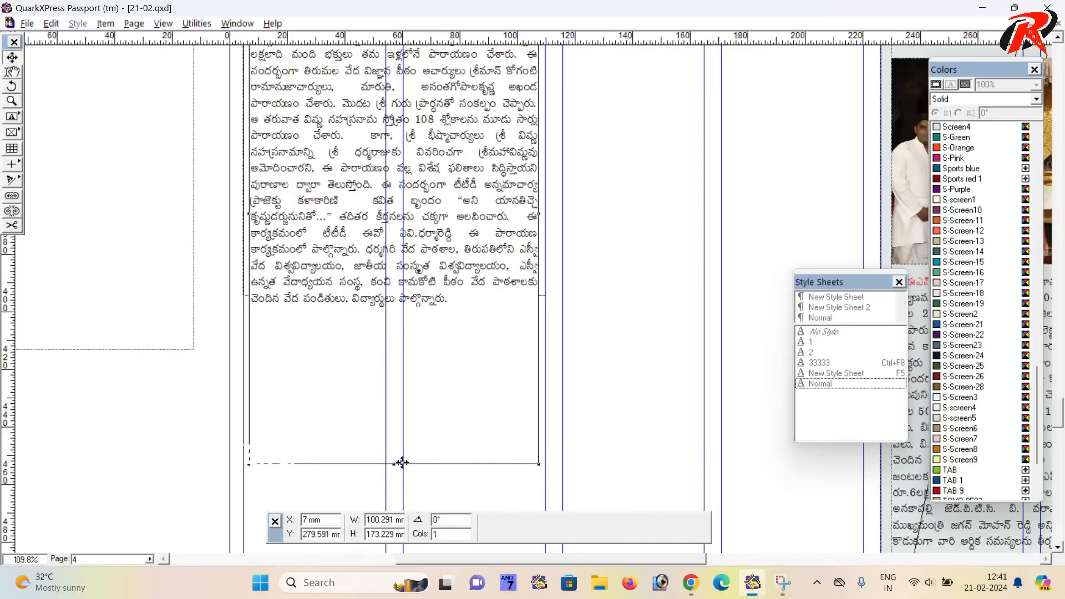
pyautogui.moveTo(402, 465); pyautogui.dragTo(439, 315)
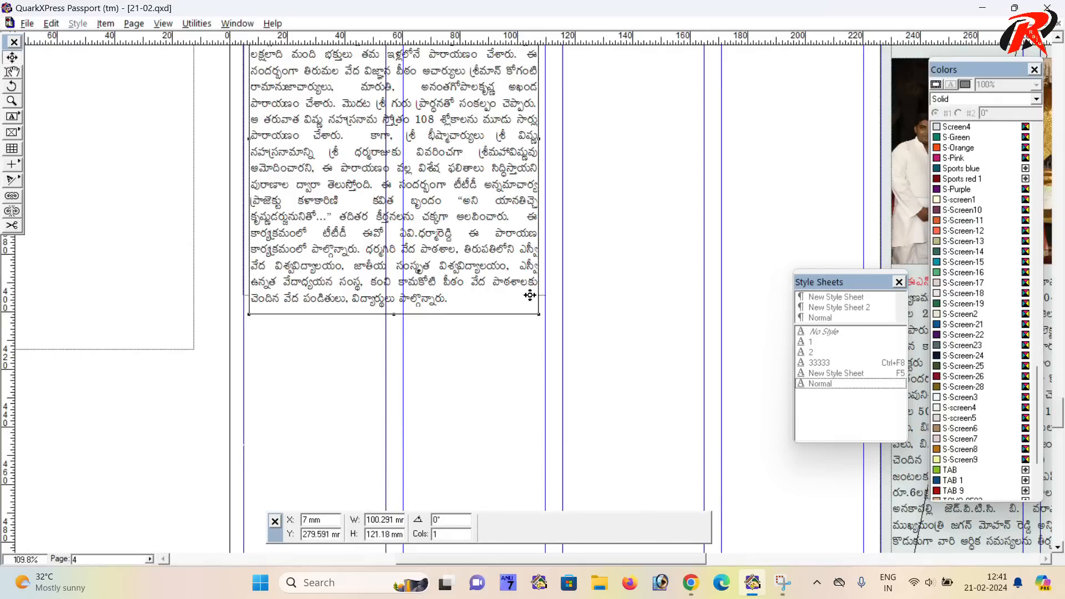
pyautogui.click(546, 304)
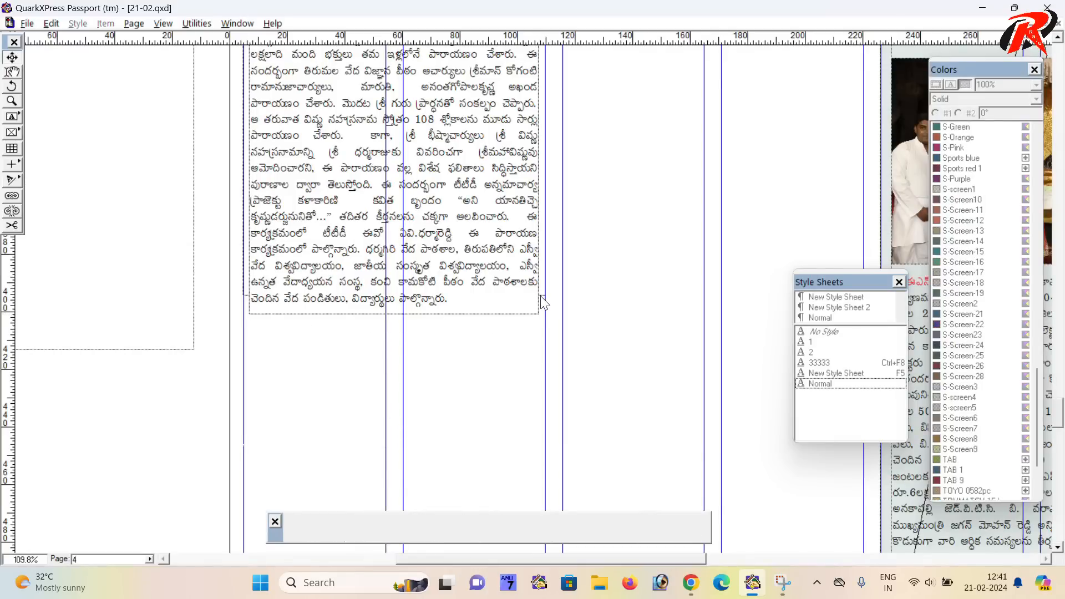
# - Extend the outer headline box to about 208 mm high, level with the body box, and fill it with S-screen1
pyautogui.click(536, 296)
pyautogui.moveTo(401, 296); pyautogui.dragTo(402, 315)
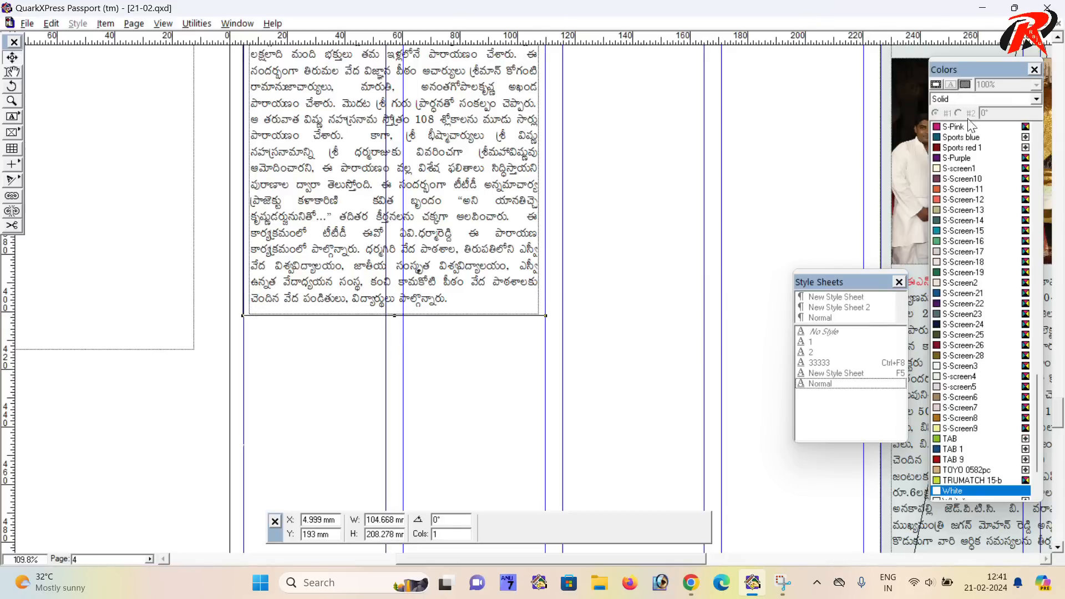
pyautogui.click(957, 168)
pyautogui.scroll(2, 645, 259)
pyautogui.scroll(4, 643, 260)
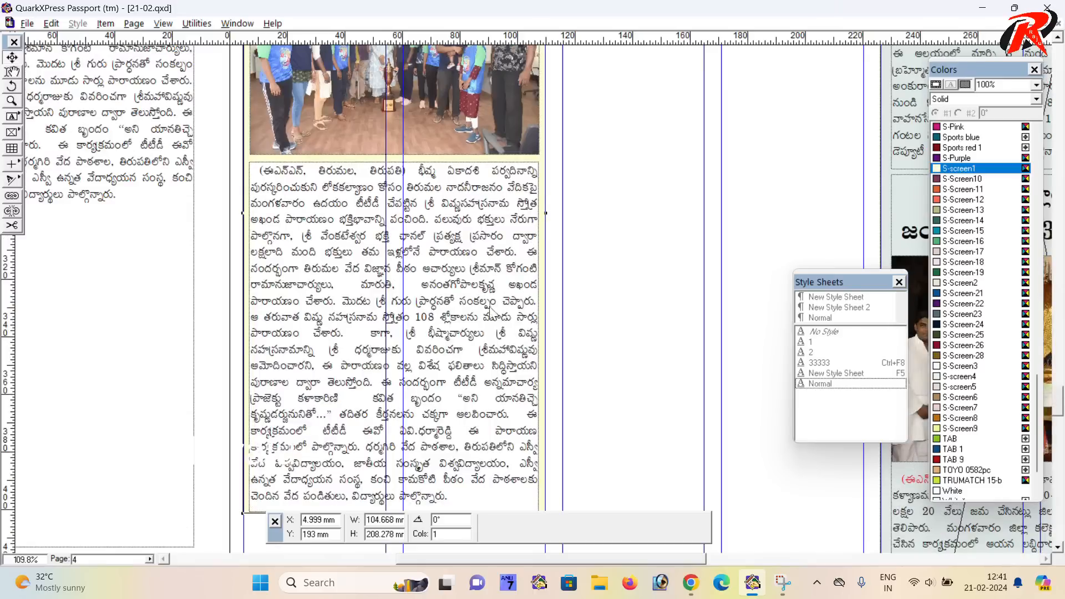
# - Set the body text box's background colour to None
pyautogui.click(504, 303)
pyautogui.moveTo(1036, 385); pyautogui.dragTo(1033, 143)
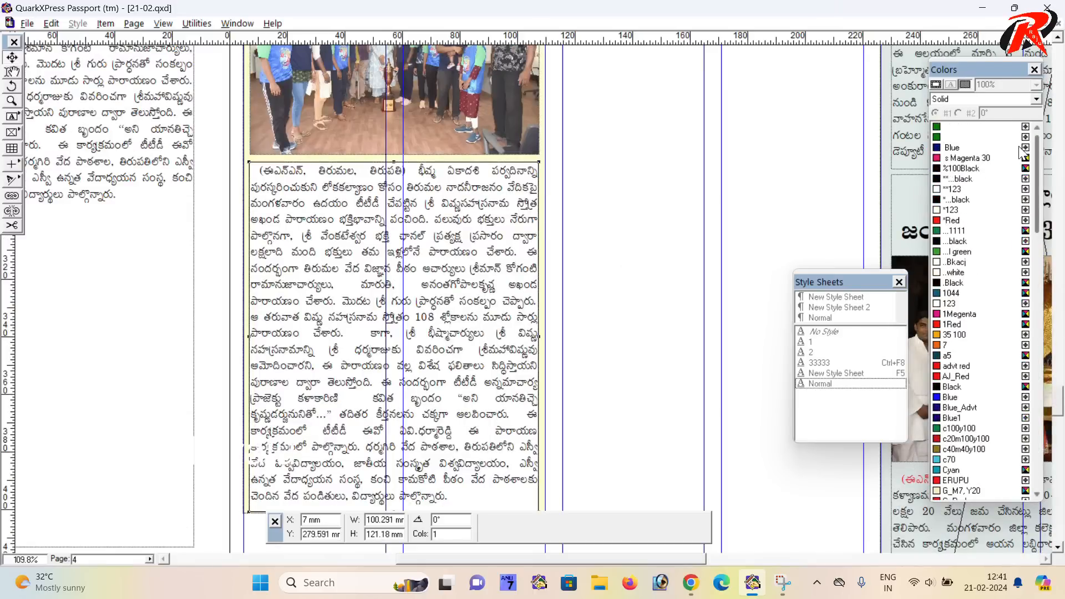
pyautogui.click(973, 127)
pyautogui.scroll(2, 569, 276)
pyautogui.scroll(1, 572, 283)
pyautogui.scroll(-12, 574, 283)
pyautogui.scroll(-3, 583, 277)
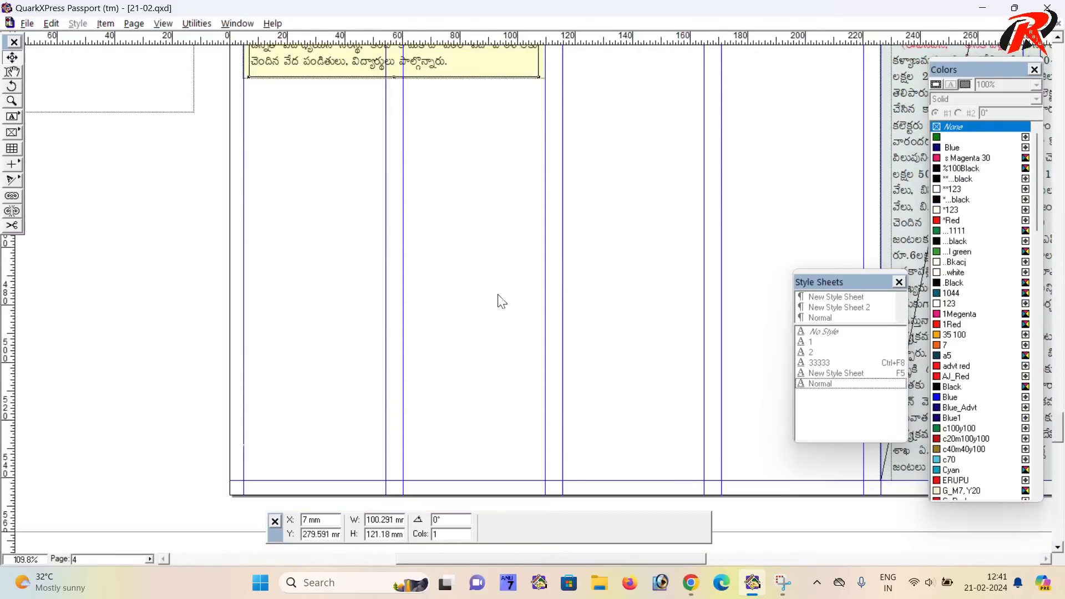
# - Cut all the article text from the pasteboard text box, leaving it empty, and zoom out to view the page
pyautogui.moveTo(224, 107); pyautogui.dragTo(454, 305)
pyautogui.moveTo(238, 60); pyautogui.dragTo(440, 484)
pyautogui.click(430, 466)
pyautogui.click(12, 71)
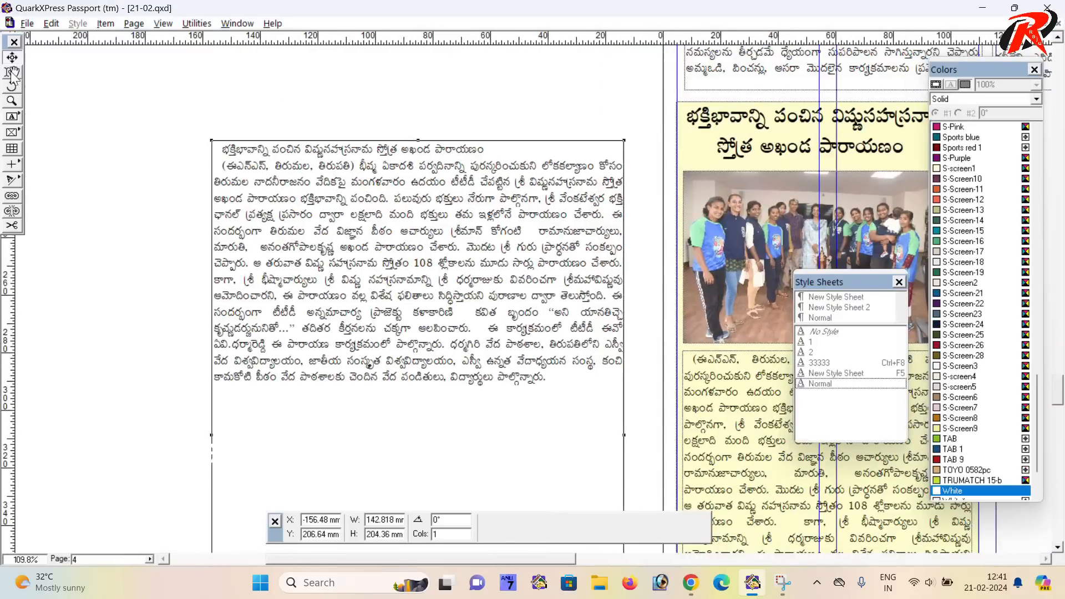
pyautogui.click(313, 266)
pyautogui.hotkey('ctrl', 'a')
pyautogui.hotkey('ctrl', 'x')
pyautogui.rightClick(360, 234)
pyautogui.click(377, 248)
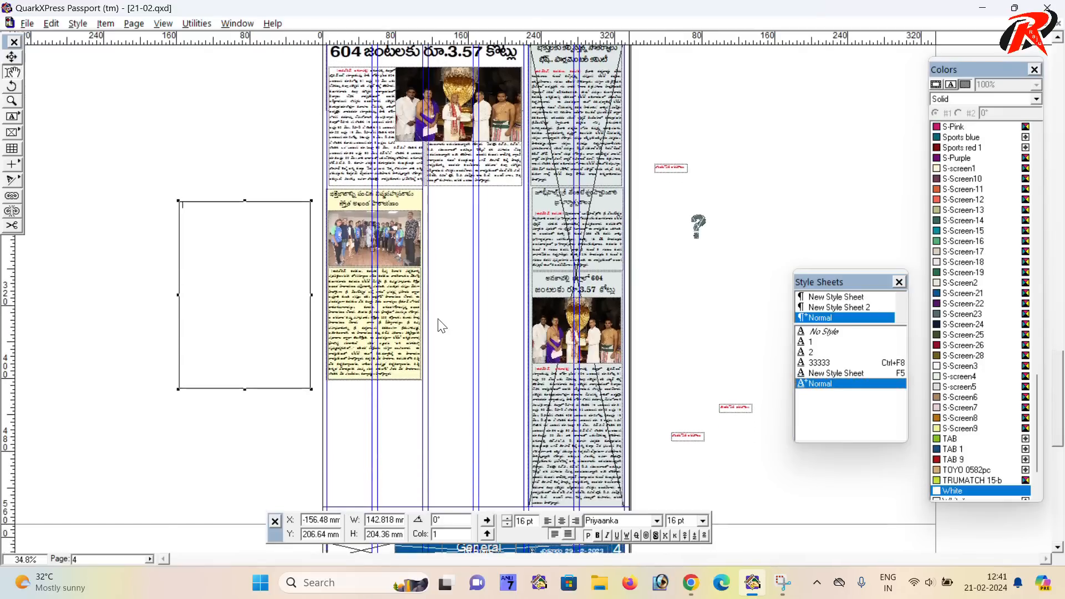
pyautogui.scroll(-2, 440, 325)
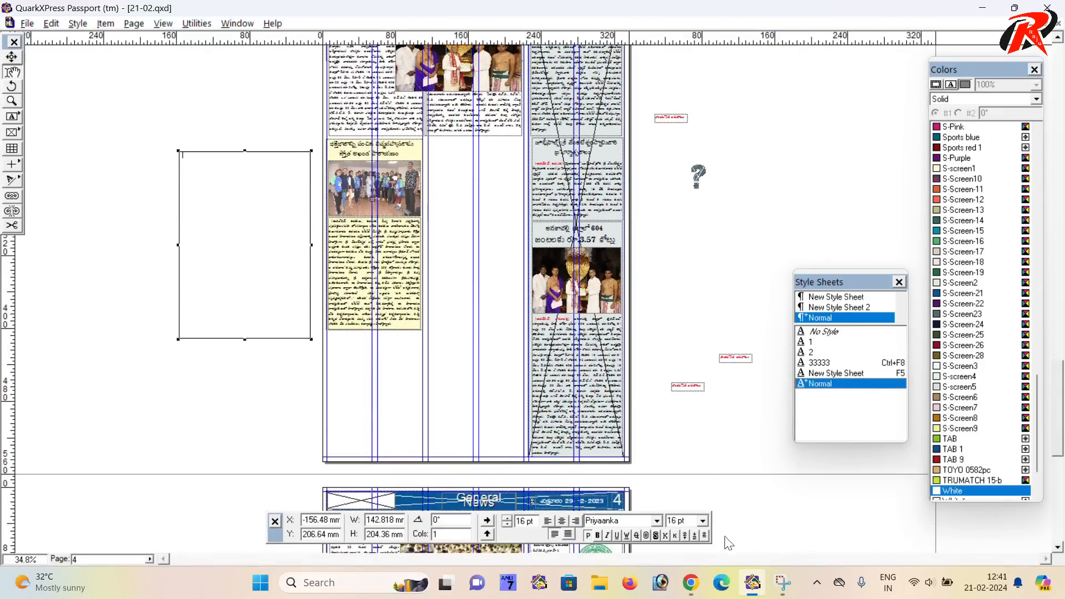
# - Switch to WhatsApp in Chrome and copy the full Anakapalli sports article message starting "క్రీడలలో మరిన్ని విజయాలు"
pyautogui.click(699, 579)
pyautogui.scroll(4, 637, 387)
pyautogui.scroll(-3, 636, 387)
pyautogui.click(522, 315)
pyautogui.moveTo(491, 313); pyautogui.dragTo(367, 354)
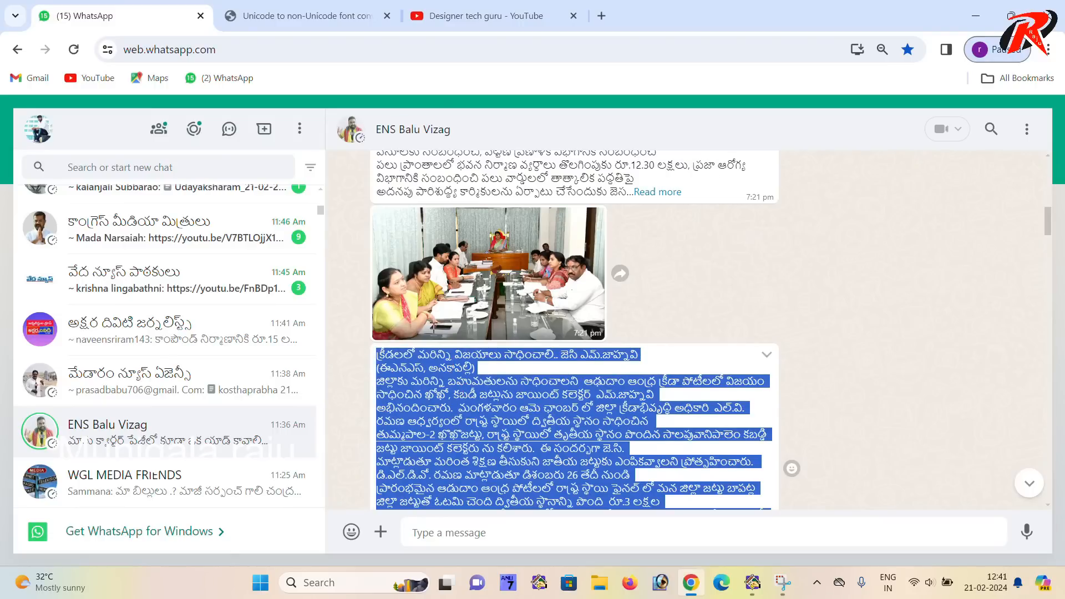
# - Replace the Unicode text in the online font converter with the copied sports article and transform it
pyautogui.click(303, 16)
pyautogui.moveTo(330, 237); pyautogui.dragTo(333, 262)
pyautogui.hotkey('ctrl', 'a')
pyautogui.press('BackSpace')
pyautogui.click(525, 499)
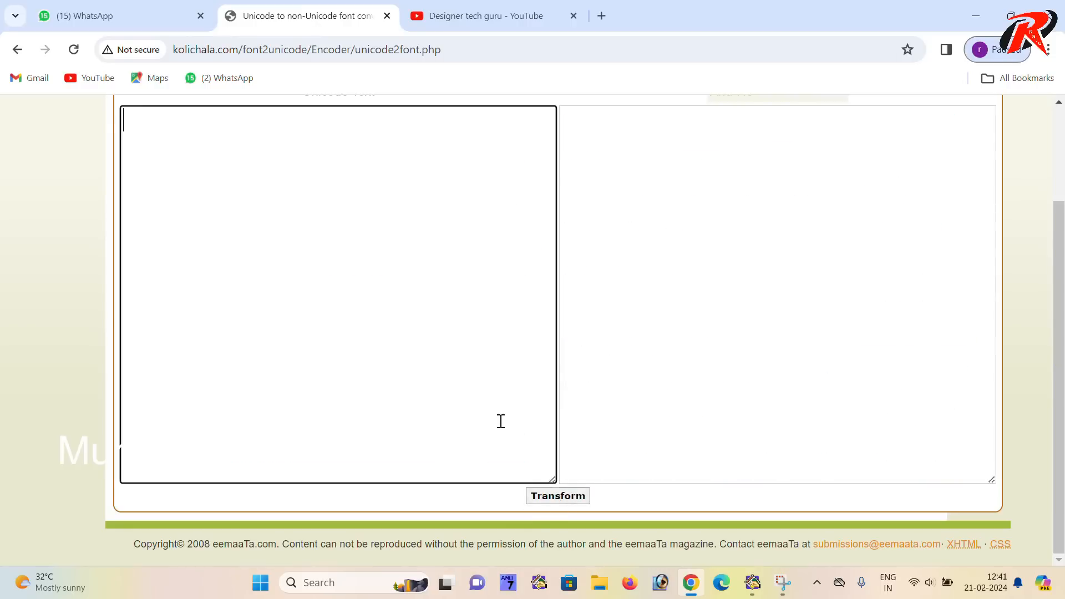
pyautogui.hotkey('ctrl', 'v')
pyautogui.click(573, 494)
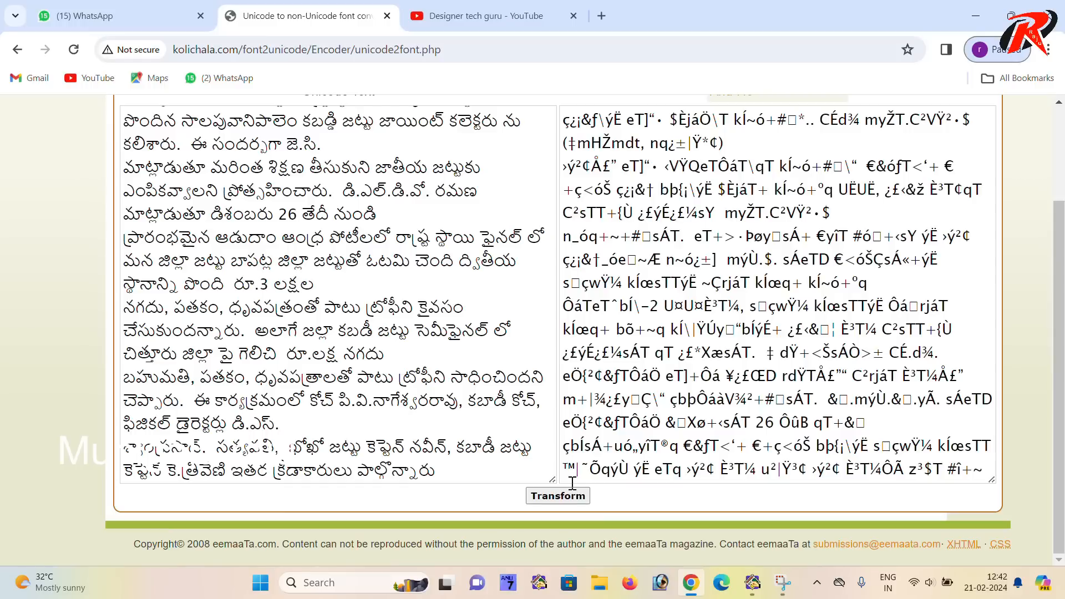
# - Copy the converted article text and paste it into the empty pasteboard text box in QuarkXPress
pyautogui.click(627, 382)
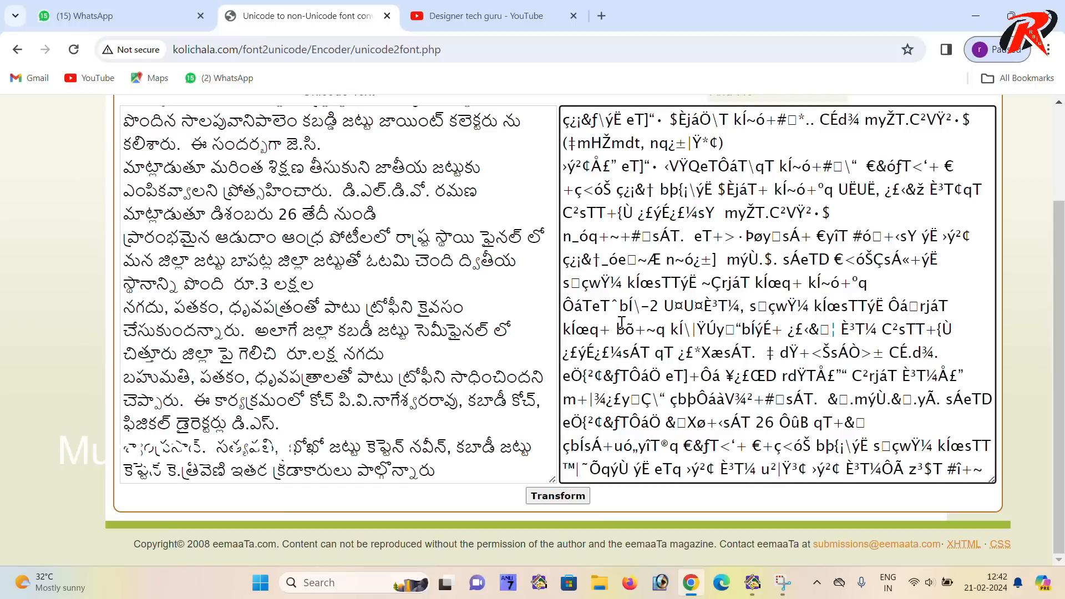
pyautogui.hotkey('ctrl', 'a')
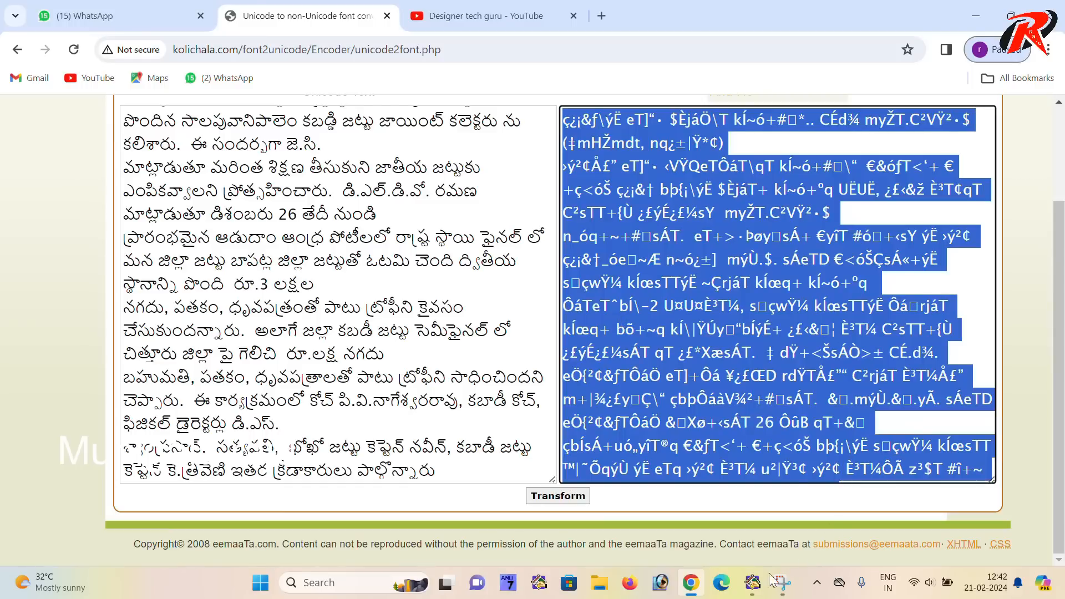
pyautogui.click(752, 582)
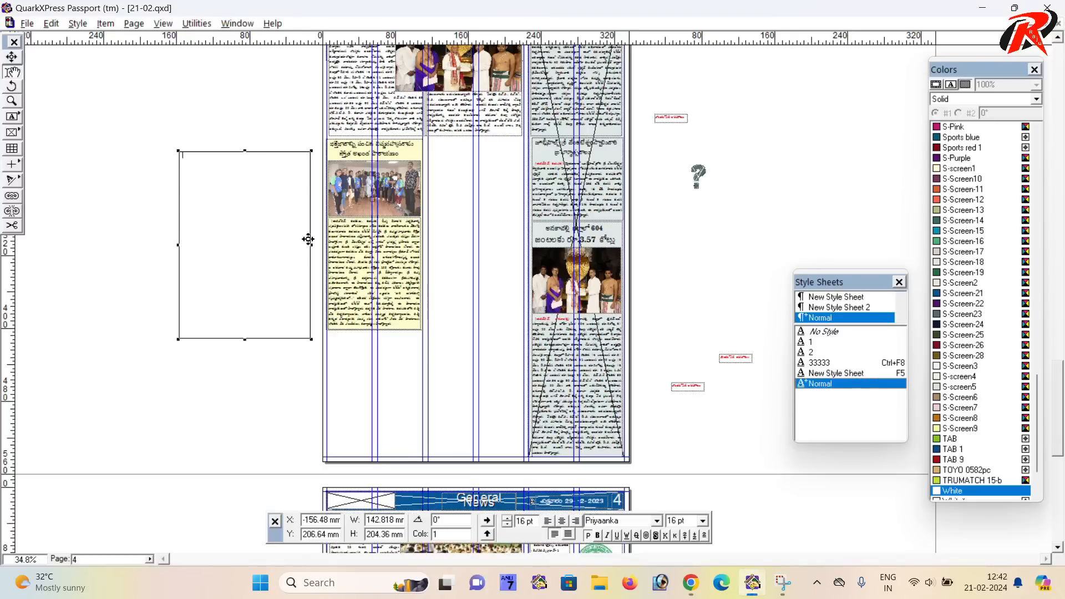
pyautogui.hotkey('ctrl', 'v')
pyautogui.doubleClick(235, 265)
pyautogui.moveTo(255, 216); pyautogui.dragTo(414, 335)
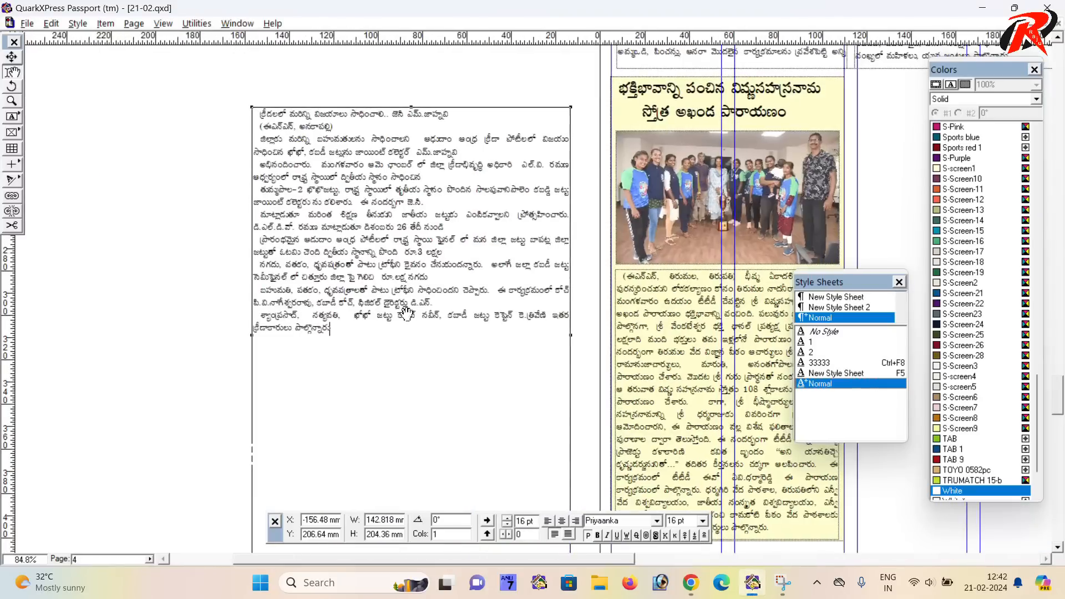
pyautogui.keyDown('ctrl'); pyautogui.click(411, 301); pyautogui.keyUp('ctrl')
pyautogui.moveTo(425, 270); pyautogui.dragTo(443, 323)
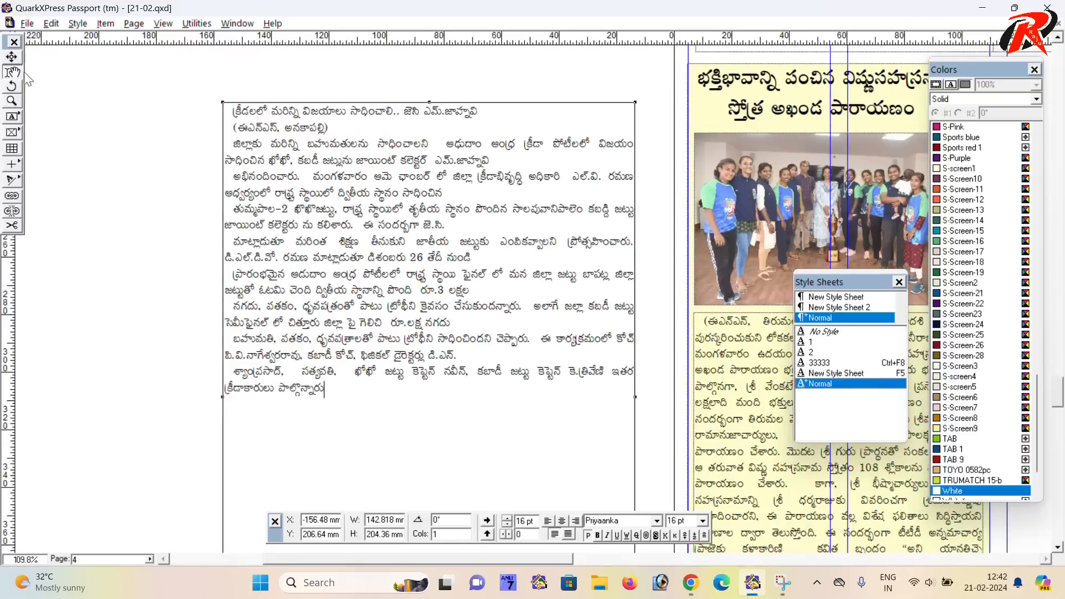
# - Remove the stray line breaks in the pasted article so its body lines run together after the dateline
pyautogui.click(351, 124)
pyautogui.press('Delete')
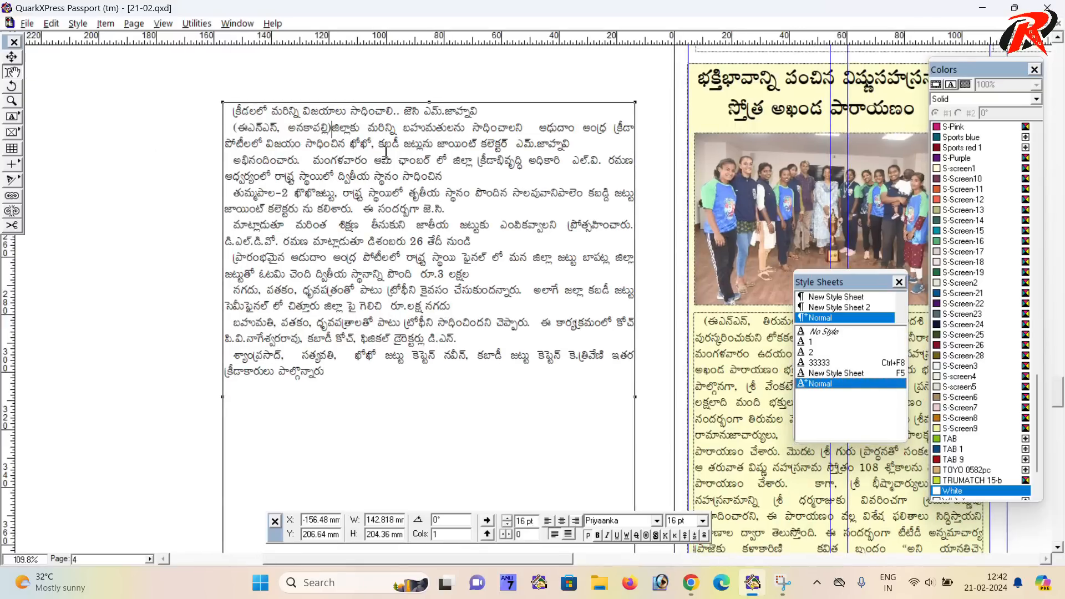
pyautogui.click(604, 150)
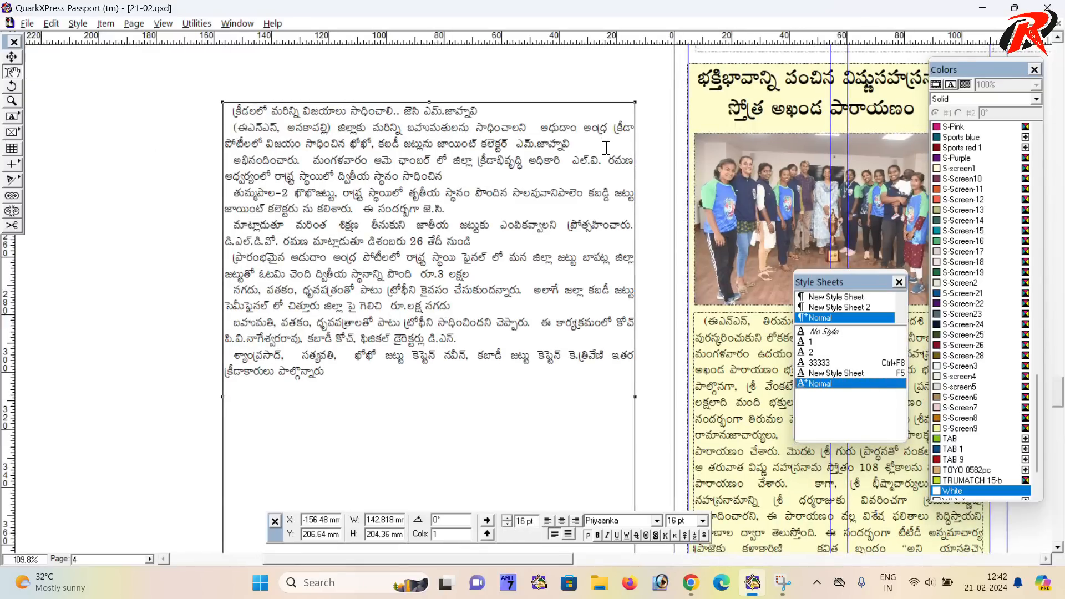
pyautogui.press('Delete')
pyautogui.click(444, 177)
pyautogui.press('Delete')
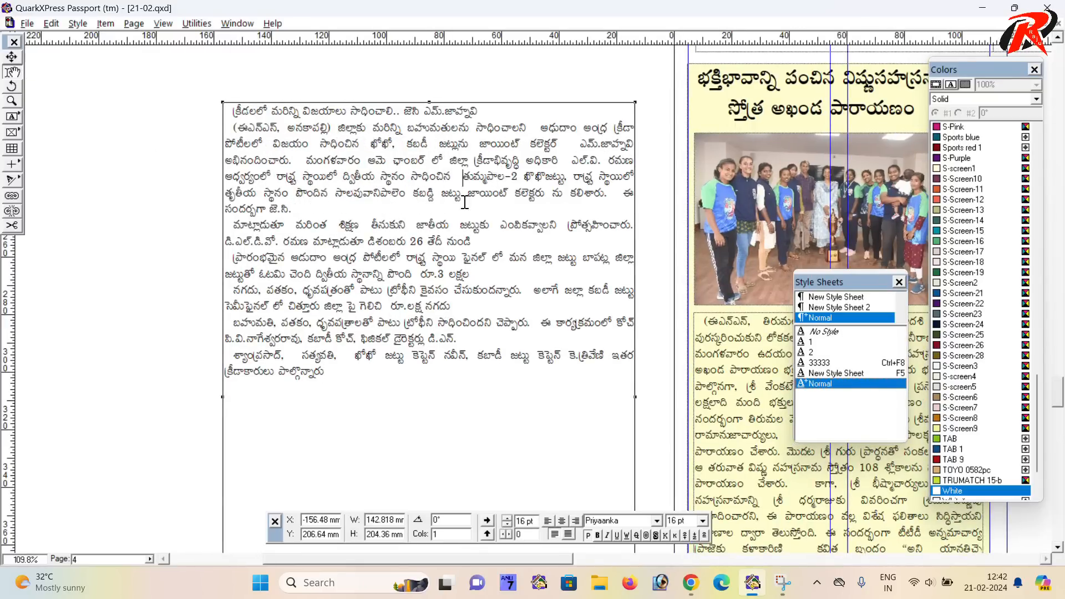
pyautogui.press('Delete')
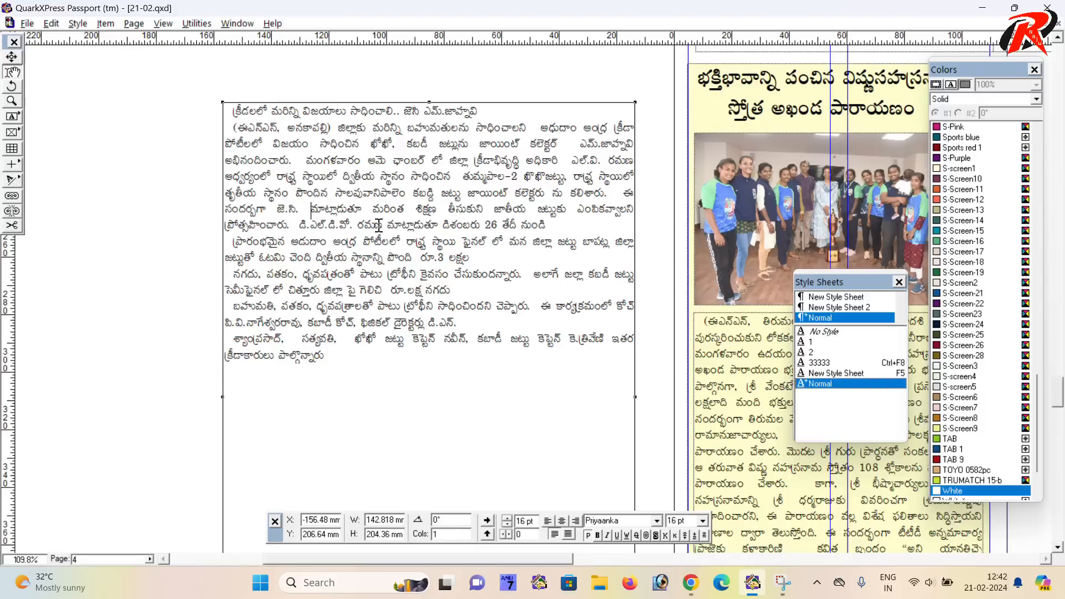
pyautogui.click(561, 228)
pyautogui.press('Delete')
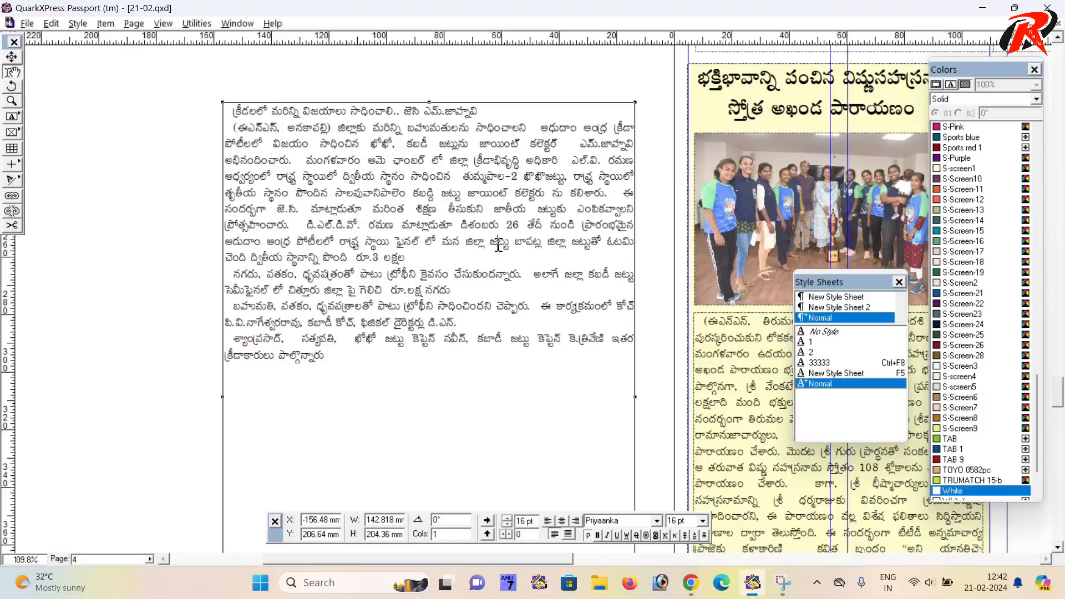
pyautogui.click(453, 254)
pyautogui.press('Delete')
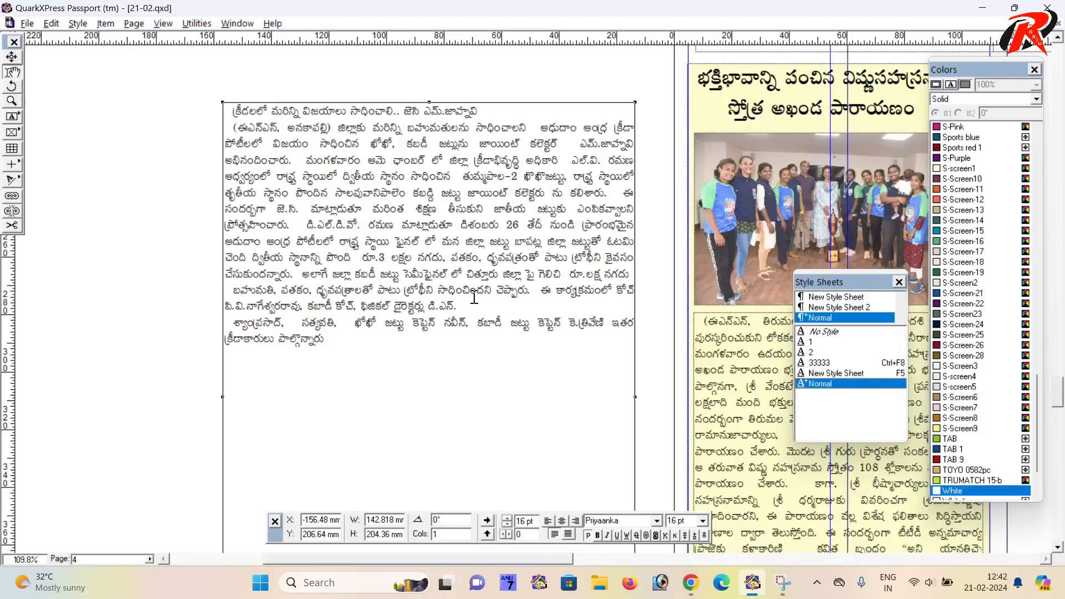
pyautogui.press('BackSpace')
pyautogui.hotkey('ctrl', 'z')
pyautogui.click(477, 304)
pyautogui.press('Delete')
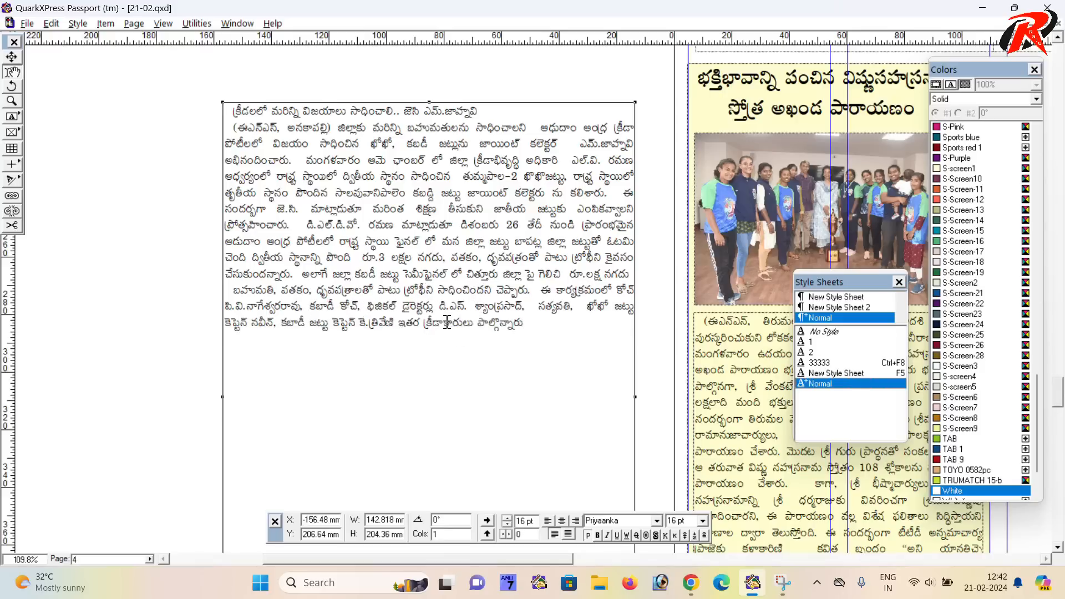
# - Delete extra spaces between words in the article body and join the line starting "బహుమతి" to the preceding text
pyautogui.moveTo(397, 288); pyautogui.dragTo(412, 308)
pyautogui.click(317, 250)
pyautogui.press('BackSpace')
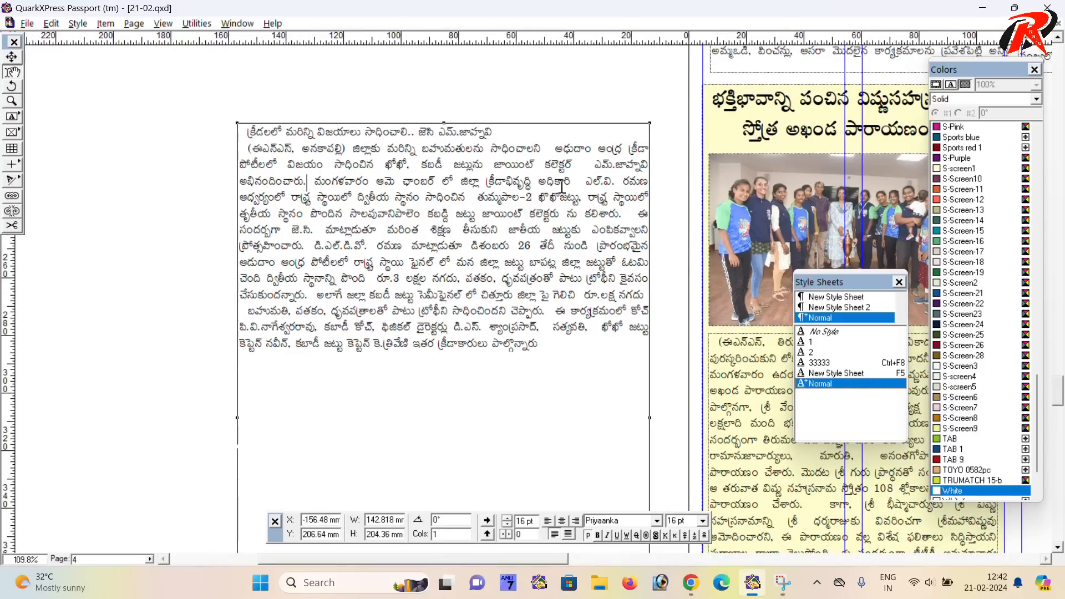
pyautogui.moveTo(582, 165); pyautogui.dragTo(595, 168)
pyautogui.press('Delete')
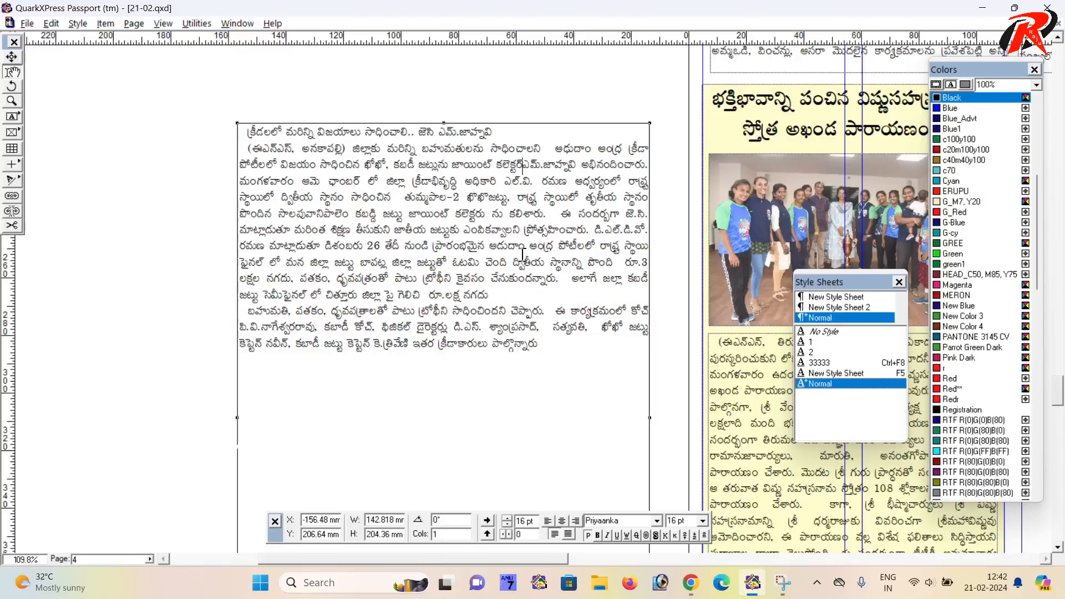
pyautogui.click(533, 294)
pyautogui.press('Delete')
pyautogui.moveTo(461, 328); pyautogui.dragTo(476, 356)
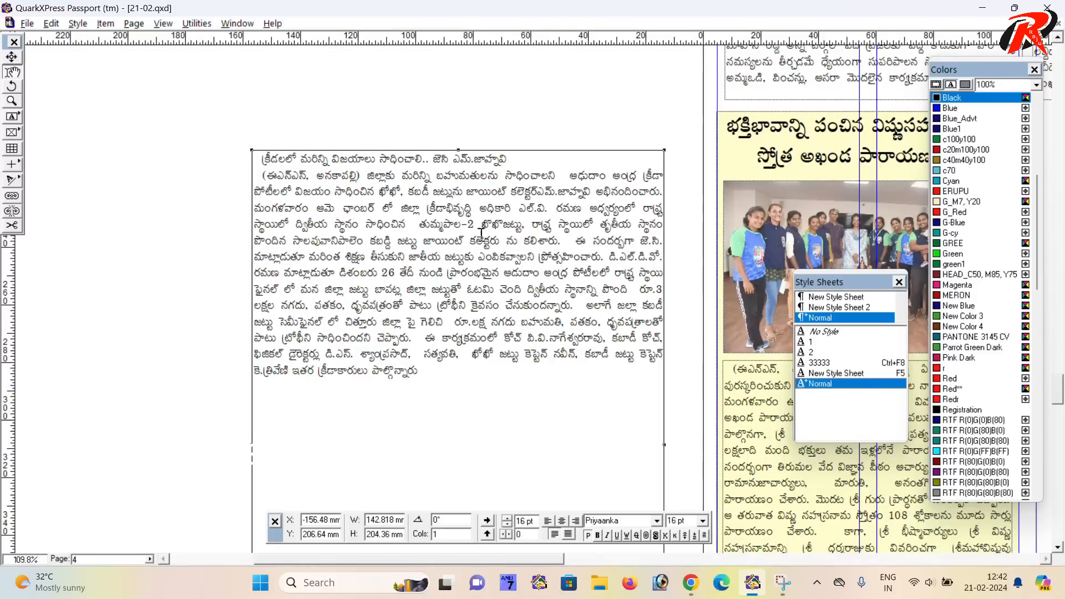
pyautogui.press('Delete')
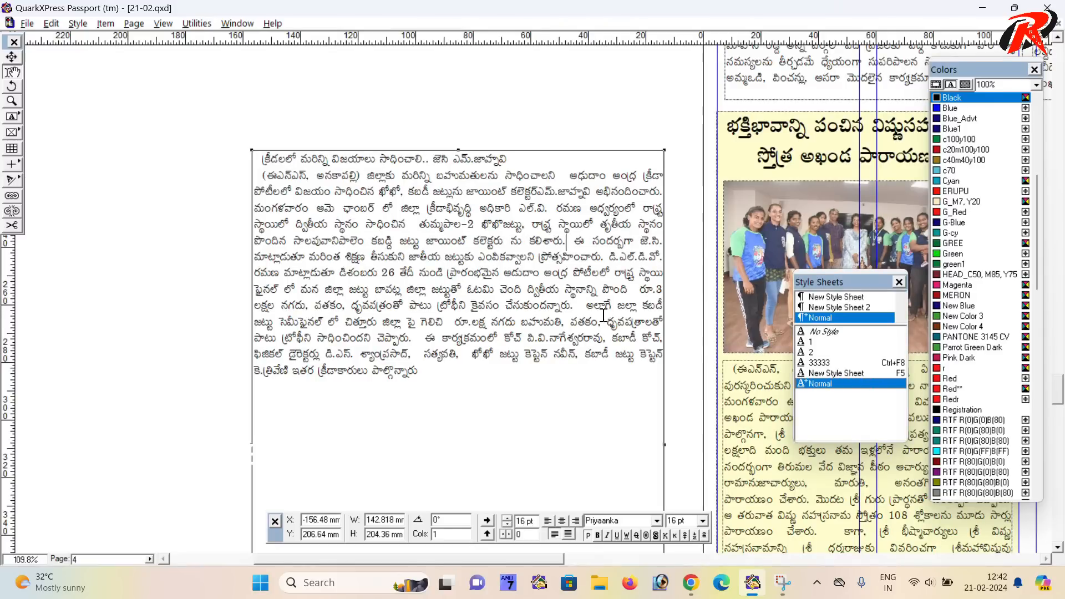
# - Move the attribution after the headline onto its own line, replacing the two dots with a leading dash
pyautogui.moveTo(455, 233); pyautogui.dragTo(472, 272)
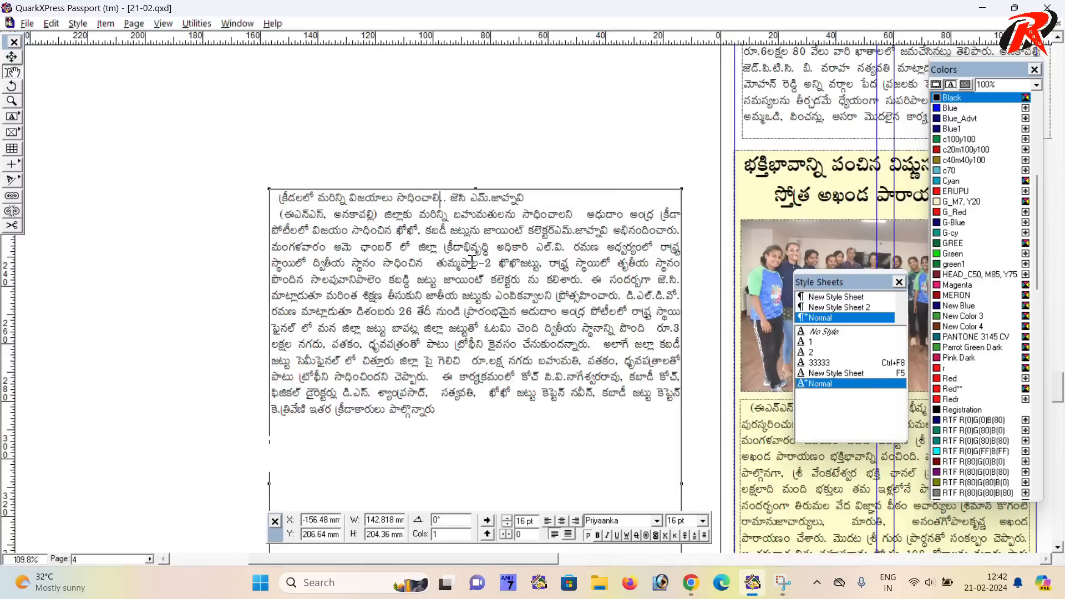
pyautogui.press('Return')
pyautogui.click(283, 217)
pyautogui.moveTo(286, 214); pyautogui.dragTo(289, 214)
pyautogui.write('-')
# - Copy the headline "క్రీడలలో మరిన్ని విజయాలు సాధించాలి" into a new text box about 105 × 96 mm in page 4's empty middle column
pyautogui.moveTo(280, 198)
pyautogui.mouseDown()
pyautogui.moveTo(386, 197)
pyautogui.moveTo(290, 193)
pyautogui.mouseUp()
pyautogui.tripleClick(482, 201)
pyautogui.hotkey('ctrl', 'c')
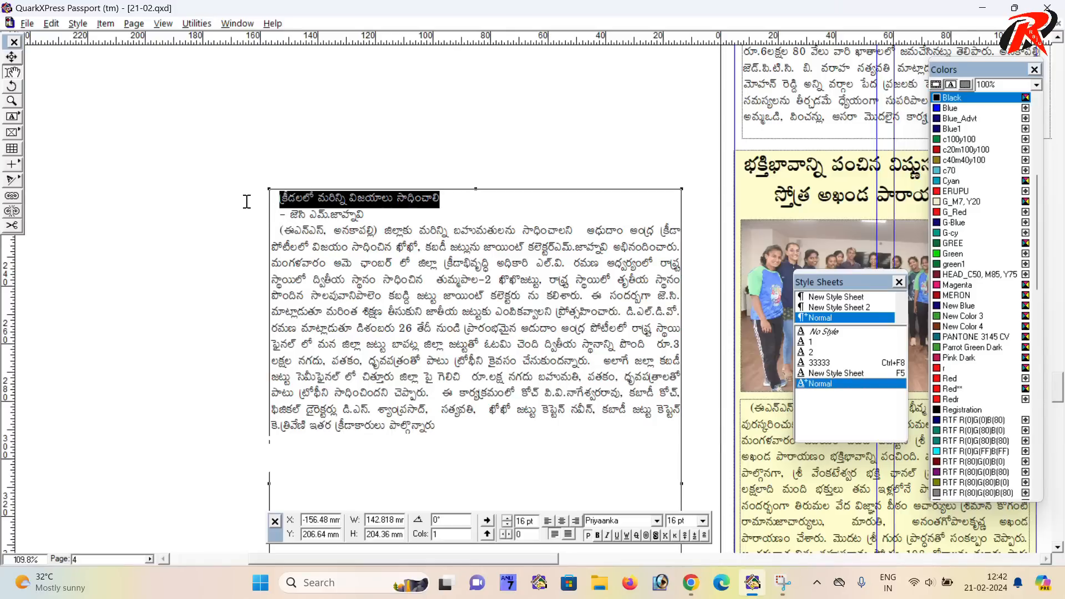
pyautogui.moveTo(591, 249); pyautogui.dragTo(255, 252)
pyautogui.moveTo(660, 258); pyautogui.dragTo(313, 277)
pyautogui.moveTo(108, 198); pyautogui.dragTo(76, 199)
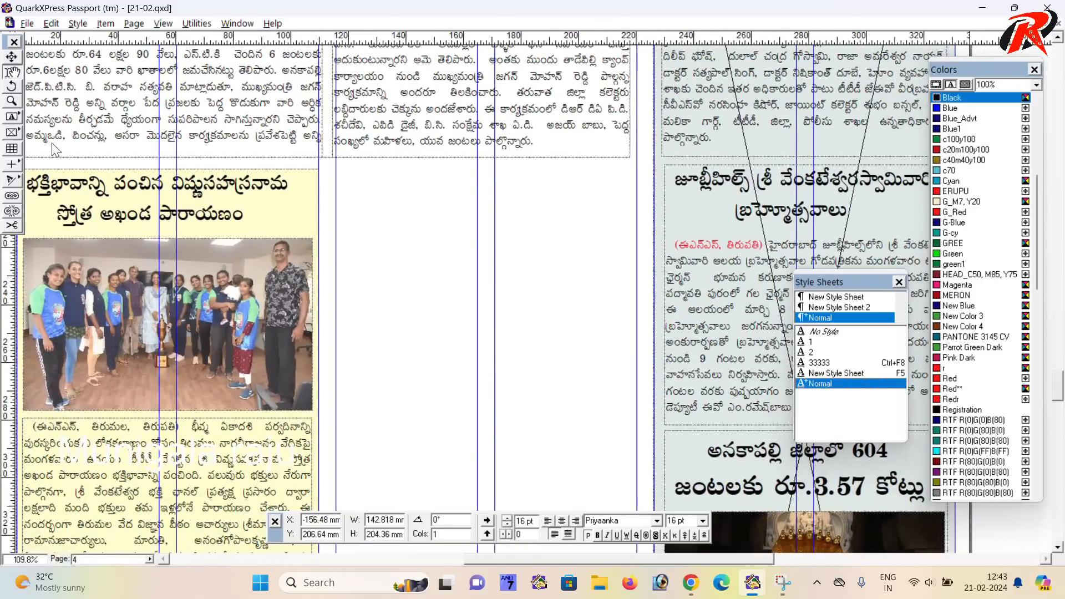
pyautogui.click(11, 117)
pyautogui.moveTo(342, 171); pyautogui.dragTo(637, 445)
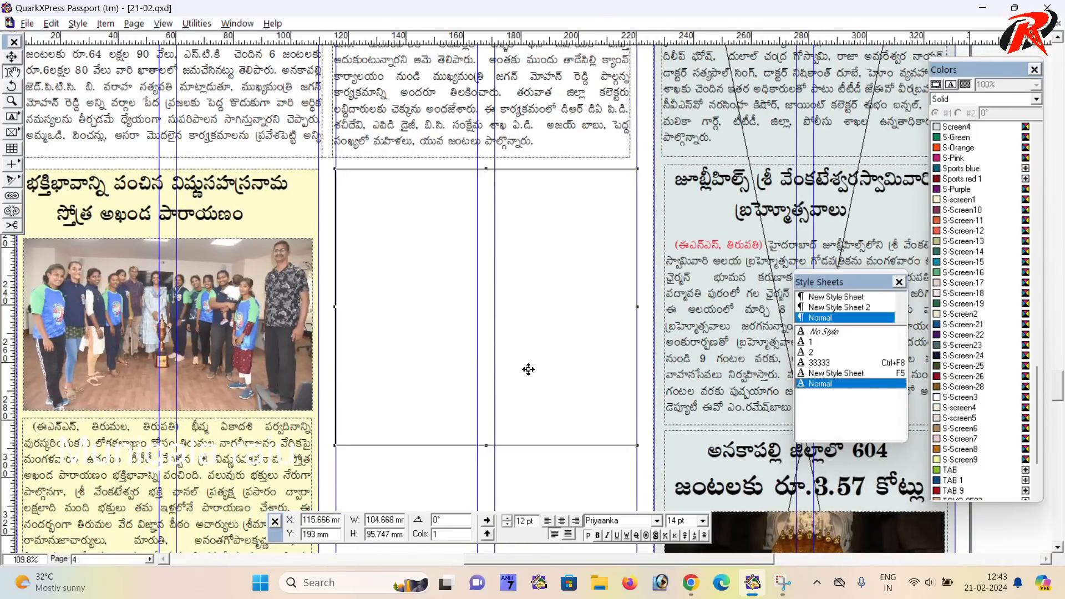
pyautogui.hotkey('ctrl', 'v')
# - Break the pasted headline into two lines before "విజయాలు"
pyautogui.moveTo(416, 178); pyautogui.dragTo(422, 178)
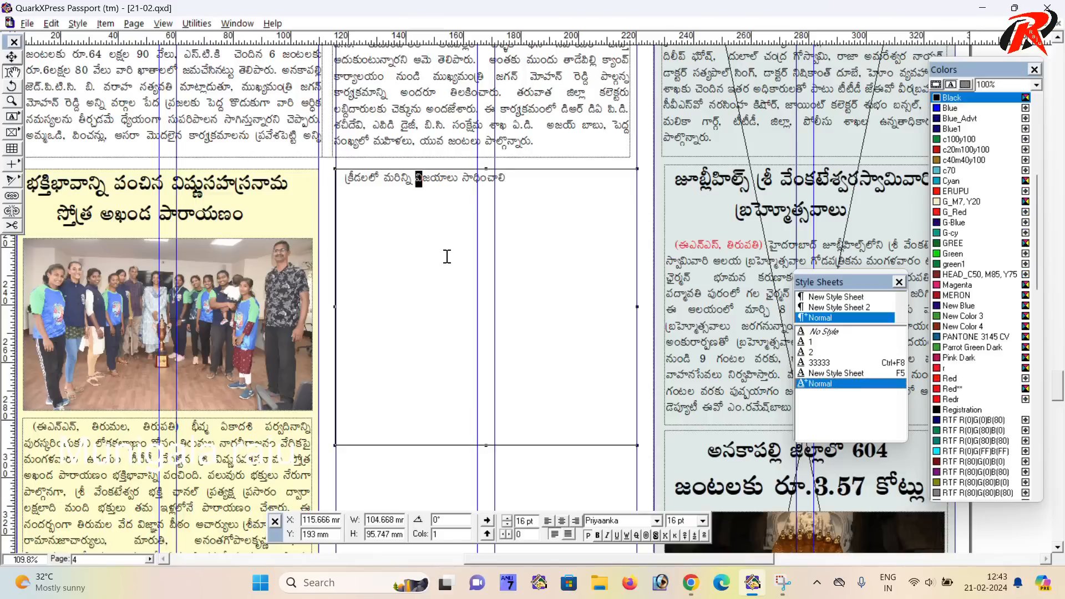
pyautogui.click(426, 195)
pyautogui.press('Return')
# - Apply character style 1 to the whole headline and set both its font size and leading to 53 pt
pyautogui.hotkey('ctrl', 'a')
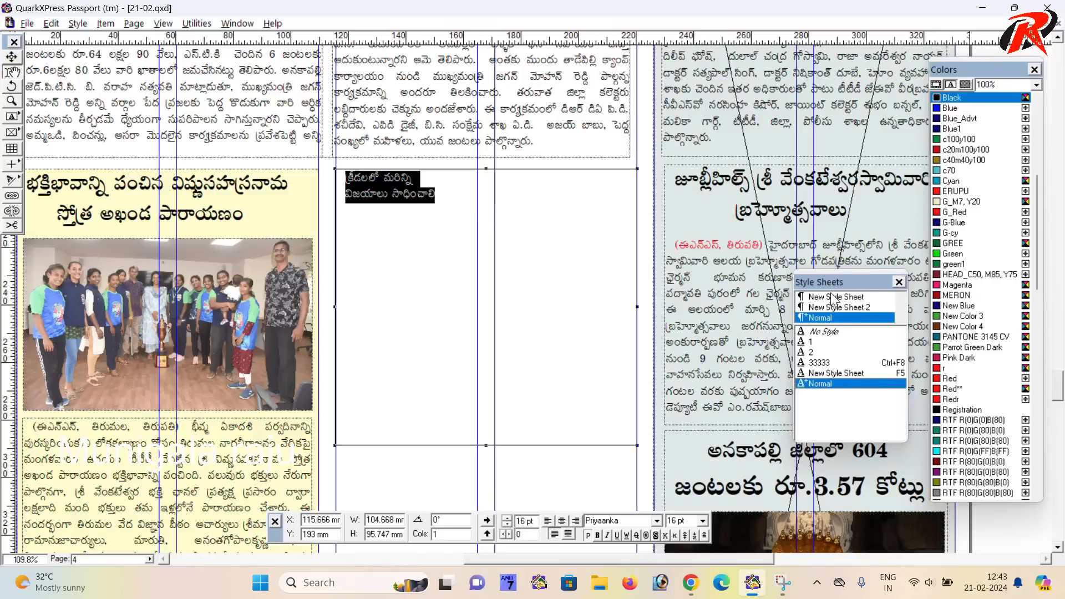
pyautogui.click(823, 332)
pyautogui.click(818, 343)
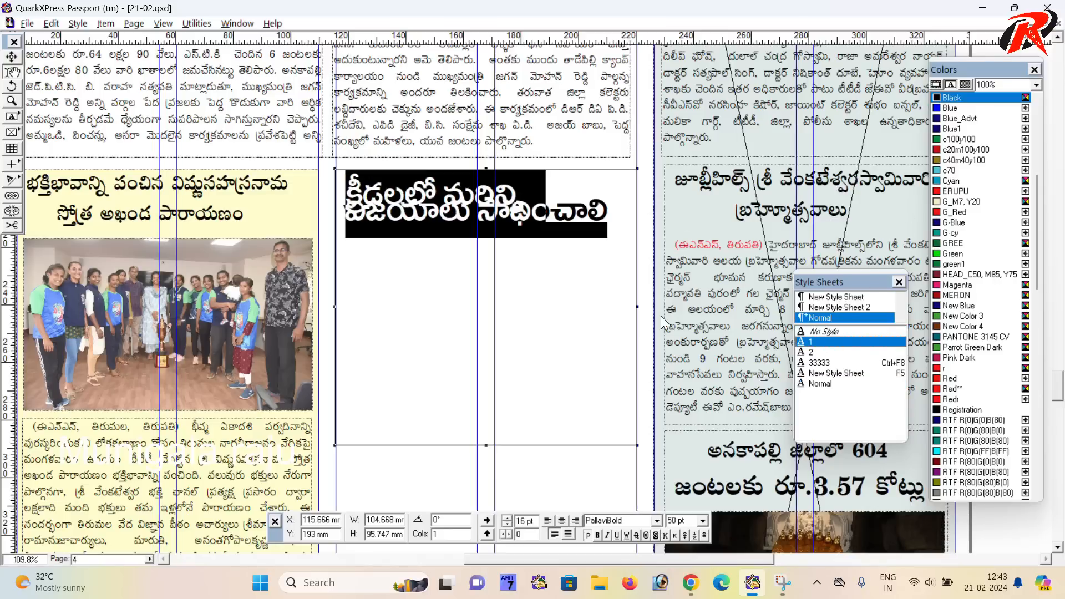
pyautogui.hotkey('ctrl', 'alt', 'shift', '.')
pyautogui.hotkey('ctrl', 'alt', 'shift', '.')
pyautogui.hotkey('ctrl', 'alt', 'shift', '.')
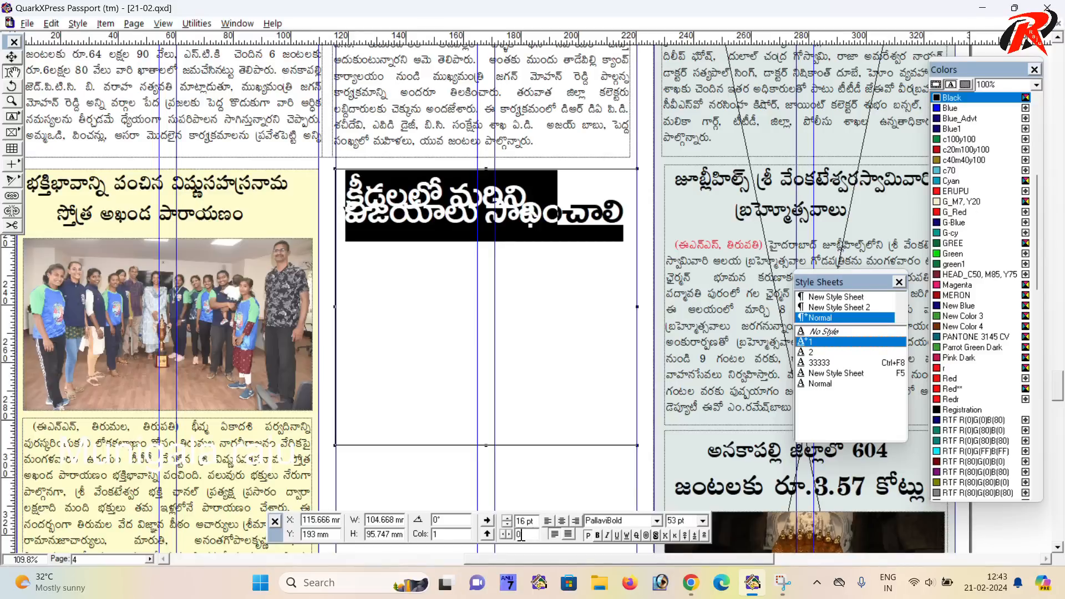
pyautogui.moveTo(536, 520); pyautogui.dragTo(485, 520)
pyautogui.write('53')
pyautogui.press('Return')
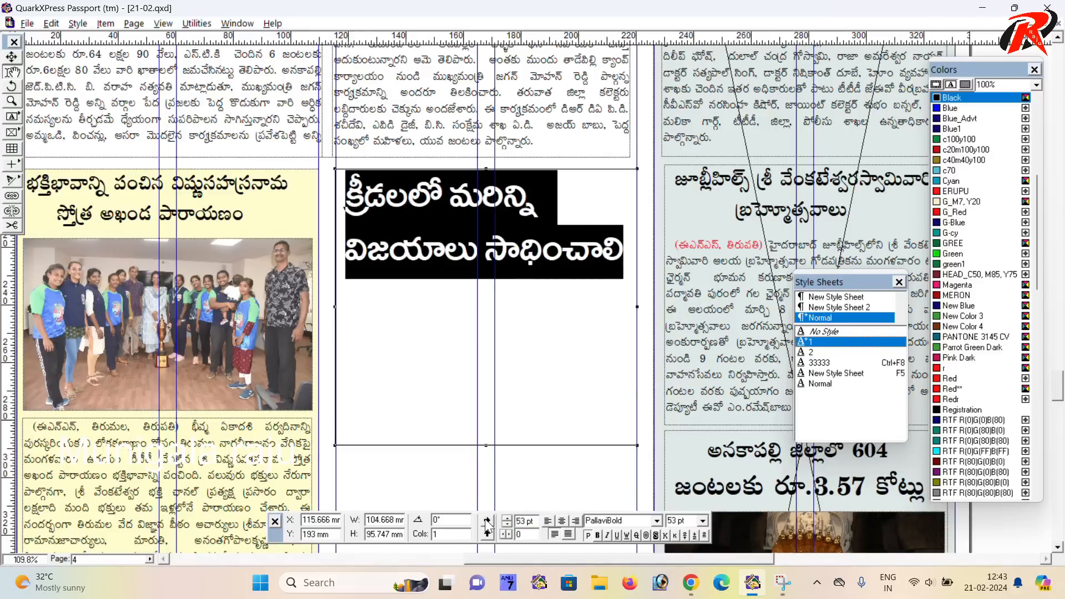
# - Indent the headline's first line to centre it over the second, and tighten the headline leading to 48 pt
pyautogui.press('Left')
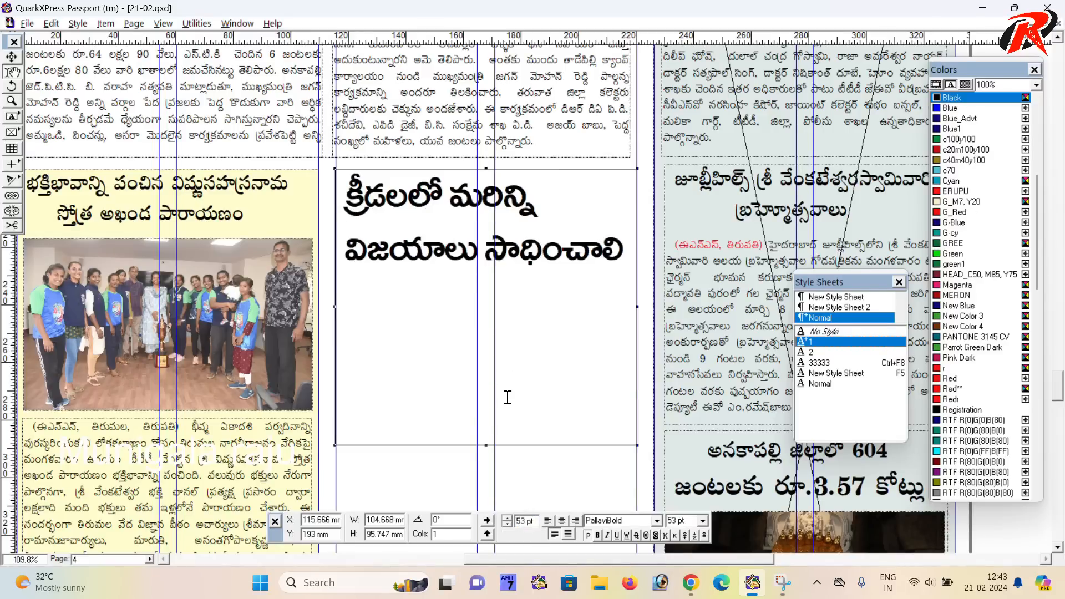
pyautogui.press('BackSpace')
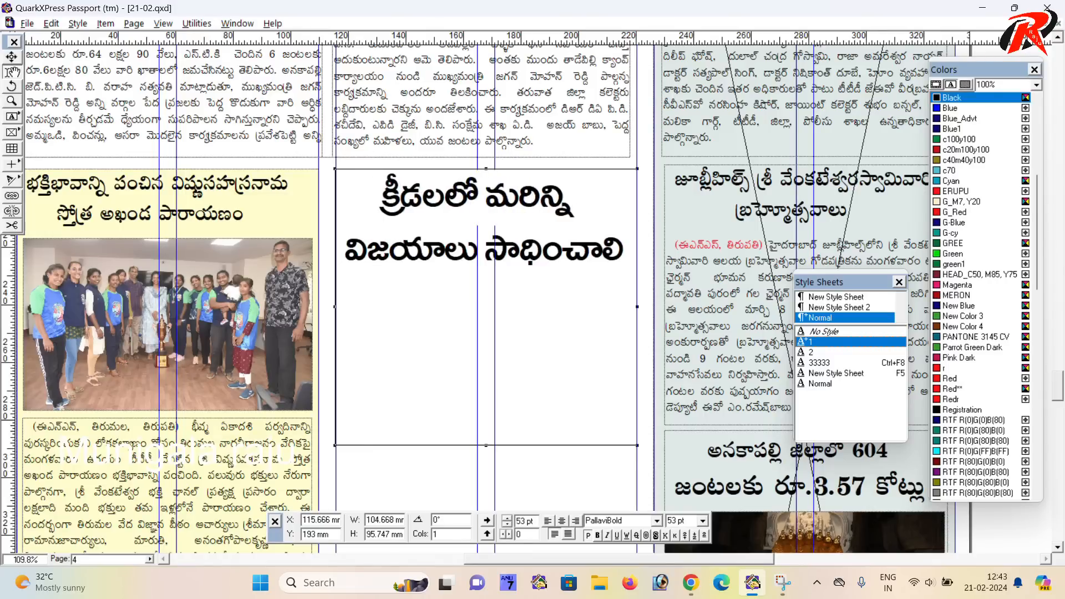
pyautogui.click(444, 267)
pyautogui.hotkey('ctrl', 'a')
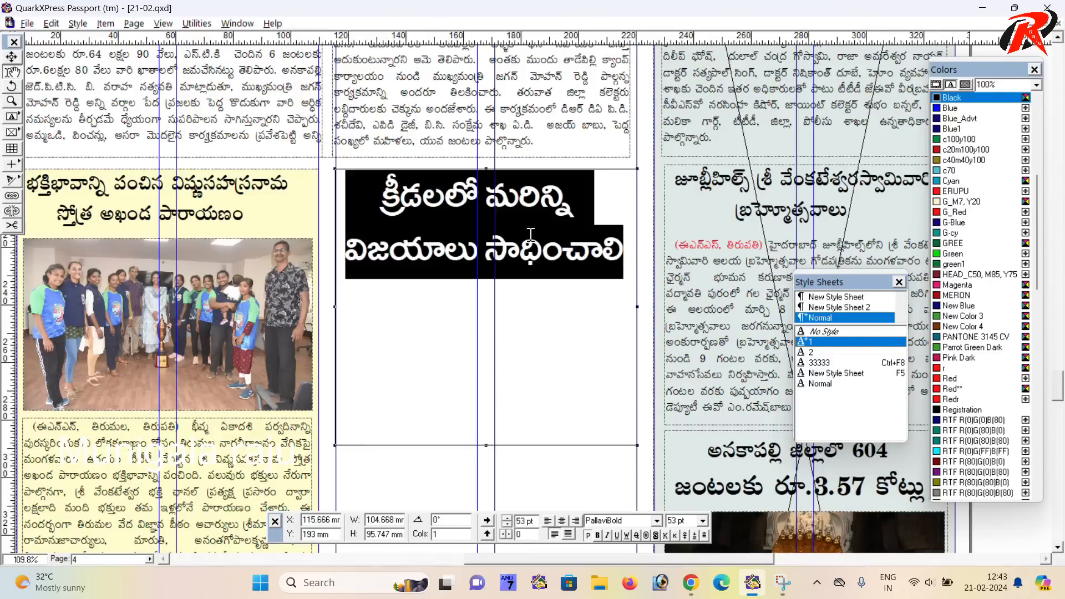
pyautogui.moveTo(534, 522); pyautogui.dragTo(501, 519)
pyautogui.write('51')
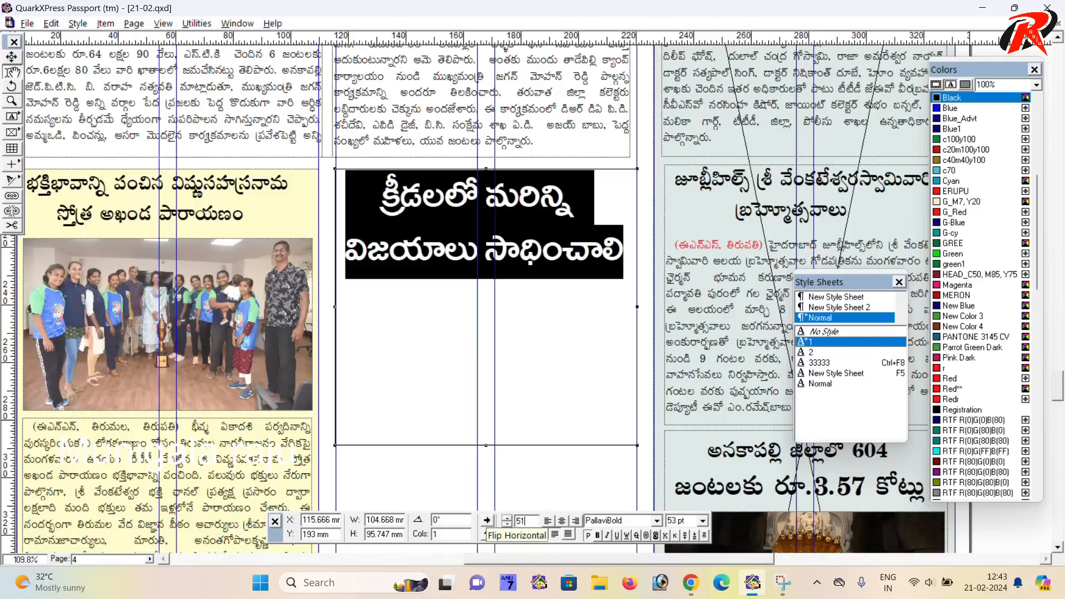
pyautogui.press('Return')
pyautogui.moveTo(535, 524); pyautogui.dragTo(493, 522)
pyautogui.write('48')
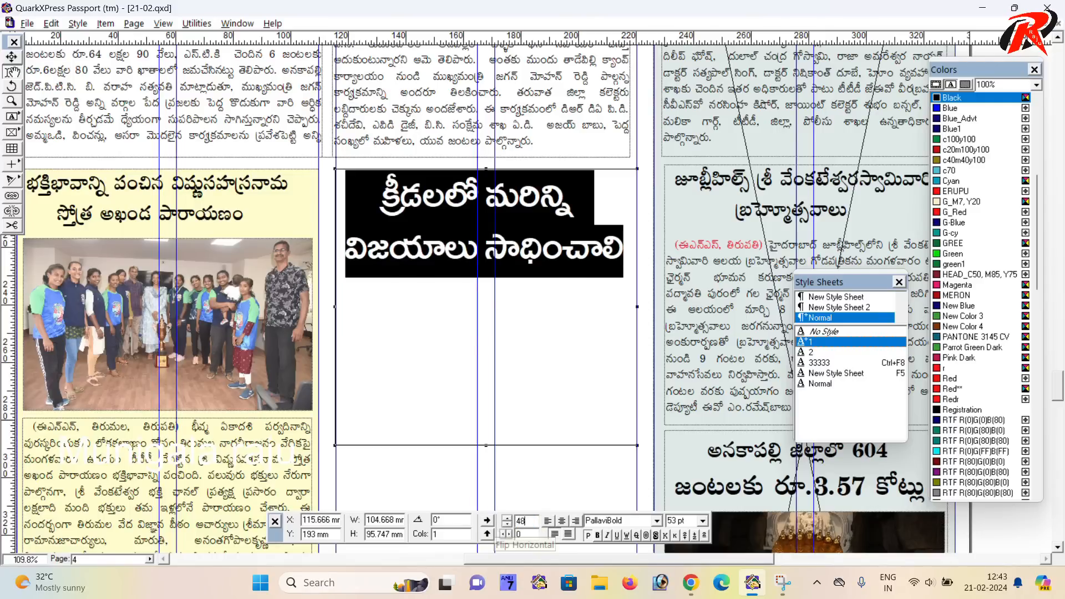
pyautogui.press('Return')
pyautogui.click(449, 377)
# - Draw a picture box about 100 × 63 mm under the headline and shift it down slightly to clear the second line
pyautogui.scroll(-3, 452, 368)
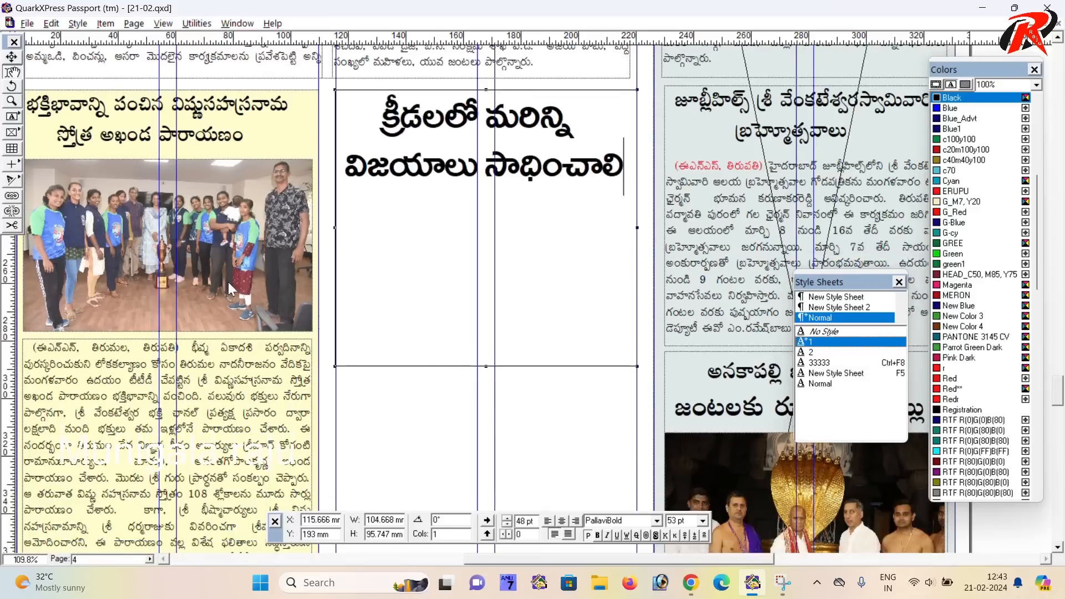
pyautogui.click(13, 133)
pyautogui.moveTo(342, 194); pyautogui.dragTo(631, 378)
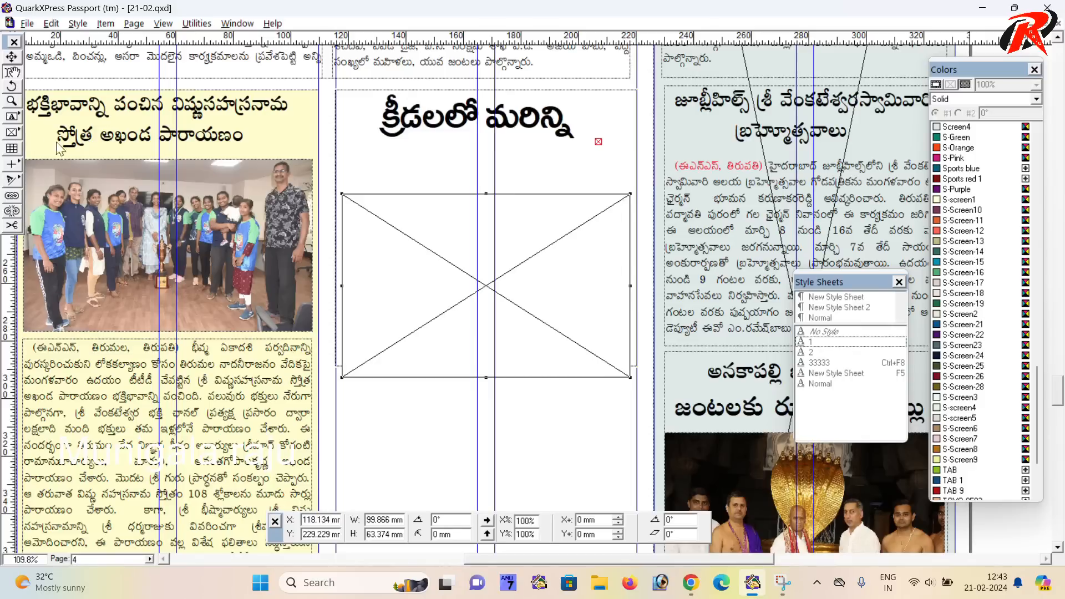
pyautogui.click(12, 56)
pyautogui.moveTo(365, 257); pyautogui.dragTo(366, 259)
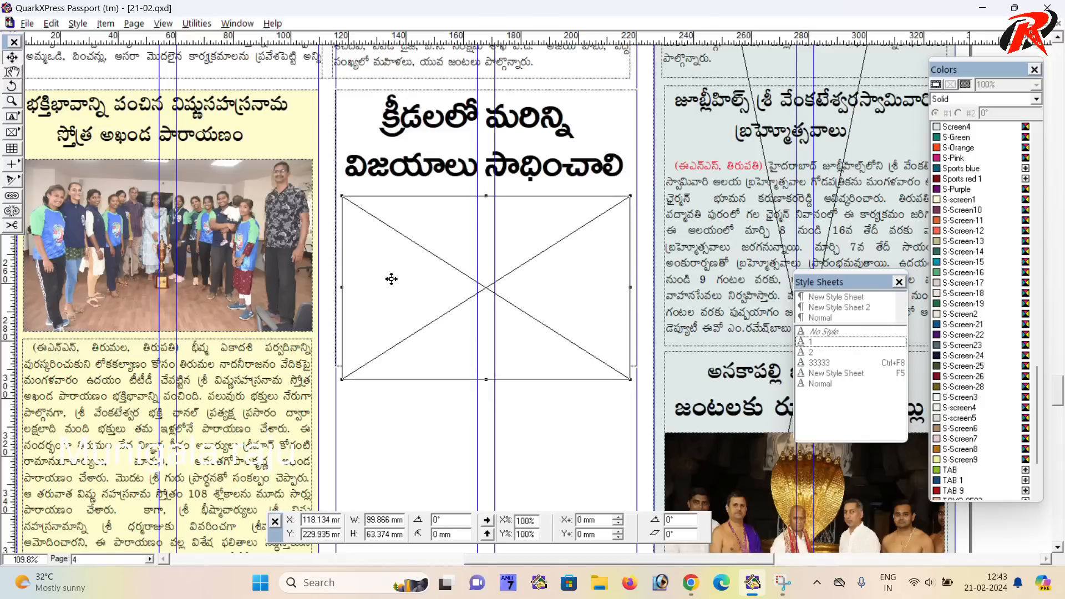
# - Draw a text box about 98 × 102 mm directly below the empty picture box
pyautogui.scroll(-4, 465, 411)
pyautogui.scroll(-4, 465, 432)
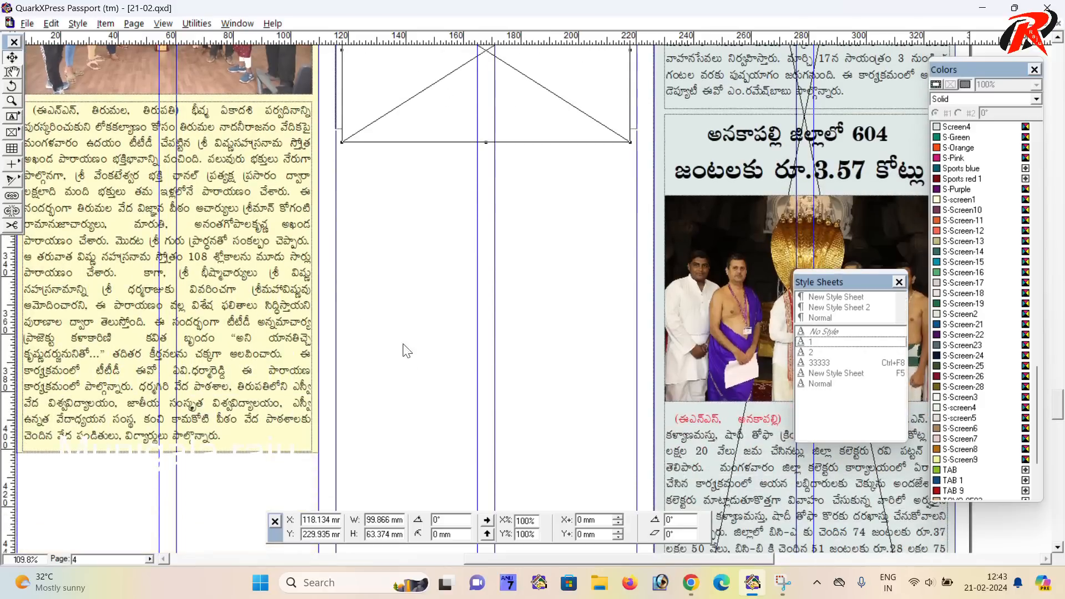
pyautogui.click(12, 118)
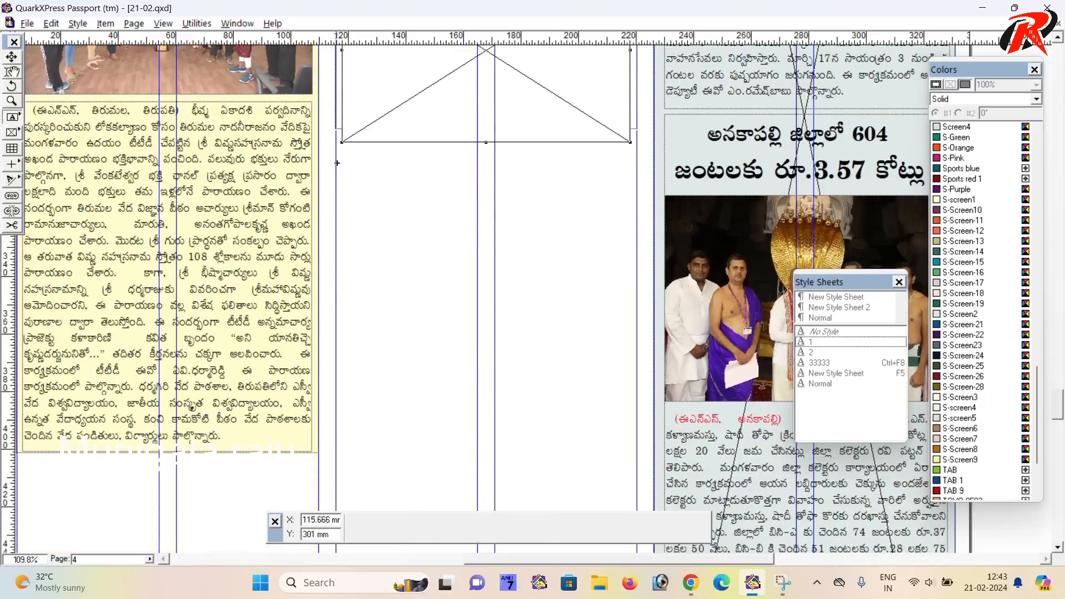
pyautogui.moveTo(346, 150); pyautogui.dragTo(630, 444)
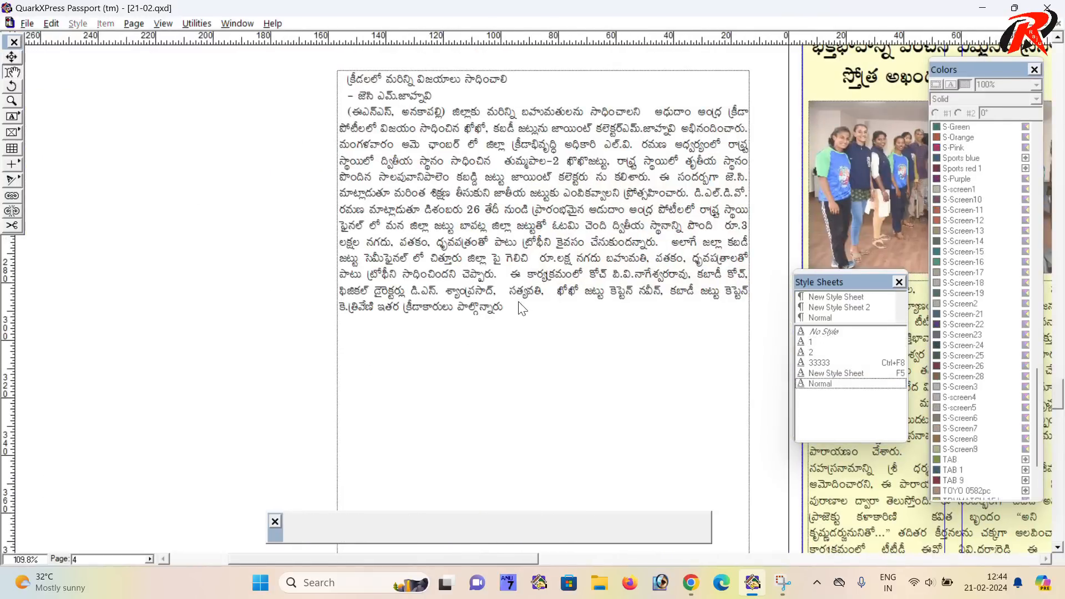
# - Copy the sports article's body from the dateline onward into the new text box, and extend the box to about 118 mm high
pyautogui.click(512, 330)
pyautogui.moveTo(533, 311); pyautogui.dragTo(311, 112)
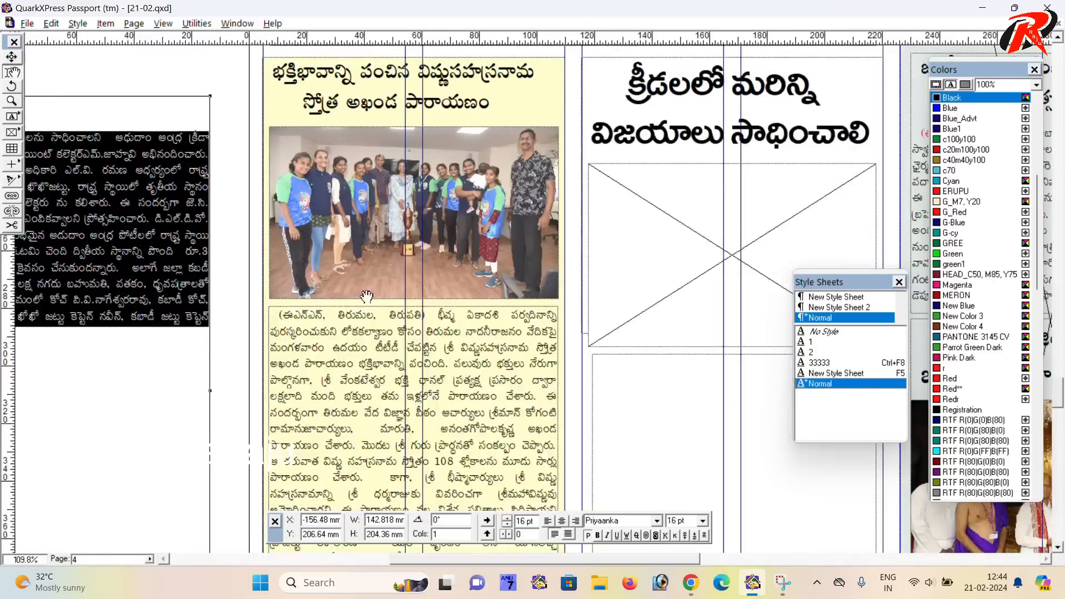
pyautogui.hscroll(10, 332, 240)
pyautogui.click(331, 240)
pyautogui.hotkey('ctrl', 'v')
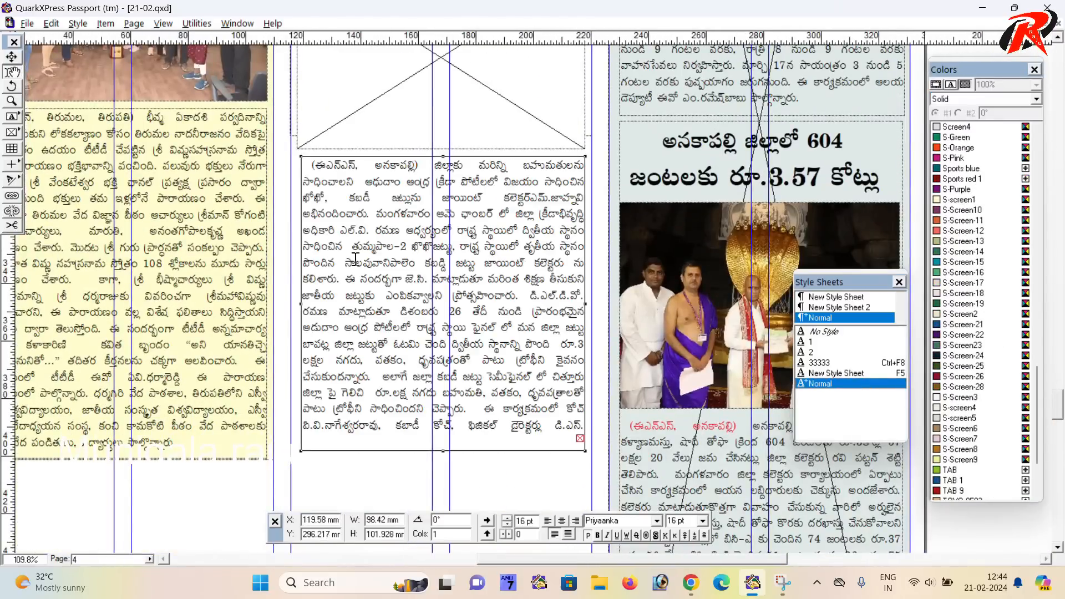
pyautogui.scroll(-3, 447, 338)
pyautogui.moveTo(450, 337); pyautogui.dragTo(447, 373)
# - Select the empty picture box under the headline, switch to WhatsApp Web and copy the meeting-room photo above the article message
pyautogui.scroll(7, 447, 378)
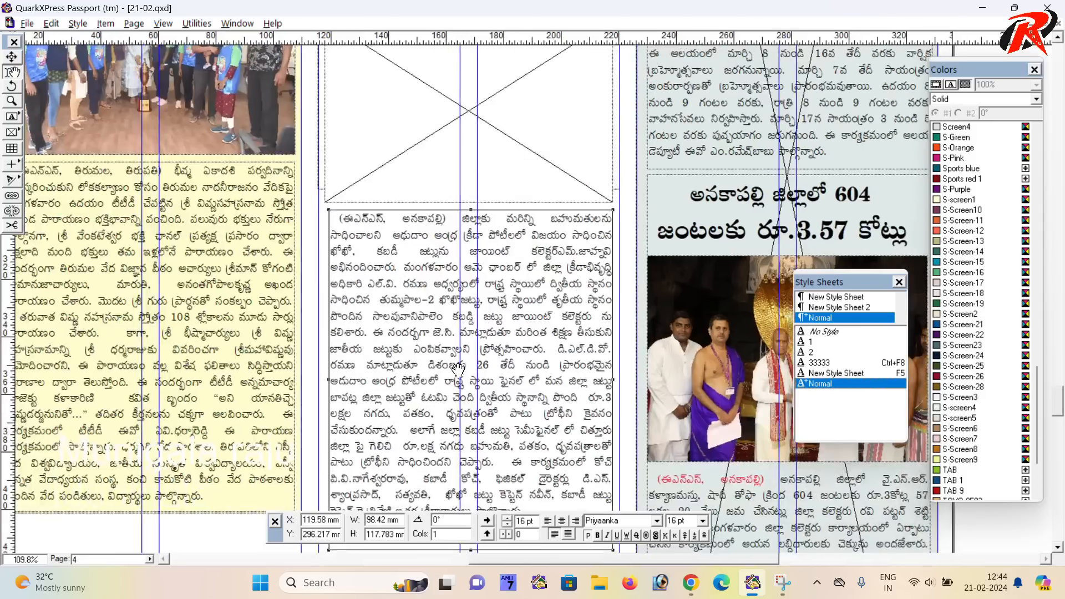
pyautogui.click(424, 220)
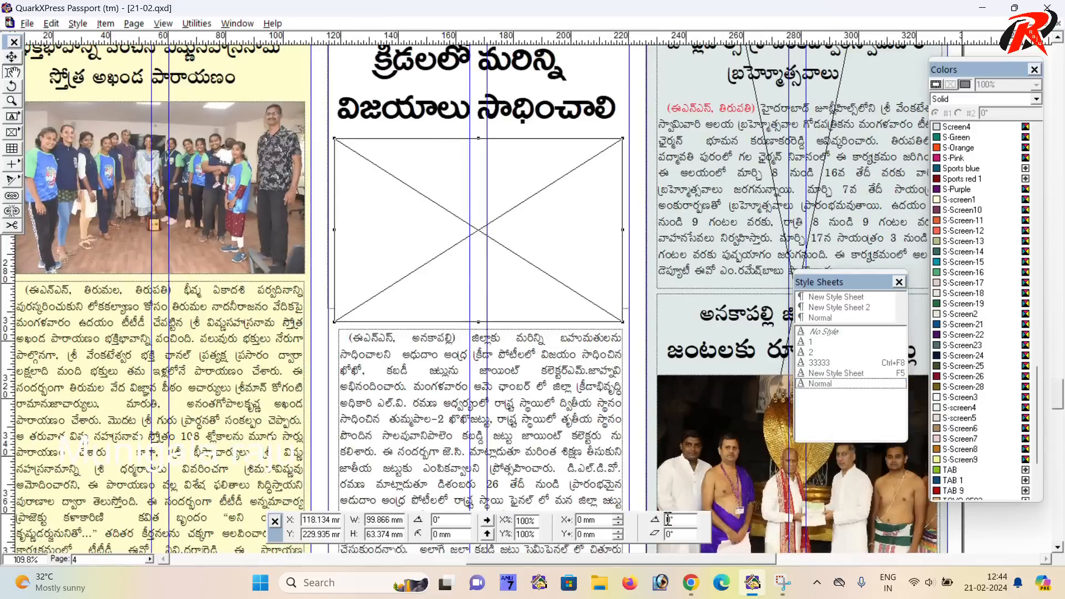
pyautogui.click(691, 583)
pyautogui.click(83, 16)
pyautogui.rightClick(471, 264)
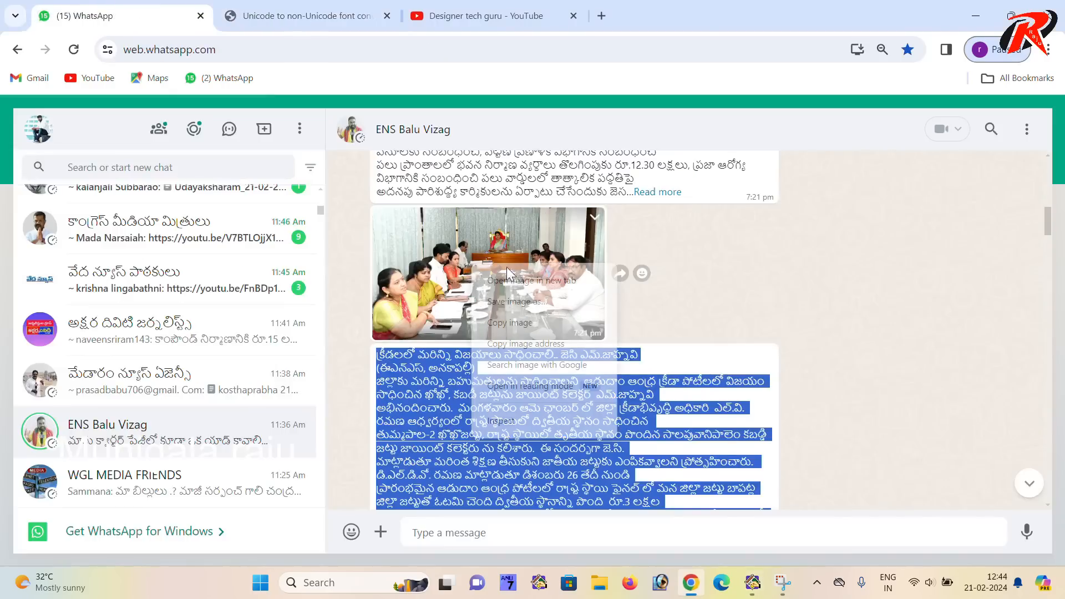
pyautogui.click(510, 317)
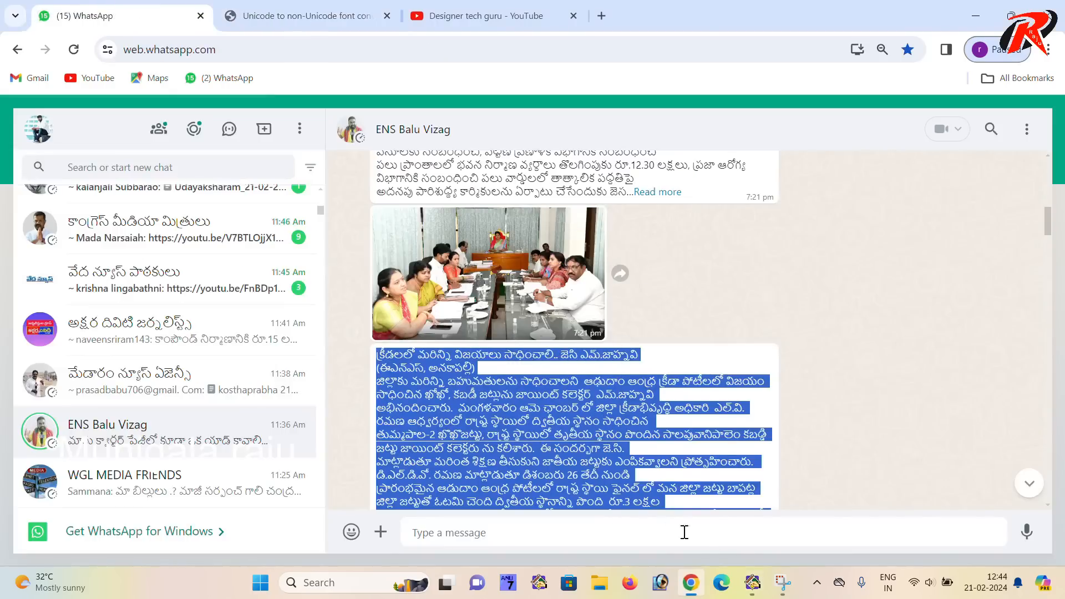
# - Switch back to QuarkXPress, paste the meeting photo into the picture box and stretch it to fit the box
pyautogui.click(752, 582)
pyautogui.hotkey('ctrl', 'v')
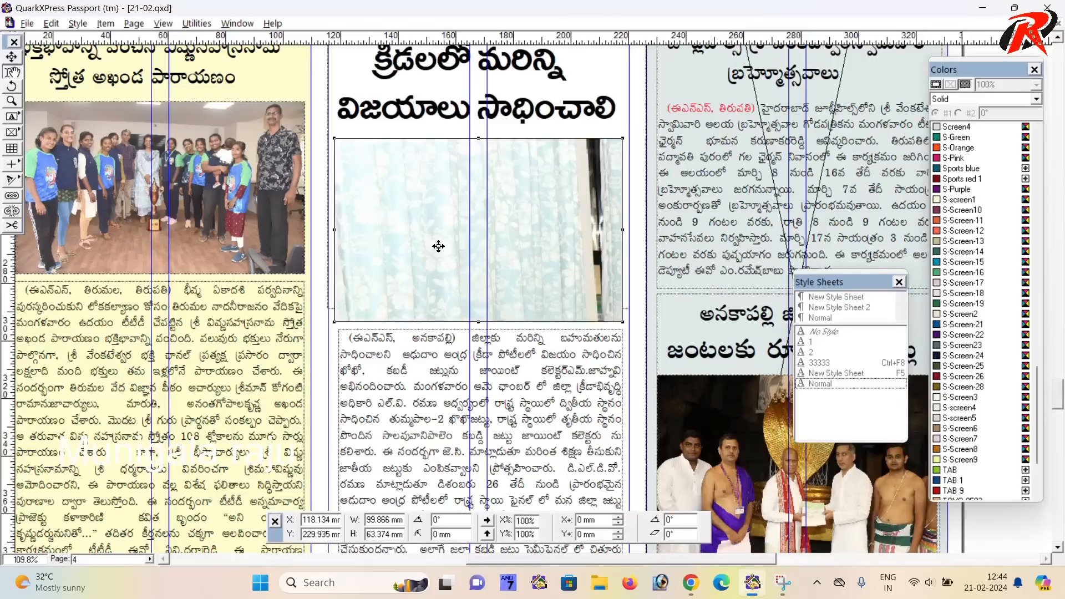
pyautogui.hotkey('ctrl', 'shift', 'f')
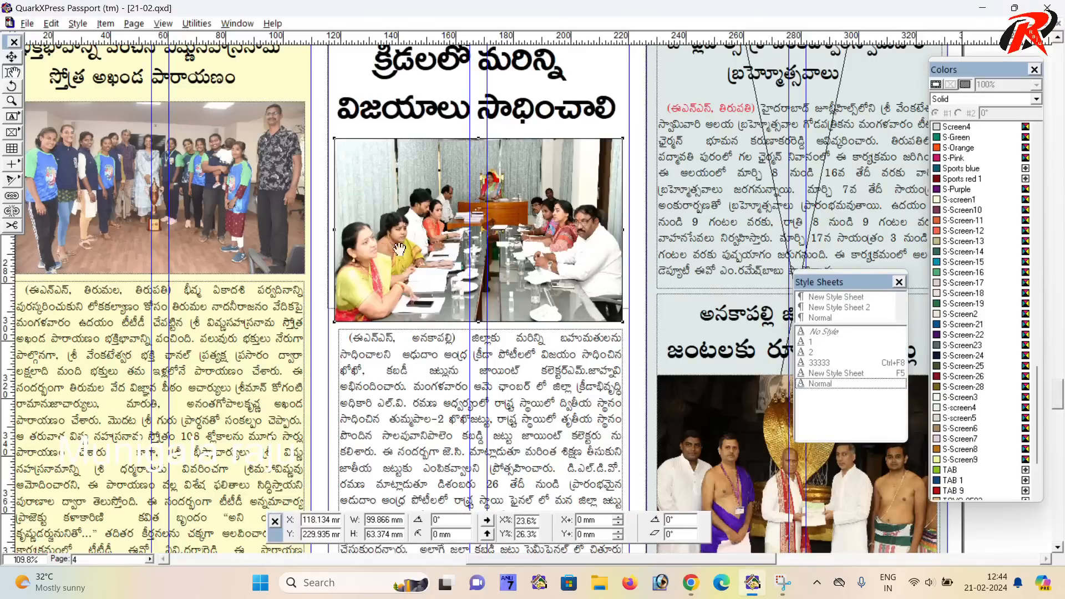
# - Nudge the headline and photo boxes up about 1 mm and the body text box up about 2 mm
pyautogui.scroll(2, 331, 240)
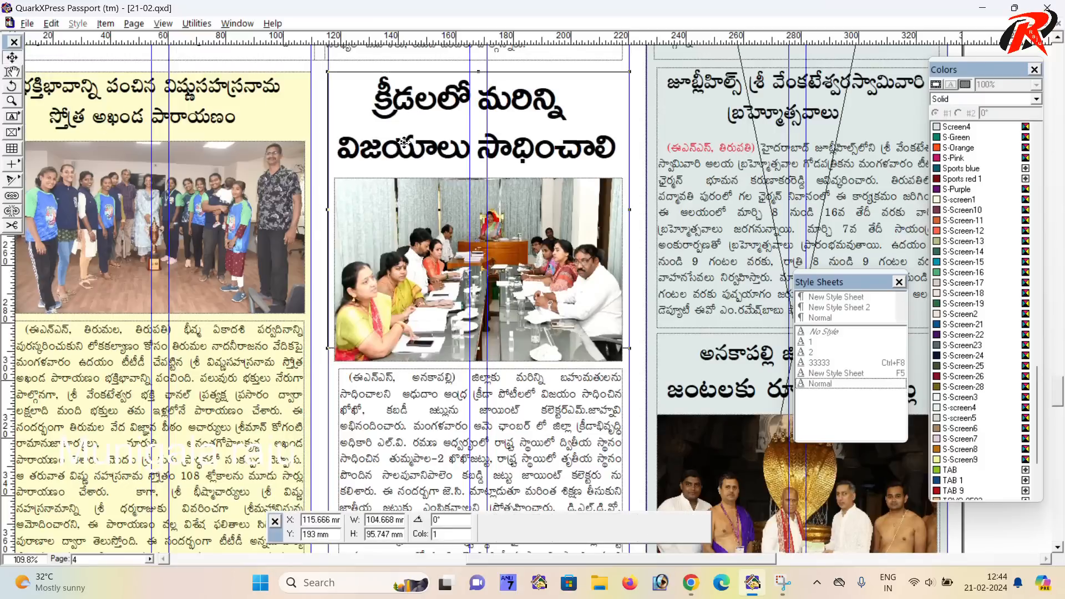
pyautogui.press('Up')
pyautogui.press('Up')
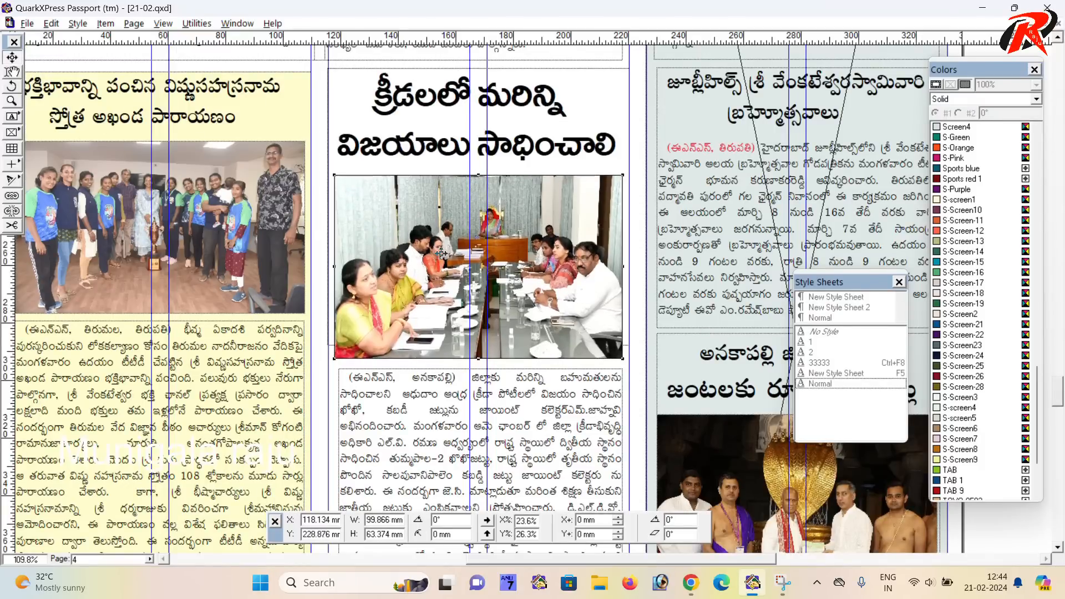
pyautogui.scroll(-10, 447, 311)
pyautogui.click(447, 311)
pyautogui.press('Up')
pyautogui.press('Up')
pyautogui.press('Up')
pyautogui.press('Up')
pyautogui.press('Up')
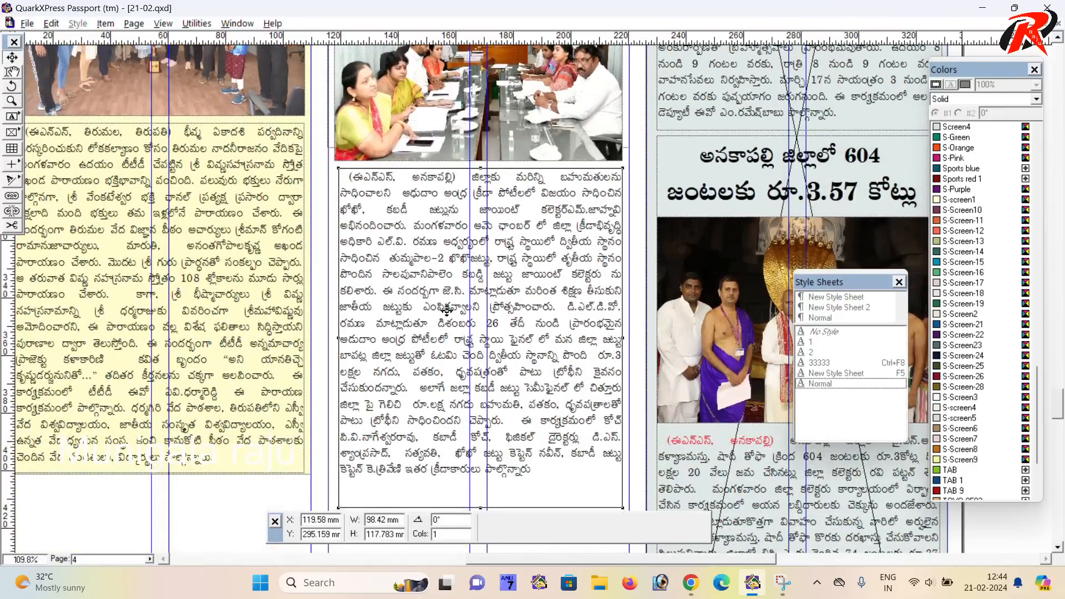
# - Shorten the body text box to about 109 mm high so it ends just below the last line
pyautogui.scroll(-5, 402, 321)
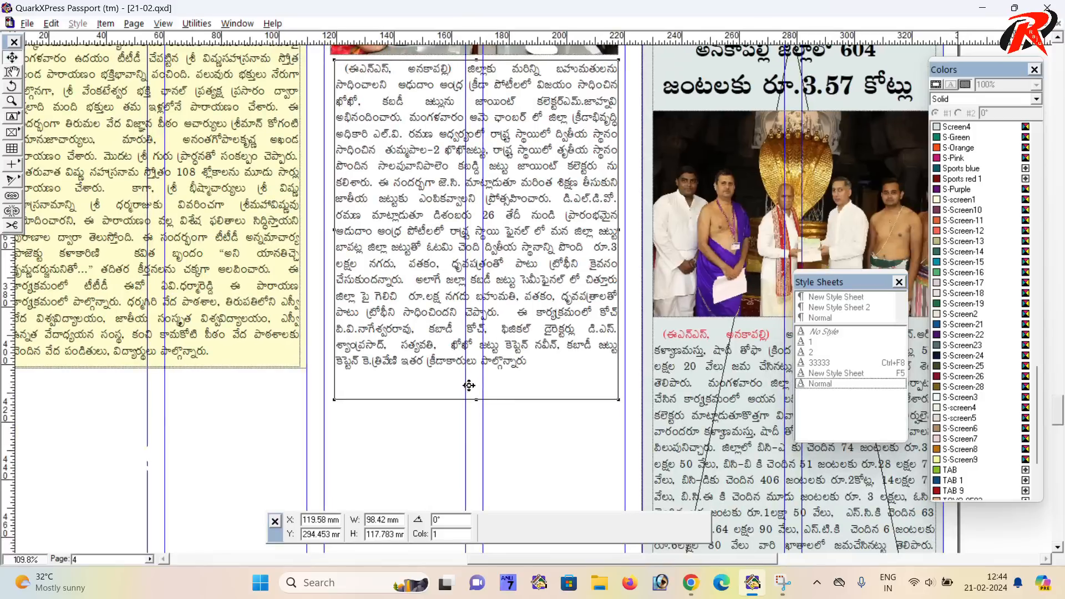
pyautogui.moveTo(481, 401); pyautogui.dragTo(485, 382)
pyautogui.click(441, 428)
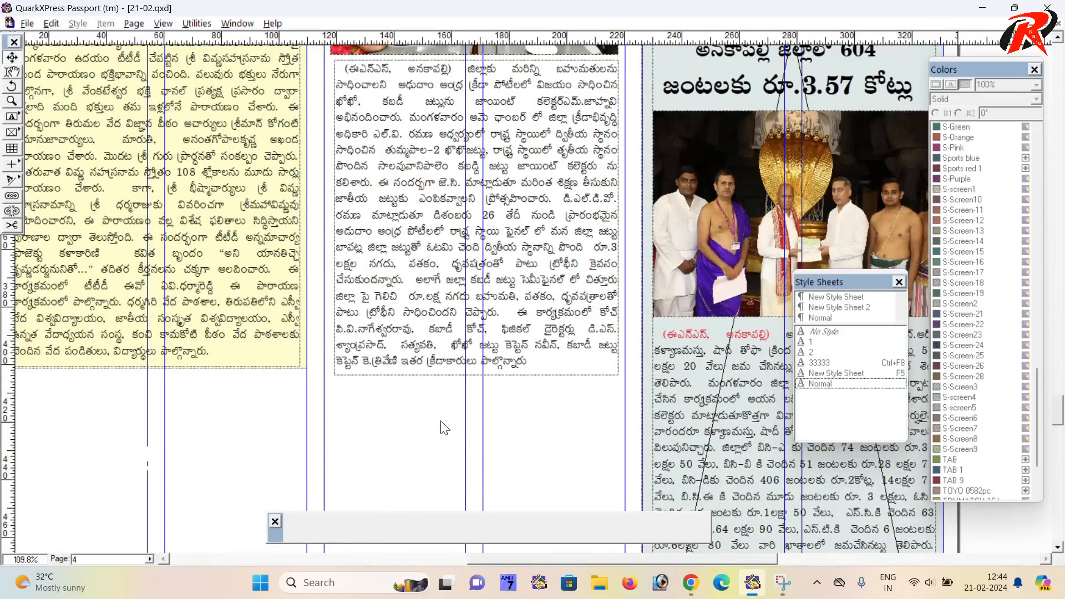
# - Colour the dateline "(ఈఎన్ఎస్, అనకాపల్లి)" with Red** and indent it further at the start of the body text
pyautogui.scroll(4, 447, 487)
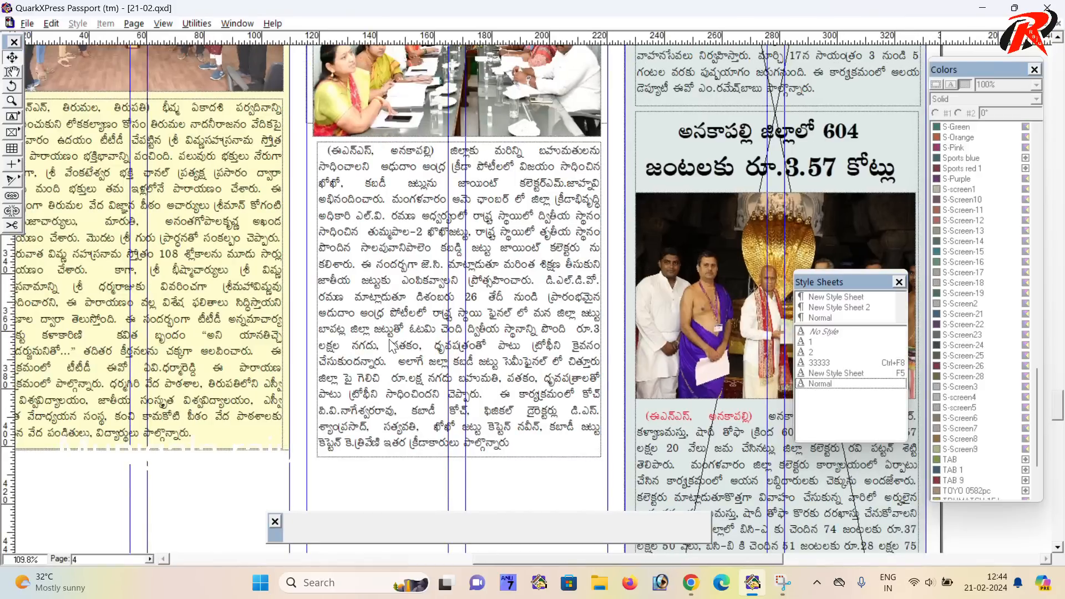
pyautogui.scroll(10, 390, 345)
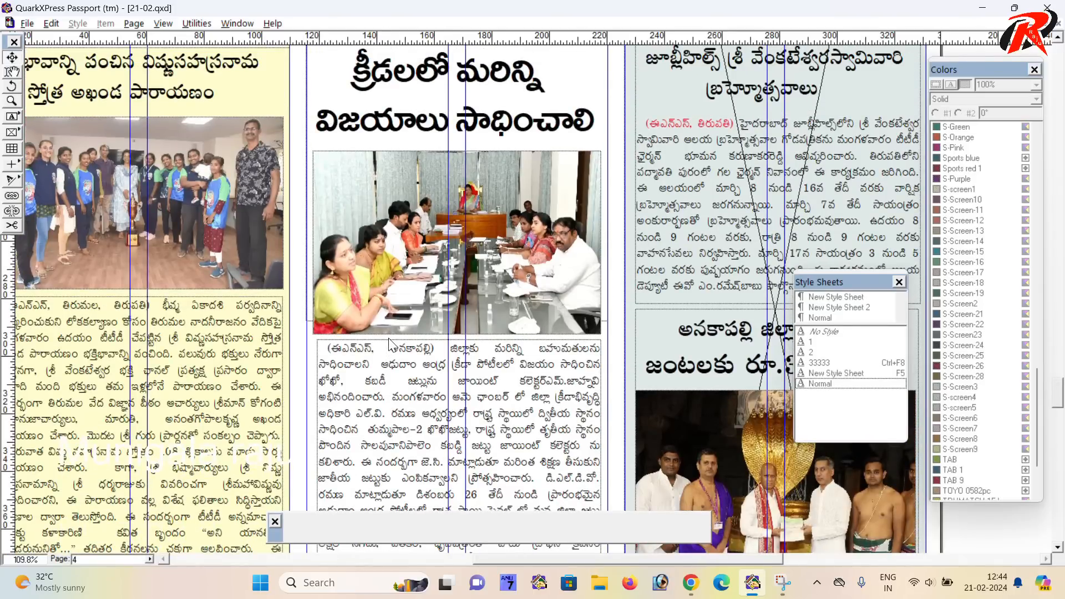
pyautogui.scroll(3, 390, 345)
pyautogui.scroll(-9, 390, 345)
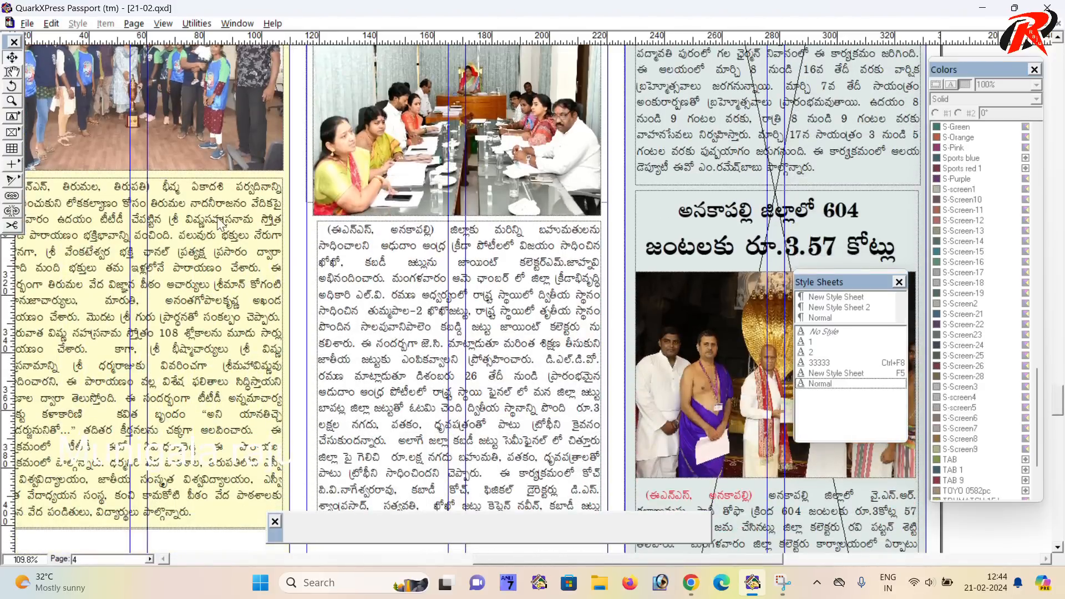
pyautogui.scroll(5, 401, 241)
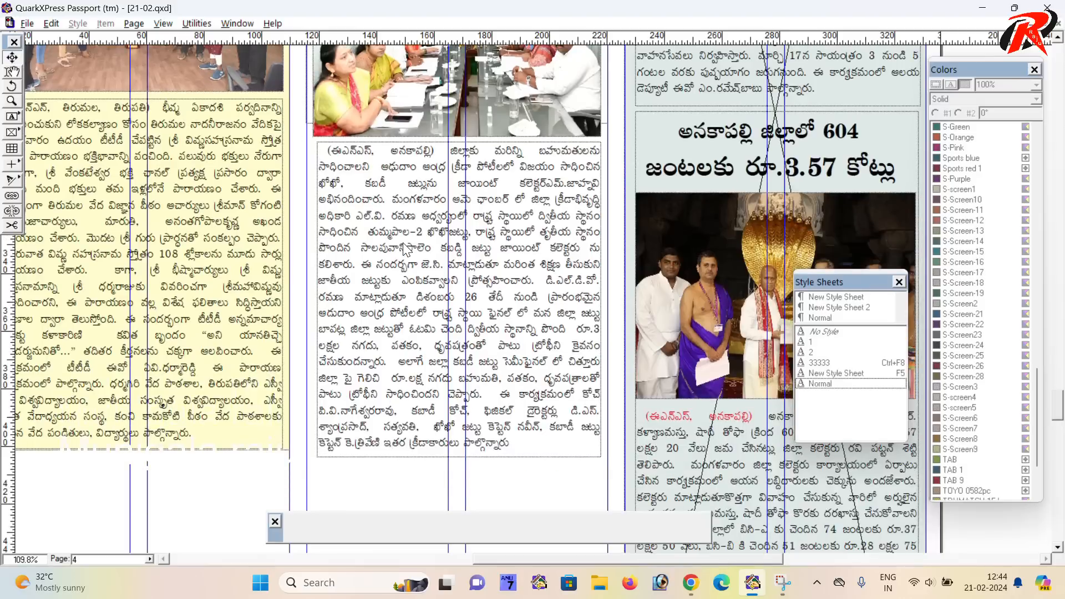
pyautogui.scroll(2, 400, 238)
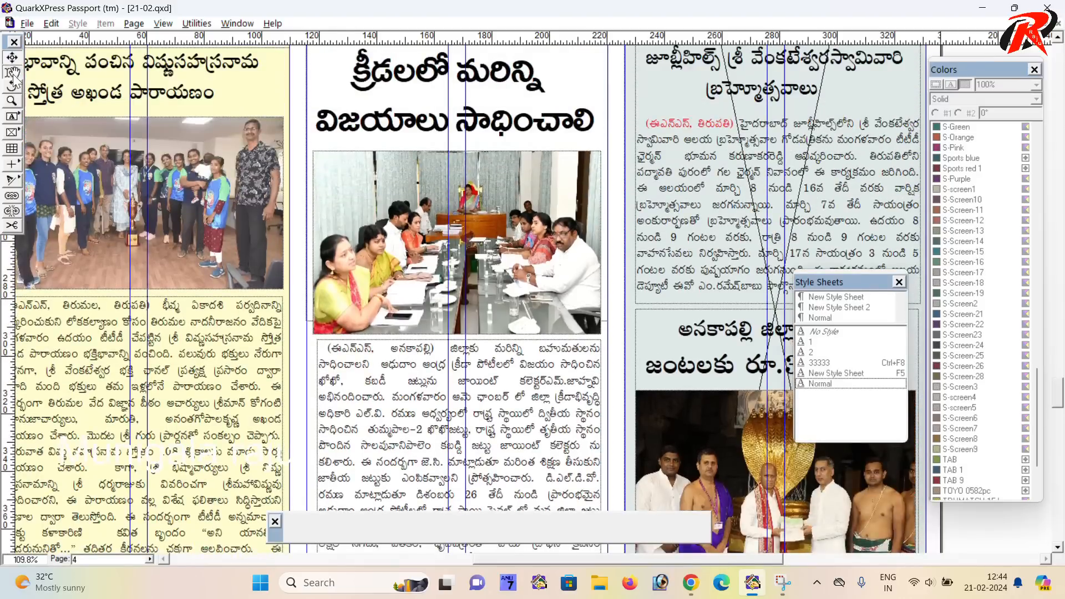
pyautogui.click(377, 342)
pyautogui.moveTo(321, 349); pyautogui.dragTo(438, 348)
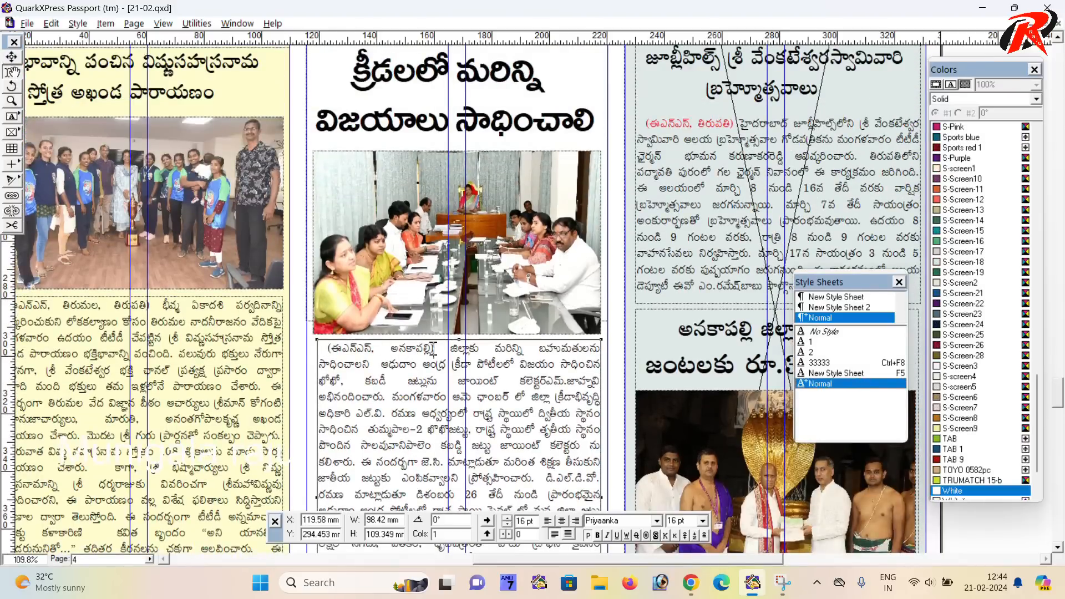
pyautogui.click(951, 388)
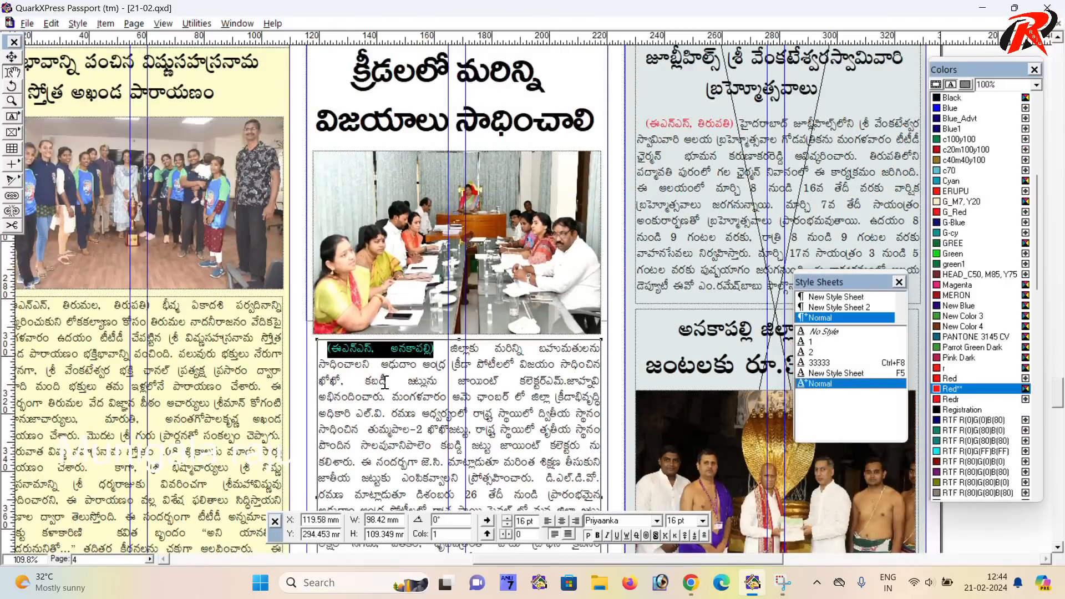
pyautogui.press('Left')
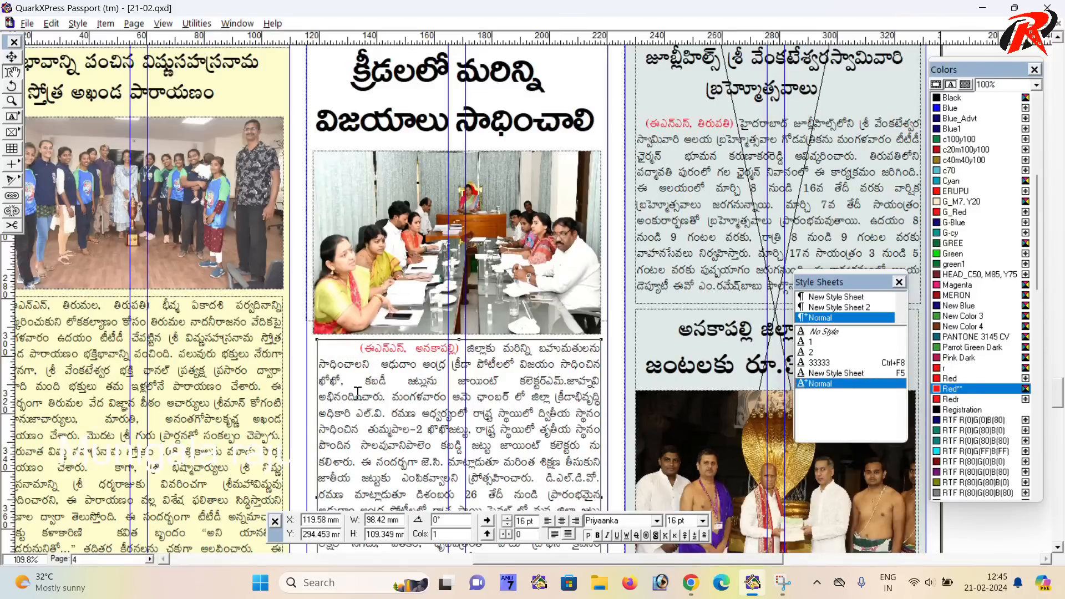
# - Break "అభినందించారు" across two lines of the body text, try similar breaks in the closing lines and remove them
pyautogui.click(361, 395)
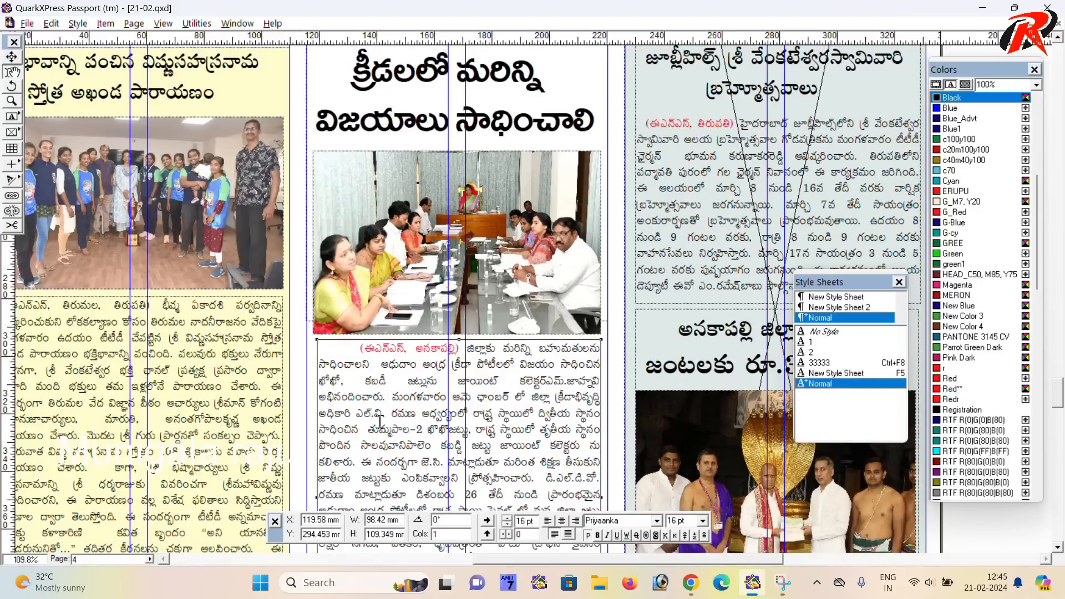
pyautogui.scroll(-5, 387, 414)
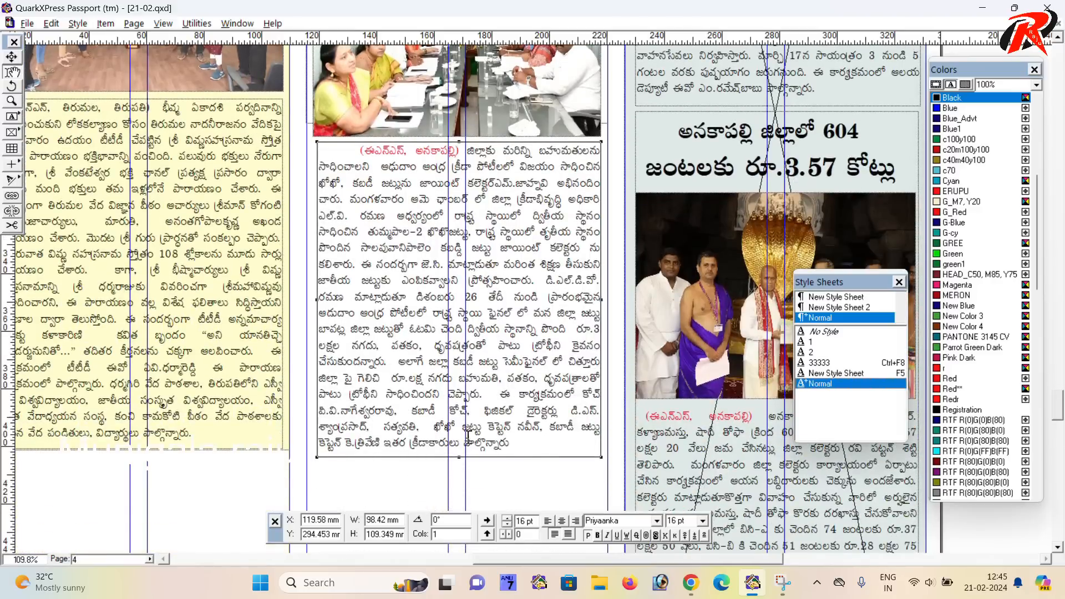
pyautogui.click(361, 410)
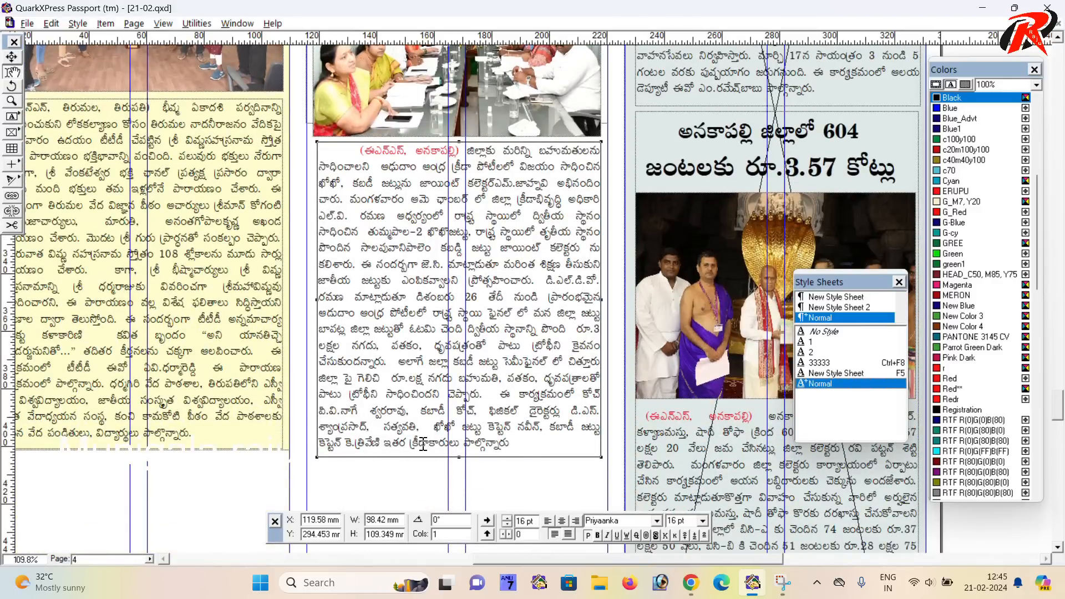
pyautogui.press('BackSpace')
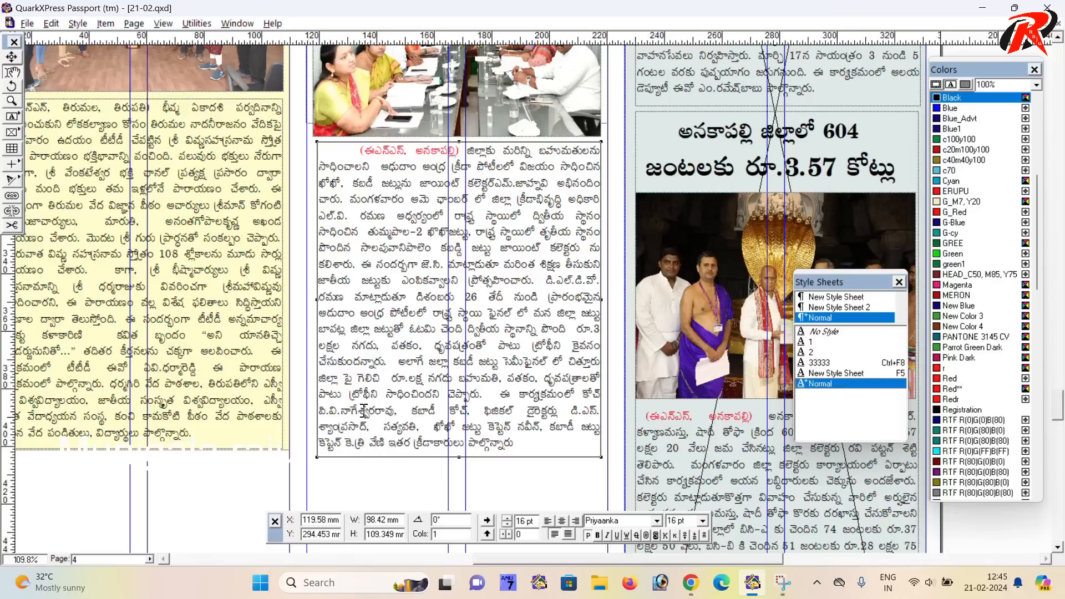
pyautogui.press('BackSpace')
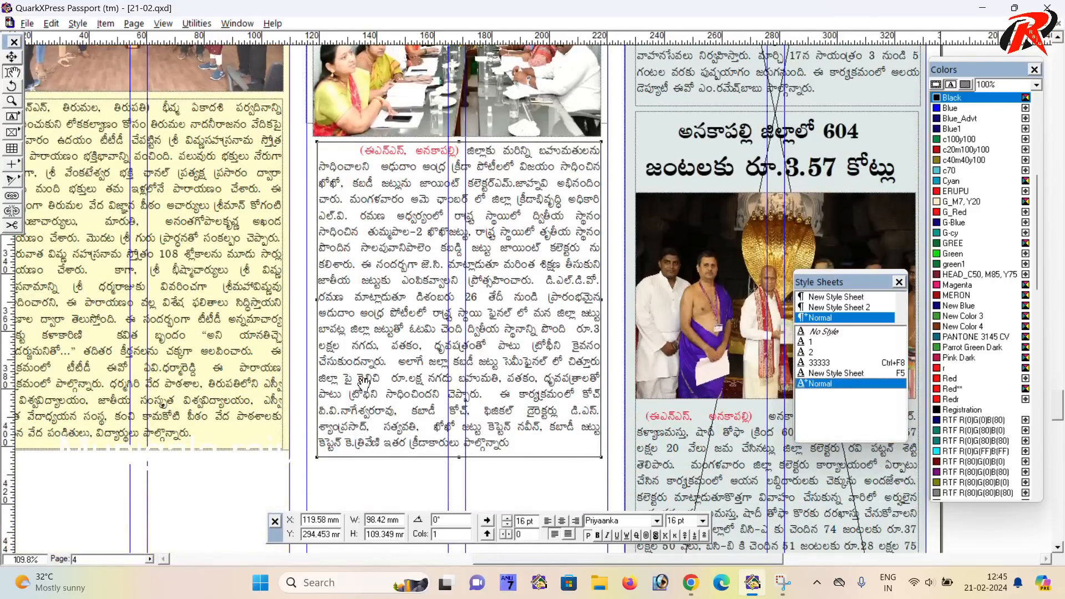
# - Extend the headline box down behind the photo and body text to about 211 mm high, ending at the article's bottom
pyautogui.moveTo(363, 384); pyautogui.dragTo(398, 506)
pyautogui.moveTo(428, 317); pyautogui.dragTo(428, 413)
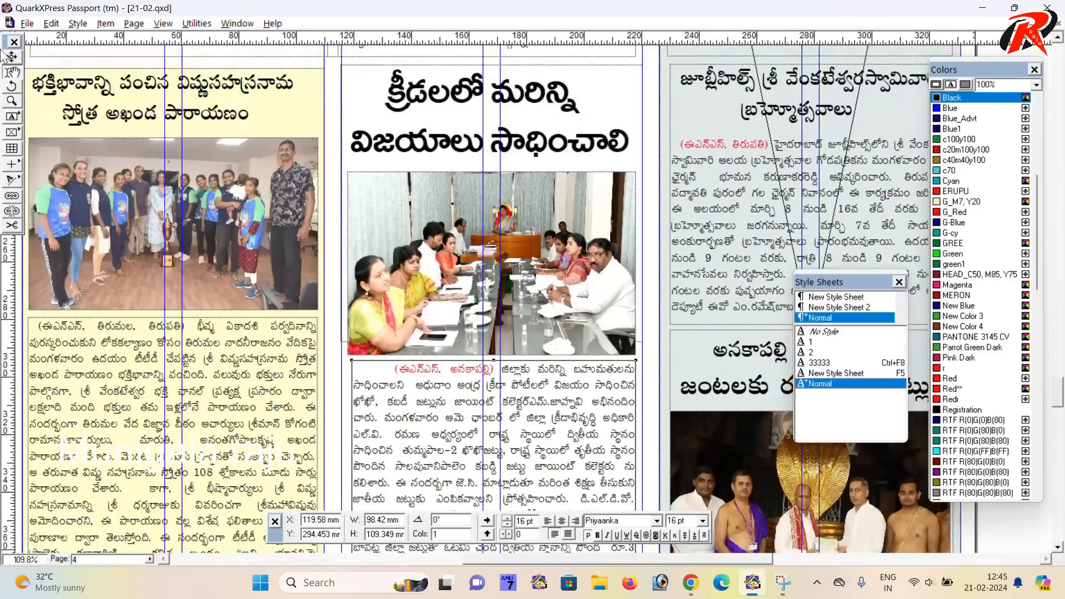
pyautogui.click(12, 57)
pyautogui.click(450, 97)
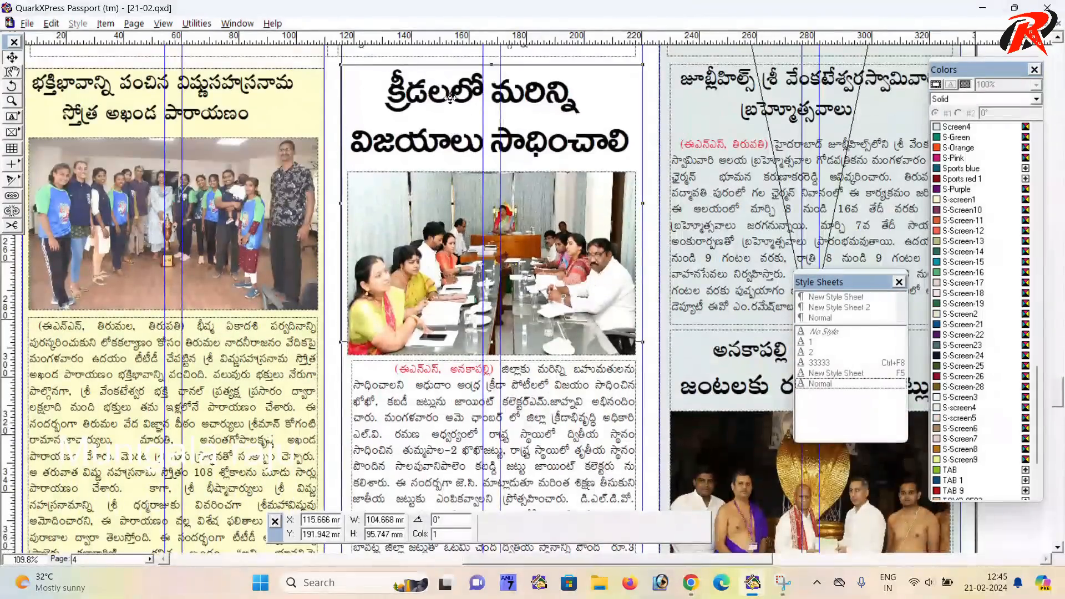
pyautogui.scroll(-3, 499, 254)
pyautogui.moveTo(499, 263); pyautogui.dragTo(498, 390)
pyautogui.scroll(-4, 499, 333)
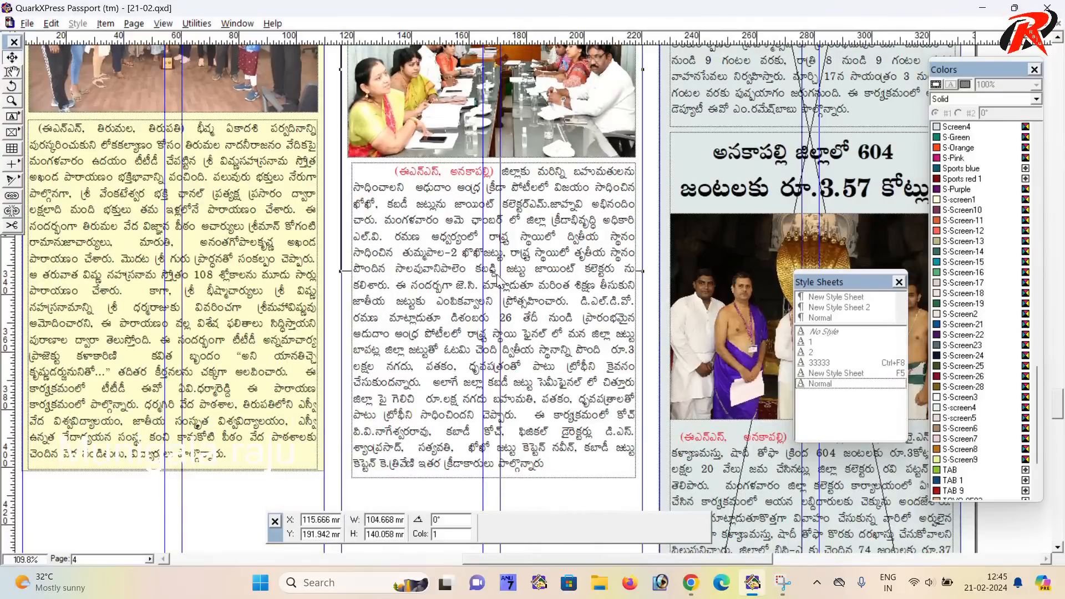
pyautogui.moveTo(498, 272); pyautogui.dragTo(492, 476)
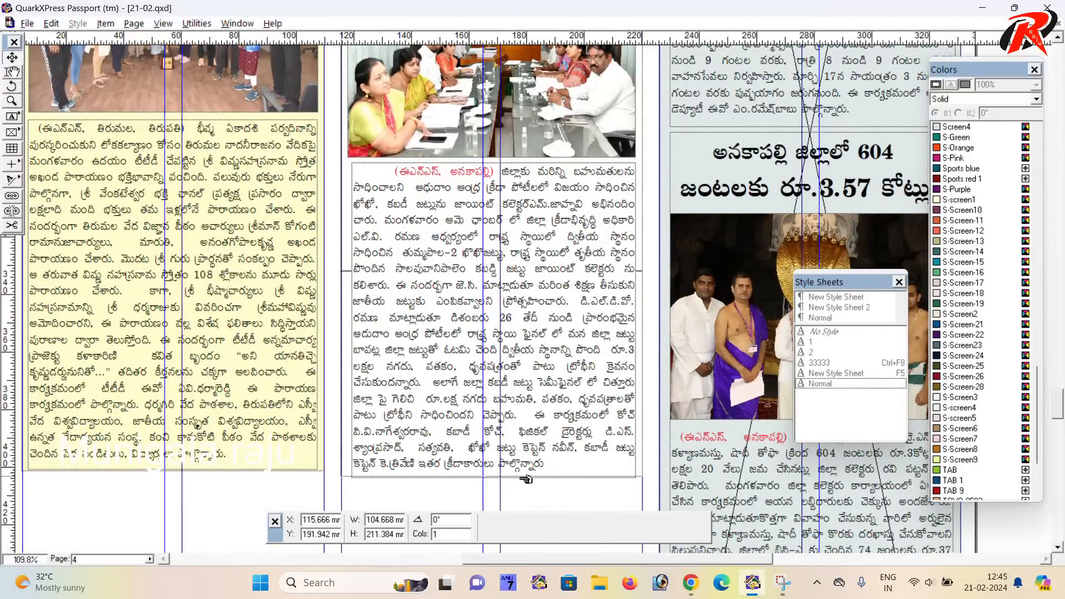
# - Shade the background box behind the article with S-Screen-12 at 20%, after trying S-Screen-13 and S-Green
pyautogui.click(952, 242)
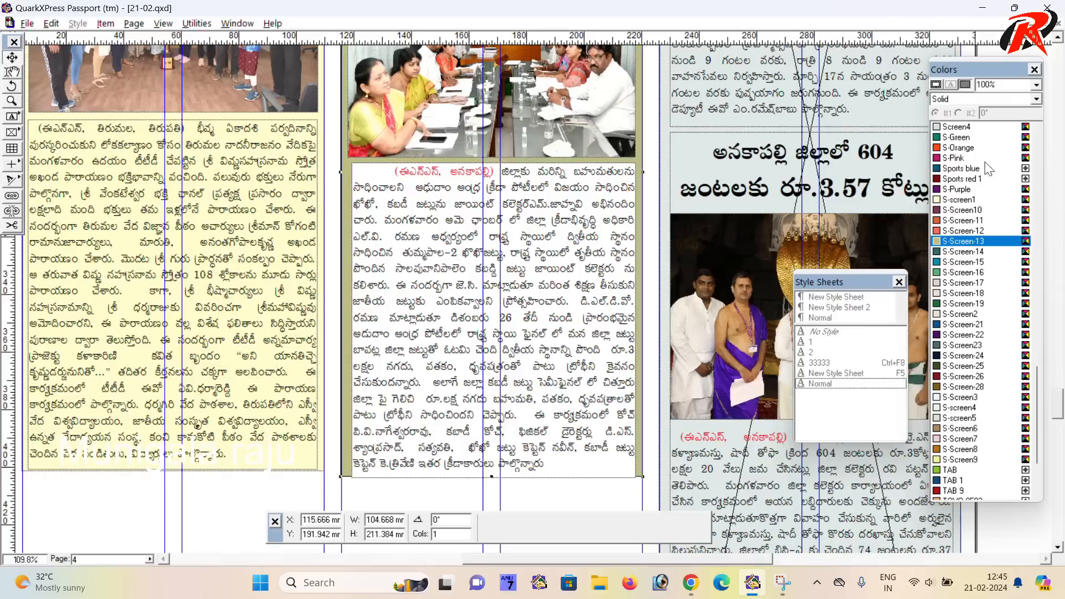
pyautogui.click(955, 138)
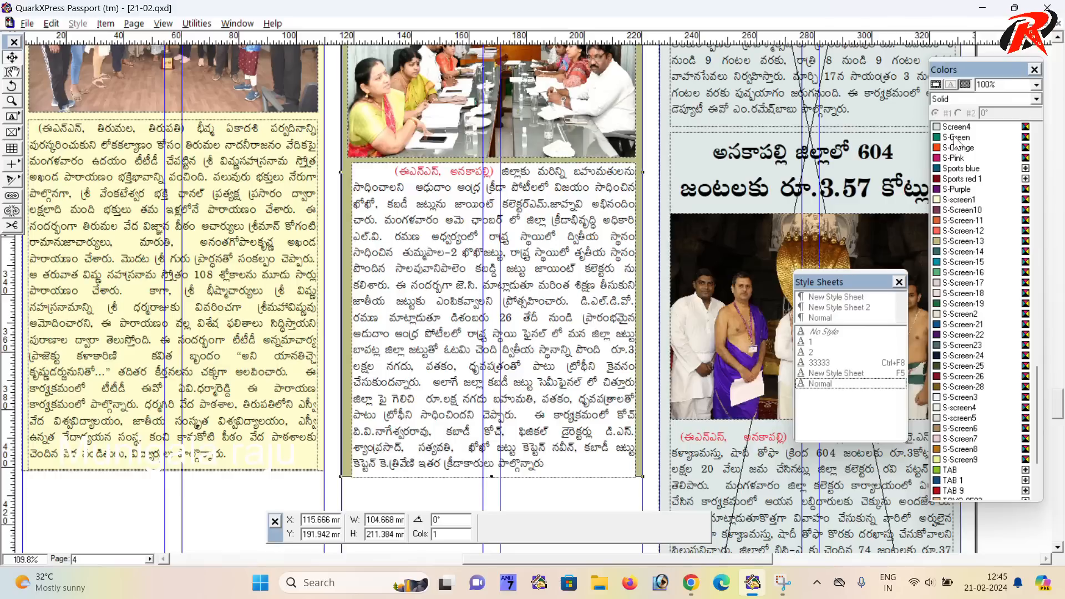
pyautogui.click(1035, 84)
pyautogui.click(990, 119)
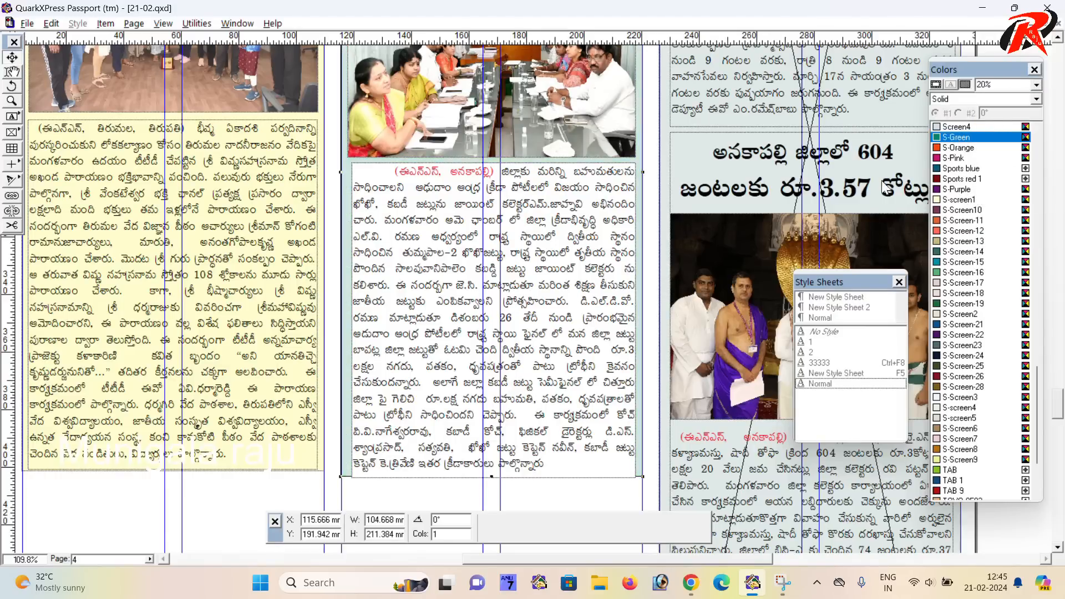
pyautogui.click(953, 232)
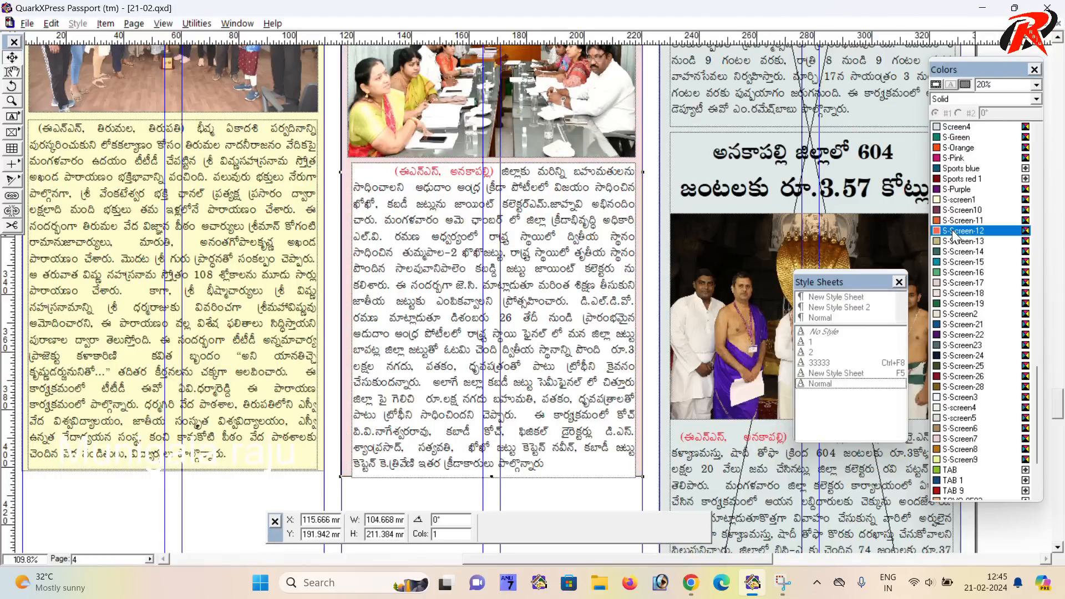
# - Set the background of the article's body text box to None so the shaded box shows through
pyautogui.click(627, 325)
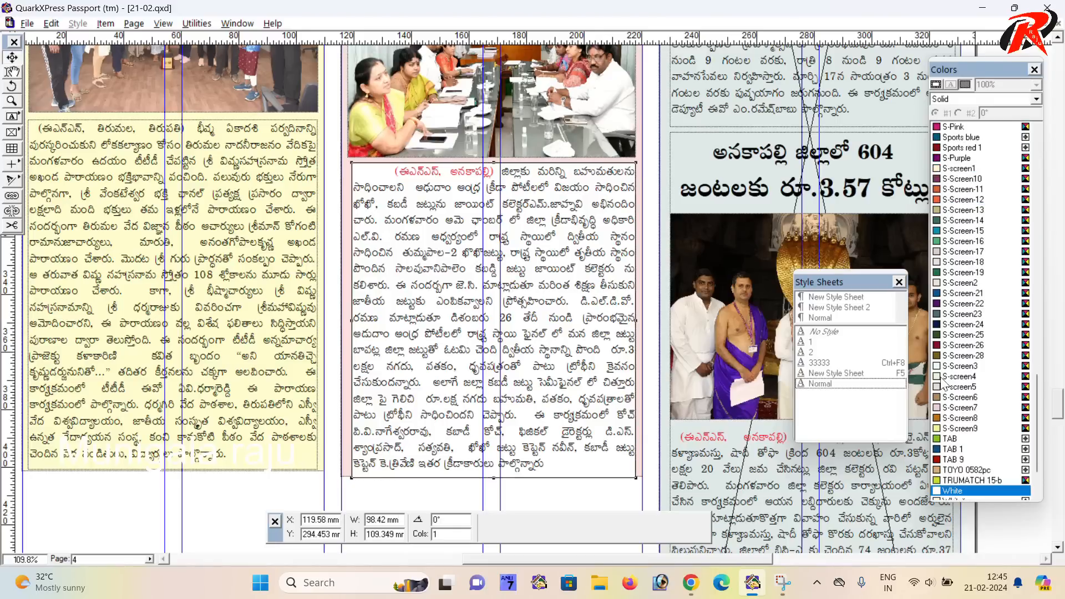
pyautogui.moveTo(1037, 413); pyautogui.dragTo(1030, 152)
pyautogui.click(974, 128)
# - Examine the shaded sports article and the empty area beneath the two middle articles on page 4
pyautogui.scroll(1, 520, 260)
pyautogui.scroll(3, 519, 259)
pyautogui.scroll(-6, 520, 261)
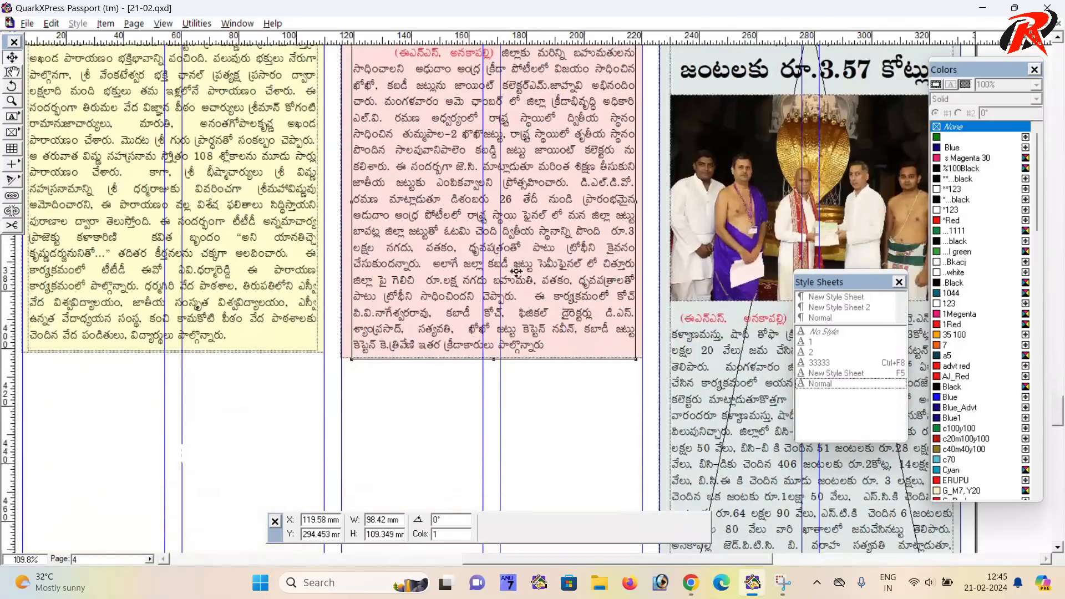
pyautogui.scroll(-3, 479, 320)
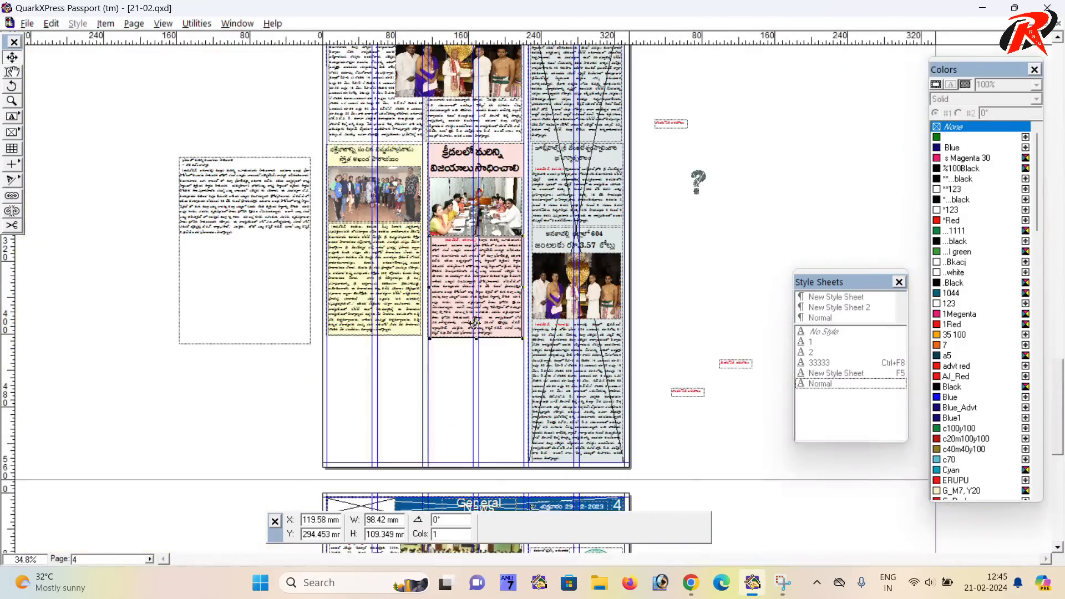
pyautogui.scroll(3, 452, 355)
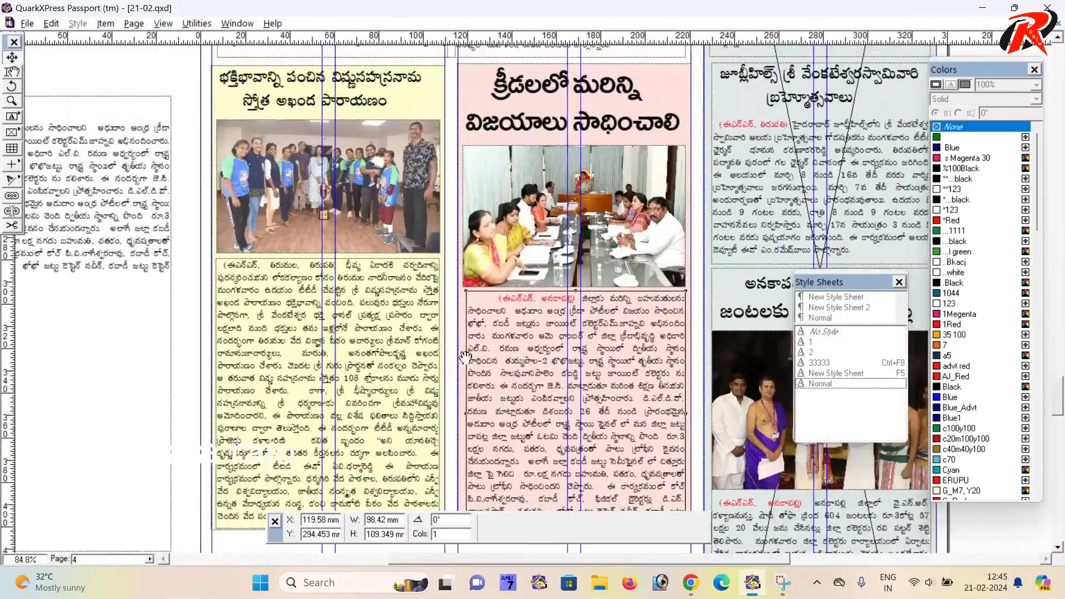
pyautogui.moveTo(465, 358); pyautogui.dragTo(434, 311)
pyautogui.click(508, 209)
pyautogui.scroll(-2, 501, 296)
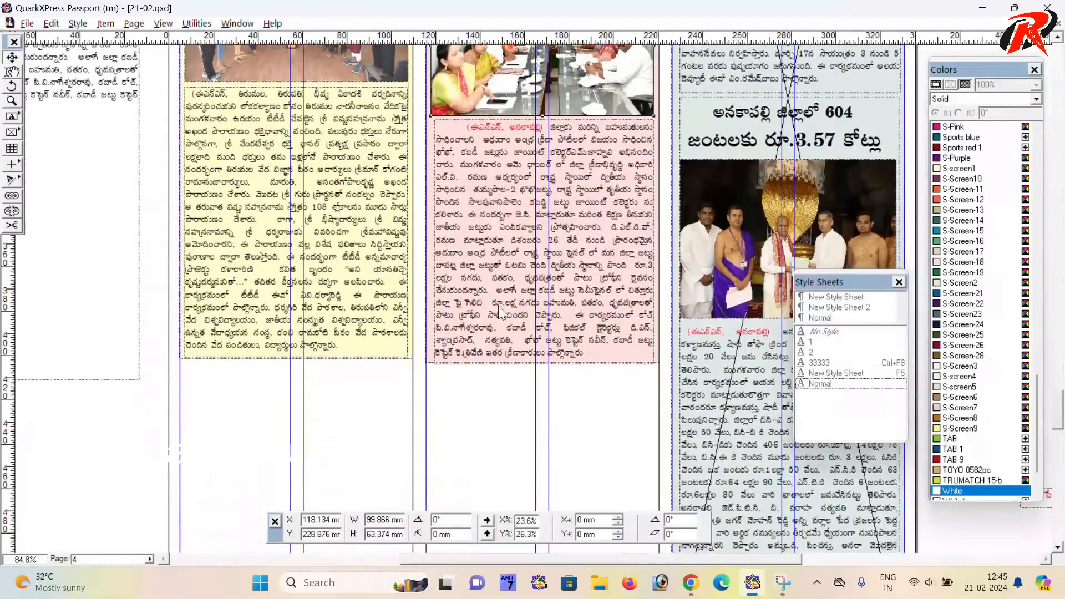
pyautogui.click(447, 430)
pyautogui.scroll(-10, 457, 341)
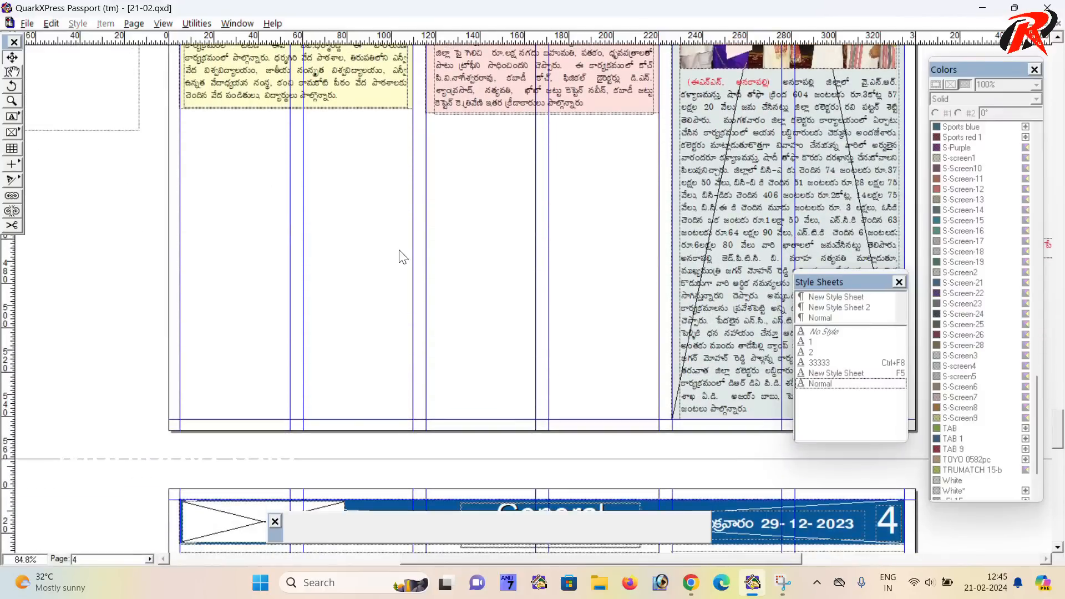
pyautogui.scroll(6, 393, 193)
pyautogui.scroll(-5, 421, 164)
# - Delete all the old article text from the text box on the pasteboard beside the page
pyautogui.moveTo(360, 271); pyautogui.dragTo(640, 448)
pyautogui.moveTo(228, 217); pyautogui.dragTo(414, 463)
pyautogui.click(12, 73)
pyautogui.tripleClick(418, 205)
pyautogui.click(419, 205)
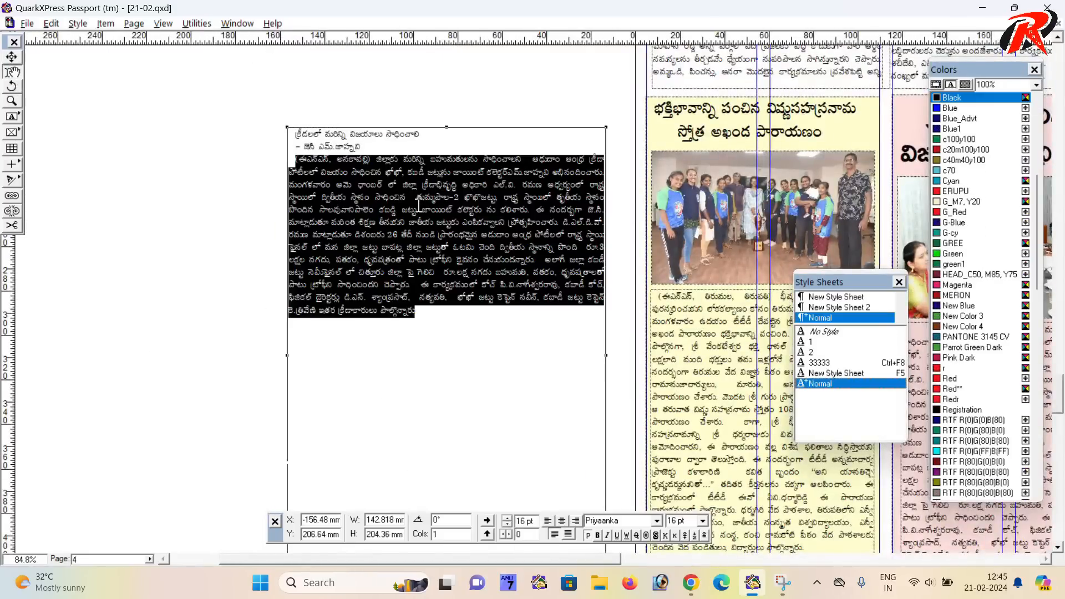
pyautogui.hotkey('ctrl', 'a')
pyautogui.press('Delete')
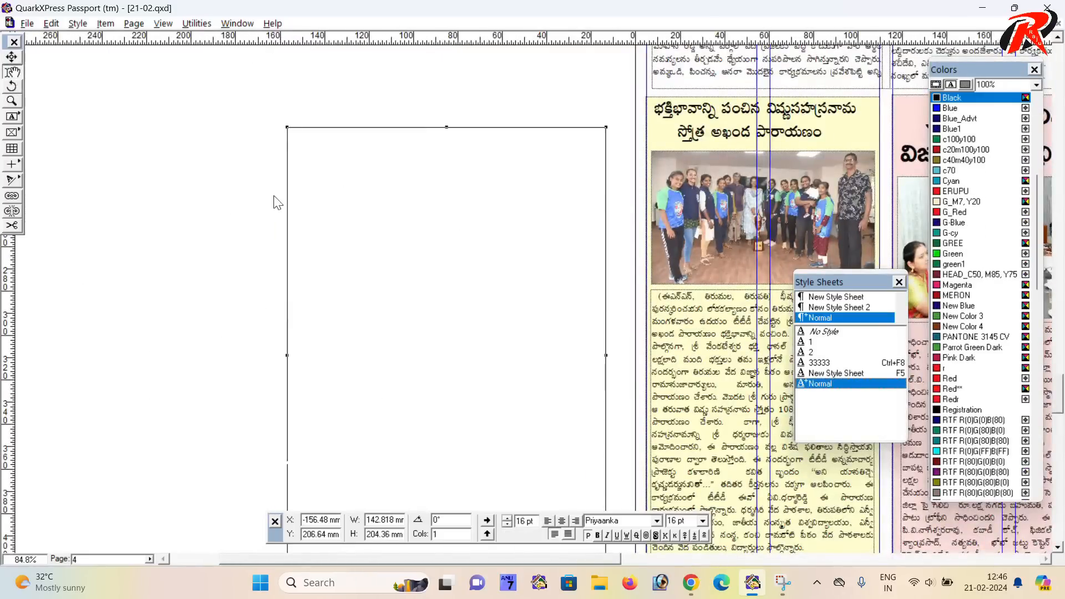
pyautogui.rightClick(158, 163)
pyautogui.click(177, 173)
pyautogui.scroll(-1, 464, 254)
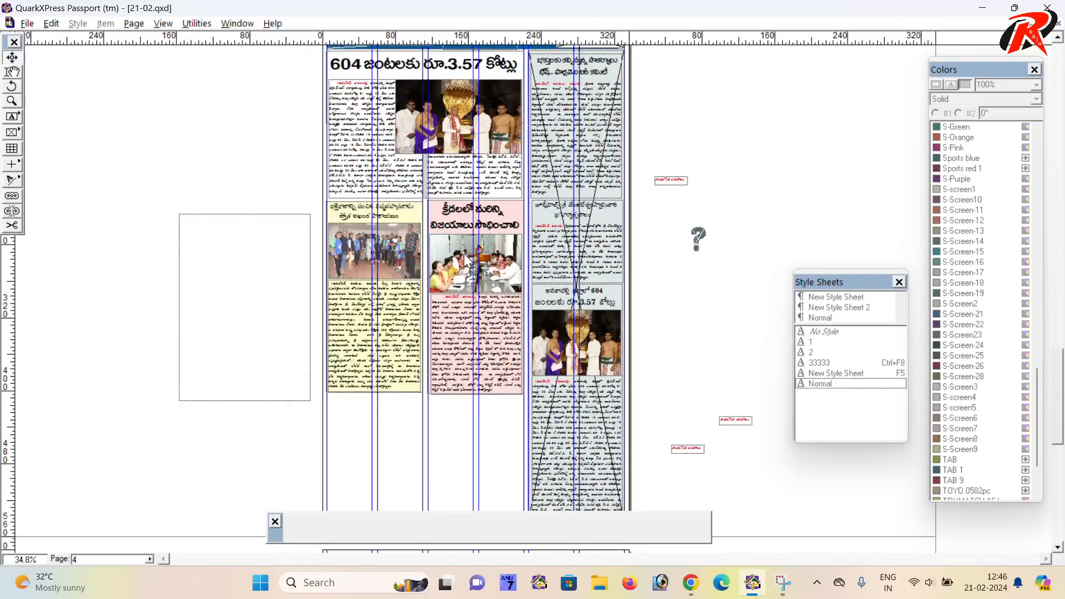
# - Switch to WhatsApp in Chrome and copy the message headed "జివిఎంసి అభివృద్ధి పనులకు స్థాయి సంఘం ఆమోదం" in full
pyautogui.click(691, 582)
pyautogui.scroll(4, 631, 325)
pyautogui.scroll(-1, 631, 324)
pyautogui.click(643, 349)
pyautogui.moveTo(552, 442); pyautogui.dragTo(363, 178)
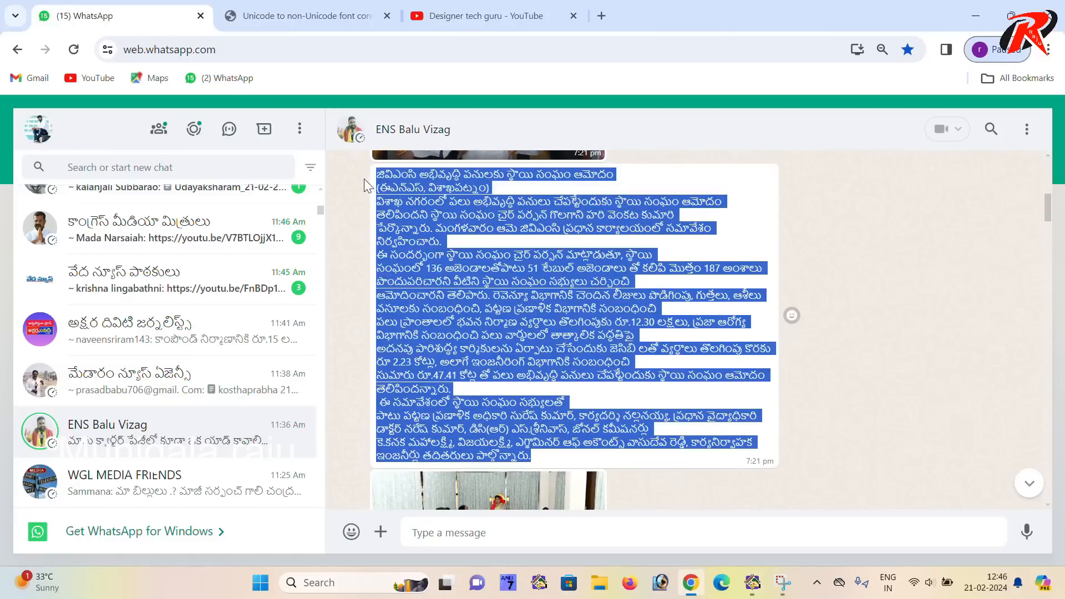
# - Replace the old text in the Unicode to non-Unicode converter with the copied article, transform it and copy the converted output
pyautogui.click(333, 15)
pyautogui.hotkey('ctrl', 'a')
pyautogui.press('Delete')
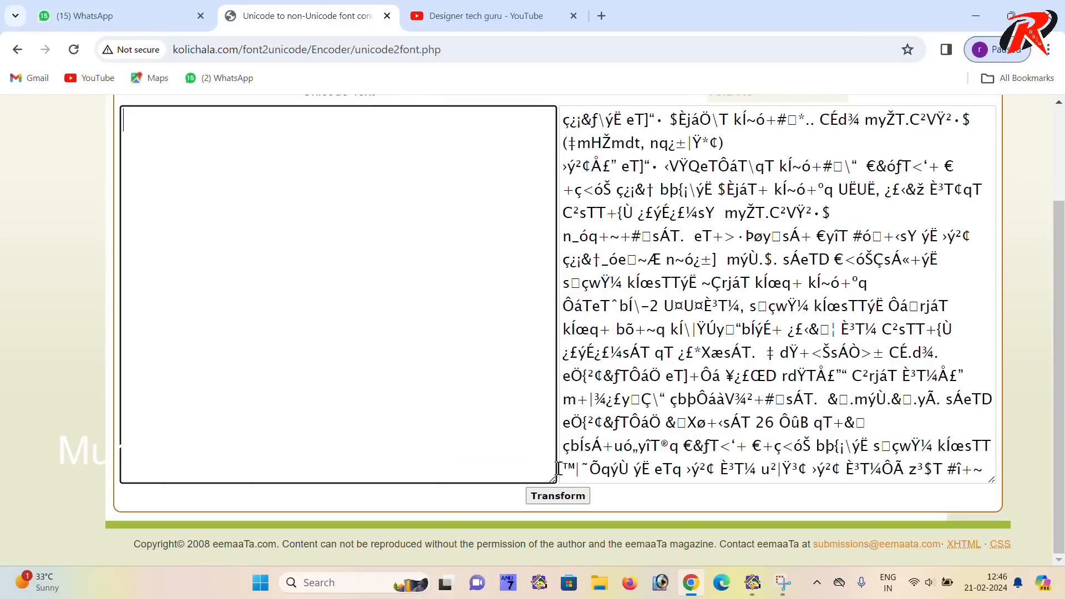
pyautogui.click(554, 494)
pyautogui.click(521, 441)
pyautogui.hotkey('ctrl', 'v')
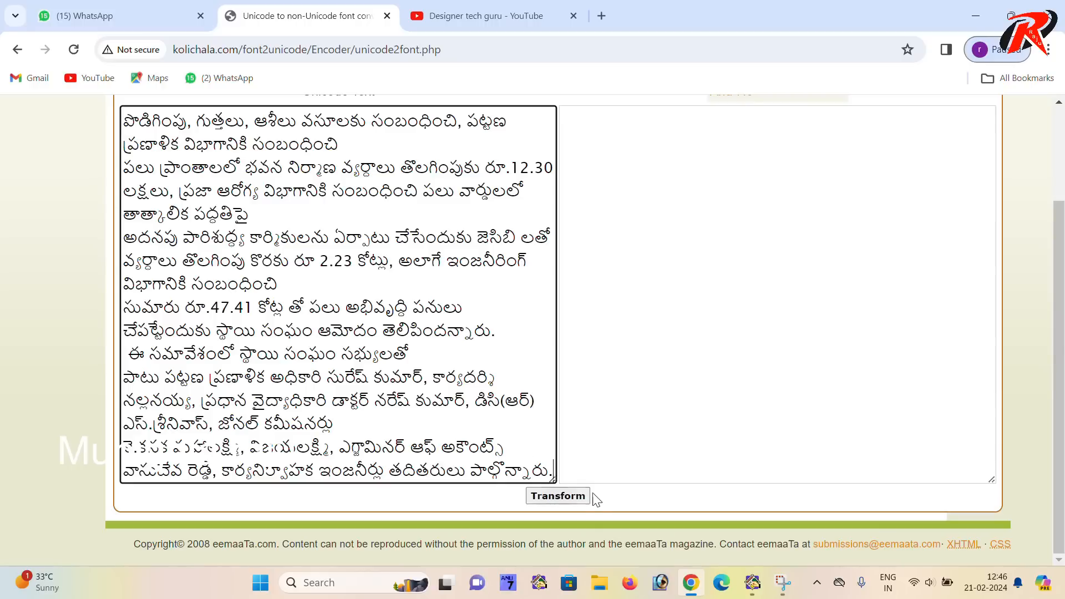
pyautogui.click(611, 458)
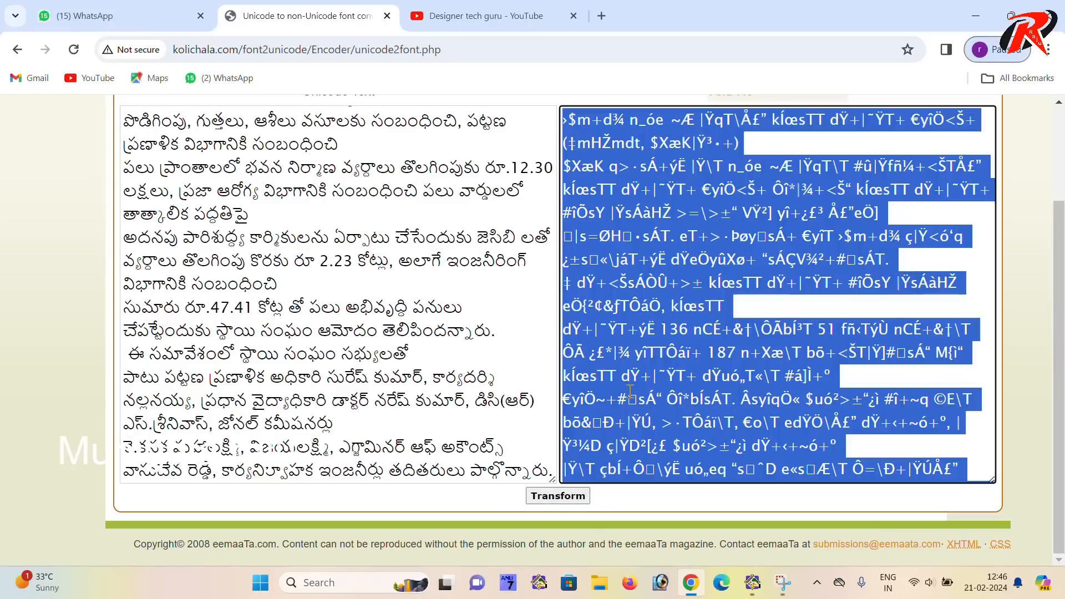
# - Switch to QuarkXPress, move the empty pasteboard text box to about X -183 mm, Y 280 mm, and paste the converted article into it
pyautogui.click(753, 582)
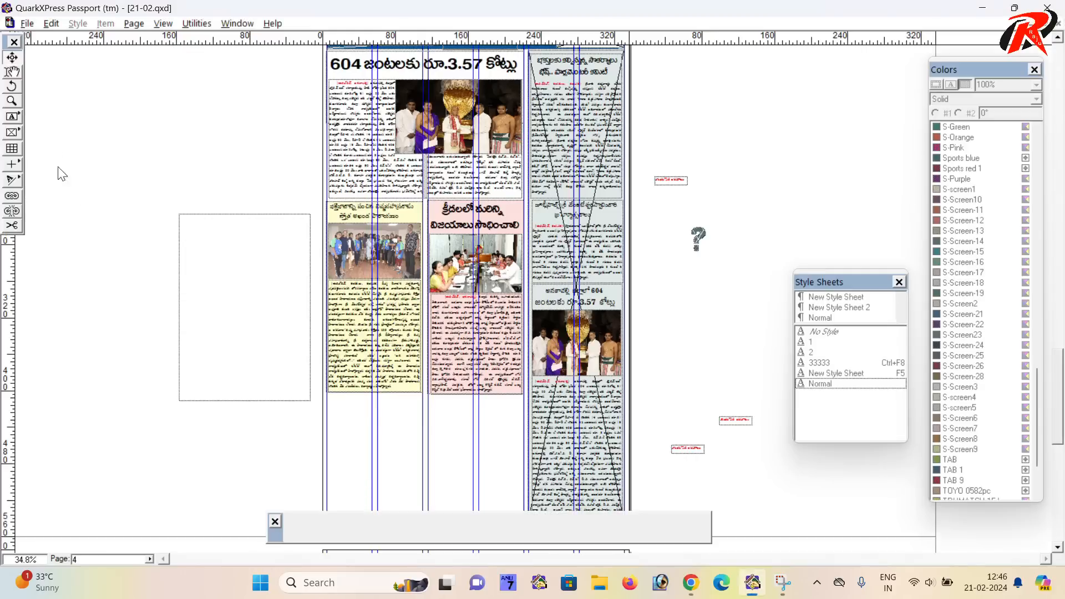
pyautogui.click(219, 309)
pyautogui.moveTo(234, 281); pyautogui.dragTo(209, 349)
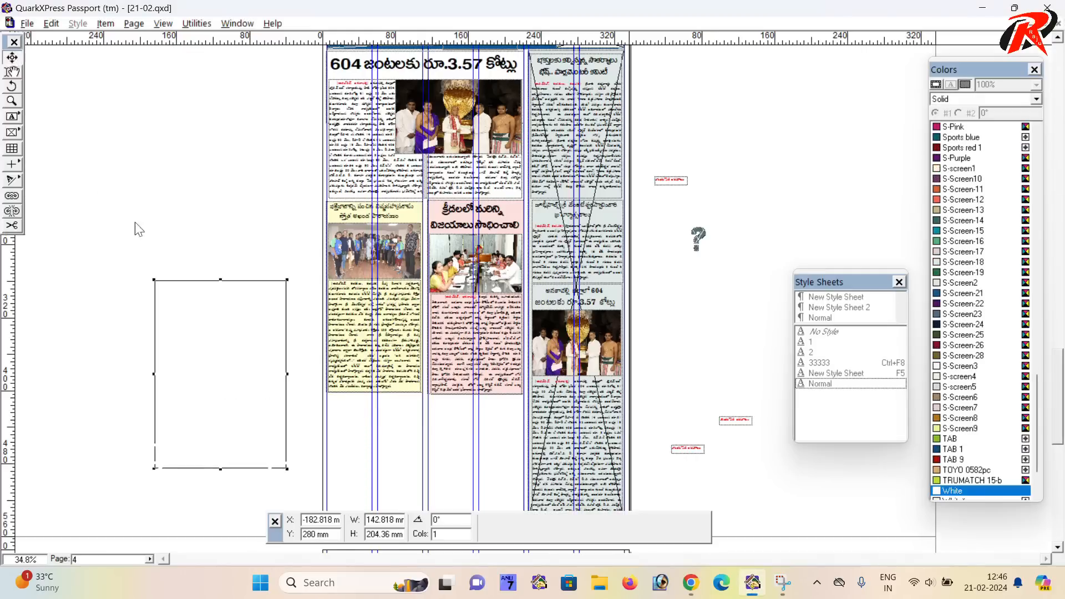
pyautogui.click(12, 72)
pyautogui.click(230, 306)
pyautogui.hotkey('ctrl', 'v')
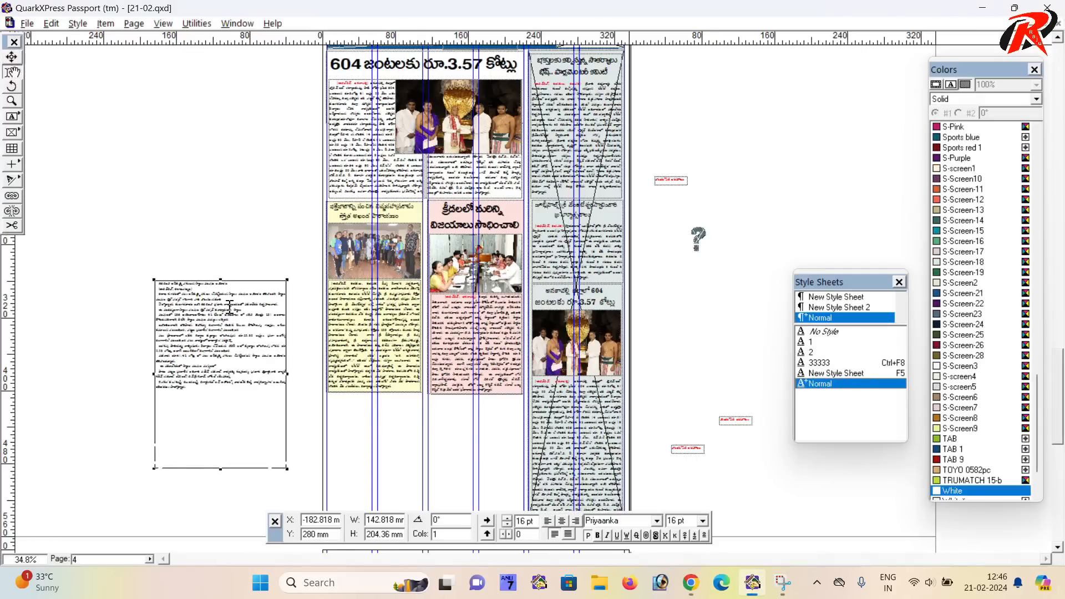
# - Remove the line breaks from the dateline "(ఈఎన్ఎస్, విశాఖపట్నం)" through "చర్చించి ఆమోదించారని" so they form one continuous paragraph
pyautogui.scroll(4, 209, 356)
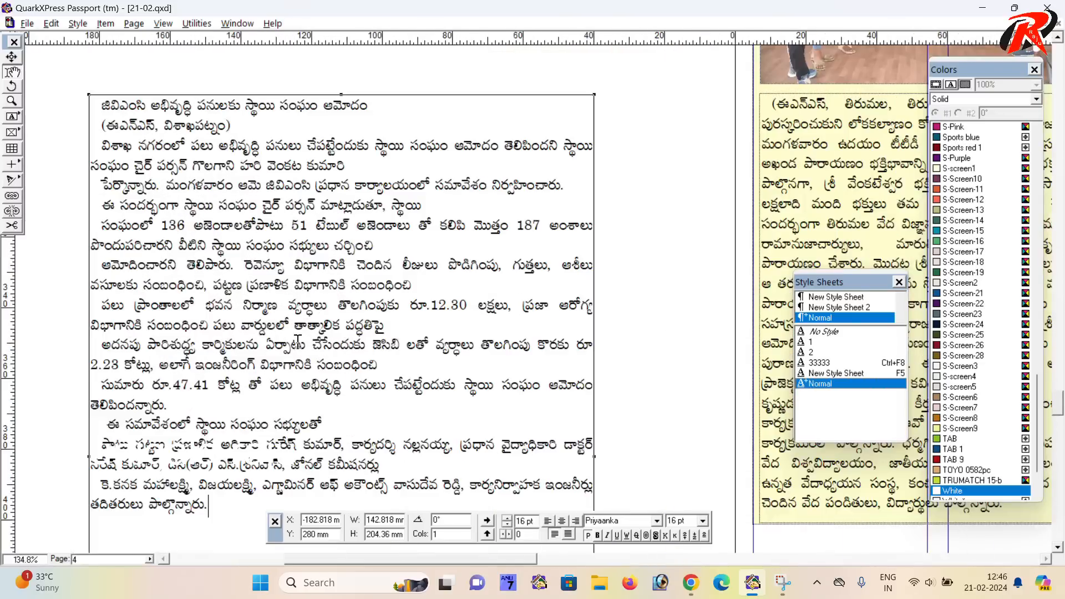
pyautogui.moveTo(300, 318); pyautogui.dragTo(328, 337)
pyautogui.click(299, 143)
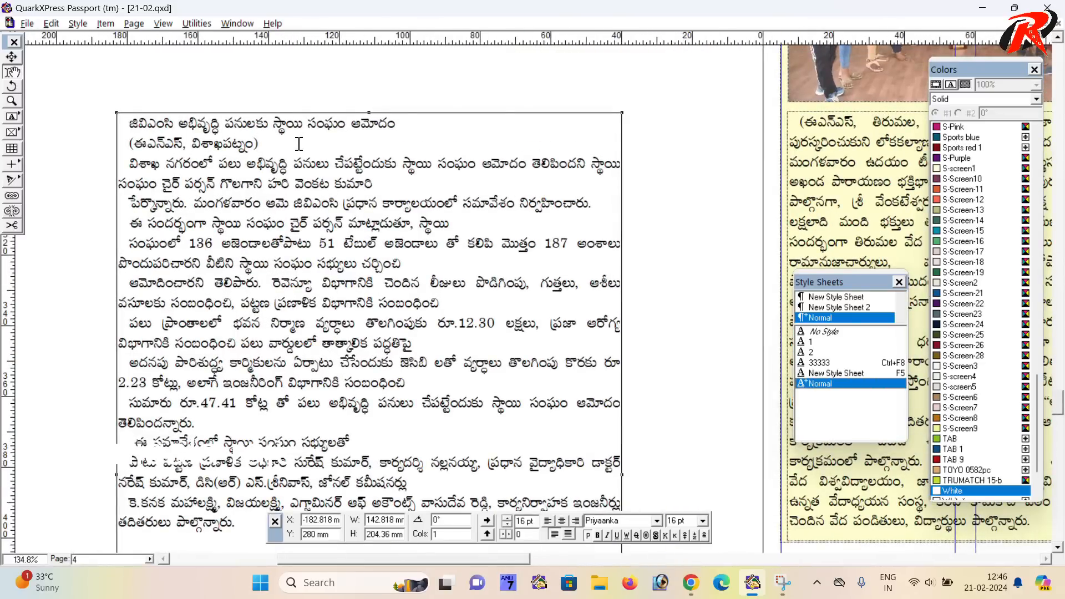
pyautogui.press('Delete')
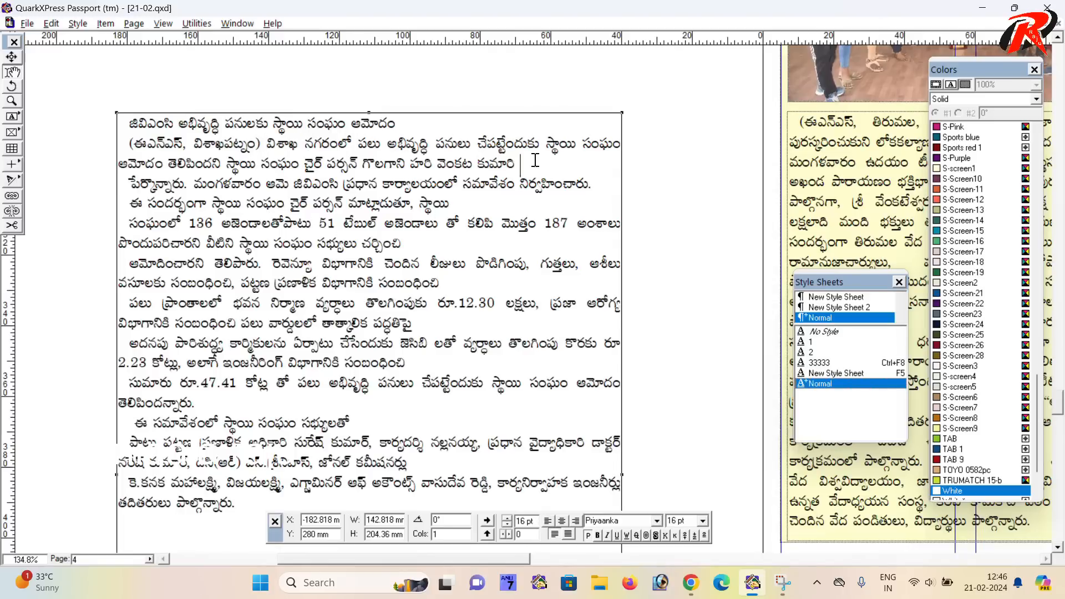
pyautogui.press('Delete')
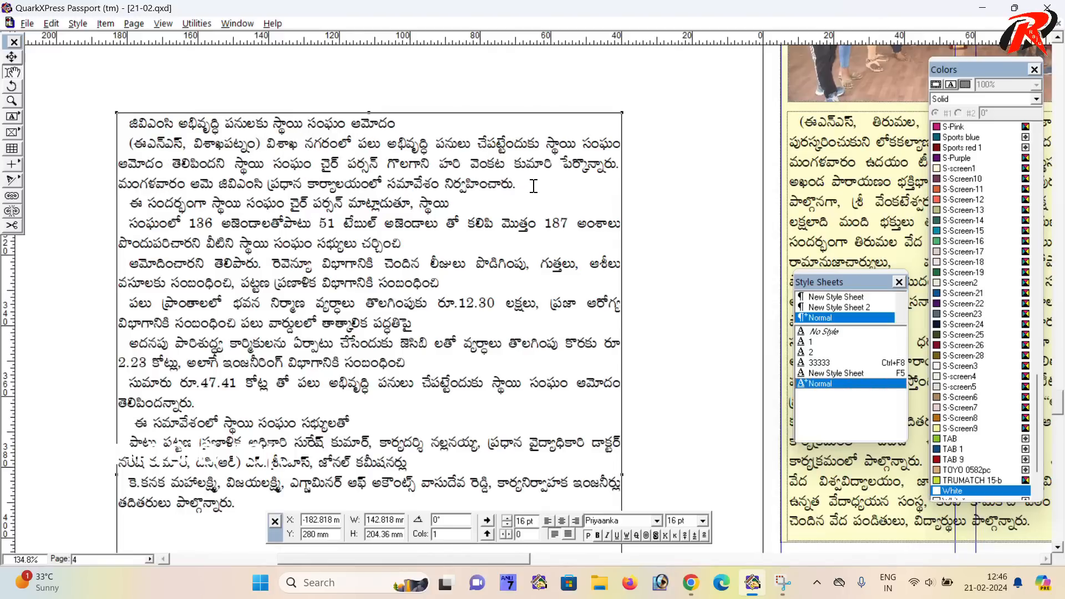
pyautogui.press('Delete')
pyautogui.click(413, 202)
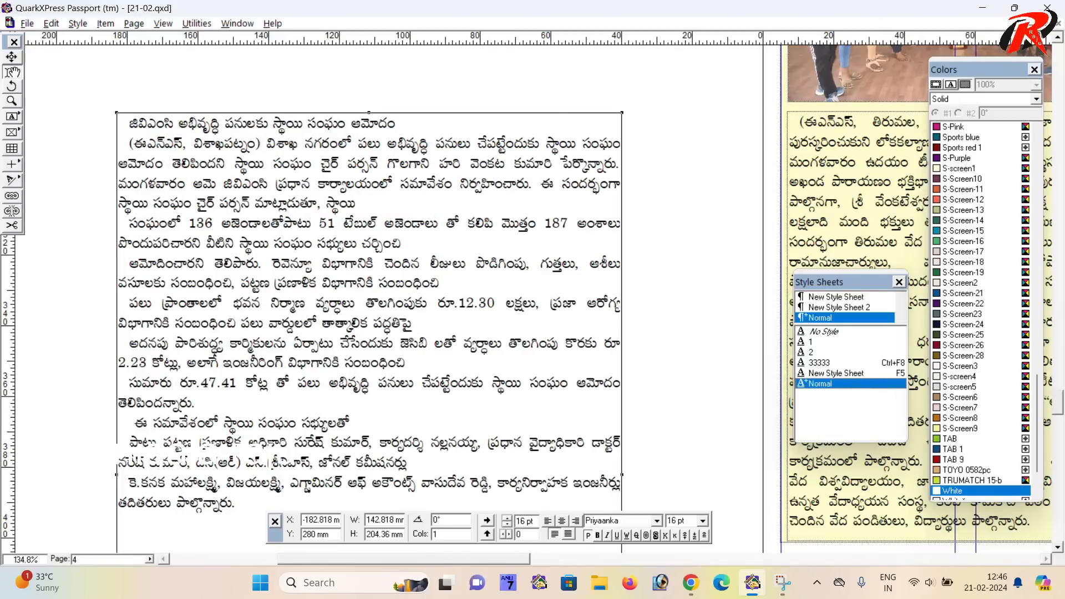
pyautogui.press('Delete')
pyautogui.click(246, 240)
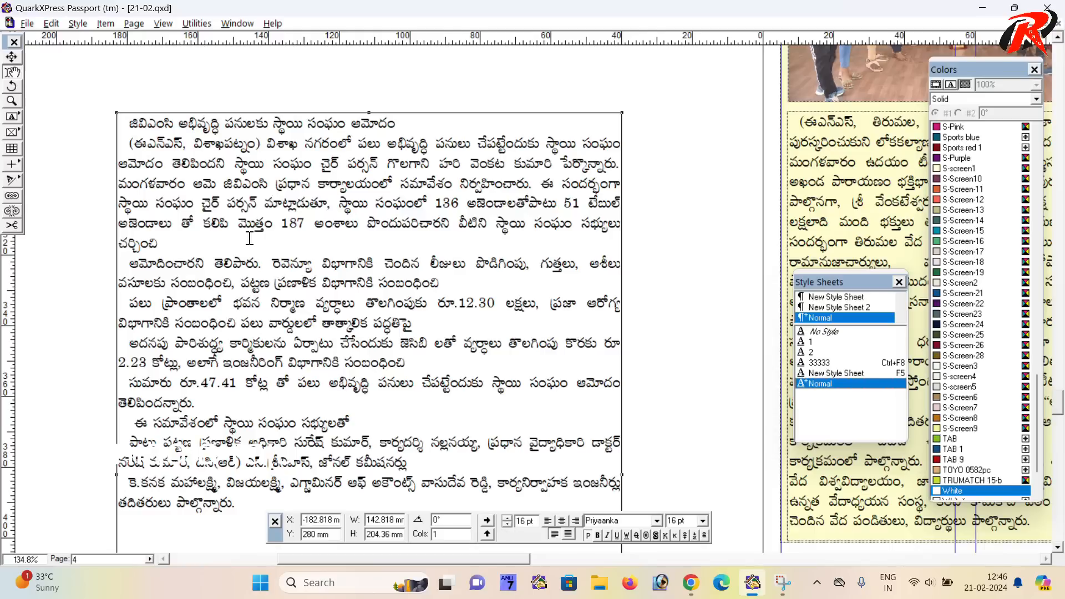
pyautogui.press('Delete')
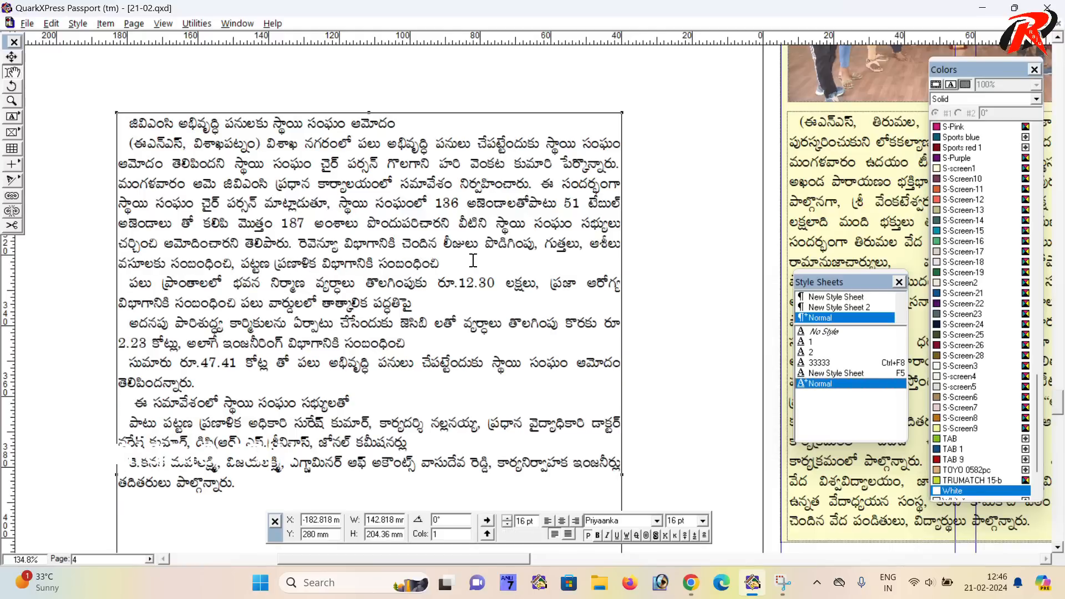
# - Join the broken lines from "పలు ప్రాంతాలలో" to "సుమారు" to the first paragraph and merge the closing lines into a second paragraph
pyautogui.press('BackSpace')
pyautogui.press('BackSpace')
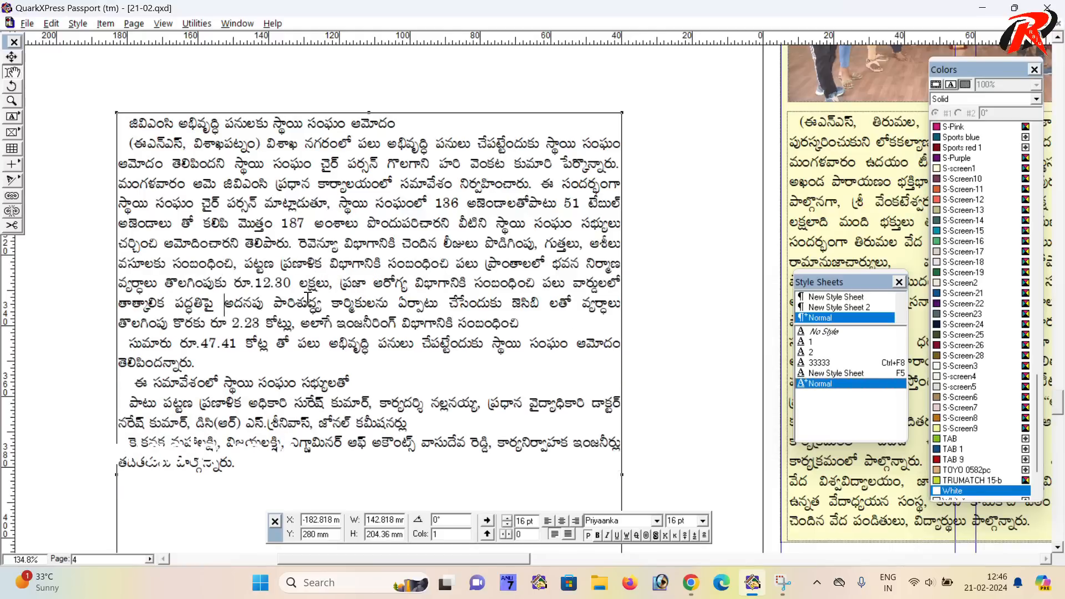
pyautogui.press('BackSpace')
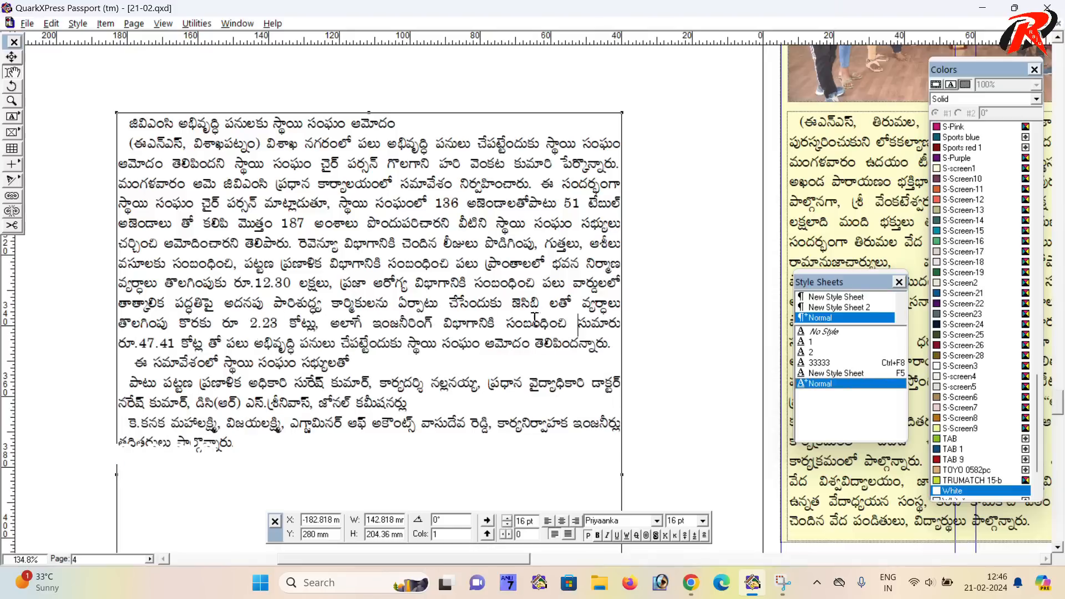
pyautogui.click(389, 360)
pyautogui.press('Delete')
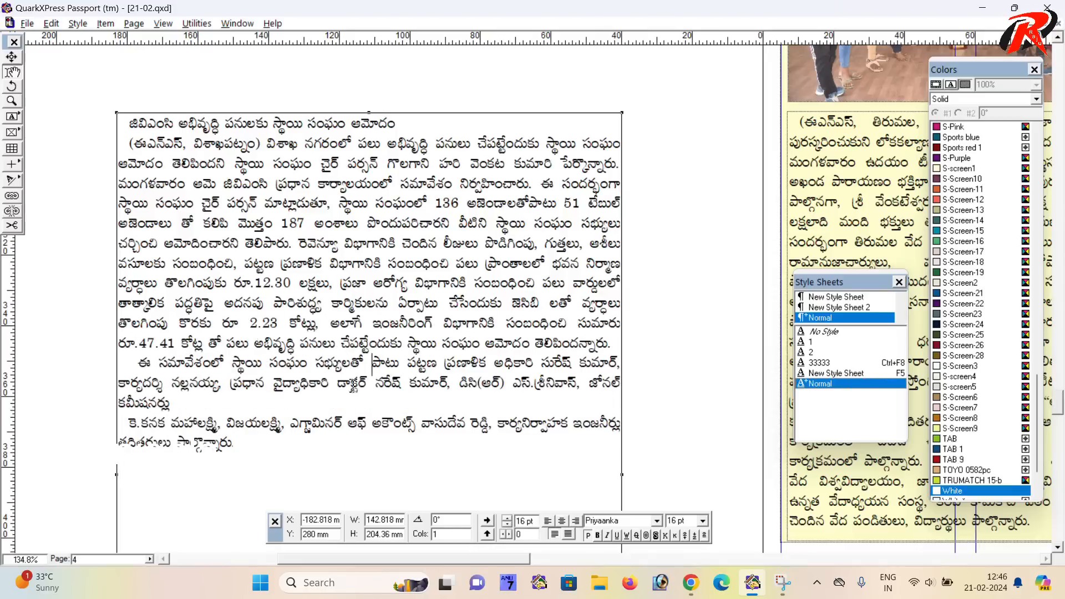
pyautogui.press('Delete')
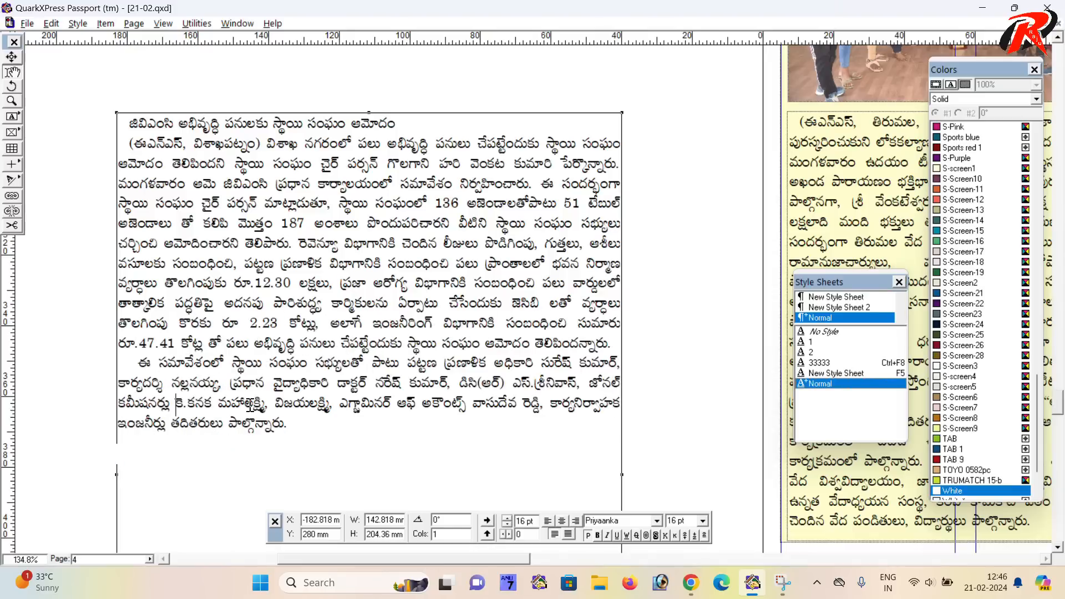
# - Select the pasted article's headline, and draw a text box about 213 by 53 mm across two columns beneath the yellow and pink articles
pyautogui.moveTo(320, 383); pyautogui.dragTo(350, 435)
pyautogui.moveTo(457, 176); pyautogui.dragTo(156, 176)
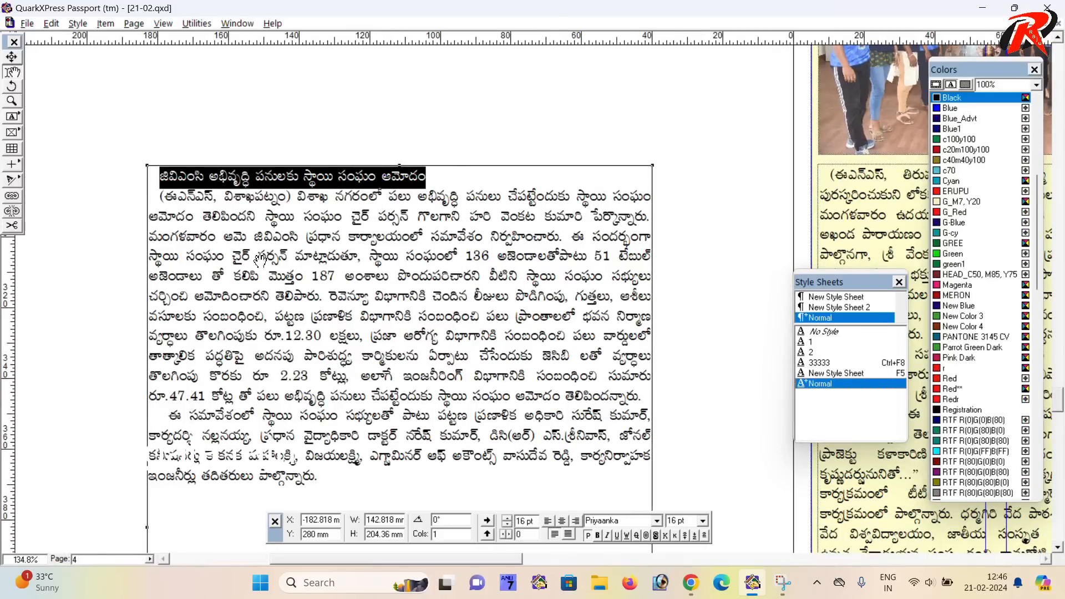
pyautogui.moveTo(610, 311); pyautogui.dragTo(239, 255)
pyautogui.moveTo(610, 344); pyautogui.dragTo(325, 244)
pyautogui.moveTo(323, 418); pyautogui.dragTo(340, 219)
pyautogui.moveTo(290, 262); pyautogui.dragTo(118, 171)
pyautogui.moveTo(384, 327); pyautogui.dragTo(340, 227)
pyautogui.click(11, 116)
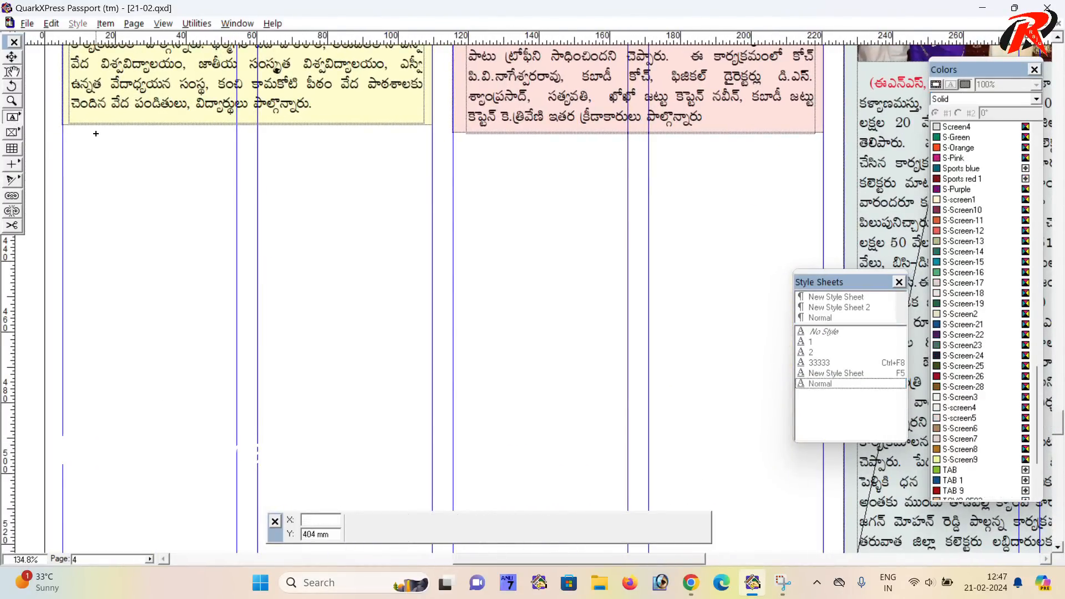
pyautogui.moveTo(70, 135); pyautogui.dragTo(823, 325)
pyautogui.click(12, 57)
pyautogui.moveTo(118, 161); pyautogui.dragTo(129, 172)
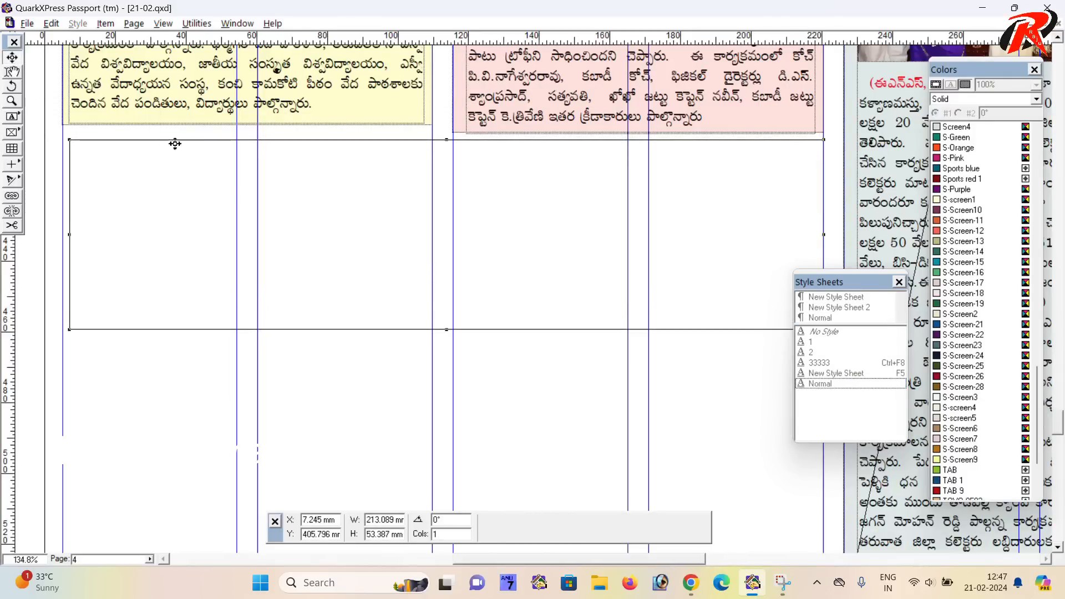
# - Shorten the yellow article's text box to about 121 mm high and extend its yellow background box slightly downward
pyautogui.click(207, 127)
pyautogui.moveTo(251, 126); pyautogui.dragTo(251, 134)
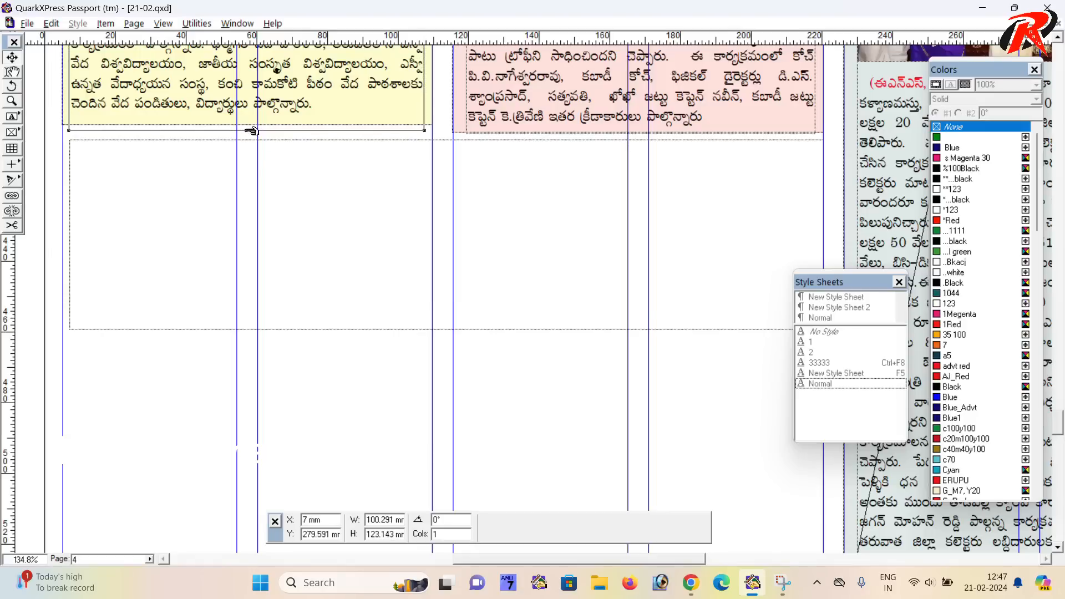
pyautogui.hotkey('ctrl', 'z')
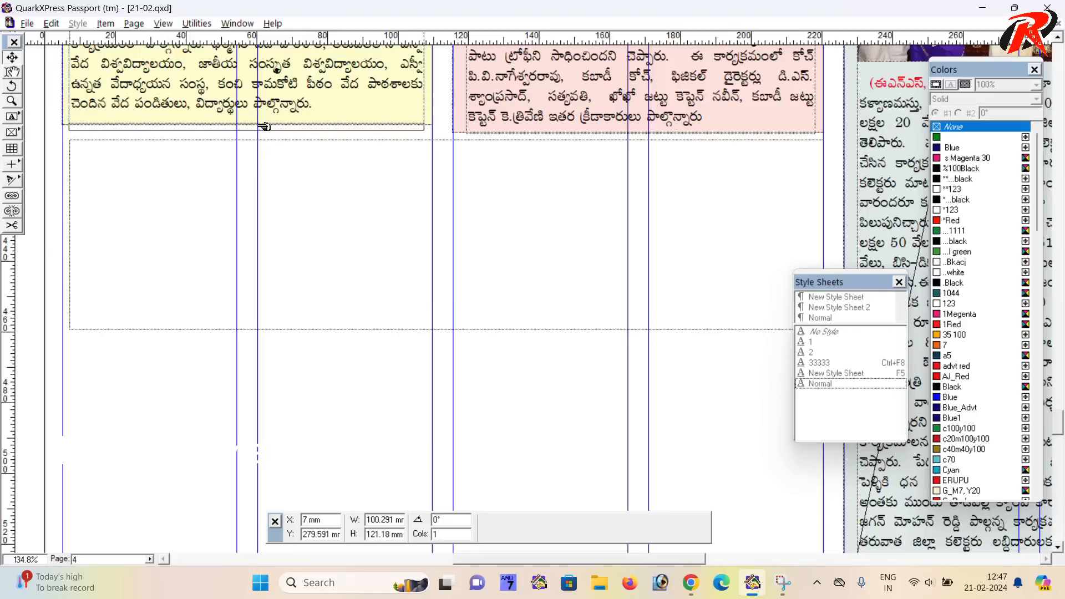
pyautogui.click(254, 133)
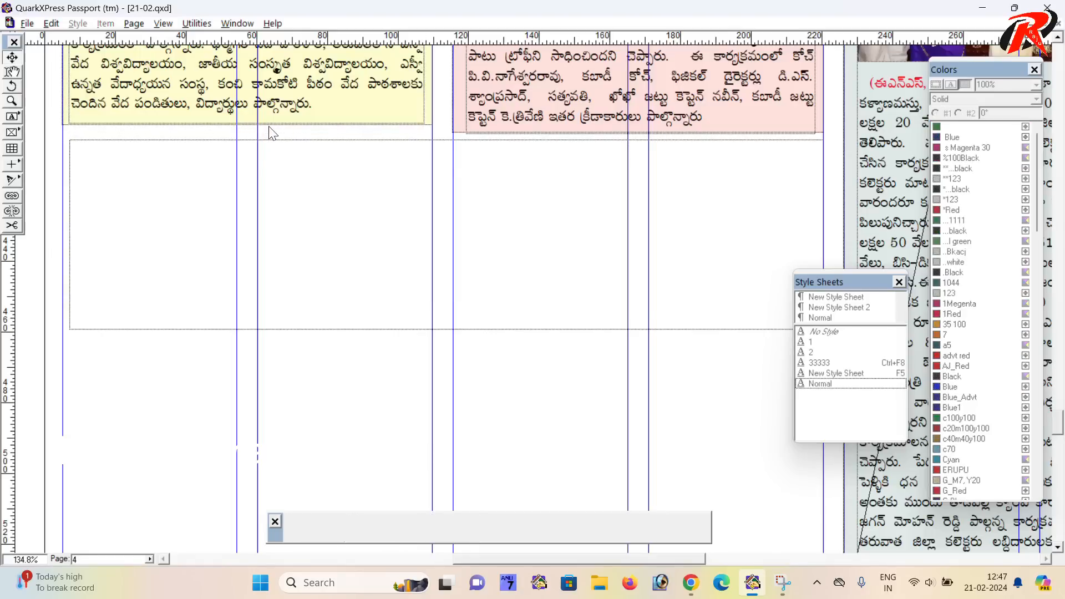
pyautogui.click(252, 122)
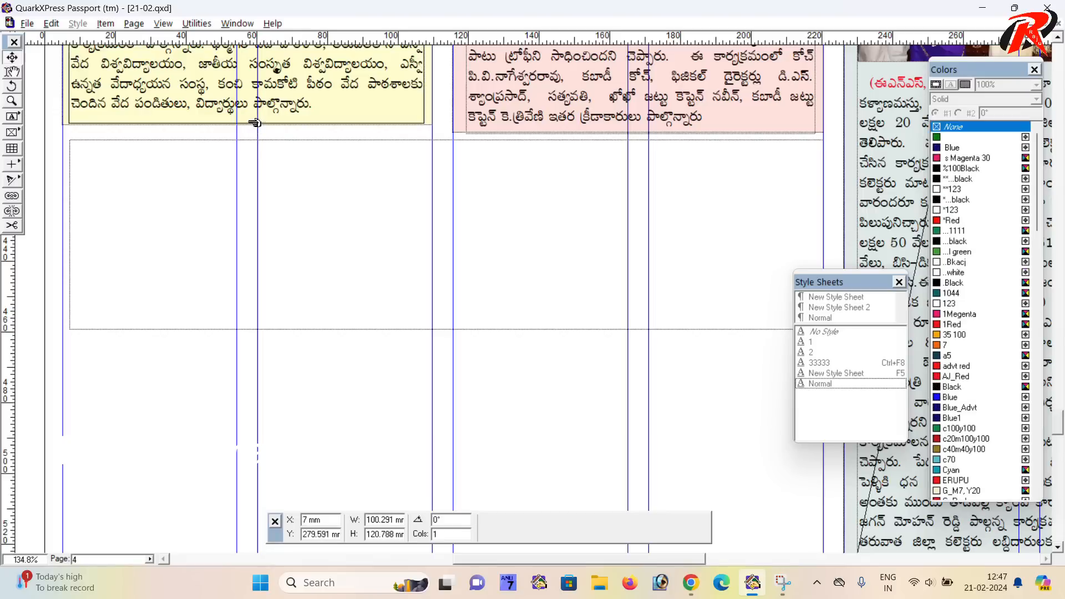
pyautogui.click(250, 131)
pyautogui.click(248, 125)
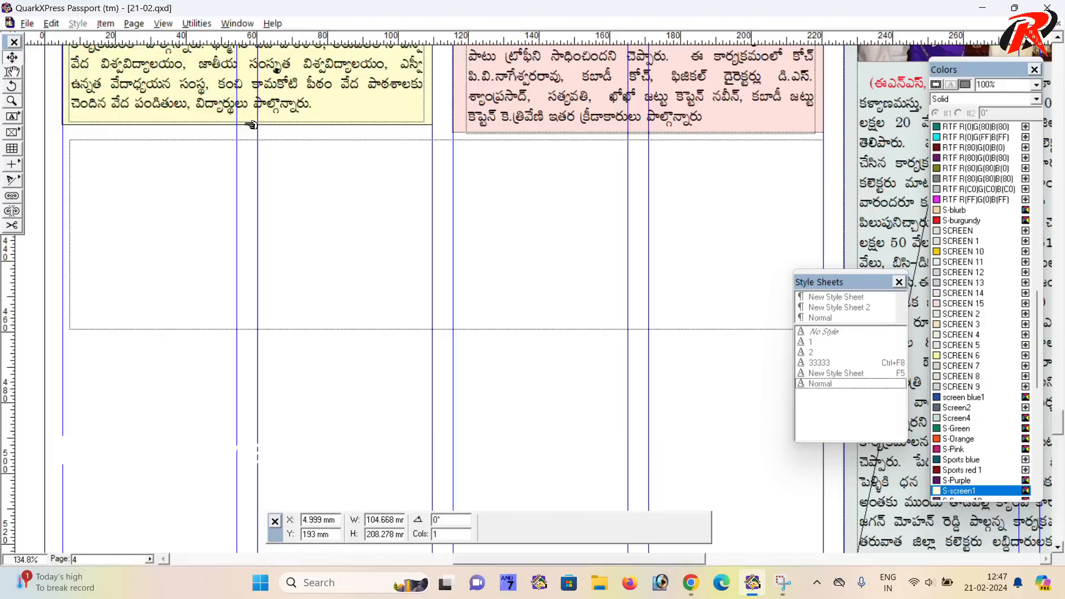
pyautogui.click(323, 188)
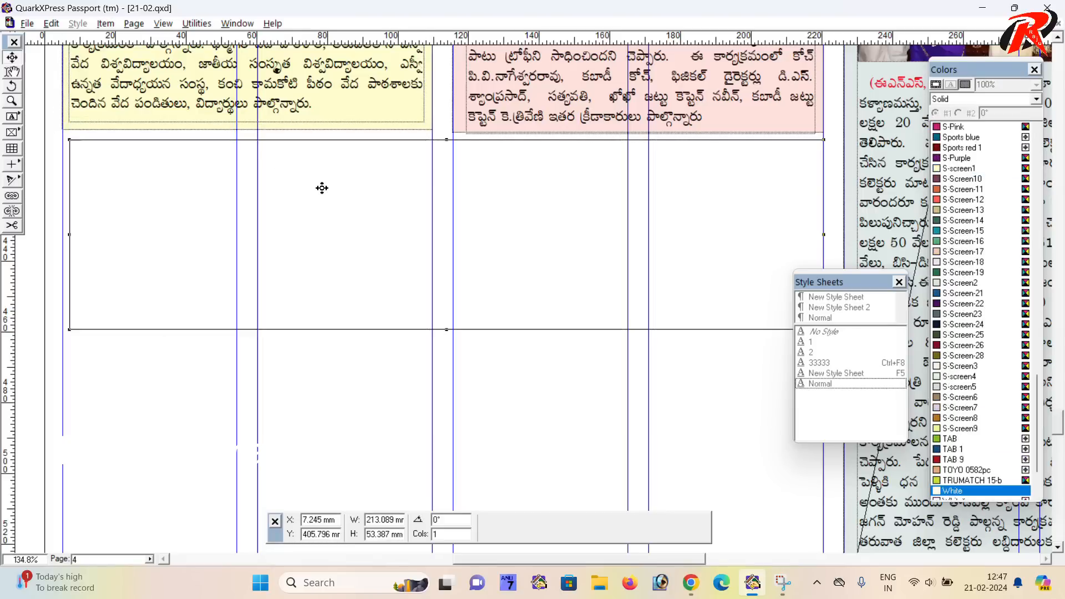
# - Put the headline "జివిఎంసి అభివృద్ధి పనులకు స్థాయి సంఘం ఆమోదం" in the new empty box and enlarge it to 44 pt
pyautogui.click(12, 73)
pyautogui.click(107, 178)
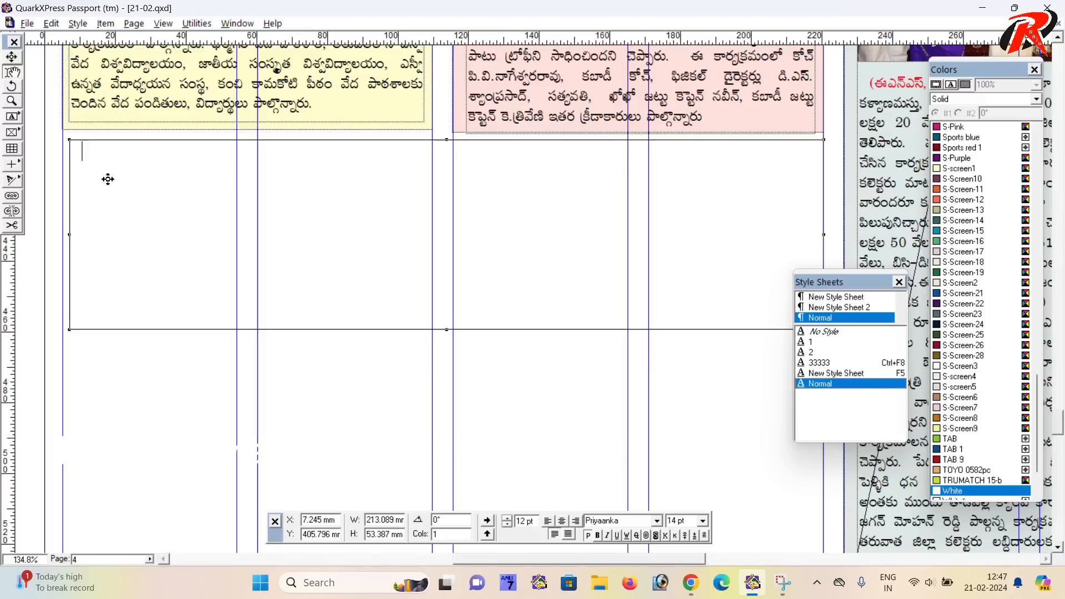
pyautogui.write('జివిఎంసి అభివృద్ధి పనులకు స్థాయి సంఘం ఆమోదం')
pyautogui.hotkey('ctrl', 'a')
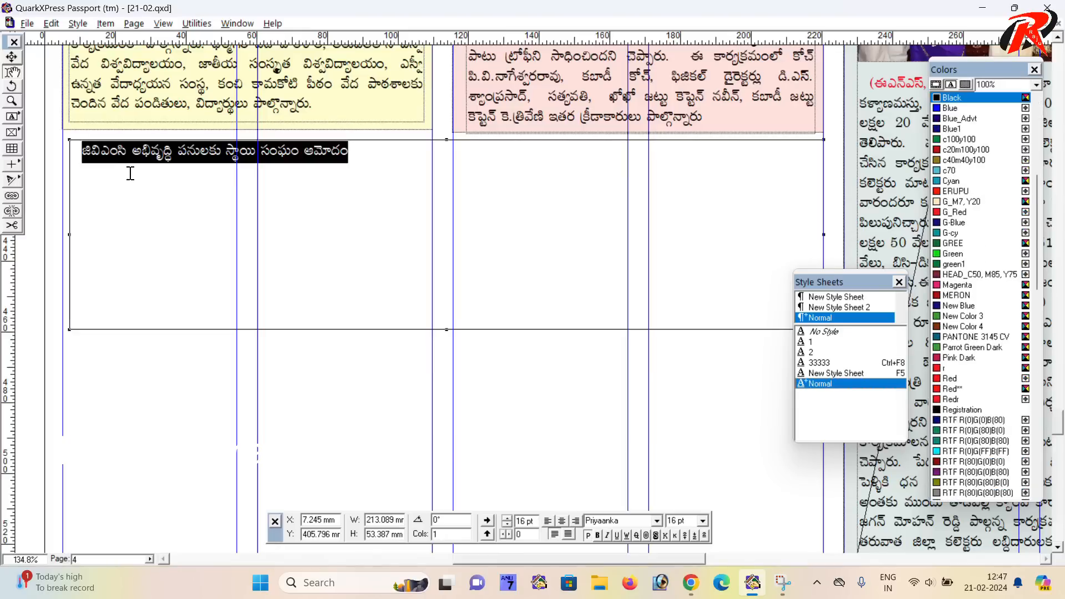
pyautogui.hotkey('ctrl', 'alt', 'shift', '.')
pyautogui.hotkey('ctrl', 'alt', 'shift', '.')
pyautogui.hotkey('ctrl', 'alt', 'shift', '.')
pyautogui.hotkey('ctrl', 'alt', 'shift', '.')
pyautogui.hotkey('ctrl', 'alt', 'shift', '.')
pyautogui.hotkey('ctrl', 'alt', 'shift', '.')
pyautogui.hotkey('ctrl', 'alt', 'shift', '.')
pyautogui.hotkey('ctrl', 'alt', 'shift', '.')
pyautogui.hotkey('ctrl', 'alt', 'shift', '.')
pyautogui.hotkey('ctrl', 'alt', 'shift', '.')
pyautogui.hotkey('ctrl', 'alt', 'shift', '.')
pyautogui.hotkey('ctrl', 'alt', 'shift', '.')
pyautogui.hotkey('ctrl', 'alt', 'shift', '.')
pyautogui.hotkey('ctrl', 'alt', 'shift', '.')
pyautogui.hotkey('ctrl', 'alt', 'shift', '.')
pyautogui.hotkey('ctrl', 'alt', 'shift', '.')
pyautogui.hotkey('ctrl', 'alt', 'shift', '.')
pyautogui.hotkey('ctrl', 'alt', 'shift', '.')
pyautogui.hotkey('ctrl', 'alt', 'shift', '.')
pyautogui.hotkey('ctrl', 'alt', 'shift', '.')
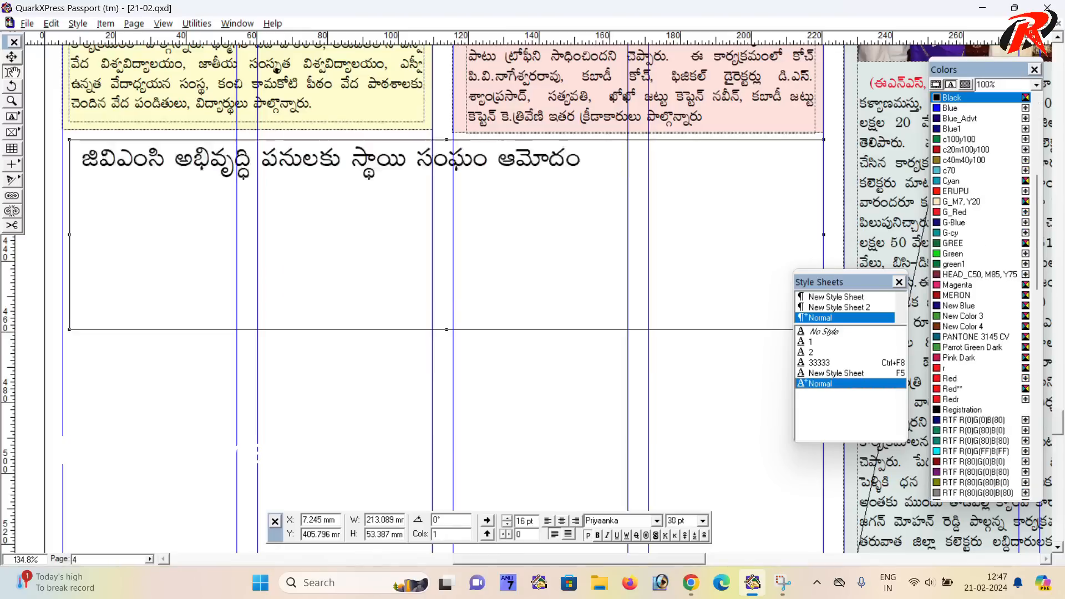
pyautogui.hotkey('ctrl', 'alt', 'shift', '.')
pyautogui.hotkey('ctrl', 'alt', 'shift', '.')
pyautogui.hotkey('ctrl', 'alt', 'shift', '.')
pyautogui.hotkey('ctrl', 'alt', 'shift', '.')
pyautogui.hotkey('ctrl', 'alt', 'shift', '.')
pyautogui.hotkey('ctrl', 'alt', 'shift', '.')
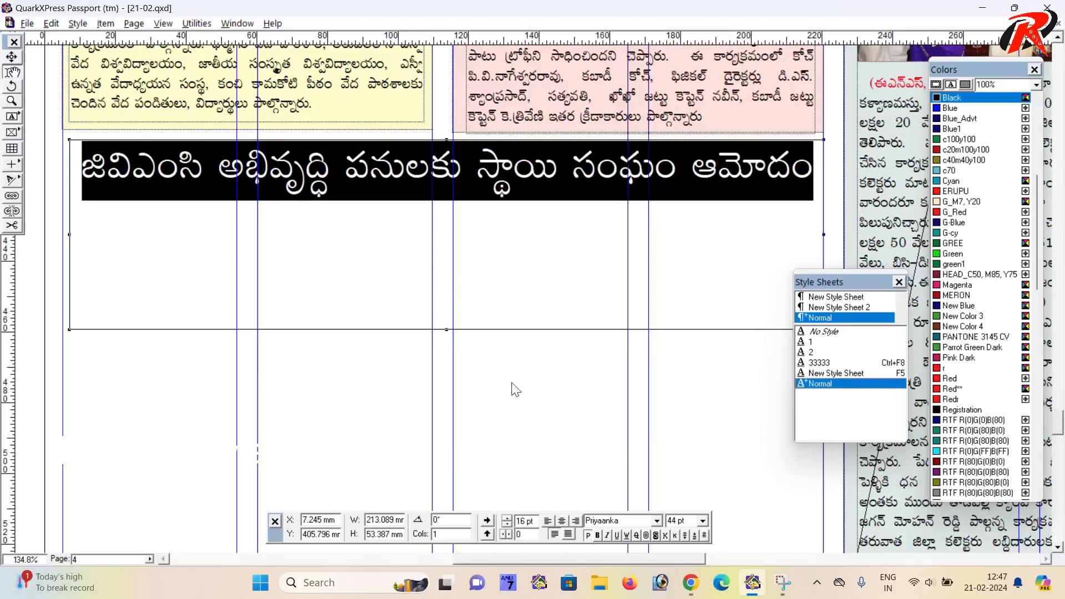
# - Set the headline in PriyaankaBold and shorten its box to about 21 mm high
pyautogui.click(657, 521)
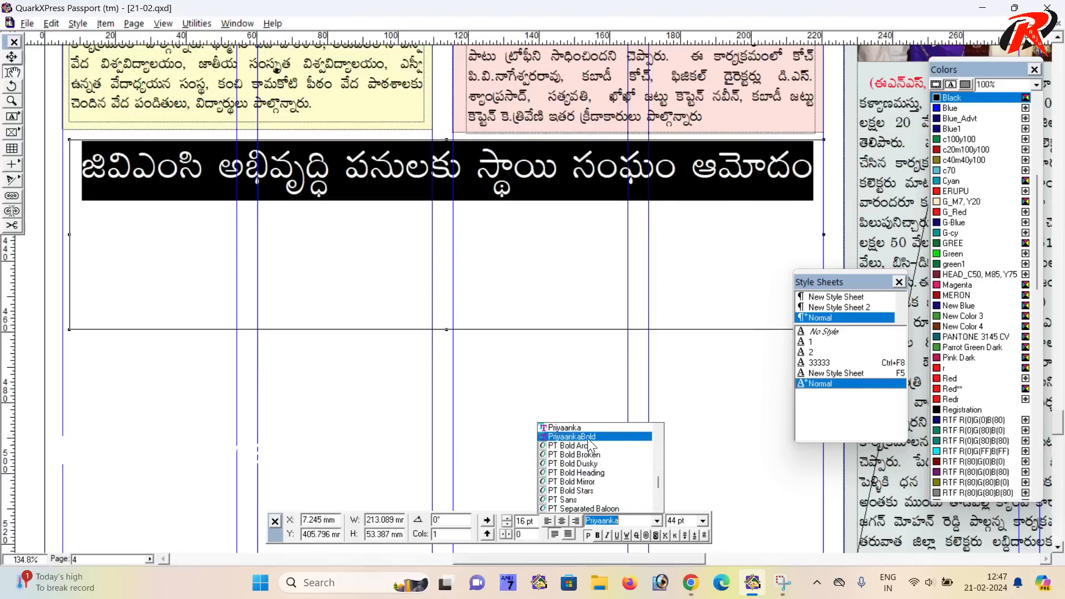
pyautogui.click(587, 437)
pyautogui.moveTo(453, 330); pyautogui.dragTo(496, 214)
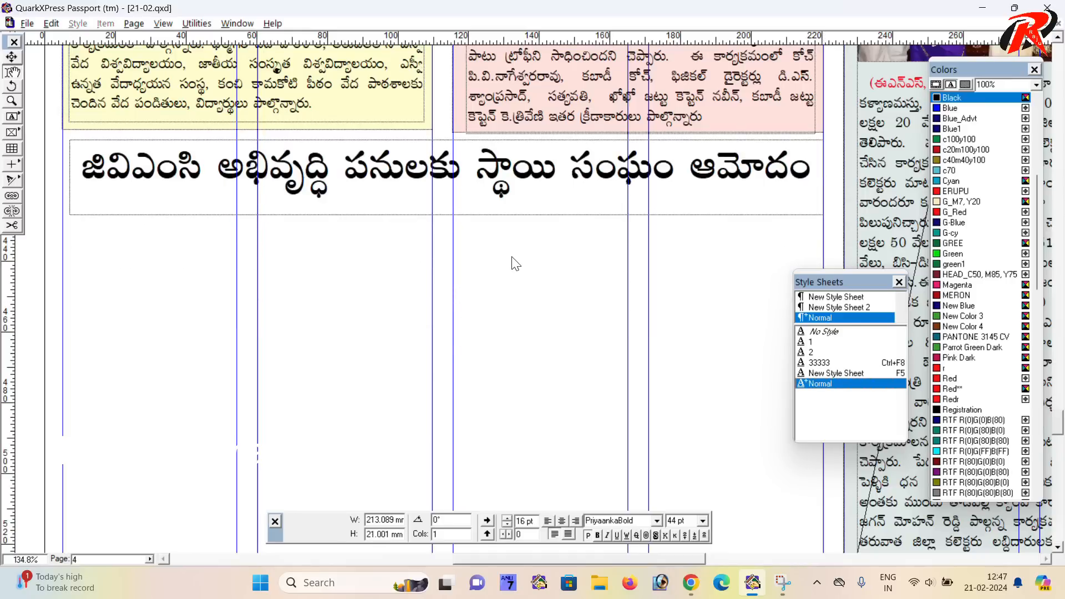
pyautogui.click(512, 257)
# - Select the pasteboard article's body text from the dateline to the last line, leaving out the headline
pyautogui.hscroll(-10, 510, 300)
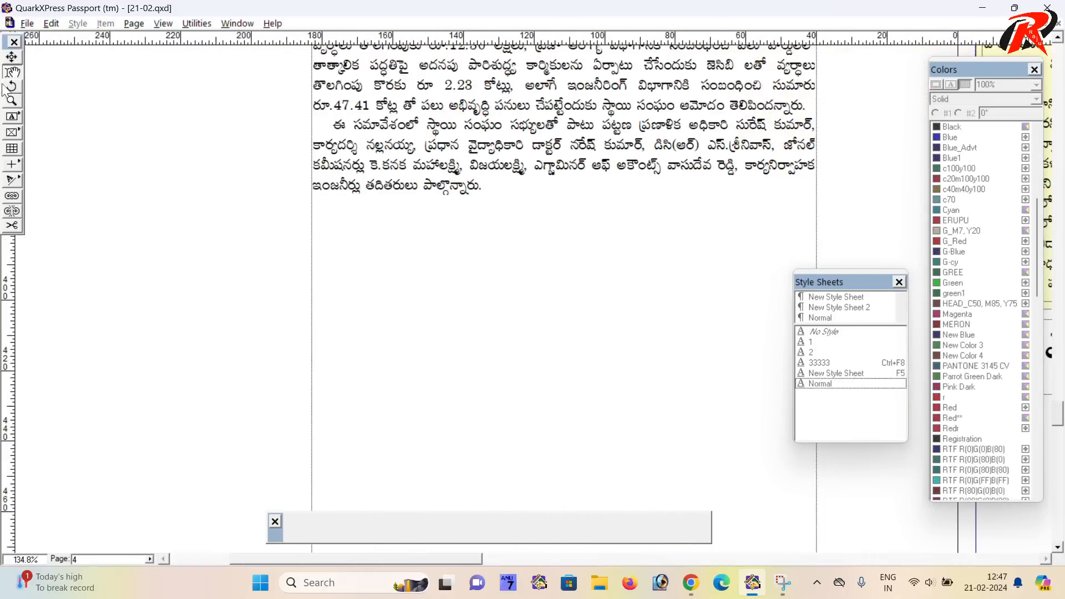
pyautogui.moveTo(395, 245); pyautogui.dragTo(331, 427)
pyautogui.moveTo(420, 381); pyautogui.dragTo(244, 93)
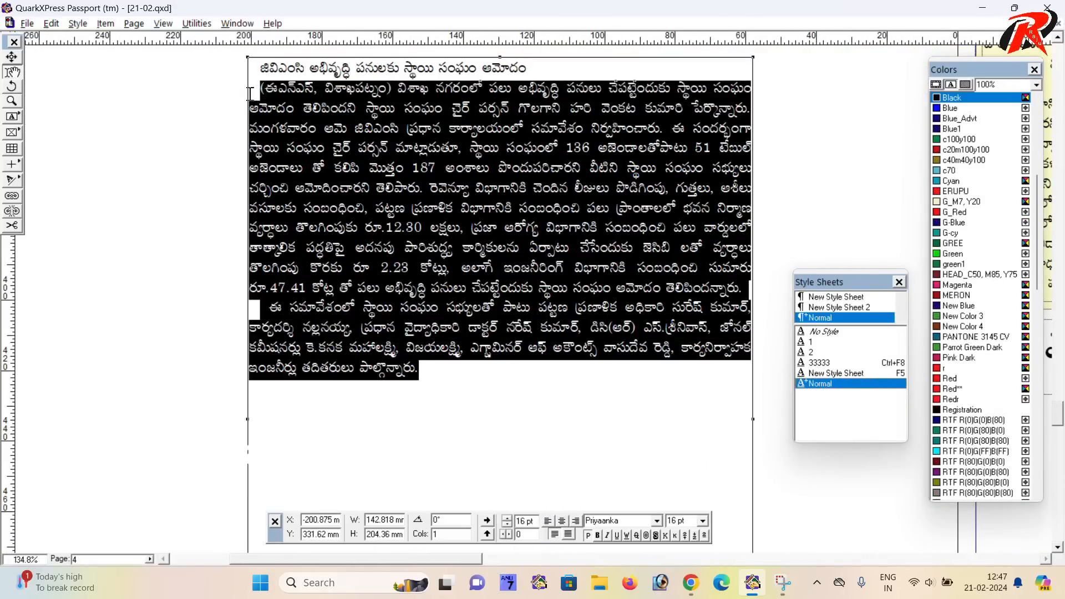
pyautogui.moveTo(777, 277); pyautogui.dragTo(354, 311)
pyautogui.moveTo(537, 492); pyautogui.dragTo(295, 202)
pyautogui.keyDown('ctrl'); pyautogui.keyDown('alt'); pyautogui.click(363, 240); pyautogui.keyUp('alt'); pyautogui.keyUp('ctrl')
pyautogui.moveTo(428, 277); pyautogui.dragTo(336, 240)
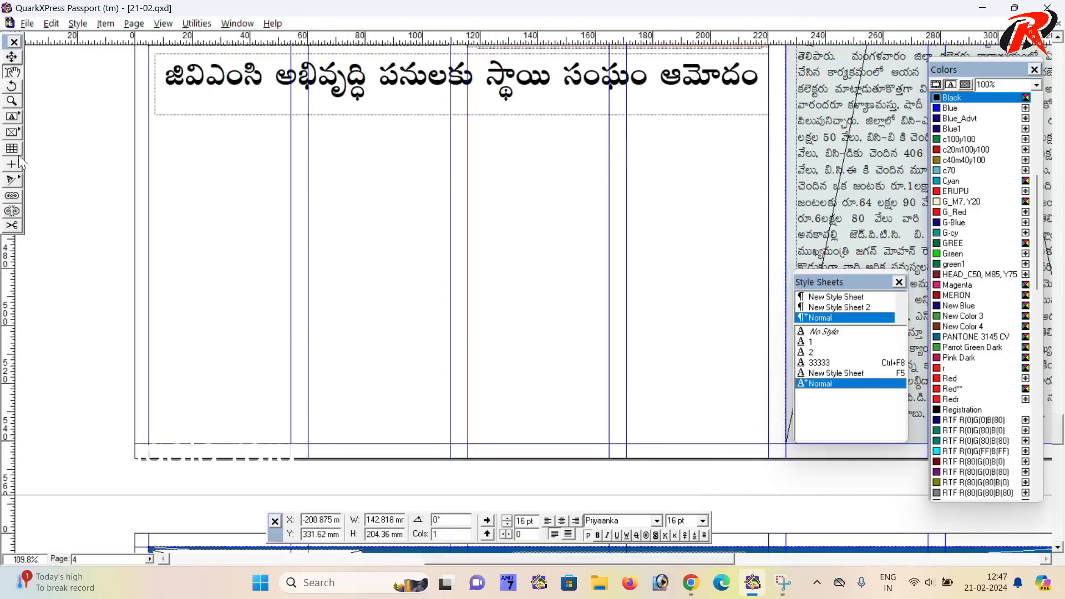
# - Extend the headline box's left edge to the column guide at about X 5 mm, making it about 215 mm wide
pyautogui.click(18, 126)
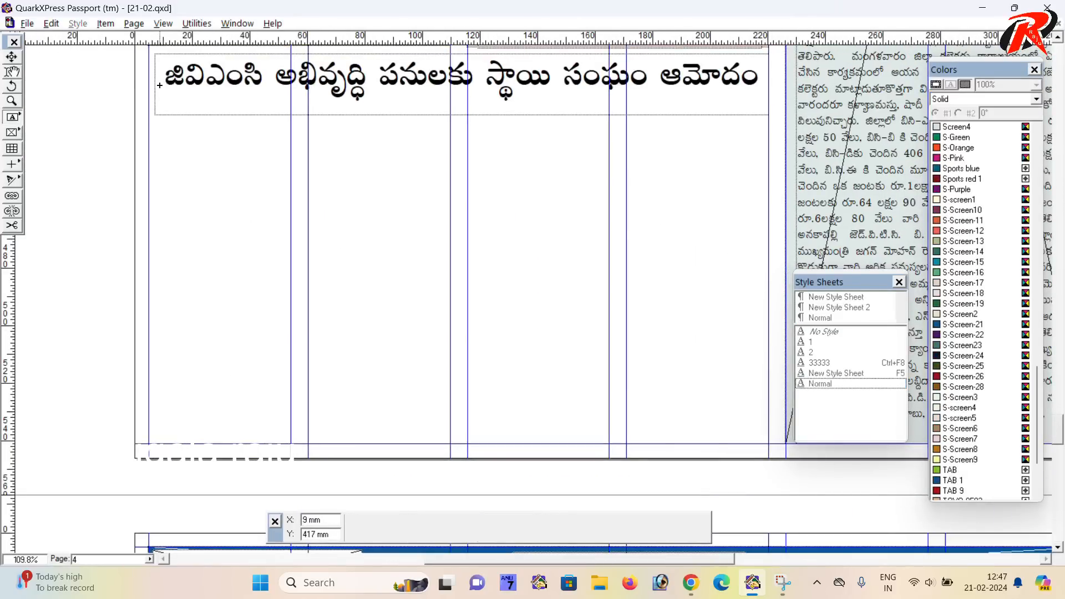
pyautogui.click(11, 57)
pyautogui.click(168, 85)
pyautogui.moveTo(155, 85); pyautogui.dragTo(160, 85)
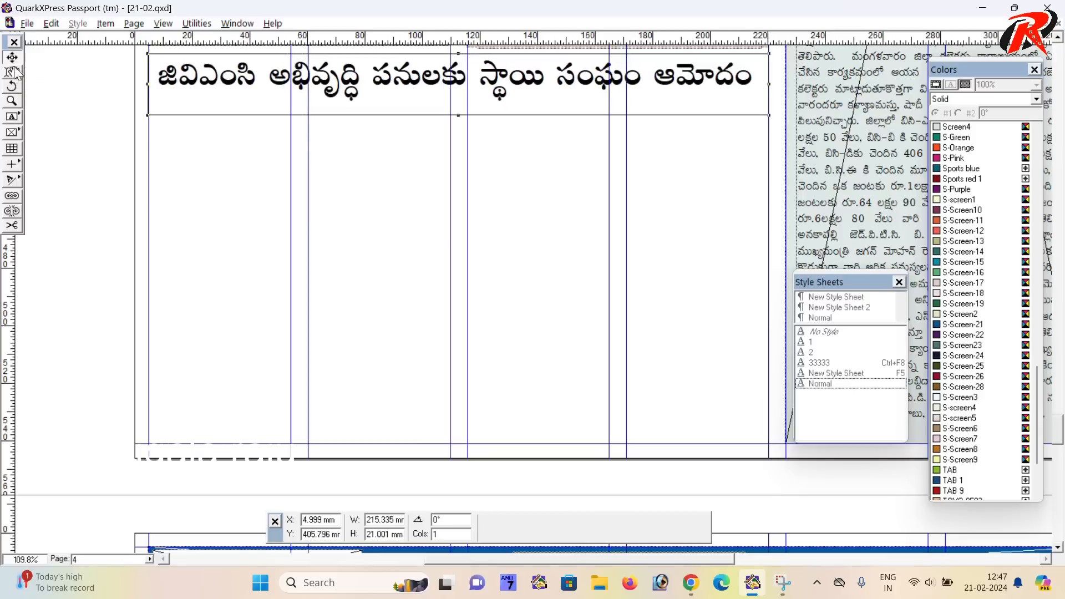
# - Draw a text box about 212 by 93 mm beneath the headline and copy the pasteboard article's body text into it
pyautogui.click(12, 117)
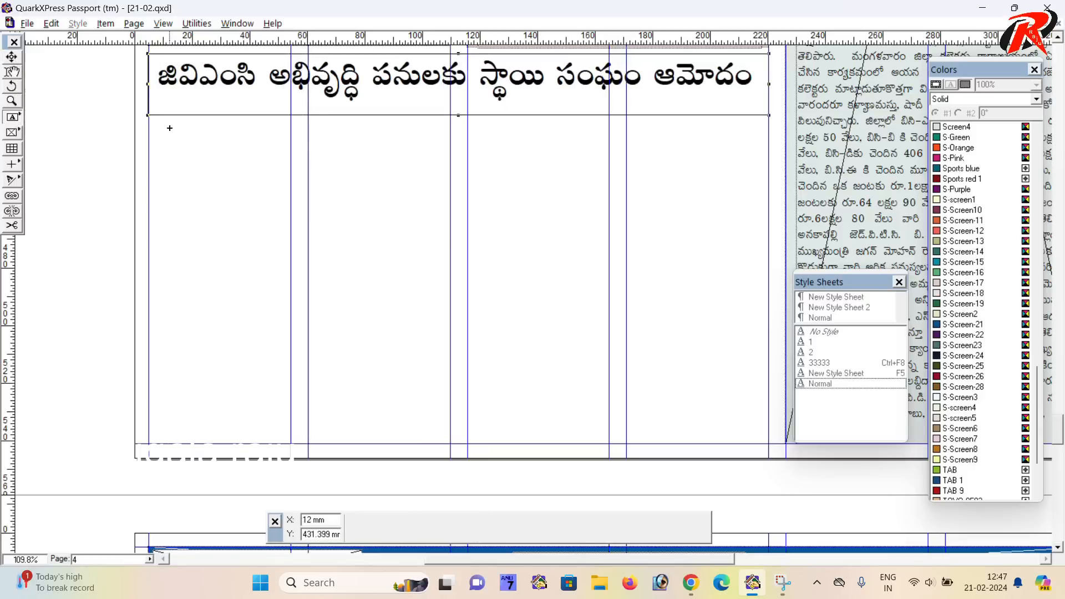
pyautogui.moveTo(153, 120); pyautogui.dragTo(764, 388)
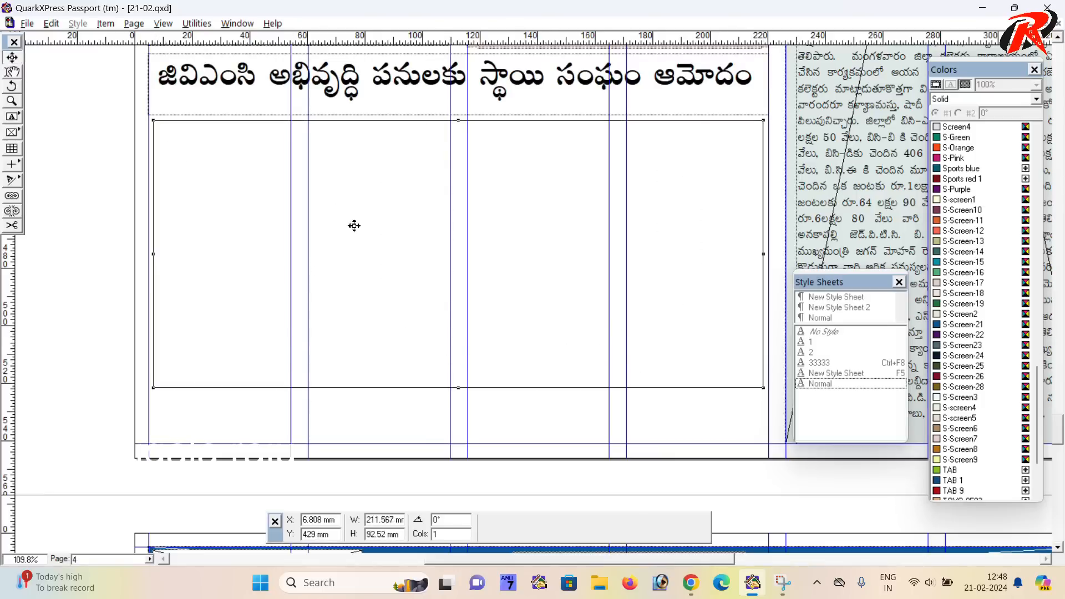
pyautogui.click(13, 78)
pyautogui.moveTo(188, 219); pyautogui.dragTo(686, 451)
pyautogui.moveTo(306, 154); pyautogui.dragTo(438, 378)
pyautogui.hotkey('ctrl', 'c')
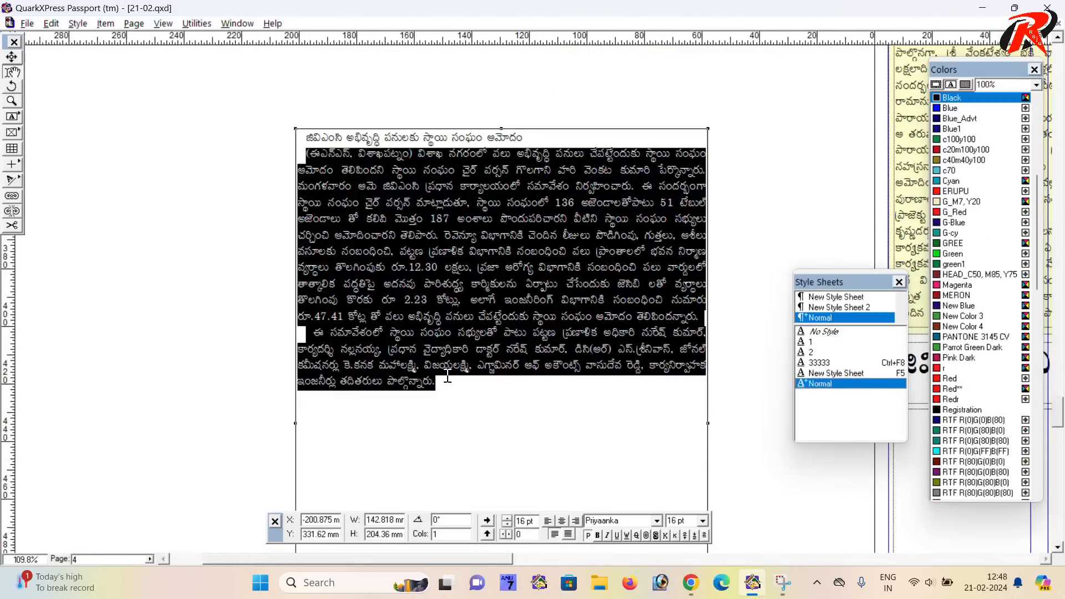
pyautogui.moveTo(738, 427); pyautogui.dragTo(217, 305)
pyautogui.moveTo(411, 314); pyautogui.dragTo(212, 87)
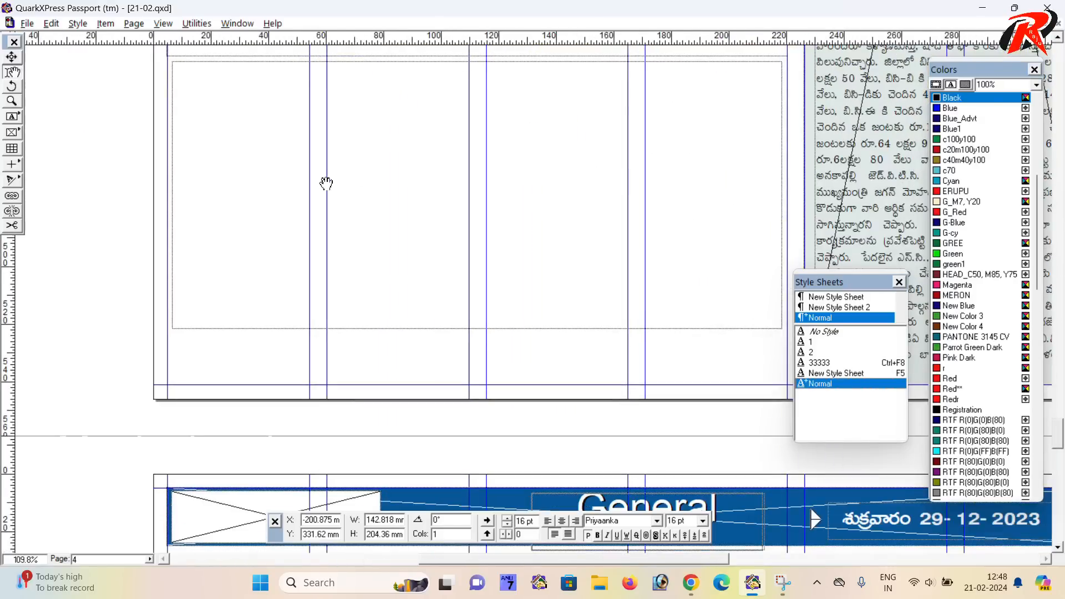
pyautogui.click(365, 167)
pyautogui.hotkey('ctrl', 'v')
# - Set the dateline "(ఈఎన్ఎస్, విశాఖపట్నం)" of the new article in PriyaankaBold and colour it red
pyautogui.scroll(3, 361, 172)
pyautogui.moveTo(288, 149); pyautogui.dragTo(198, 149)
pyautogui.moveTo(289, 149); pyautogui.dragTo(162, 150)
pyautogui.click(656, 520)
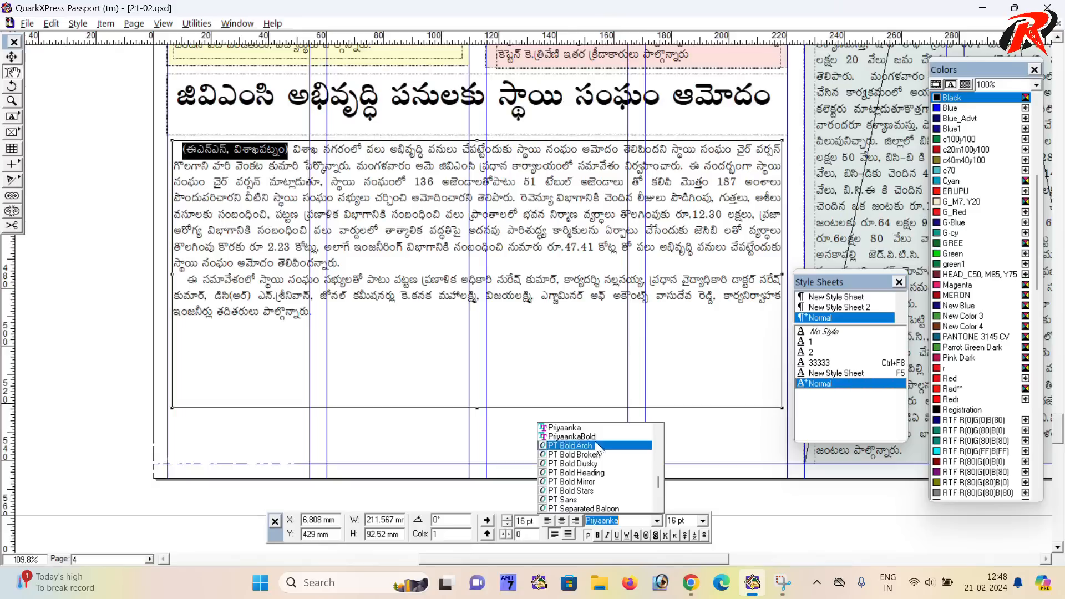
pyautogui.click(576, 448)
pyautogui.click(950, 400)
pyautogui.click(334, 268)
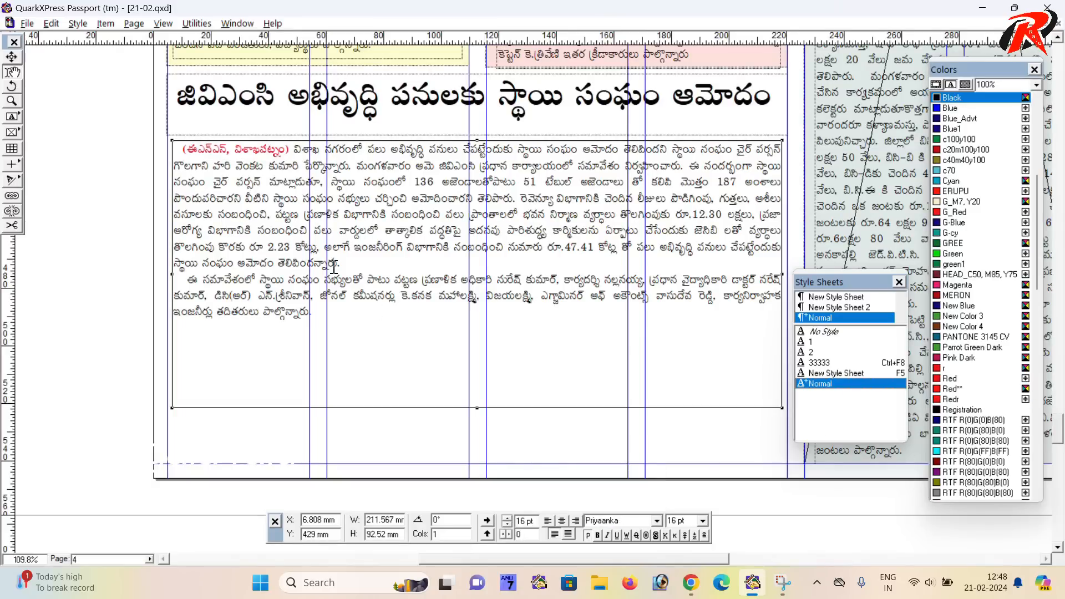
# - Draw a picture box about 143 by 69 mm over the right part of the article, beneath the headline
pyautogui.moveTo(428, 327); pyautogui.dragTo(378, 353)
pyautogui.click(12, 133)
pyautogui.moveTo(319, 158)
pyautogui.mouseDown()
pyautogui.moveTo(389, 277)
pyautogui.moveTo(593, 356)
pyautogui.moveTo(731, 361)
pyautogui.mouseUp()
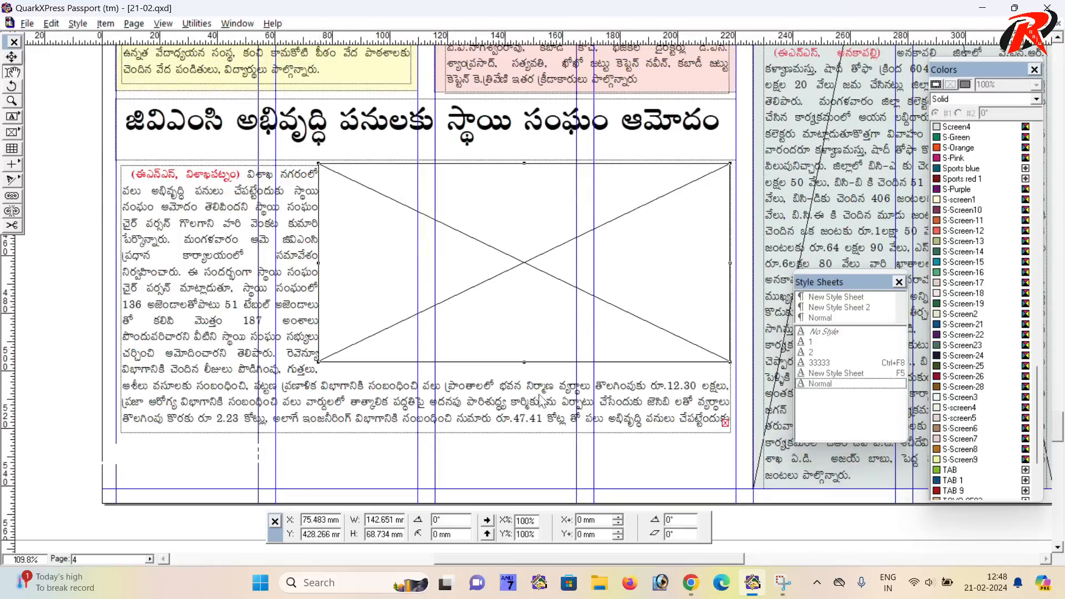
# - Extend the article's text box to about 112 mm high and merge the closing paragraph into the first one
pyautogui.click(441, 420)
pyautogui.moveTo(426, 432); pyautogui.dragTo(451, 489)
pyautogui.click(314, 430)
pyautogui.press('Delete')
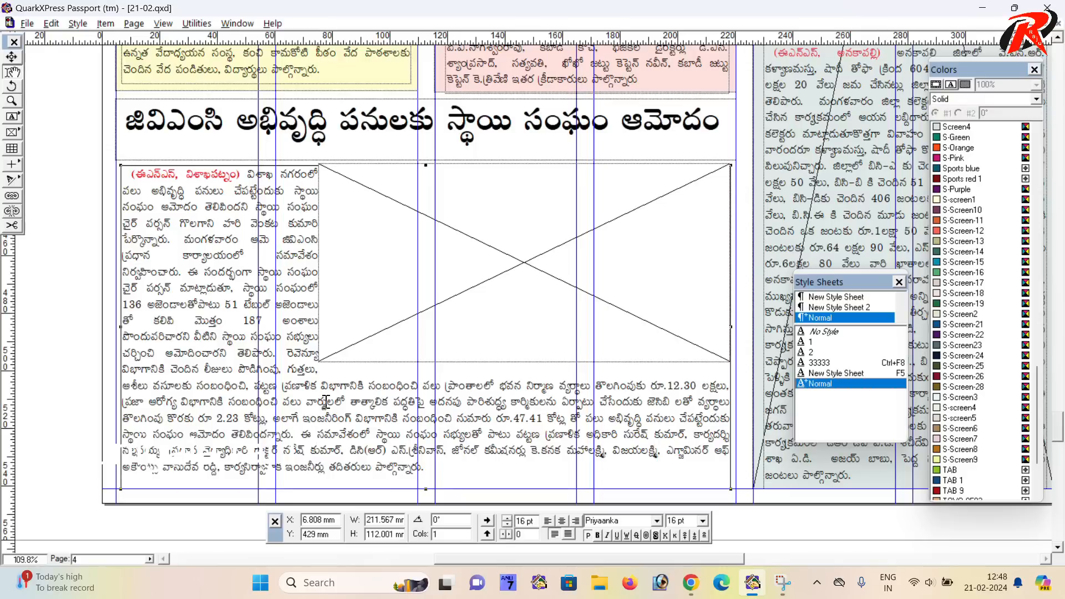
# - Extend the picture box to about 72 mm high, and copy the photo of four men from the WhatsApp chat in Chrome
pyautogui.click(532, 350)
pyautogui.moveTo(525, 366); pyautogui.dragTo(537, 377)
pyautogui.click(689, 582)
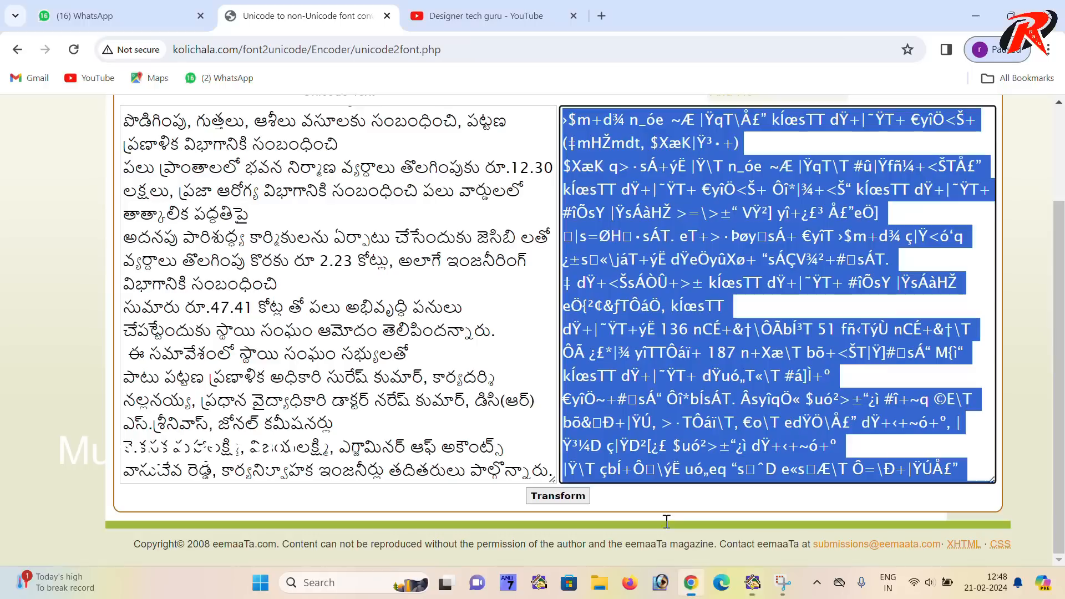
pyautogui.scroll(2, 444, 278)
pyautogui.click(125, 16)
pyautogui.scroll(4, 359, 245)
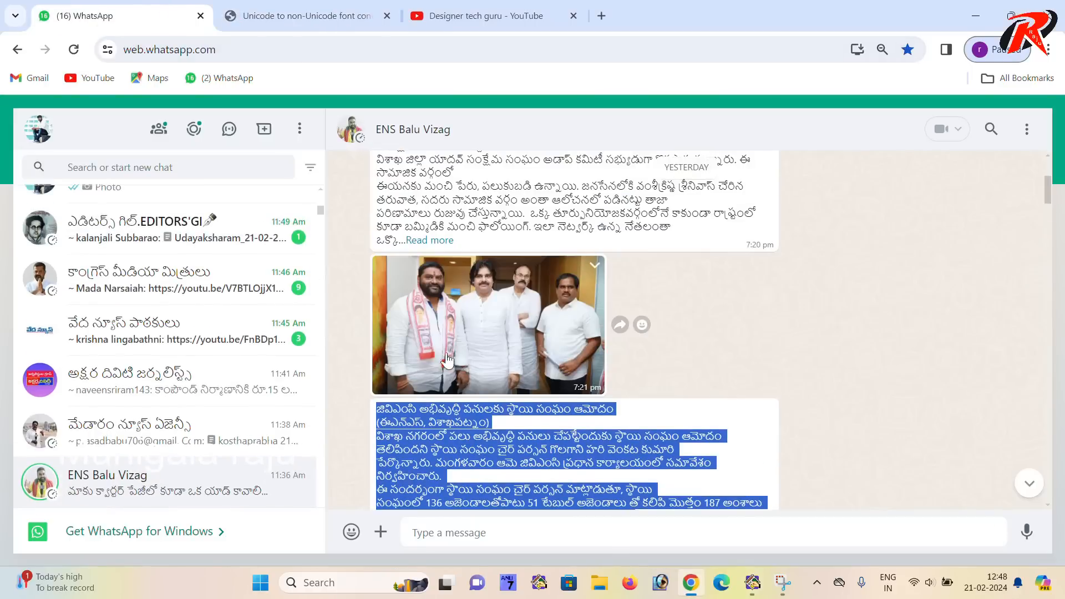
pyautogui.rightClick(446, 302)
pyautogui.click(499, 360)
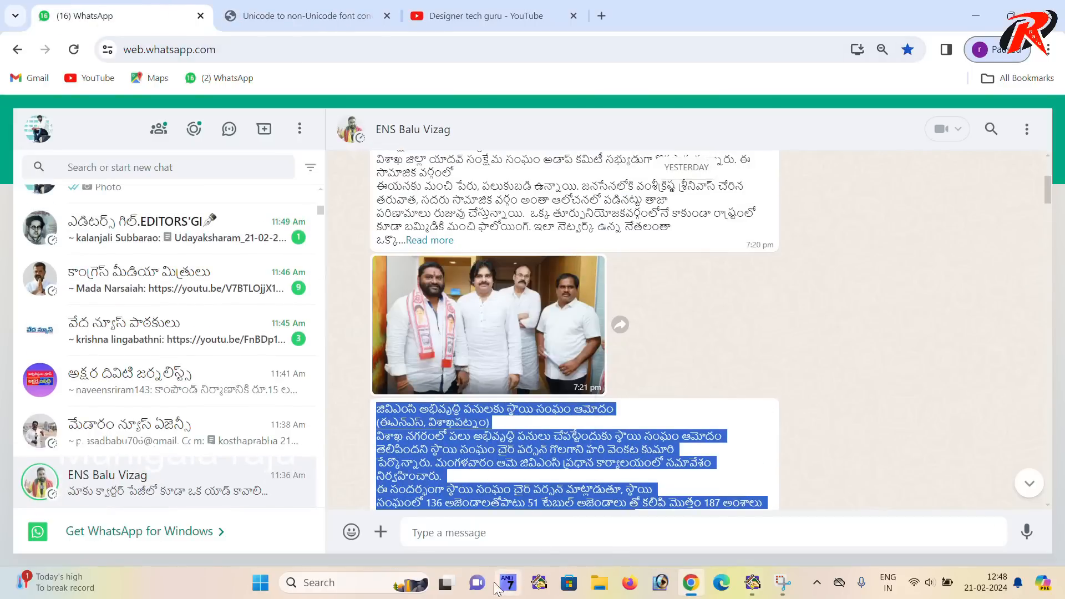
# - Switch to QuarkXPress, paste the copied photo into the picture box and fit it to the box
pyautogui.click(752, 583)
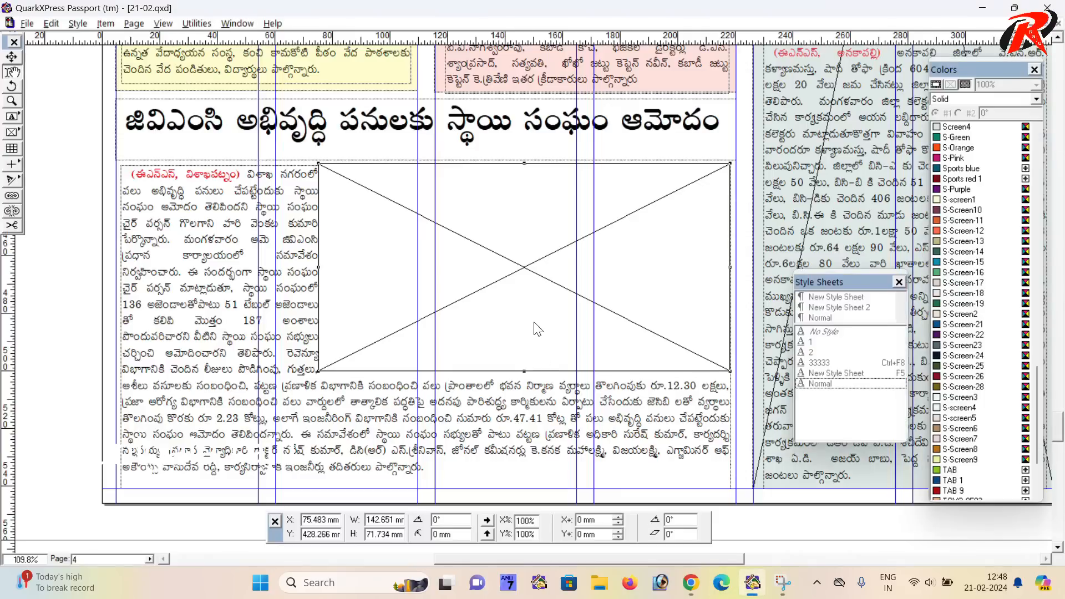
pyautogui.hotkey('ctrl', 'v')
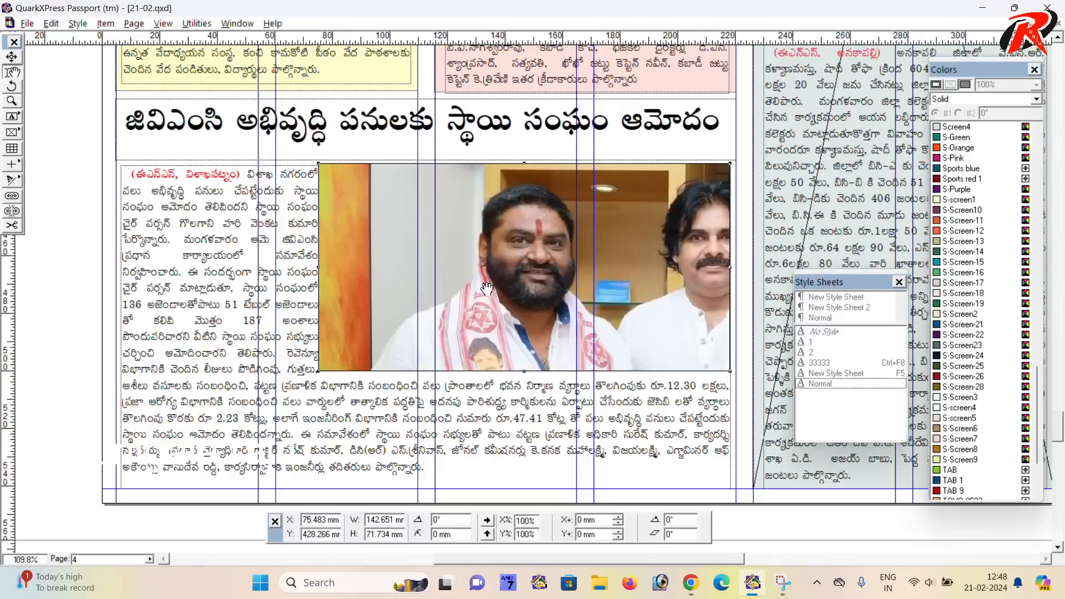
pyautogui.hotkey('ctrl', 'shift', 'f')
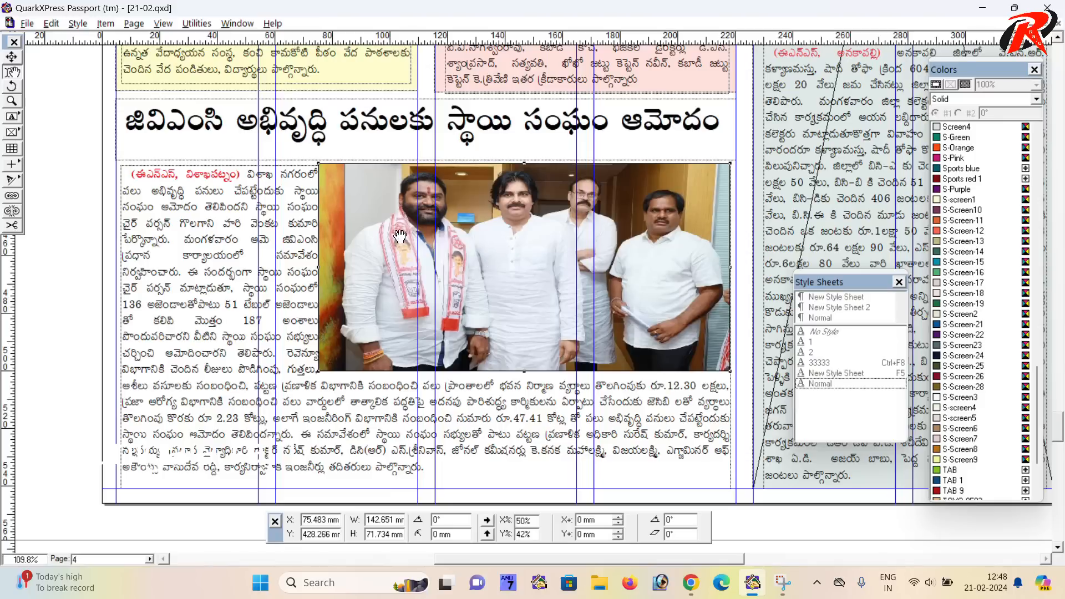
# - Scale the photo to 65% wide by 54.6% high and shift it to about X -22 mm, Y -2 mm inside its box
pyautogui.hotkey('ctrl', 'alt', 'shift', '.')
pyautogui.hotkey('ctrl', 'alt', 'shift', '.')
pyautogui.hotkey('ctrl', 'alt', 'shift', '.')
pyautogui.hotkey('ctrl', 'alt', 'shift', '.')
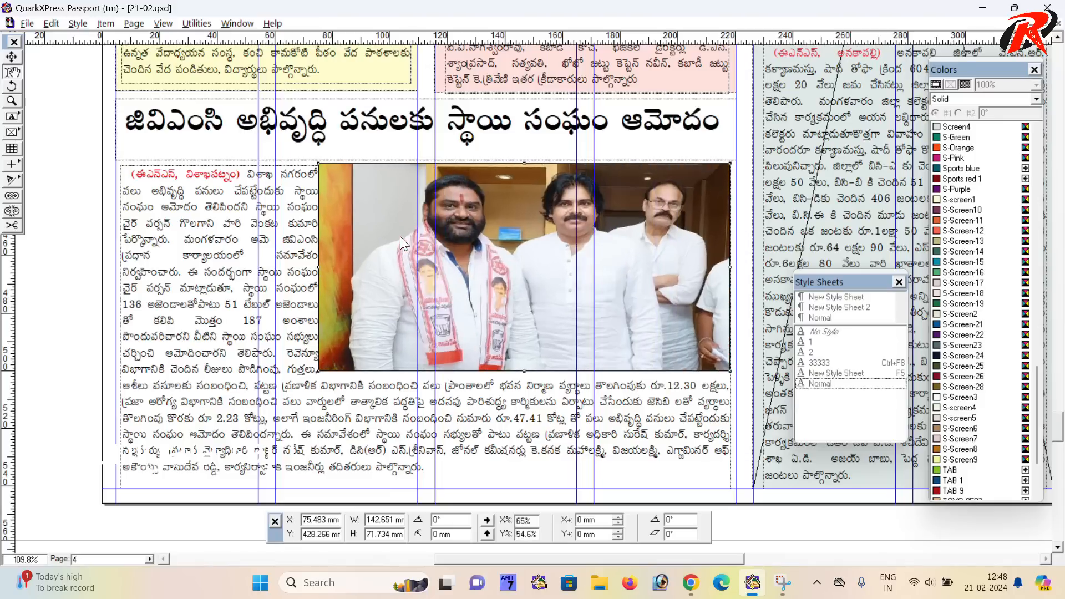
pyautogui.moveTo(531, 261); pyautogui.dragTo(457, 260)
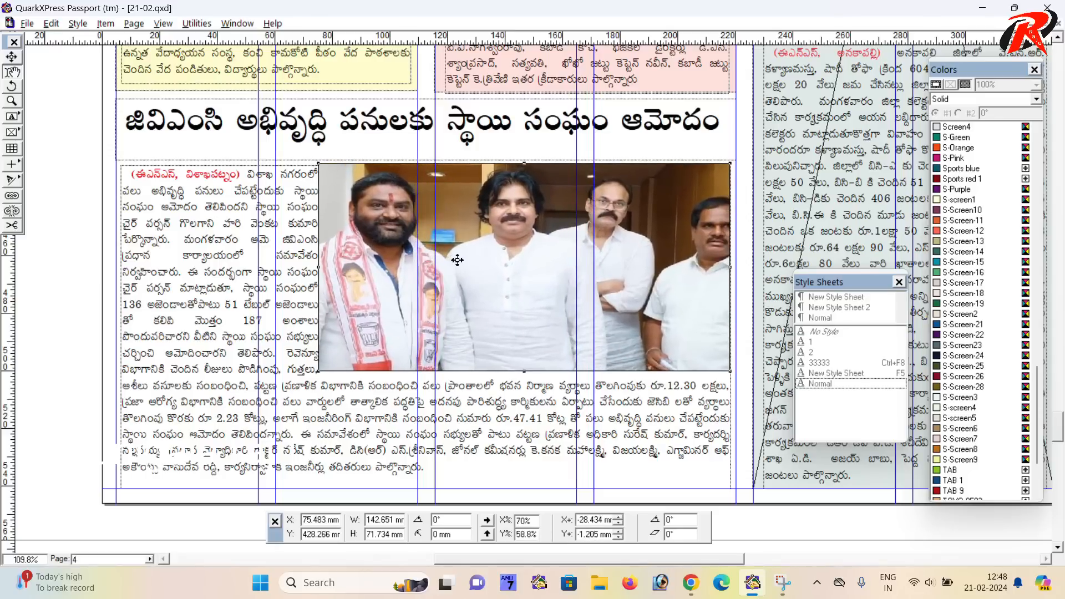
pyautogui.hotkey('ctrl', 'alt', 'shift', ',')
pyautogui.moveTo(510, 281)
pyautogui.mouseDown()
pyautogui.moveTo(547, 297)
pyautogui.moveTo(526, 279)
pyautogui.mouseUp()
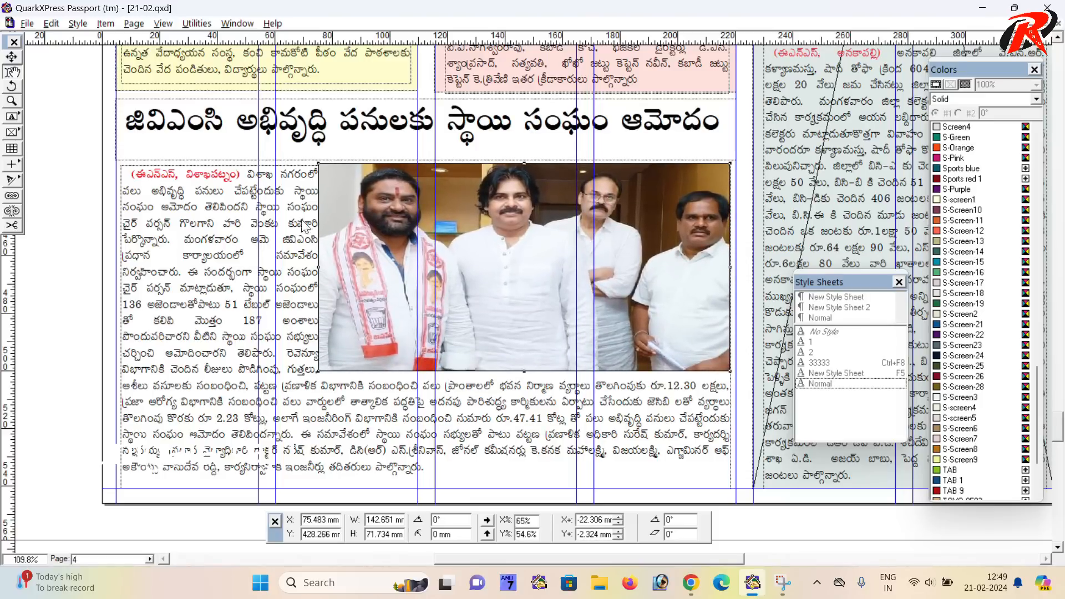
pyautogui.keyDown('ctrl'); pyautogui.click(253, 299); pyautogui.keyUp('ctrl')
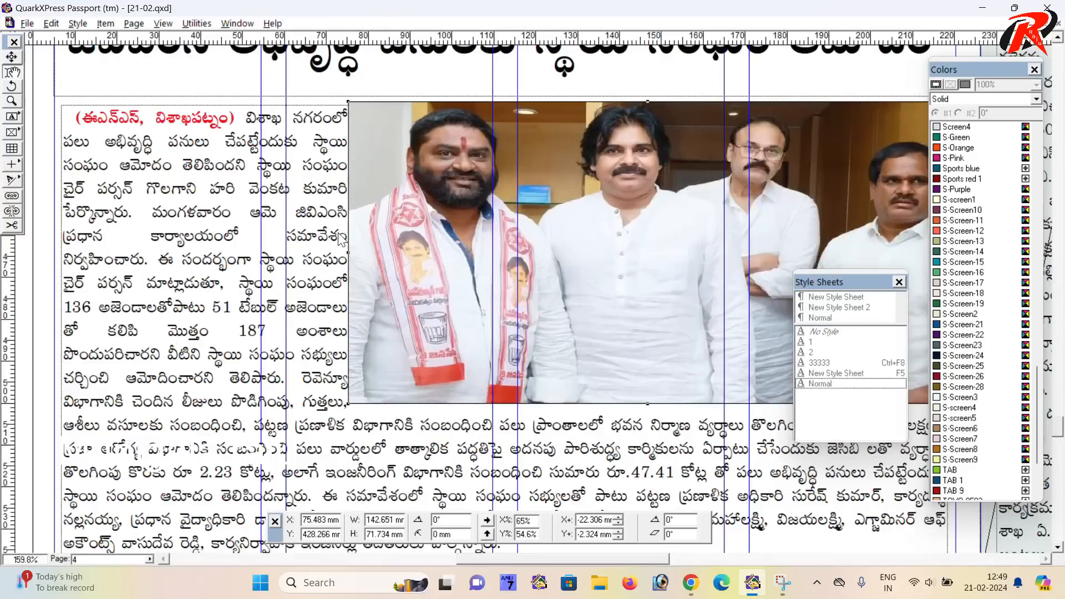
# - Set the text runaround on the left side of the photo of four men to 4 pt
pyautogui.click(12, 57)
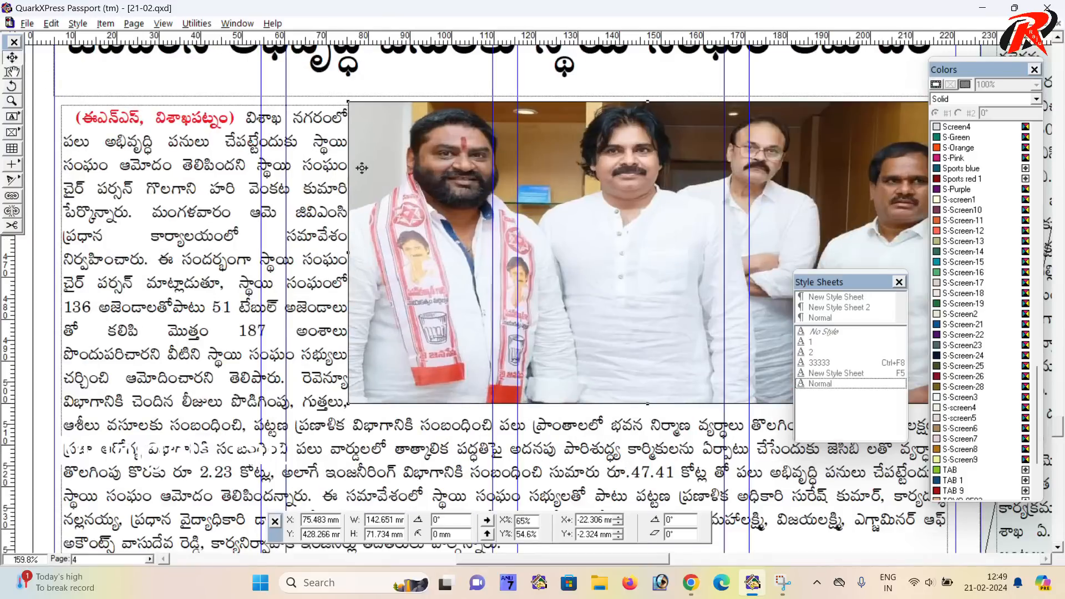
pyautogui.doubleClick(429, 272)
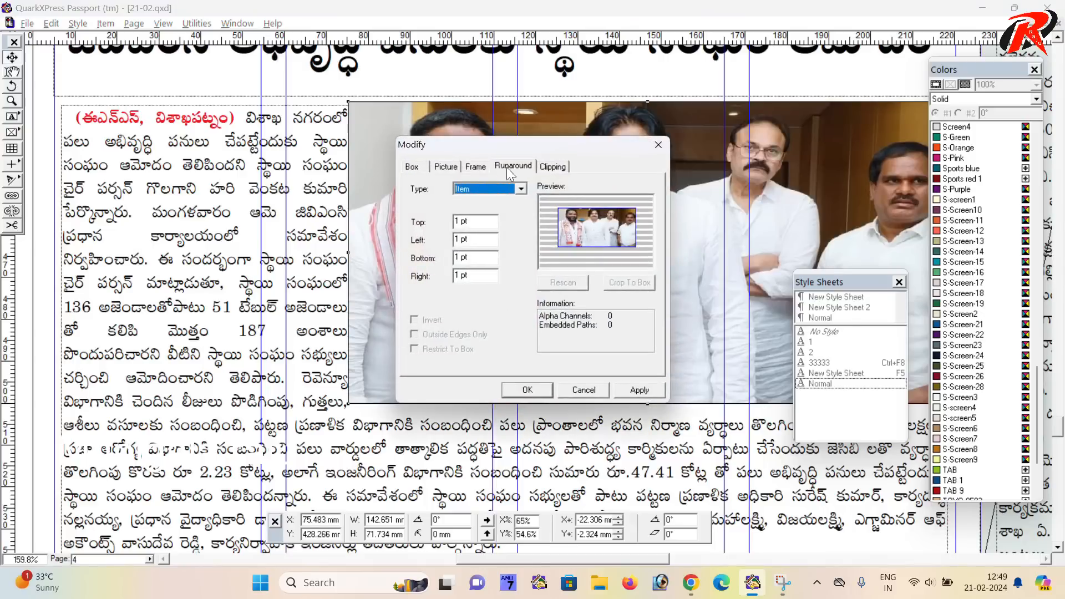
pyautogui.press('Tab')
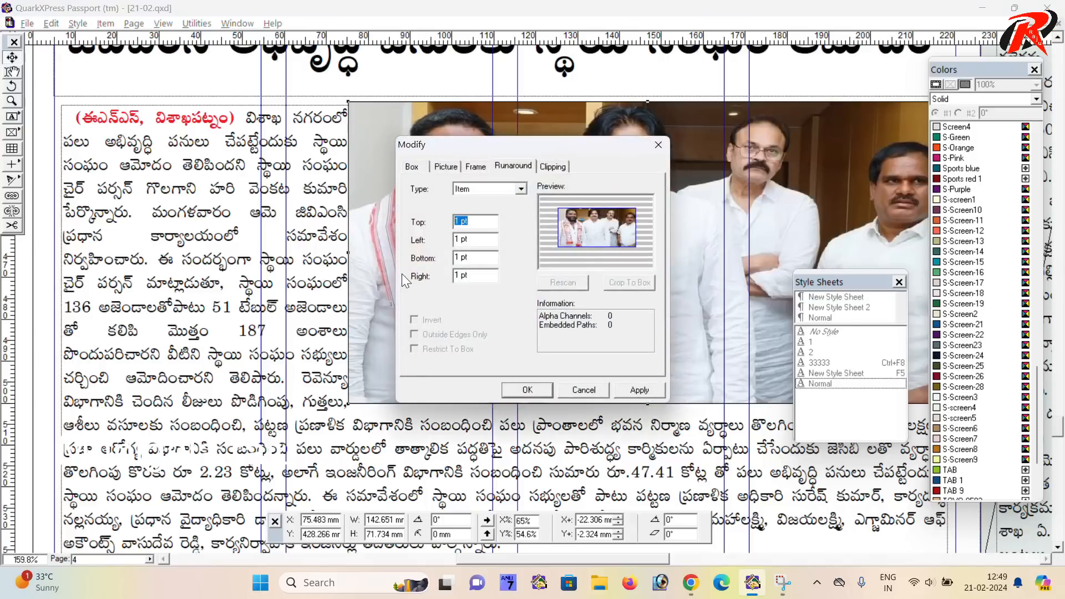
pyautogui.write('<4')
pyautogui.press('Return')
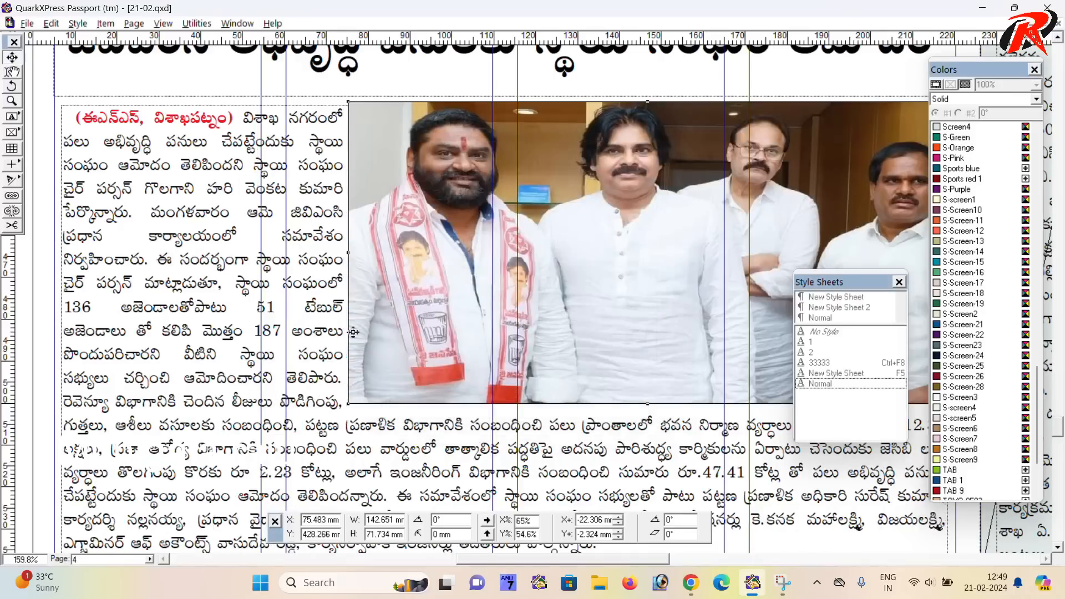
# - Set the article's text box under the GVMC standing committee headline to 2 columns
pyautogui.scroll(-5, 353, 332)
pyautogui.scroll(1, 487, 329)
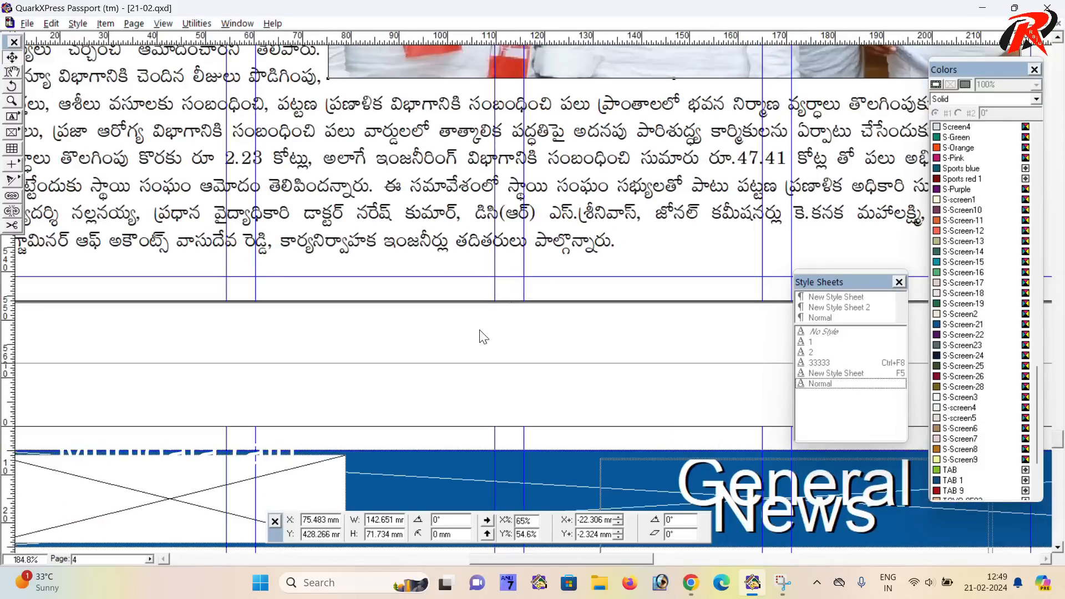
pyautogui.scroll(-1, 458, 316)
pyautogui.click(459, 471)
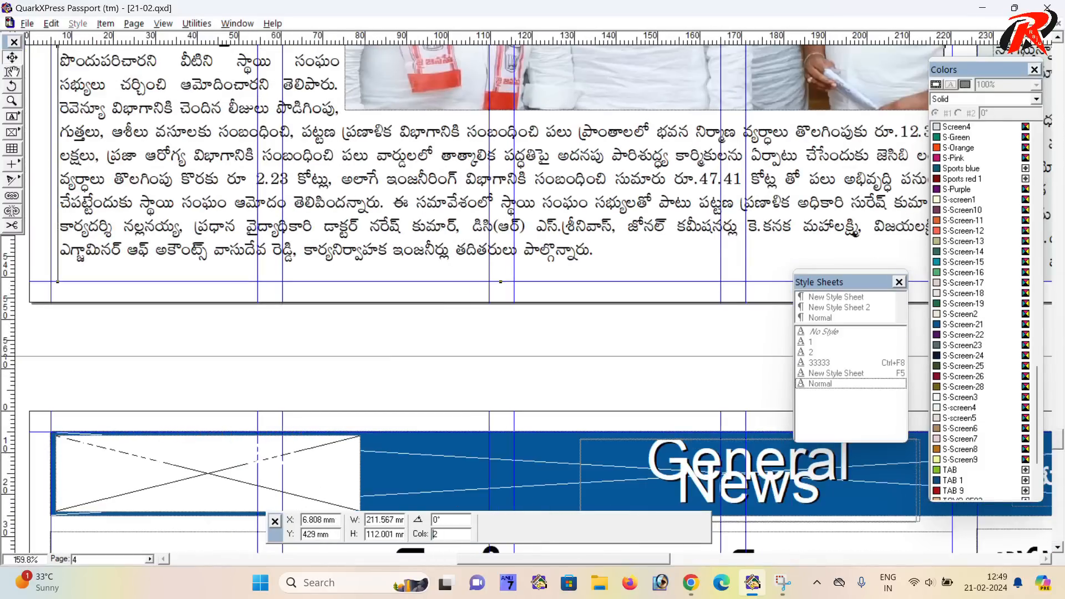
pyautogui.scroll(2, 376, 345)
pyautogui.scroll(-4, 372, 338)
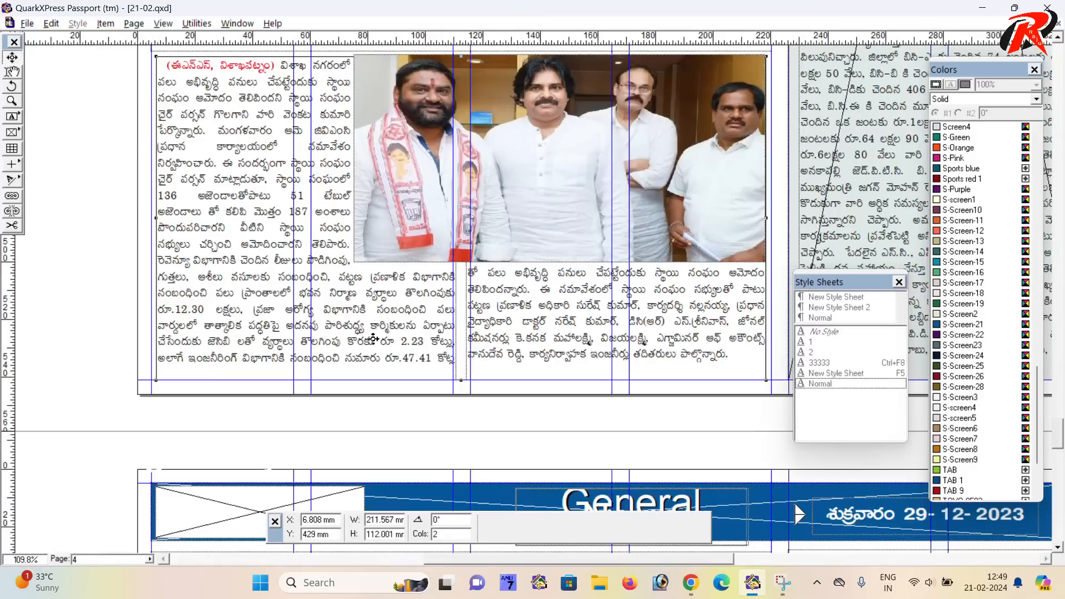
pyautogui.scroll(4, 397, 318)
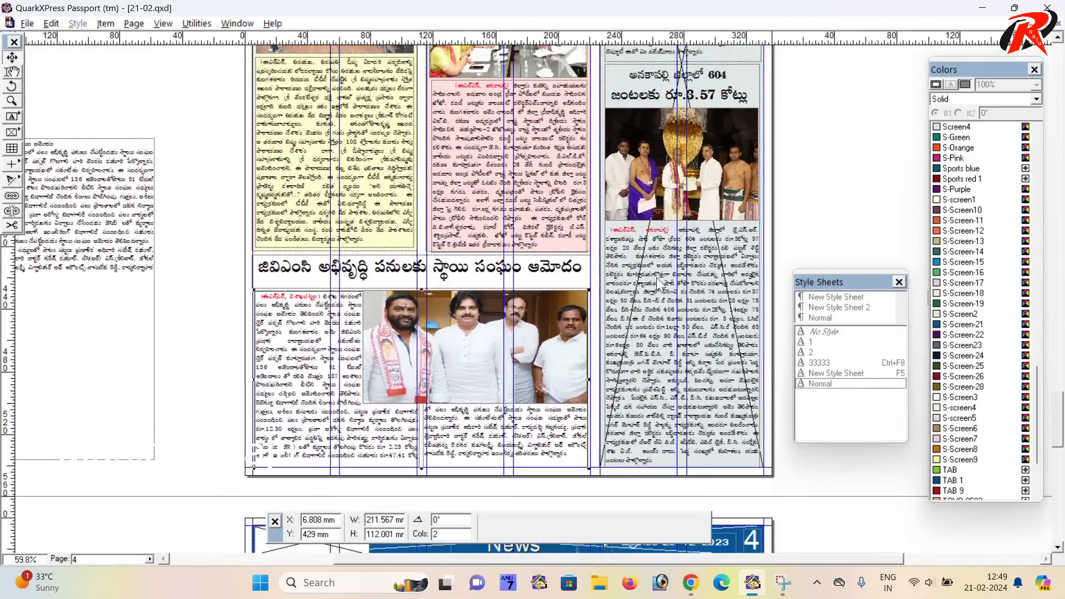
# - Review the finished page's articles, headlines, photos and coloured boxes from its lower half up to the header
pyautogui.scroll(4, 670, 261)
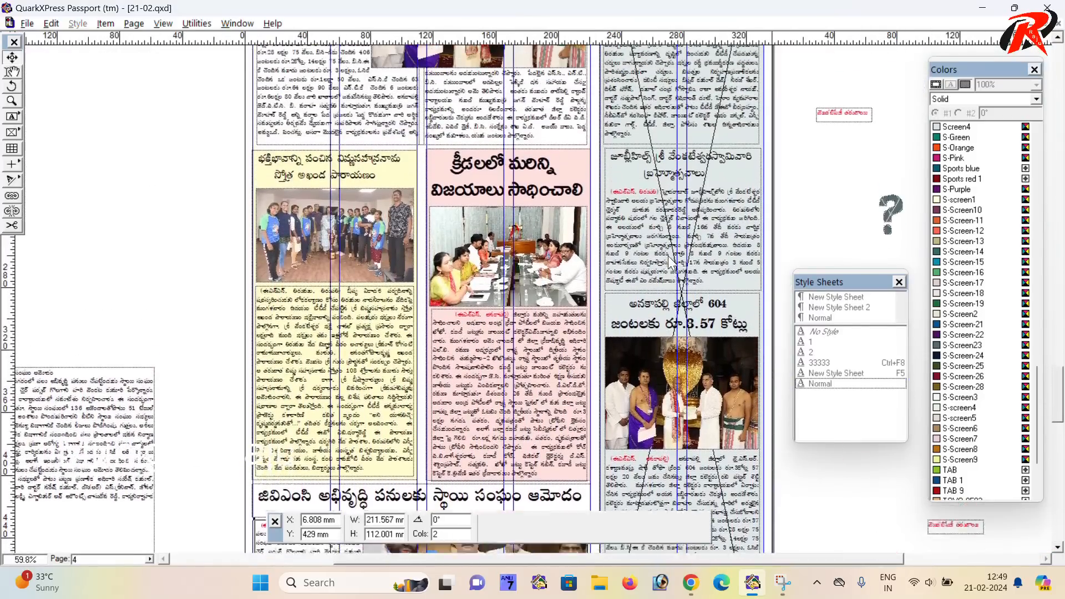
pyautogui.scroll(-2, 671, 263)
pyautogui.scroll(-7, 659, 222)
pyautogui.scroll(1, 676, 260)
pyautogui.scroll(3, 675, 256)
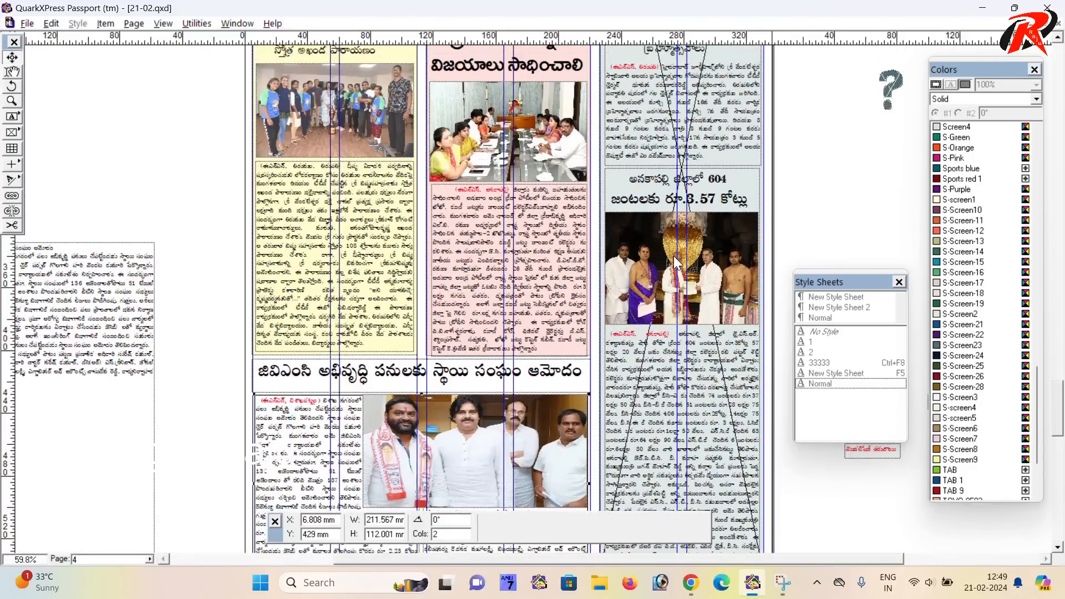
pyautogui.scroll(3, 674, 257)
pyautogui.scroll(-3, 685, 232)
pyautogui.scroll(3, 408, 272)
pyautogui.scroll(4, 408, 265)
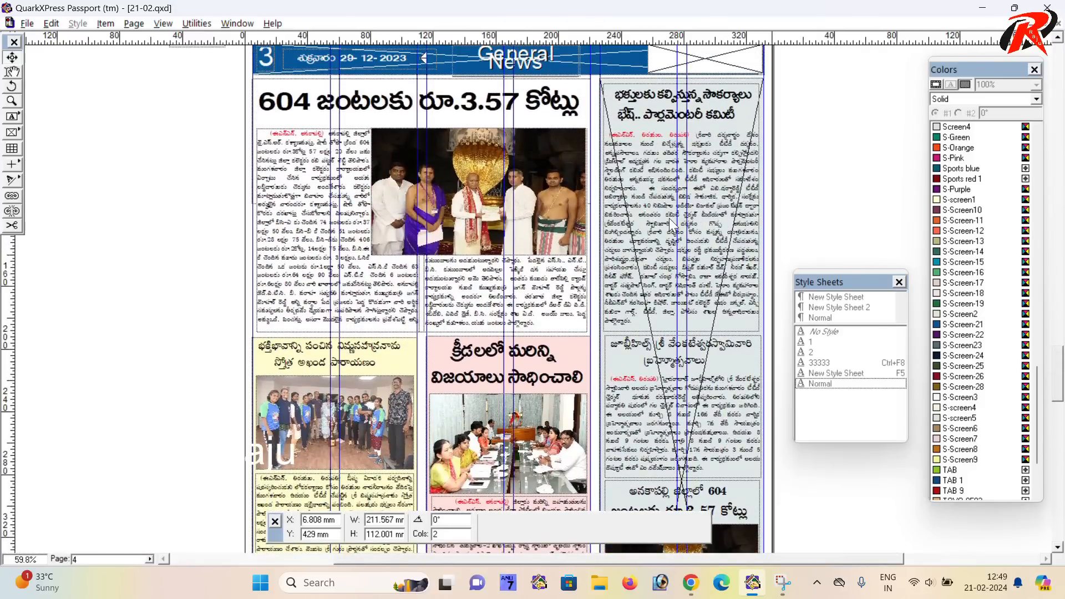
pyautogui.scroll(-3, 308, 251)
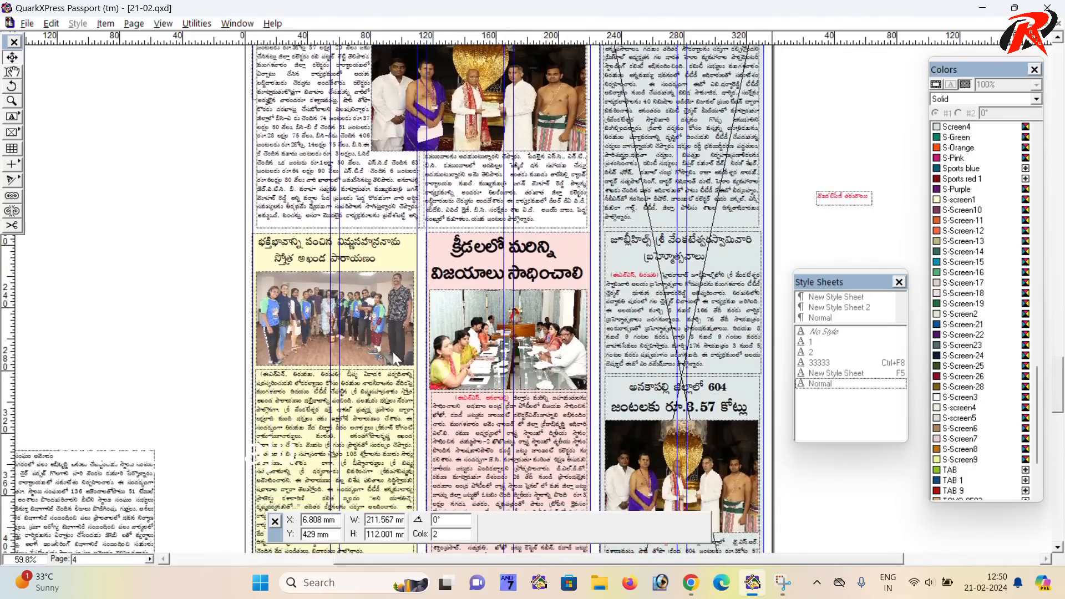
pyautogui.scroll(-4, 433, 350)
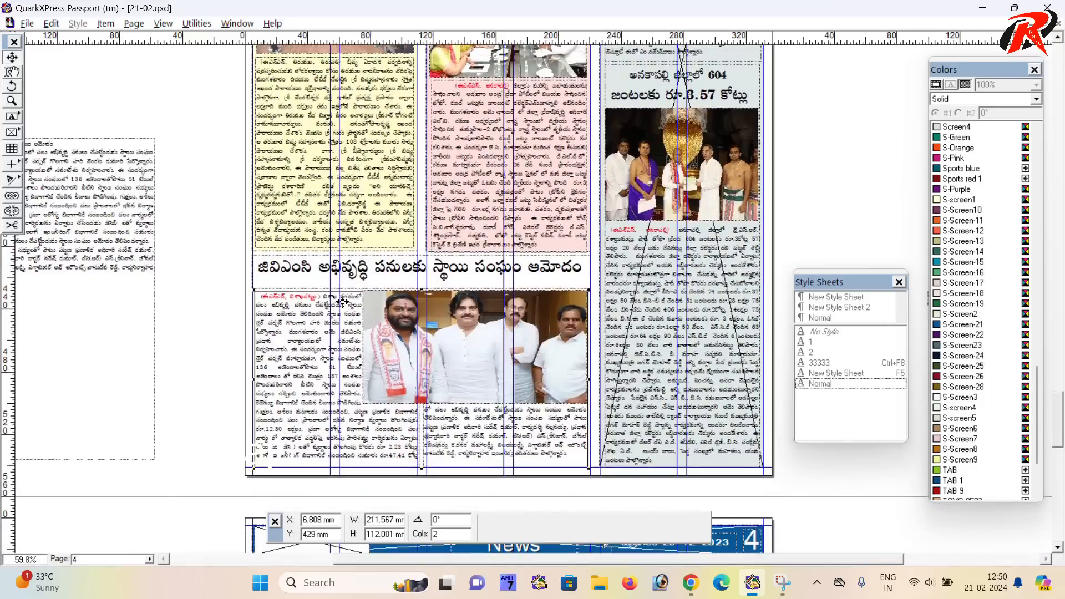
pyautogui.scroll(3, 413, 400)
pyautogui.scroll(-3, 443, 380)
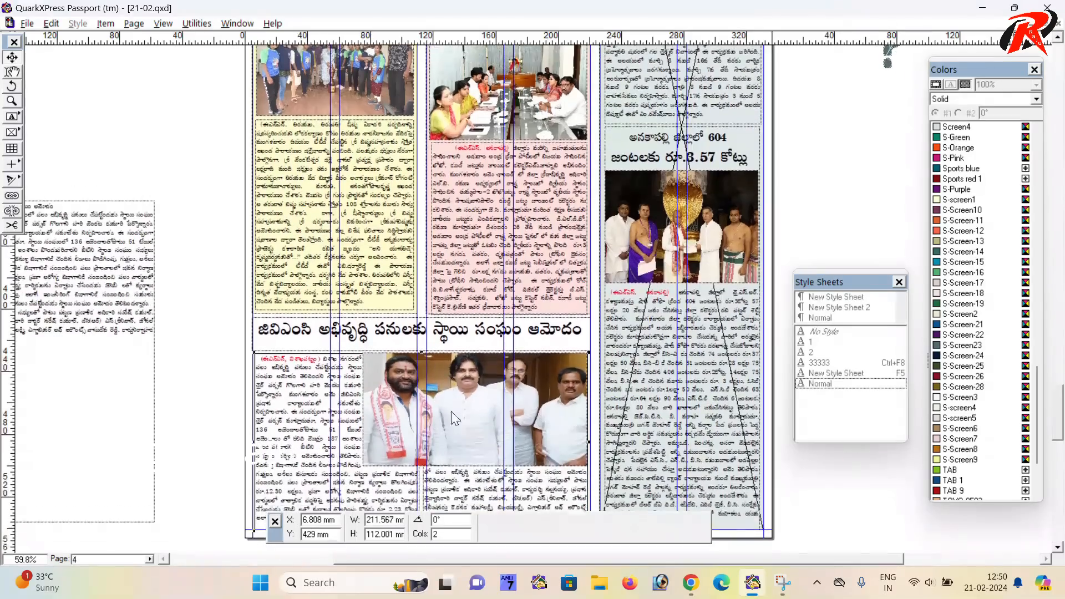
# - Go to the preceding page and examine the space below the article with the CPI speaker's photo
pyautogui.scroll(5, 510, 368)
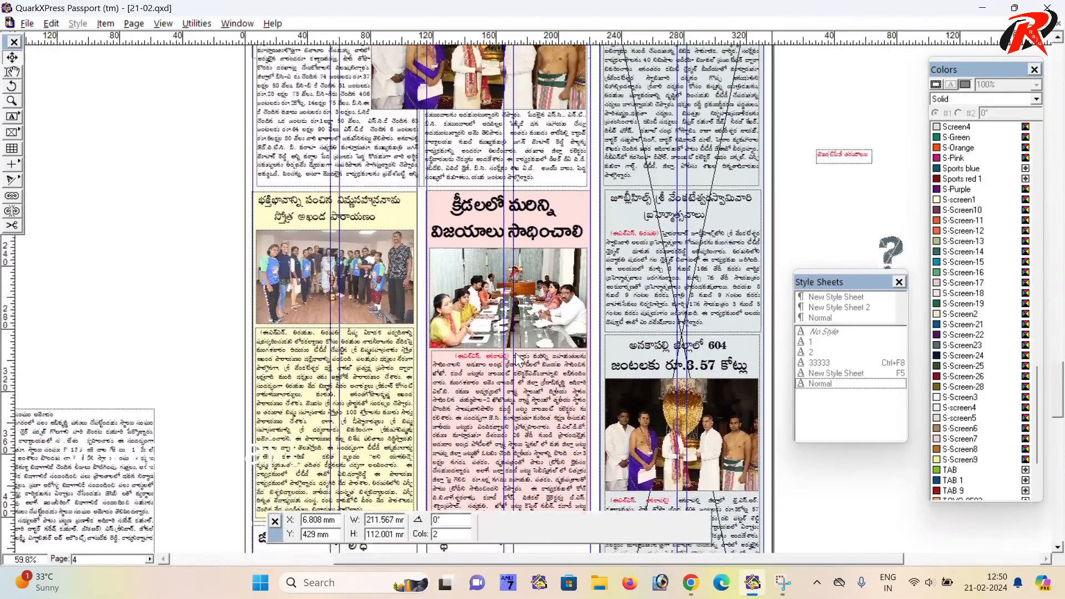
pyautogui.scroll(5, 515, 353)
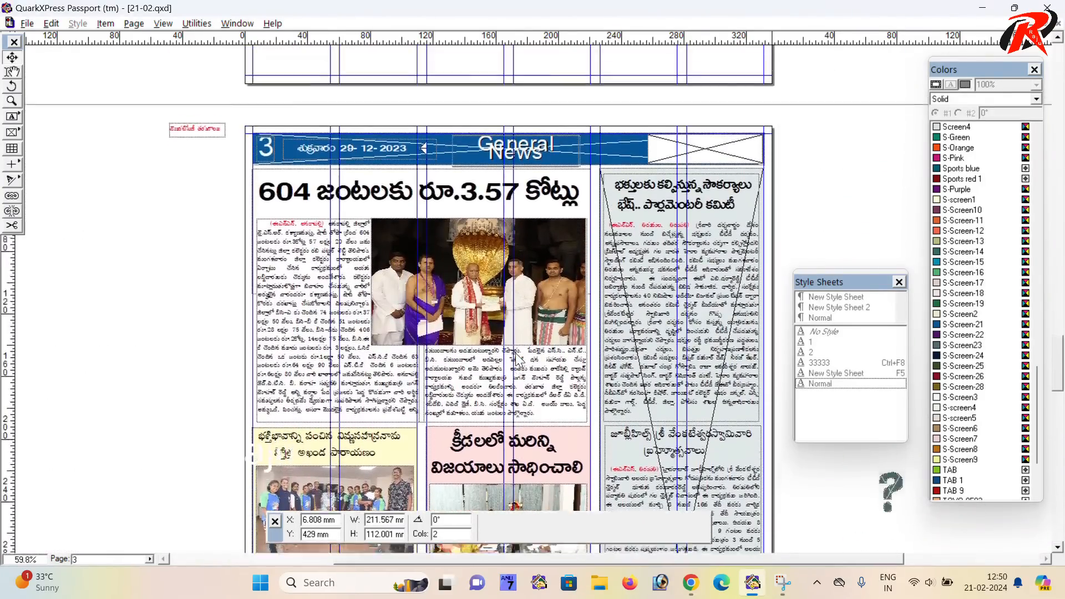
pyautogui.scroll(4, 515, 353)
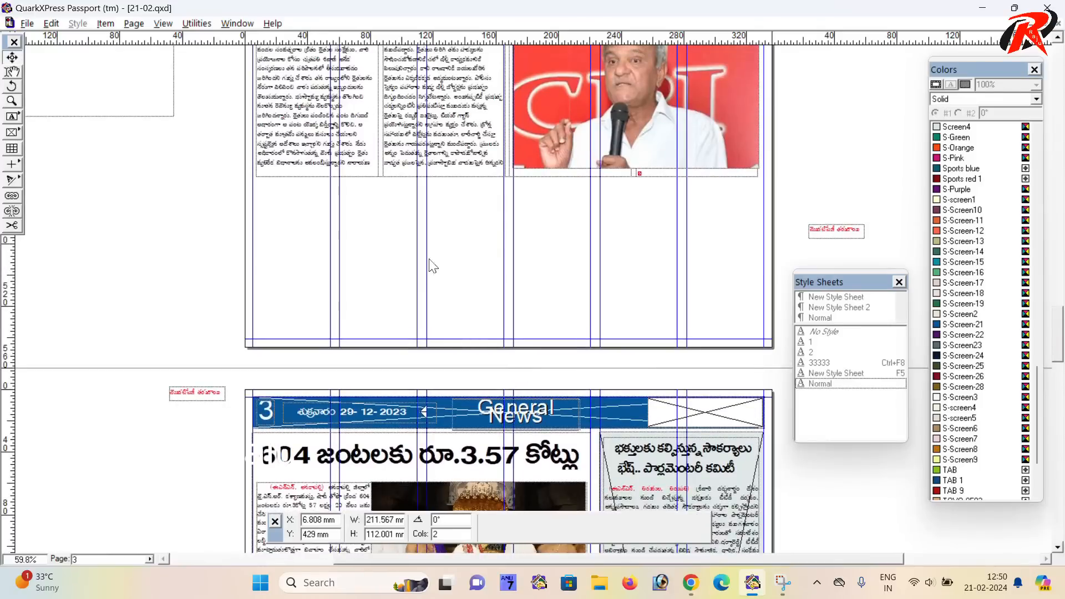
pyautogui.scroll(1, 471, 272)
pyautogui.scroll(-1, 472, 277)
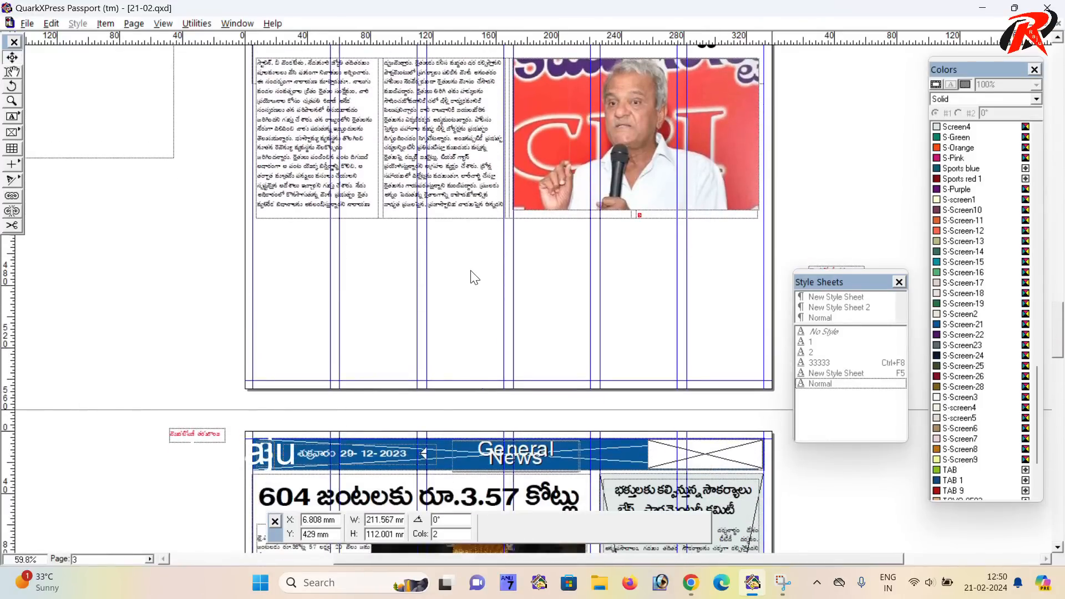
pyautogui.scroll(-1, 472, 283)
pyautogui.scroll(1, 506, 294)
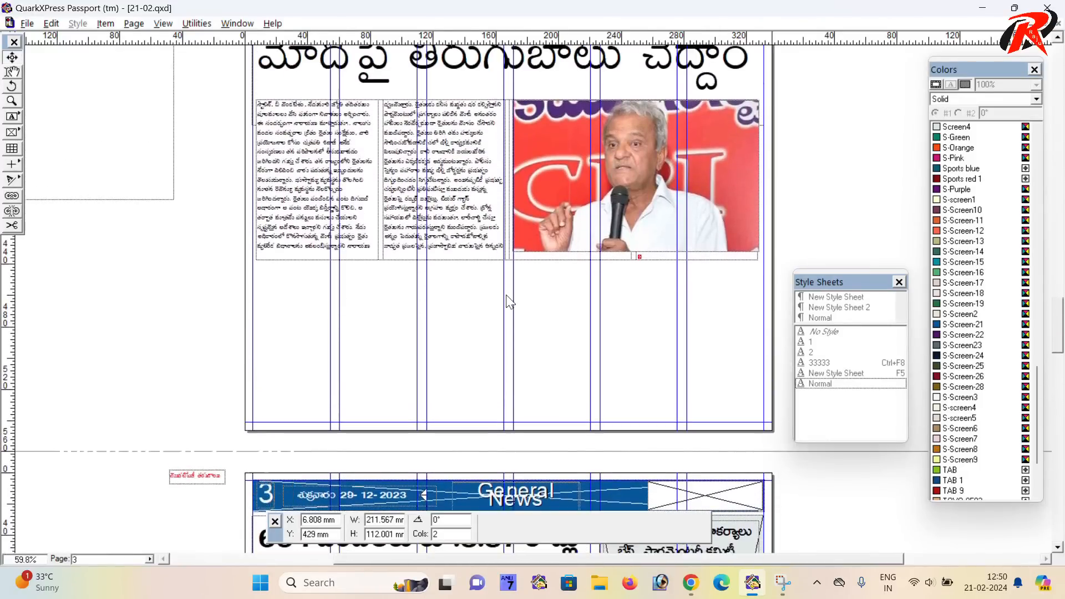
pyautogui.scroll(2, 506, 294)
pyautogui.scroll(-2, 437, 352)
pyautogui.scroll(-1, 389, 341)
pyautogui.scroll(-1, 541, 317)
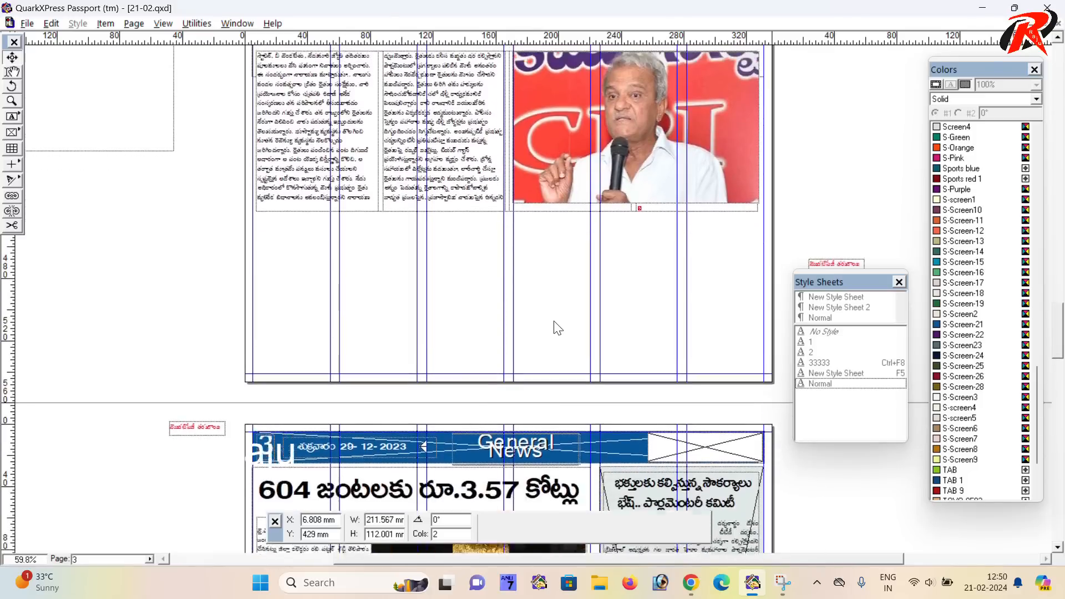
# - Switch to the WhatsApp chat in Chrome and copy the whole GVMC standing committee message
pyautogui.click(694, 588)
pyautogui.scroll(4, 466, 338)
pyautogui.scroll(-1, 458, 352)
pyautogui.click(444, 381)
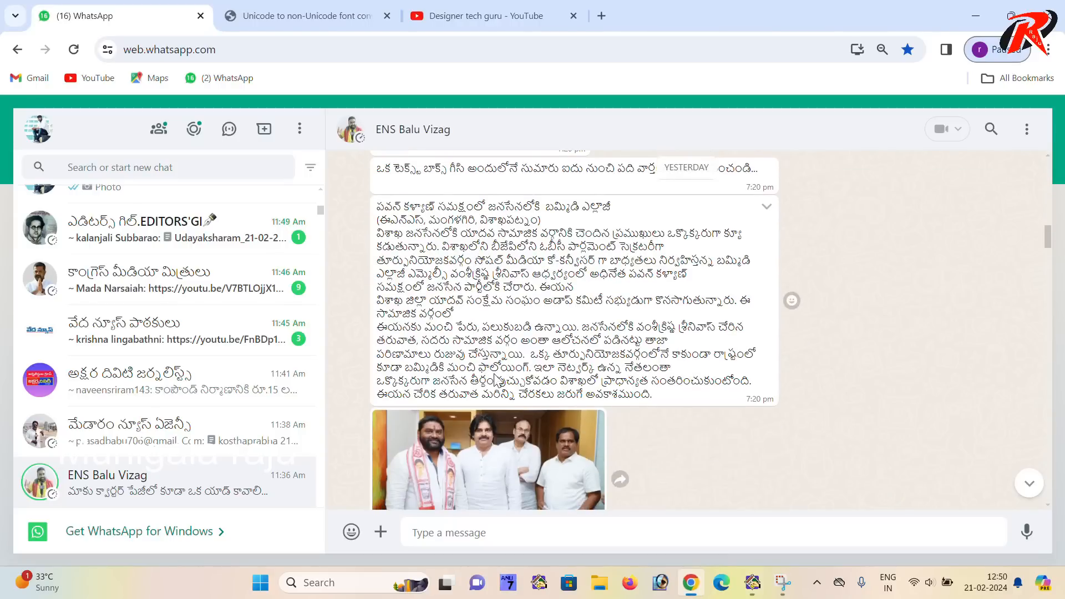
pyautogui.scroll(-7, 541, 366)
pyautogui.scroll(3, 555, 376)
pyautogui.scroll(-2, 555, 377)
pyautogui.moveTo(550, 457); pyautogui.dragTo(357, 170)
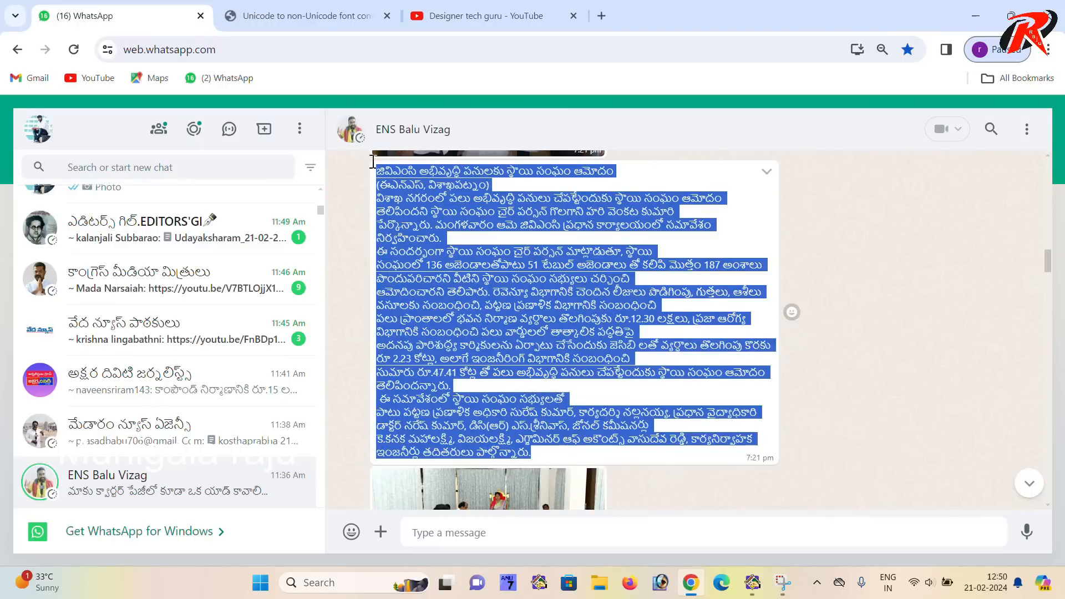
# - Replace the converter's Unicode text with the copied article, transform it to Anu 7.0 and copy the converted output
pyautogui.click(304, 12)
pyautogui.click(375, 259)
pyautogui.hotkey('ctrl', 'a')
pyautogui.hotkey('ctrl', 'c')
pyautogui.press('BackSpace')
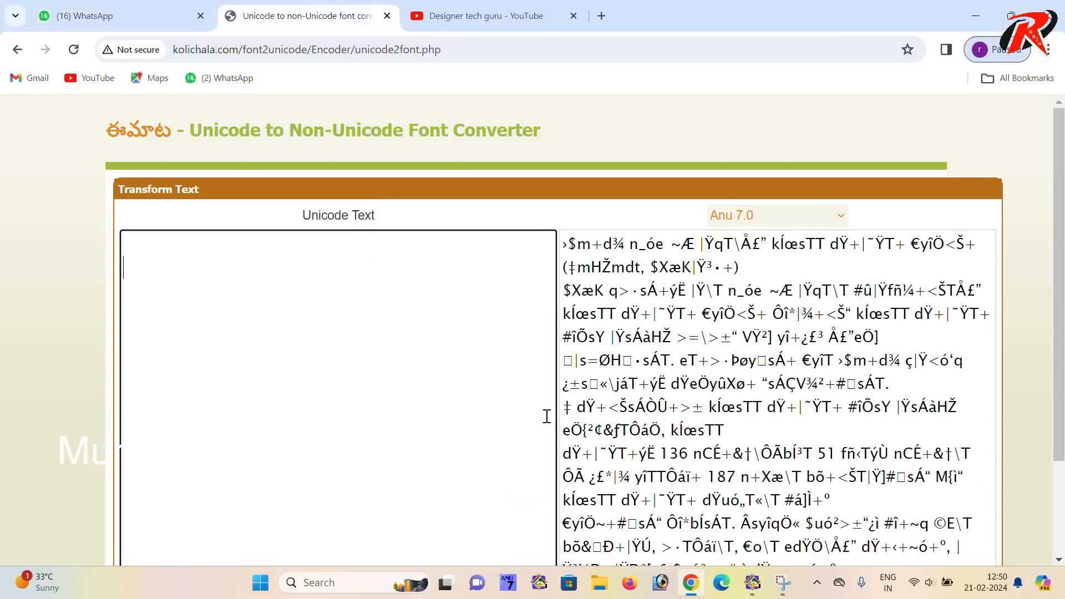
pyautogui.scroll(-2, 588, 411)
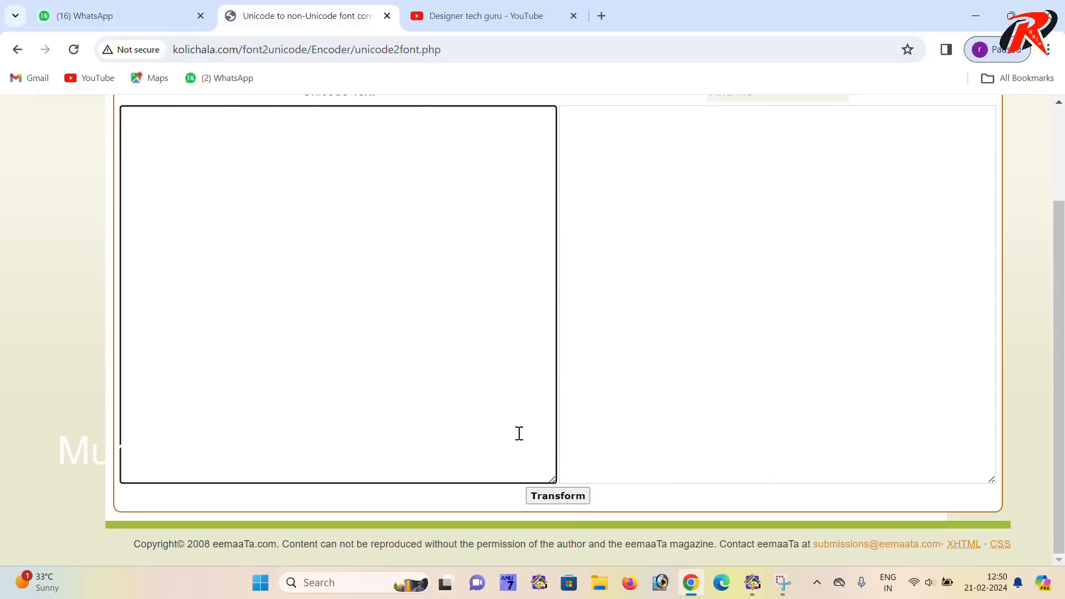
pyautogui.hotkey('ctrl', 'v')
pyautogui.click(565, 494)
pyautogui.click(628, 427)
pyautogui.hotkey('ctrl', 'a')
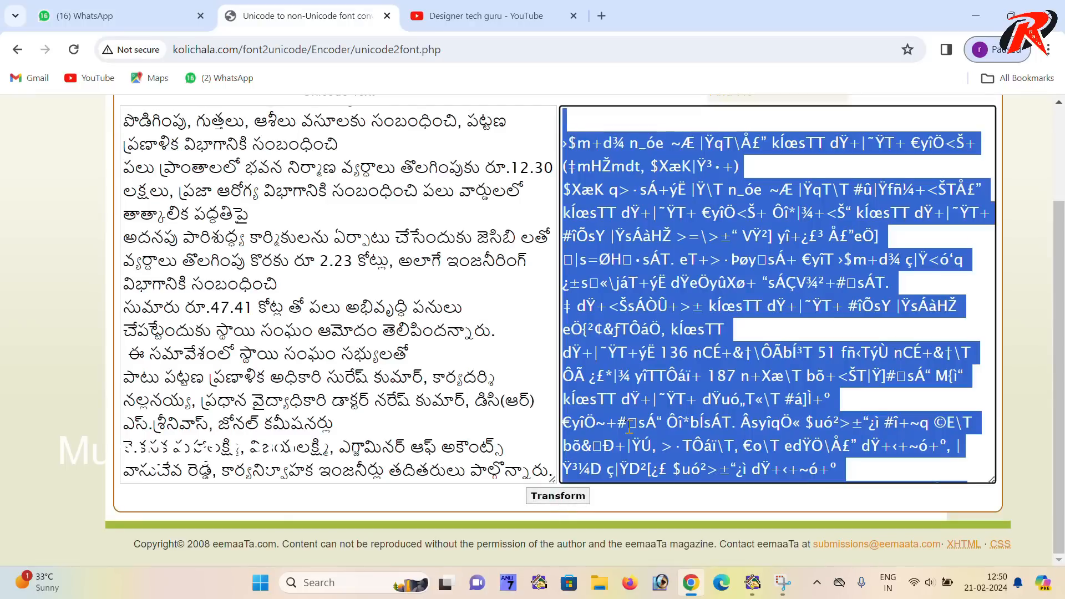
# - Switch to QuarkXPress and draw a text box about 211 mm wide and 299 mm high on the pasteboard beside the page
pyautogui.click(752, 583)
pyautogui.scroll(-15, 539, 332)
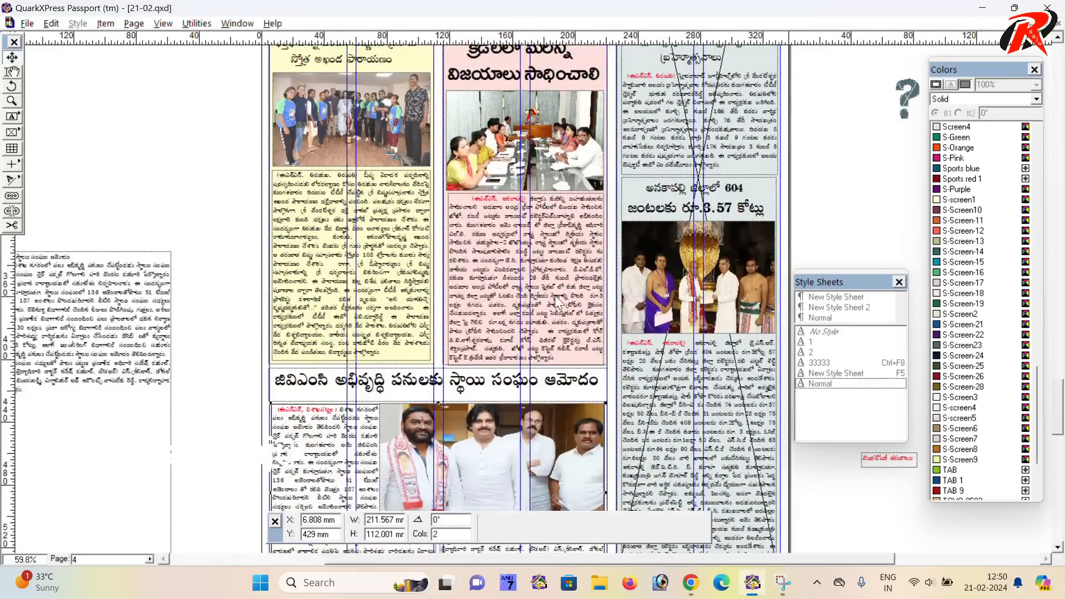
pyautogui.scroll(10, 552, 267)
pyautogui.moveTo(551, 239); pyautogui.dragTo(447, 268)
pyautogui.click(27, 23)
pyautogui.click(359, 233)
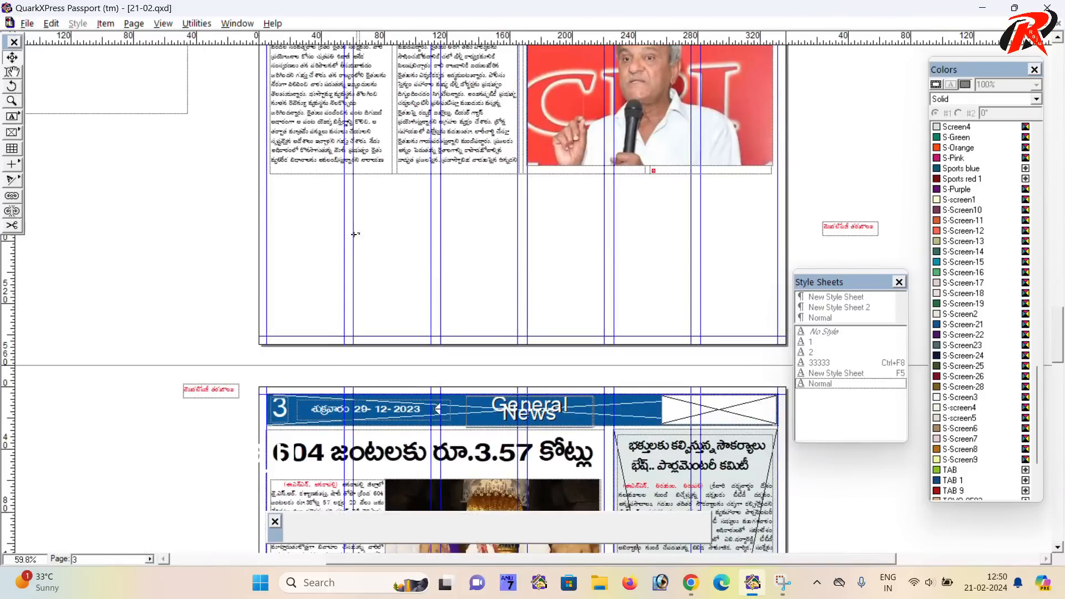
pyautogui.moveTo(325, 252); pyautogui.dragTo(688, 432)
pyautogui.moveTo(381, 190); pyautogui.dragTo(425, 381)
pyautogui.moveTo(323, 250); pyautogui.dragTo(364, 374)
pyautogui.click(12, 71)
pyautogui.click(406, 246)
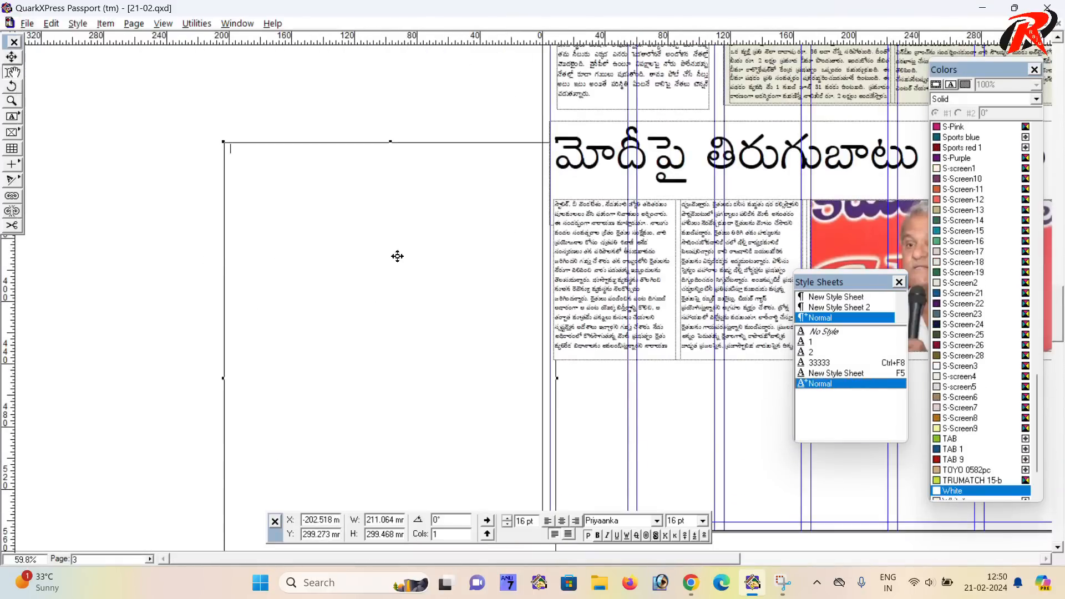
# - Paste the converted article into the pasteboard text box and shorten the box from its top edge to about 149 mm high
pyautogui.hotkey('ctrl', 'v')
pyautogui.moveTo(395, 140); pyautogui.dragTo(393, 378)
pyautogui.moveTo(374, 439); pyautogui.dragTo(369, 349)
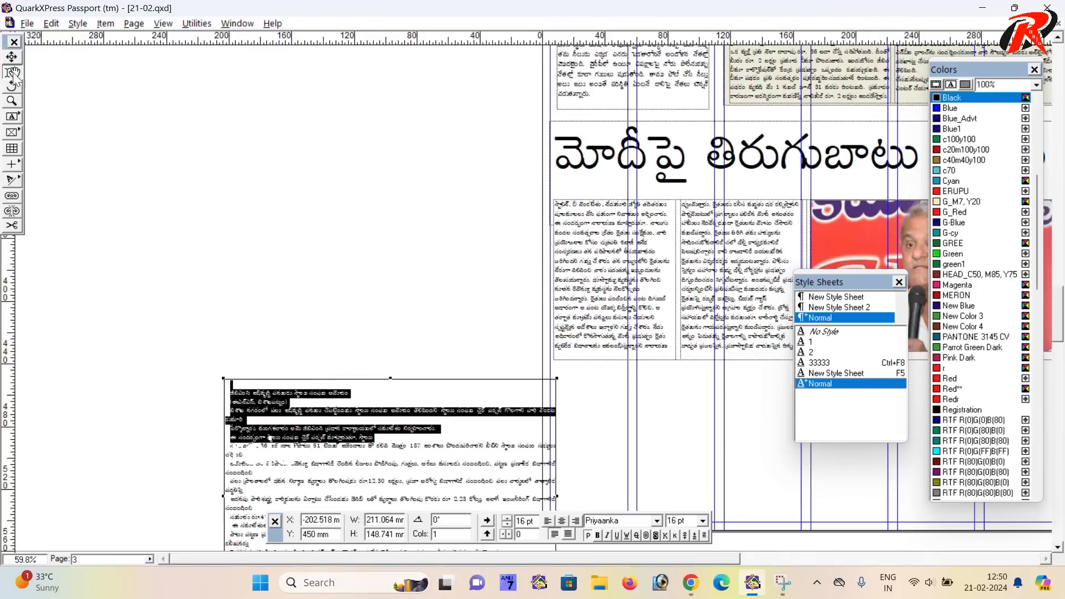
# - Move the pasteboard text box to about X -225 mm, Y 413 mm, clear of the page edge
pyautogui.click(11, 57)
pyautogui.moveTo(297, 376); pyautogui.dragTo(238, 323)
pyautogui.moveTo(334, 453); pyautogui.dragTo(440, 273)
pyautogui.keyDown('ctrl'); pyautogui.click(334, 300); pyautogui.keyUp('ctrl')
pyautogui.keyDown('ctrl'); pyautogui.click(334, 301); pyautogui.keyUp('ctrl')
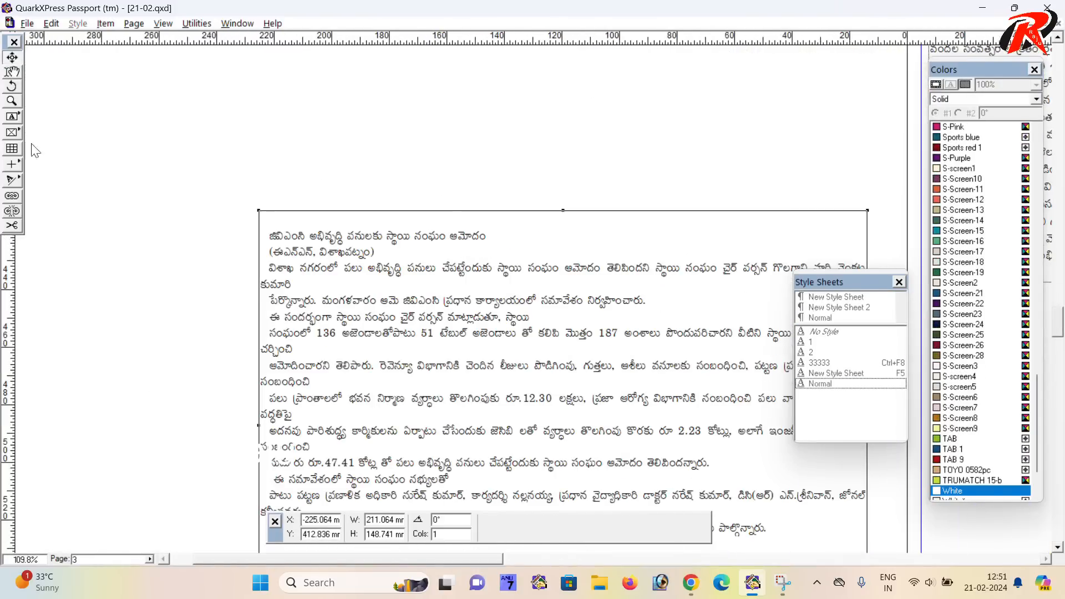
# - Join the dateline with the article's opening lines into one paragraph, through the sentence introducing the chairperson's remarks
pyautogui.click(12, 74)
pyautogui.click(422, 254)
pyautogui.press('Delete')
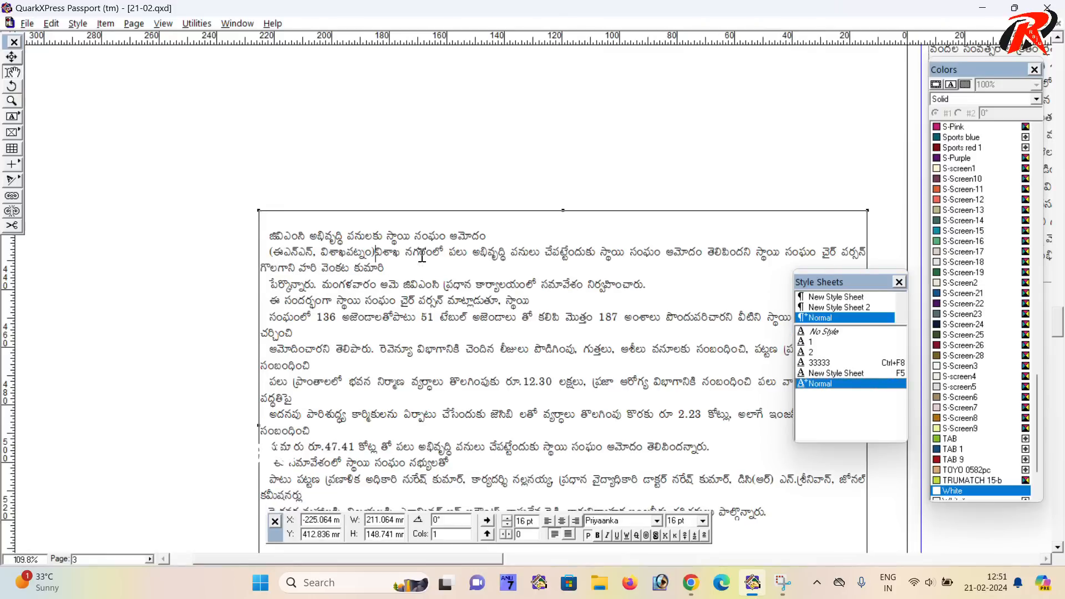
pyautogui.moveTo(401, 357); pyautogui.dragTo(341, 331)
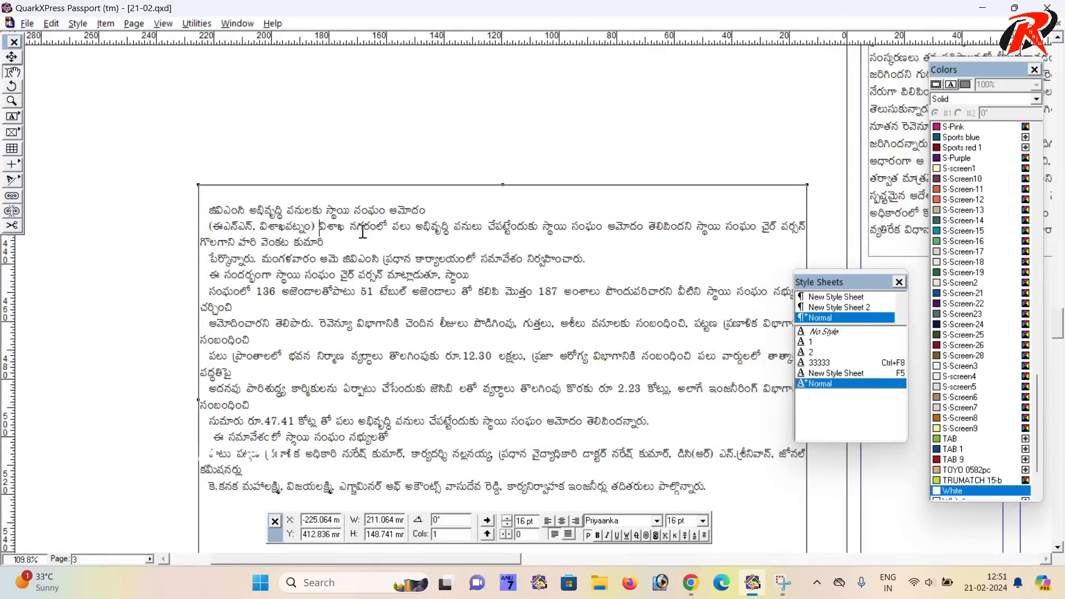
pyautogui.click(351, 242)
pyautogui.press('Delete')
pyautogui.click(742, 246)
pyautogui.press('Delete')
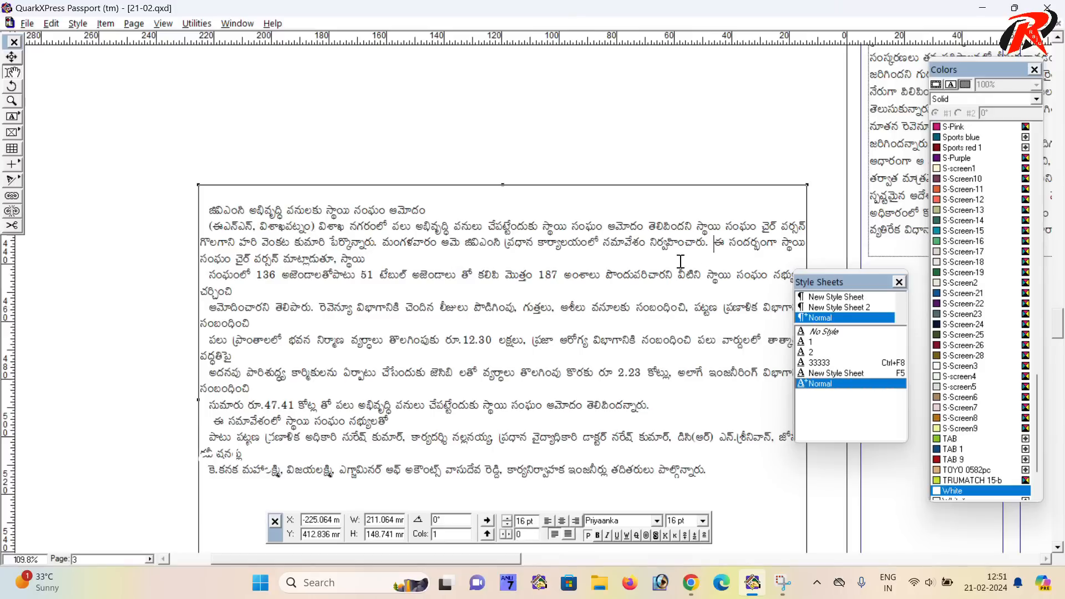
# - Join the remaining broken lines of the article body into one continuous paragraph in the pasteboard text box
pyautogui.click(210, 274)
pyautogui.press('BackSpace')
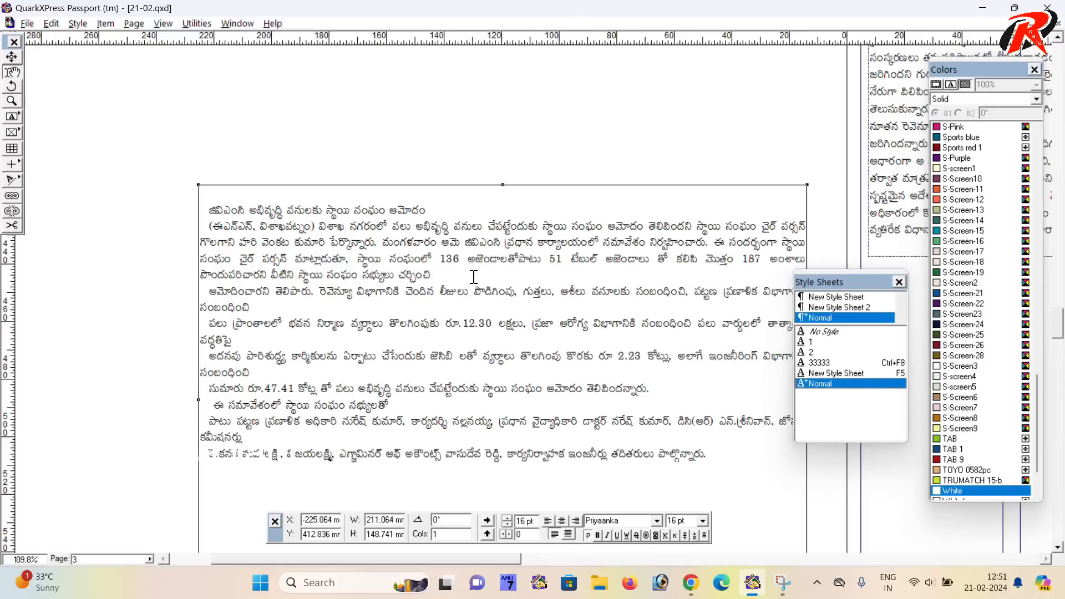
pyautogui.click(474, 277)
pyautogui.press('Delete')
pyautogui.click(482, 288)
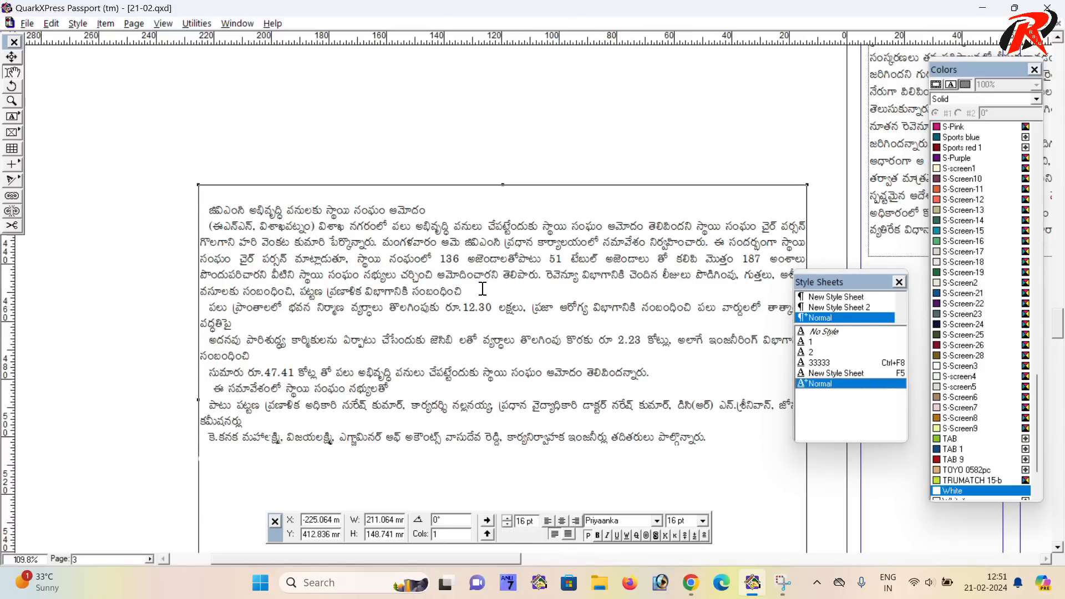
pyautogui.press('Delete')
pyautogui.click(492, 306)
pyautogui.press('Delete')
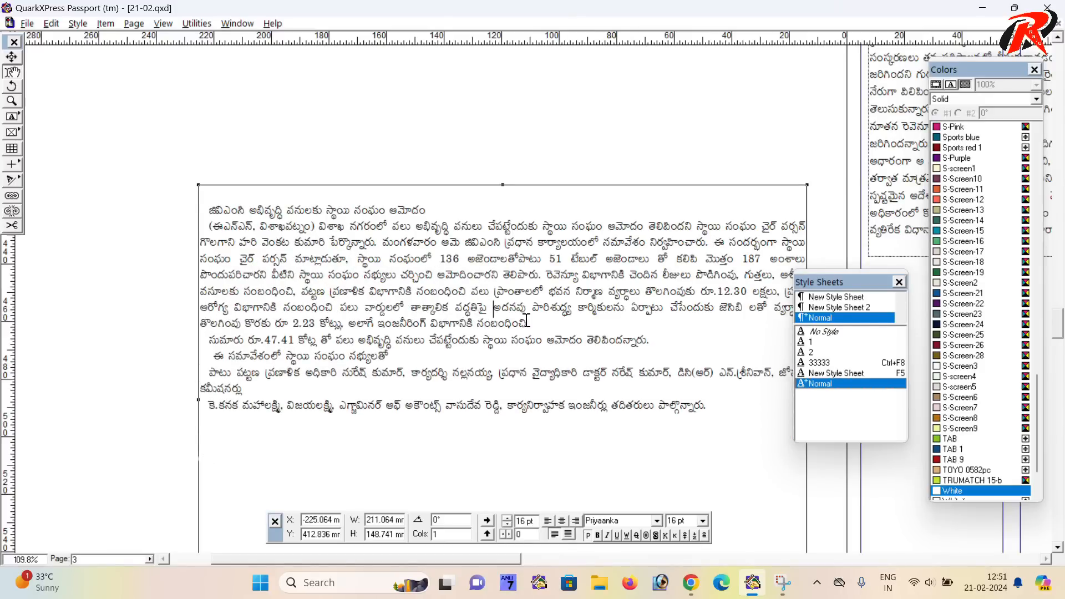
pyautogui.click(550, 318)
pyautogui.press('Delete')
pyautogui.click(495, 334)
pyautogui.press('Delete')
pyautogui.click(568, 336)
pyautogui.press('Delete')
pyautogui.click(601, 354)
pyautogui.press('Delete')
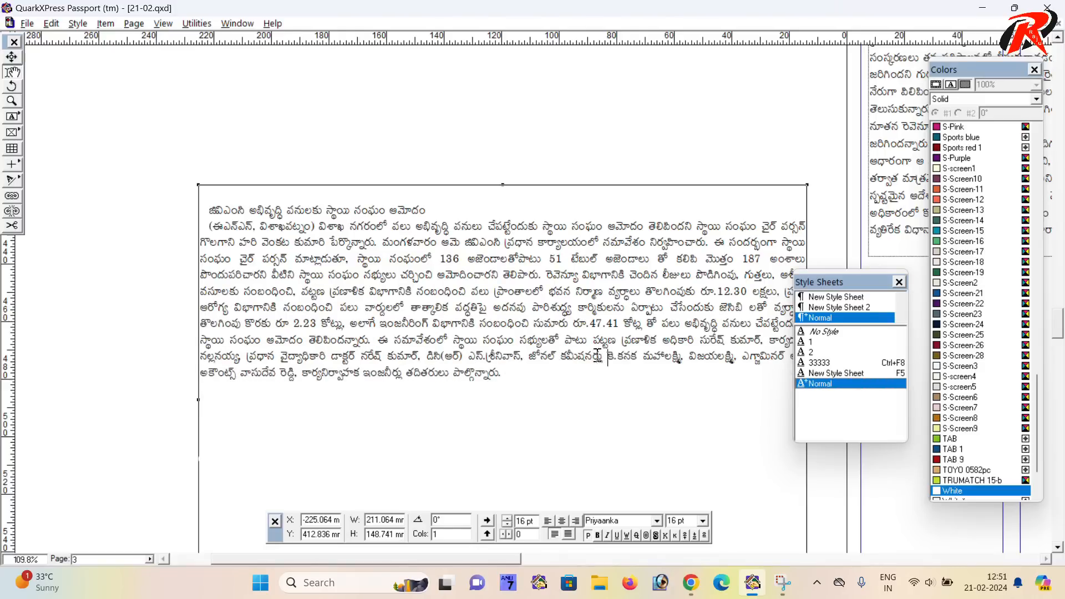
# - Copy the article's headline and draw a text box about 326 mm wide and 45 mm high across the preceding page, below its bottom article
pyautogui.moveTo(428, 219); pyautogui.dragTo(205, 224)
pyautogui.moveTo(376, 312); pyautogui.dragTo(72, 294)
pyautogui.moveTo(652, 328); pyautogui.dragTo(165, 202)
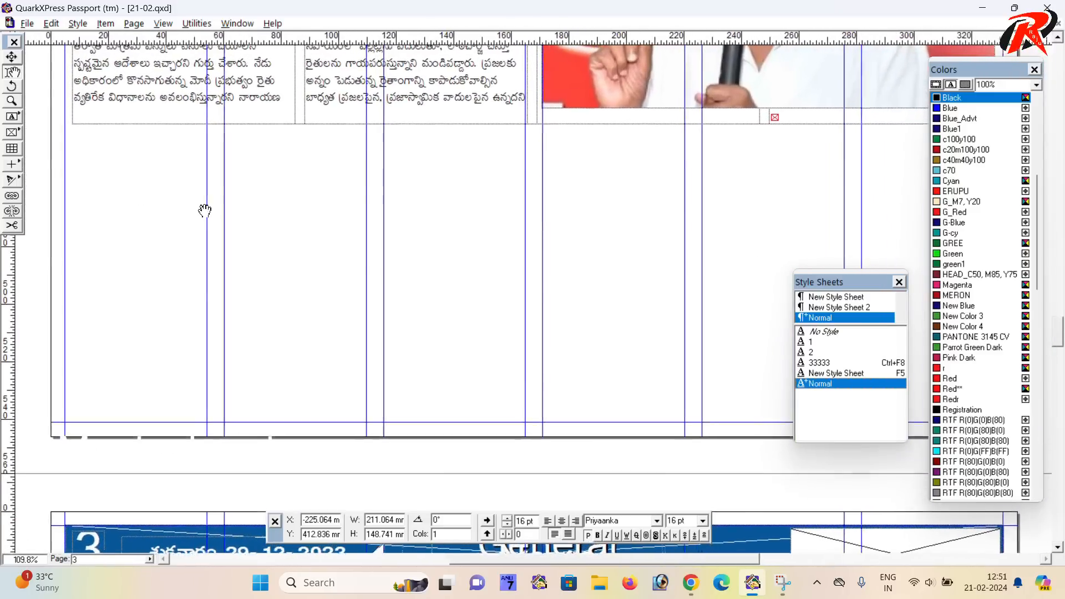
pyautogui.scroll(1, 284, 248)
pyautogui.scroll(-2, 284, 249)
pyautogui.moveTo(362, 262); pyautogui.dragTo(323, 259)
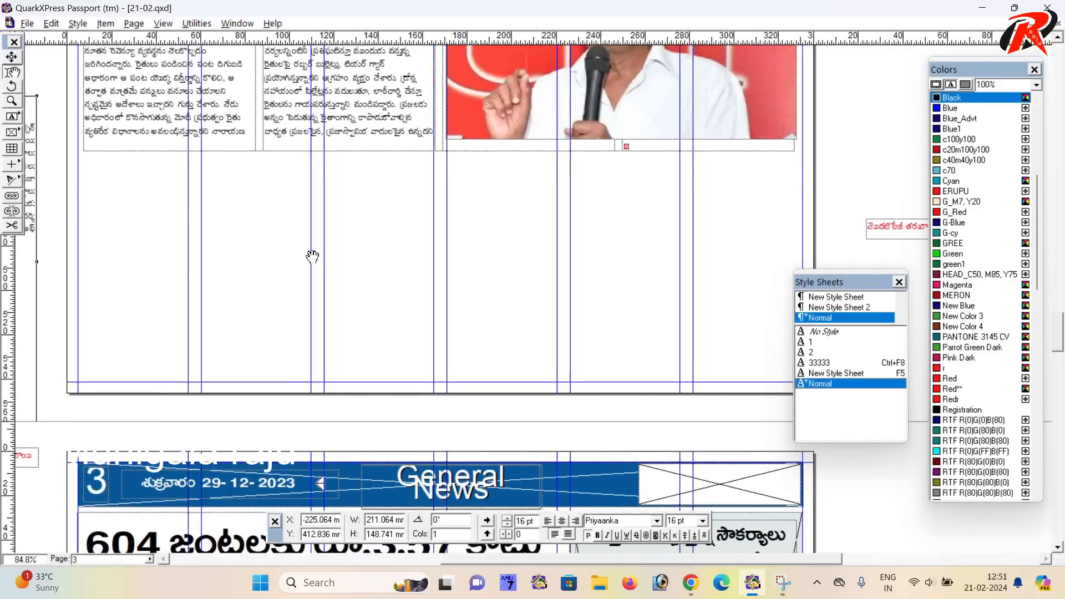
pyautogui.click(12, 116)
pyautogui.moveTo(78, 158); pyautogui.dragTo(804, 259)
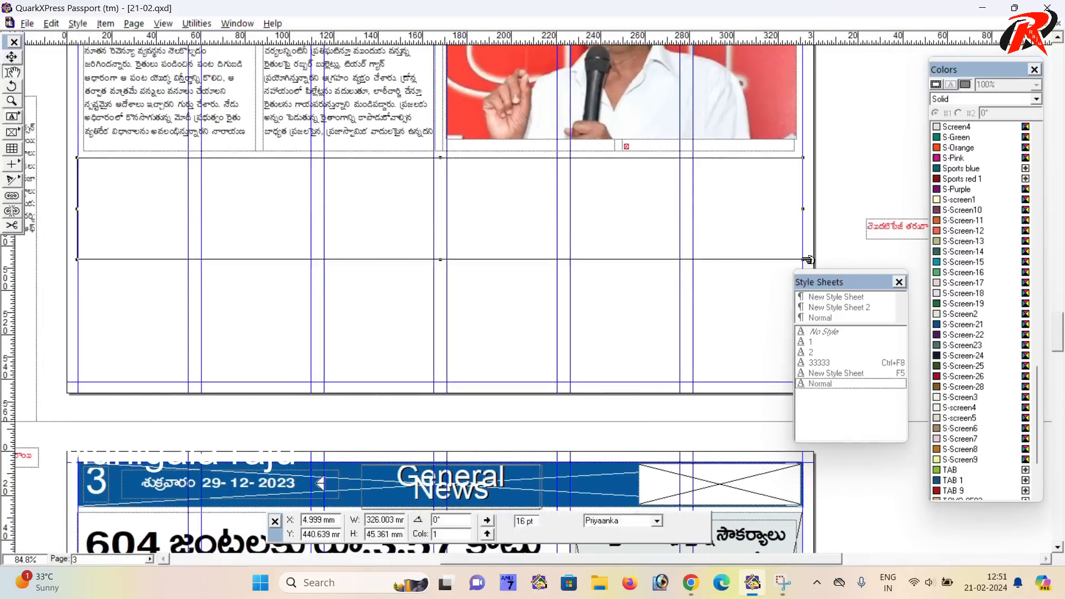
# - Paste the copied headline into the full-width box and enlarge it to 68 pt
pyautogui.hotkey('ctrl', 'v')
pyautogui.hotkey('ctrl', 'a')
pyautogui.hotkey('ctrl', 'alt', 'shift', '.')
pyautogui.hotkey('ctrl', 'alt', 'shift', '.')
pyautogui.hotkey('ctrl', 'alt', 'shift', '.')
pyautogui.hotkey('ctrl', 'alt', 'shift', '.')
pyautogui.hotkey('ctrl', 'alt', 'shift', '.')
pyautogui.hotkey('ctrl', 'alt', 'shift', '.')
pyautogui.hotkey('ctrl', 'alt', 'shift', '.')
pyautogui.hotkey('ctrl', 'alt', 'shift', '.')
pyautogui.hotkey('ctrl', 'alt', 'shift', '.')
pyautogui.hotkey('ctrl', 'alt', 'shift', '.')
pyautogui.hotkey('ctrl', 'alt', 'shift', '.')
pyautogui.hotkey('ctrl', 'alt', 'shift', '.')
pyautogui.hotkey('ctrl', 'alt', 'shift', '.')
pyautogui.hotkey('ctrl', 'alt', 'shift', '.')
pyautogui.hotkey('ctrl', 'alt', 'shift', '.')
pyautogui.hotkey('ctrl', 'alt', 'shift', '.')
pyautogui.hotkey('ctrl', 'alt', 'shift', '.')
pyautogui.hotkey('ctrl', 'alt', 'shift', '.')
pyautogui.hotkey('ctrl', 'alt', 'shift', '.')
pyautogui.hotkey('ctrl', 'alt', 'shift', '.')
pyautogui.hotkey('ctrl', 'alt', 'shift', '.')
pyautogui.hotkey('ctrl', 'alt', 'shift', '.')
pyautogui.hotkey('ctrl', 'alt', 'shift', '.')
pyautogui.hotkey('ctrl', 'alt', 'shift', '.')
pyautogui.hotkey('ctrl', 'alt', 'shift', '.')
pyautogui.hotkey('ctrl', 'alt', 'shift', '.')
pyautogui.hotkey('ctrl', 'alt', 'shift', '.')
pyautogui.hotkey('ctrl', 'alt', 'shift', '.')
pyautogui.hotkey('ctrl', 'alt', 'shift', '.')
pyautogui.hotkey('ctrl', 'alt', 'shift', '.')
pyautogui.hotkey('ctrl', 'alt', 'shift', '.')
pyautogui.hotkey('ctrl', 'alt', 'shift', '.')
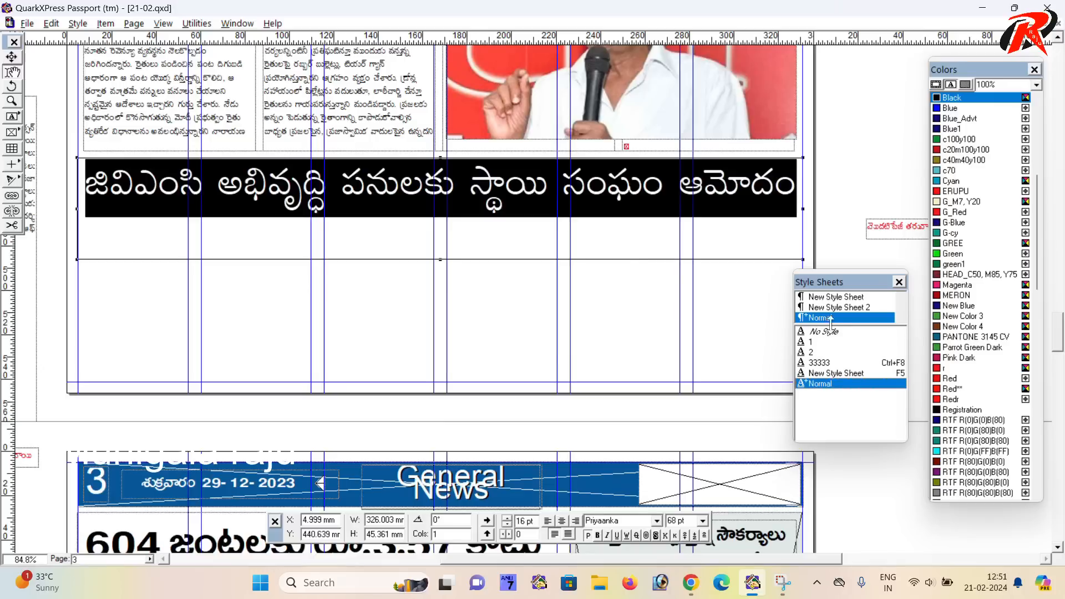
# - Apply character style 1 to the headline at 77 pt and shorten its box from the bottom edge to fit the line
pyautogui.click(820, 342)
pyautogui.hotkey('ctrl', 'alt', 'shift', '.')
pyautogui.hotkey('ctrl', 'alt', 'shift', '.')
pyautogui.hotkey('ctrl', 'alt', 'shift', '.')
pyautogui.hotkey('ctrl', 'alt', 'shift', '.')
pyautogui.hotkey('ctrl', 'alt', 'shift', '.')
pyautogui.hotkey('ctrl', 'alt', 'shift', '.')
pyautogui.hotkey('ctrl', 'alt', 'shift', '.')
pyautogui.hotkey('ctrl', 'alt', 'shift', '.')
pyautogui.hotkey('ctrl', 'alt', 'shift', '.')
pyautogui.hotkey('ctrl', 'alt', 'shift', '.')
pyautogui.hotkey('ctrl', 'alt', 'shift', '.')
pyautogui.hotkey('ctrl', 'alt', 'shift', '.')
pyautogui.hotkey('ctrl', 'alt', 'shift', '.')
pyautogui.hotkey('ctrl', 'alt', 'shift', '.')
pyautogui.hotkey('ctrl', 'alt', 'shift', '.')
pyautogui.hotkey('ctrl', 'alt', 'shift', '.')
pyautogui.hotkey('ctrl', 'alt', 'shift', '.')
pyautogui.hotkey('ctrl', 'alt', 'shift', '.')
pyautogui.hotkey('ctrl', 'alt', 'shift', '.')
pyautogui.hotkey('ctrl', 'alt', 'shift', '.')
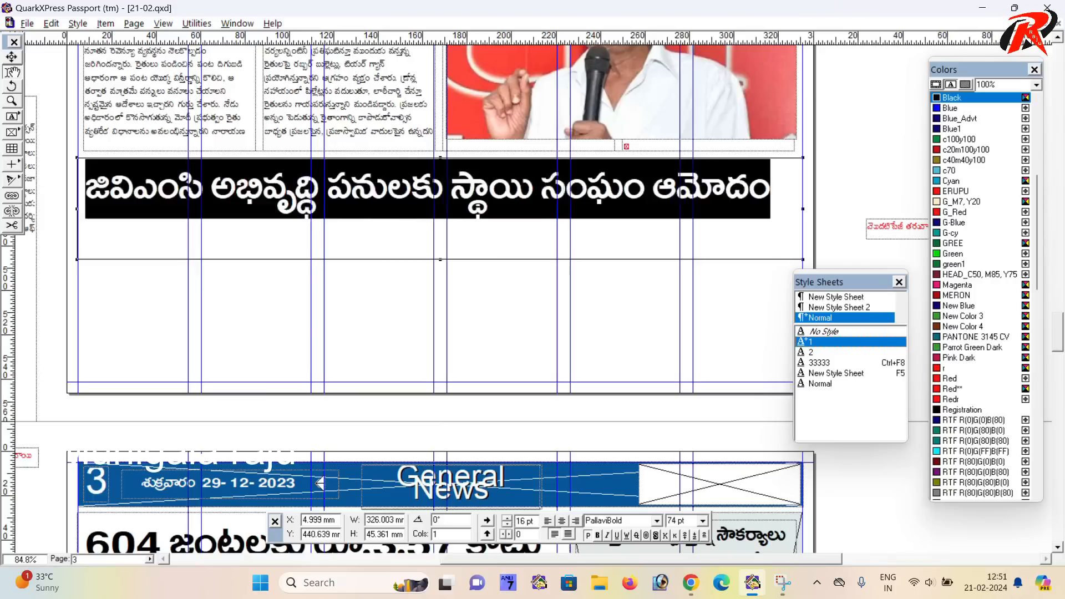
pyautogui.hotkey('ctrl', 'alt', 'shift', '.')
pyautogui.hotkey('ctrl', 'alt', 'shift', '.')
pyautogui.hotkey('ctrl', 'alt', 'shift', '.')
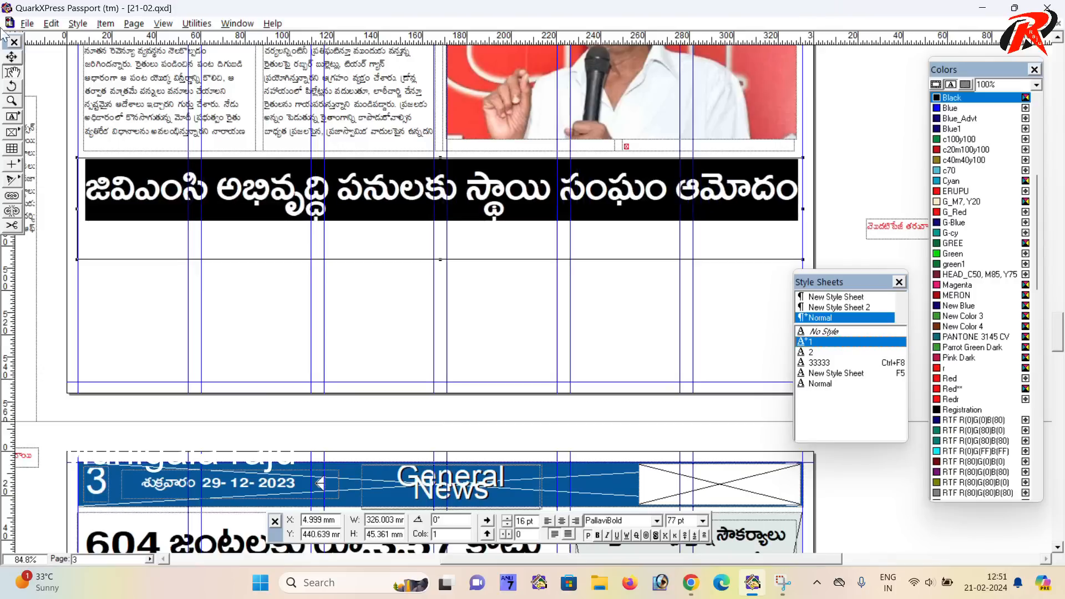
pyautogui.moveTo(445, 261); pyautogui.dragTo(463, 232)
pyautogui.click(477, 265)
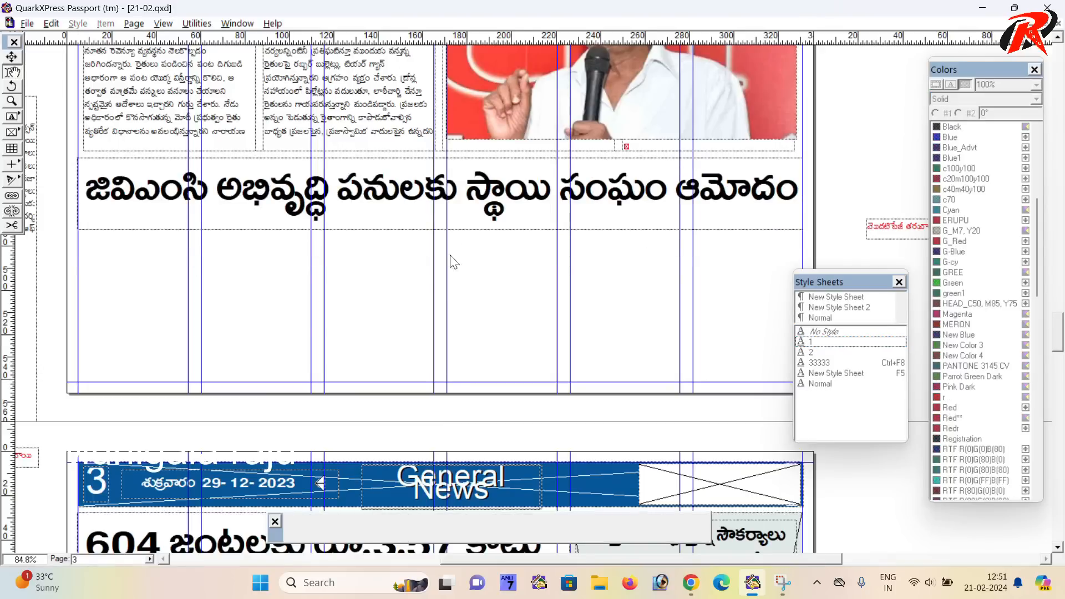
# - Copy the article's body text from the dateline to its end in the pasteboard text box
pyautogui.hscroll(-6, 647, 294)
pyautogui.moveTo(45, 128); pyautogui.dragTo(362, 285)
pyautogui.keyDown('ctrl'); pyautogui.click(239, 249); pyautogui.keyUp('ctrl')
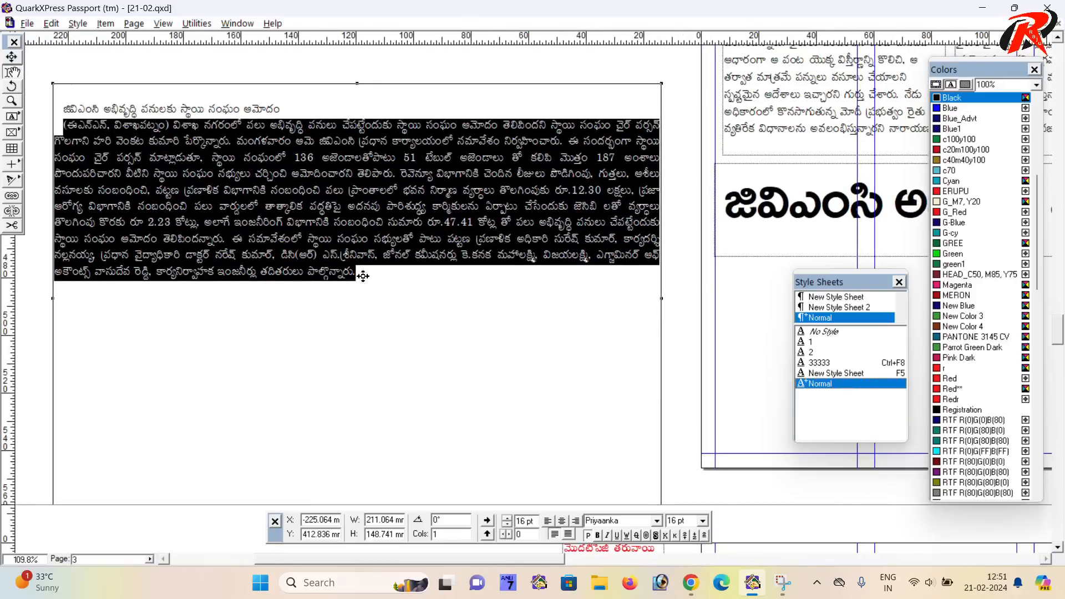
# - Draw a text box about 102 mm wide and 64 mm high under the headline's start and paste the article body into it
pyautogui.hscroll(10, 390, 294)
pyautogui.scroll(-3, 333, 250)
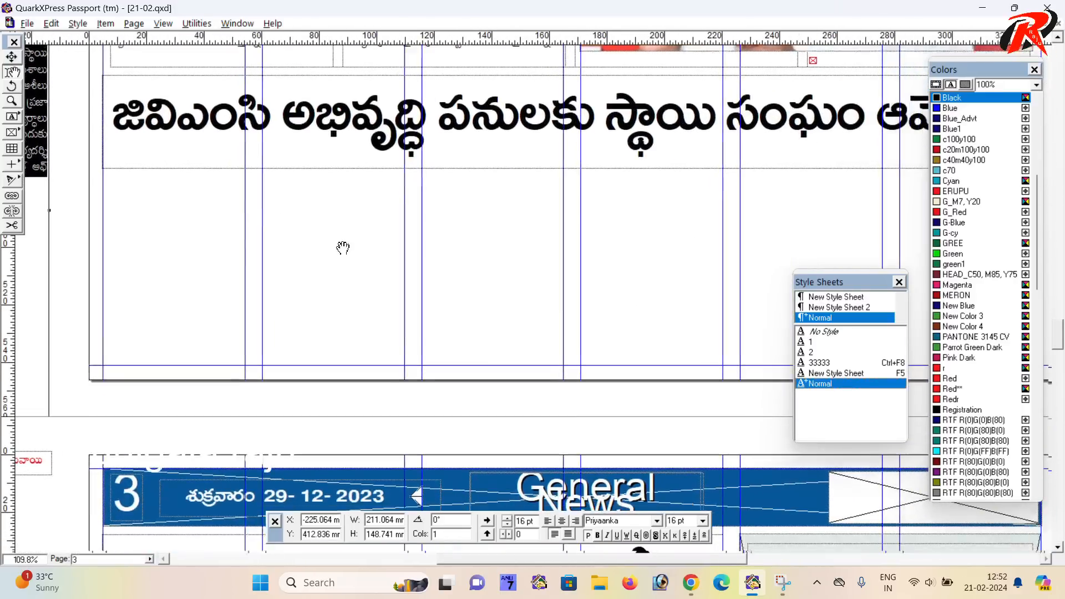
pyautogui.keyDown('ctrl'); pyautogui.keyDown('alt'); pyautogui.click(333, 254); pyautogui.keyUp('alt'); pyautogui.keyUp('ctrl')
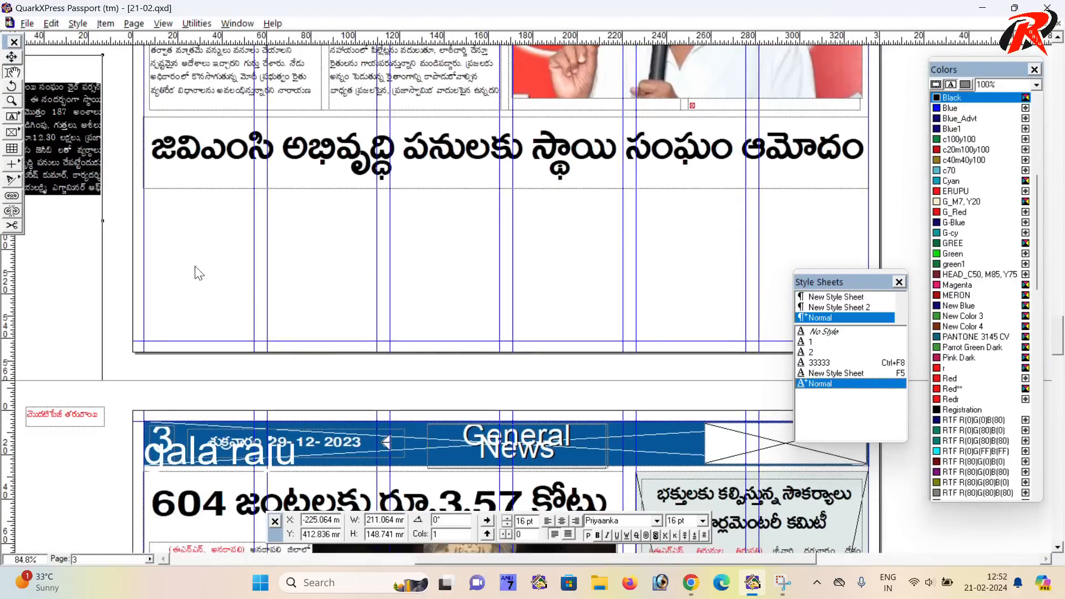
pyautogui.keyDown('ctrl'); pyautogui.keyDown('alt'); pyautogui.click(227, 261); pyautogui.keyUp('alt'); pyautogui.keyUp('ctrl')
pyautogui.keyDown('ctrl'); pyautogui.click(284, 284); pyautogui.keyUp('ctrl')
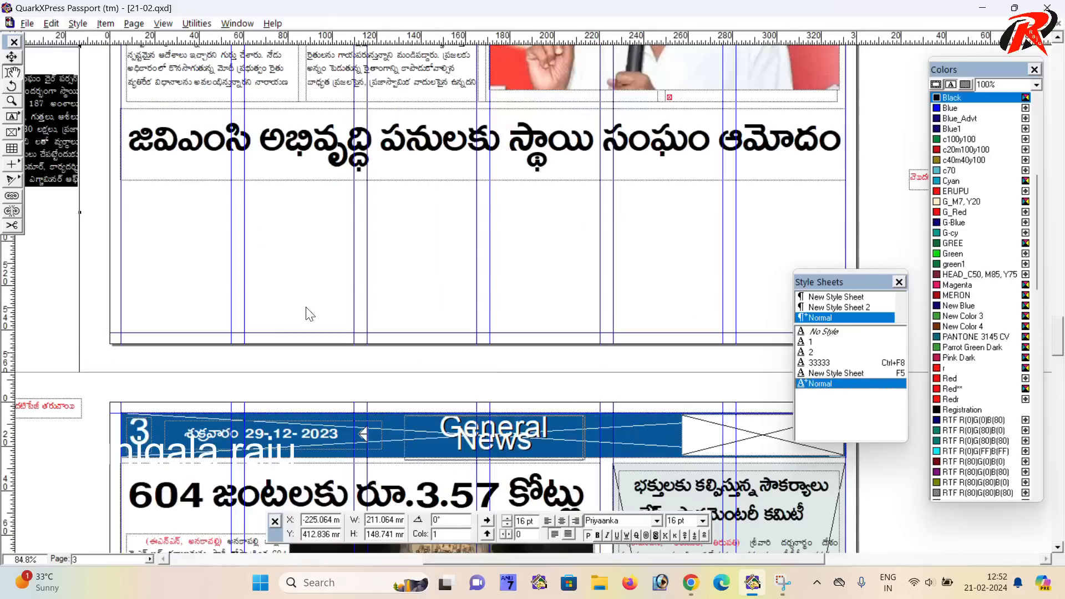
pyautogui.keyDown('ctrl'); pyautogui.click(319, 279); pyautogui.keyUp('ctrl')
pyautogui.moveTo(319, 282); pyautogui.dragTo(368, 298)
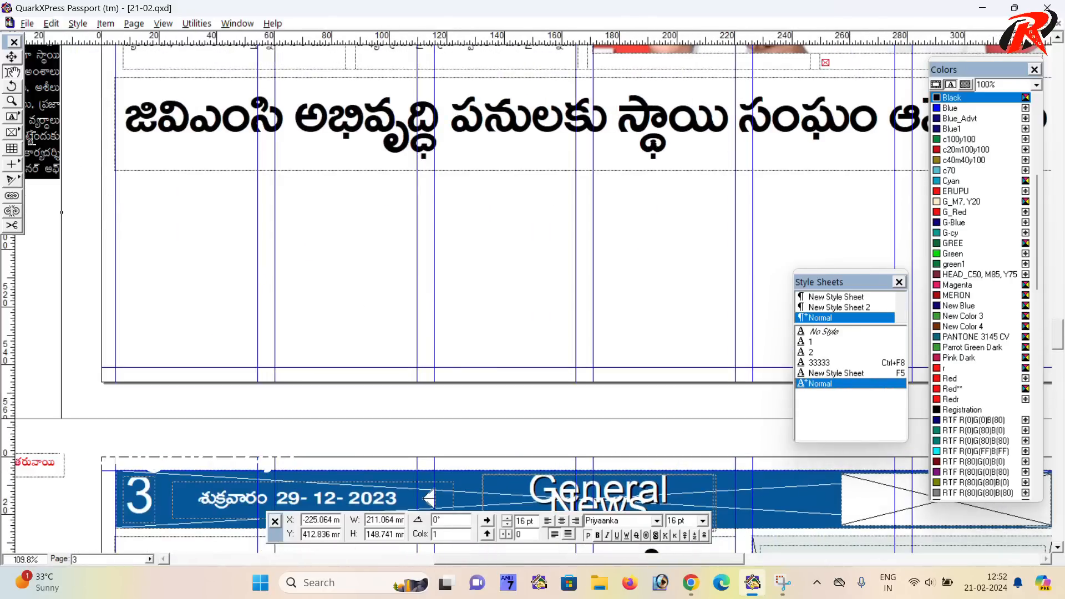
pyautogui.click(13, 118)
pyautogui.moveTo(123, 176); pyautogui.dragTo(418, 347)
pyautogui.moveTo(275, 346); pyautogui.dragTo(277, 362)
pyautogui.hotkey('ctrl', 'v')
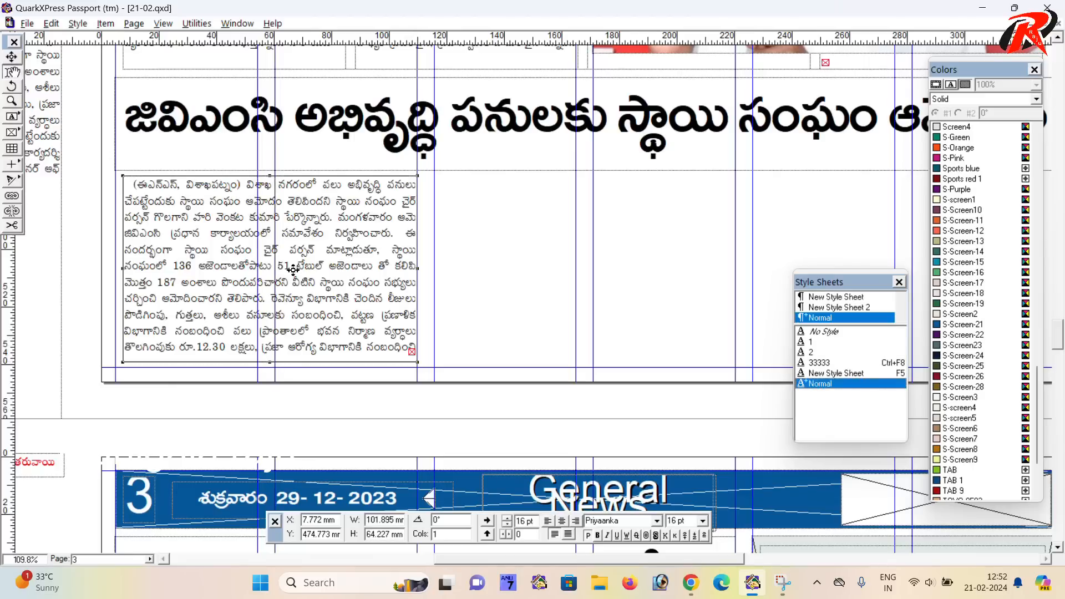
# - Colour the article's opening dateline red and add a little space before it
pyautogui.moveTo(247, 189); pyautogui.dragTo(121, 194)
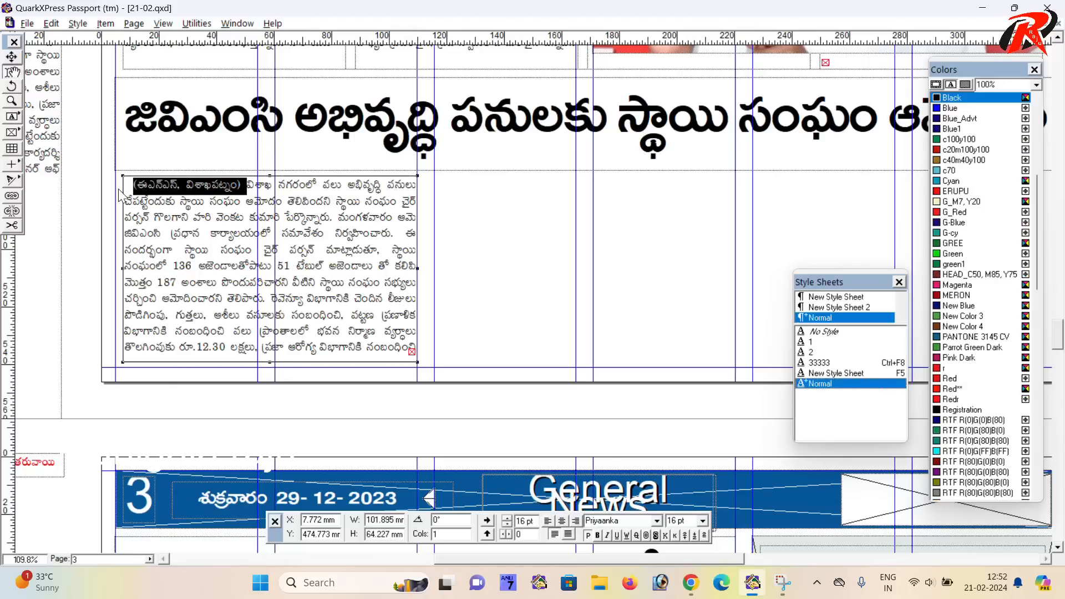
pyautogui.hotkey('ctrl', 'm')
pyautogui.click(659, 145)
pyautogui.click(947, 380)
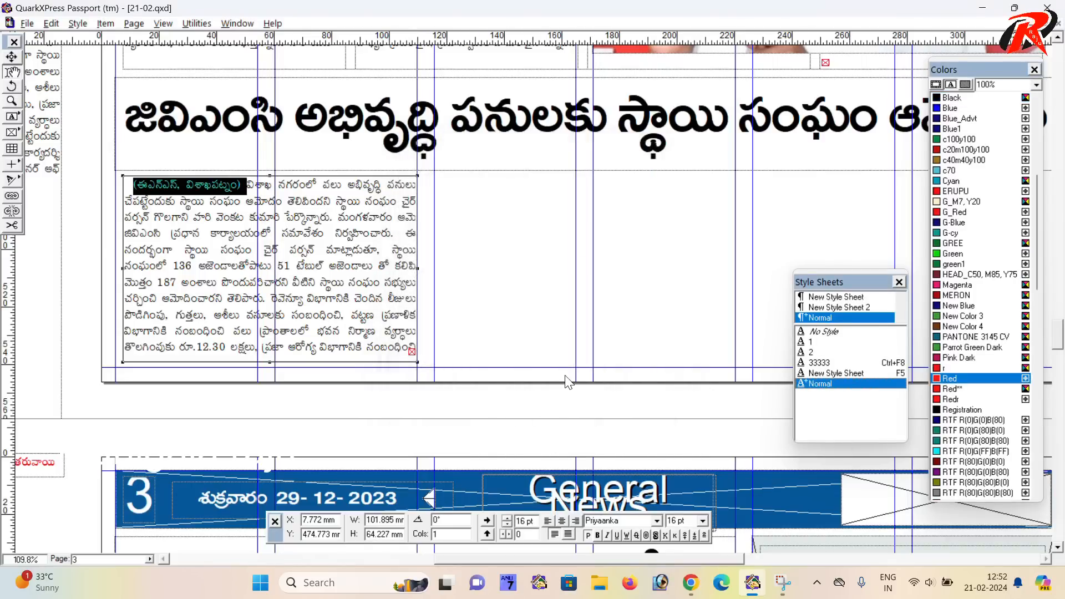
pyautogui.press('Left')
pyautogui.write('n')
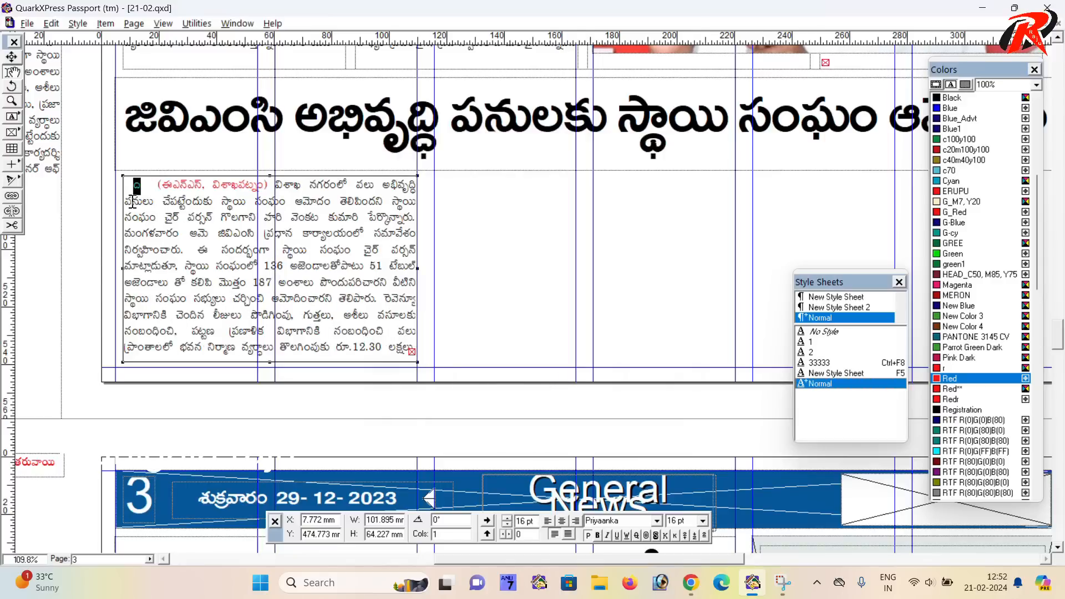
pyautogui.press('BackSpace')
# - Widen the body text box to about 210 mm and divide it into 3 columns
pyautogui.moveTo(322, 342); pyautogui.dragTo(253, 319)
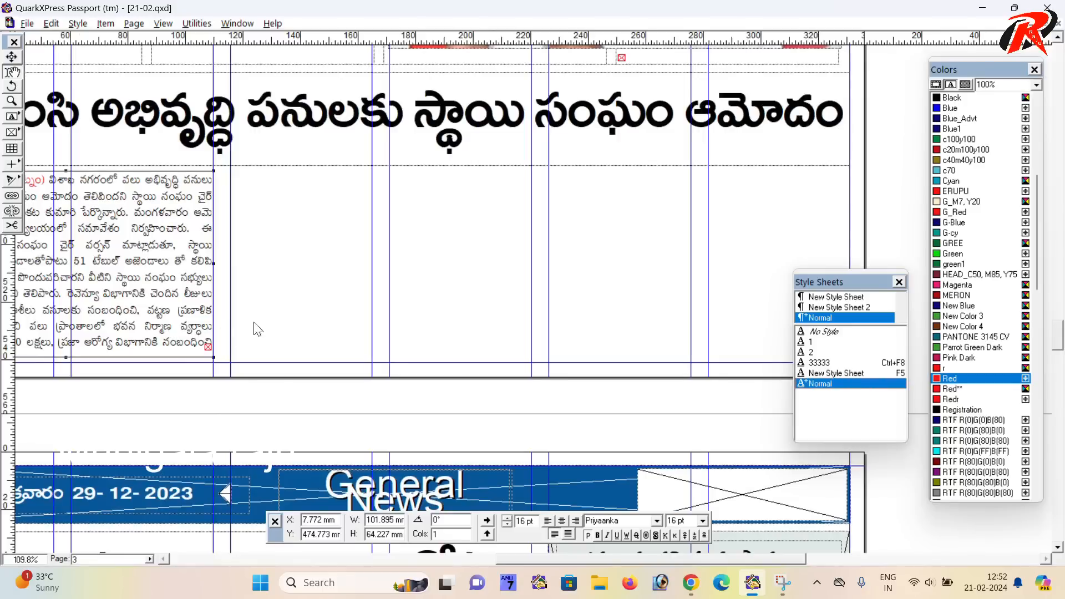
pyautogui.click(186, 259)
pyautogui.moveTo(218, 261); pyautogui.dragTo(526, 278)
pyautogui.moveTo(417, 333); pyautogui.dragTo(539, 334)
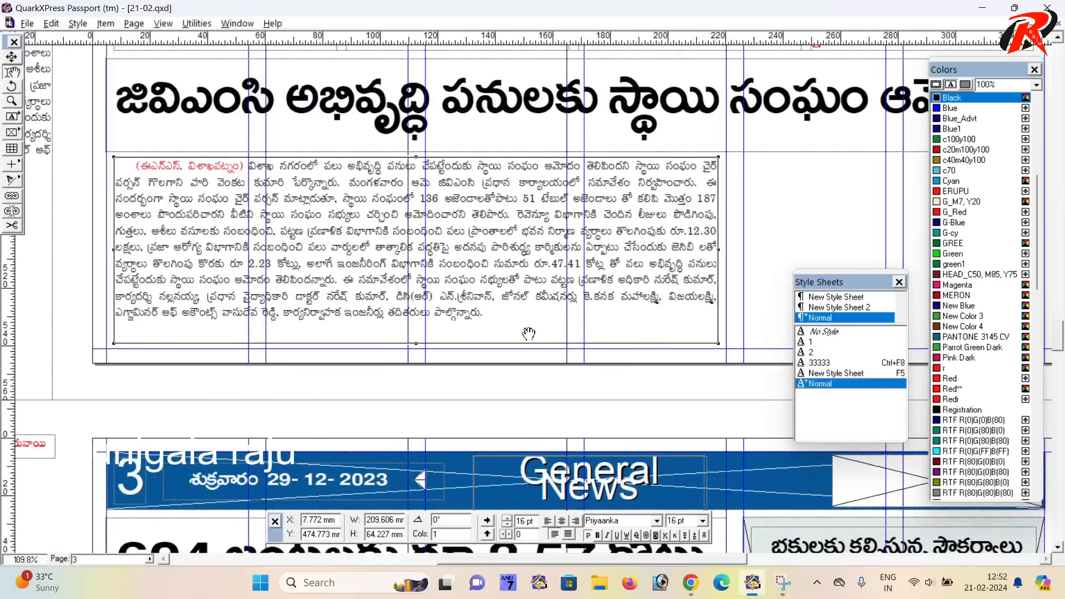
pyautogui.moveTo(451, 534); pyautogui.dragTo(390, 527)
pyautogui.press('Return')
# - Draw a picture box about 111 mm wide and 67 mm high in the empty space beside the article's last column
pyautogui.moveTo(645, 367); pyautogui.dragTo(411, 383)
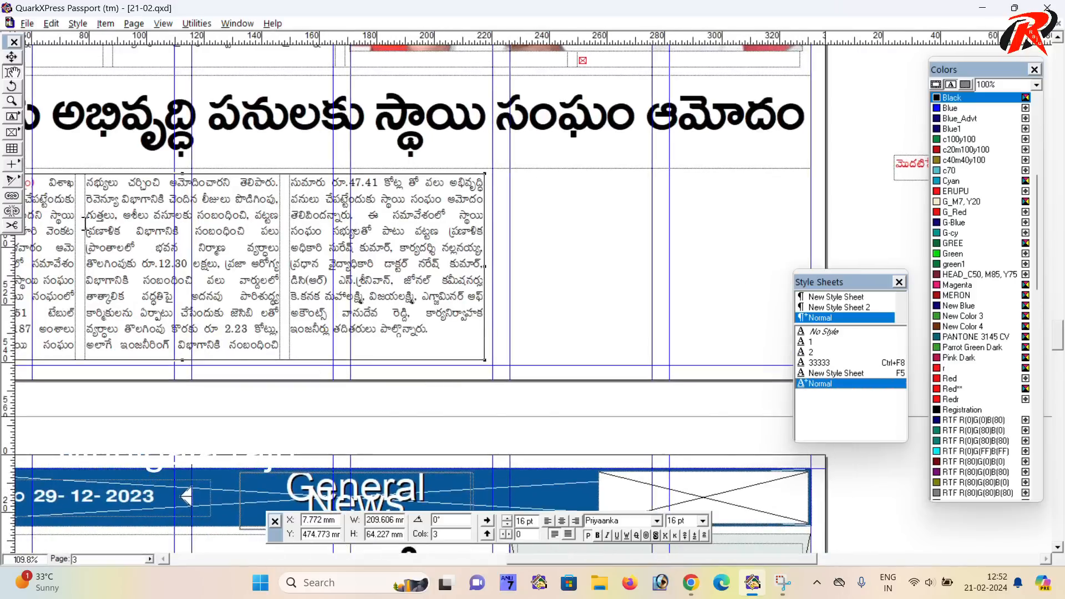
pyautogui.click(21, 149)
pyautogui.moveTo(493, 170)
pyautogui.mouseDown()
pyautogui.moveTo(695, 338)
pyautogui.moveTo(768, 341)
pyautogui.mouseUp()
pyautogui.moveTo(710, 348)
pyautogui.mouseDown()
pyautogui.moveTo(617, 336)
pyautogui.moveTo(706, 340)
pyautogui.moveTo(716, 353)
pyautogui.mouseUp()
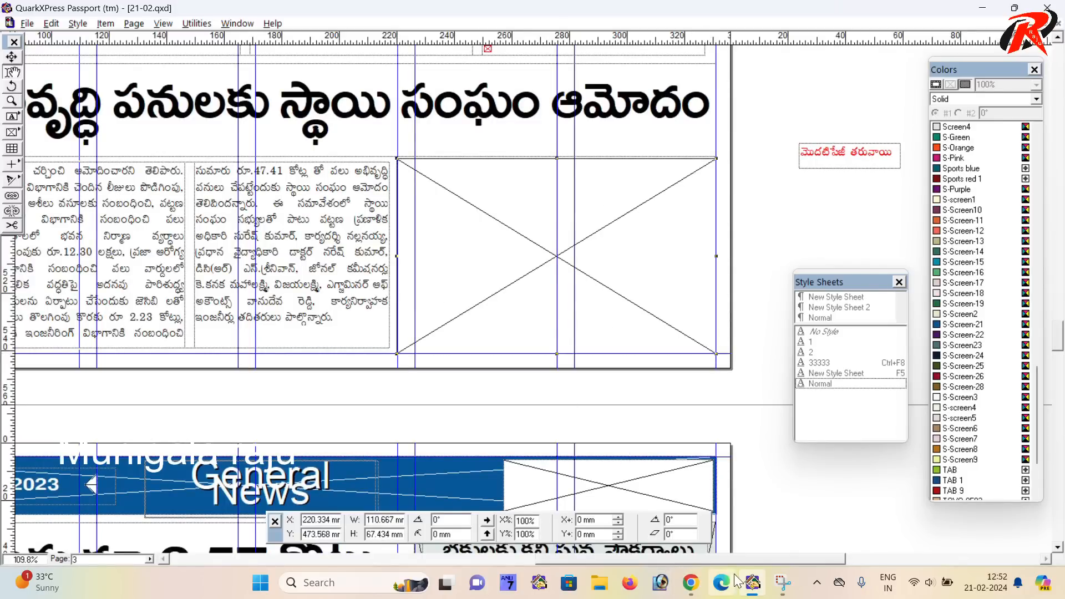
# - Switch to WhatsApp in the browser and copy the committee meeting photo sent below the article's message
pyautogui.click(692, 584)
pyautogui.click(175, 20)
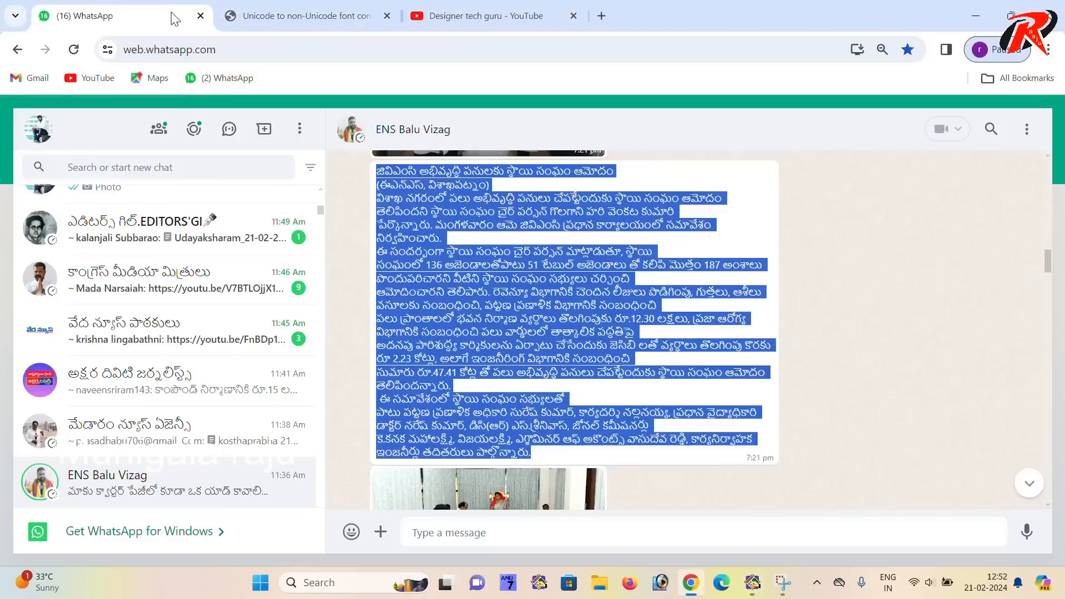
pyautogui.scroll(-3, 522, 347)
pyautogui.scroll(8, 514, 400)
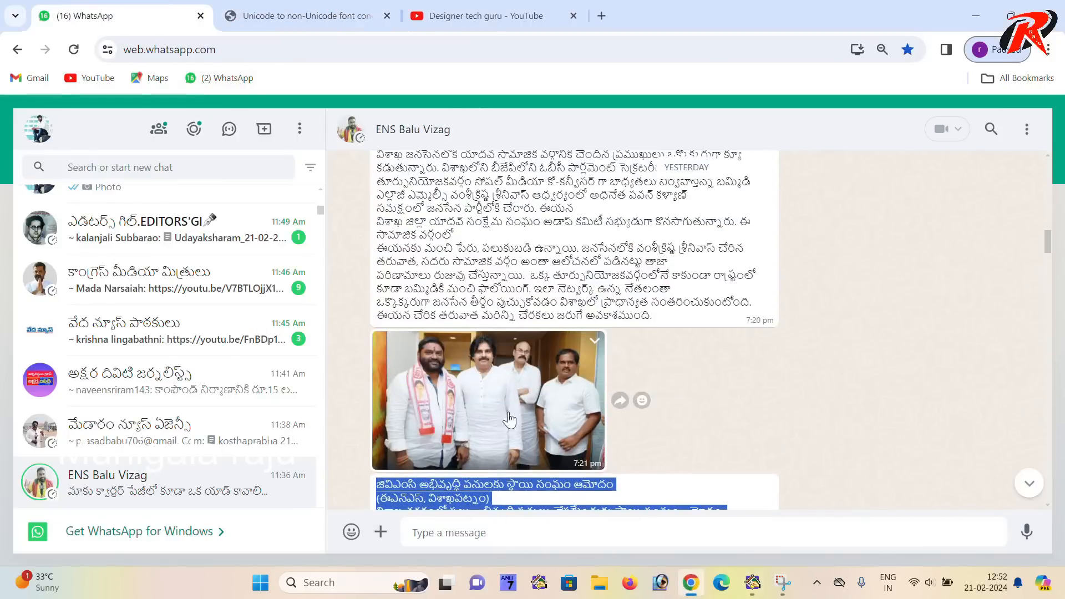
pyautogui.scroll(-10, 610, 361)
pyautogui.rightClick(476, 322)
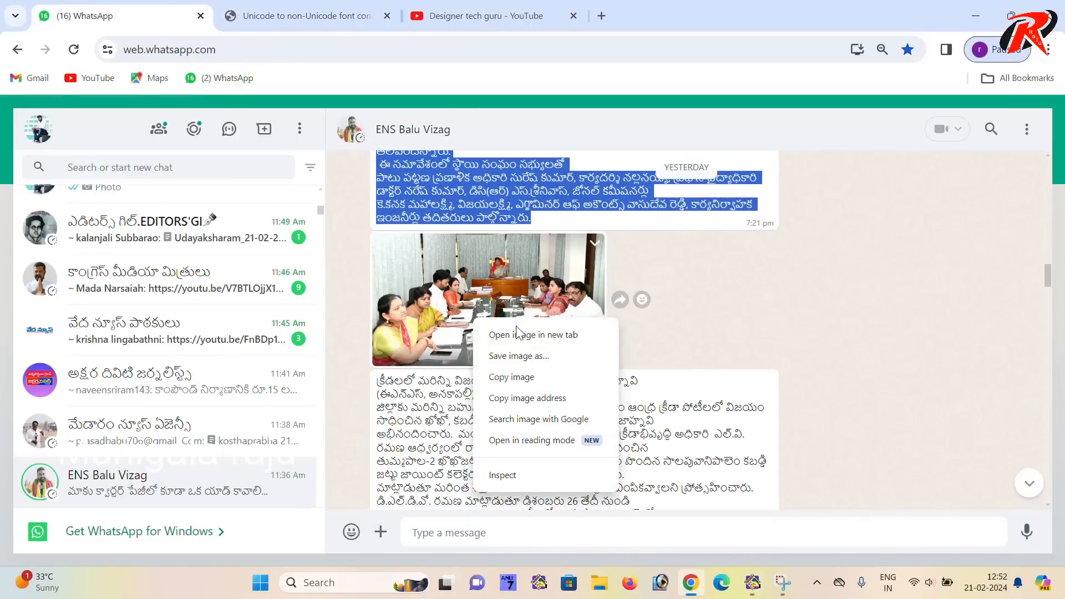
pyautogui.click(513, 378)
# - Return to QuarkXPress, paste the meeting photo into the picture box and fit it to the box
pyautogui.click(752, 582)
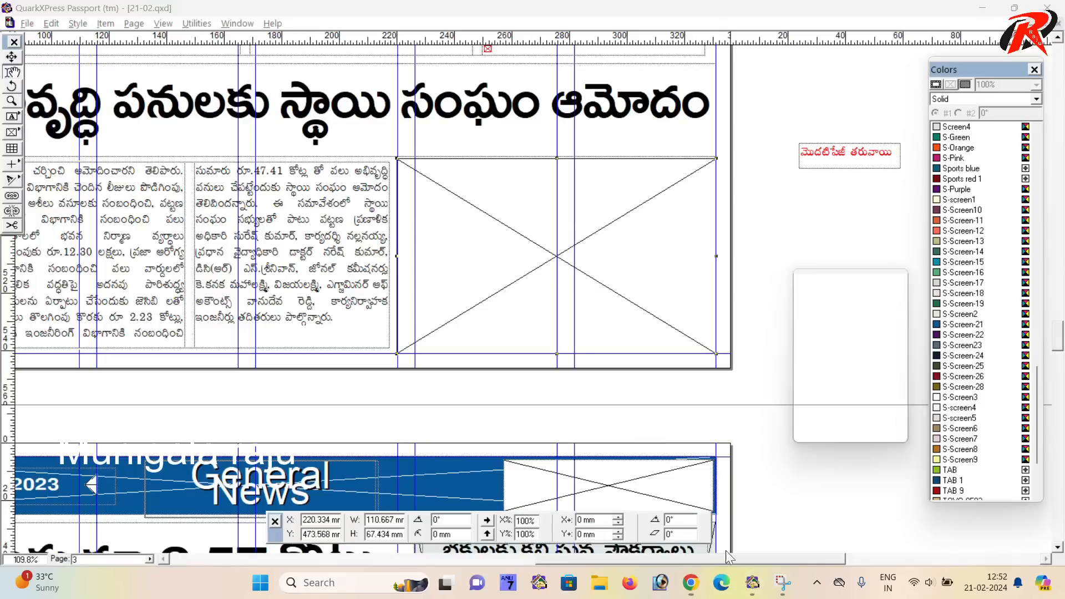
pyautogui.hotkey('ctrl', 'v')
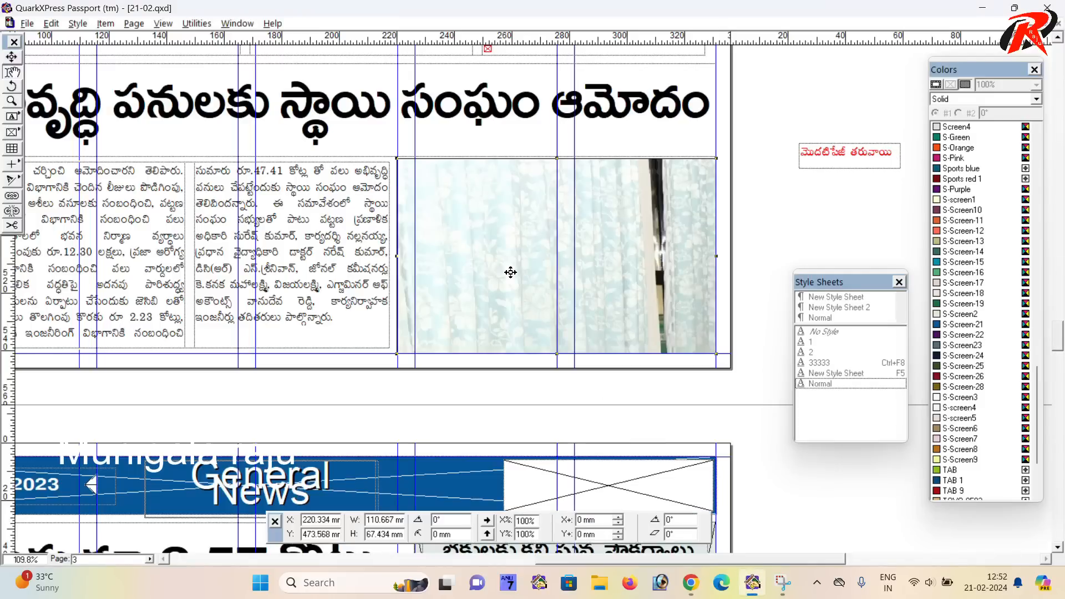
pyautogui.hotkey('ctrl', 'shift', 'f')
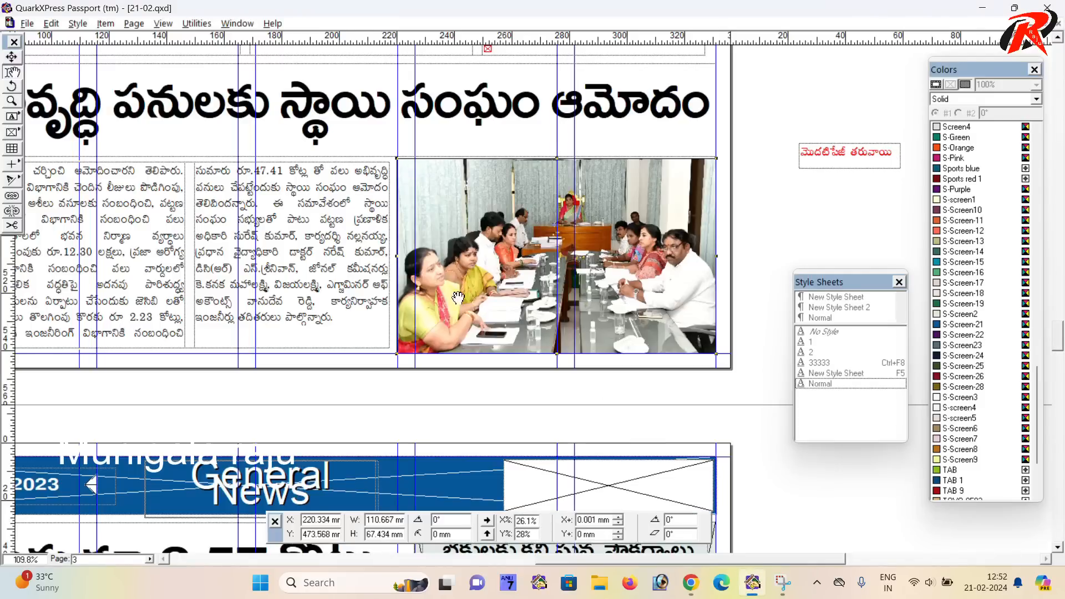
# - Delete all the leftover article text from the pasteboard text box
pyautogui.moveTo(462, 291); pyautogui.dragTo(679, 313)
pyautogui.moveTo(236, 256); pyautogui.dragTo(493, 287)
pyautogui.moveTo(208, 339); pyautogui.dragTo(528, 419)
pyautogui.tripleClick(293, 236)
pyautogui.press('Delete')
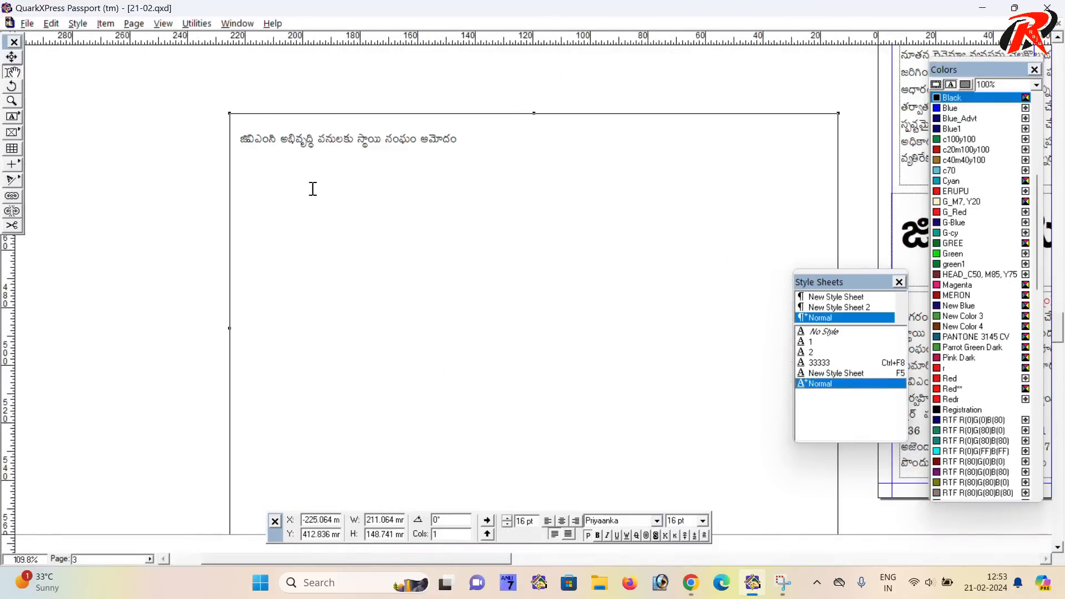
pyautogui.hotkey('ctrl', 'a')
pyautogui.press('Delete')
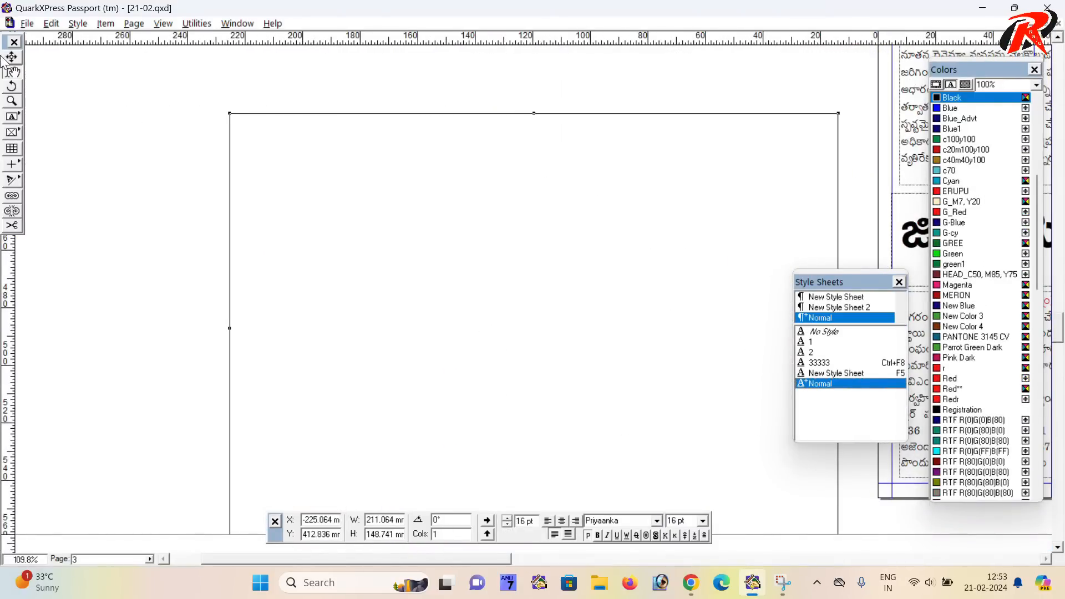
# - Review the overall layout of the General News page and the new article at the foot of the preceding page
pyautogui.rightClick(126, 178)
pyautogui.click(186, 188)
pyautogui.scroll(-5, 492, 330)
pyautogui.scroll(-6, 506, 344)
pyautogui.scroll(-2, 497, 331)
pyautogui.scroll(-1, 403, 327)
pyautogui.scroll(2, 413, 342)
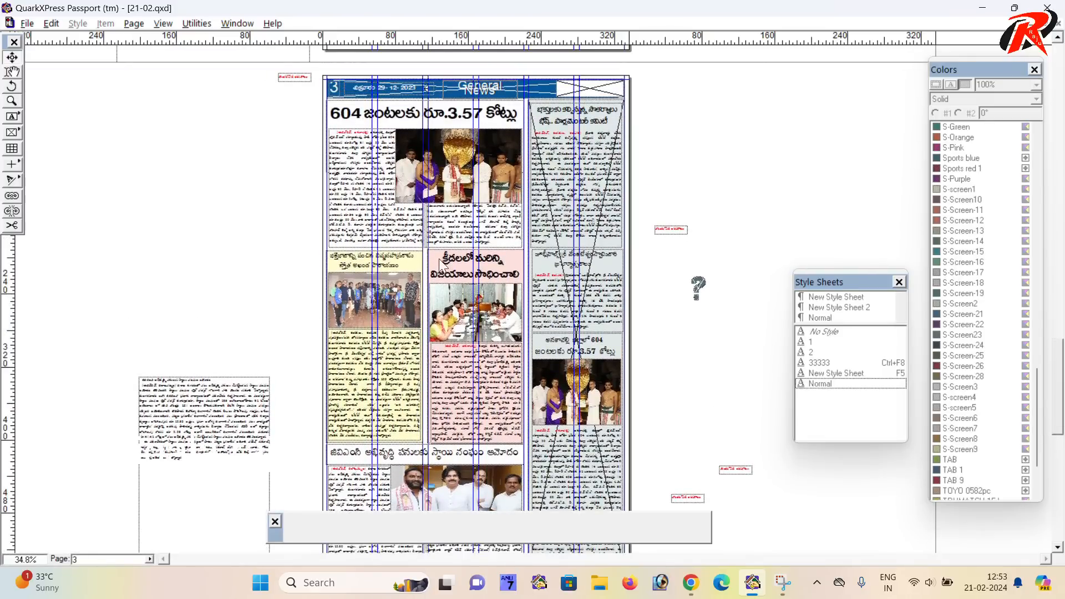
pyautogui.scroll(-1, 392, 353)
pyautogui.scroll(5, 417, 283)
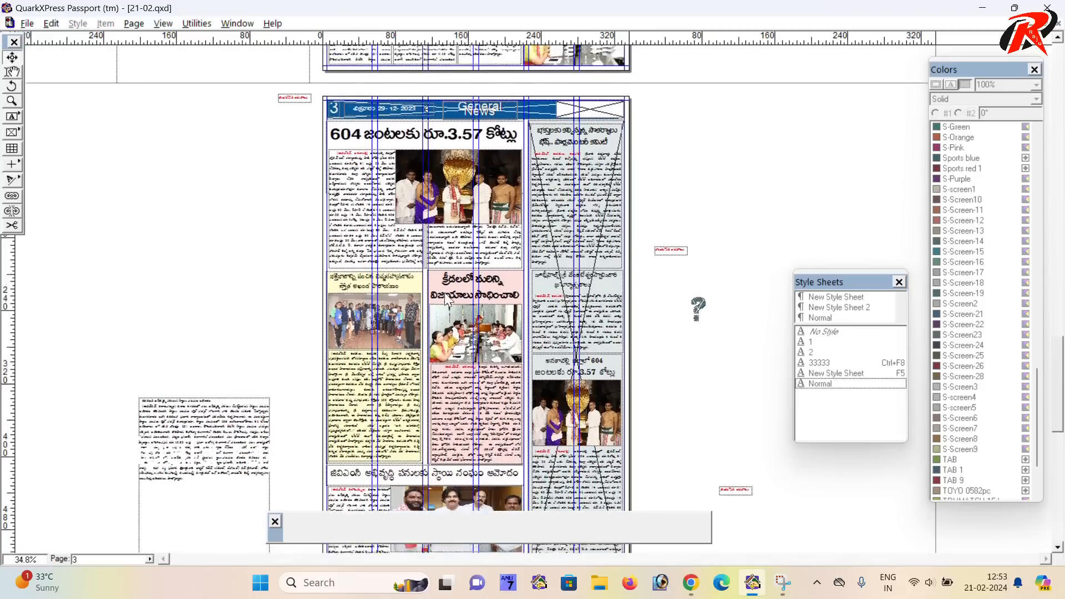
pyautogui.scroll(6, 450, 314)
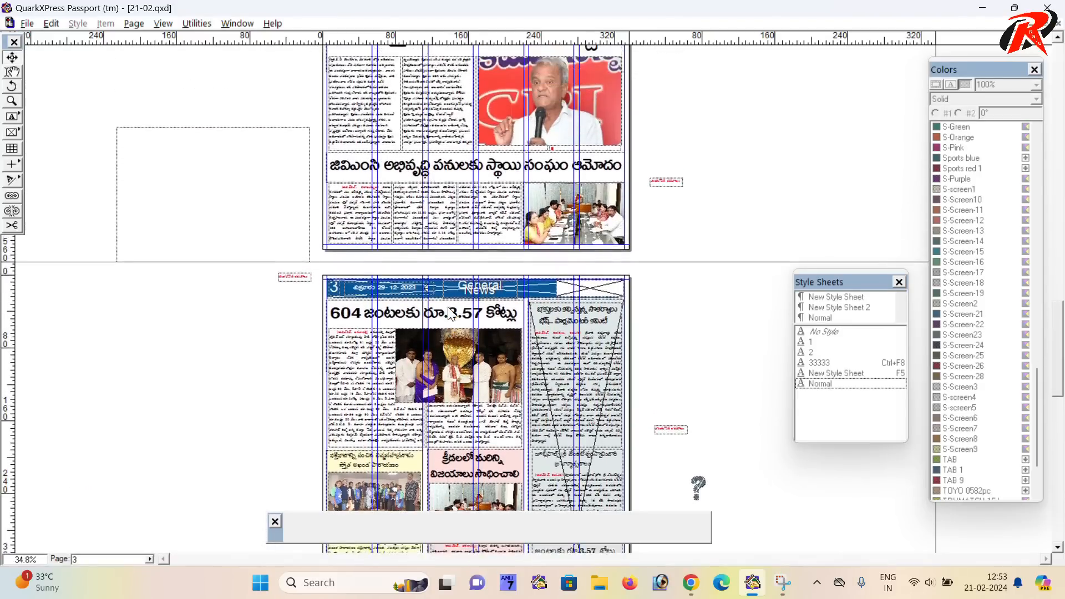
# - Review the finished pages from the third page back to the Medaram front page, checking their layout, photos and headlines
pyautogui.scroll(6, 451, 313)
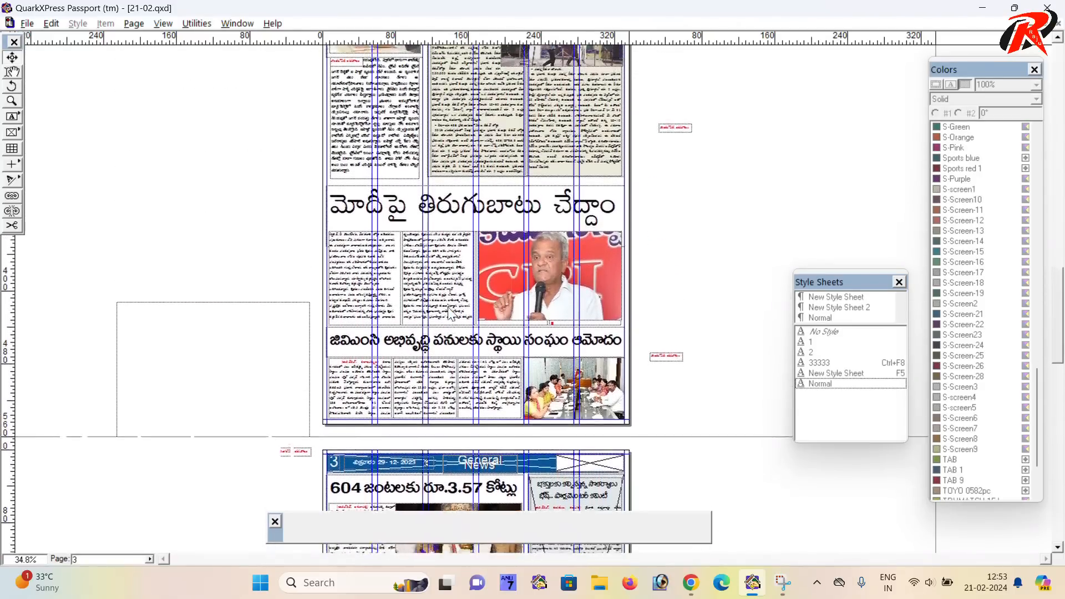
pyautogui.scroll(5, 450, 313)
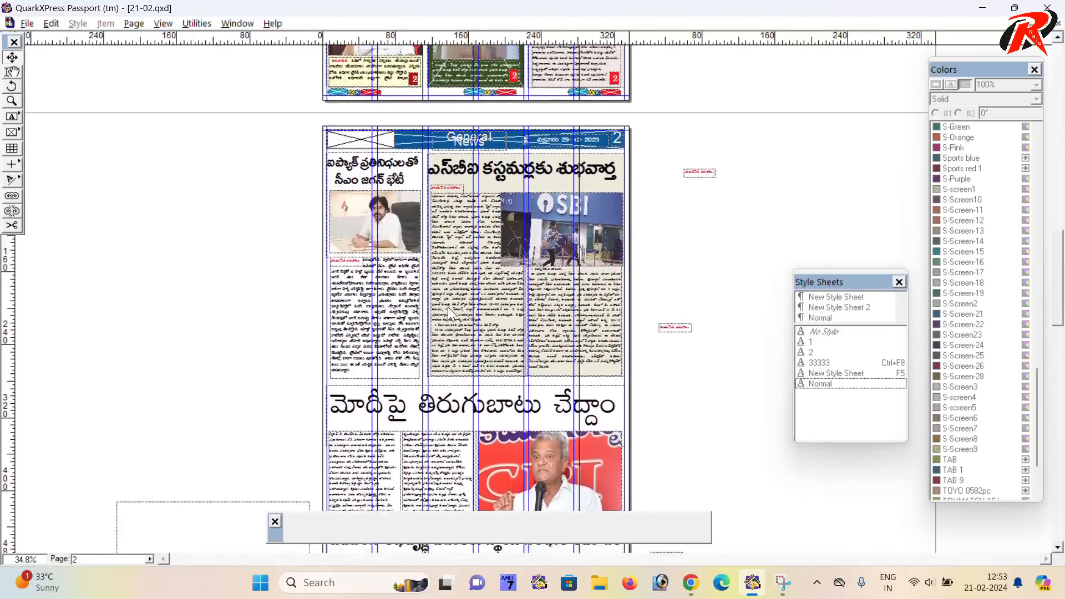
pyautogui.scroll(6, 450, 193)
pyautogui.scroll(6, 450, 193)
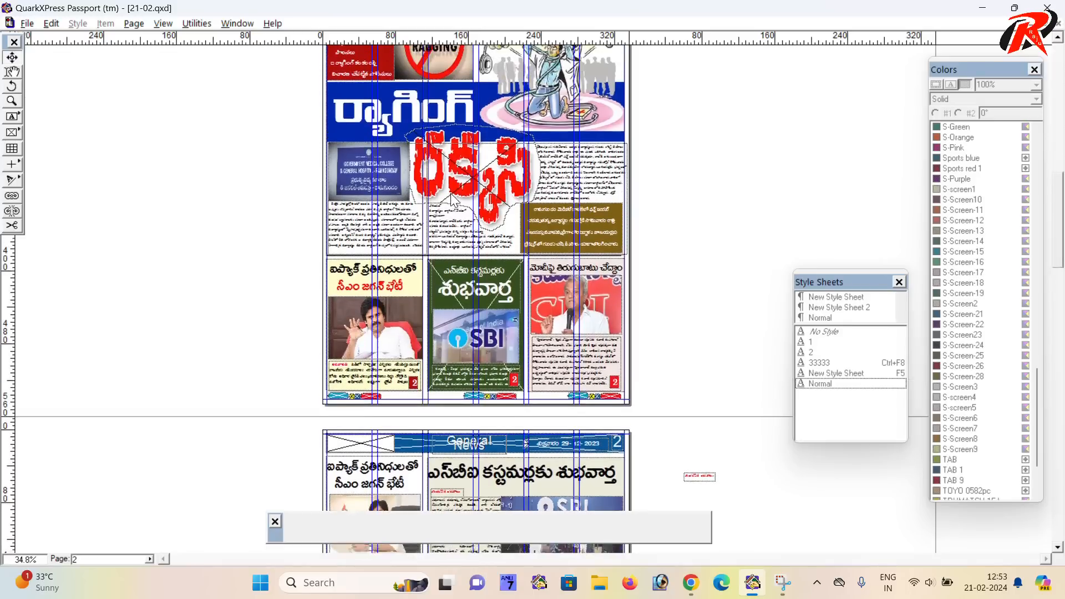
pyautogui.scroll(7, 447, 198)
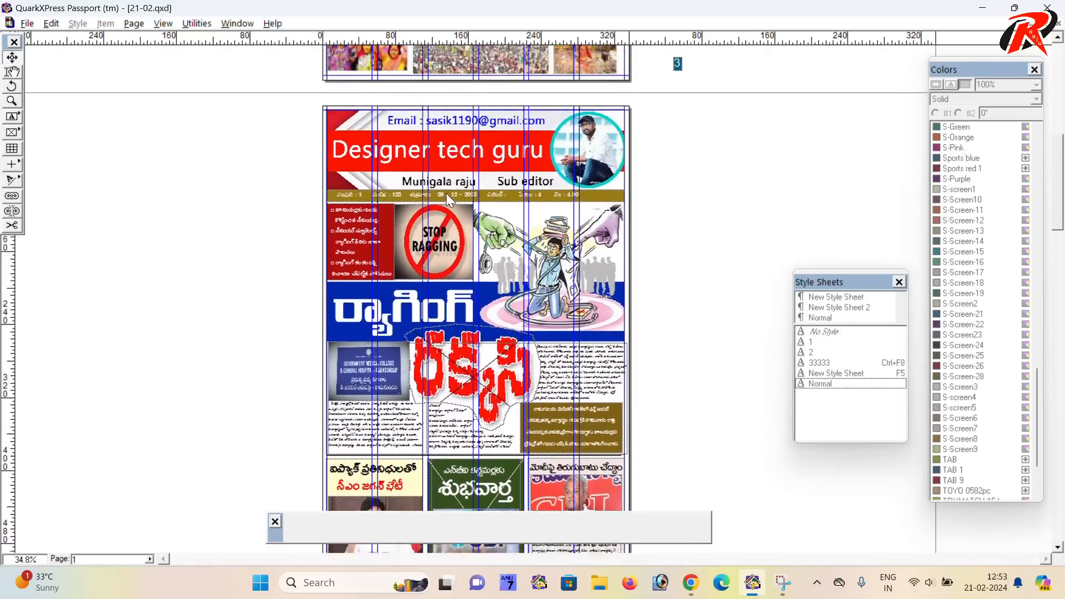
pyautogui.scroll(6, 436, 197)
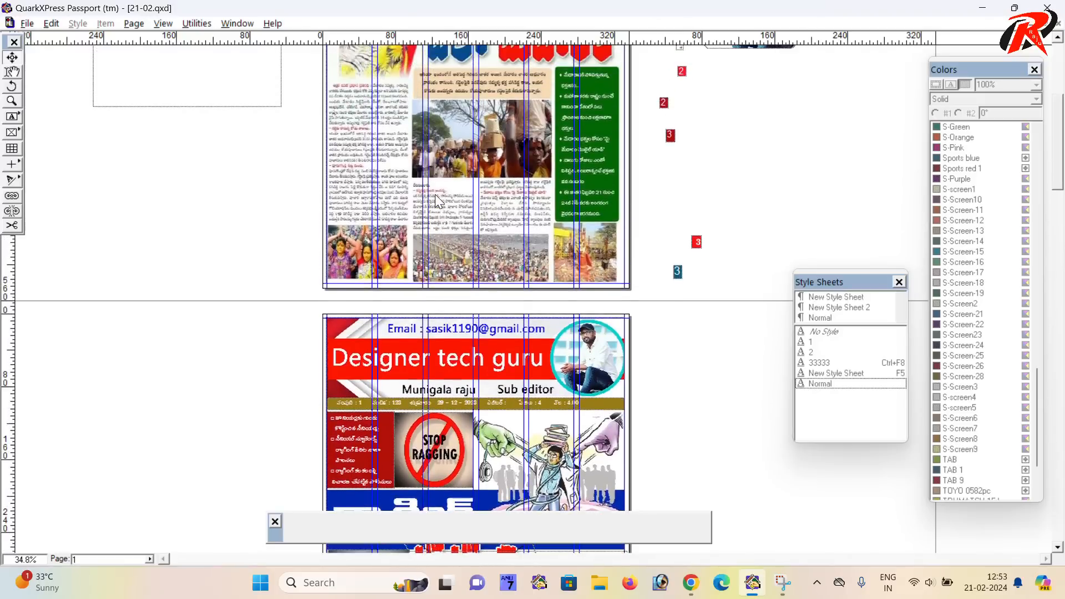
pyautogui.scroll(5, 435, 194)
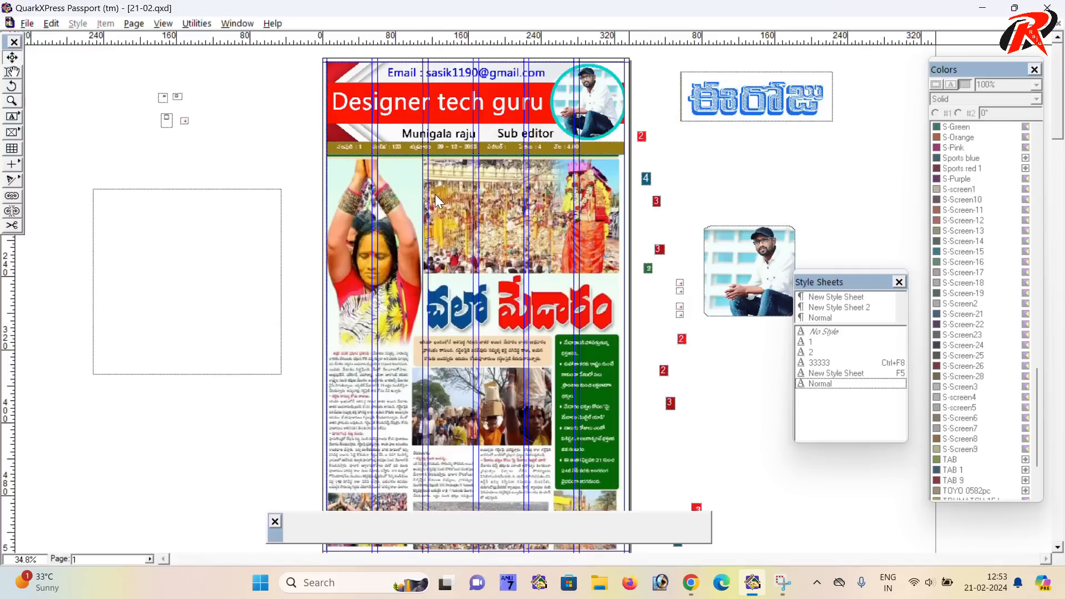
pyautogui.scroll(-1, 475, 213)
pyautogui.scroll(1, 449, 250)
pyautogui.scroll(-3, 439, 253)
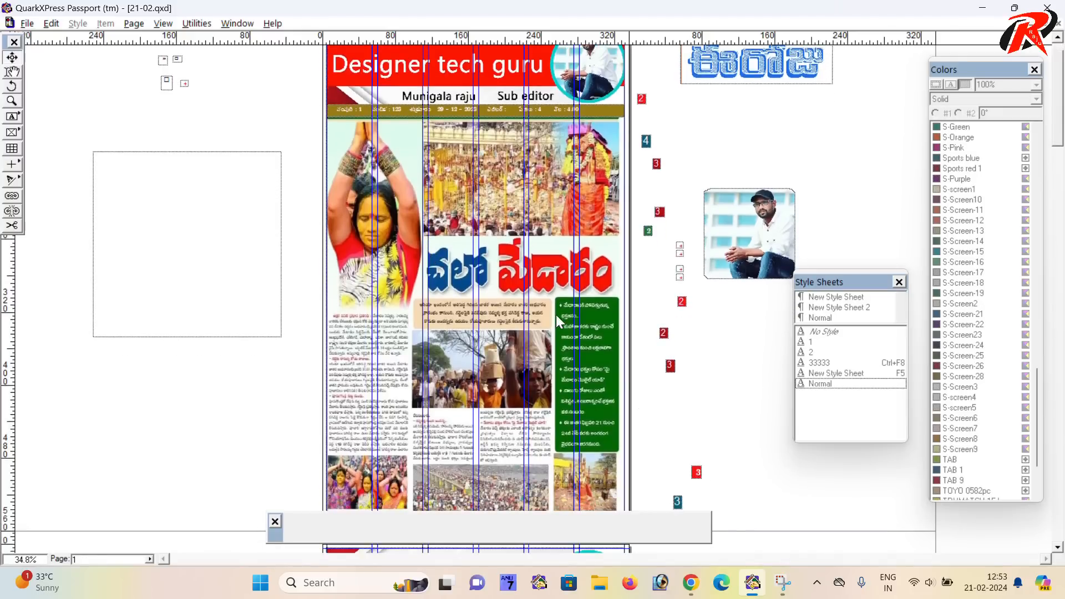
# - Switch to the browser and look through the Designer tech guru YouTube channel's videos, including the Quarkxpress super series episodes
pyautogui.click(694, 580)
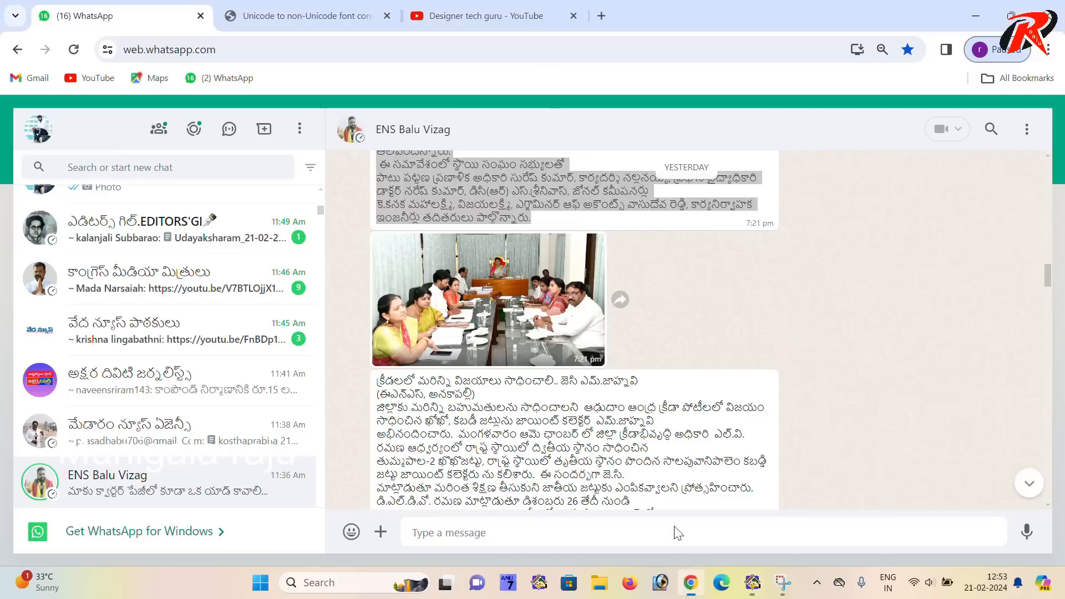
pyautogui.click(430, 15)
pyautogui.scroll(-4, 448, 278)
pyautogui.scroll(-1, 452, 290)
pyautogui.scroll(-4, 452, 283)
pyautogui.scroll(4, 452, 284)
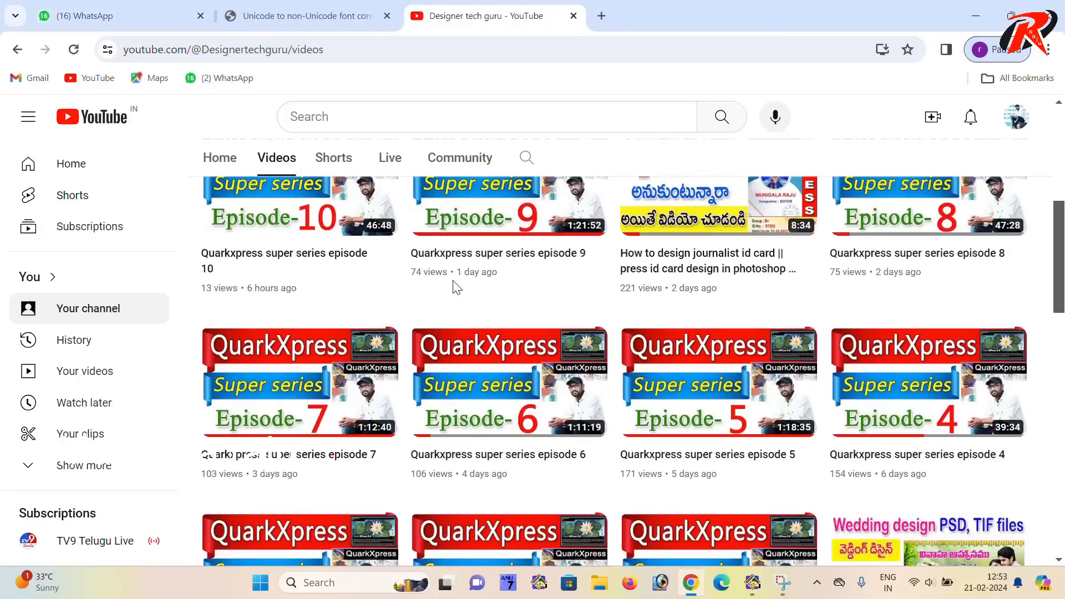
pyautogui.scroll(3, 579, 289)
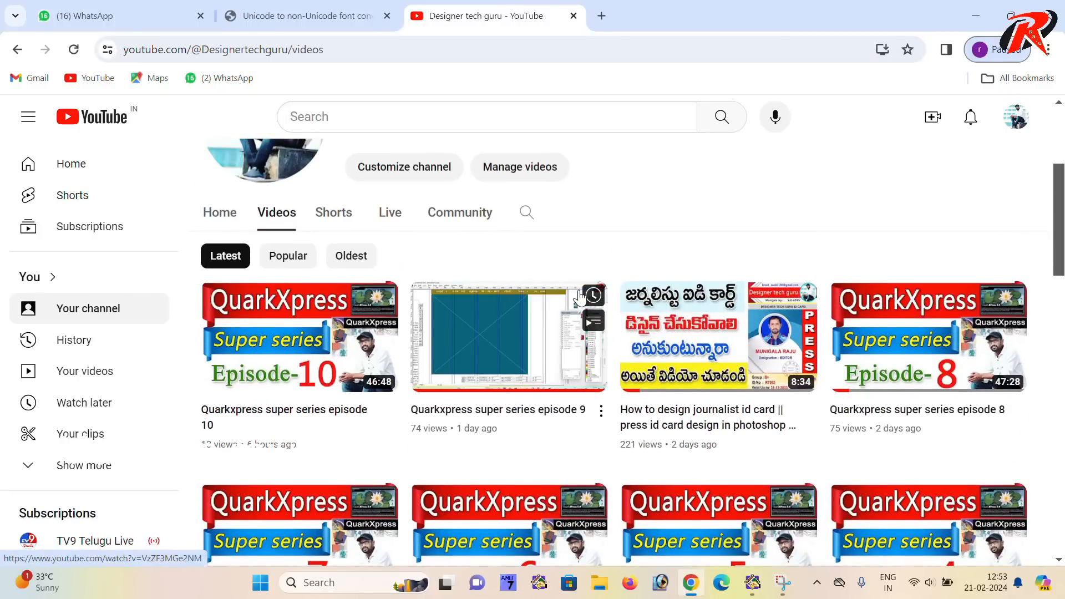
pyautogui.scroll(-15, 581, 298)
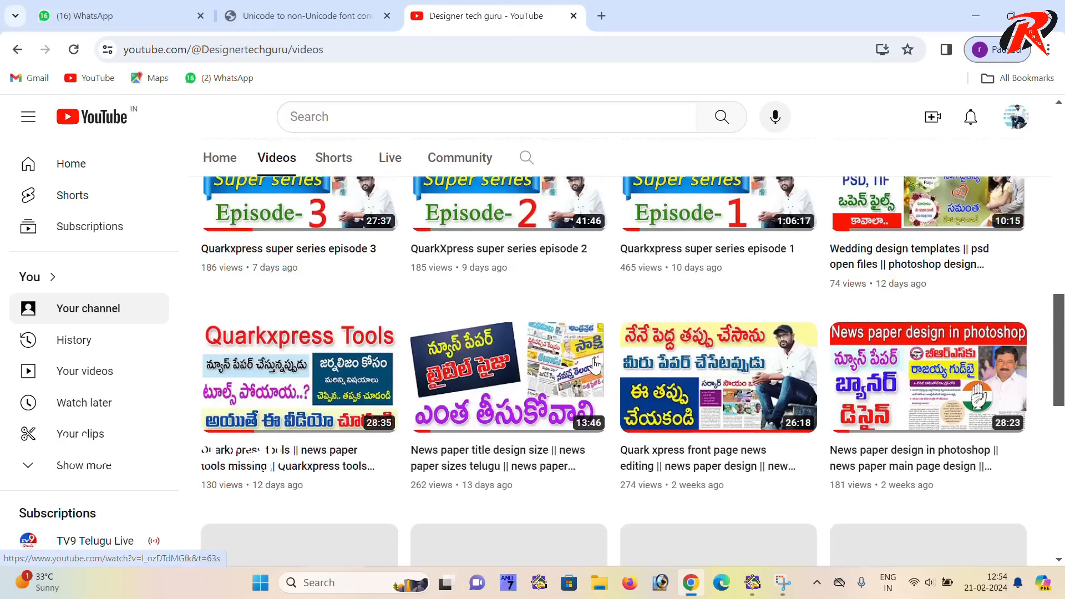
pyautogui.scroll(-10, 596, 366)
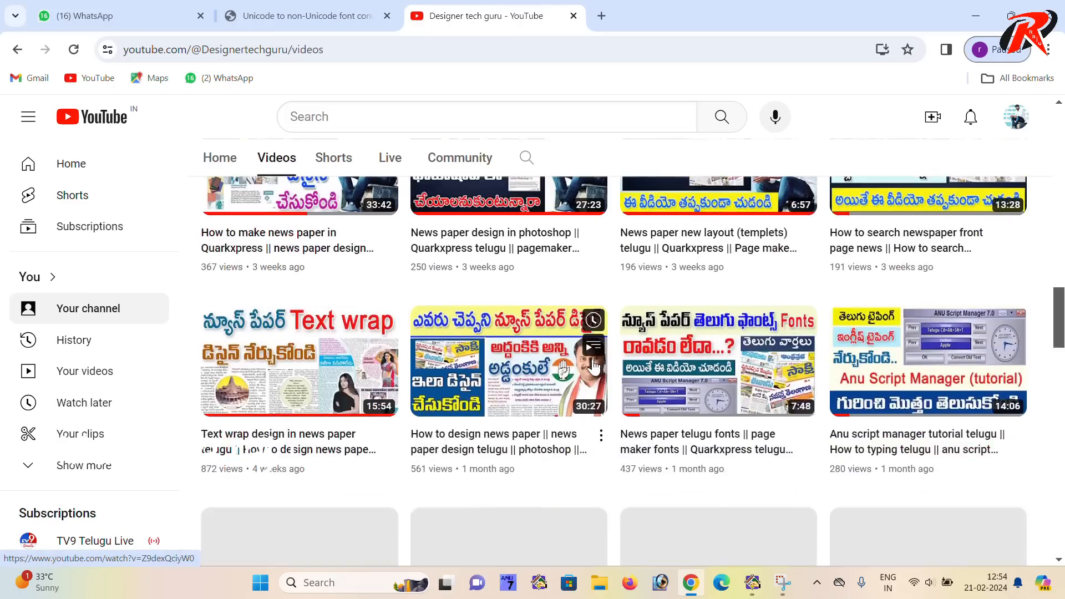
pyautogui.scroll(20, 482, 431)
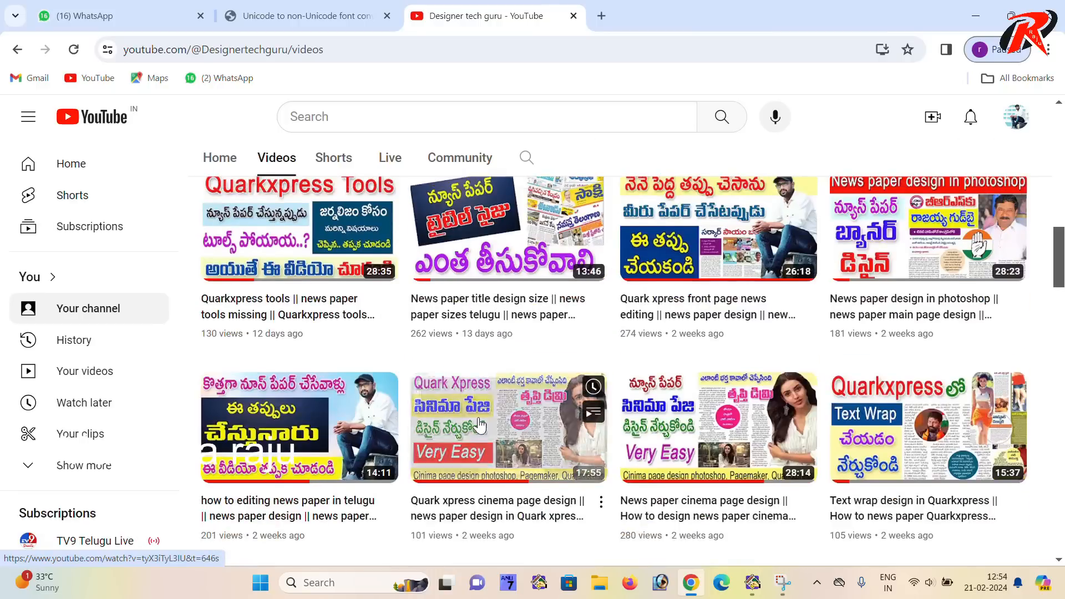
pyautogui.scroll(3, 483, 428)
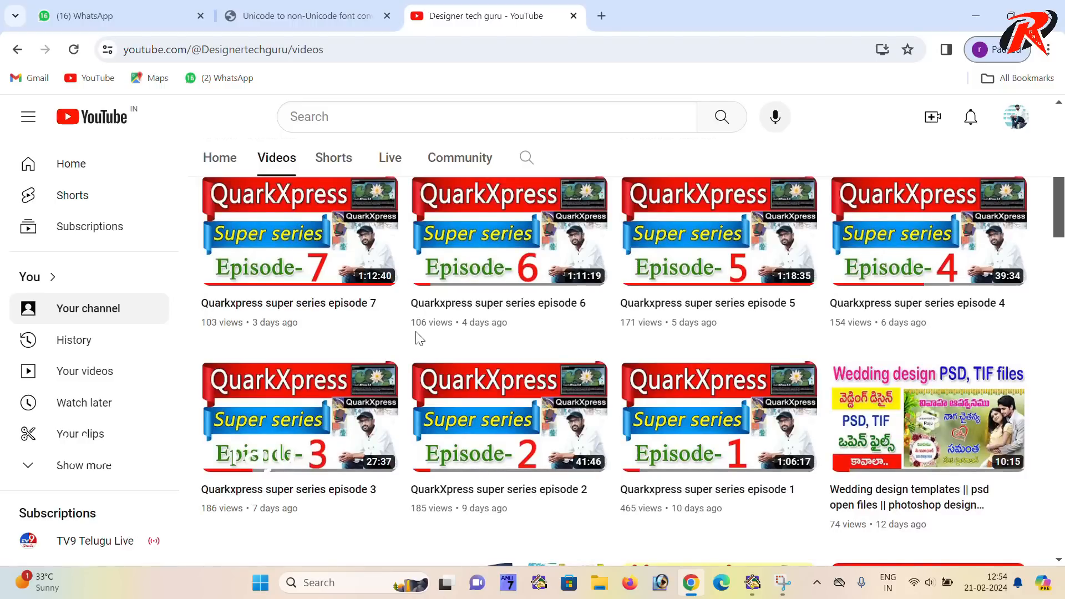
pyautogui.scroll(5, 397, 333)
pyautogui.scroll(-4, 396, 333)
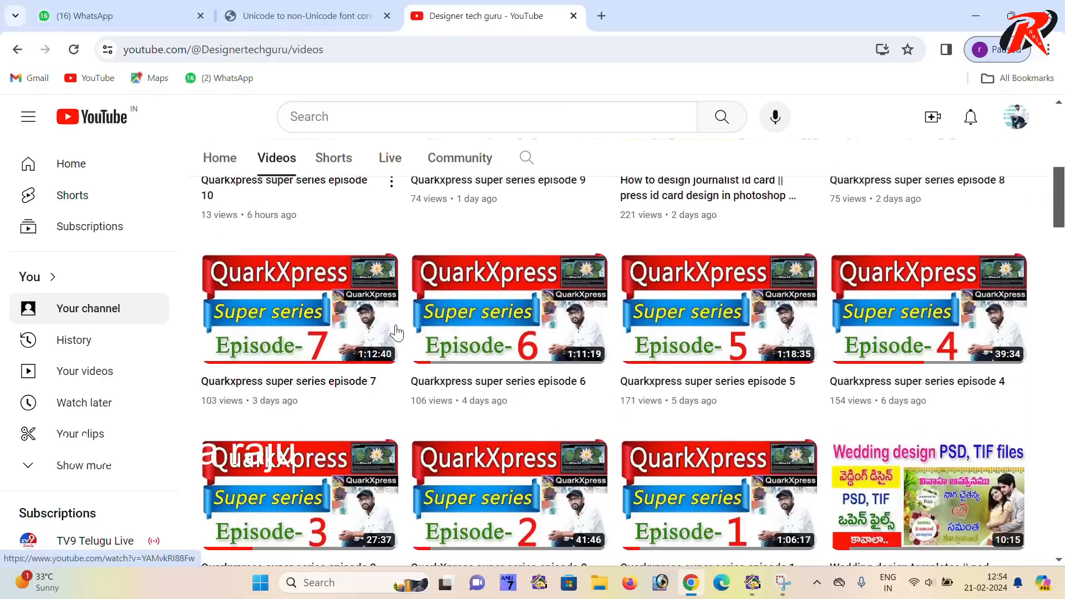
pyautogui.scroll(3, 397, 333)
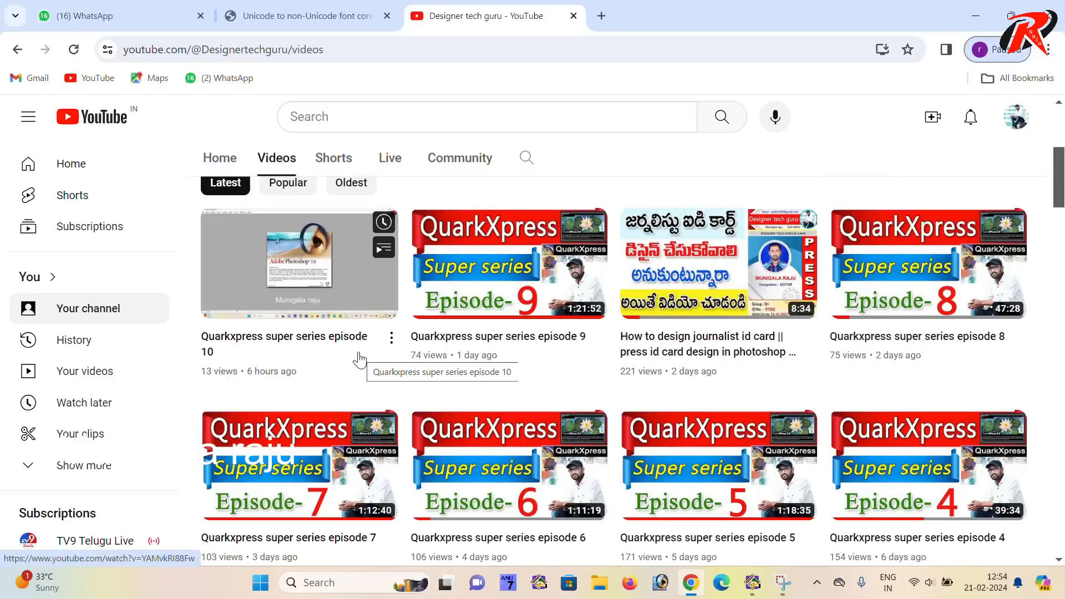
pyautogui.scroll(-3, 360, 319)
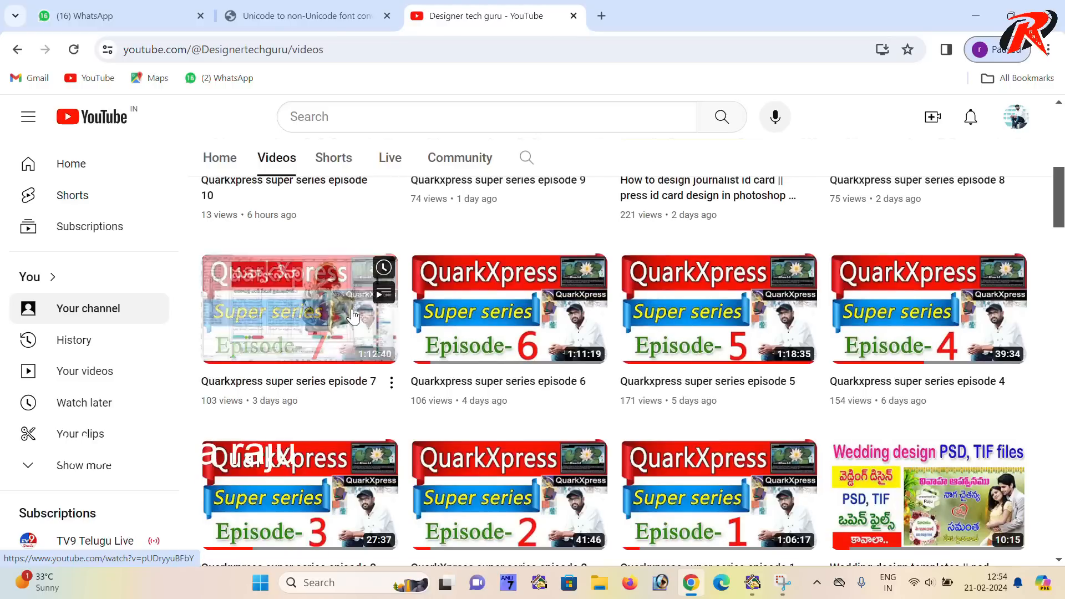
pyautogui.scroll(6, 351, 322)
pyautogui.scroll(-1, 351, 321)
pyautogui.scroll(4, 352, 316)
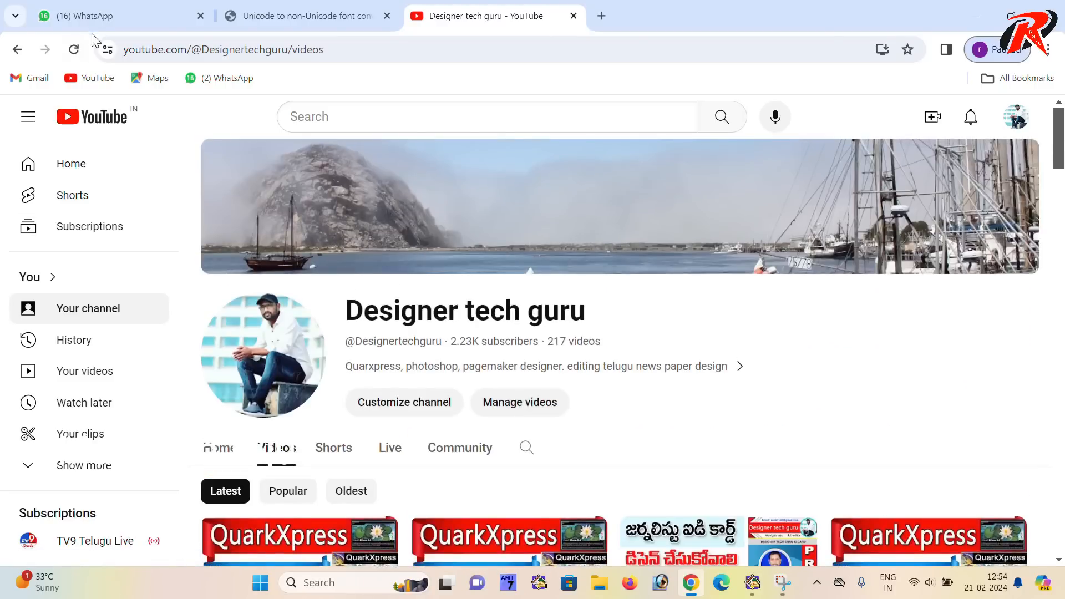
pyautogui.click(86, 16)
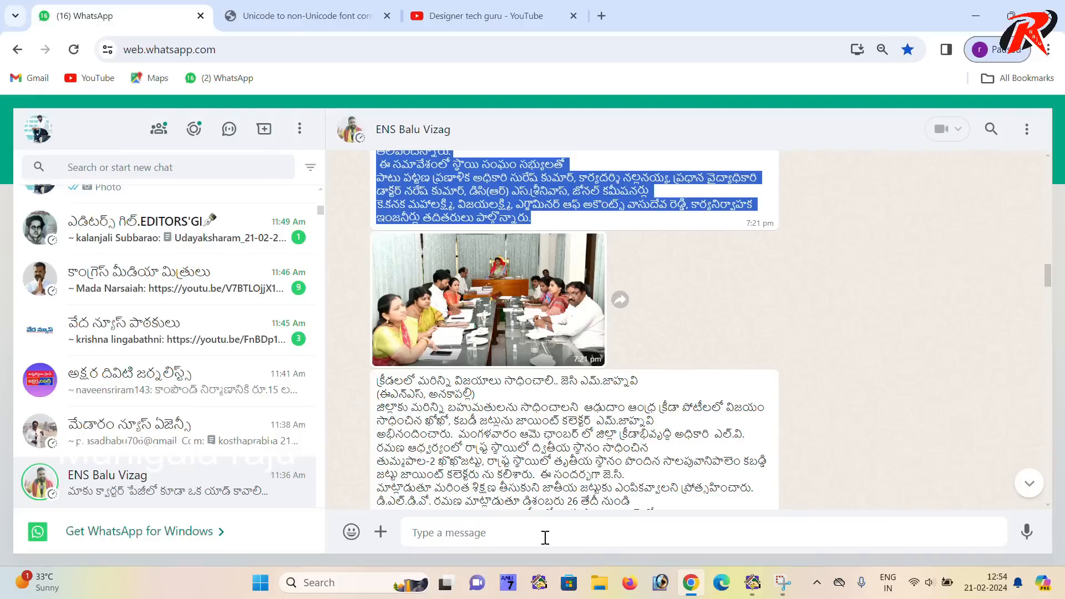
# - Return to QuarkXPress and set up printing of pages 1-3 on doPDF 11, accepting the custom 336 x 546.1 mm page size
pyautogui.click(752, 586)
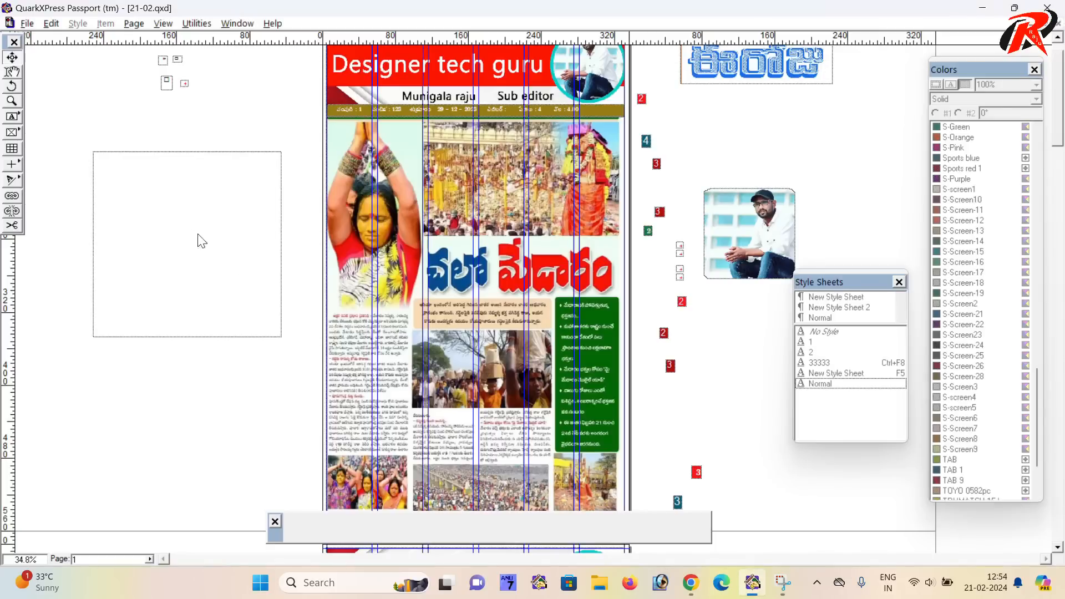
pyautogui.click(198, 236)
pyautogui.click(199, 393)
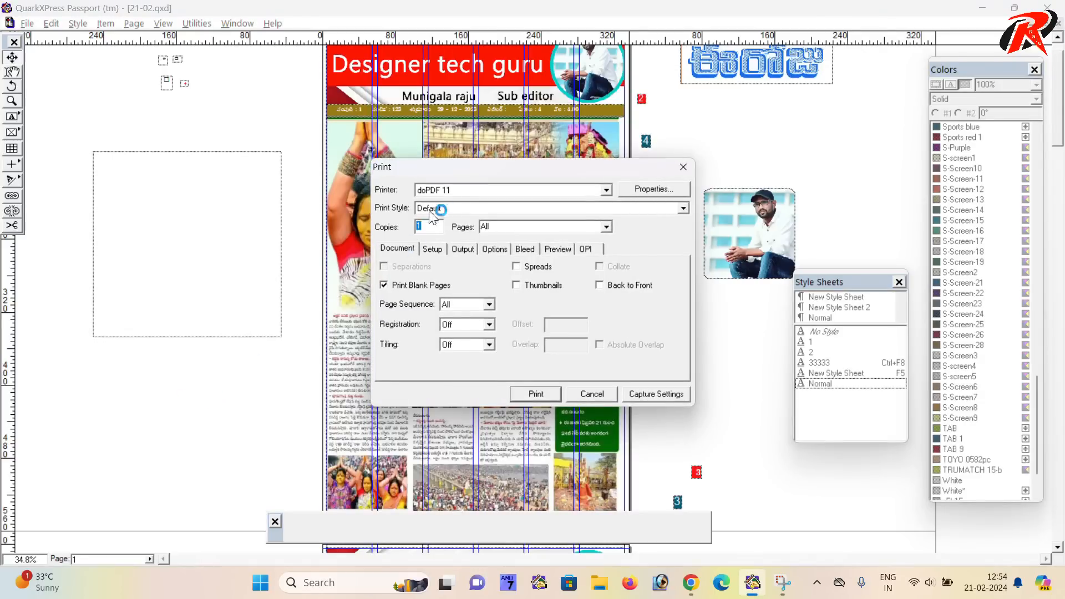
pyautogui.click(449, 189)
pyautogui.click(449, 190)
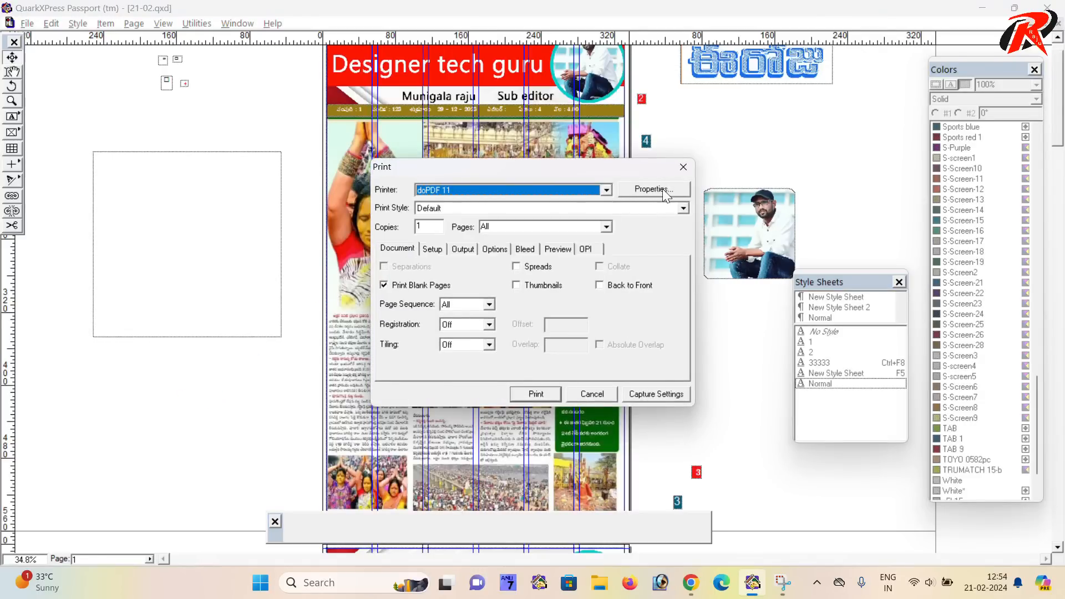
pyautogui.click(514, 228)
pyautogui.write('1')
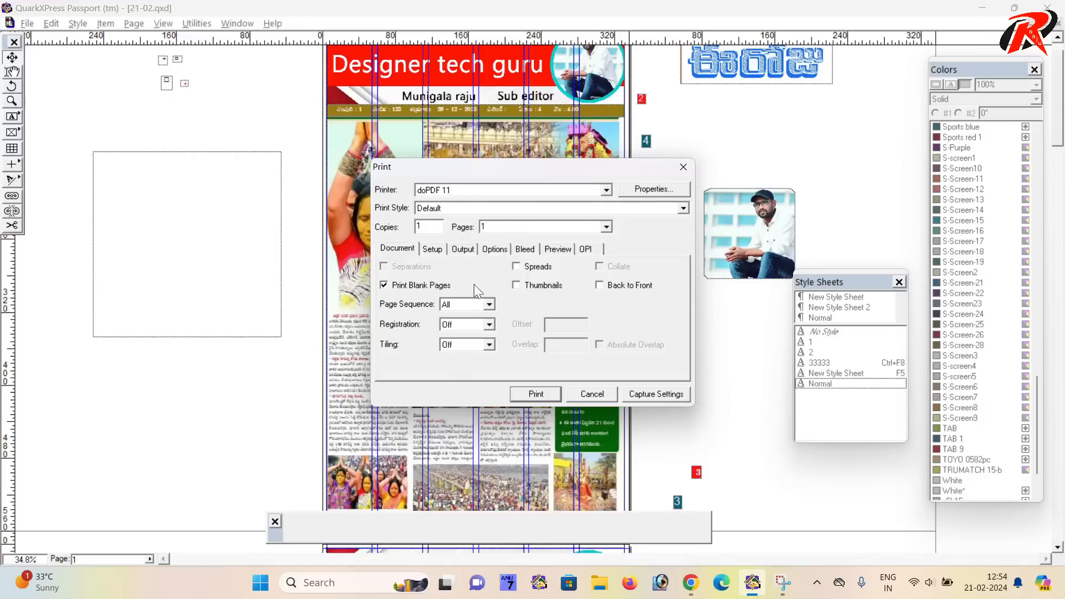
pyautogui.write('-3')
pyautogui.click(655, 190)
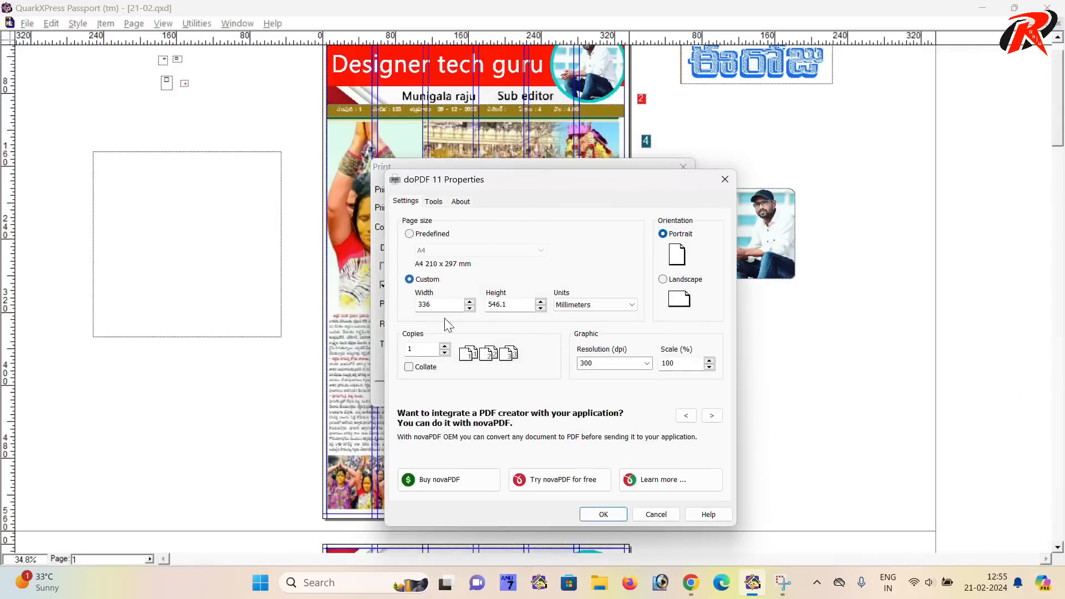
pyautogui.click(603, 515)
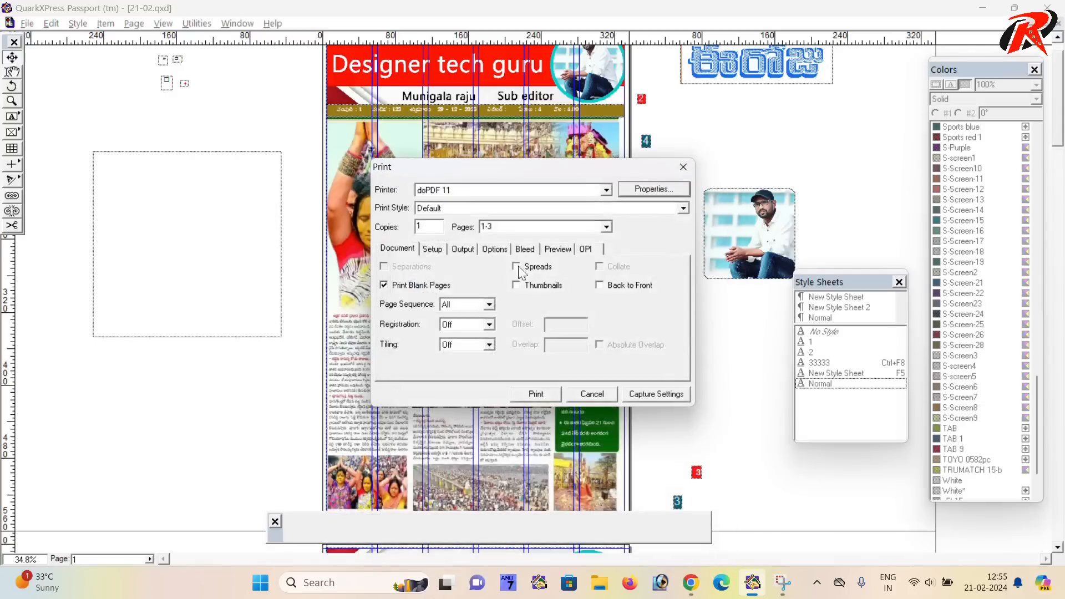
# - Print the pages despite missing or modified picture files, saving the PDF to the Desktop as 21-02-42 at medium quality
pyautogui.click(540, 394)
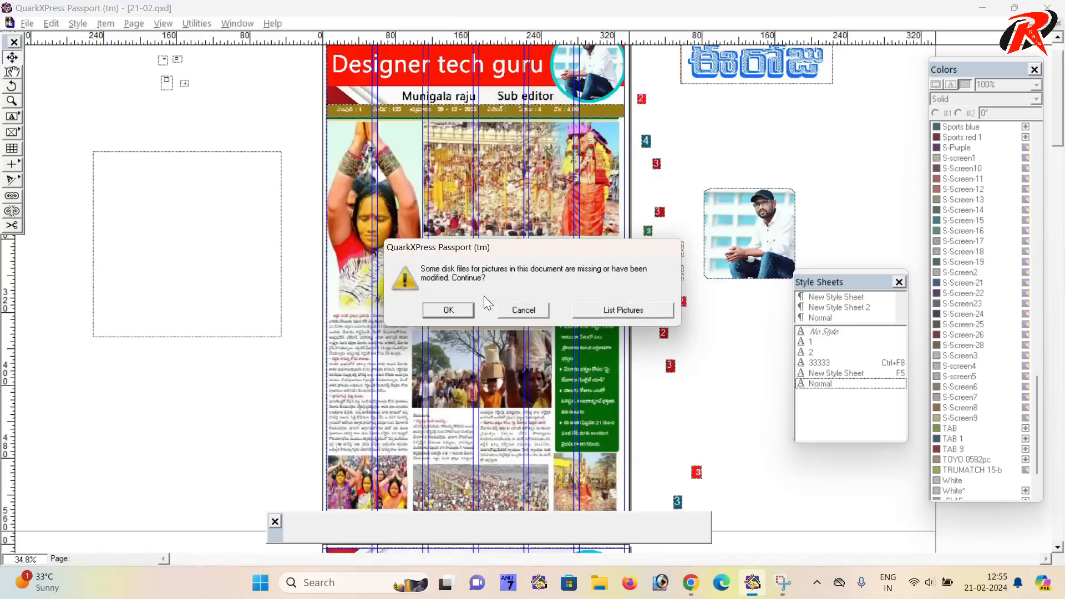
pyautogui.click(448, 310)
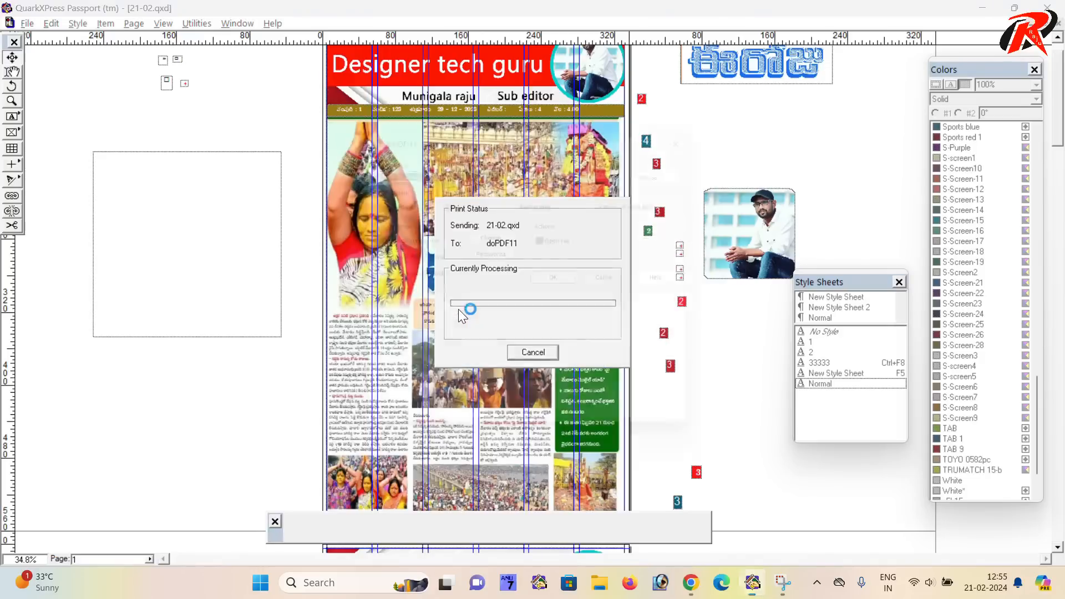
pyautogui.click(671, 164)
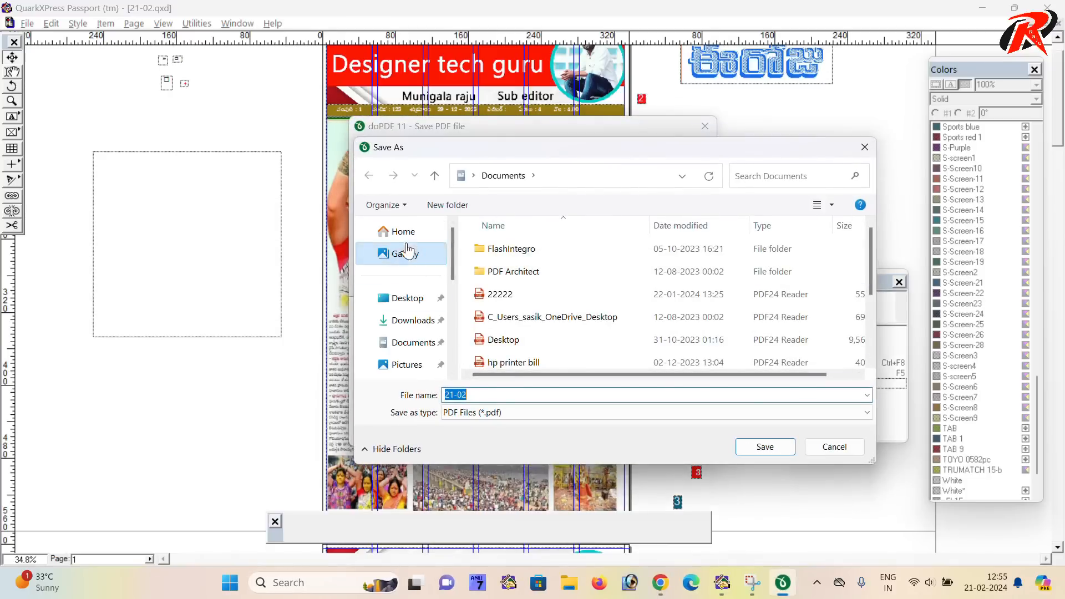
pyautogui.click(406, 299)
pyautogui.click(495, 395)
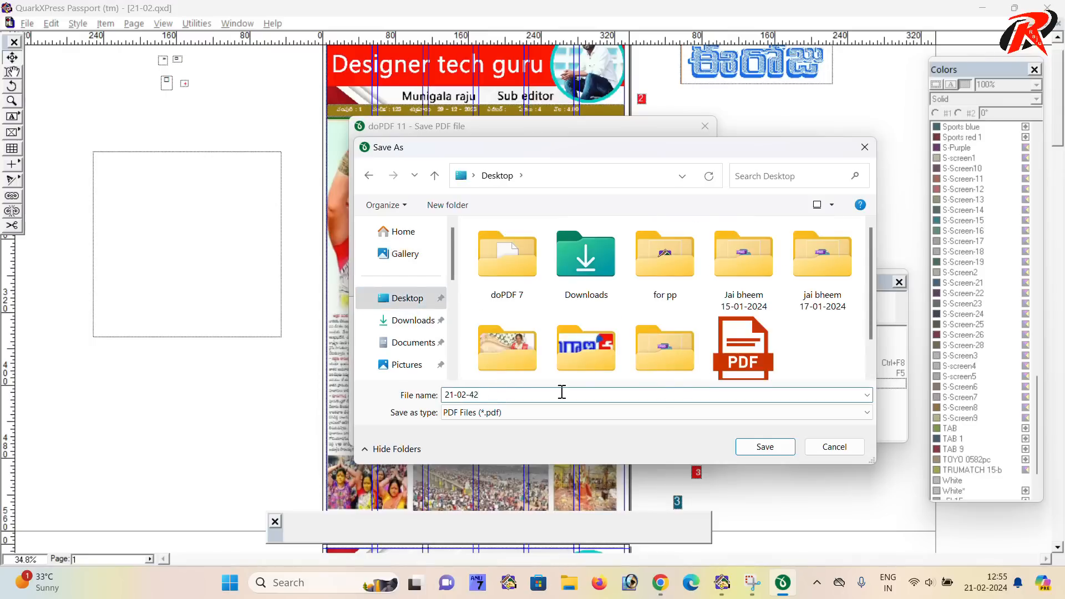
pyautogui.write('-42')
pyautogui.click(765, 447)
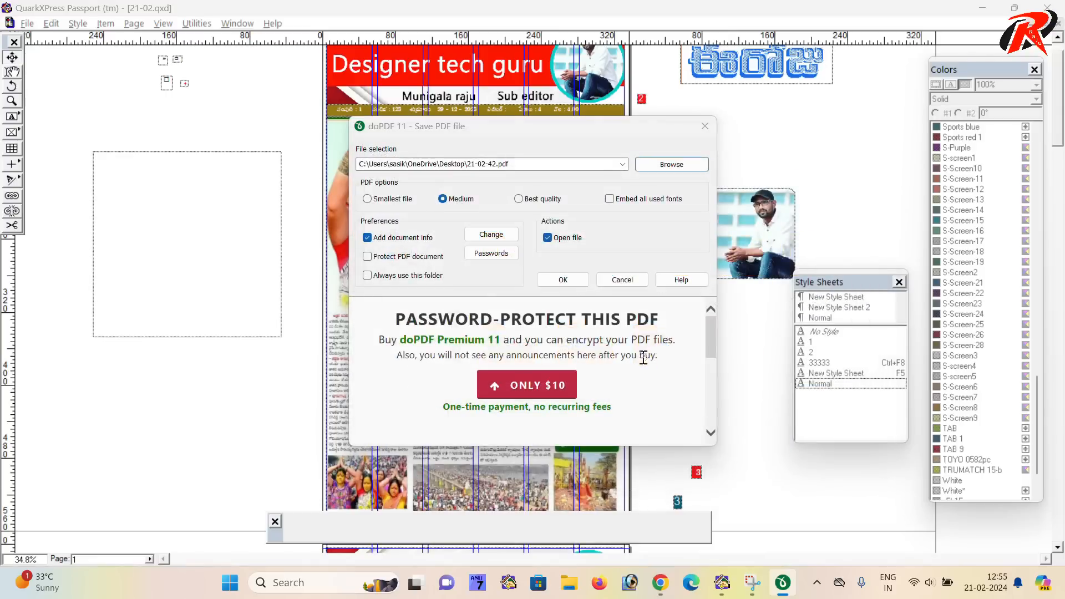
pyautogui.click(563, 279)
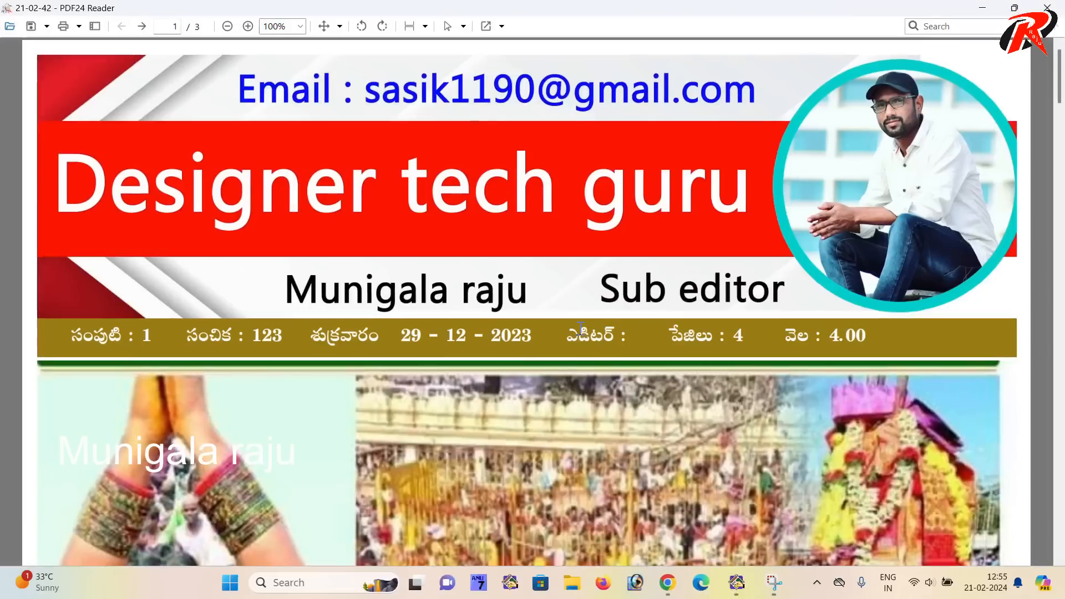
# - Reduce the exported PDF's zoom to 53% and look over the Medaram front page through to the second page
pyautogui.click(228, 26)
pyautogui.click(229, 27)
pyautogui.click(228, 27)
pyautogui.click(228, 27)
pyautogui.scroll(-5, 510, 231)
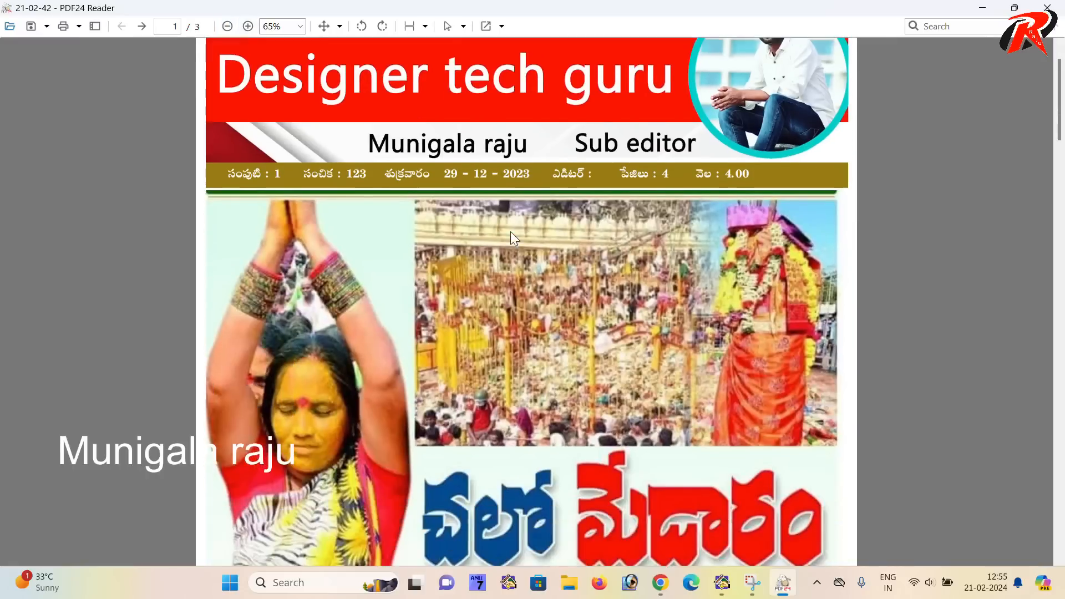
pyautogui.scroll(4, 524, 227)
pyautogui.click(227, 26)
pyautogui.scroll(-2, 508, 248)
pyautogui.scroll(2, 514, 240)
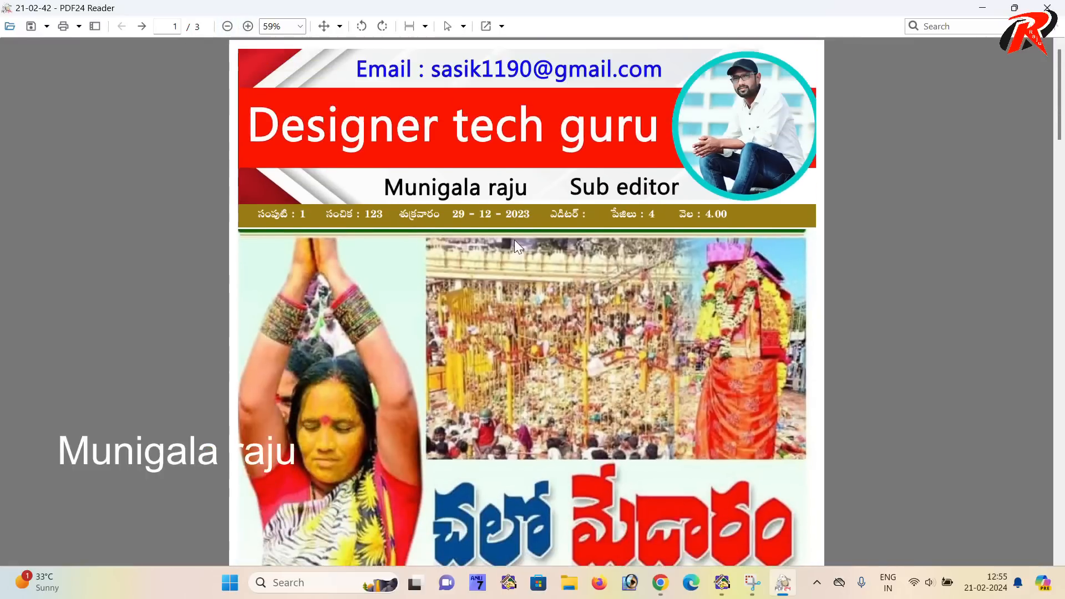
pyautogui.click(228, 26)
pyautogui.scroll(-6, 534, 208)
pyautogui.scroll(-8, 539, 218)
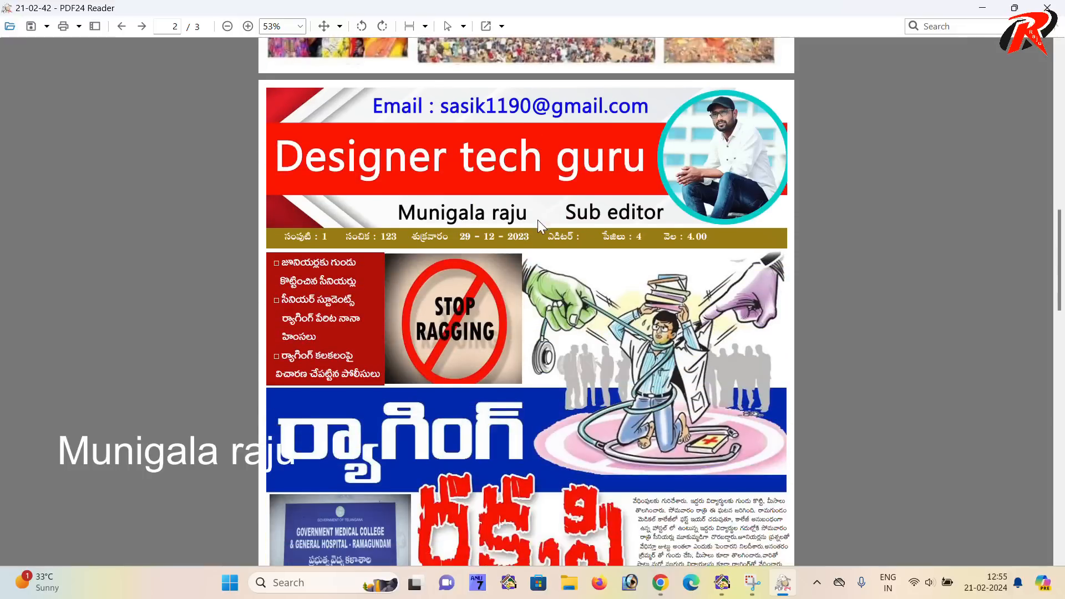
# - Examine the ragging story and the three short articles below it on the PDF's second page
pyautogui.scroll(-1, 537, 220)
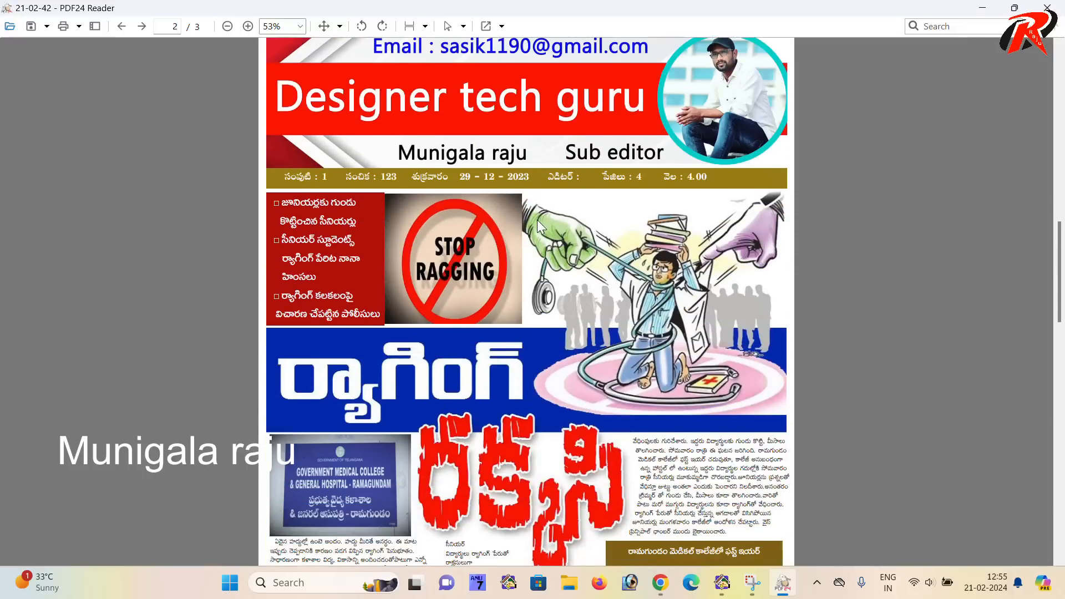
pyautogui.scroll(-1, 537, 220)
pyautogui.scroll(-1, 538, 225)
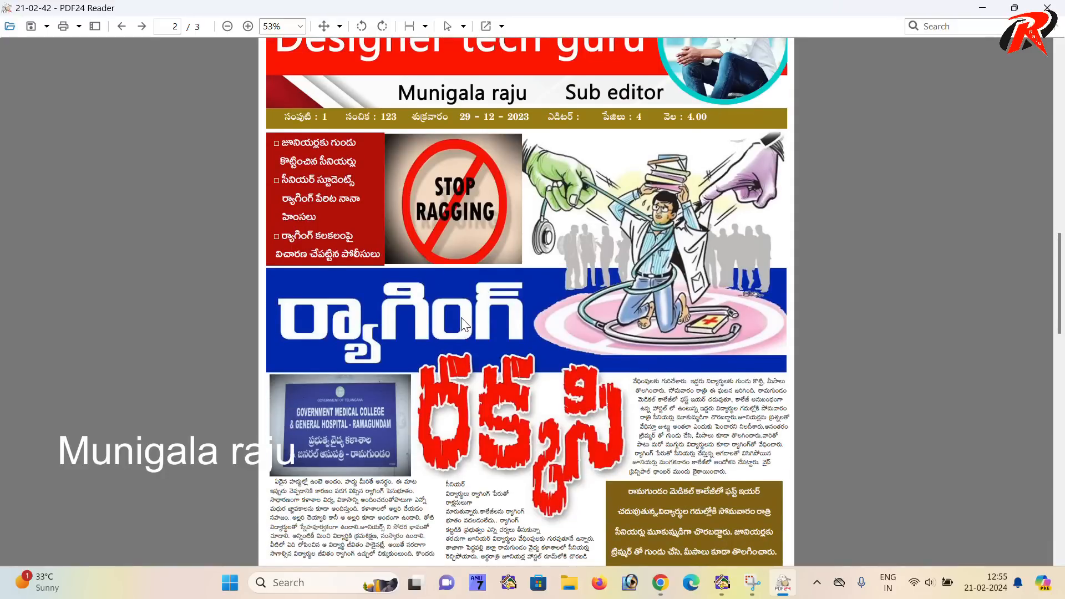
pyautogui.scroll(-1, 465, 324)
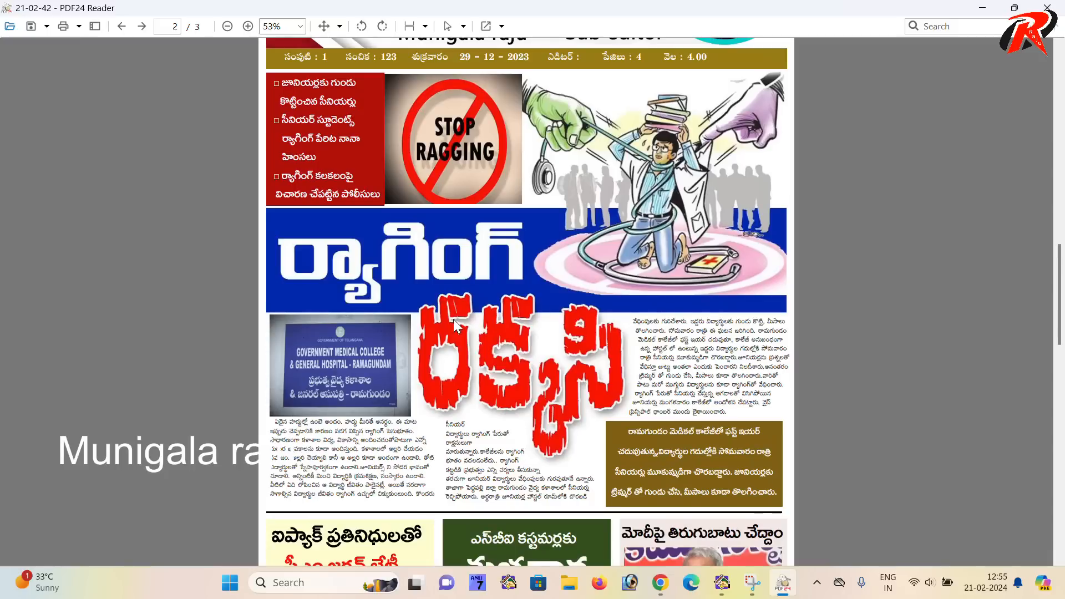
pyautogui.scroll(-5, 455, 318)
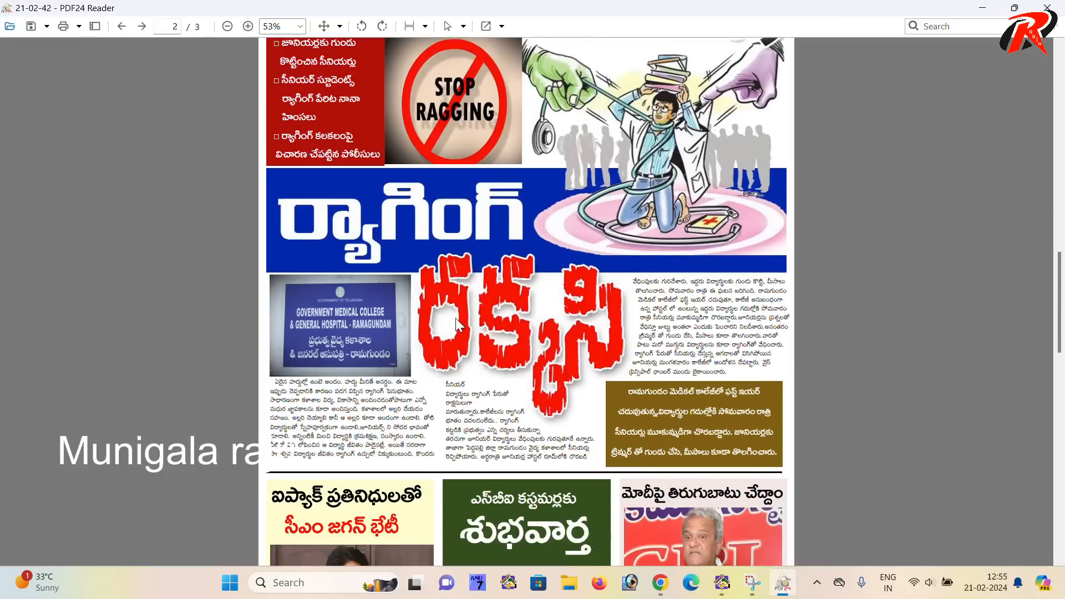
pyautogui.scroll(-3, 455, 318)
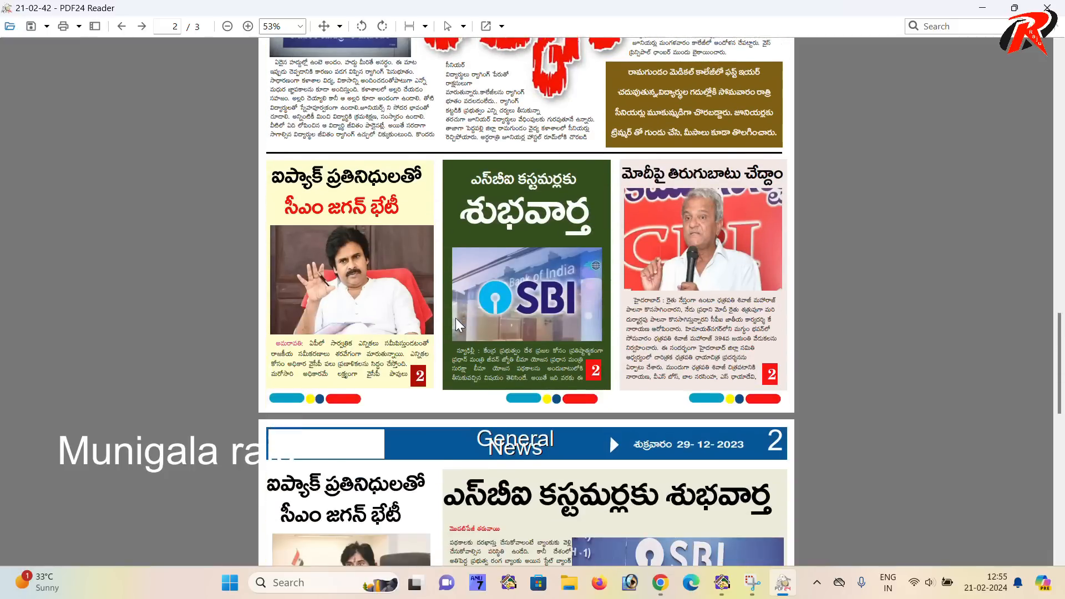
pyautogui.scroll(3, 456, 322)
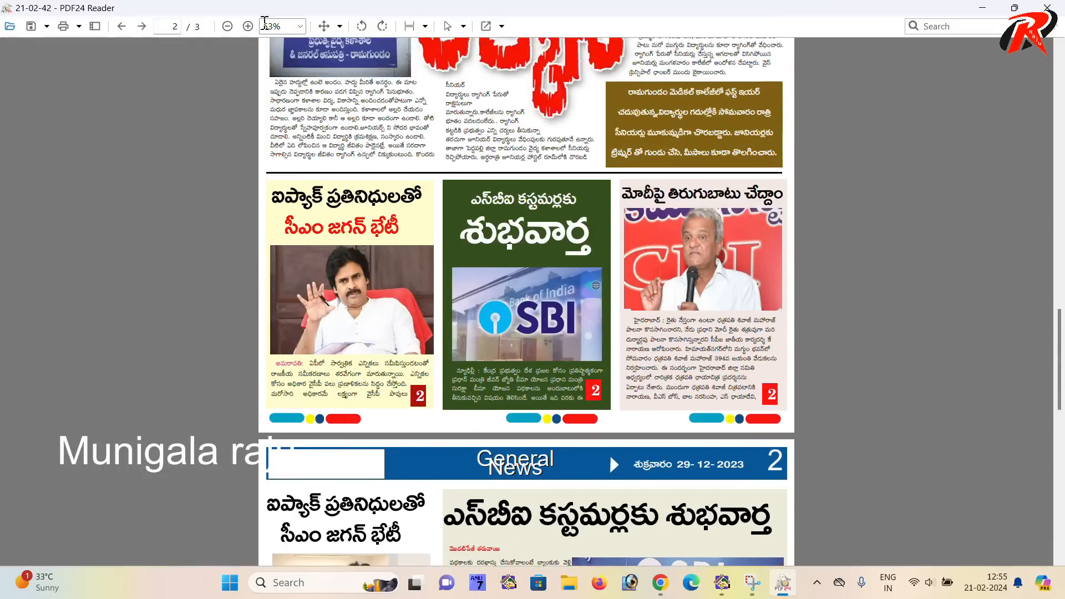
# - Enlarge the PDF to 64% and check the General News page's articles and photos, then return to the ragging story
pyautogui.click(248, 26)
pyautogui.scroll(1, 591, 333)
pyautogui.scroll(1, 591, 333)
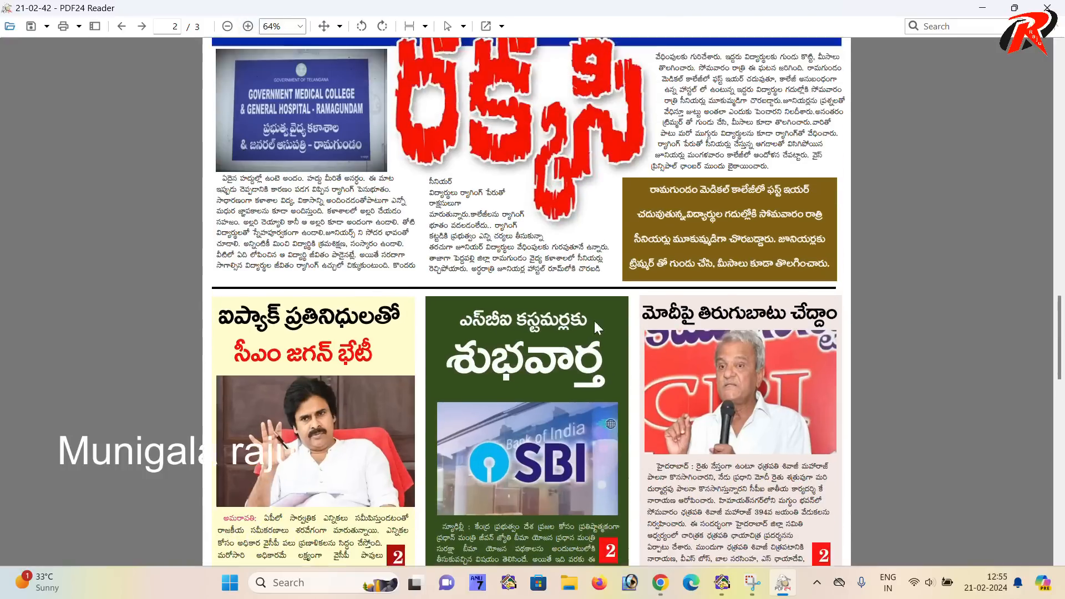
pyautogui.scroll(-1, 594, 321)
pyautogui.scroll(-3, 594, 323)
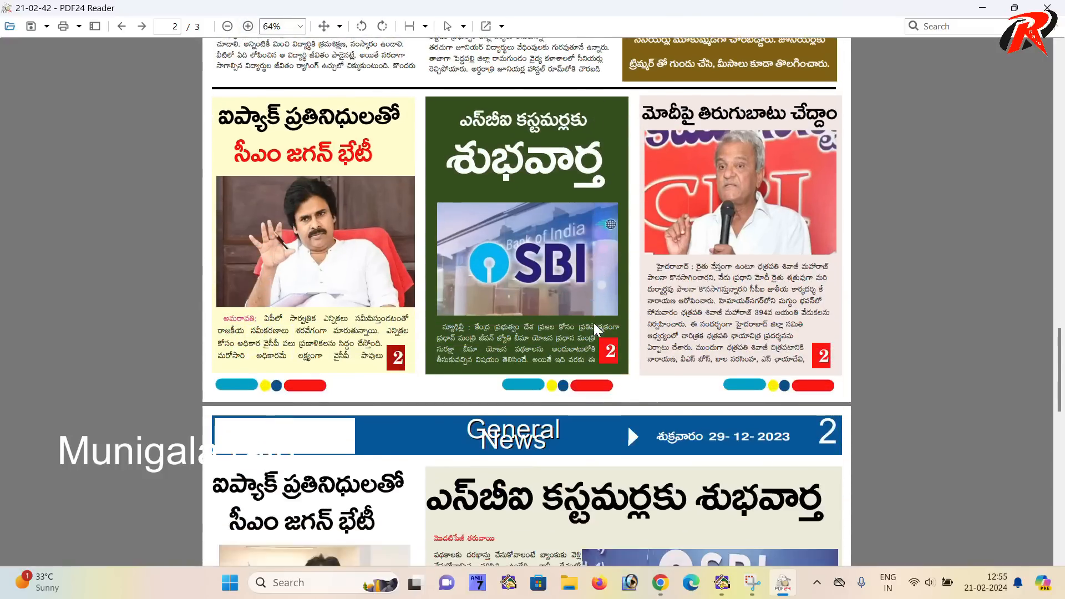
pyautogui.scroll(-2, 595, 337)
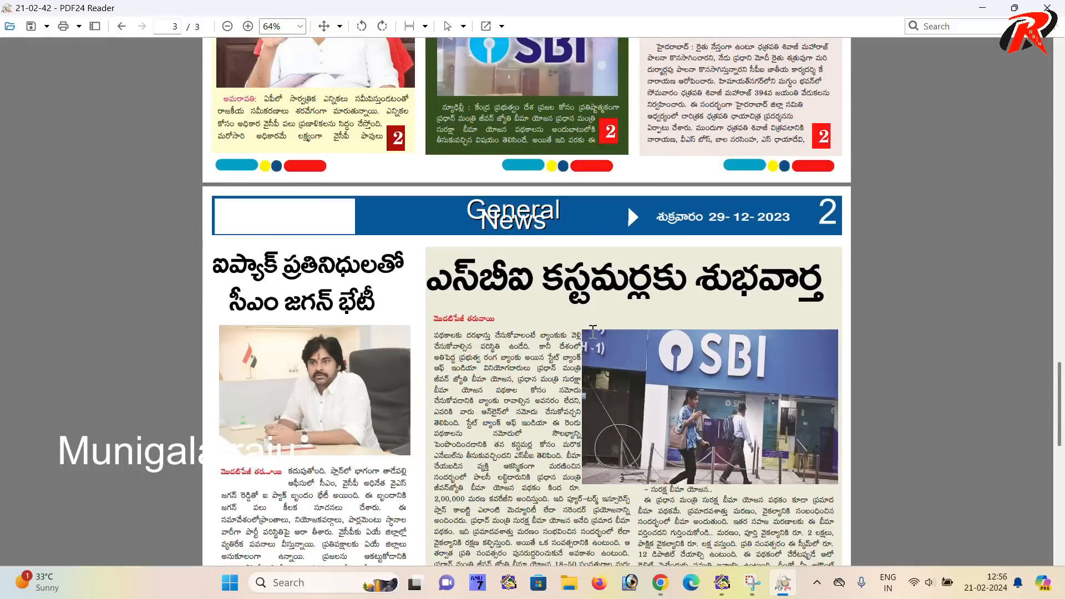
pyautogui.scroll(-4, 587, 333)
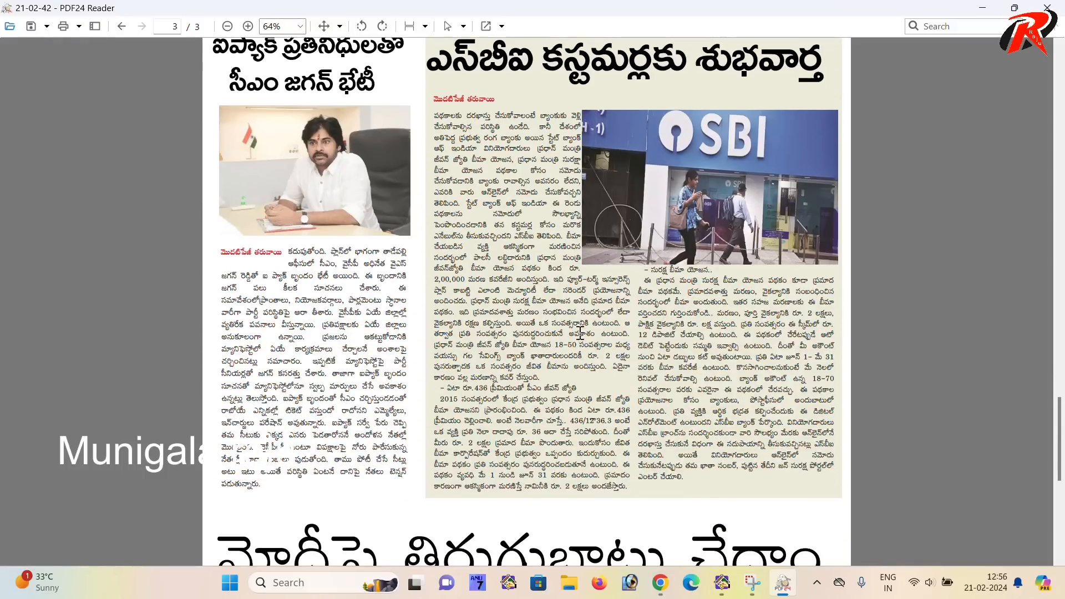
pyautogui.scroll(-6, 648, 310)
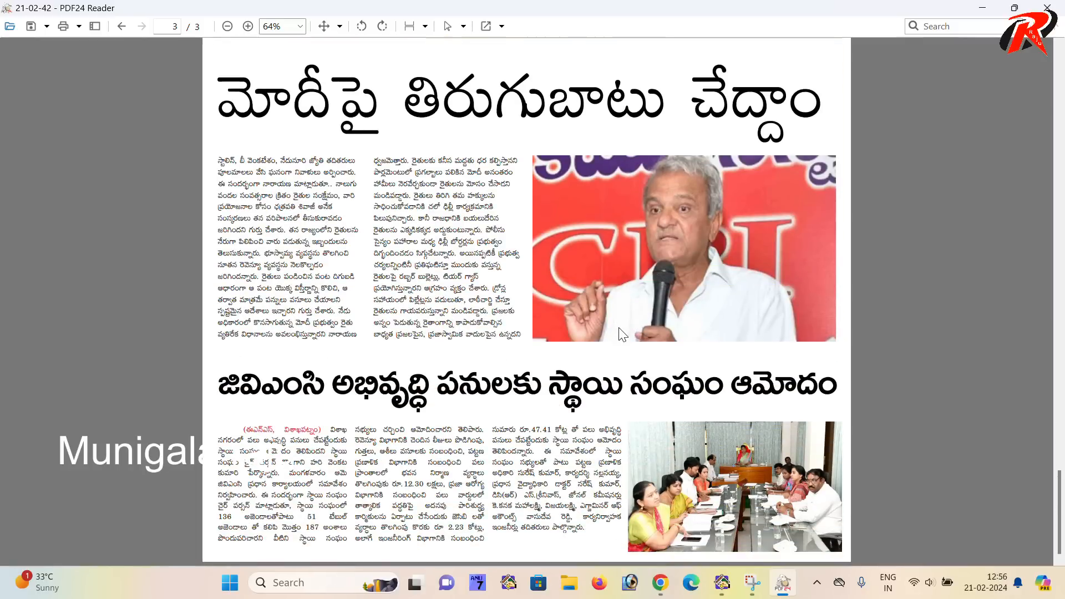
pyautogui.scroll(10, 620, 333)
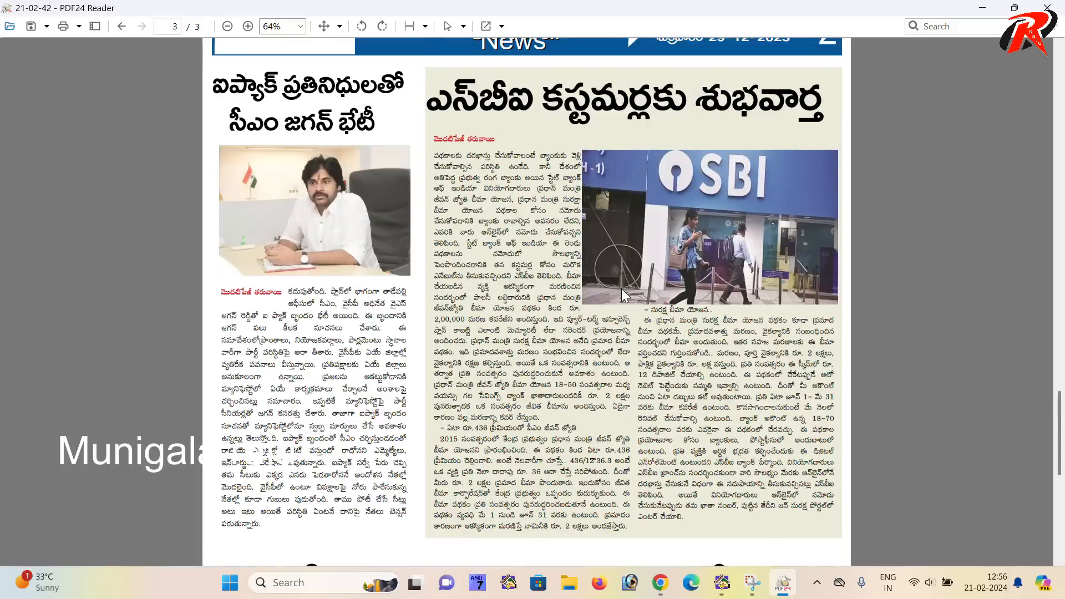
pyautogui.scroll(12, 621, 289)
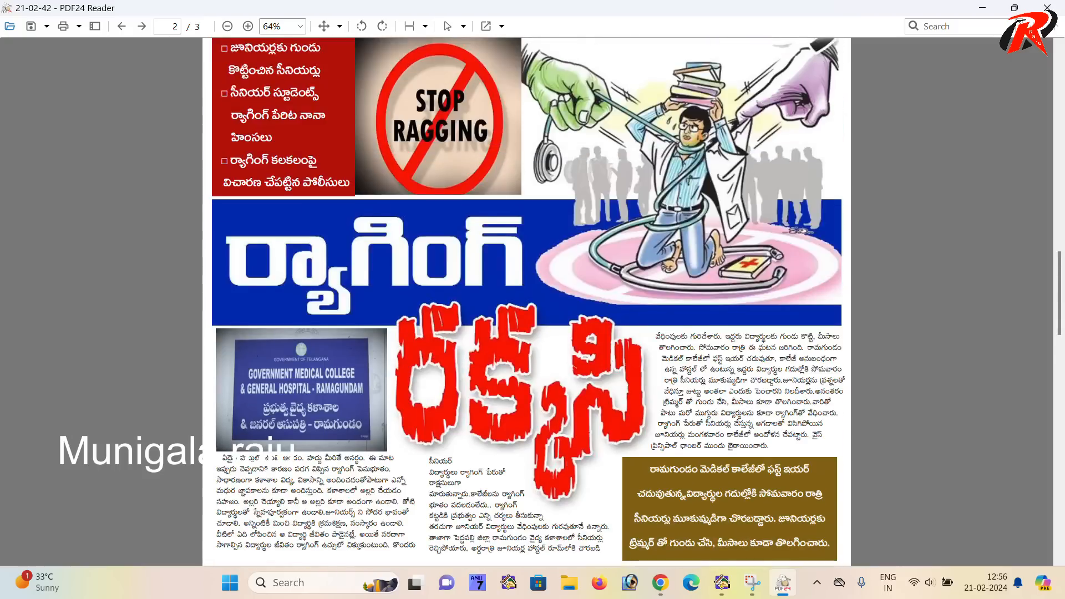
# - Close the PDF, return to QuarkXPress and set up printing of pages 1-4 on doPDF 11, accepting the custom 336 x 546.1 mm page size
pyautogui.click(1047, 7)
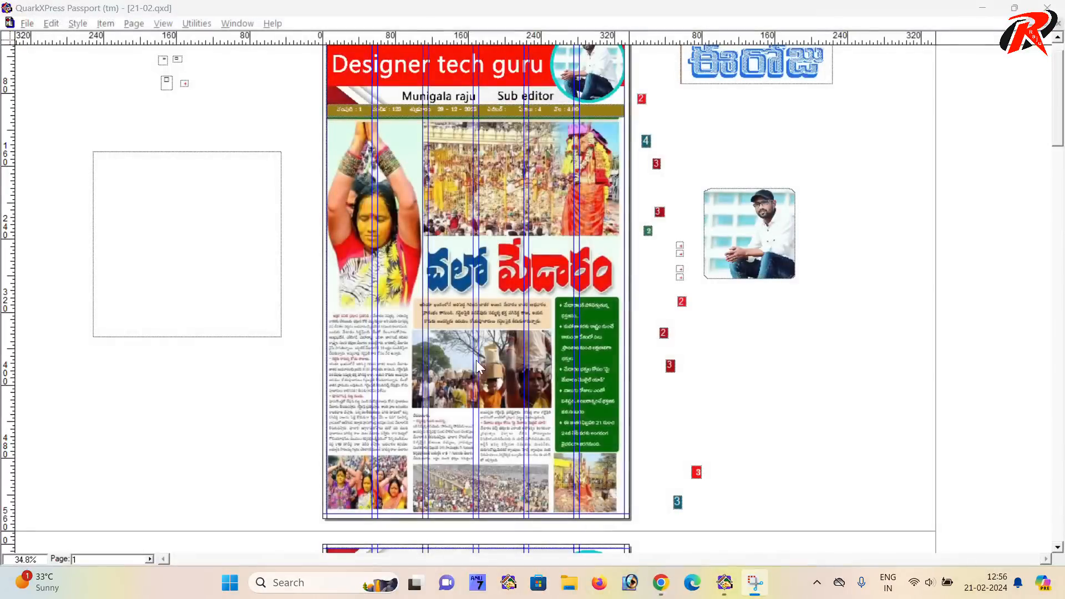
pyautogui.scroll(-3, 462, 387)
pyautogui.scroll(3, 465, 387)
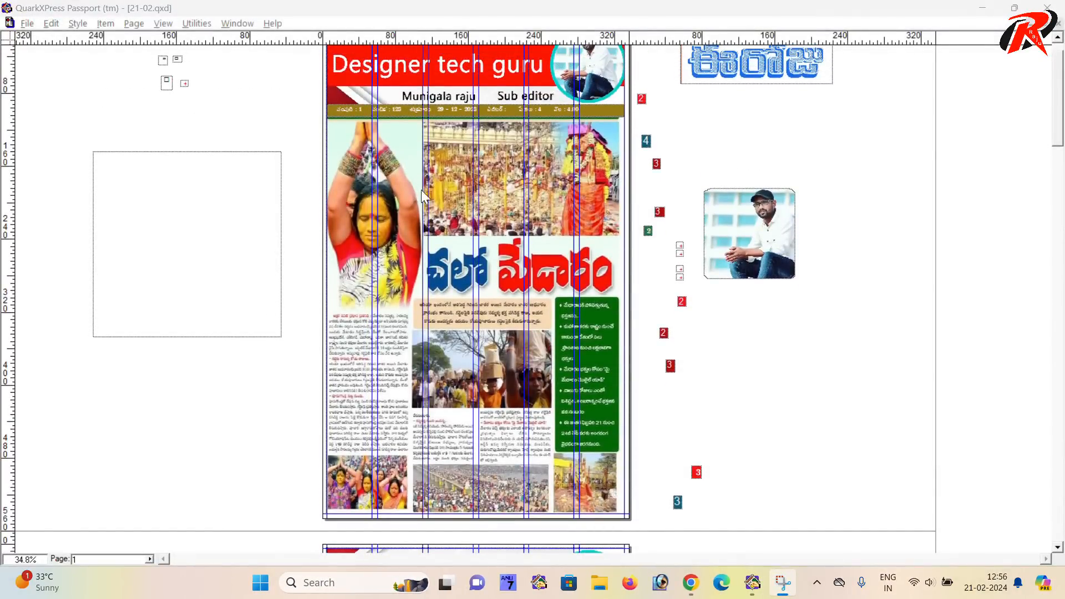
pyautogui.click(348, 228)
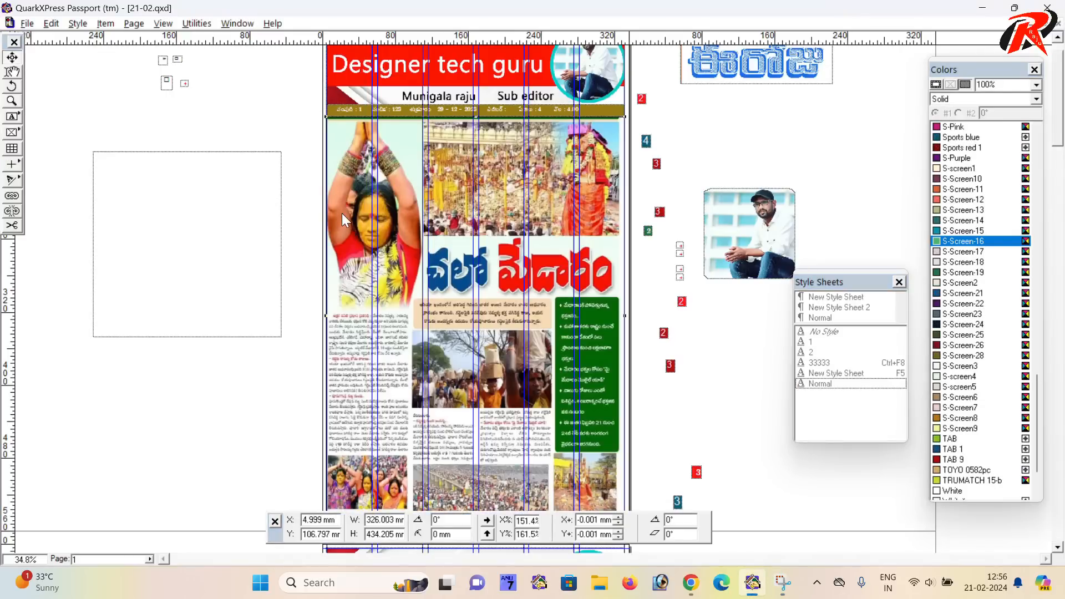
pyautogui.hotkey('ctrl', 'p')
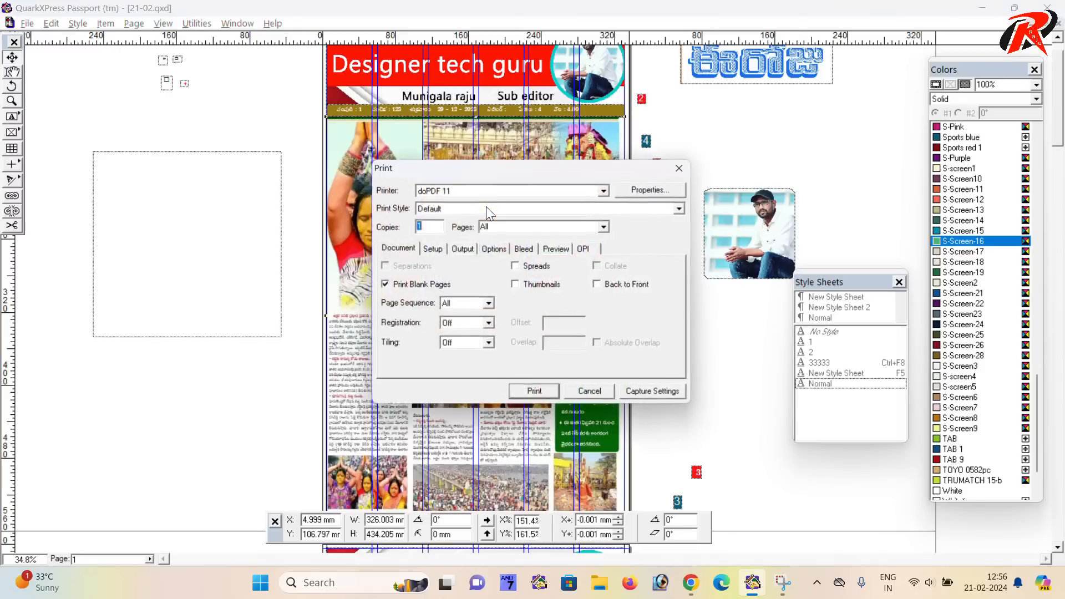
pyautogui.click(482, 190)
pyautogui.click(481, 190)
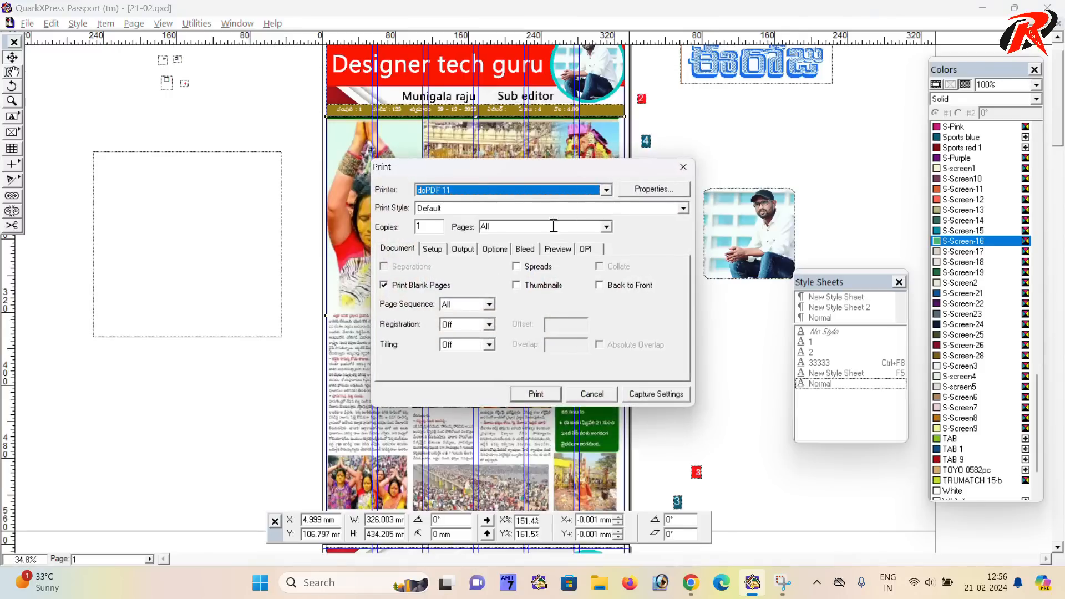
pyautogui.doubleClick(503, 226)
pyautogui.write('1-4')
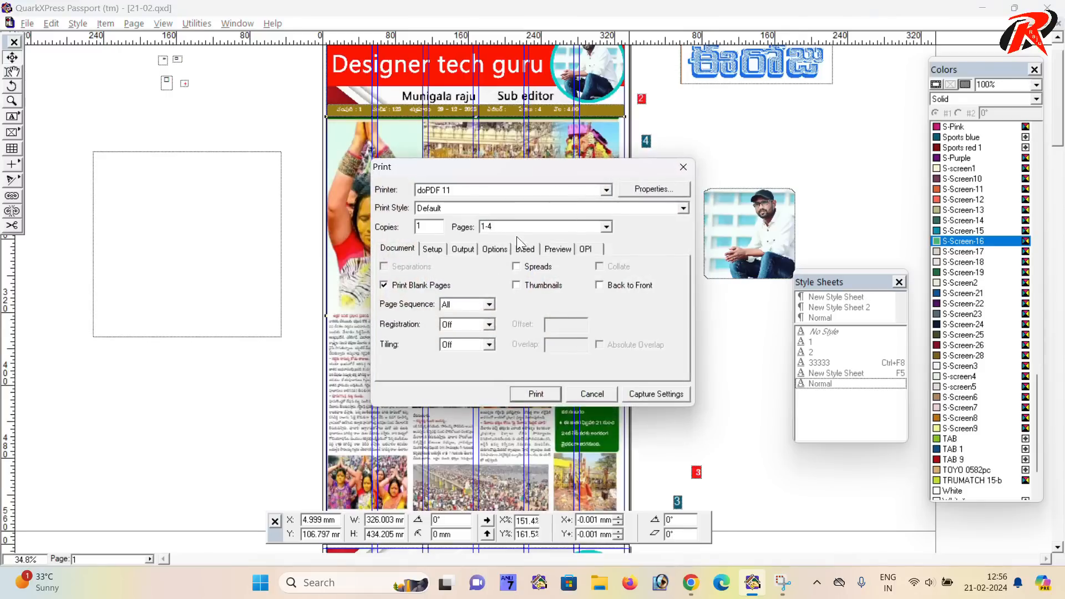
pyautogui.click(660, 187)
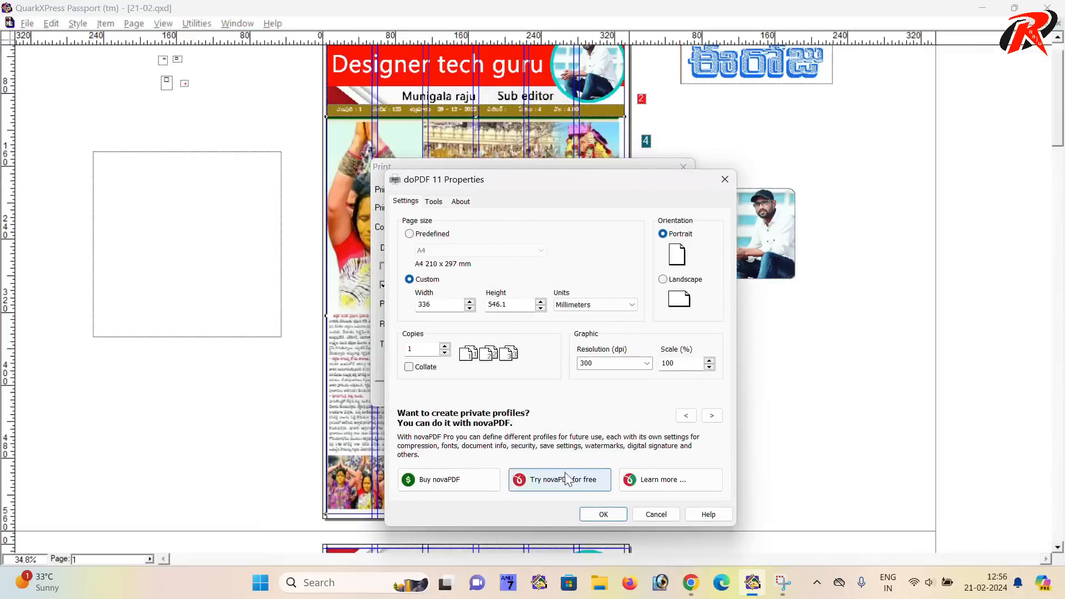
pyautogui.click(604, 514)
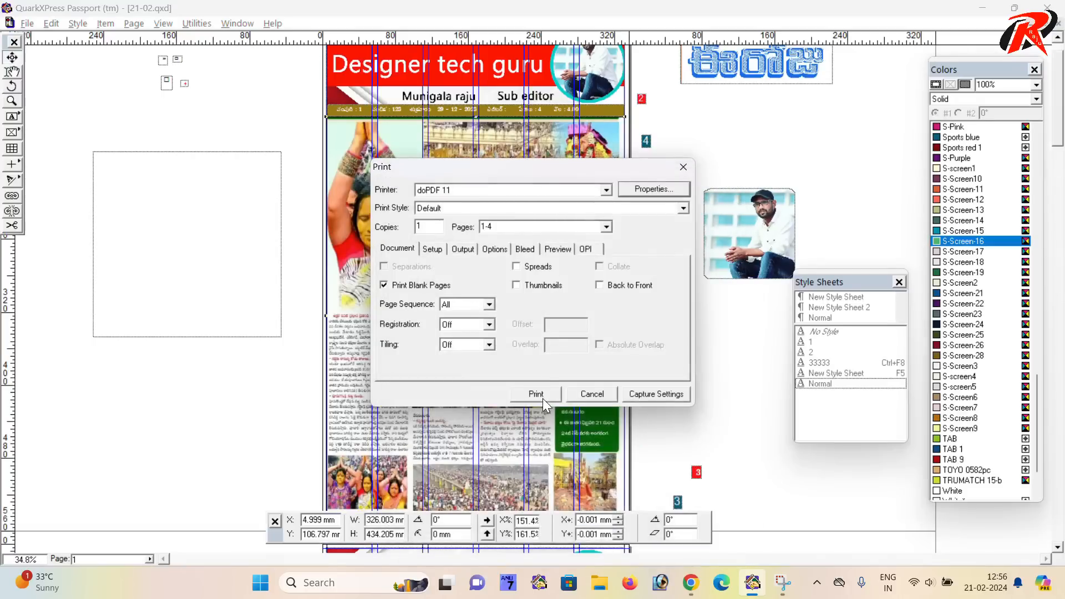
# - Print the four pages and save the PDF to the Desktop as 21-02-24 at medium quality
pyautogui.click(542, 398)
pyautogui.click(466, 308)
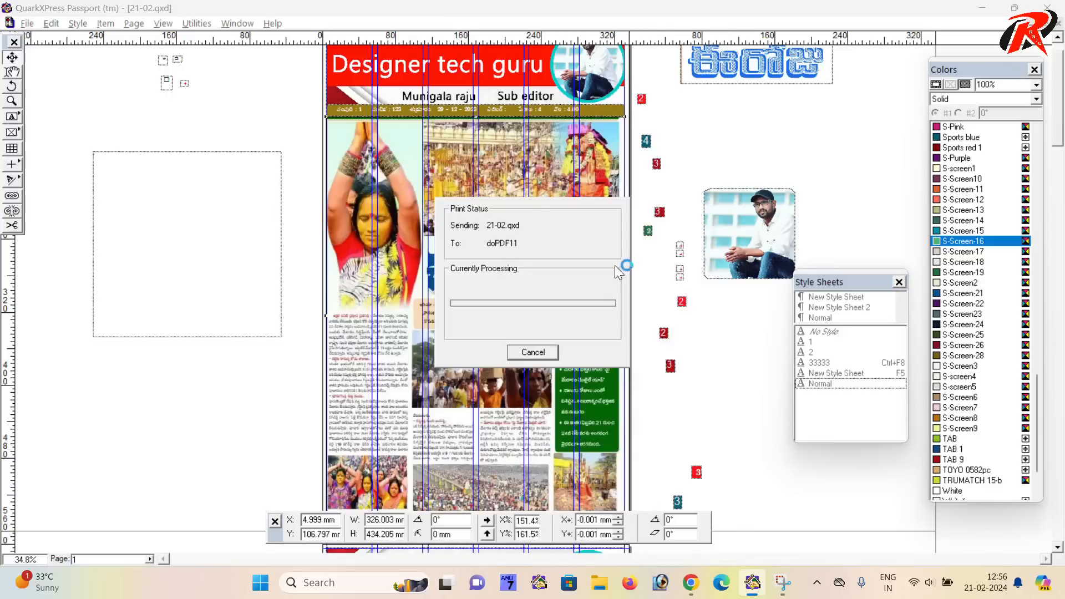
pyautogui.click(655, 167)
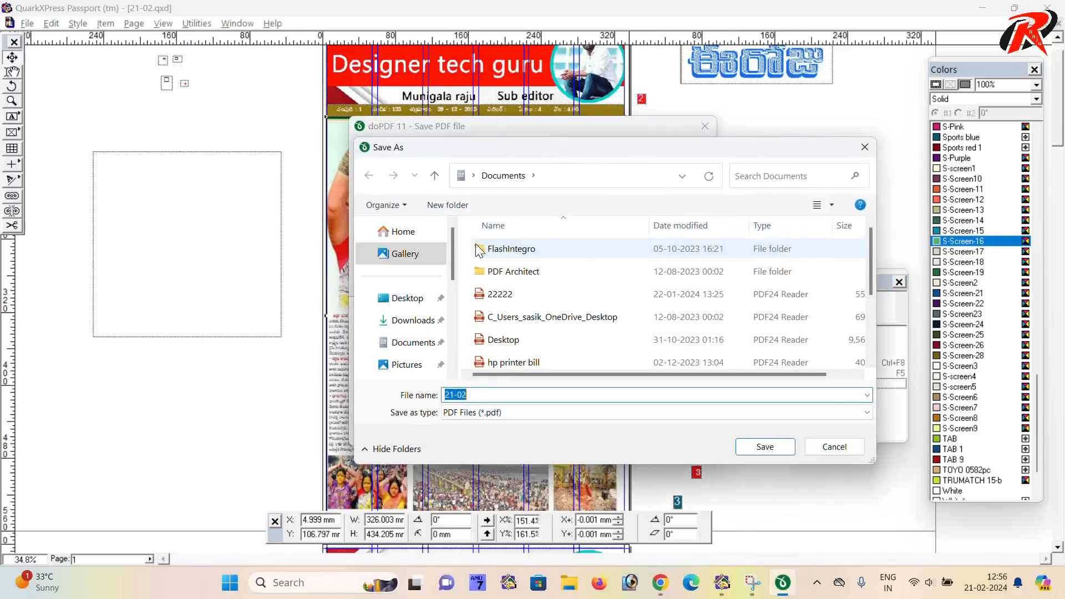
pyautogui.click(500, 398)
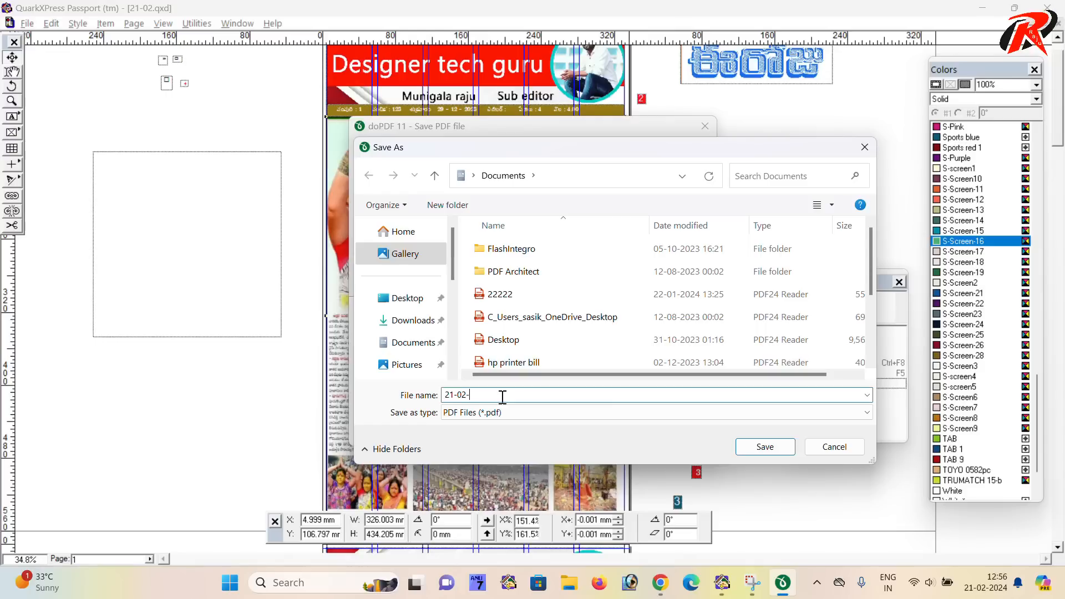
pyautogui.write('-24')
pyautogui.click(407, 298)
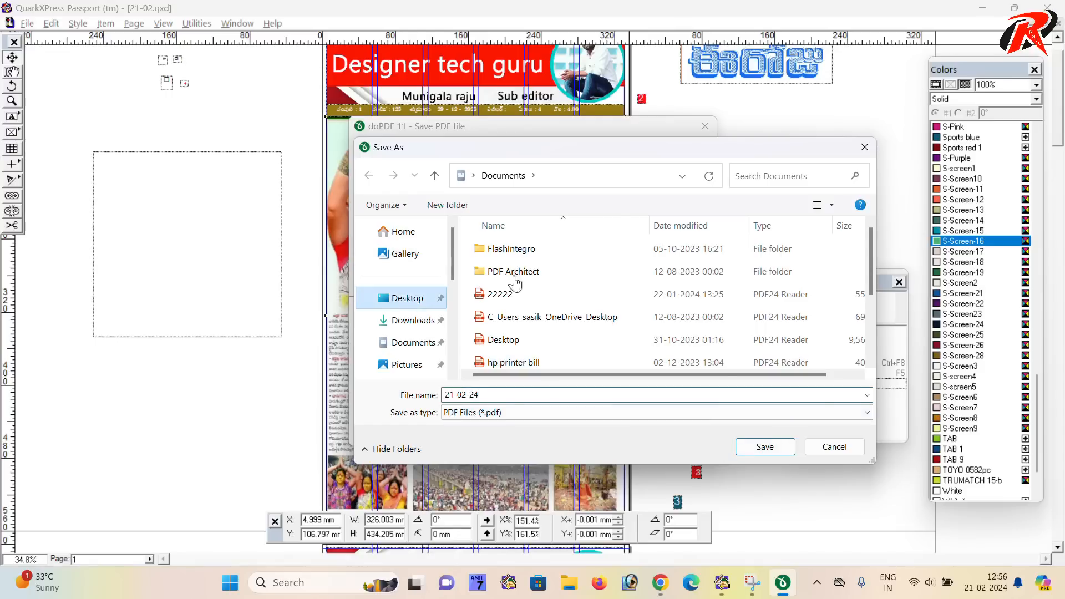
pyautogui.click(765, 447)
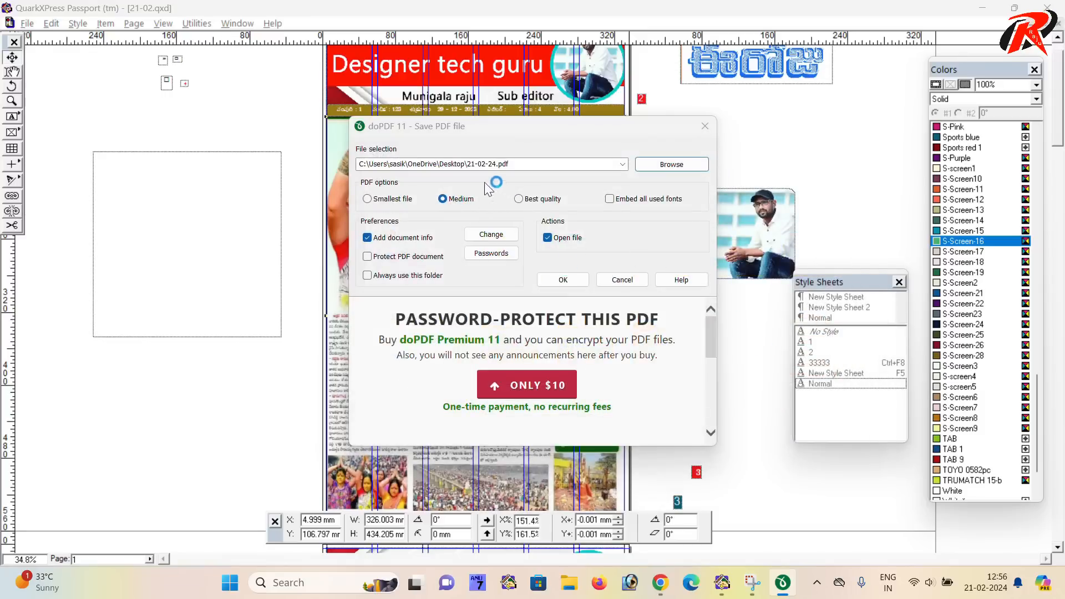
pyautogui.click(566, 281)
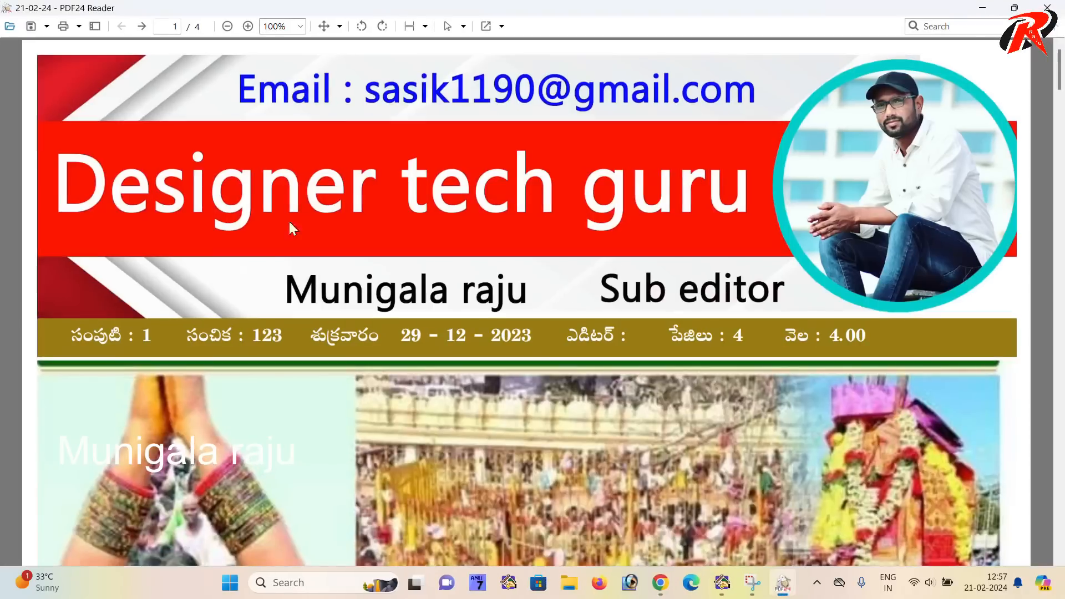
# - Reduce the new PDF to 65% and check the layout of all four pages from the front page to the last
pyautogui.click(227, 26)
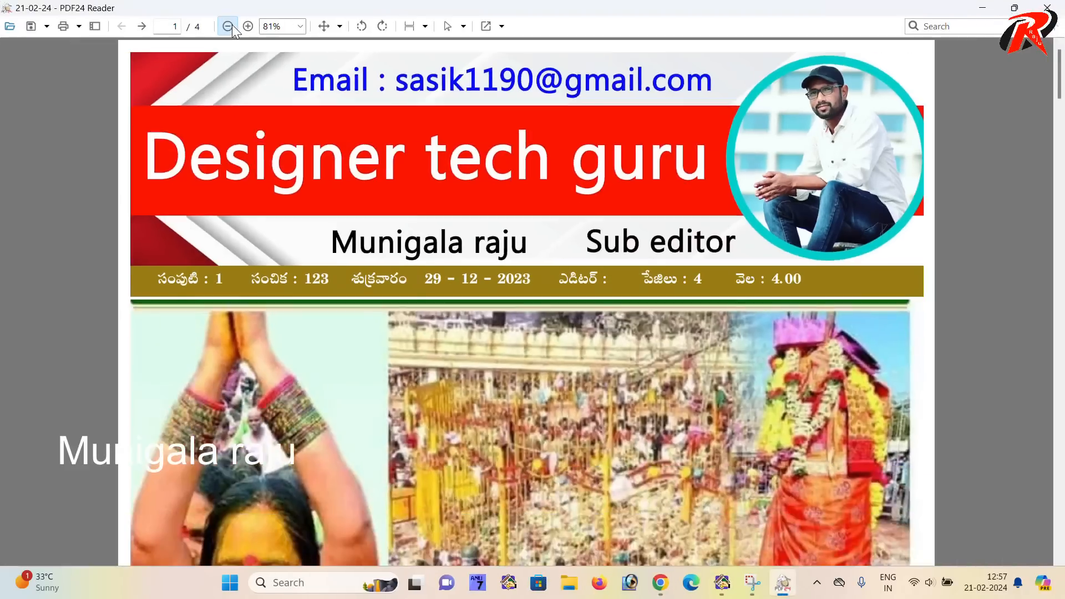
pyautogui.scroll(-10, 498, 258)
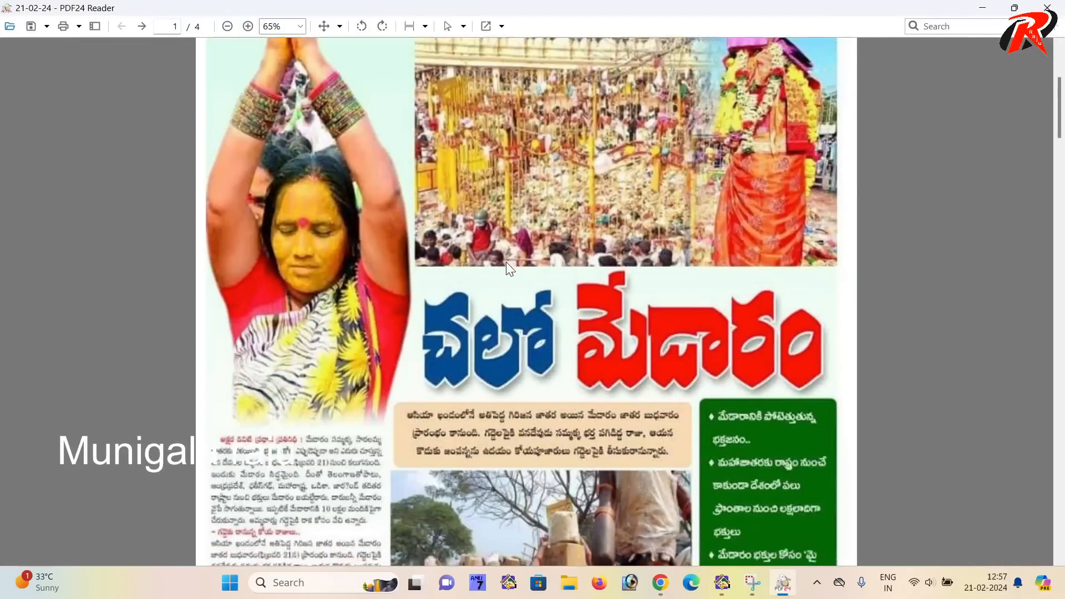
pyautogui.scroll(-8, 508, 264)
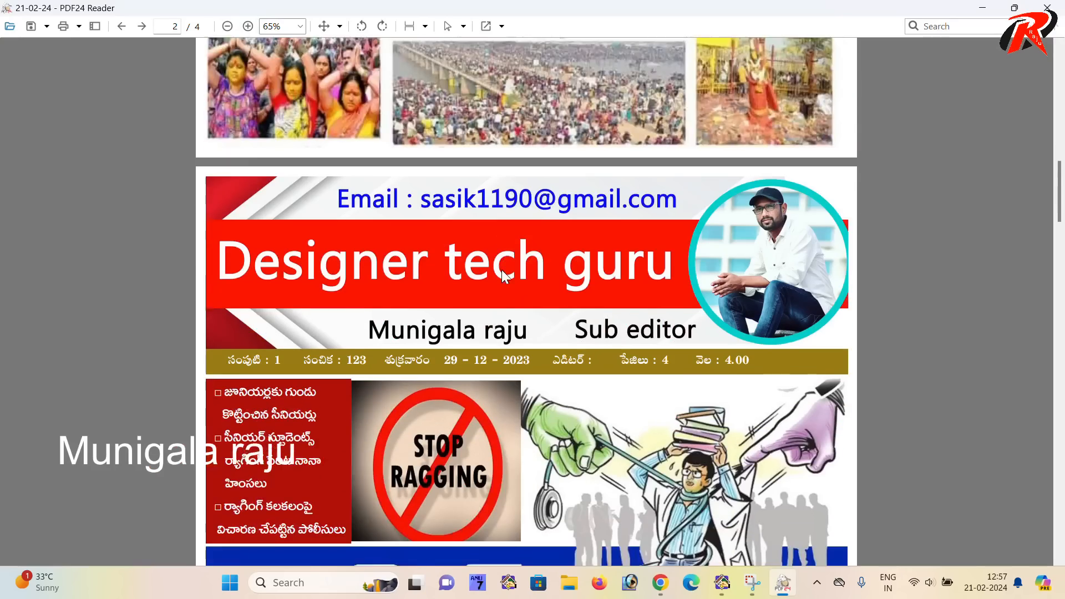
pyautogui.scroll(-8, 500, 272)
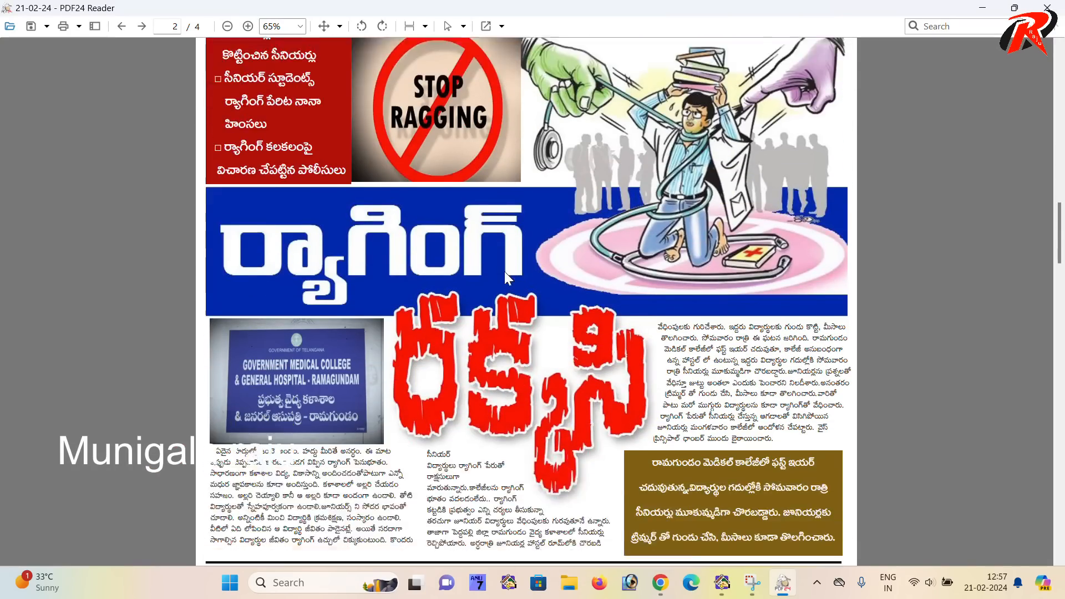
pyautogui.scroll(-10, 508, 267)
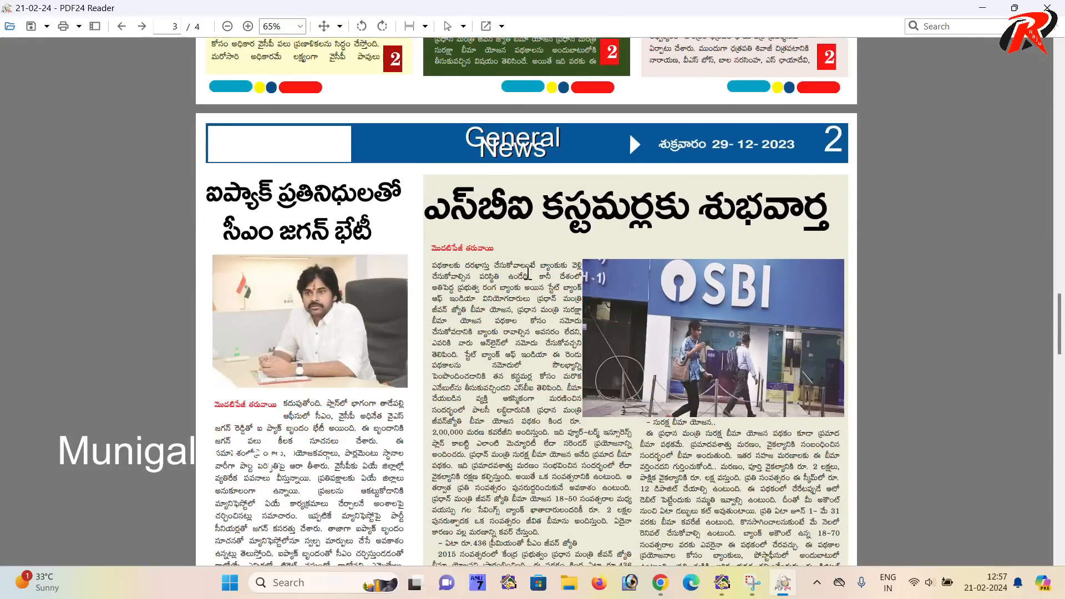
pyautogui.scroll(-10, 528, 273)
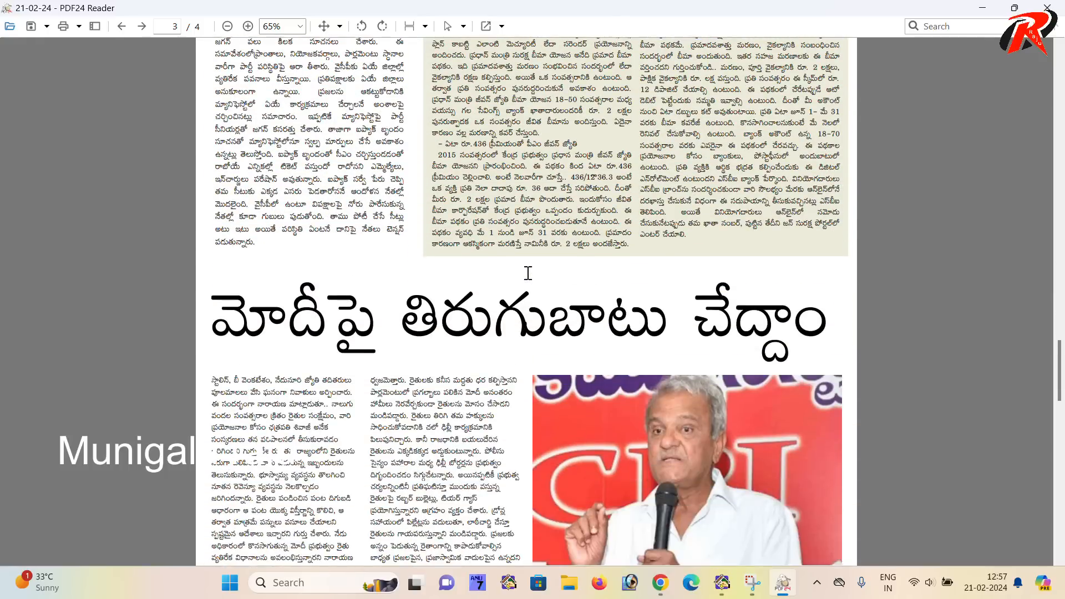
pyautogui.scroll(-15, 528, 273)
pyautogui.scroll(-5, 527, 272)
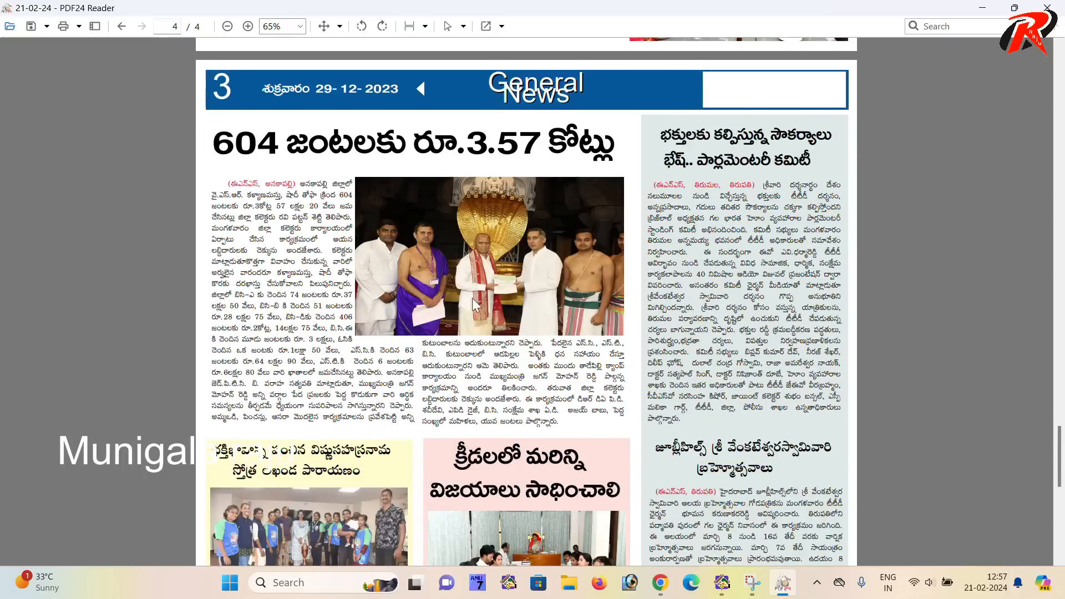
pyautogui.scroll(1, 353, 224)
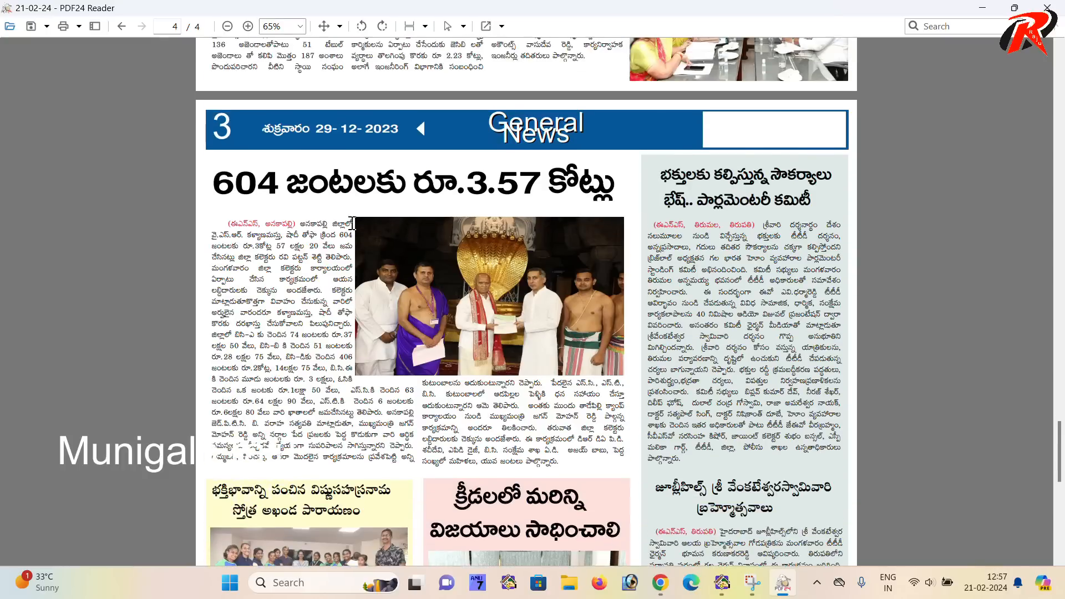
# - Enlarge the PDF to 72% and examine the fourth page's articles, headlines and photos from the header down and back
pyautogui.click(248, 26)
pyautogui.scroll(1, 572, 298)
pyautogui.scroll(-3, 698, 271)
pyautogui.scroll(-12, 698, 272)
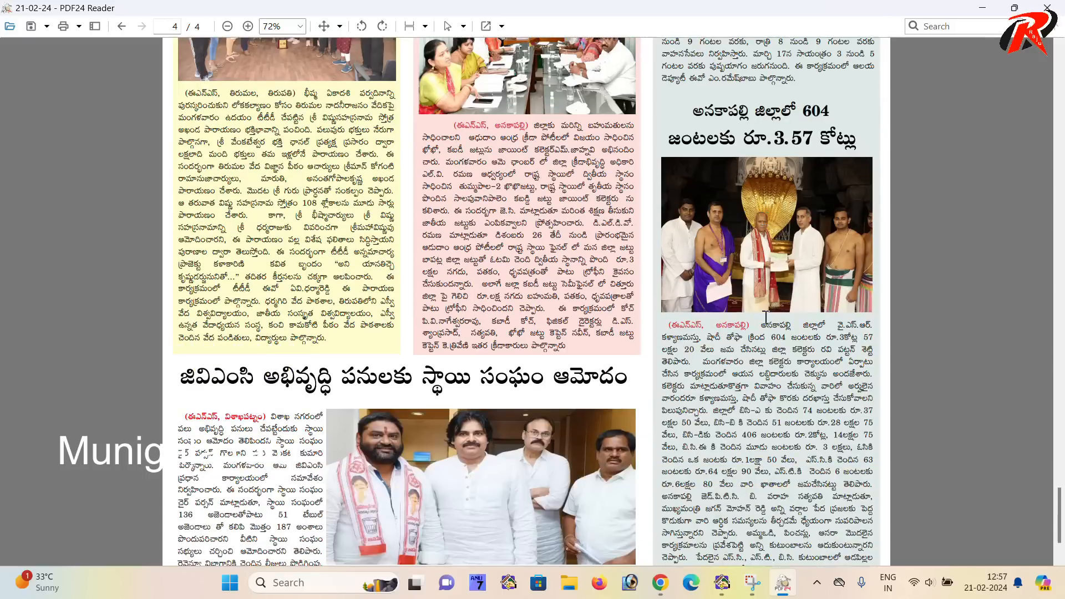
pyautogui.scroll(5, 540, 333)
pyautogui.scroll(10, 420, 332)
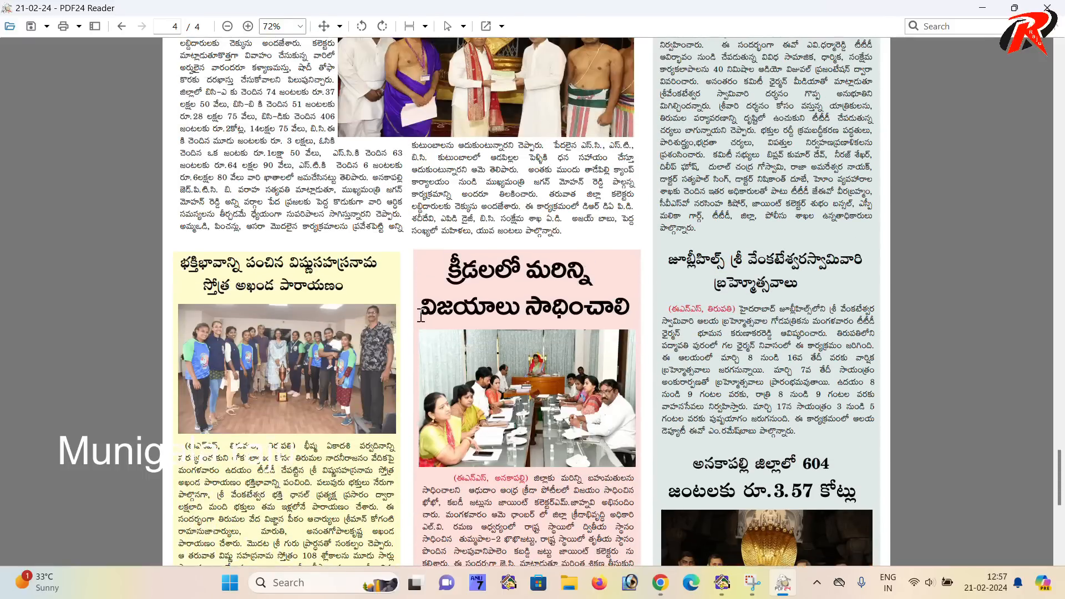
pyautogui.scroll(4, 421, 315)
pyautogui.scroll(4, 371, 370)
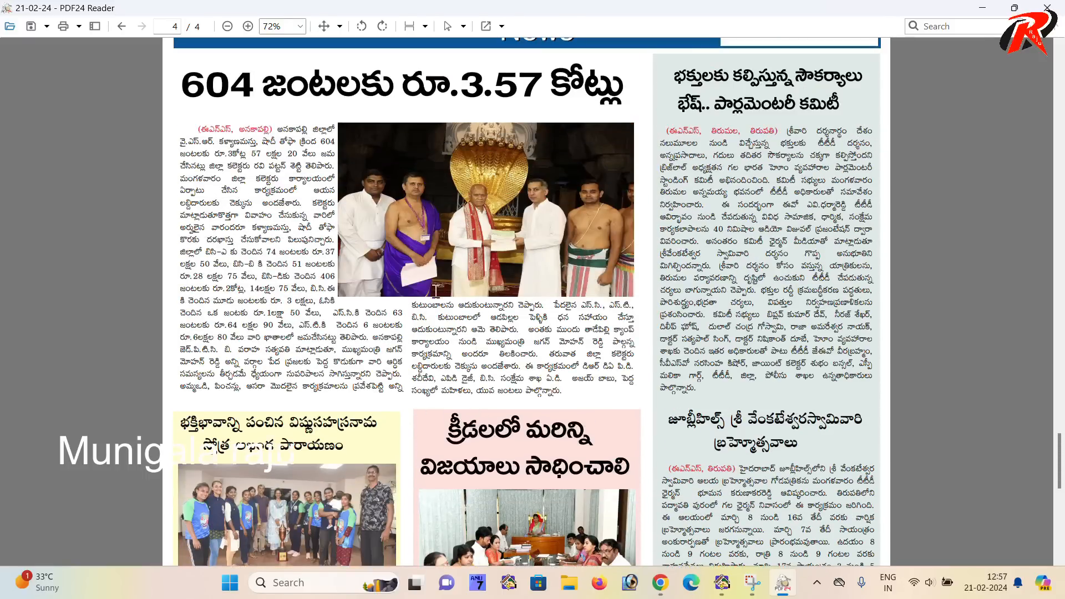
pyautogui.scroll(-10, 447, 304)
pyautogui.scroll(9, 447, 297)
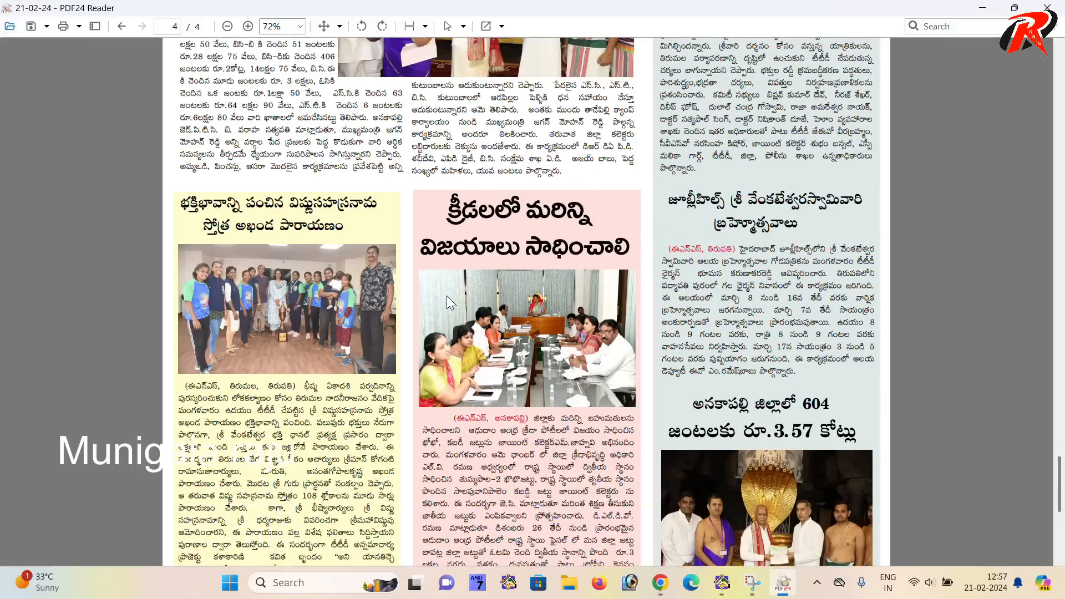
pyautogui.scroll(14, 457, 291)
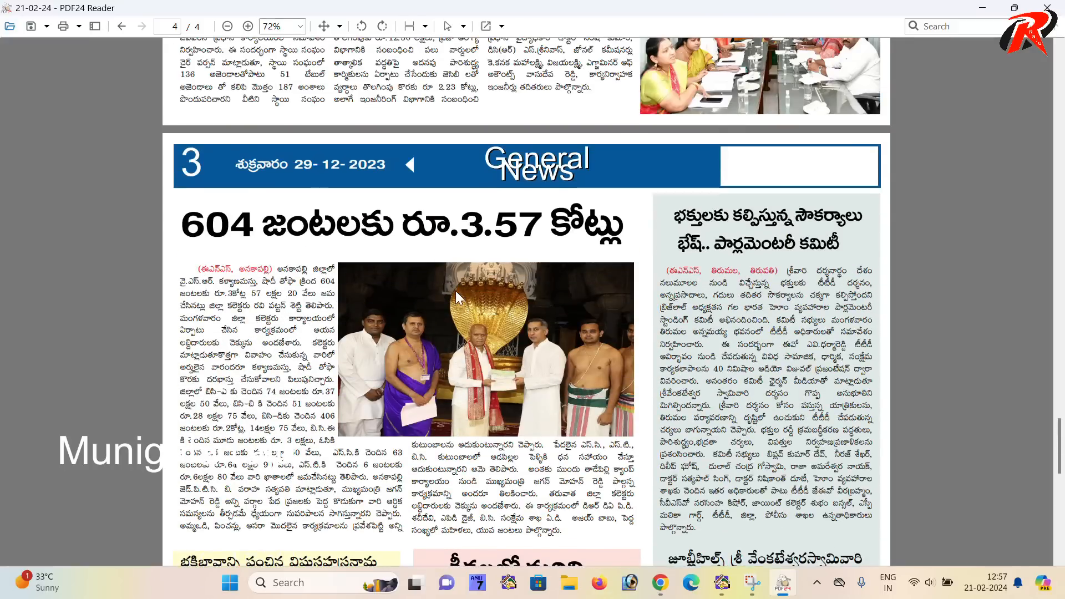
# - Review the PDF backwards from the third page's articles through the ragging story to the second page's masthead
pyautogui.scroll(20, 457, 280)
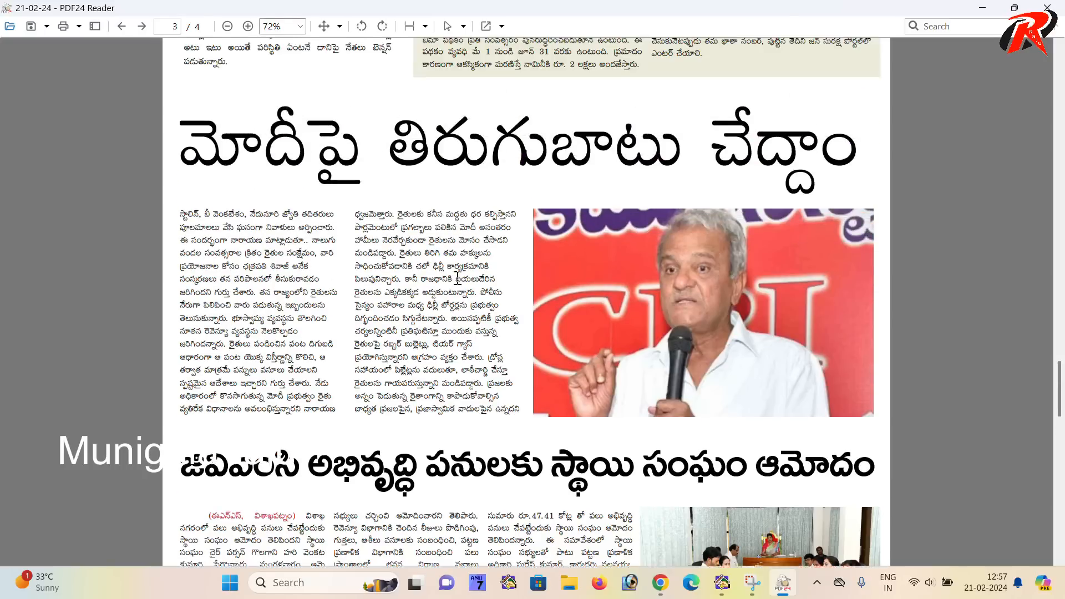
pyautogui.scroll(20, 462, 269)
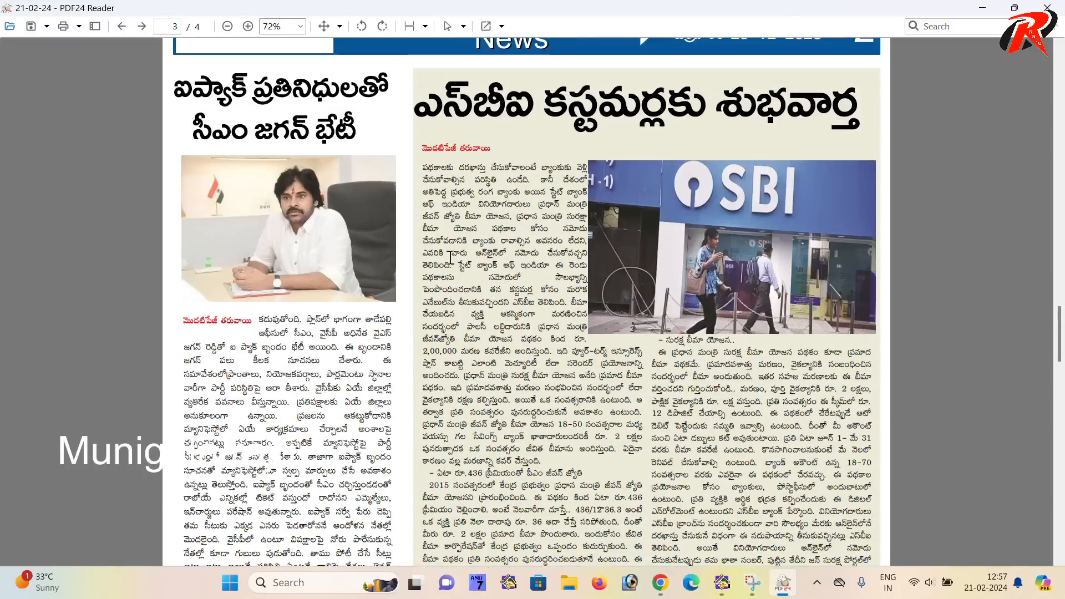
pyautogui.scroll(19, 448, 261)
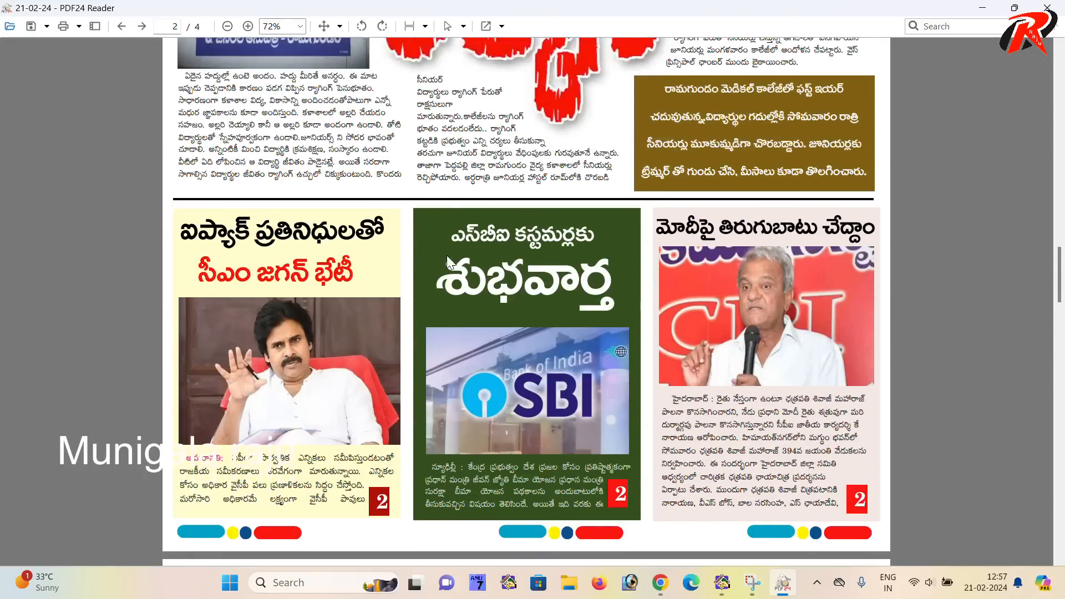
pyautogui.scroll(15, 448, 256)
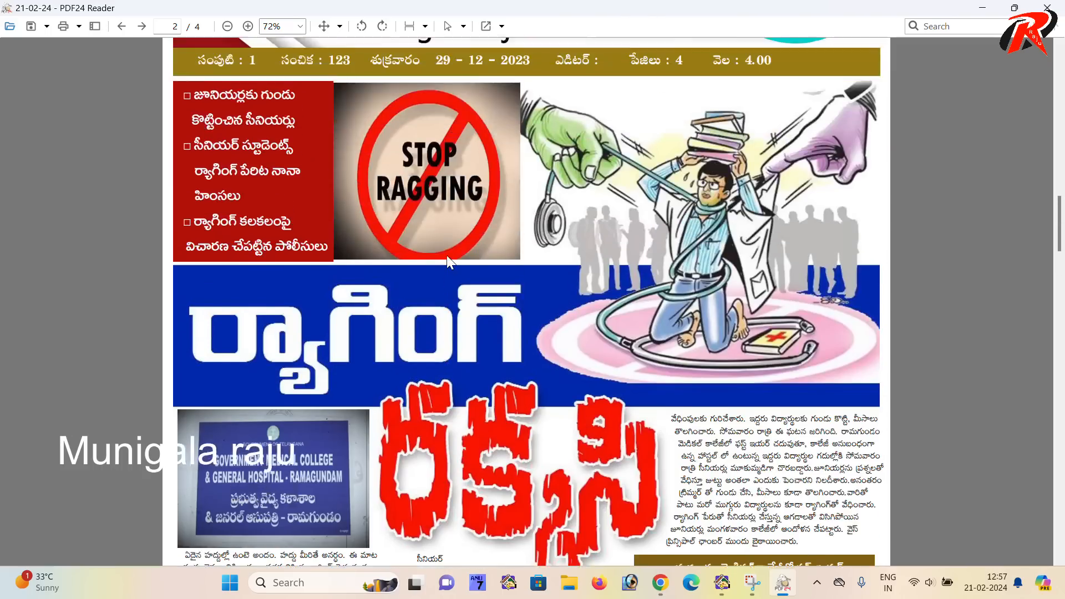
pyautogui.scroll(14, 448, 261)
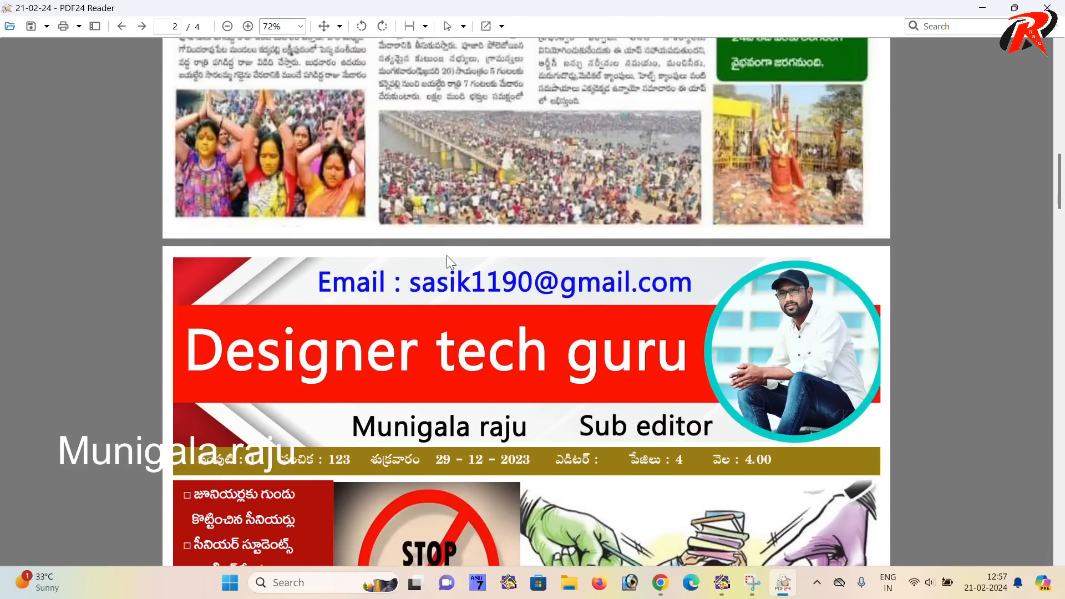
pyautogui.scroll(-17, 449, 258)
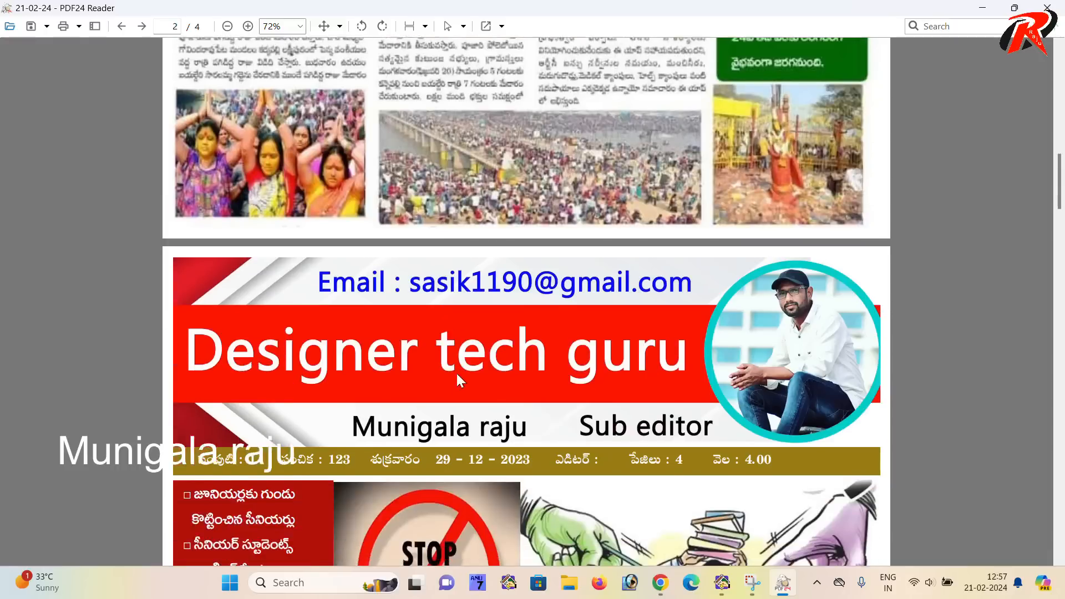